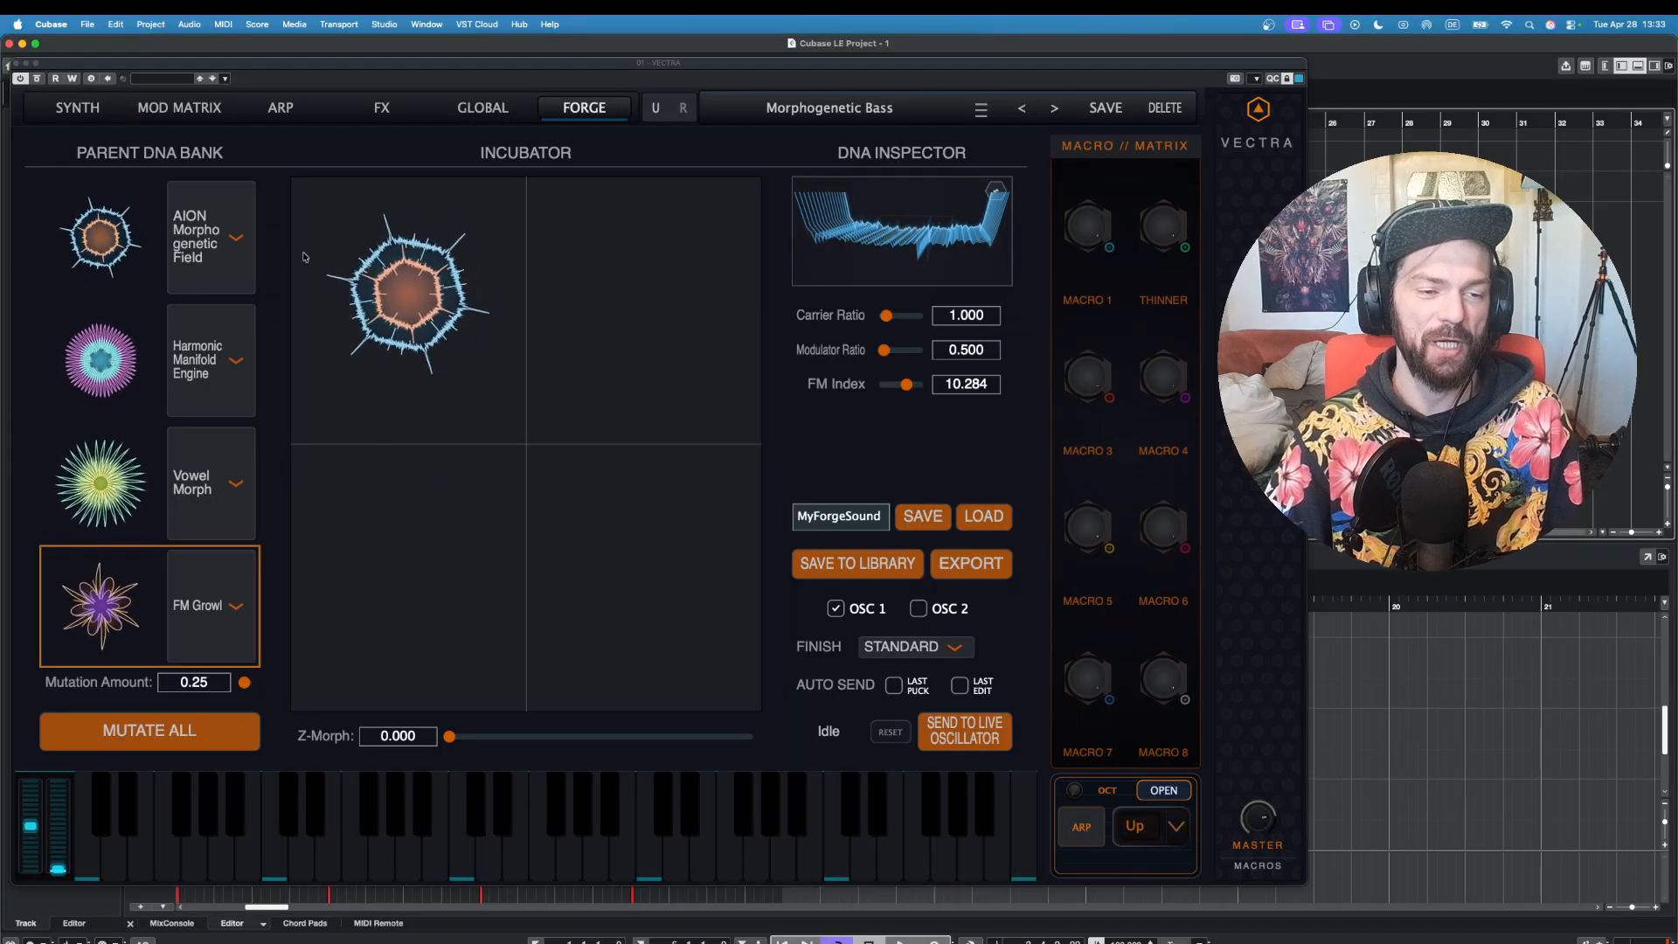
# Step: Select the AION Morphogenetic Field parent, reposition the incubator puck over its shape, and play a low note
pyautogui.click(89, 280)
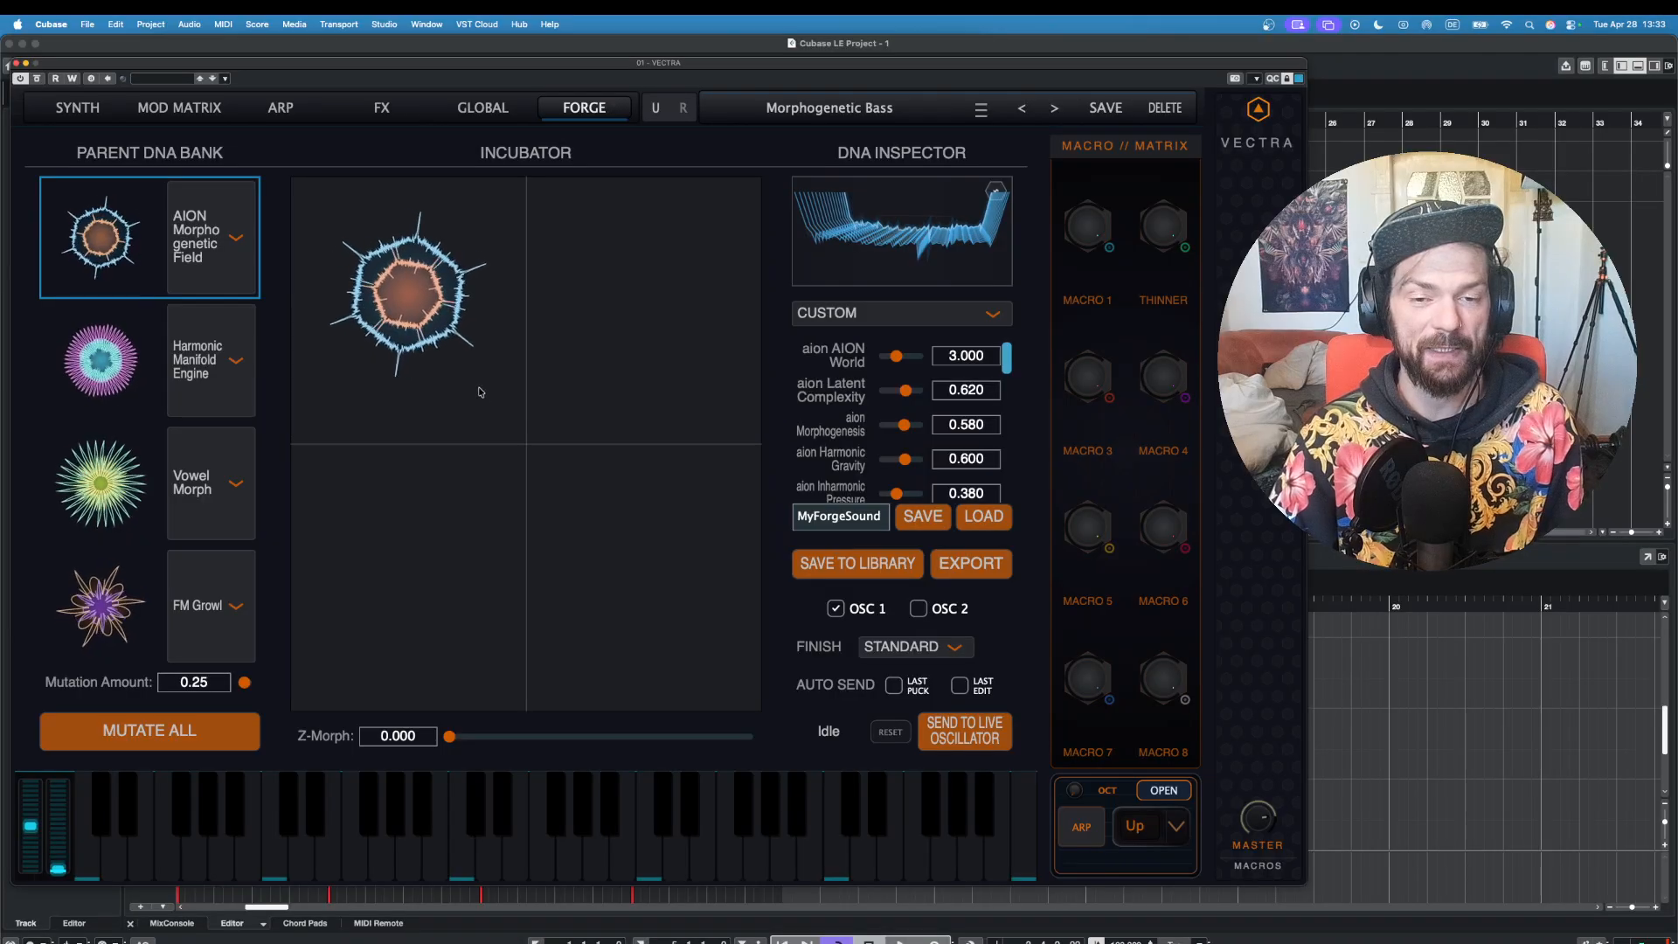
pyautogui.moveTo(486, 404); pyautogui.dragTo(407, 306)
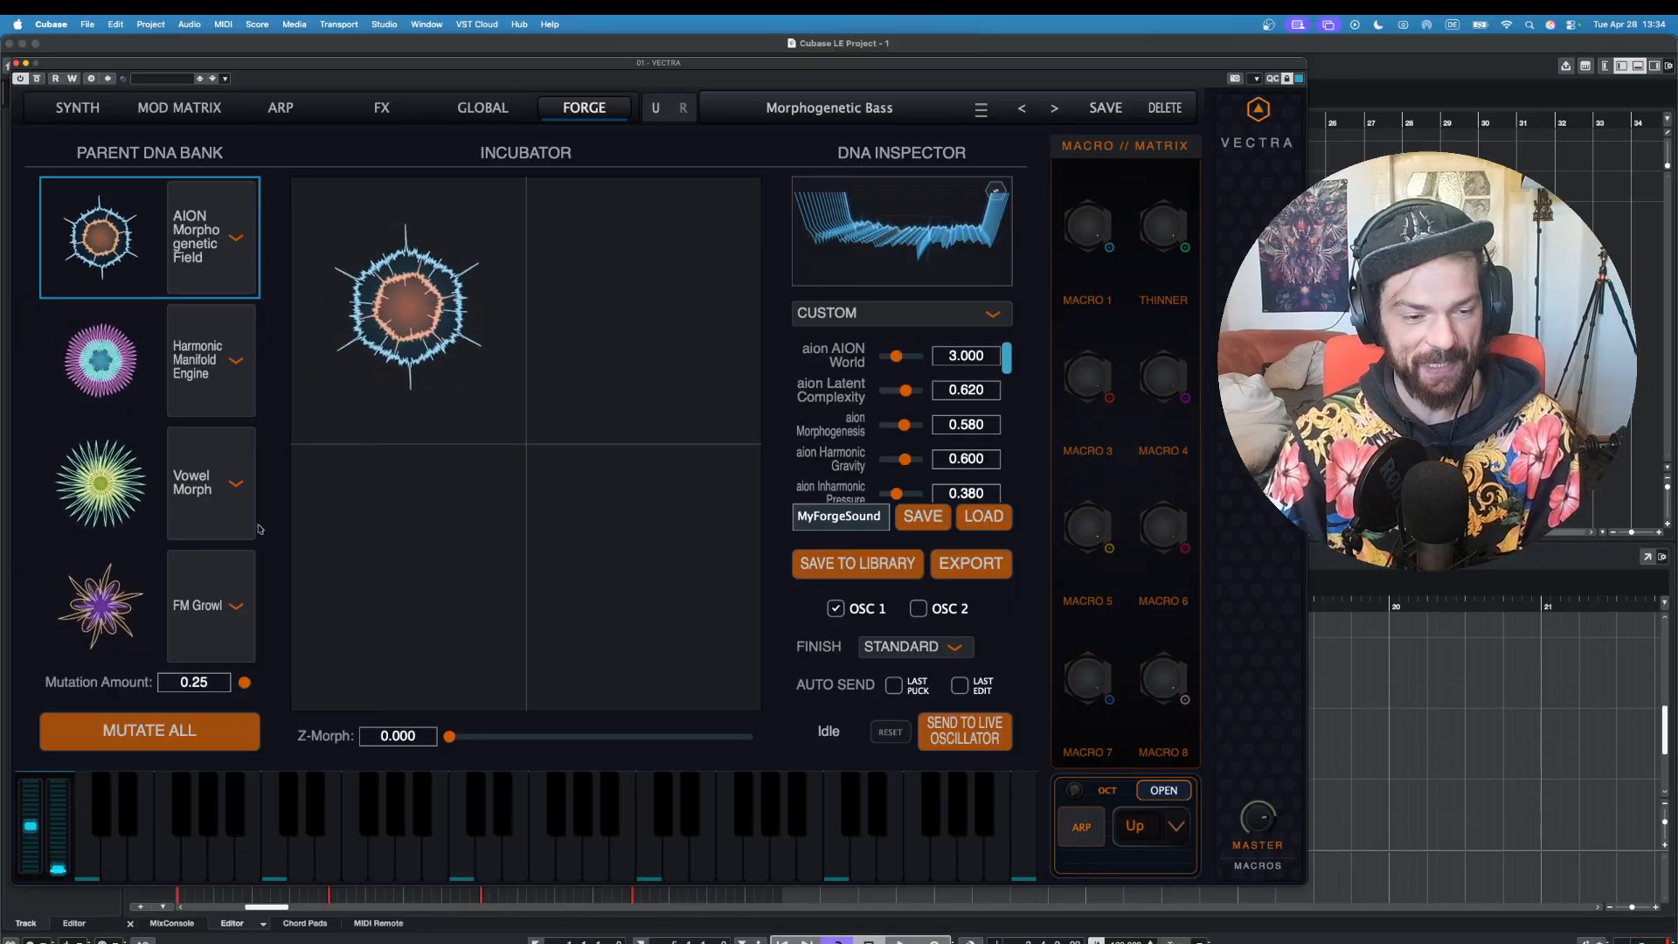
pyautogui.click(142, 830)
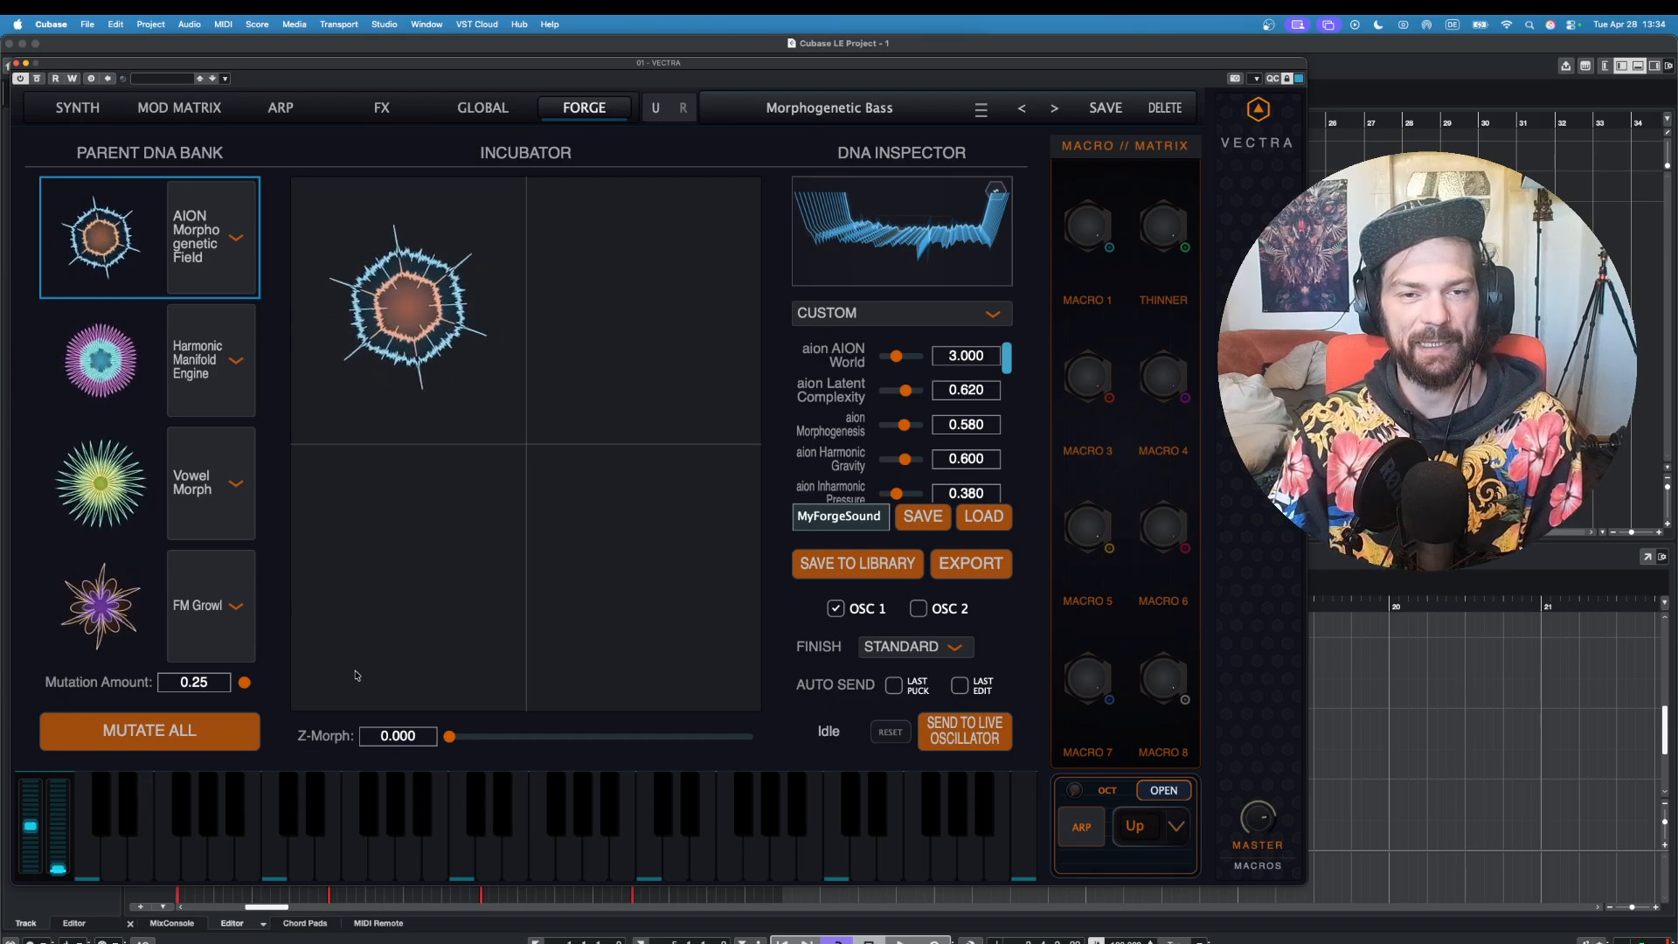
# Step: View the synth page of the Morphogenetic Bass preset and audition it with two low notes
pyautogui.click(89, 111)
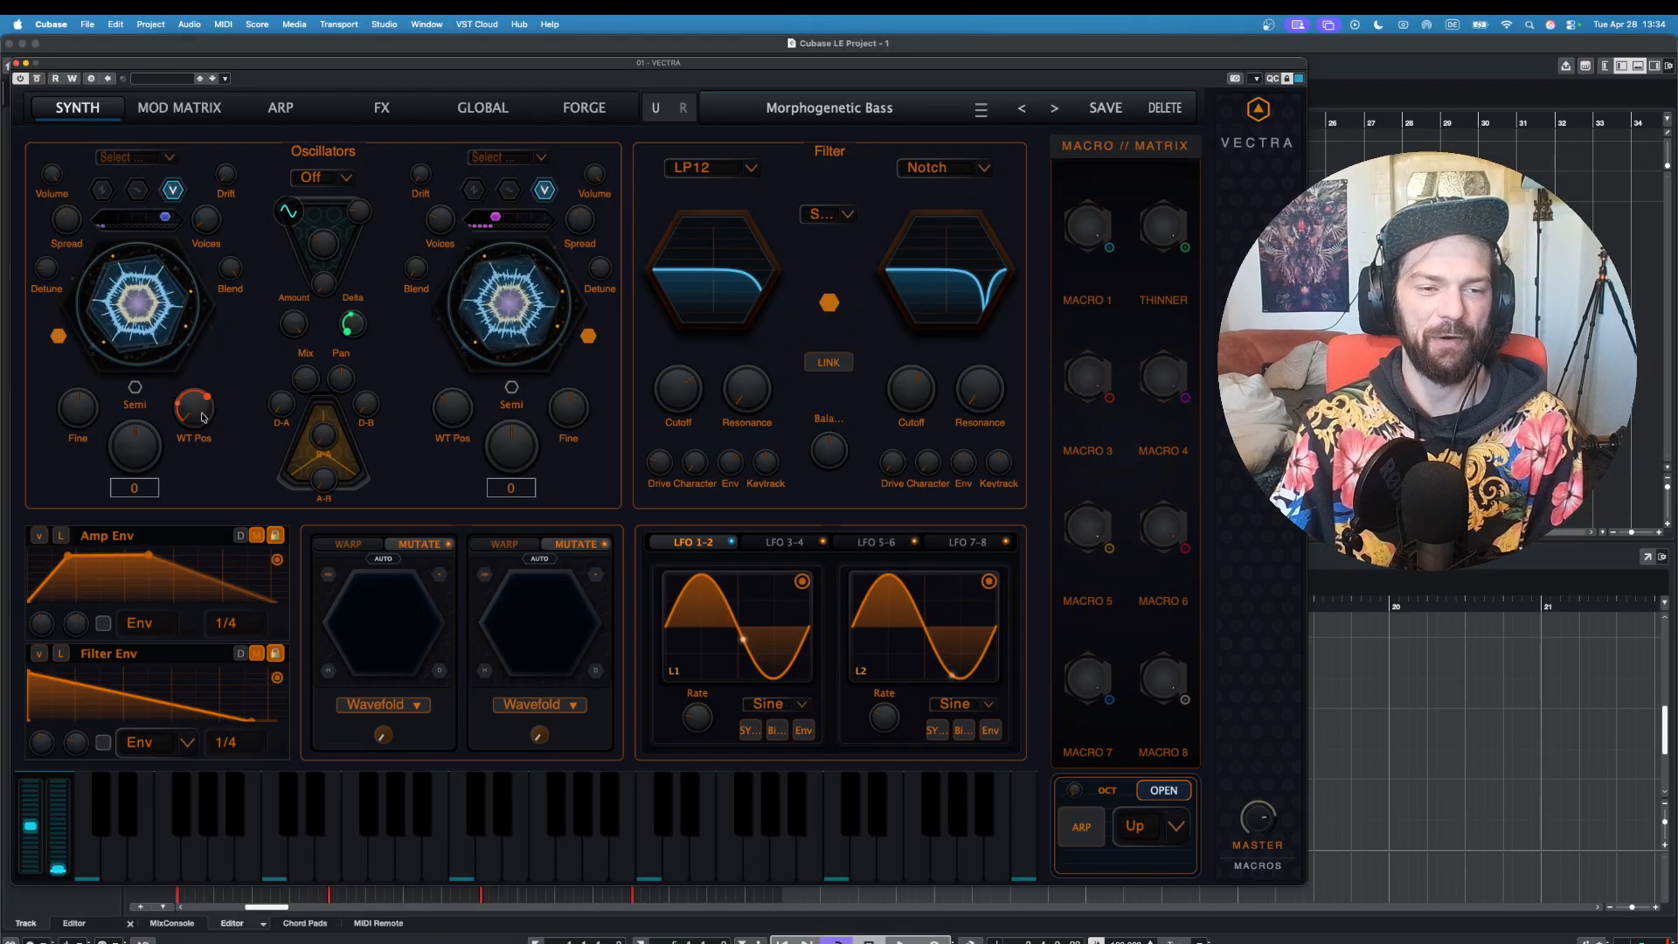
pyautogui.click(192, 855)
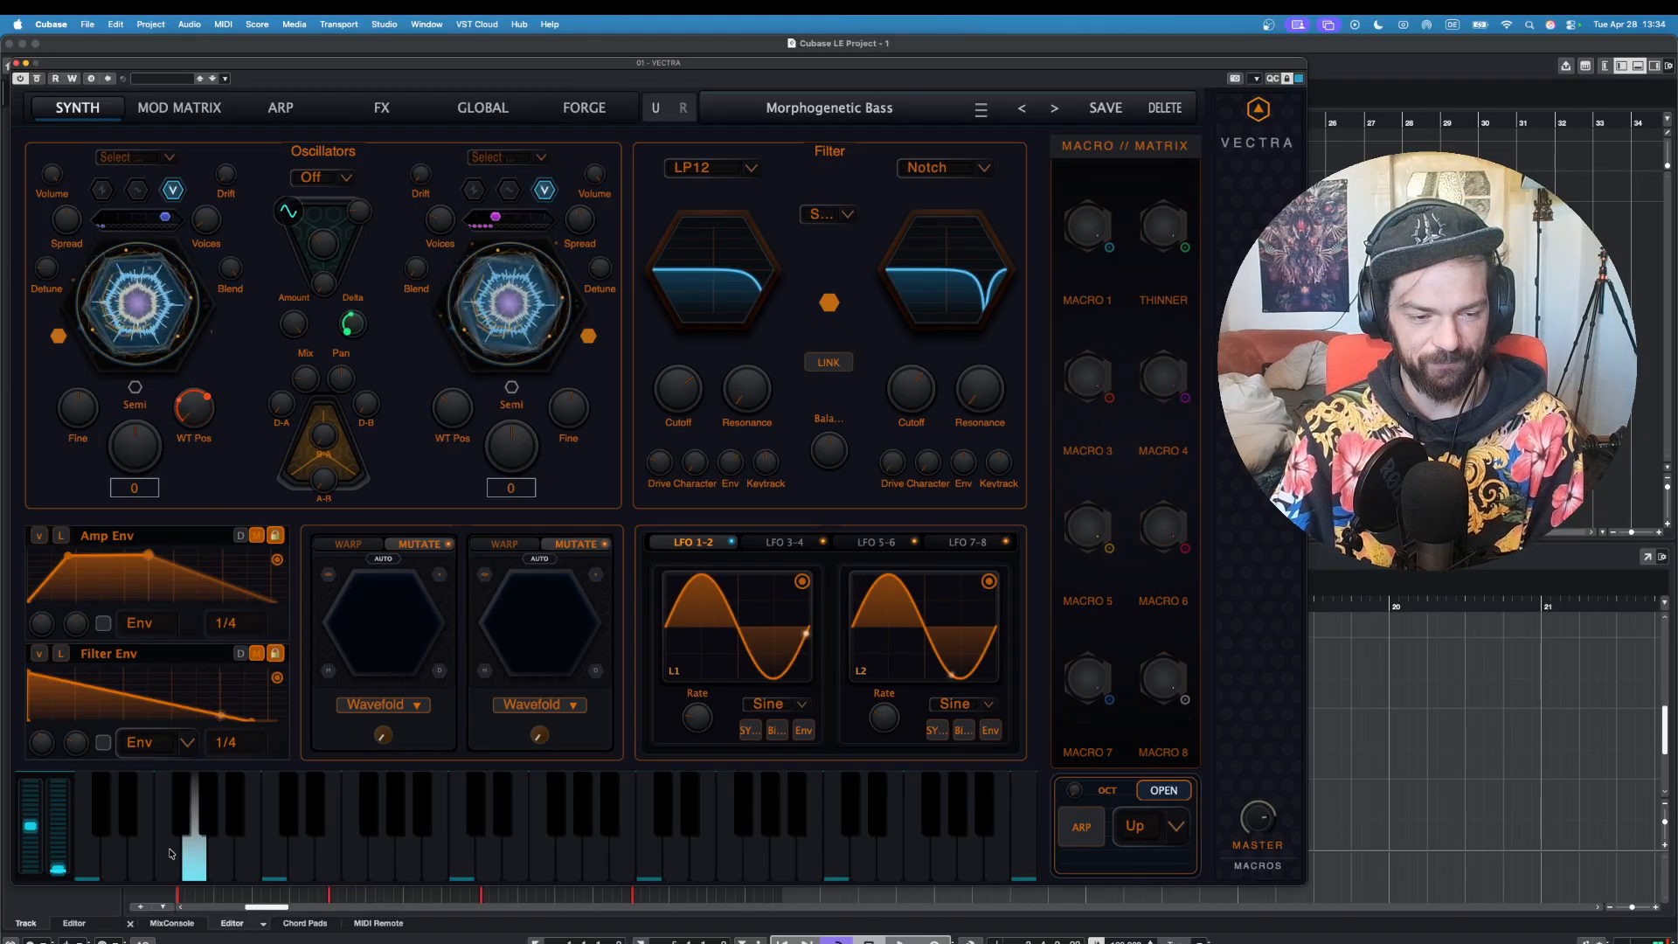
pyautogui.click(140, 857)
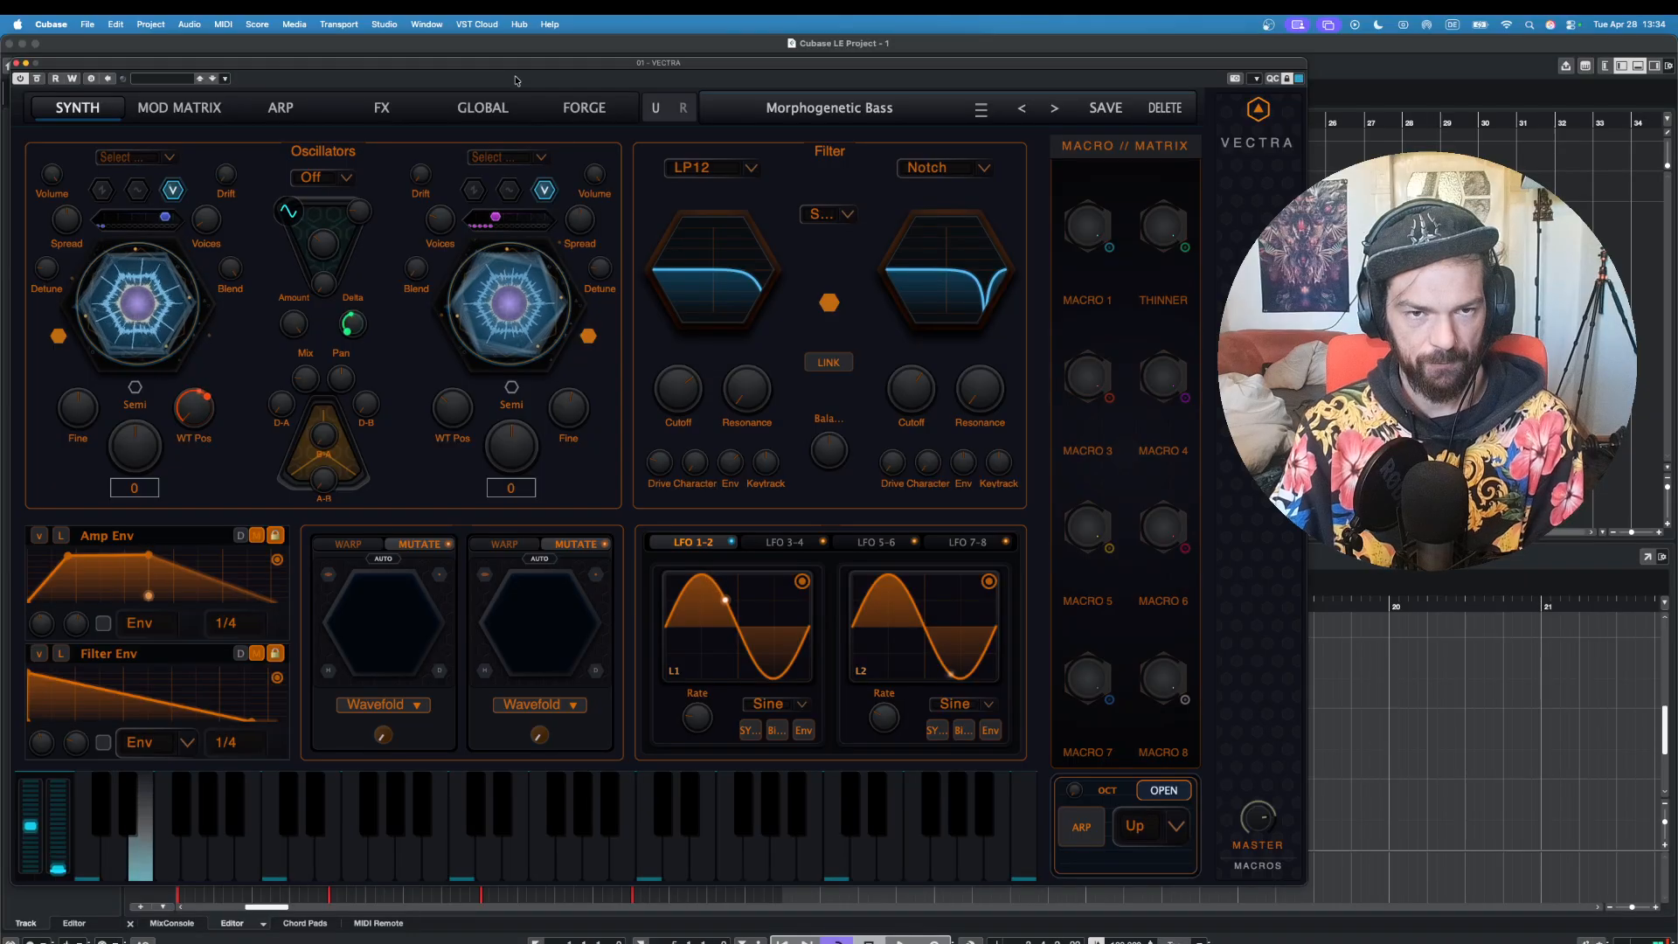
# Step: Examine the AION Morphogenetic Field's parameters and its list of preset variations in the Forge DNA inspector
pyautogui.click(584, 108)
pyautogui.moveTo(1010, 365); pyautogui.dragTo(1016, 459)
pyautogui.click(906, 315)
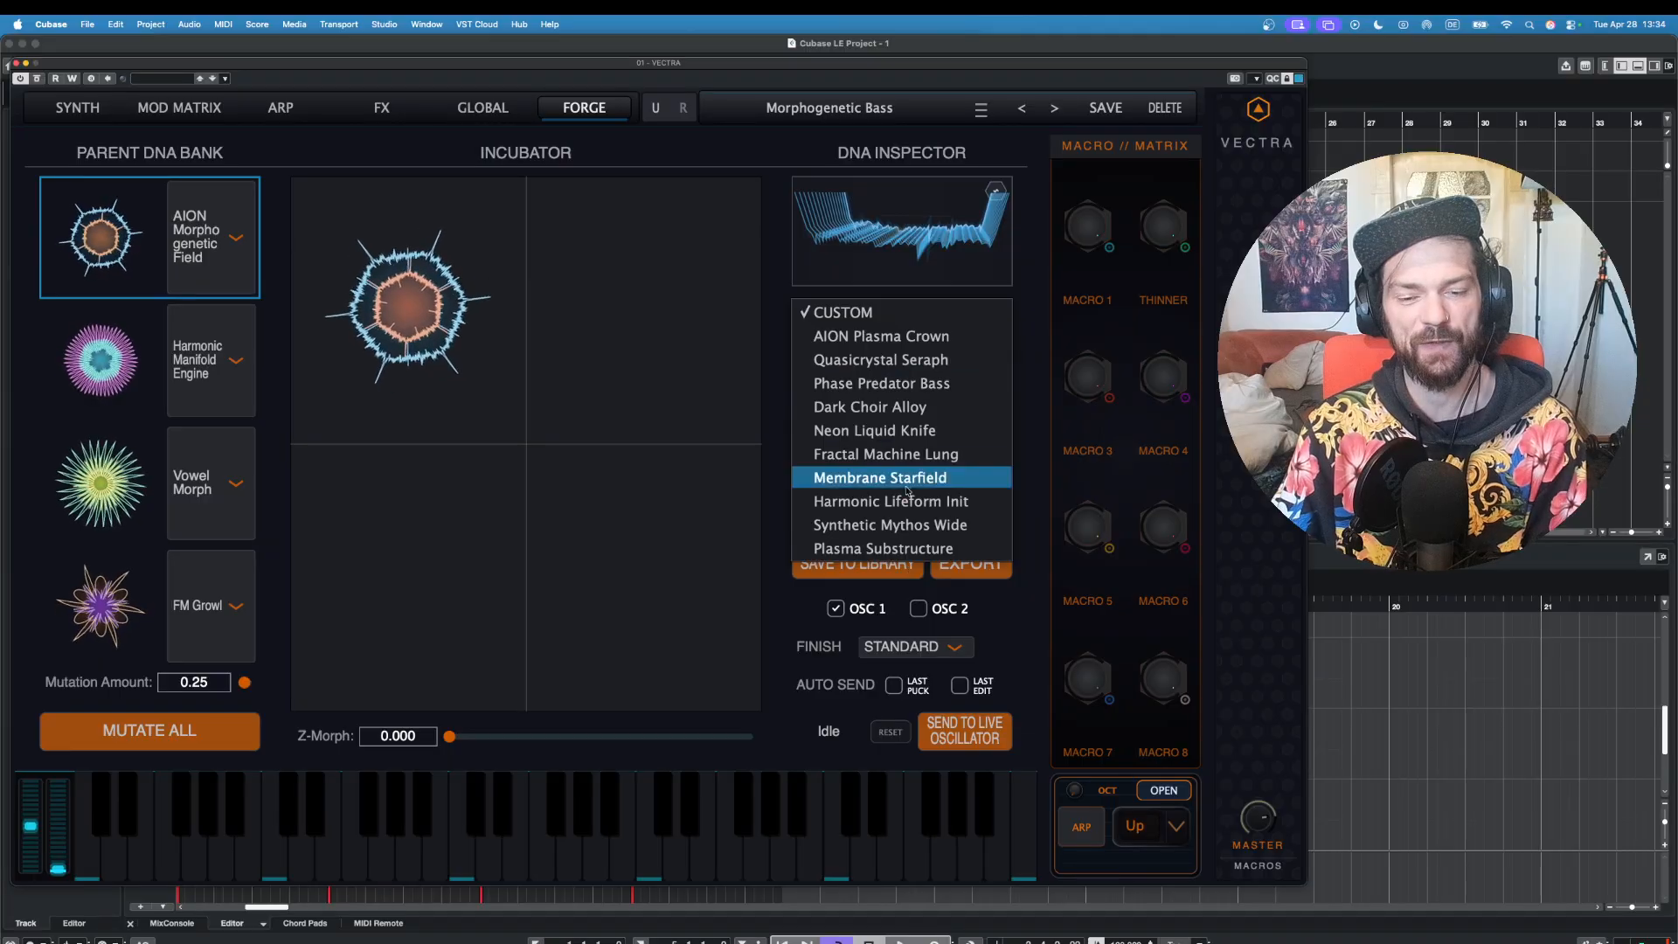
pyautogui.click(777, 271)
# Step: Play a series of low notes to audition the Morphogenetic Bass preset from the Forge page
pyautogui.click(185, 841)
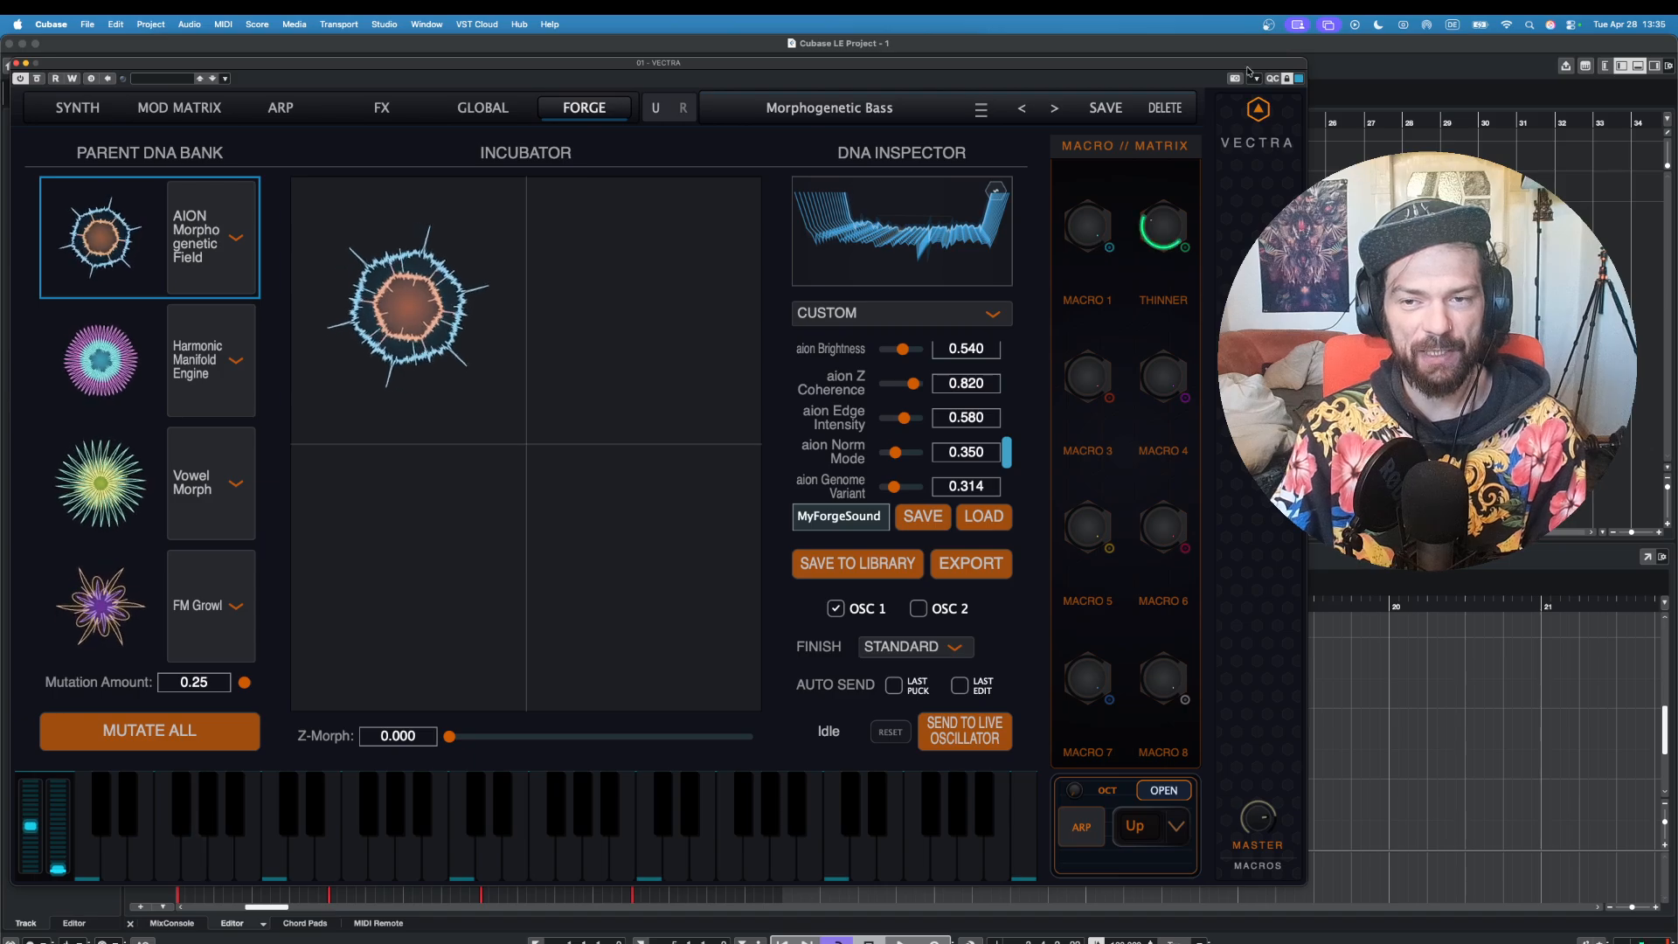
pyautogui.click(118, 861)
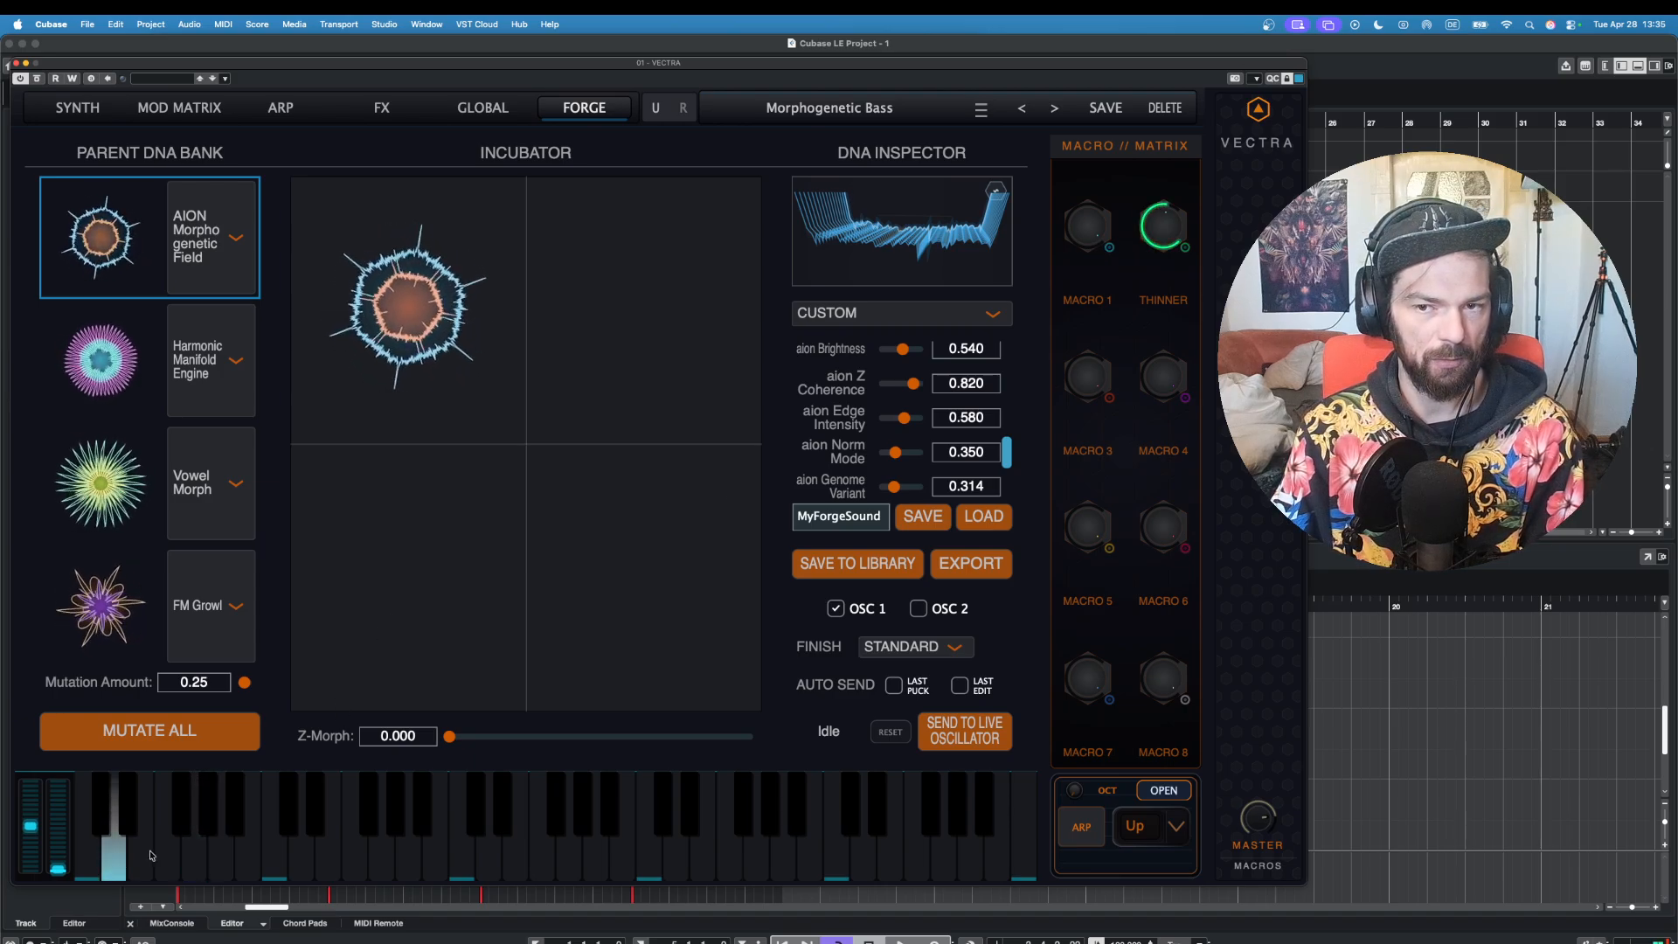
pyautogui.click(150, 856)
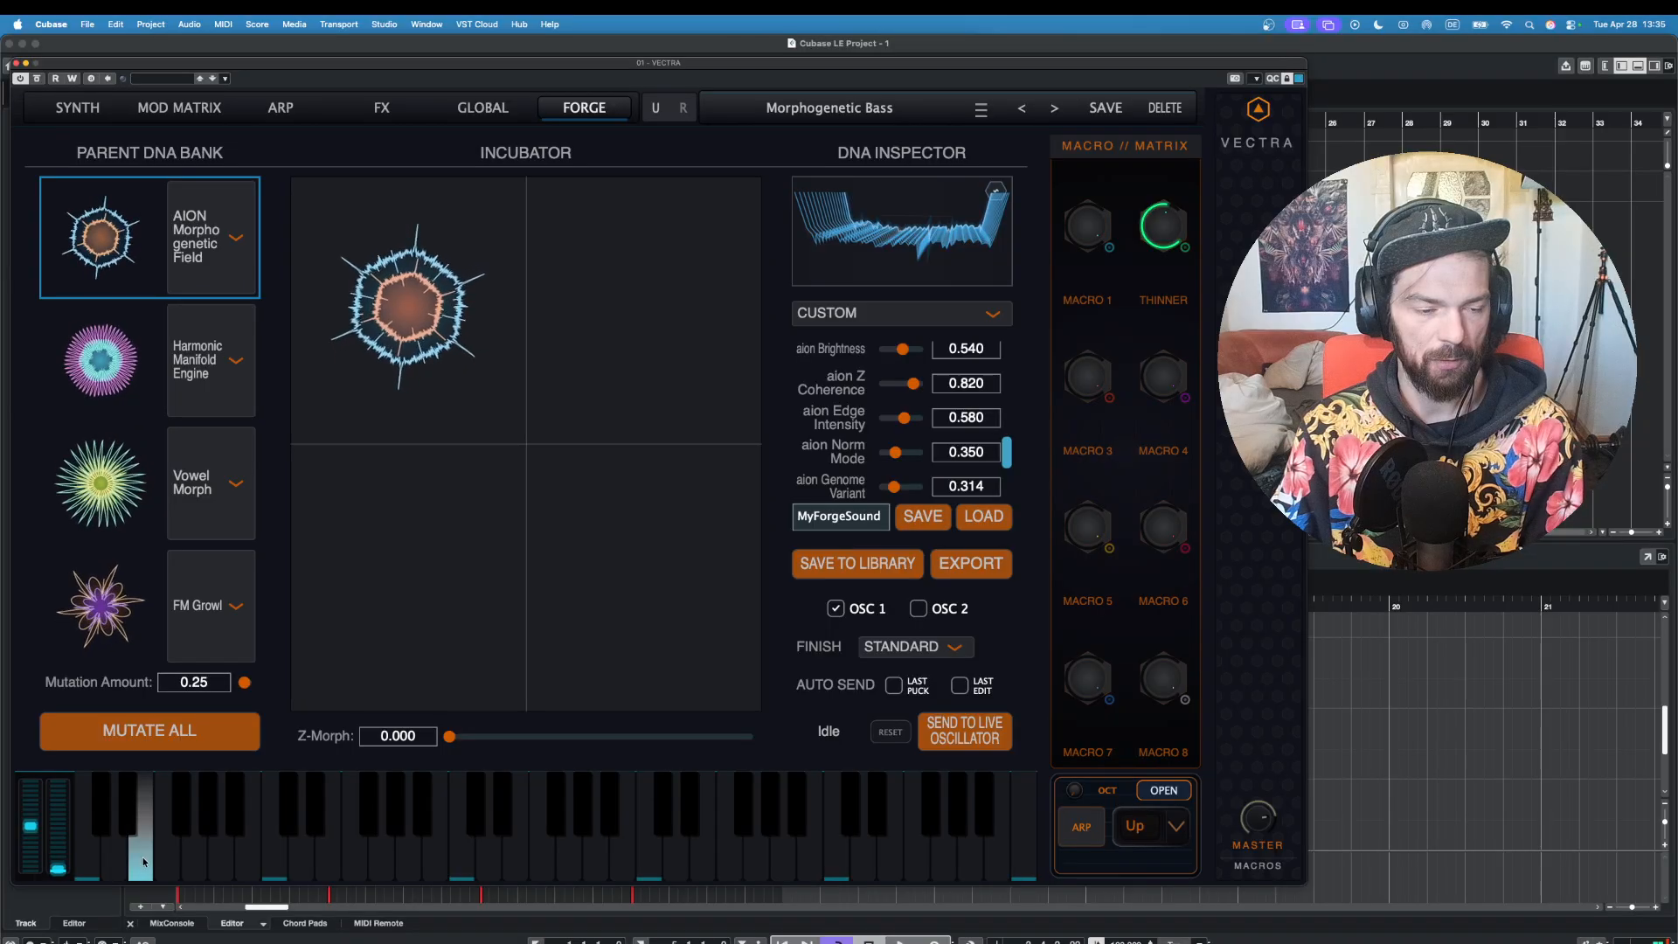
pyautogui.click(145, 858)
pyautogui.click(114, 861)
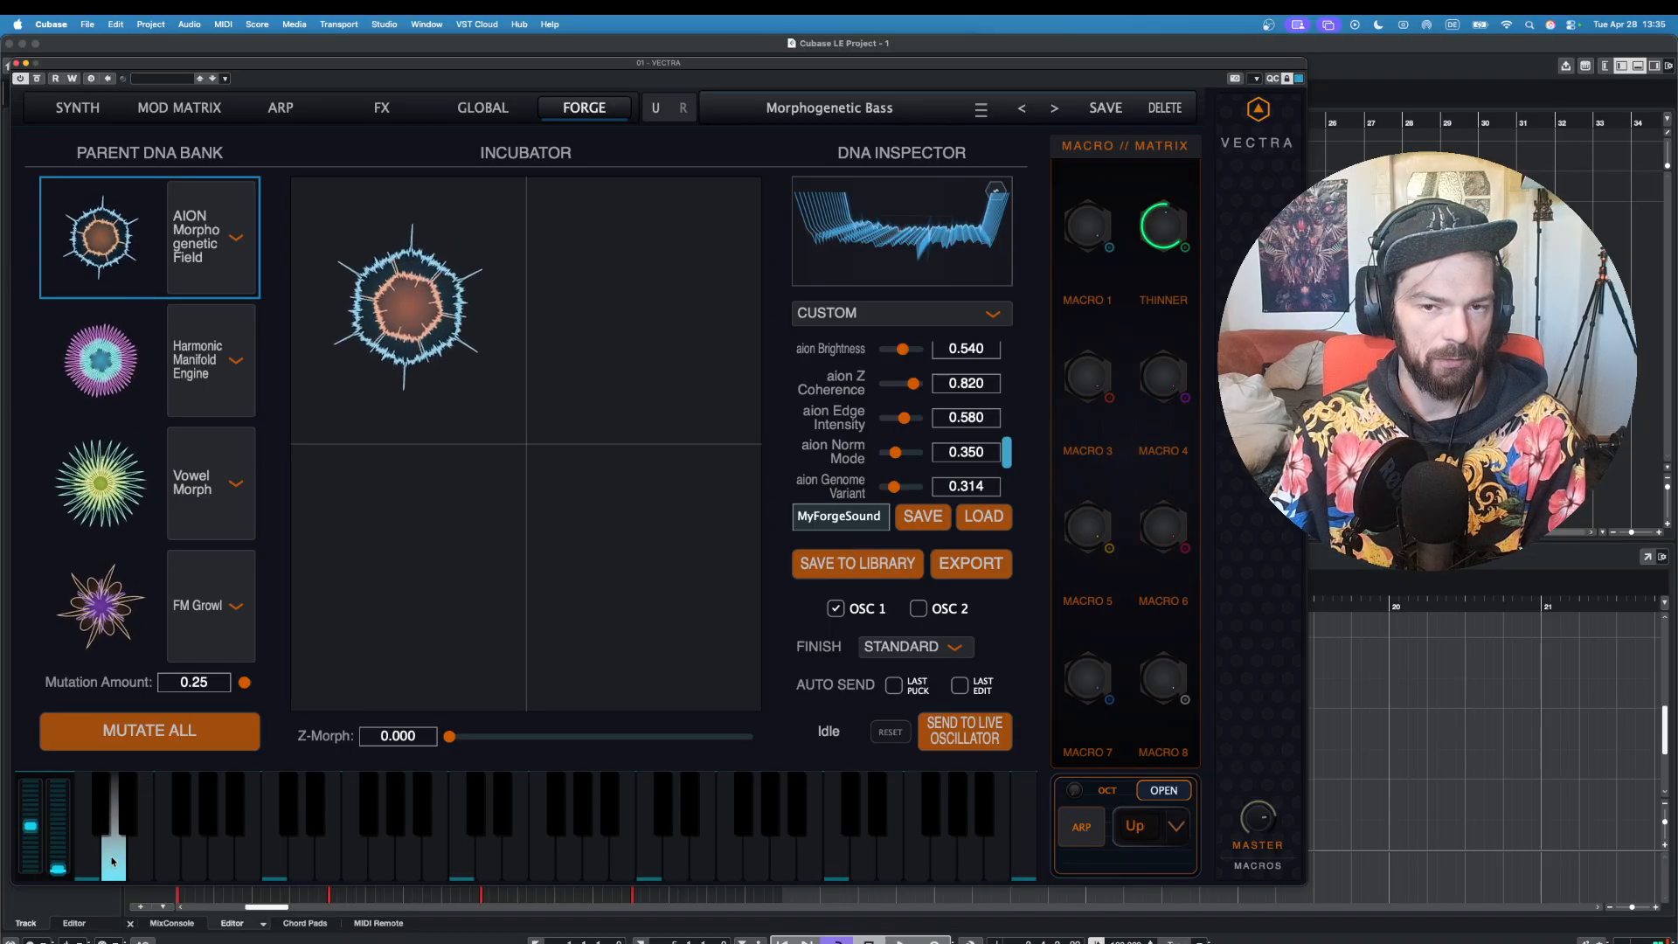
# Step: Compare the synth and Forge pages while auditioning low notes at different Thinner macro amounts
pyautogui.click(97, 107)
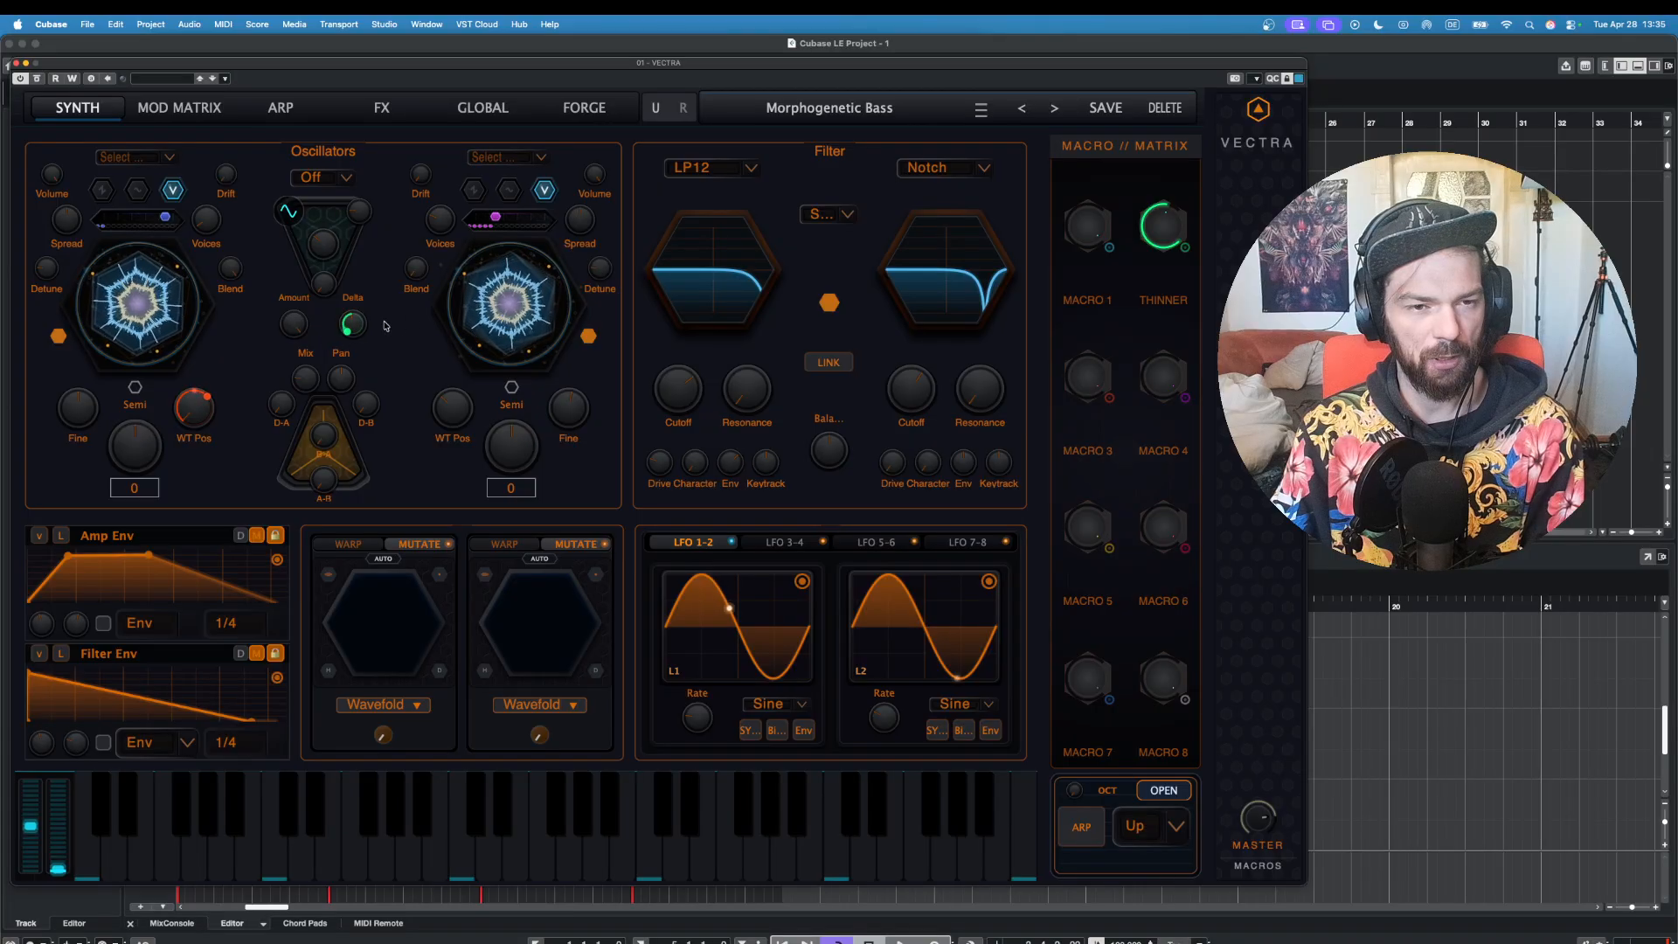
pyautogui.click(229, 846)
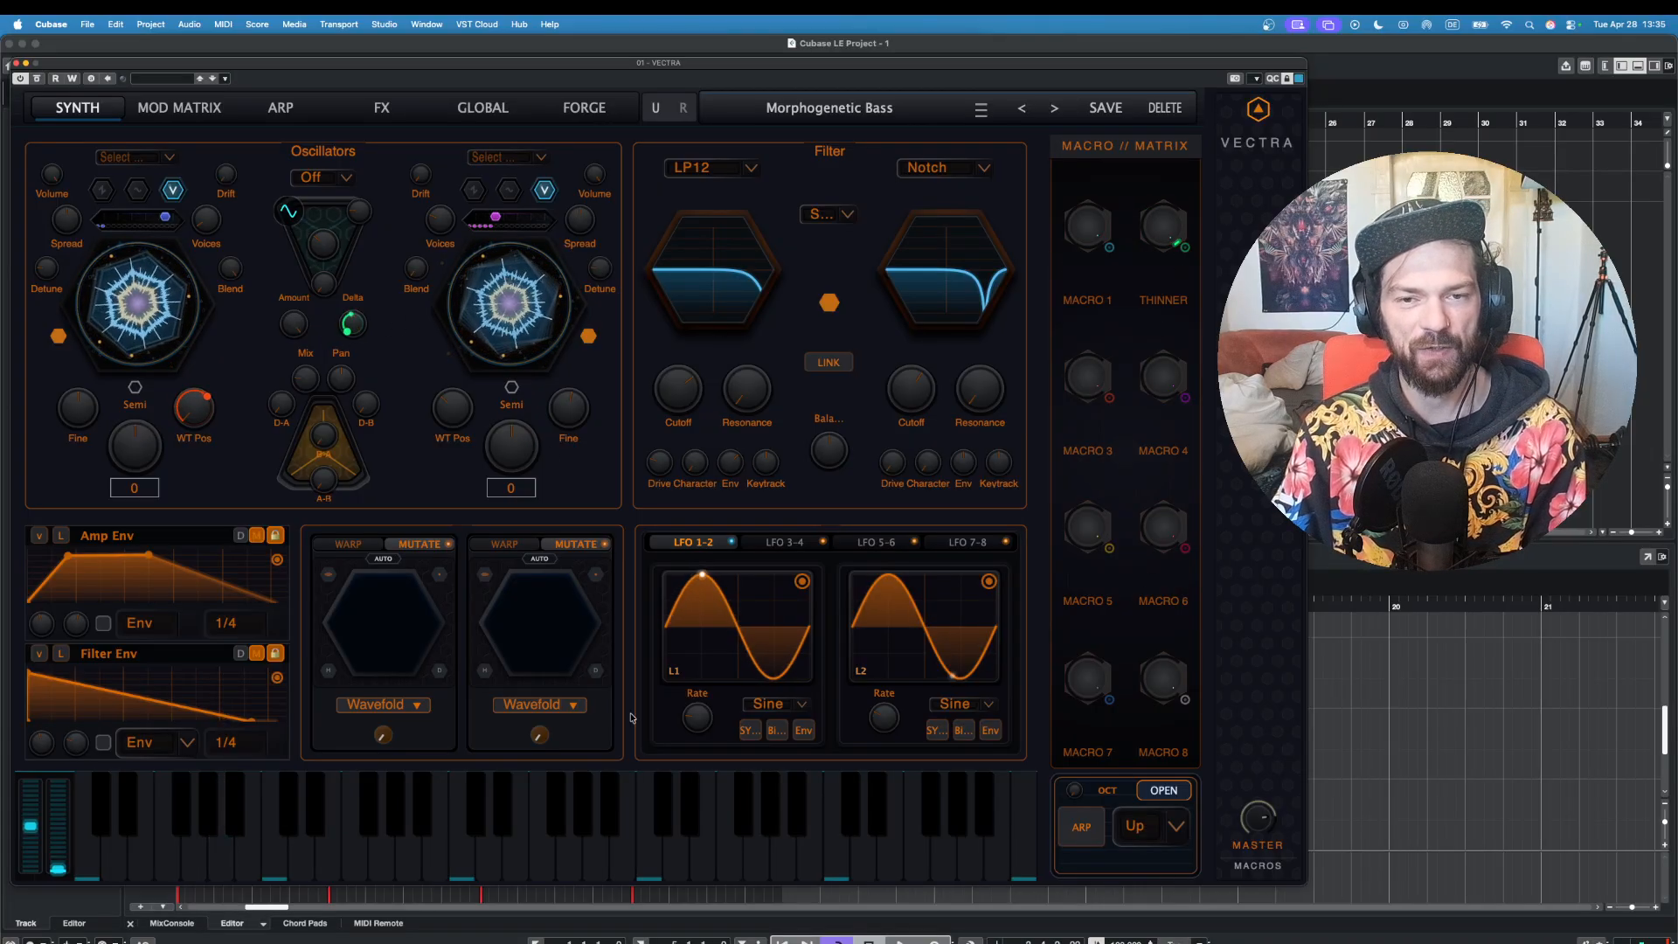
pyautogui.click(214, 839)
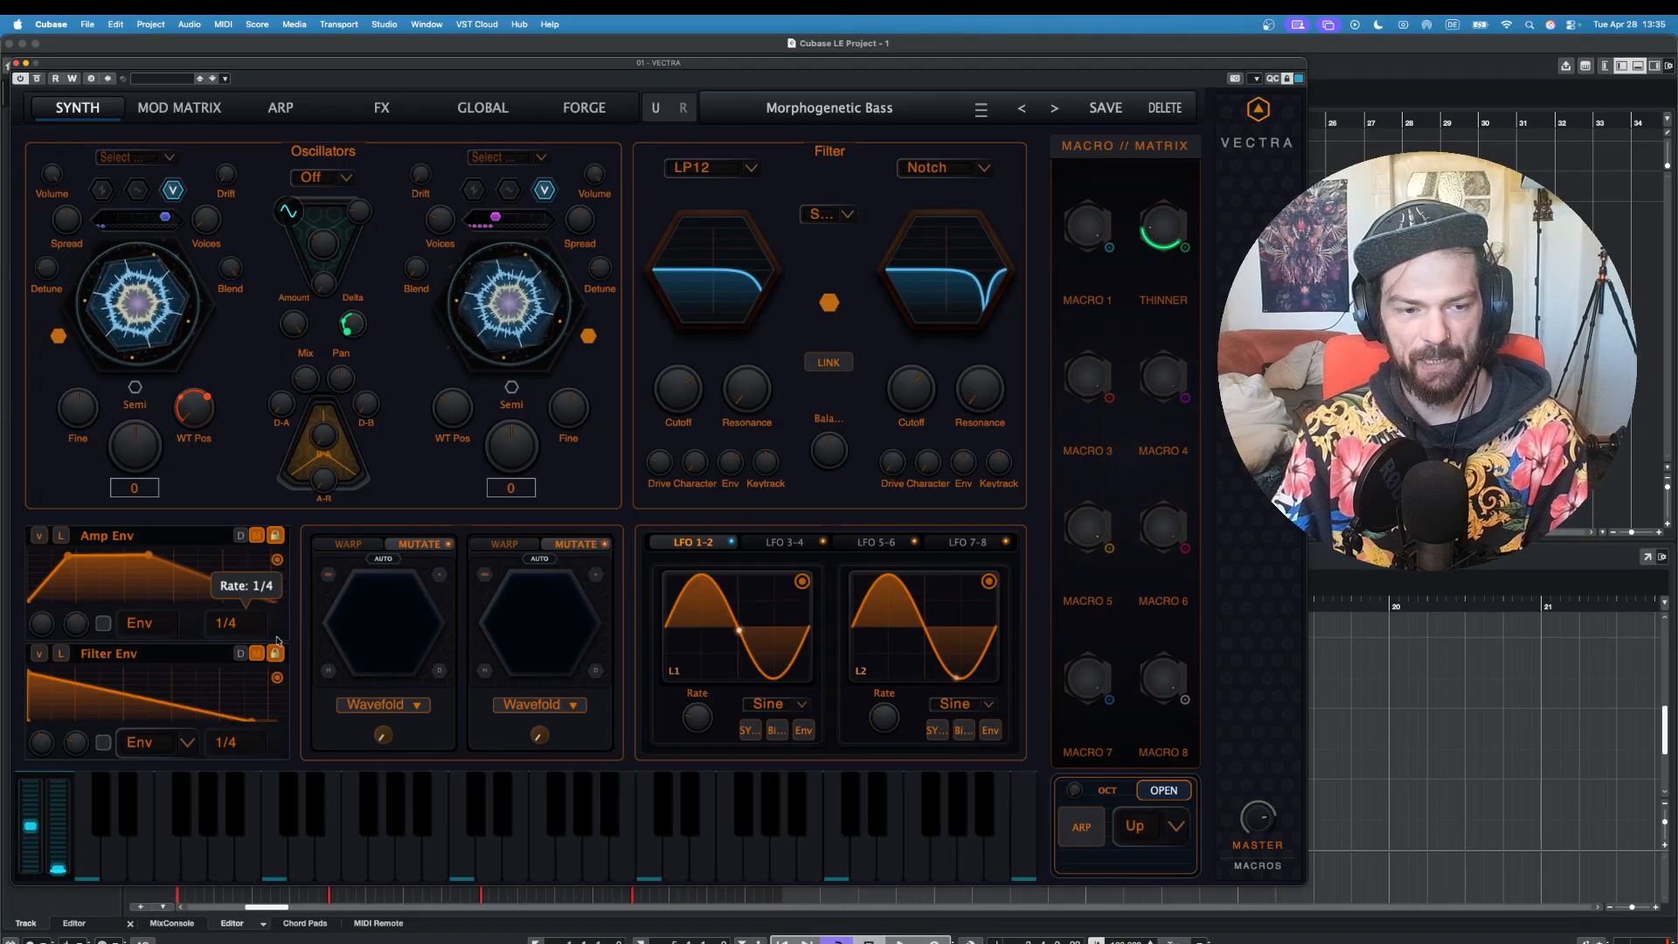
pyautogui.click(206, 841)
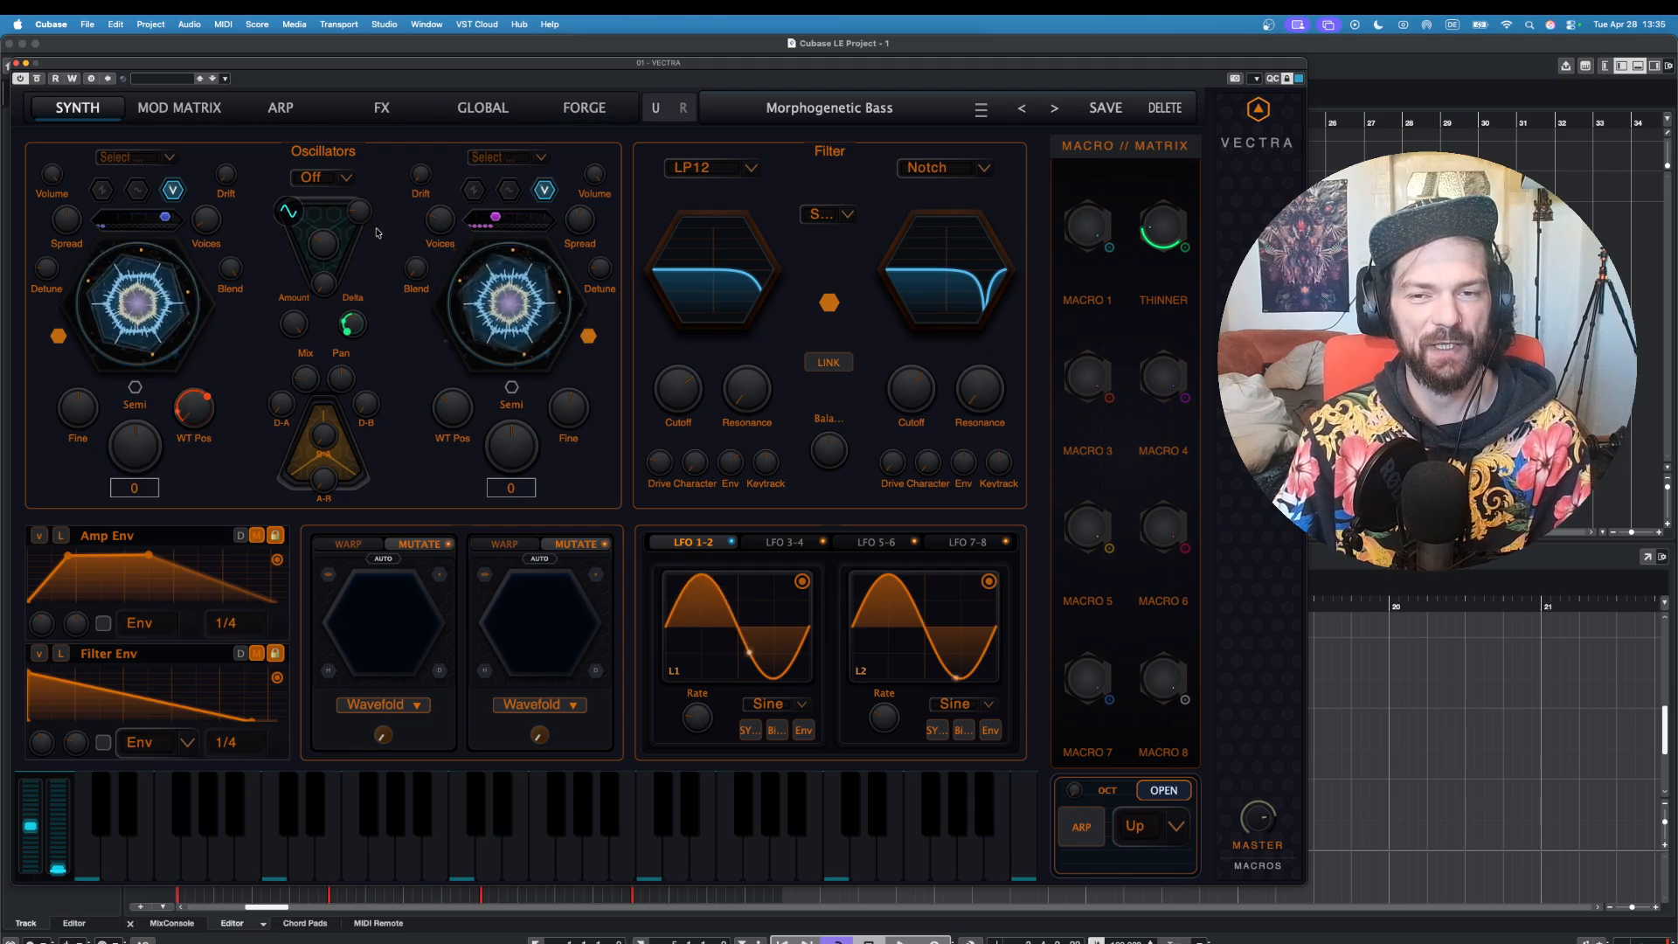
pyautogui.click(583, 108)
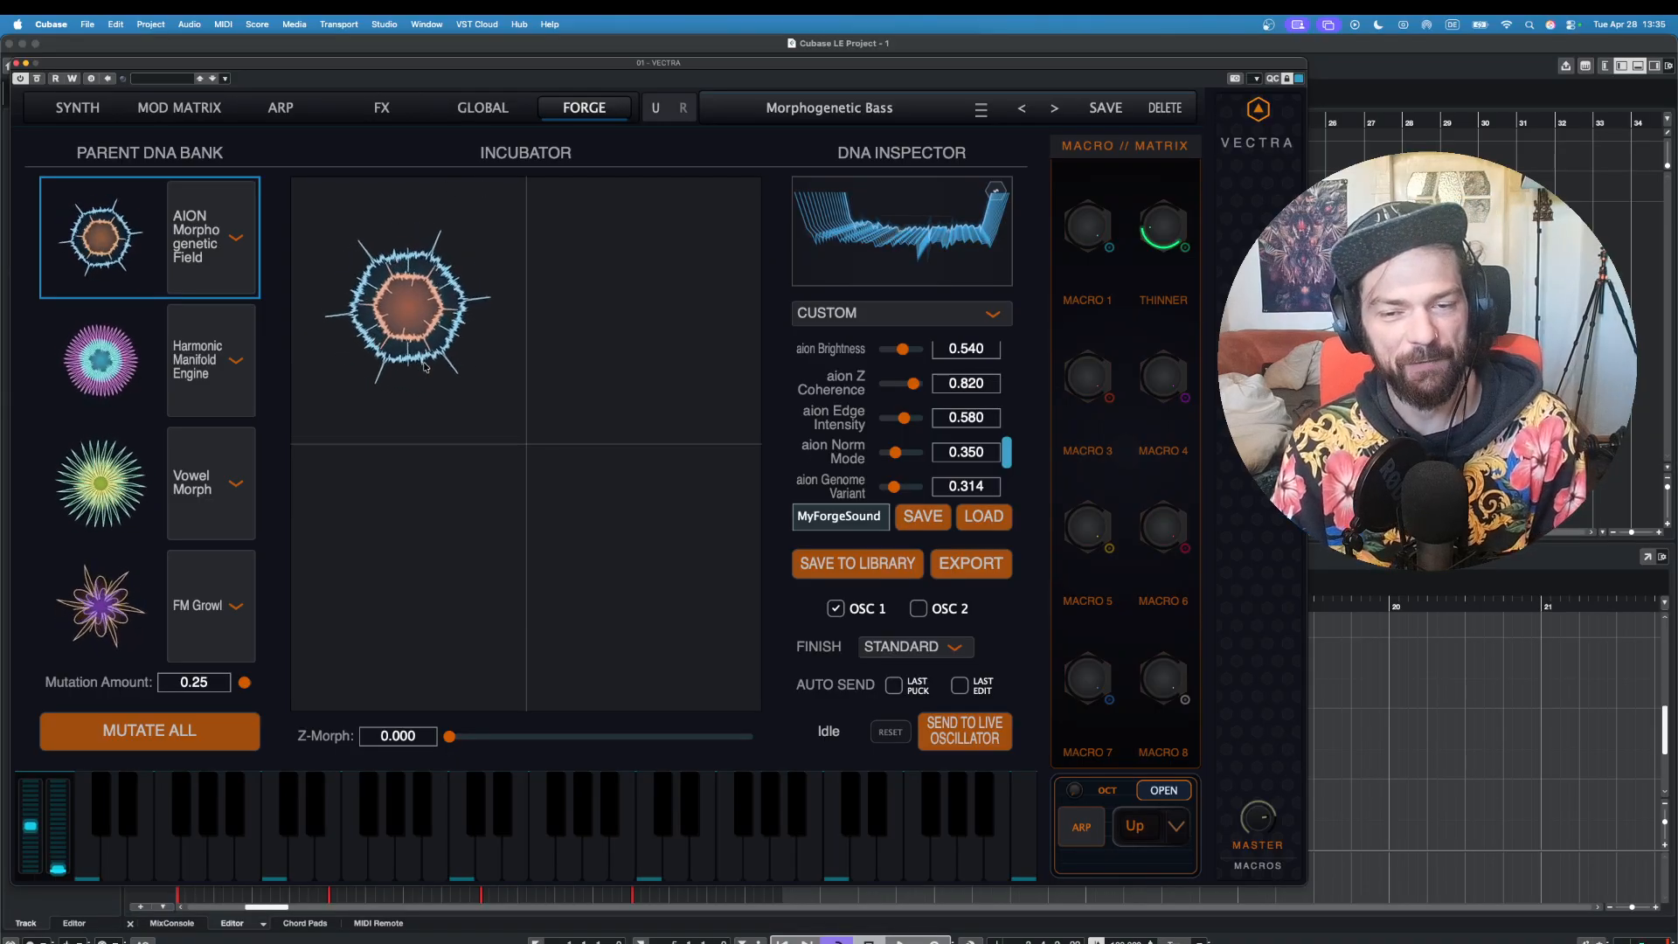
pyautogui.click(107, 100)
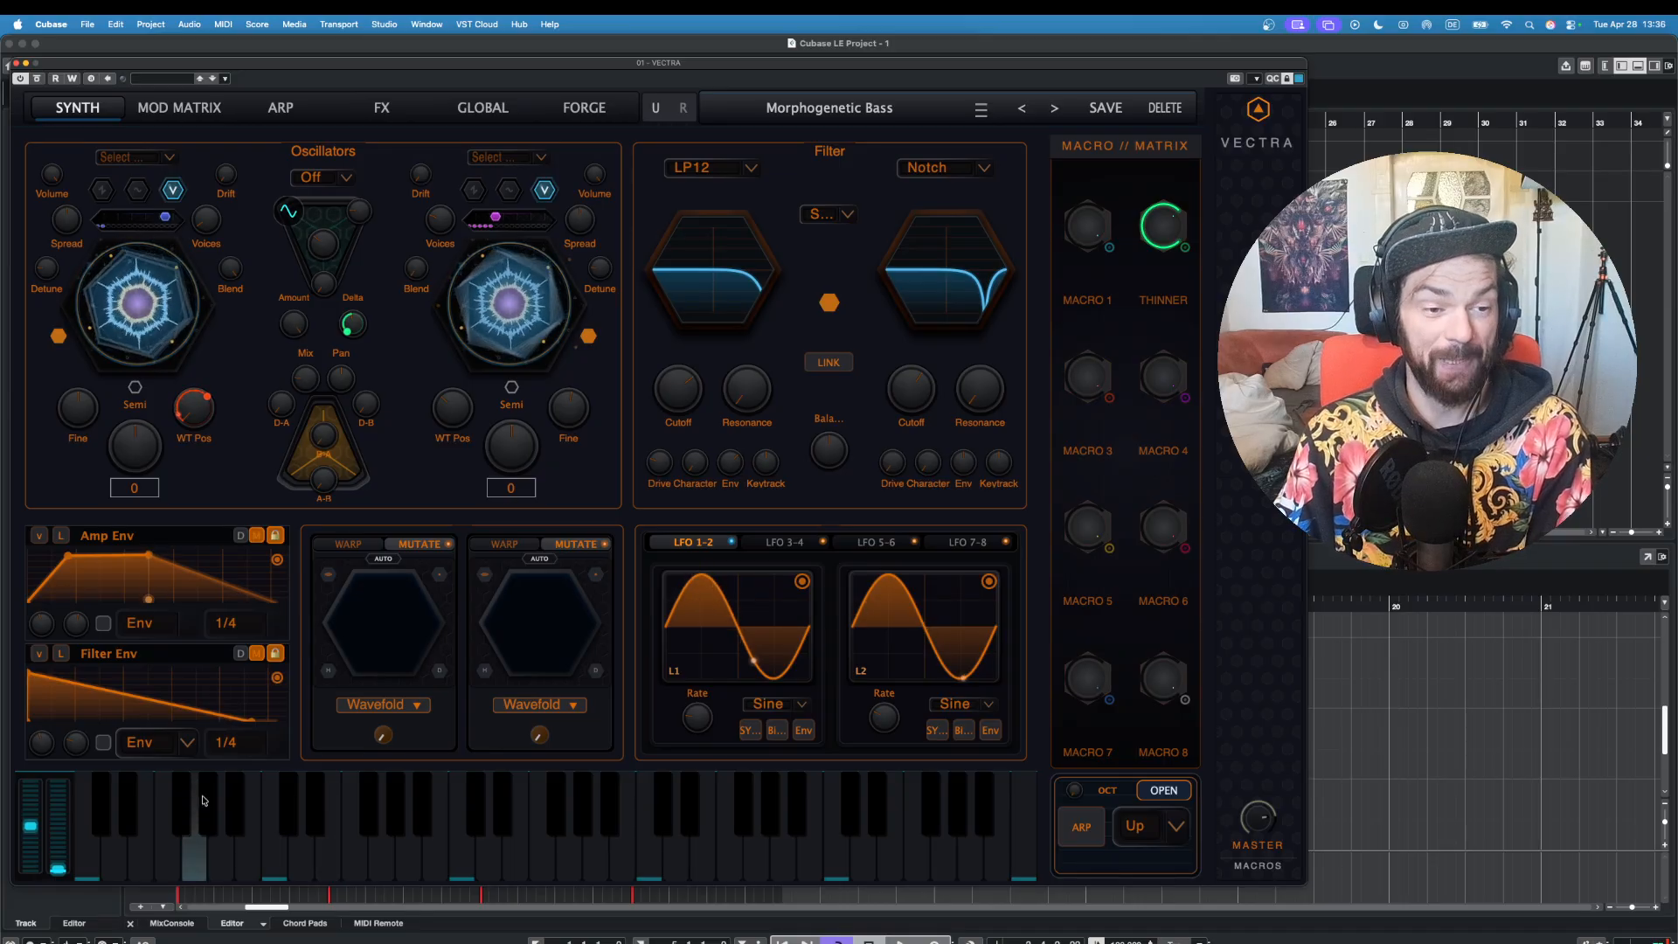
# Step: Initialize the preset to start from a blank patch
pyautogui.click(770, 113)
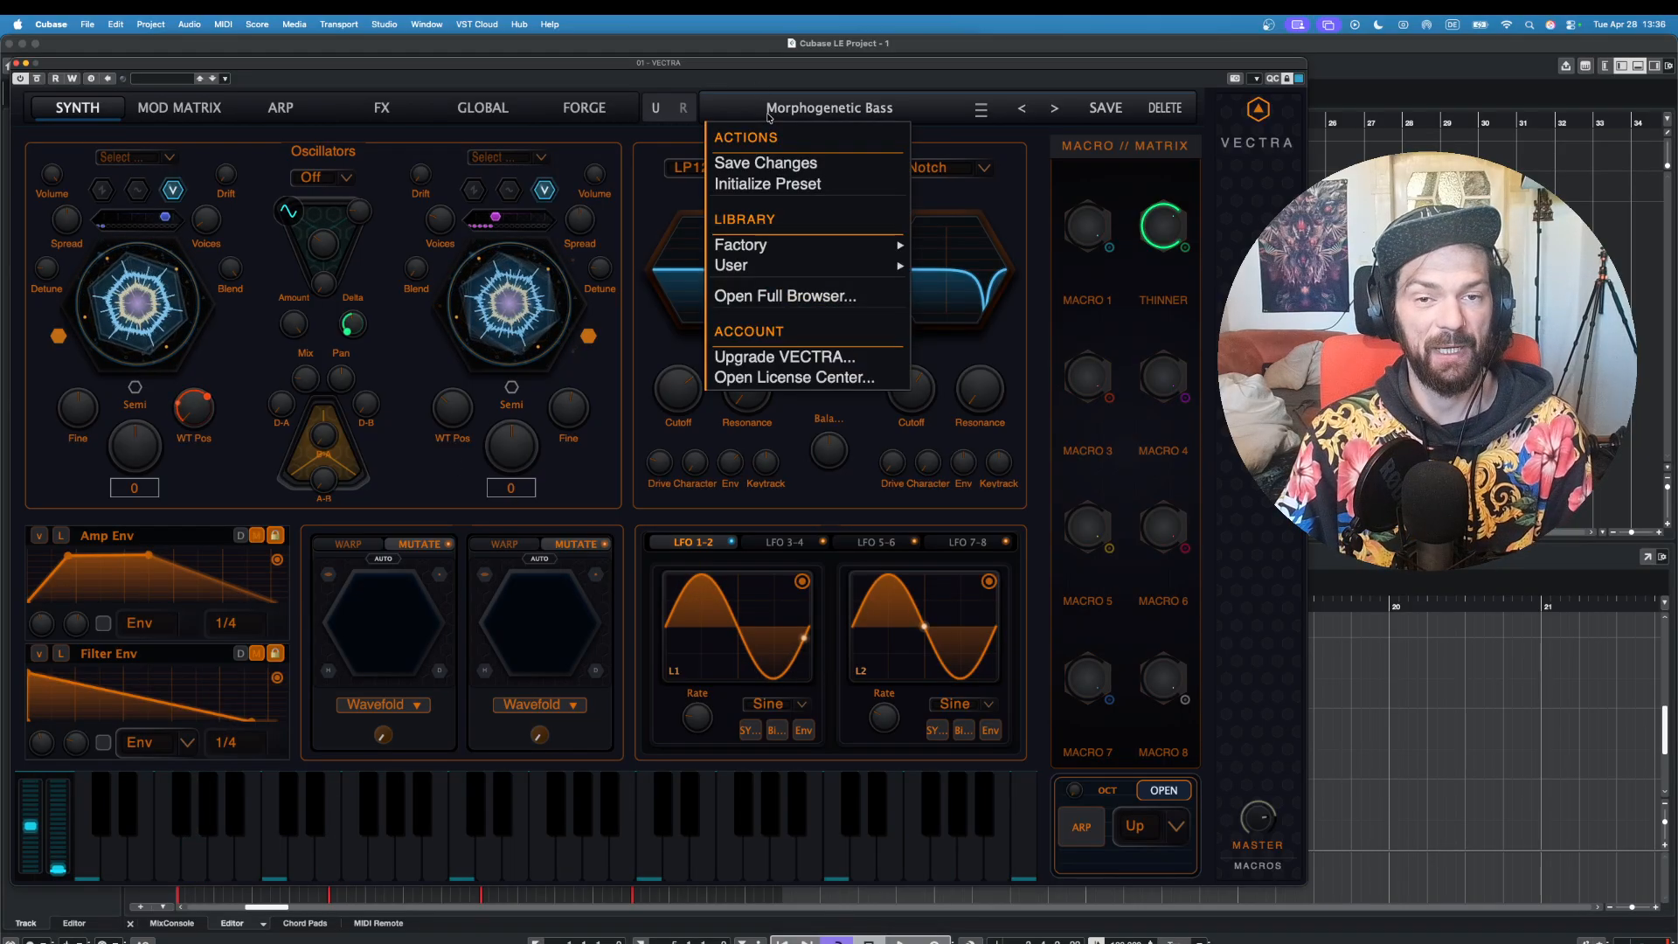
pyautogui.click(639, 145)
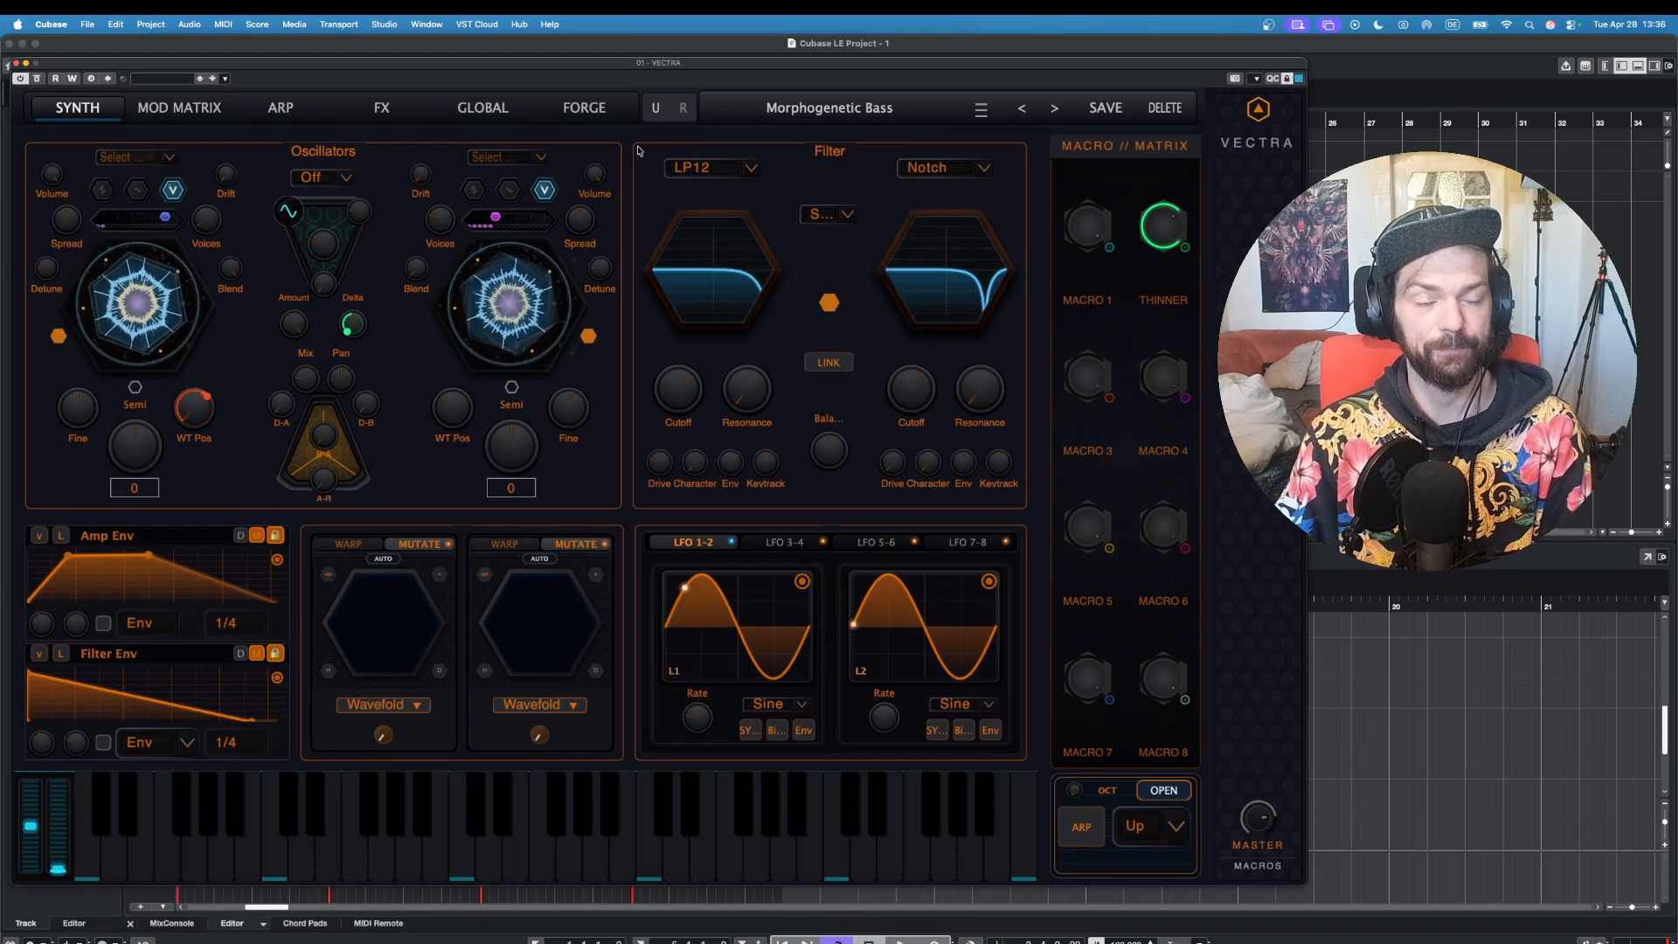
pyautogui.click(752, 105)
pyautogui.click(755, 187)
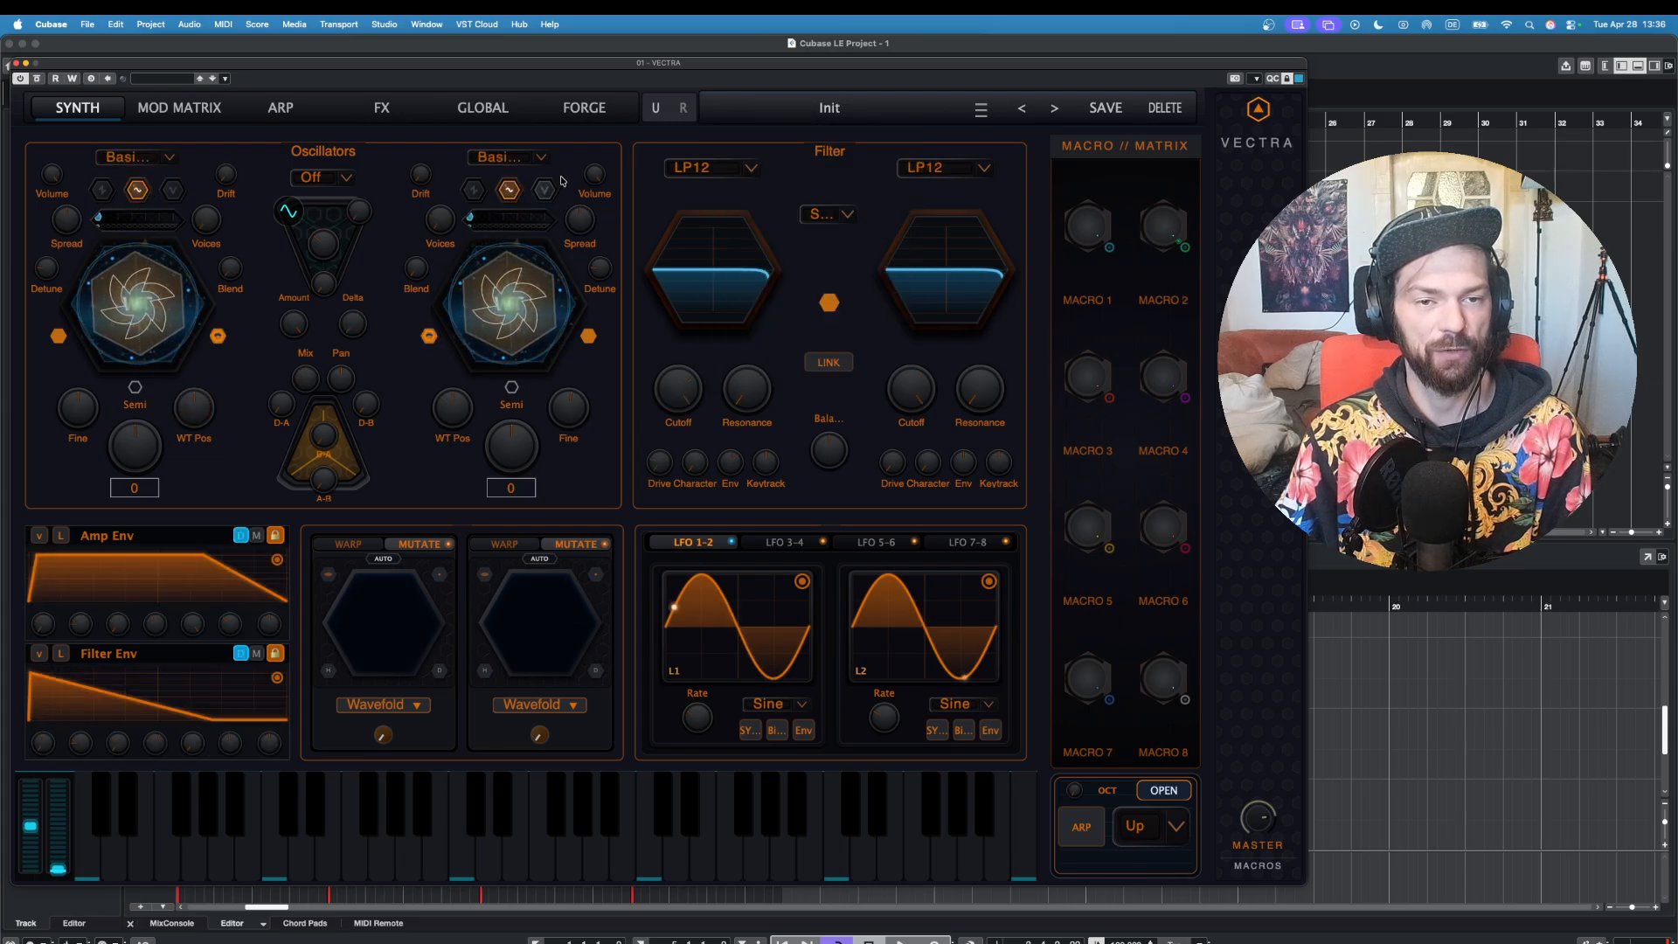
# Step: Load AION Morphogenetic Field into the first slot of the Forge parent DNA bank
pyautogui.click(596, 112)
pyautogui.click(227, 241)
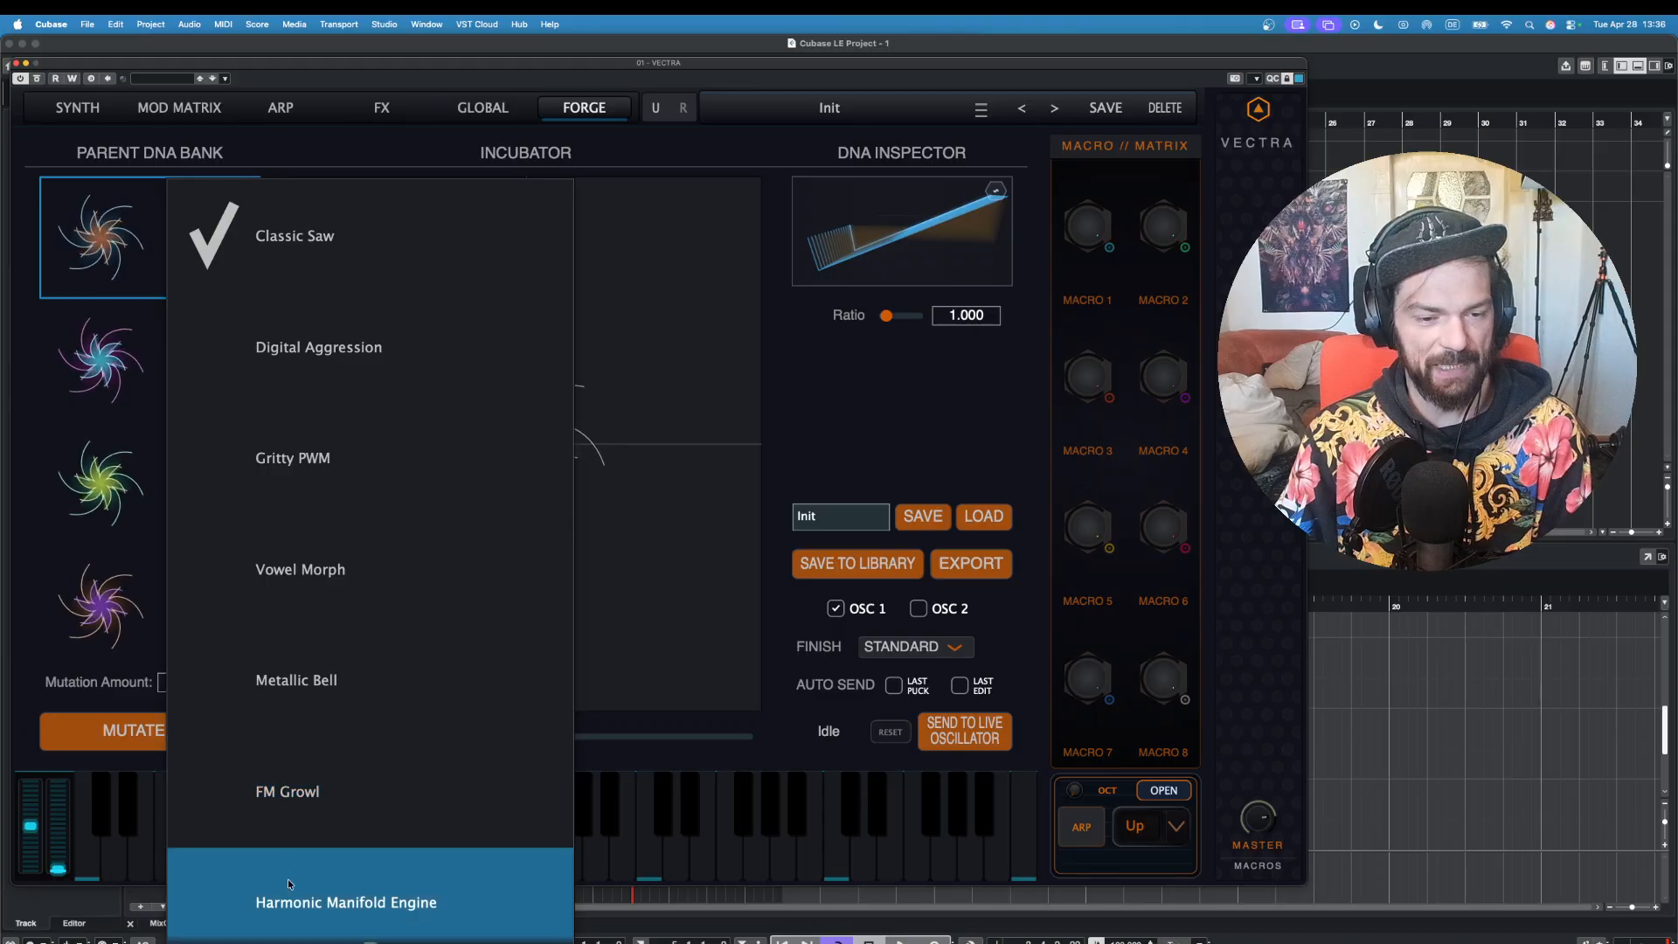
pyautogui.scroll(-15, 291, 879)
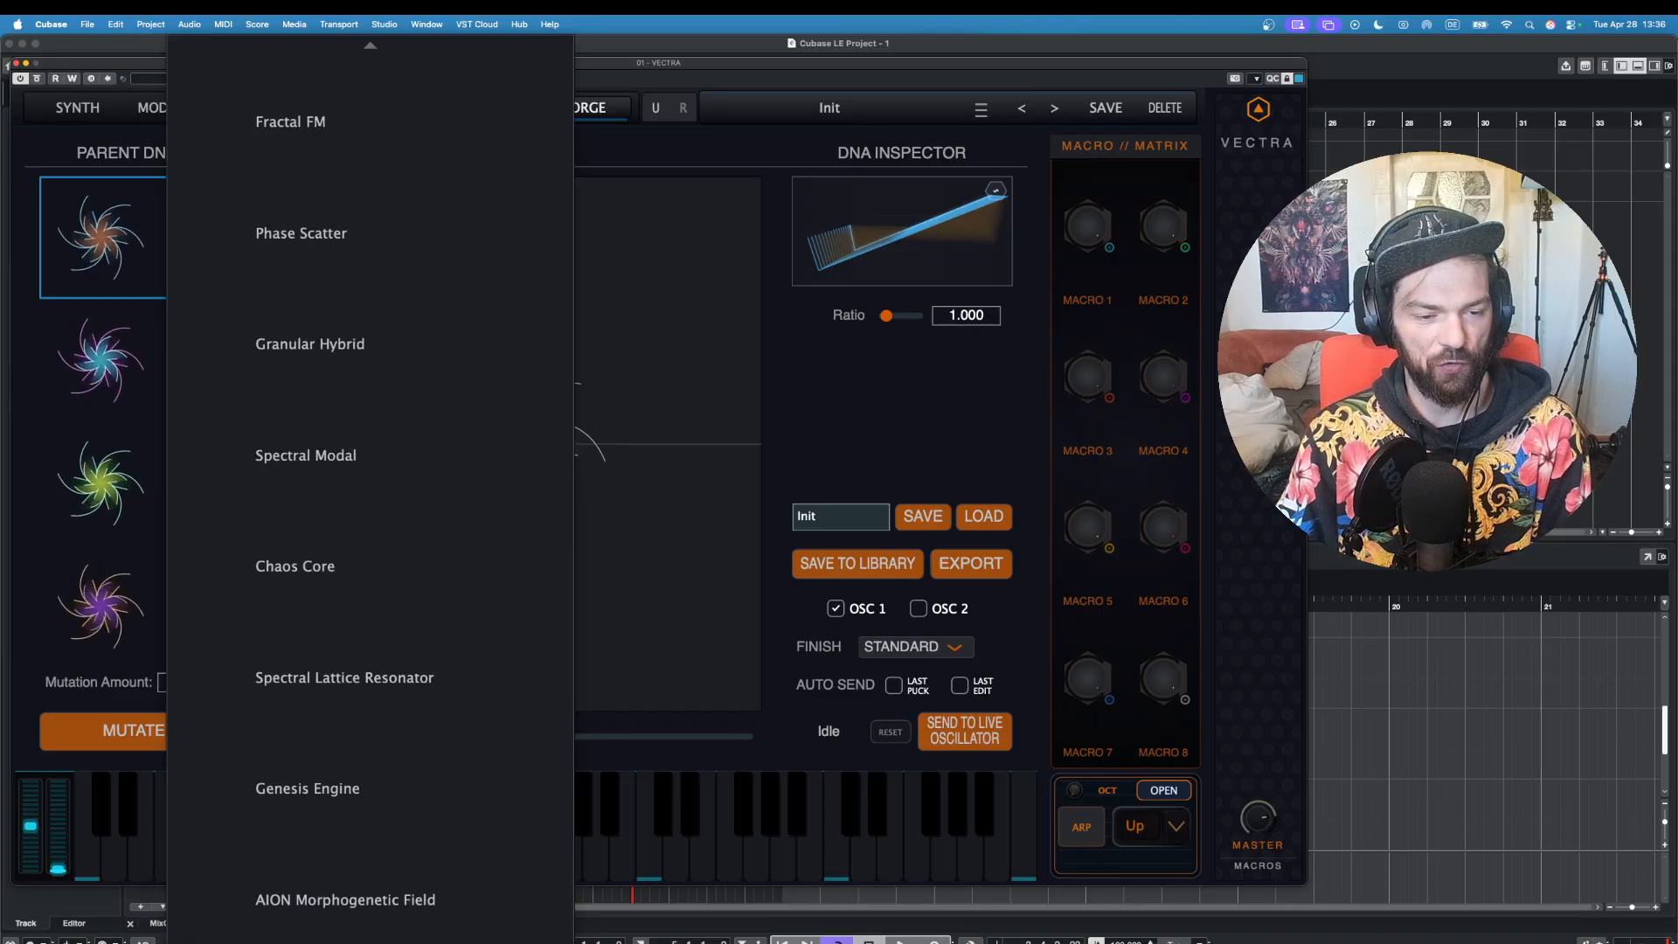
pyautogui.click(282, 936)
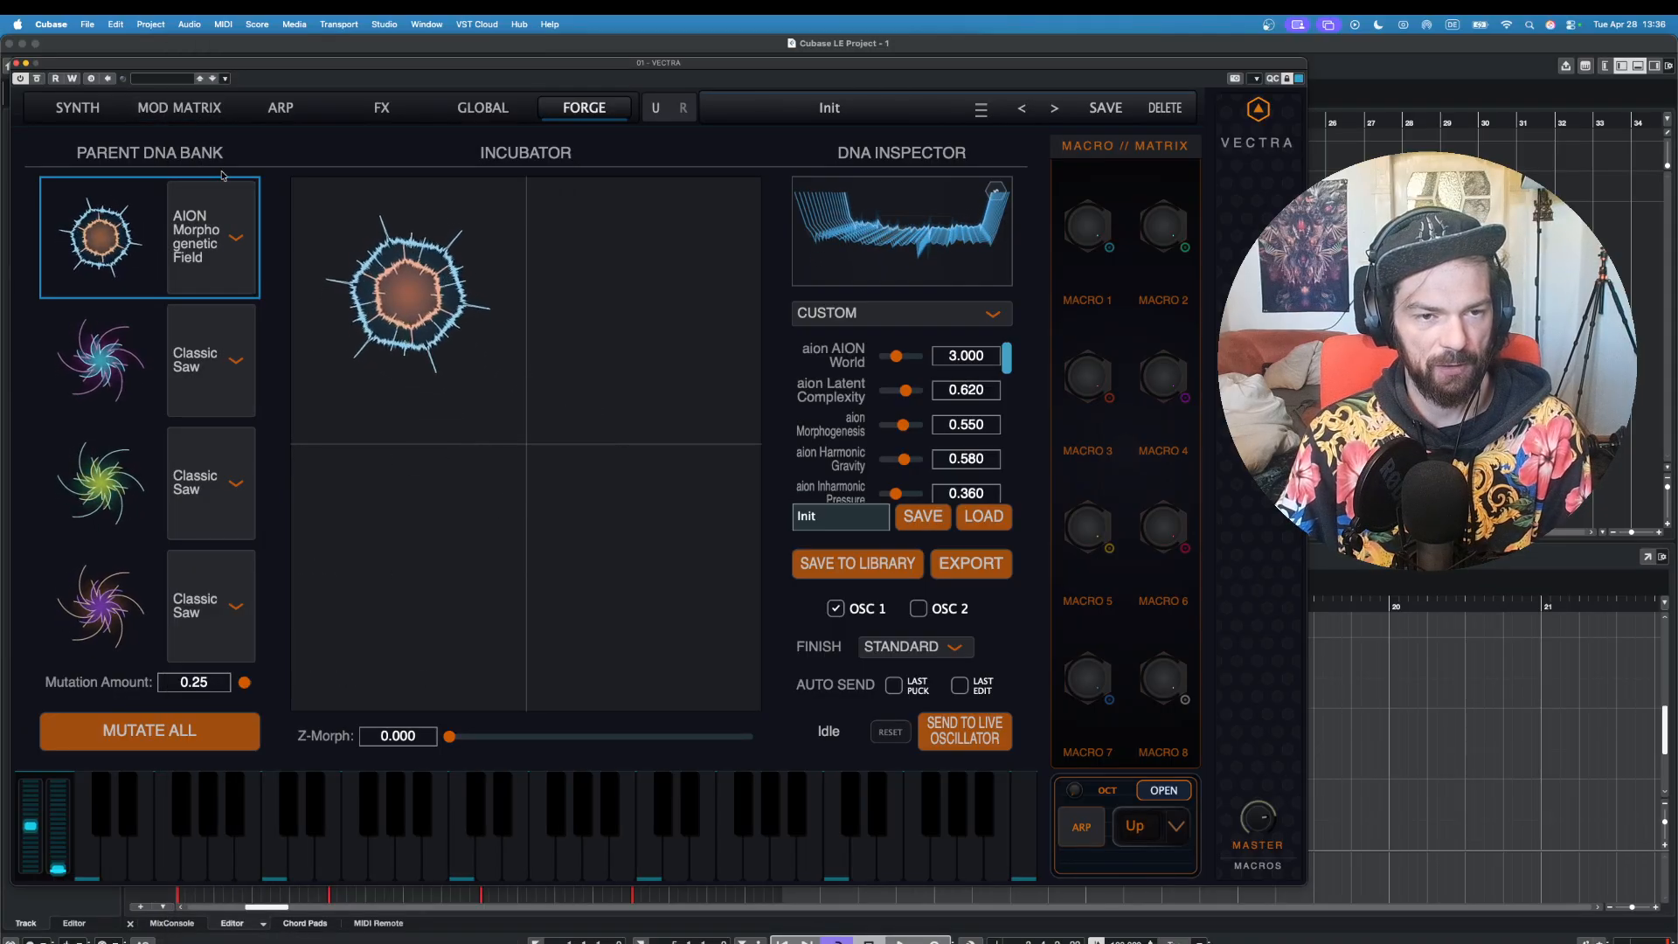
# Step: Enable auto-send for Last Puck and Last Edit, and switch both synth oscillators to V mode
pyautogui.click(905, 685)
pyautogui.click(960, 685)
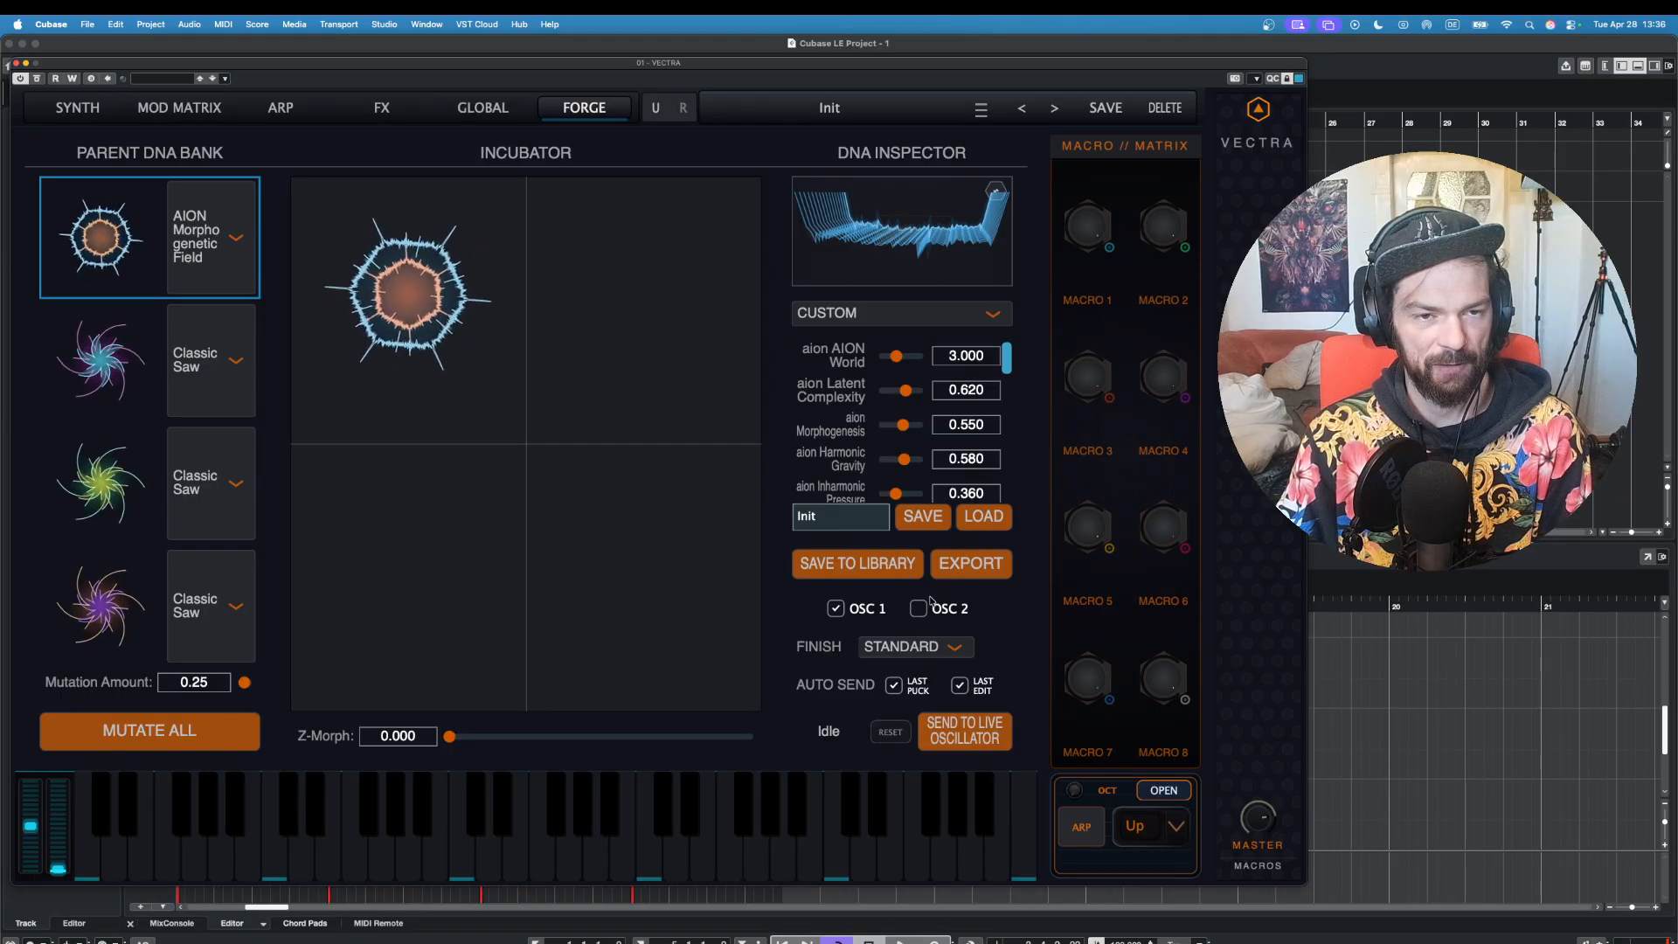
pyautogui.click(79, 109)
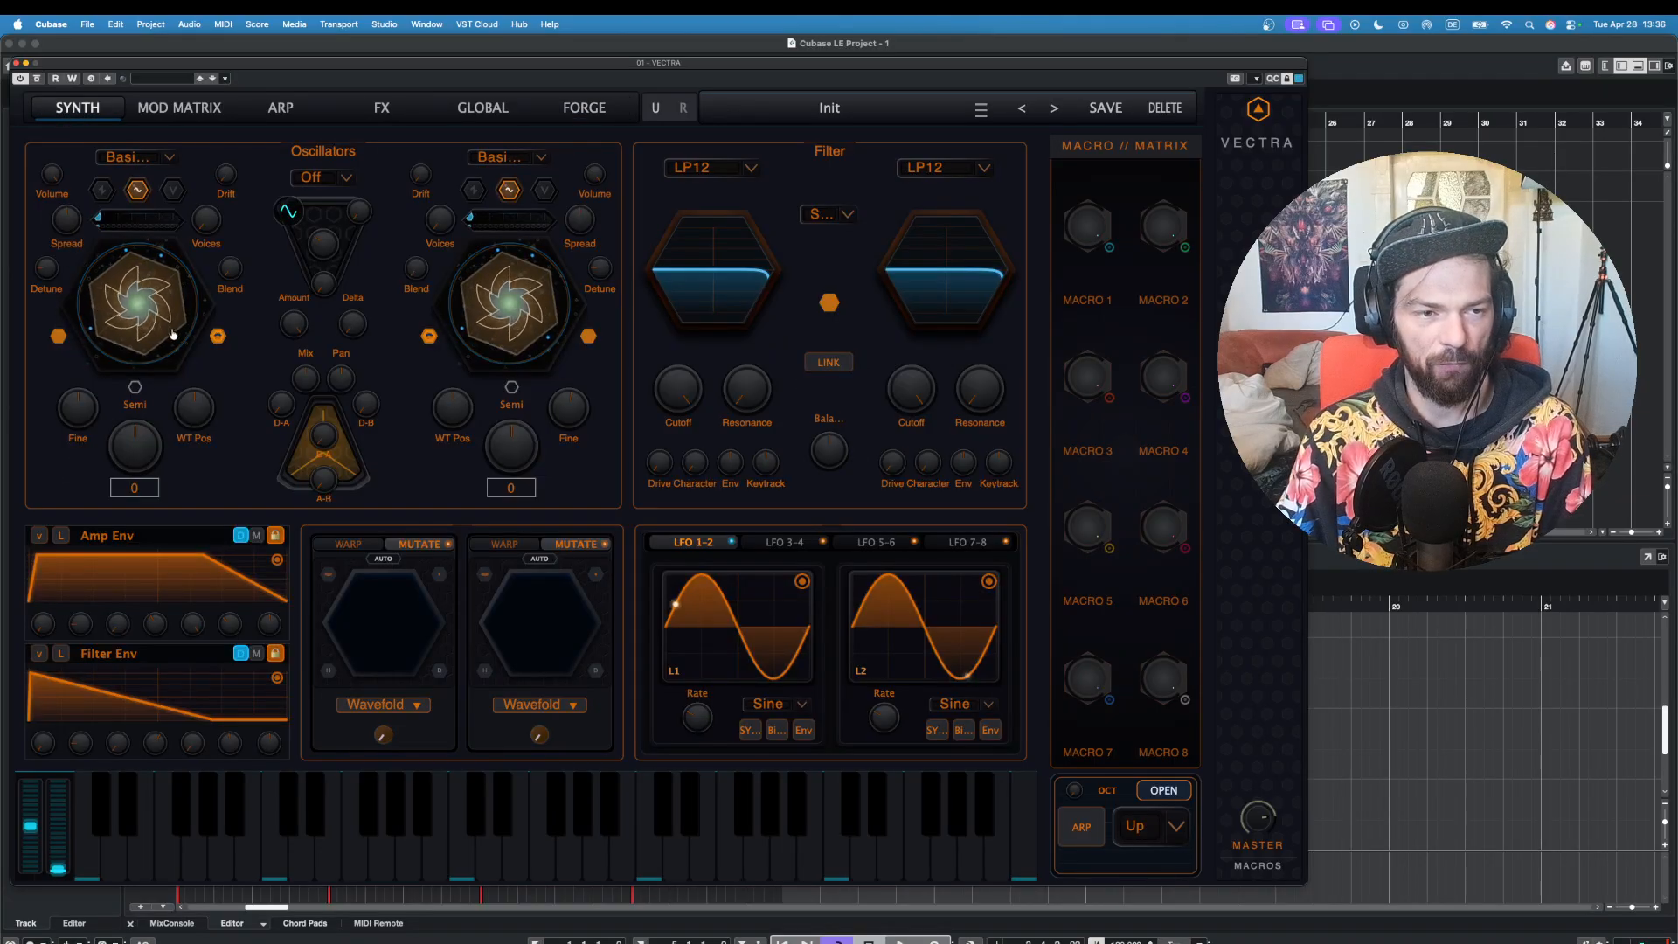
pyautogui.click(541, 190)
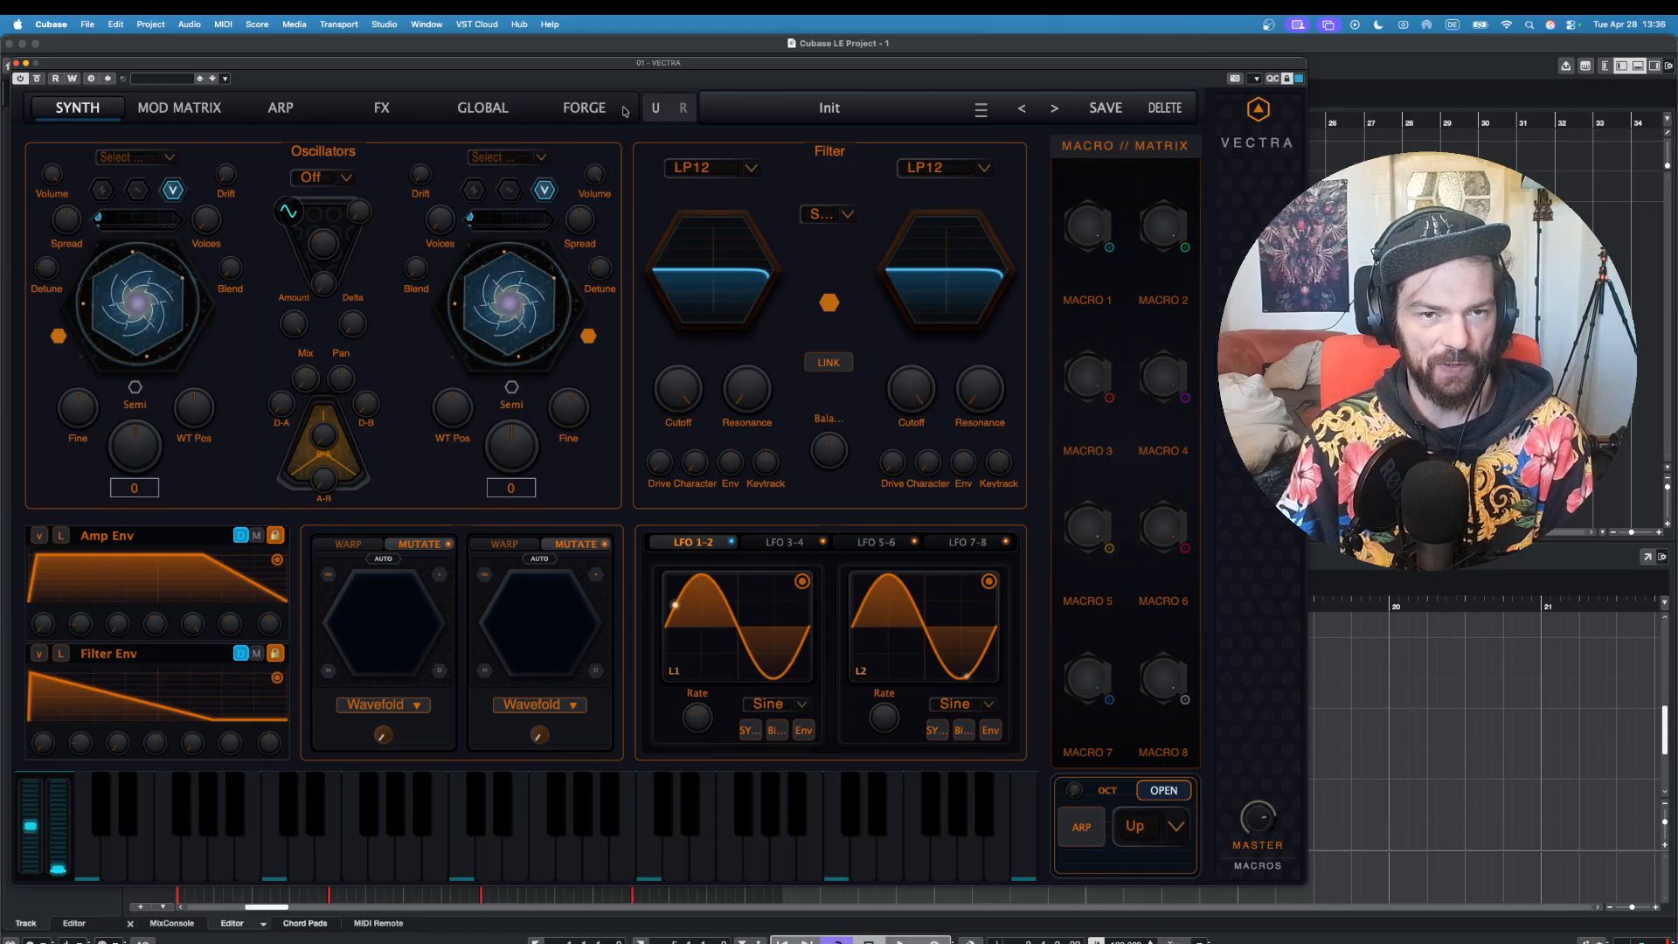
pyautogui.click(594, 108)
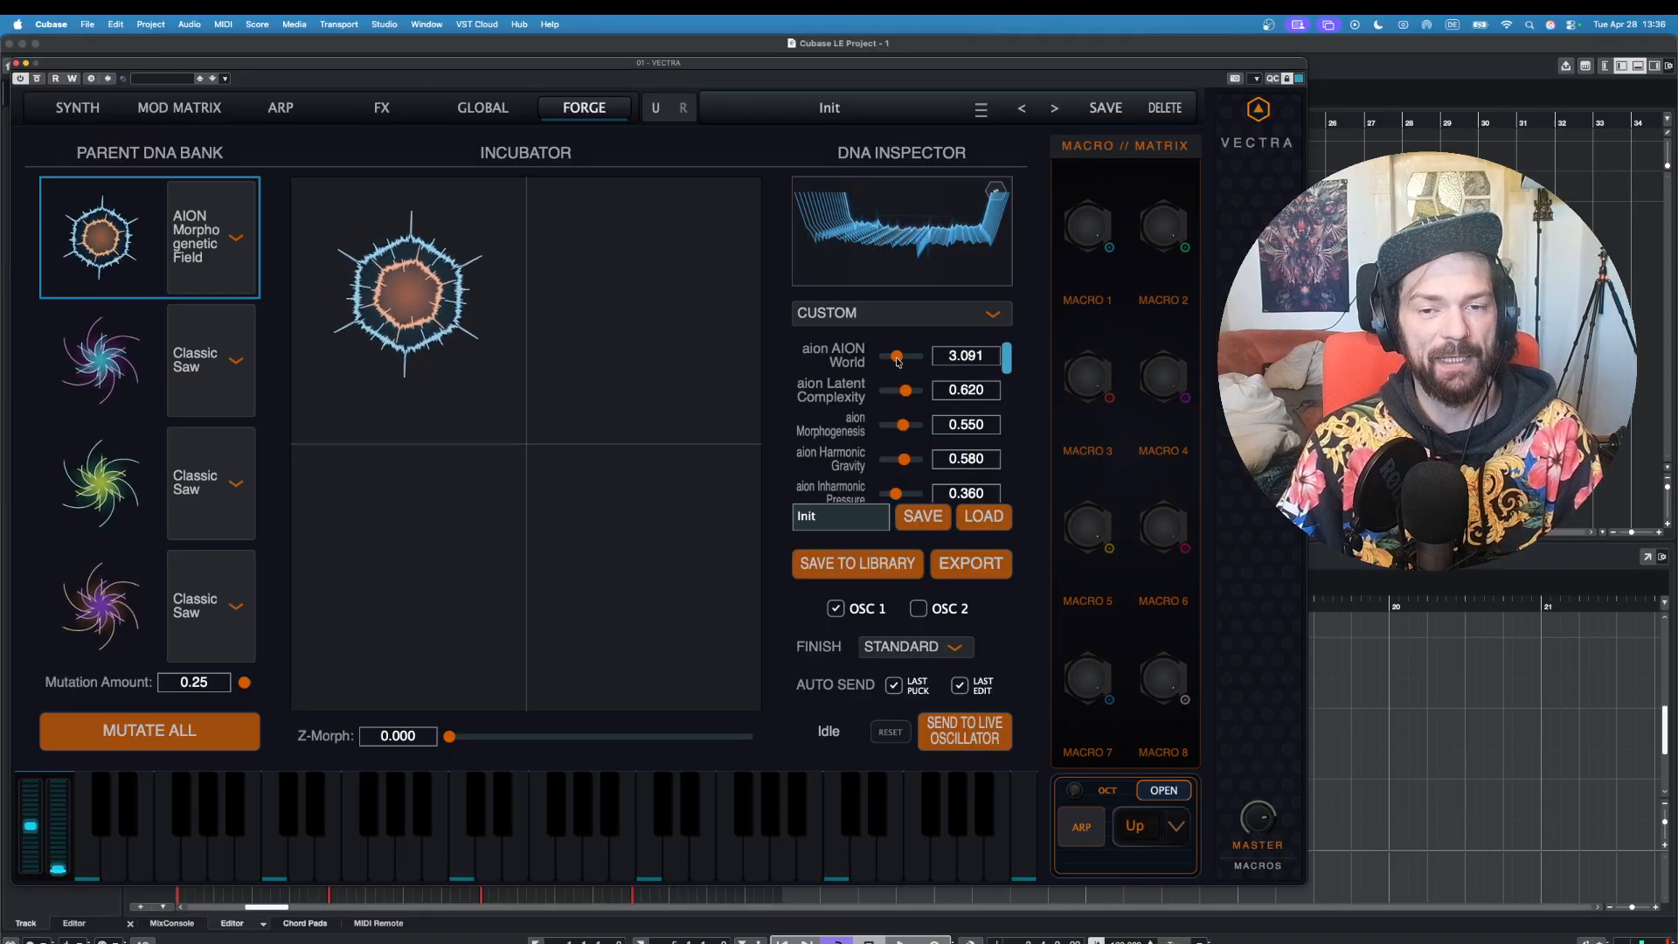
# Step: Set the AION World parameter to 5.000 in Forge and audition it with a few low notes
pyautogui.moveTo(897, 361); pyautogui.dragTo(909, 360)
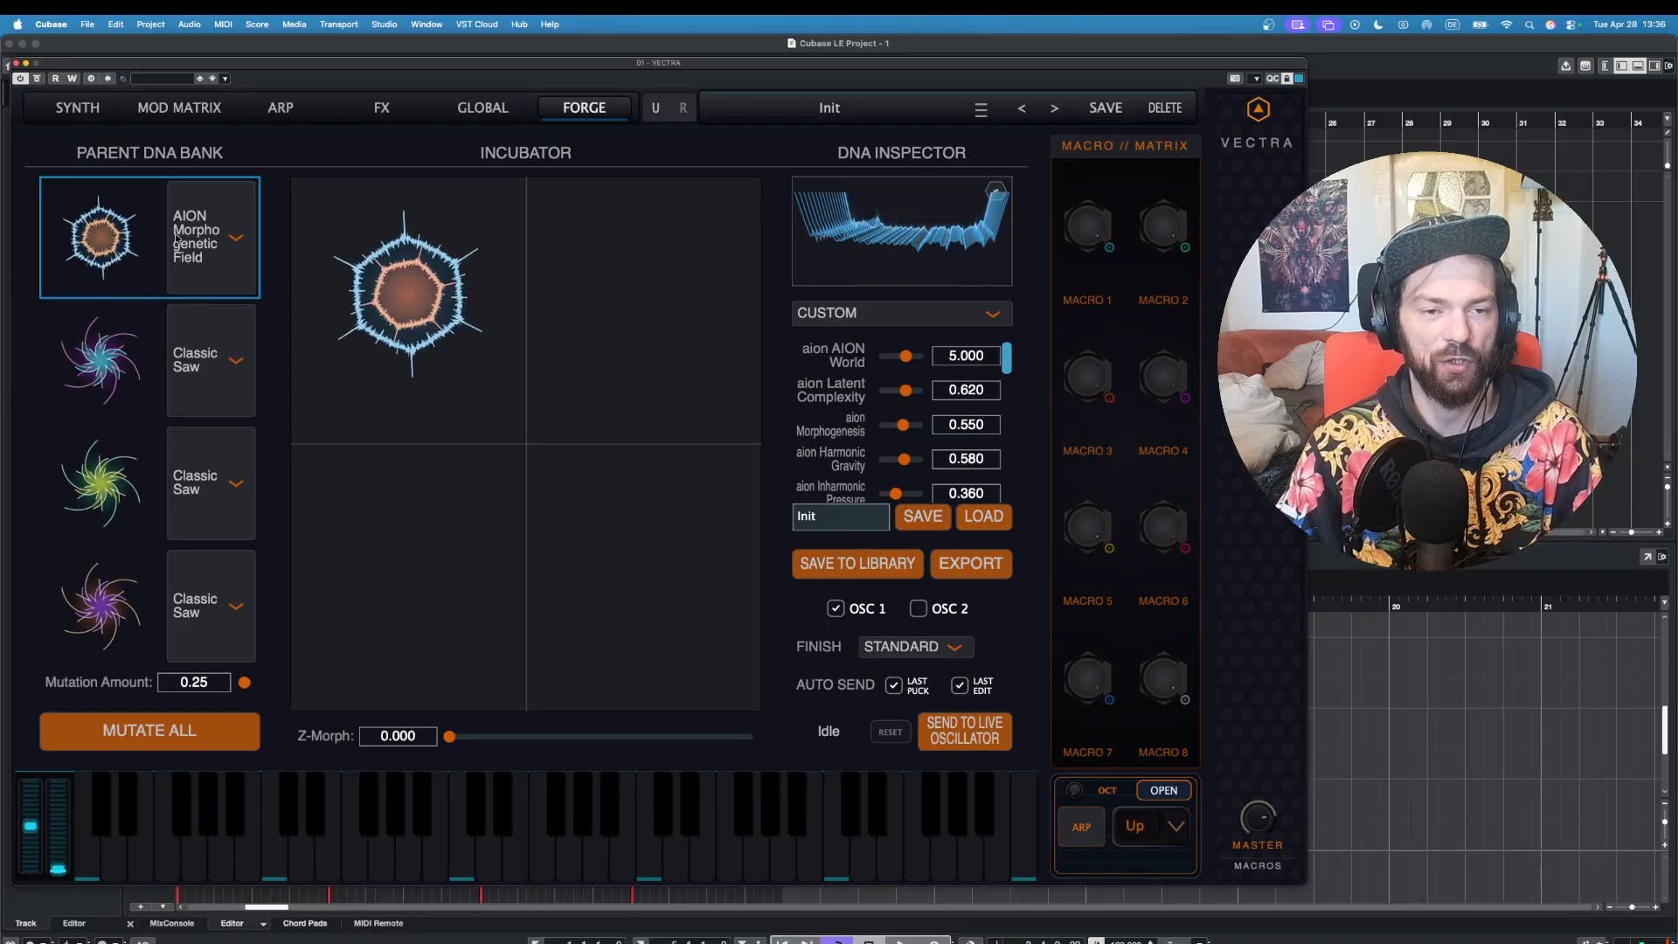
pyautogui.click(199, 860)
pyautogui.click(169, 857)
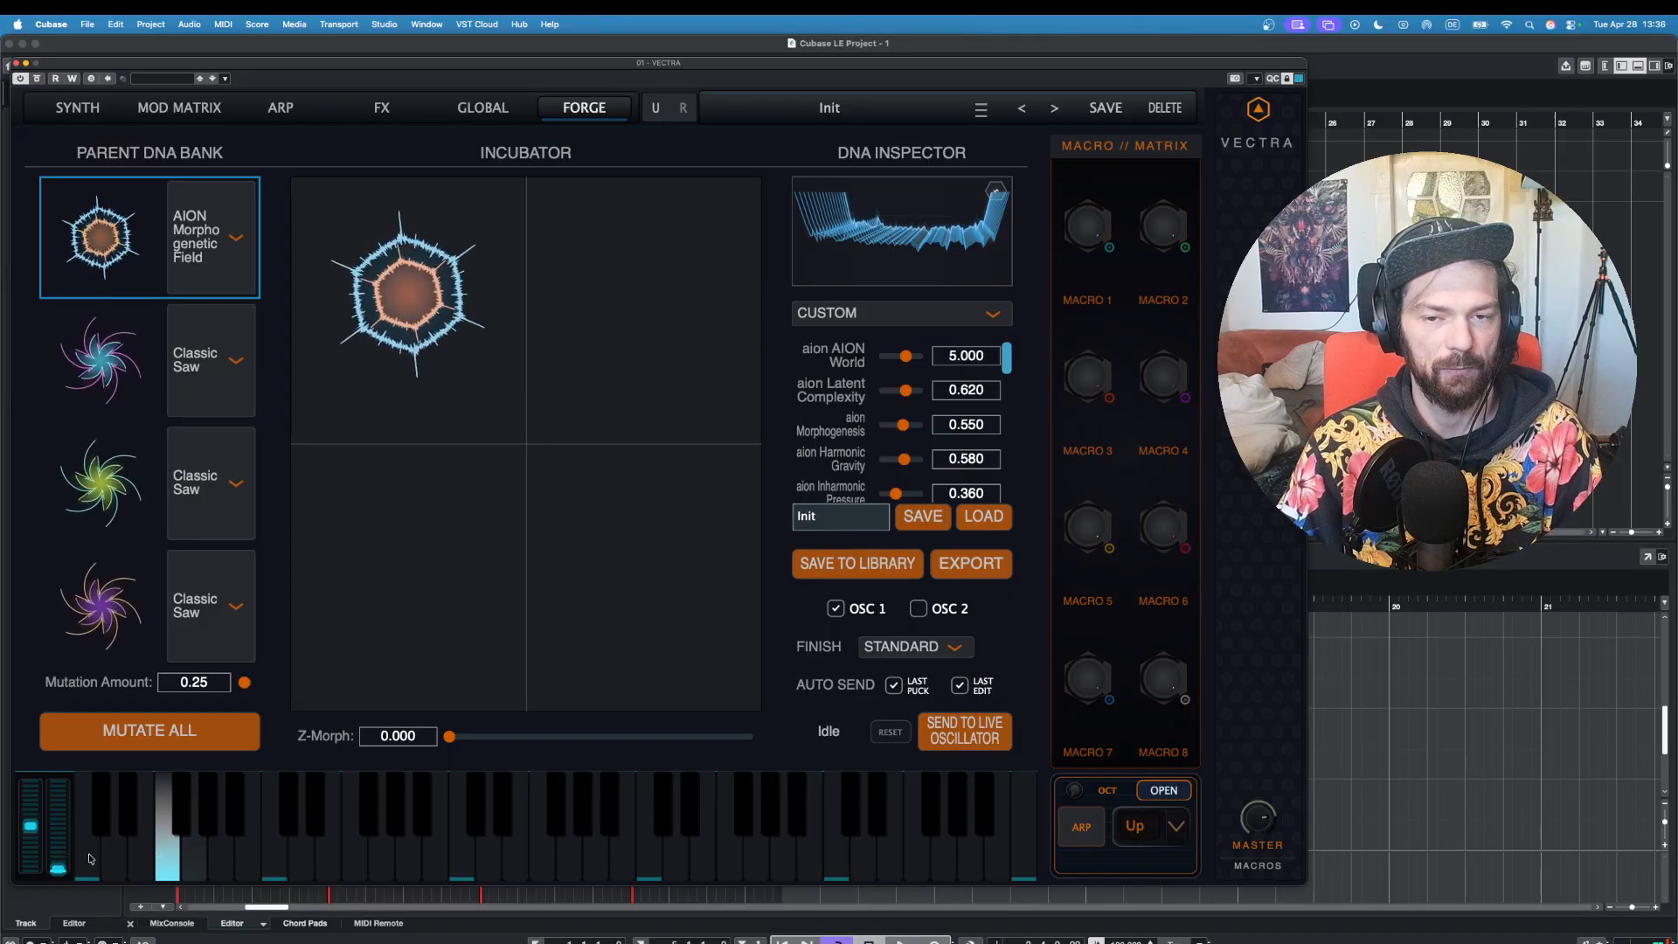
pyautogui.click(114, 856)
# Step: Set the AION World parameter to 4.000 and audition the sound with two low notes
pyautogui.moveTo(907, 355); pyautogui.dragTo(899, 355)
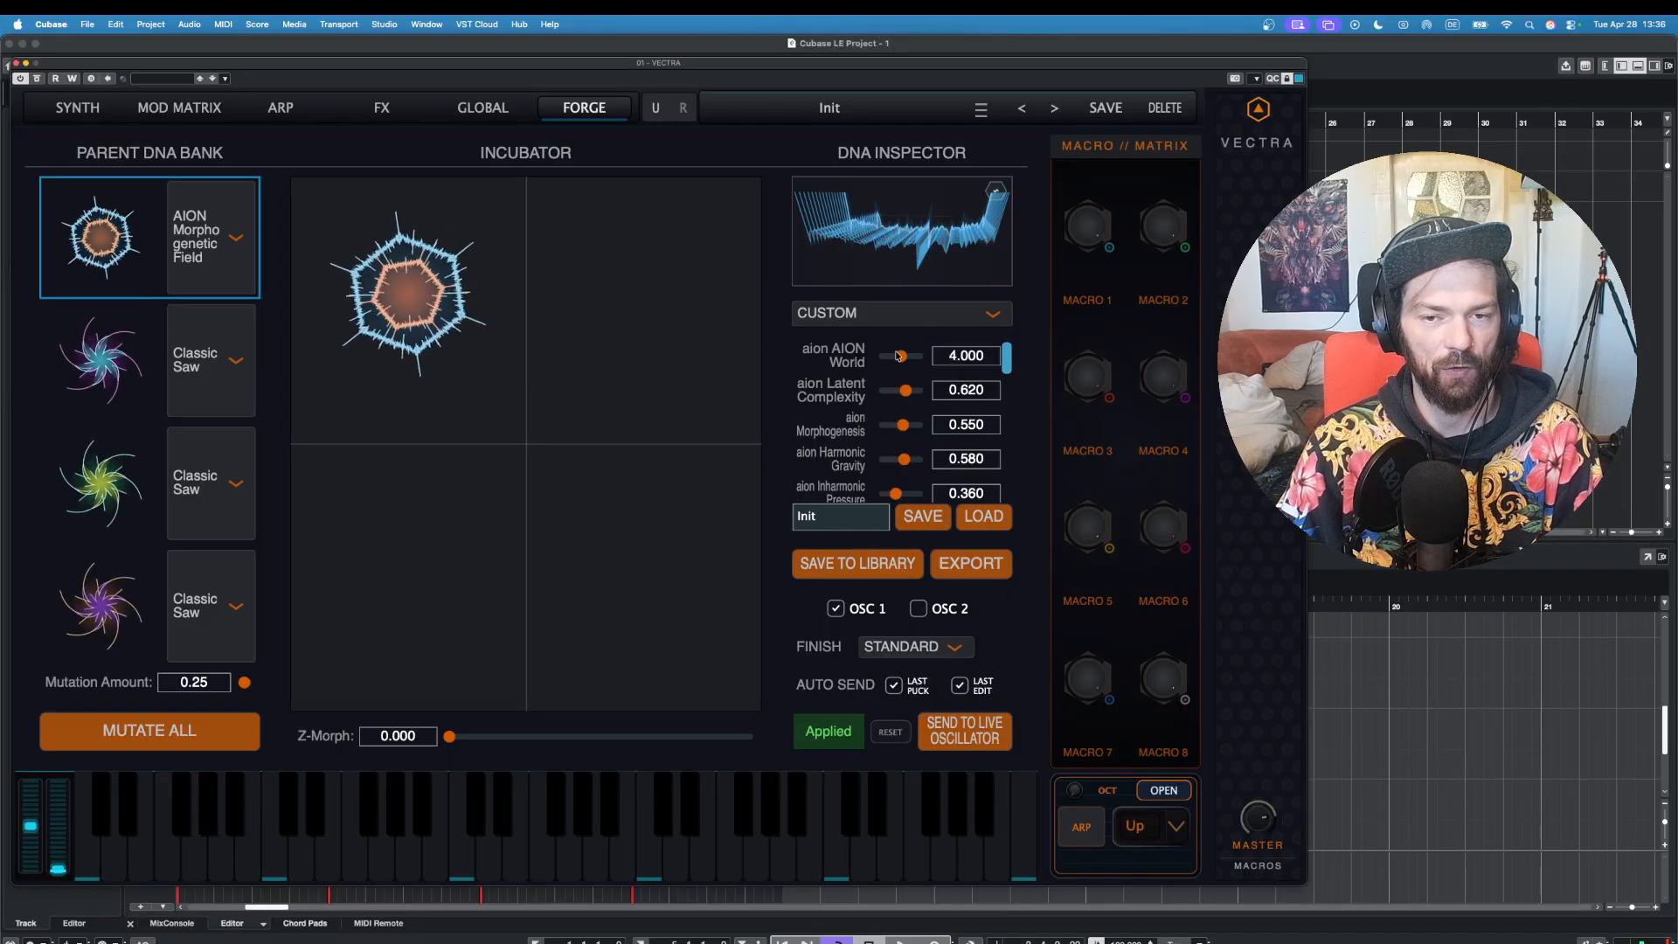
pyautogui.click(170, 857)
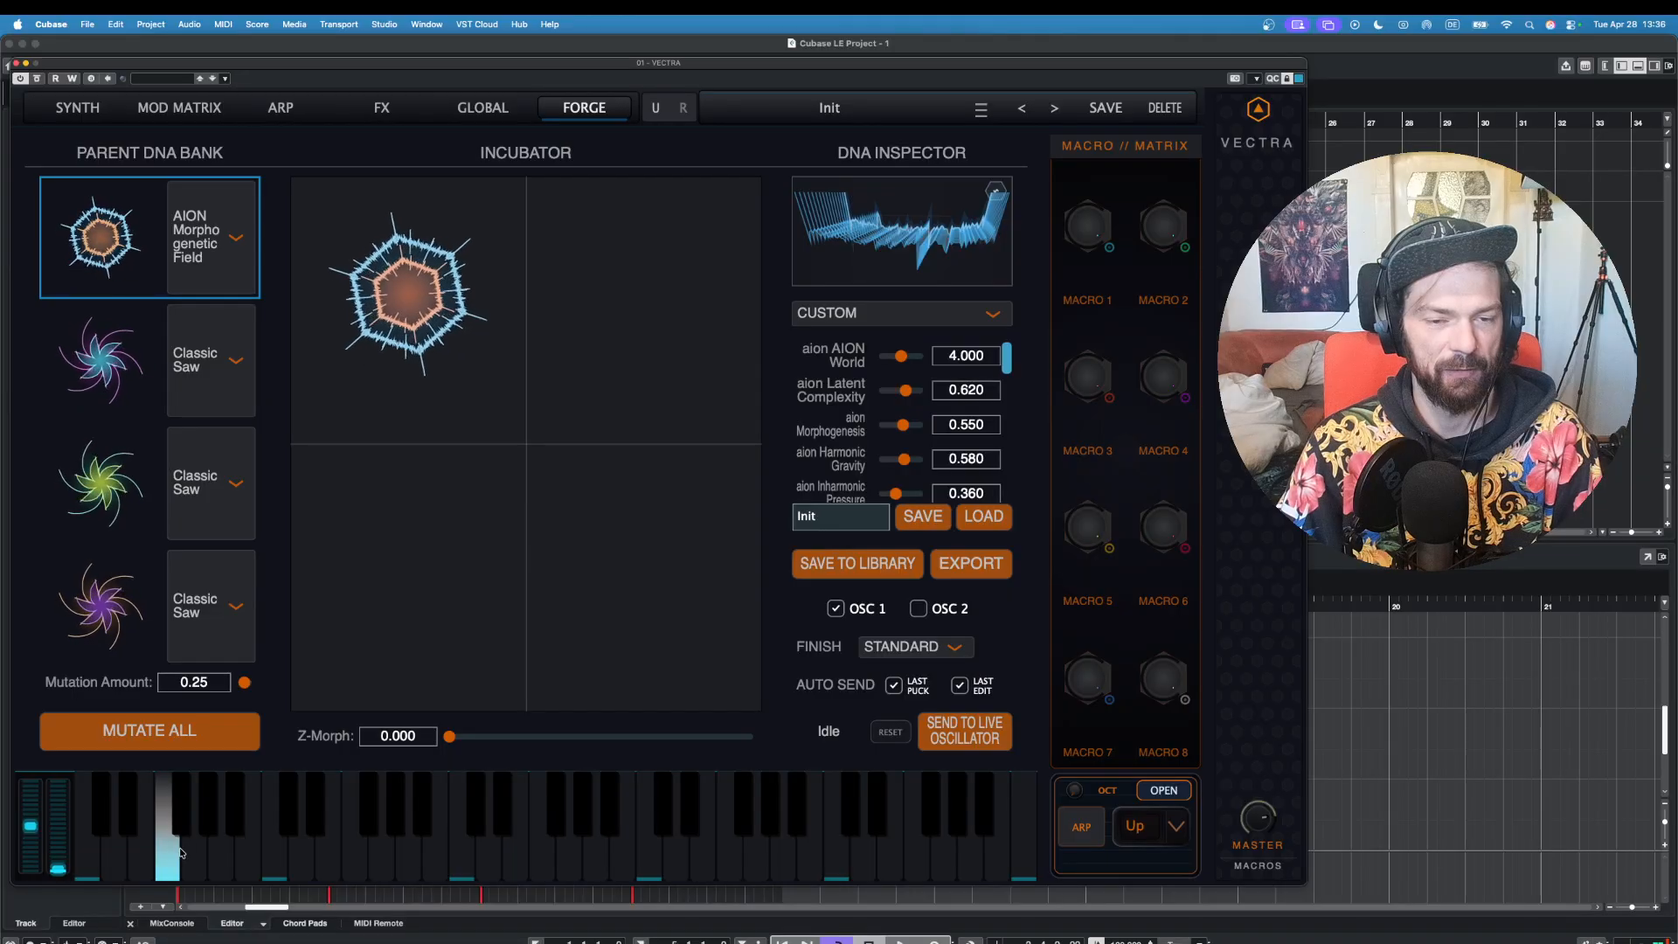
pyautogui.click(211, 844)
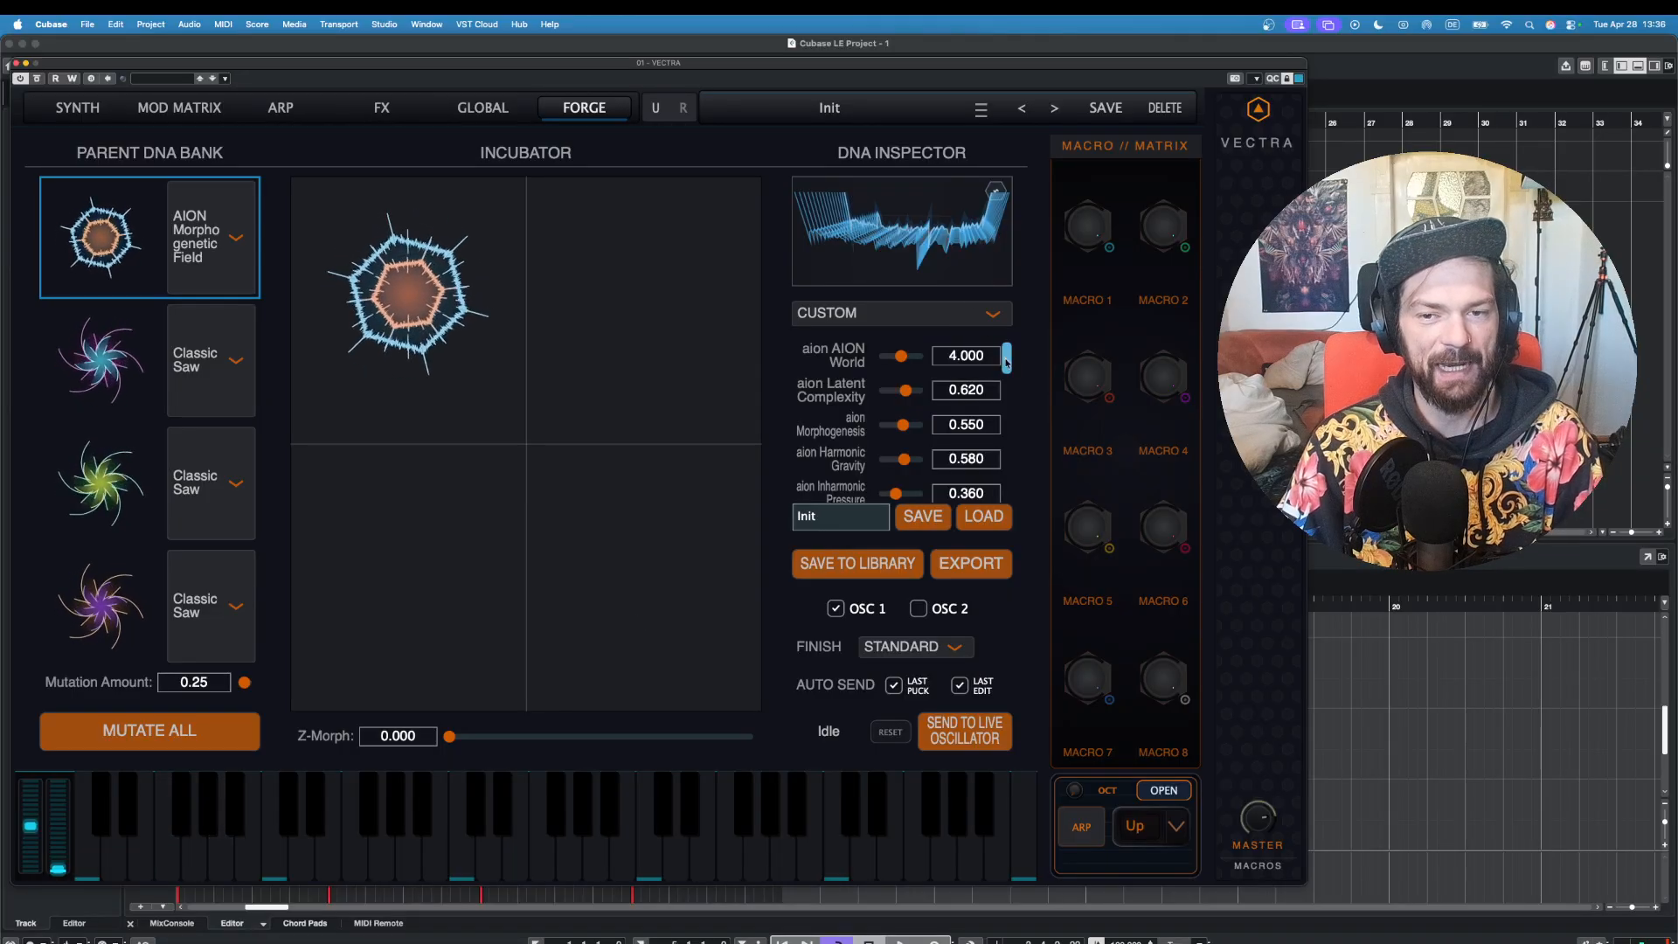
# Step: Set the AION Transport Mode parameter to 2.000
pyautogui.moveTo(1007, 359); pyautogui.dragTo(1018, 443)
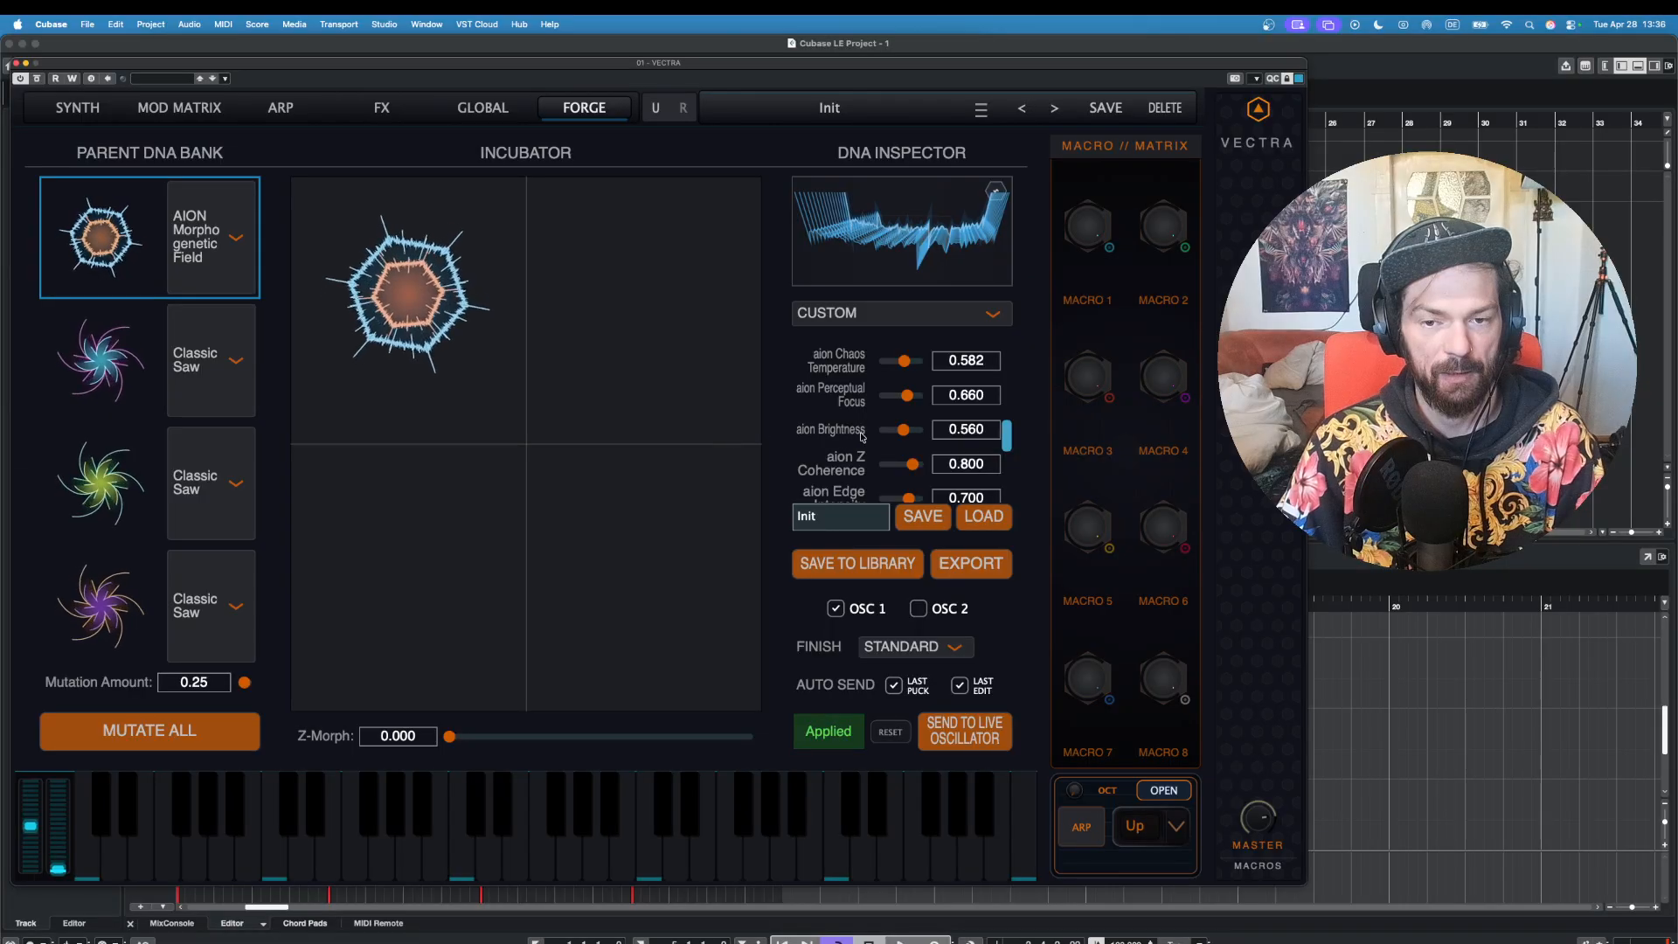
pyautogui.scroll(-3, 974, 432)
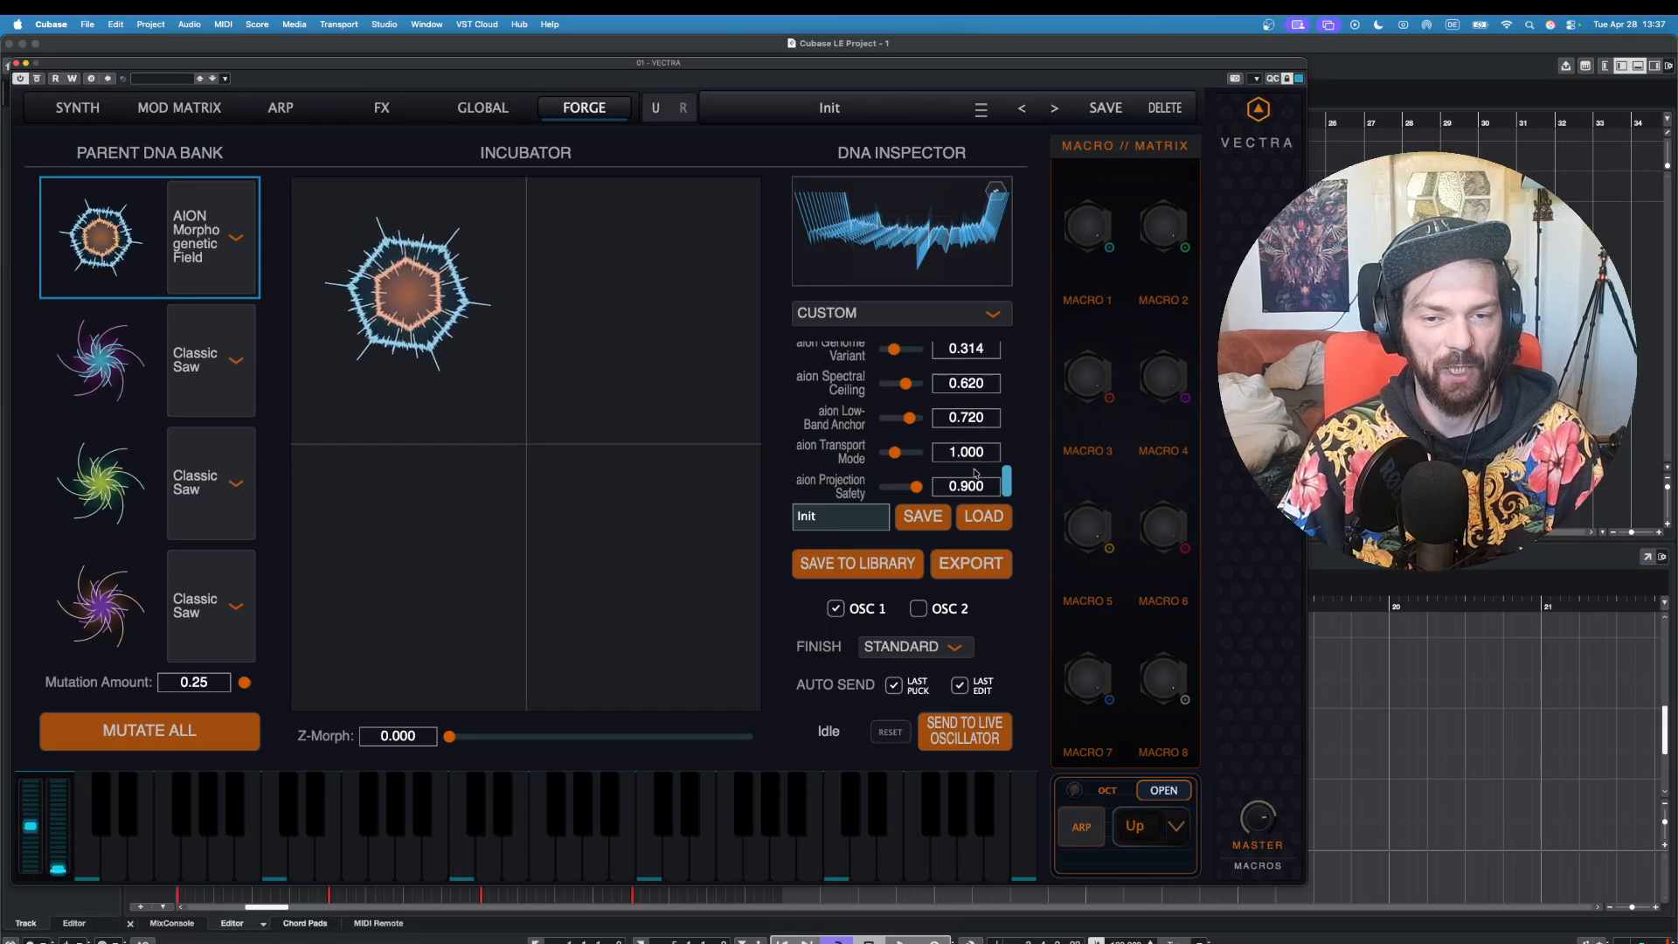
pyautogui.moveTo(900, 452); pyautogui.dragTo(909, 452)
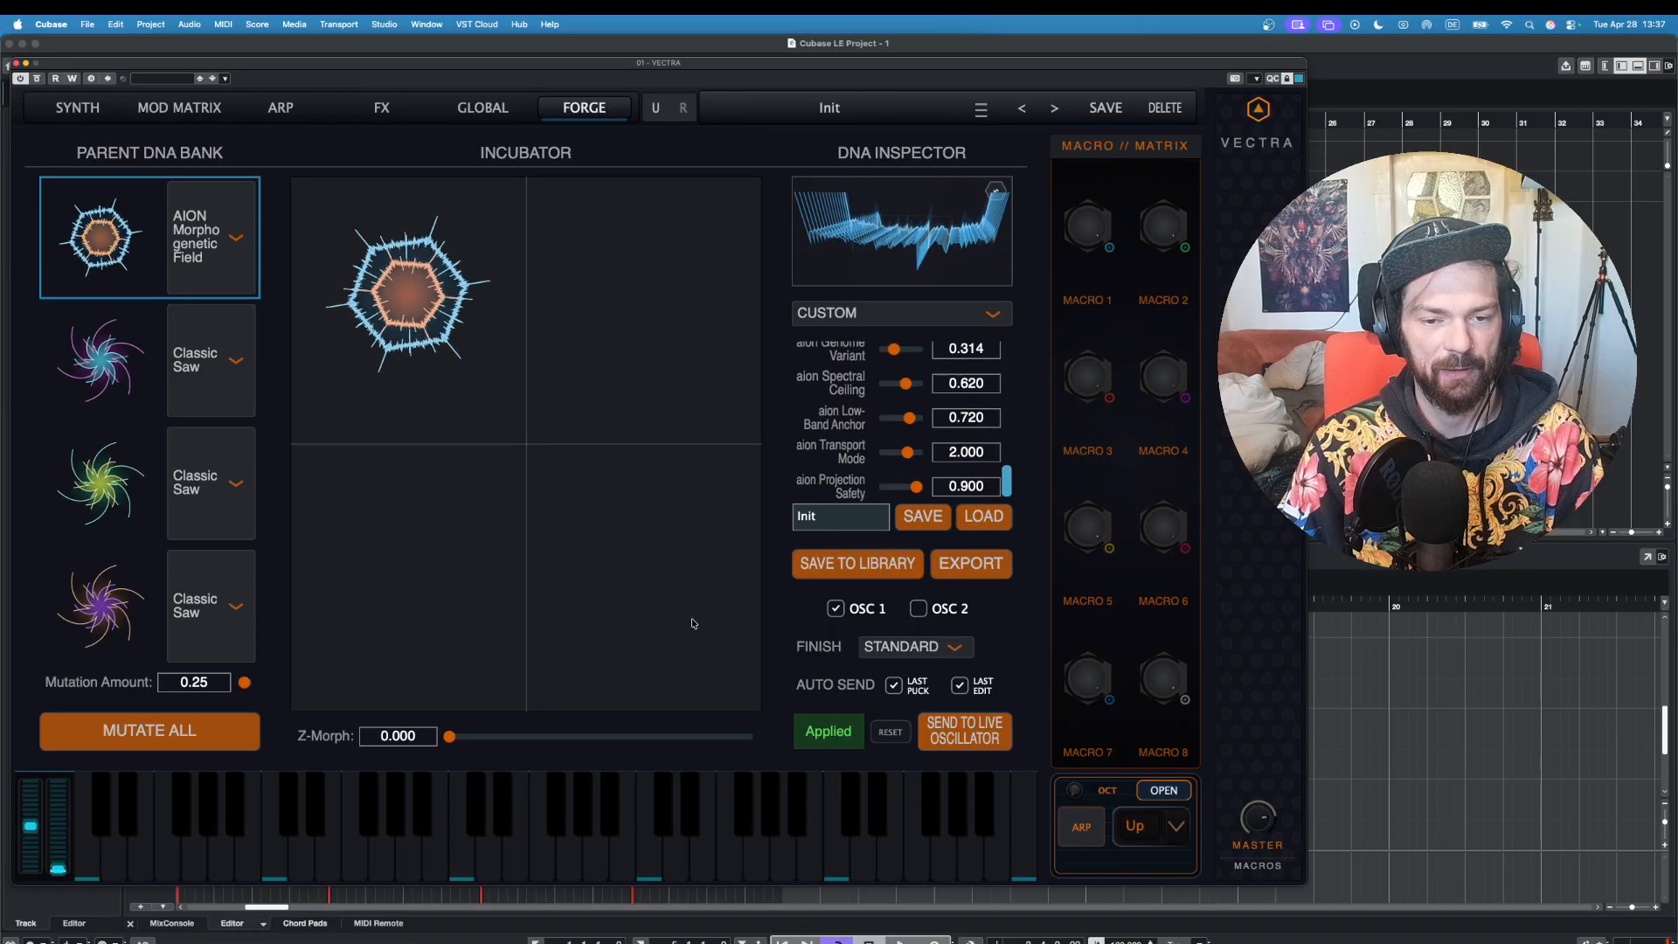
# Step: Set the AION Projection Safety parameter to 0.356, auditioning low notes both before and after the change
pyautogui.click(155, 837)
pyautogui.moveTo(159, 838); pyautogui.dragTo(115, 841)
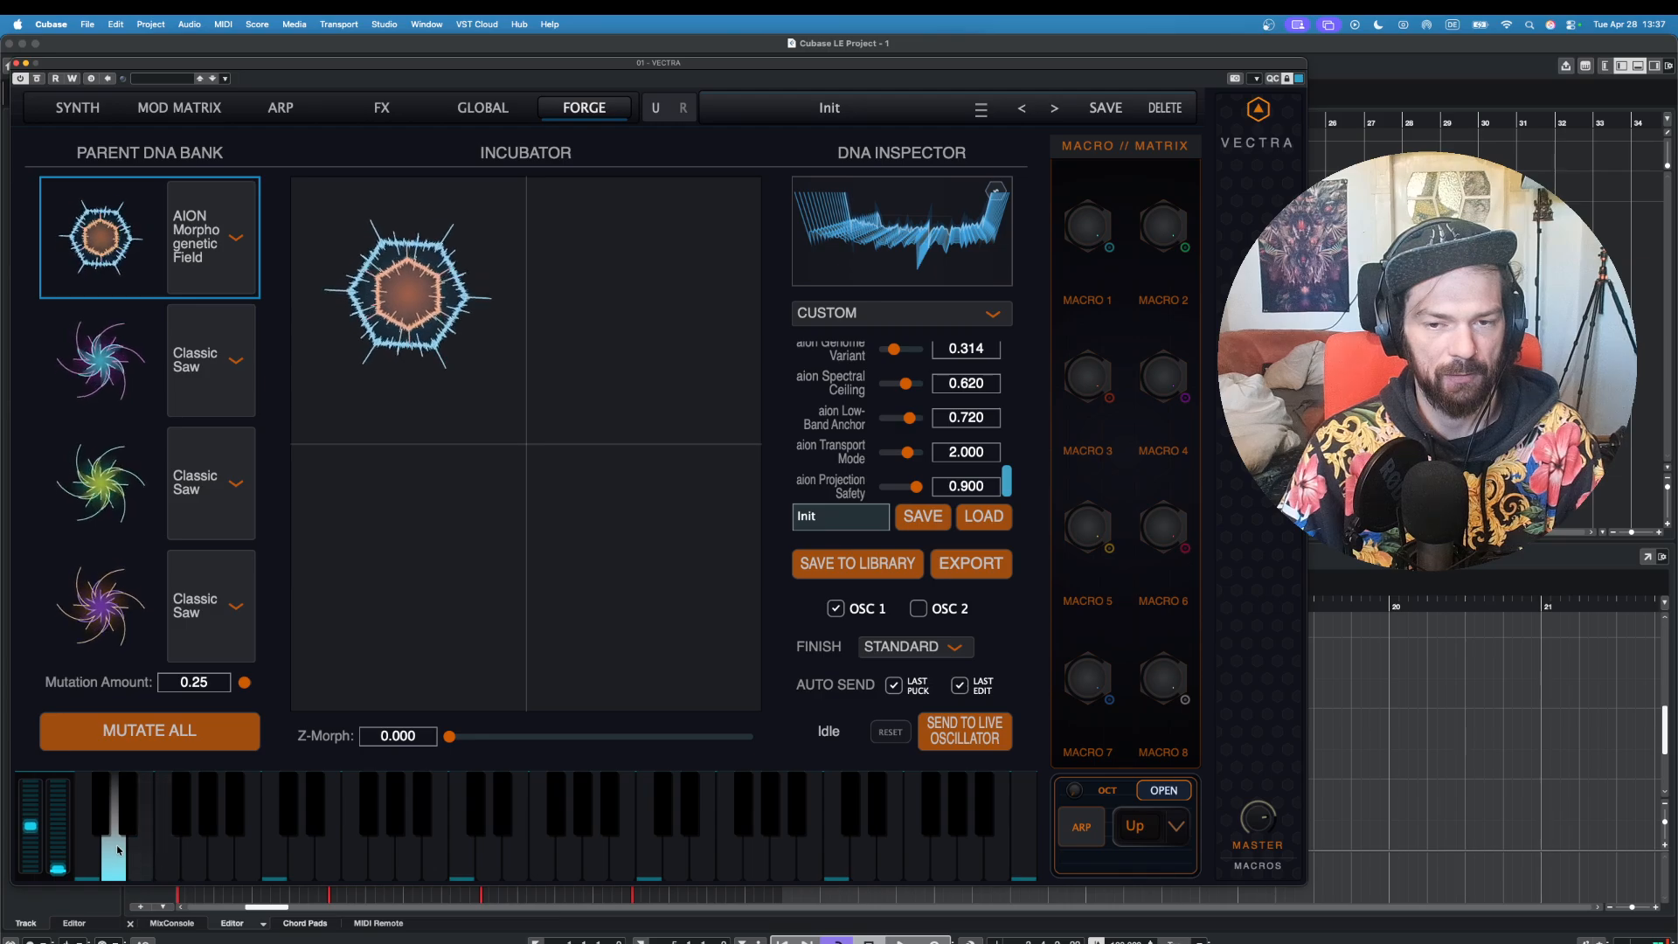
pyautogui.scroll(-1, 979, 454)
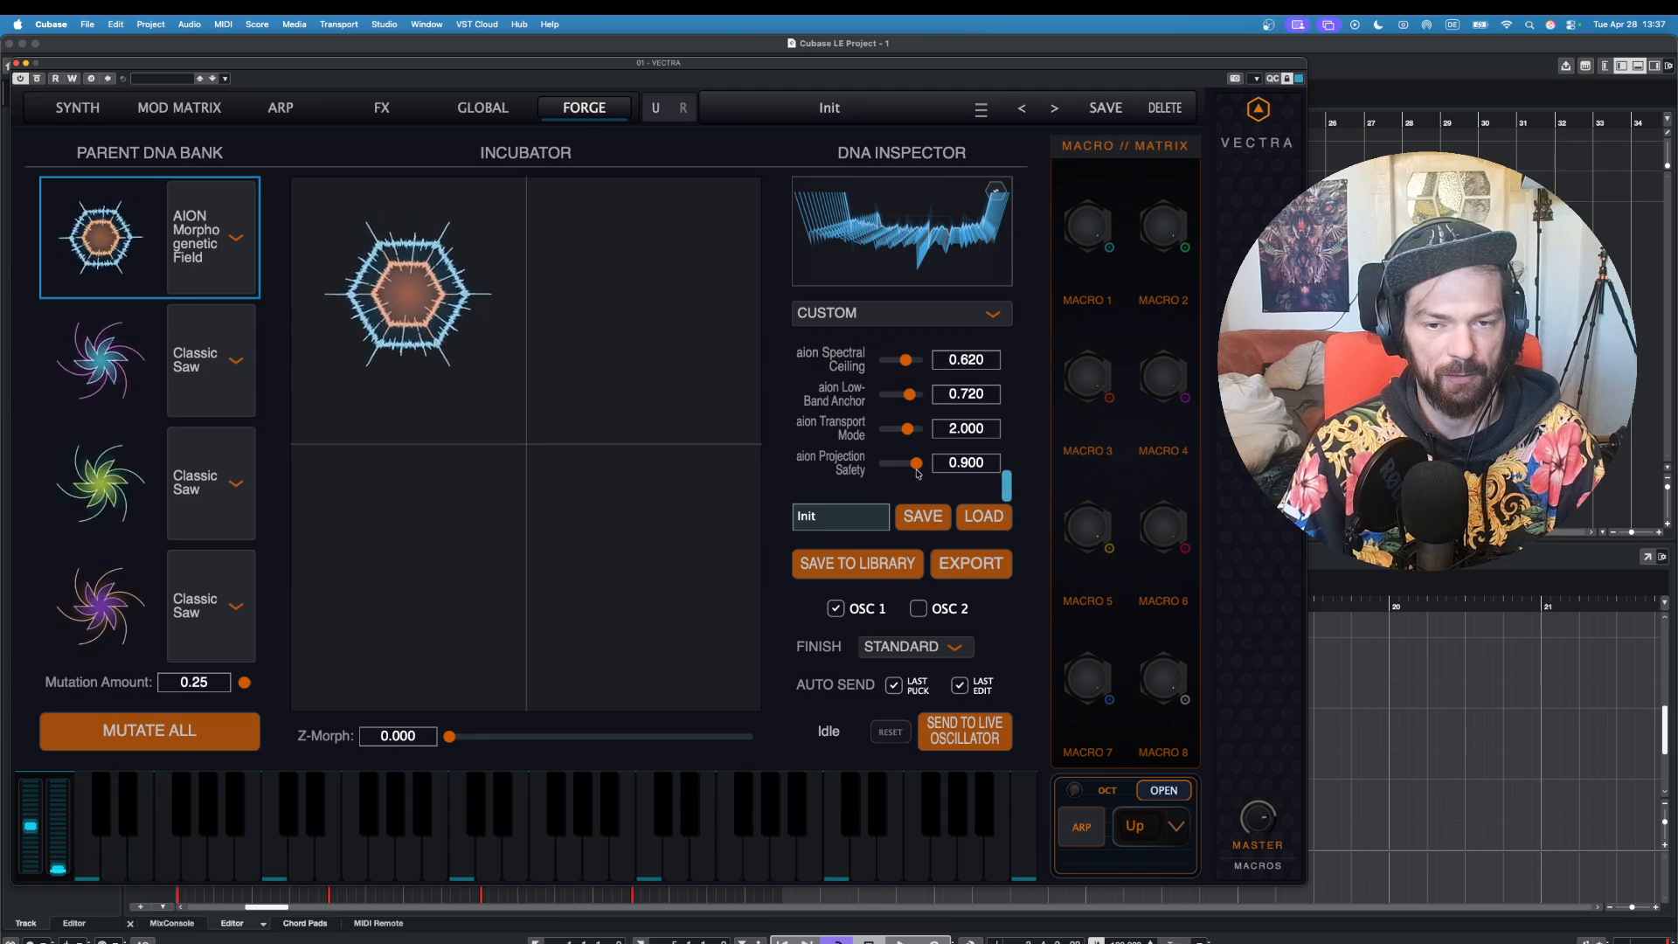
pyautogui.moveTo(916, 462); pyautogui.dragTo(895, 464)
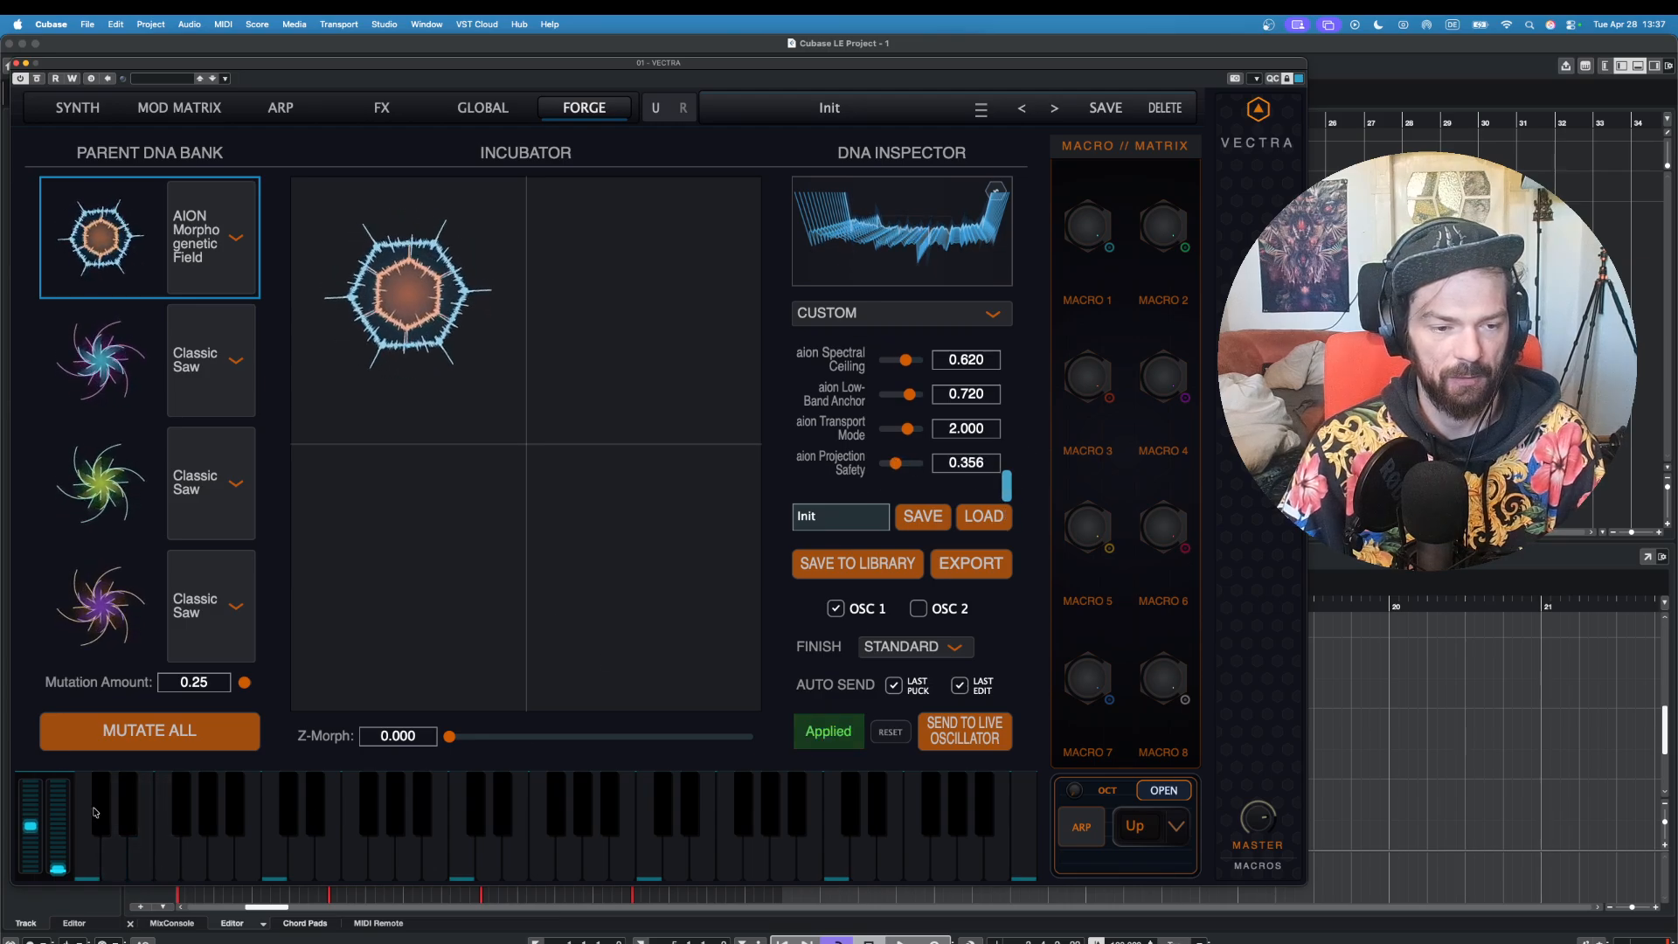
pyautogui.click(170, 850)
pyautogui.click(247, 850)
pyautogui.click(114, 846)
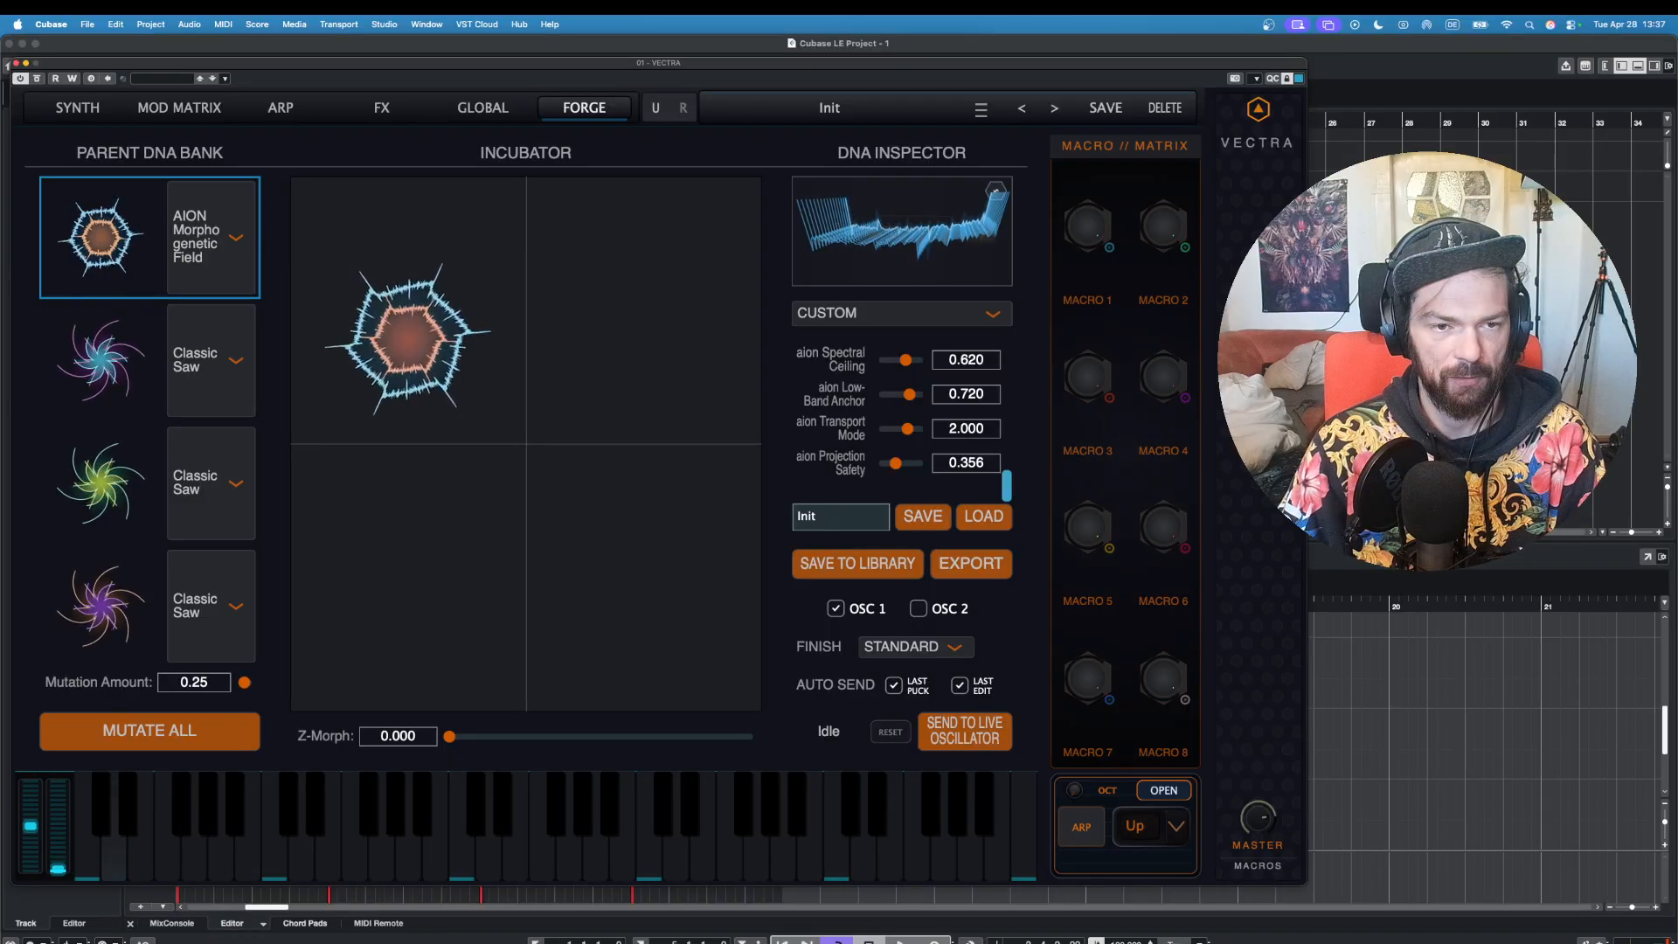
# Step: Load Harmonic Manifold Engine into the second slot of the Parent DNA Bank
pyautogui.click(185, 358)
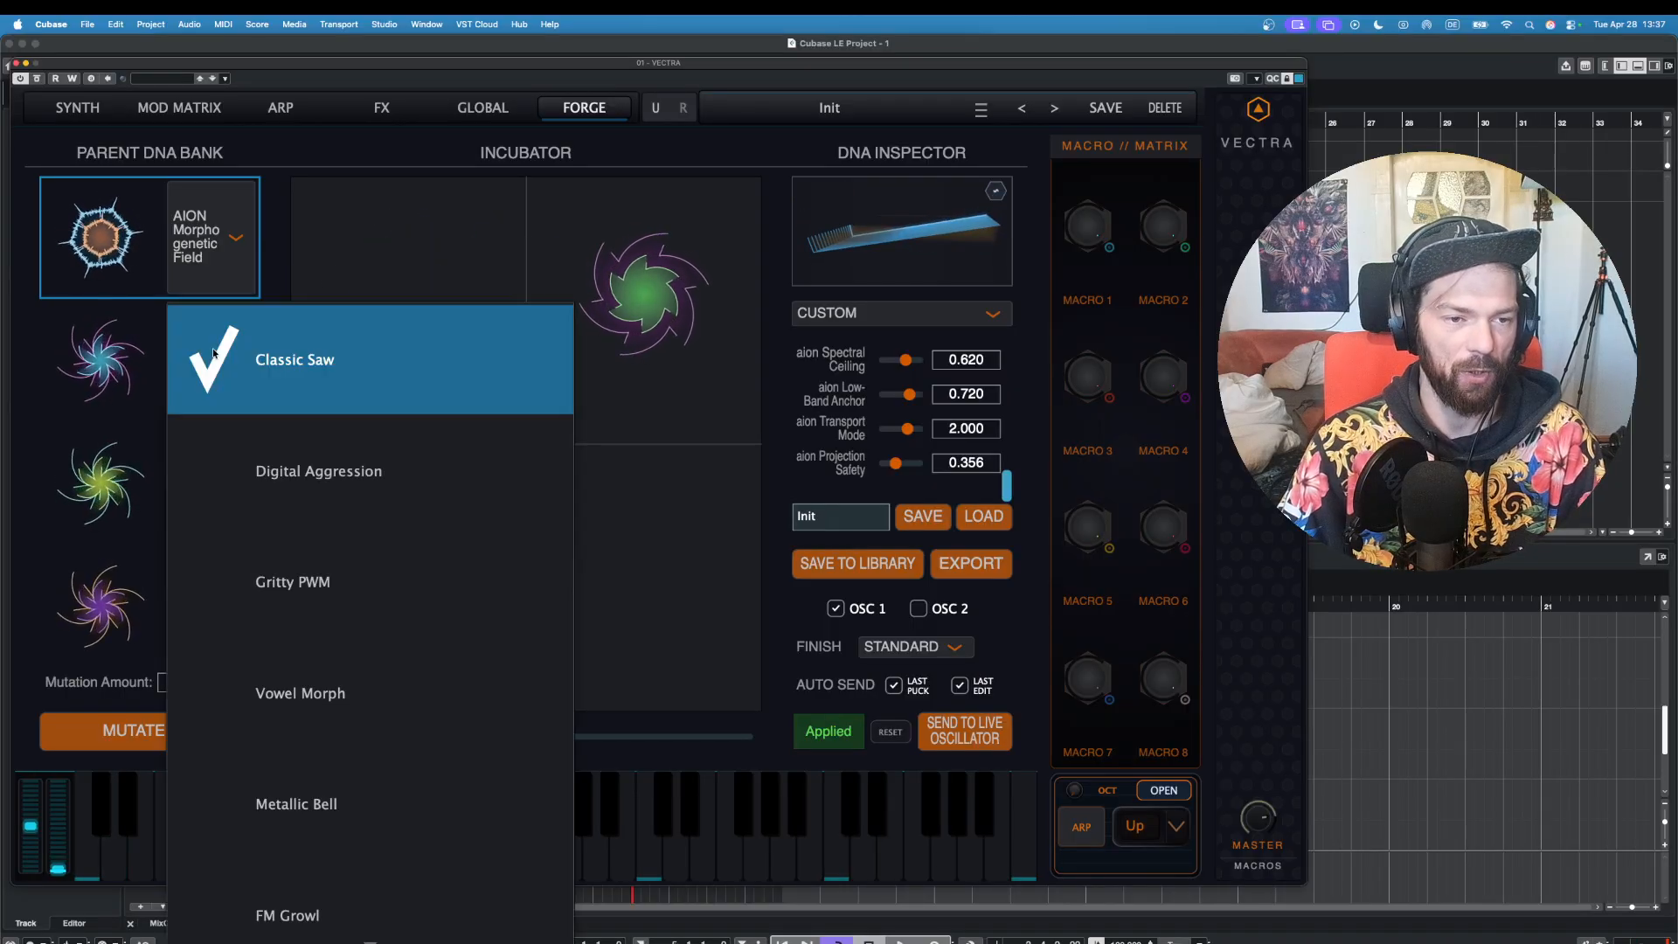
pyautogui.scroll(-10, 261, 446)
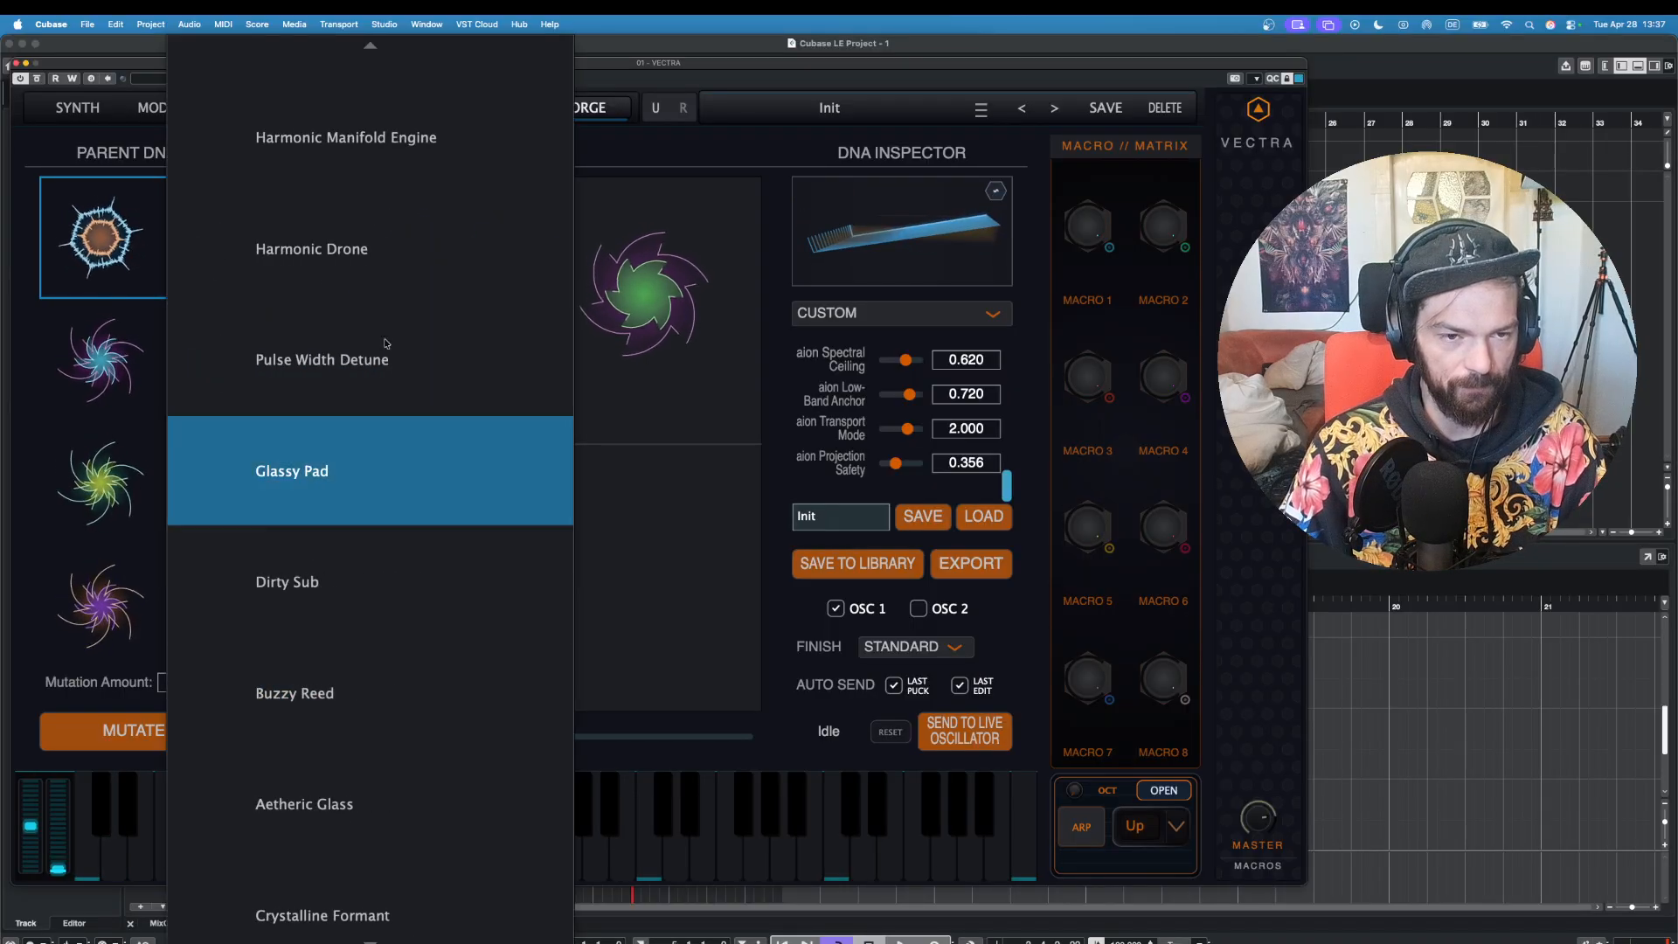
pyautogui.click(395, 161)
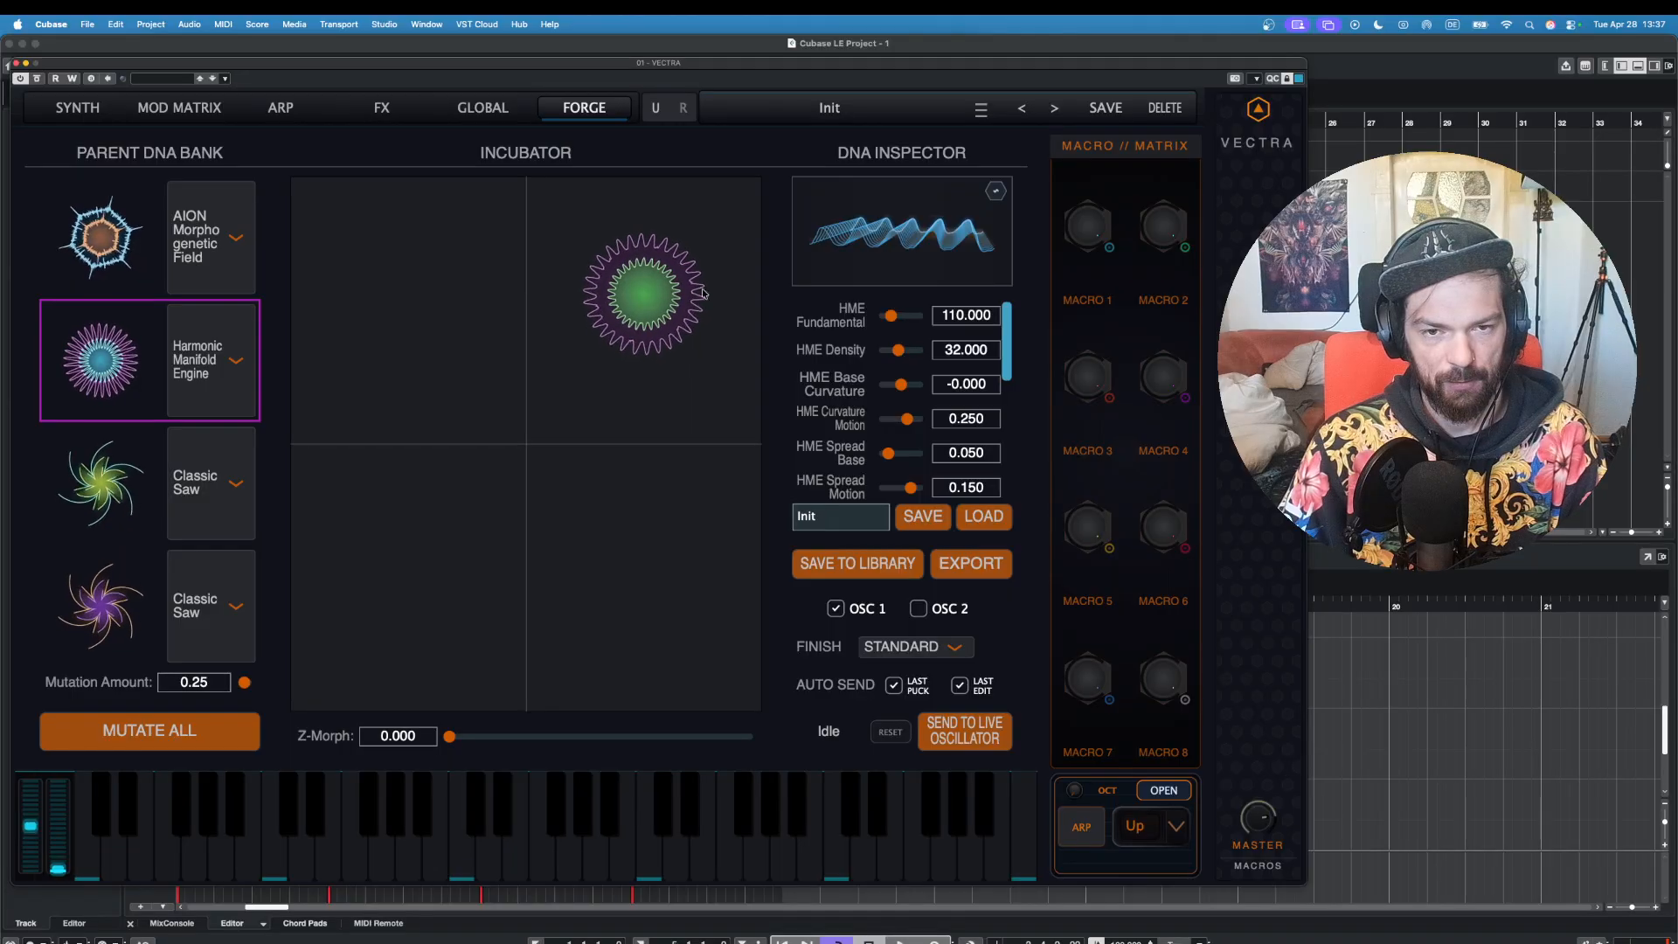
# Step: Set HME Fundamental to 203.707 and audition the sound with a few low notes
pyautogui.moveTo(891, 316); pyautogui.dragTo(901, 316)
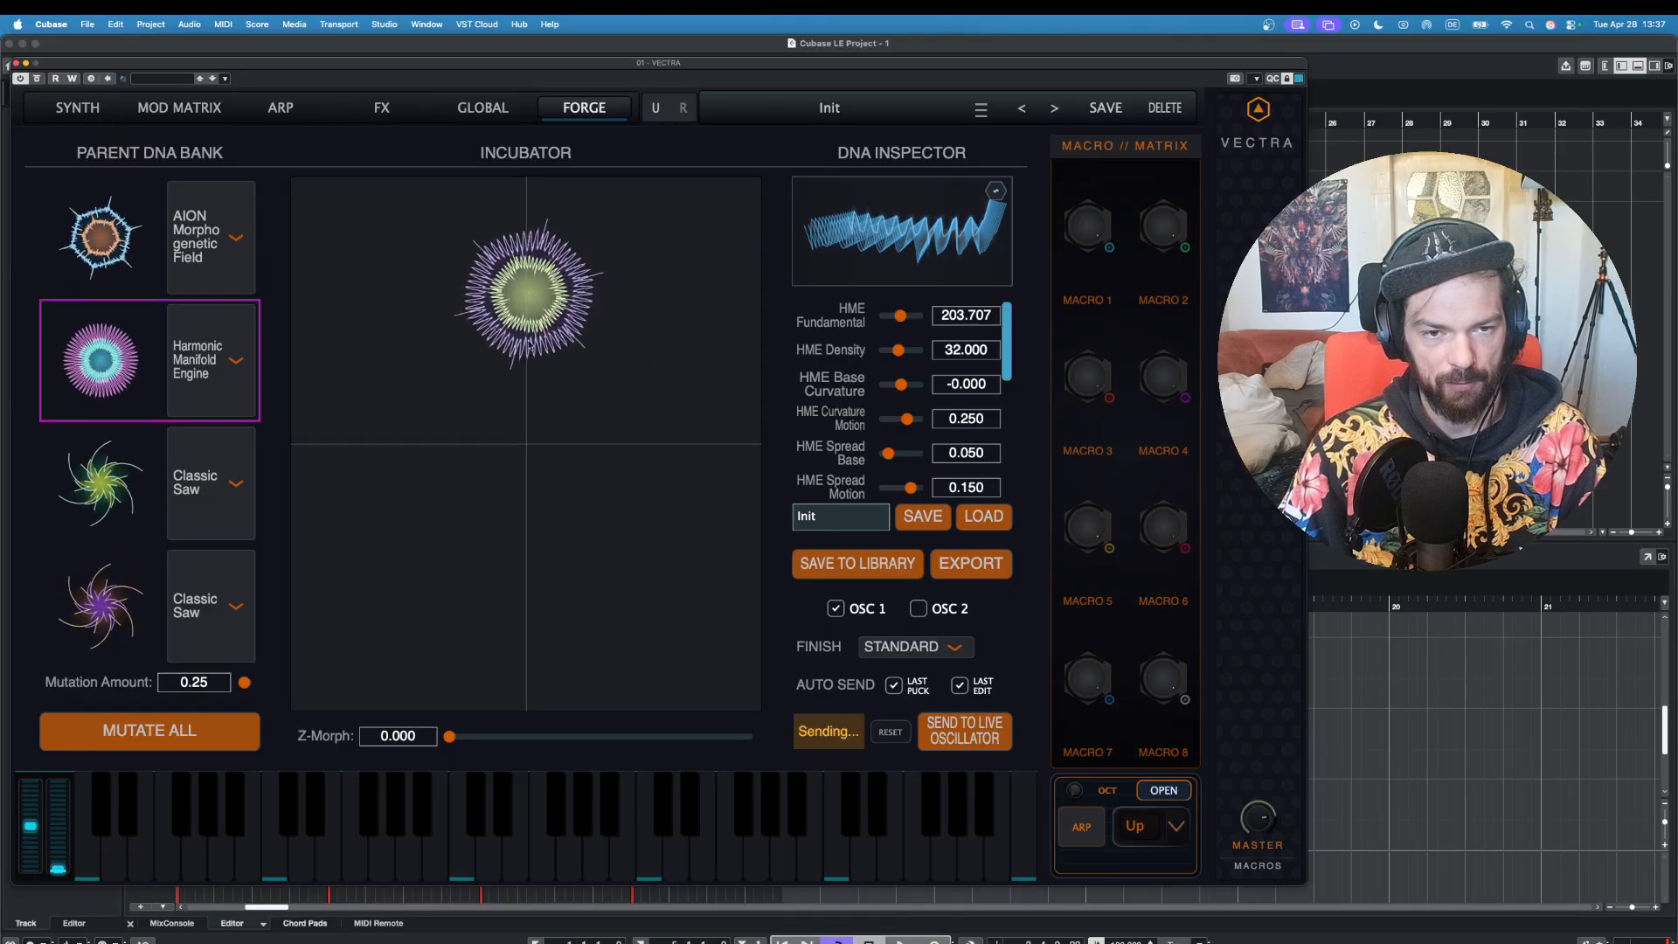
pyautogui.click(140, 863)
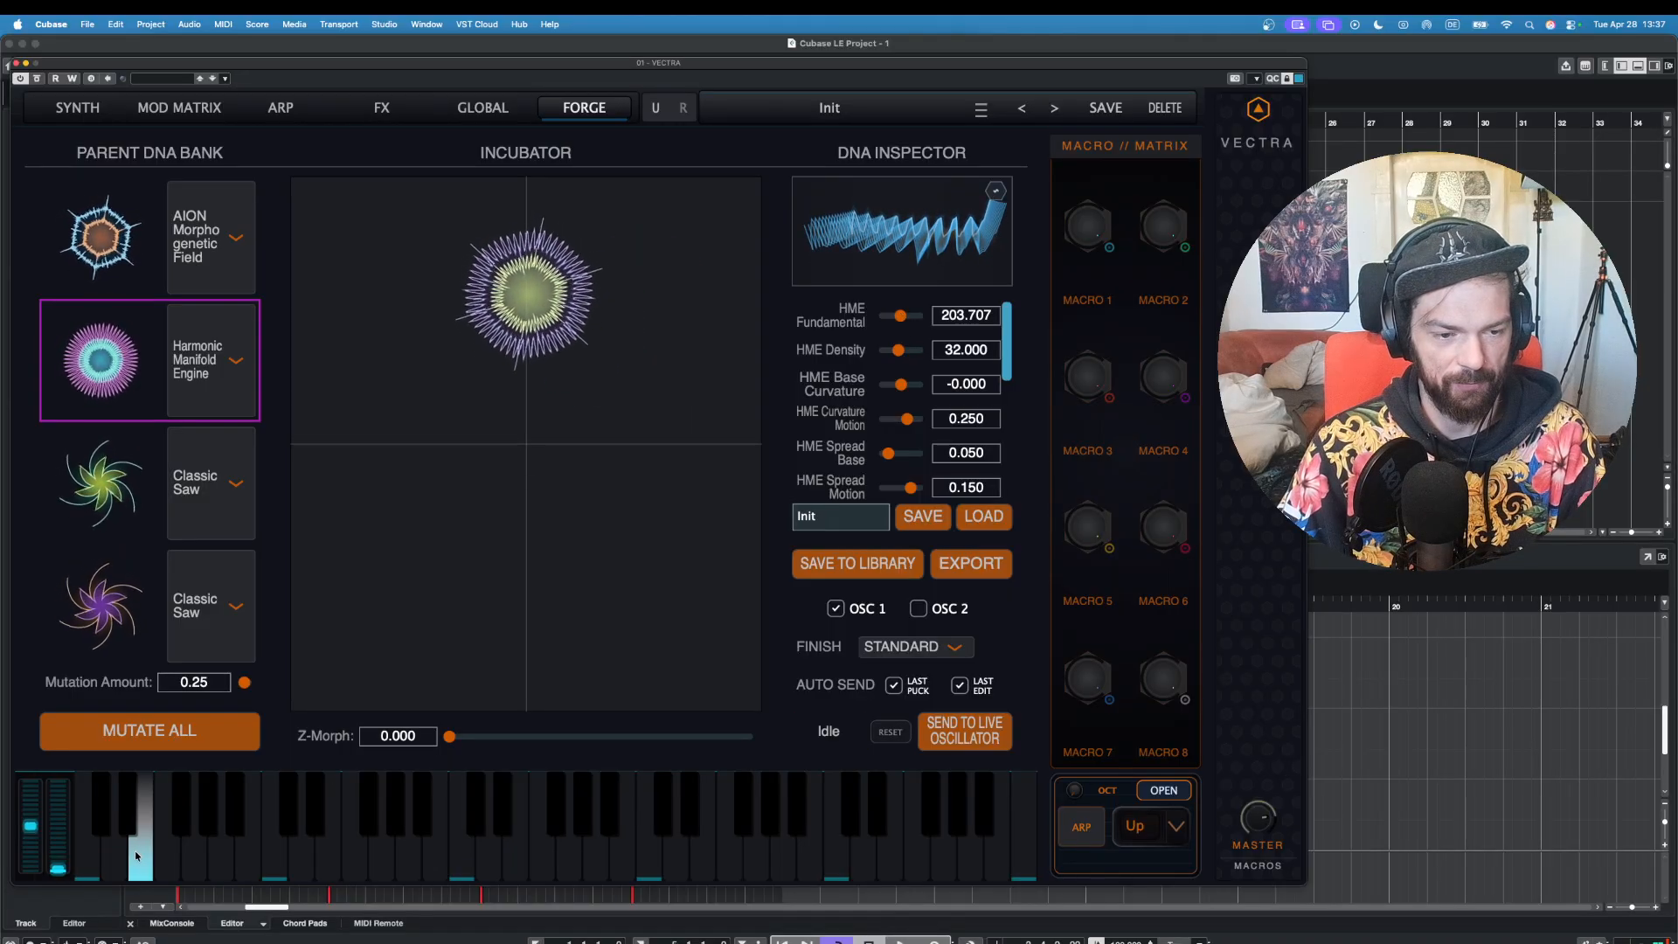
pyautogui.click(119, 860)
pyautogui.click(143, 858)
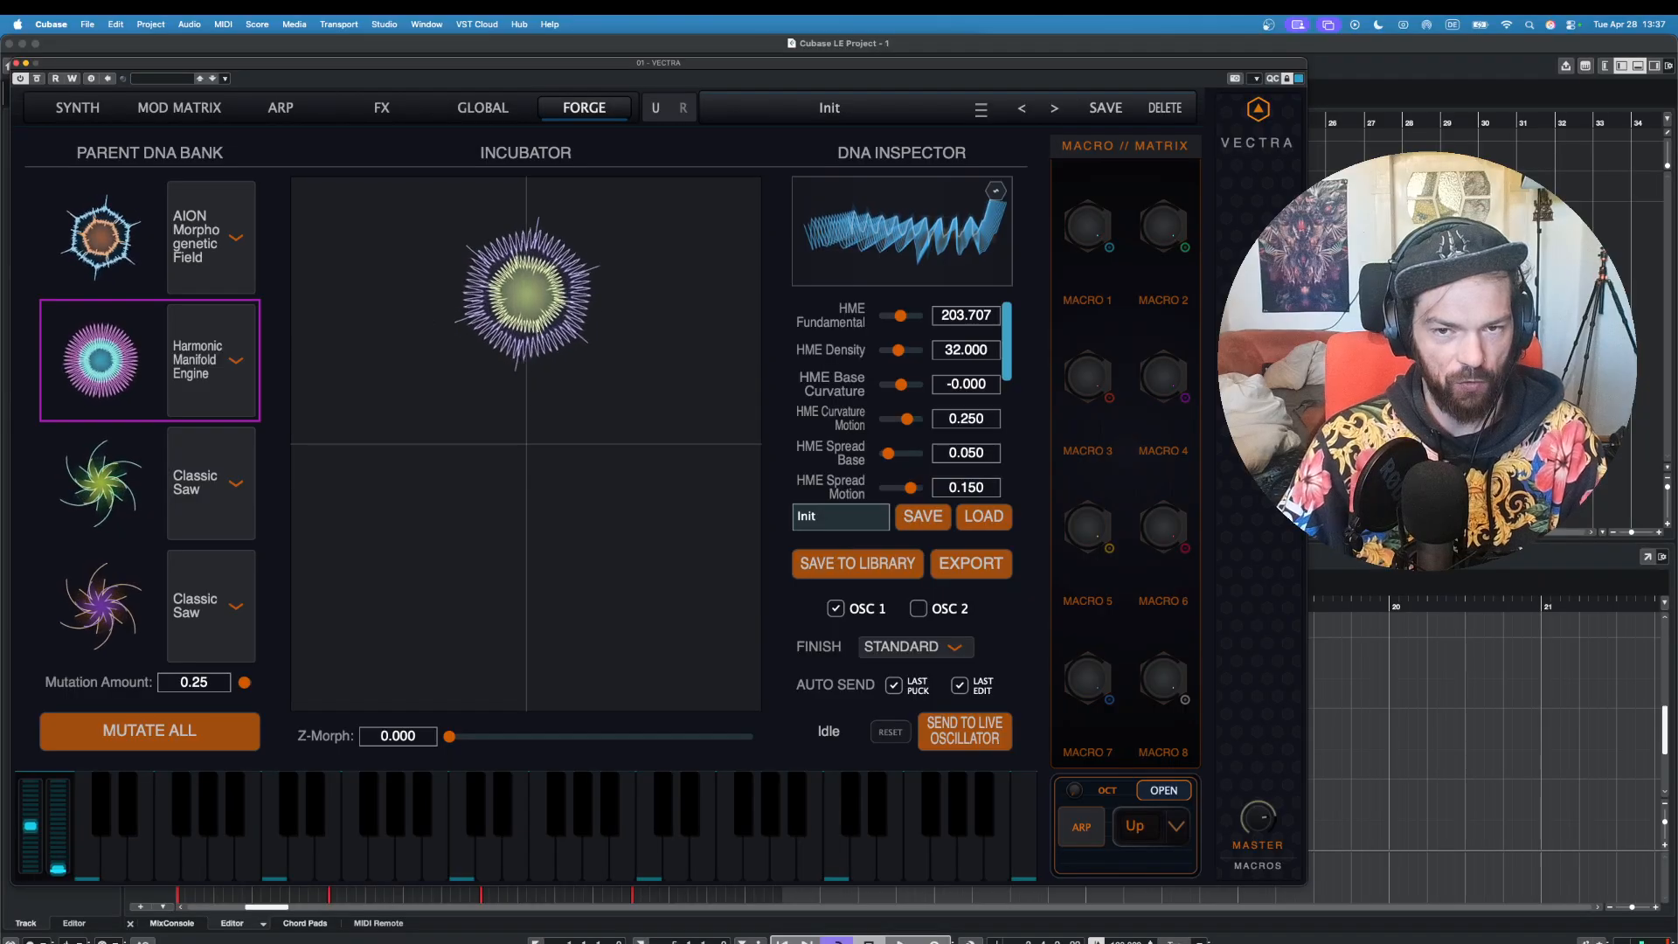
# Step: Move the Incubator puck into the lower-left quadrant and load Glassy Pad into the third parent slot
pyautogui.moveTo(528, 294); pyautogui.dragTo(407, 511)
pyautogui.click(184, 502)
pyautogui.moveTo(420, 939)
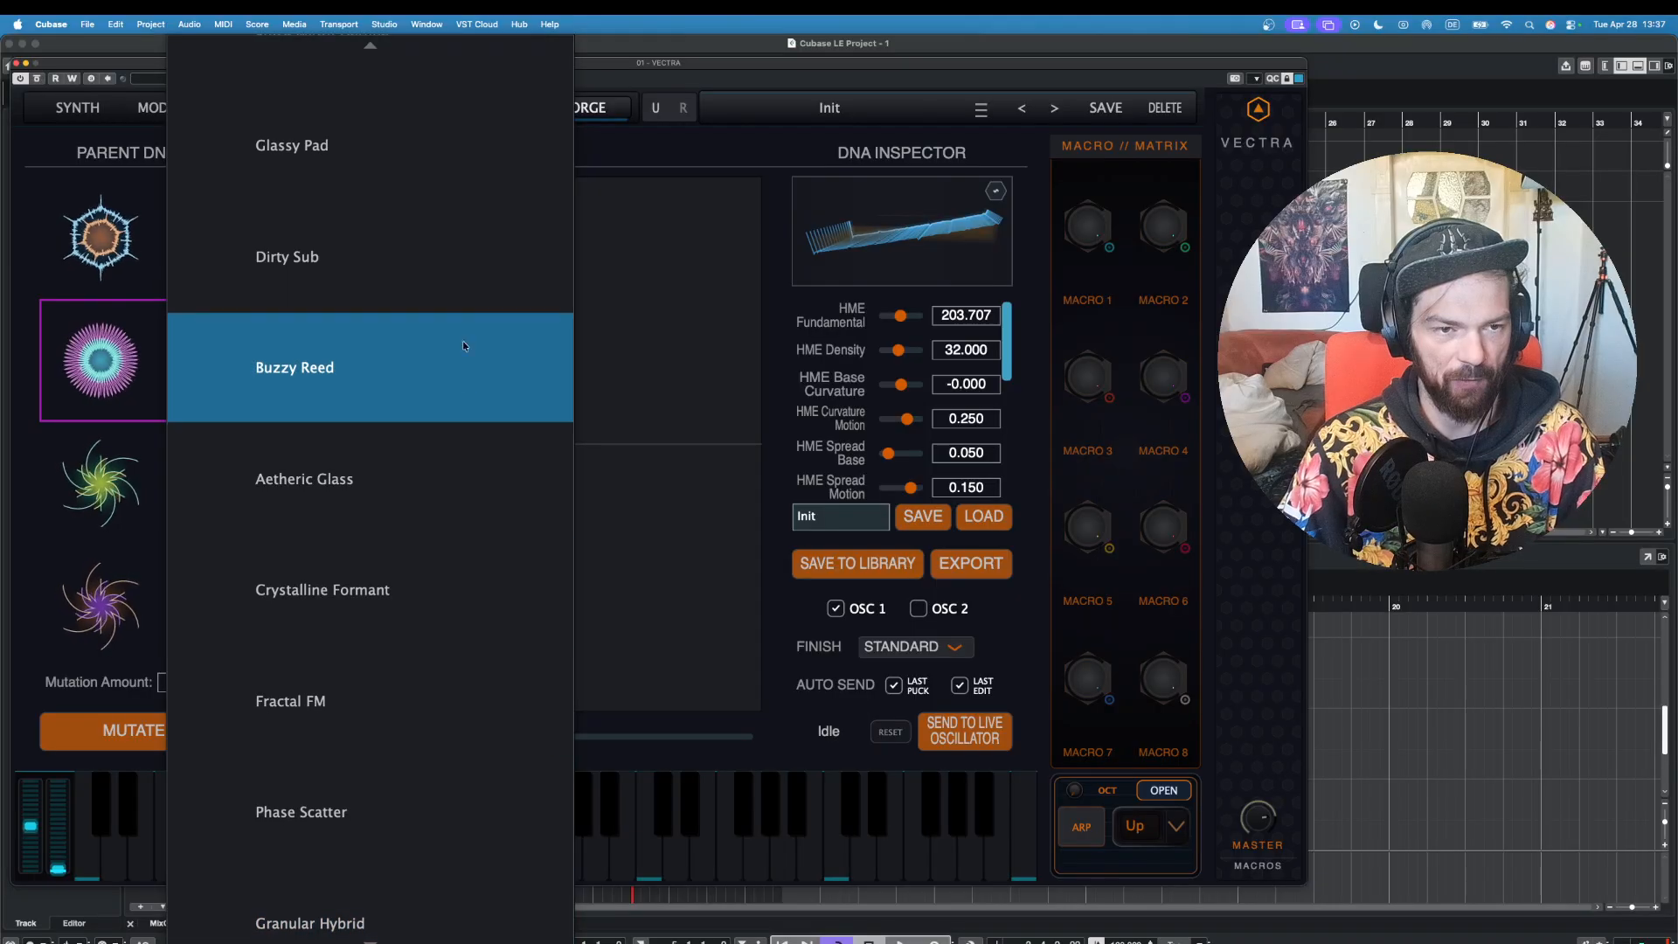
pyautogui.click(347, 133)
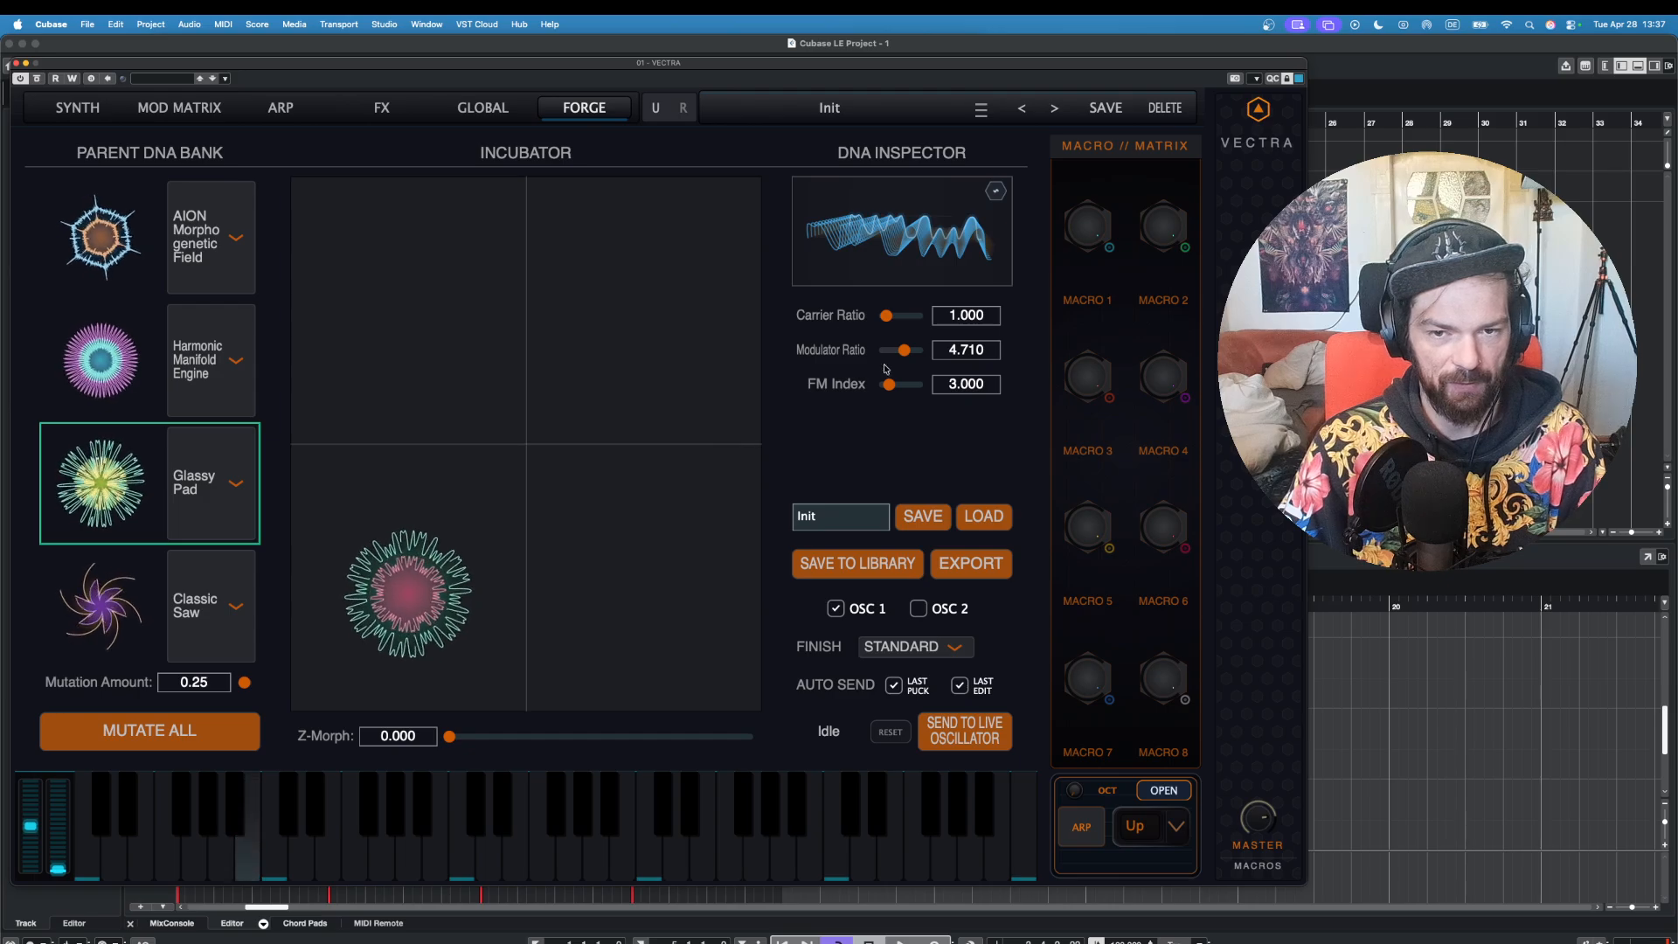
# Step: Set Glassy Pad's FM Index to 8.518 and Carrier Ratio to 0.100, and audition with low notes
pyautogui.moveTo(889, 385); pyautogui.dragTo(902, 385)
pyautogui.moveTo(887, 316); pyautogui.dragTo(882, 316)
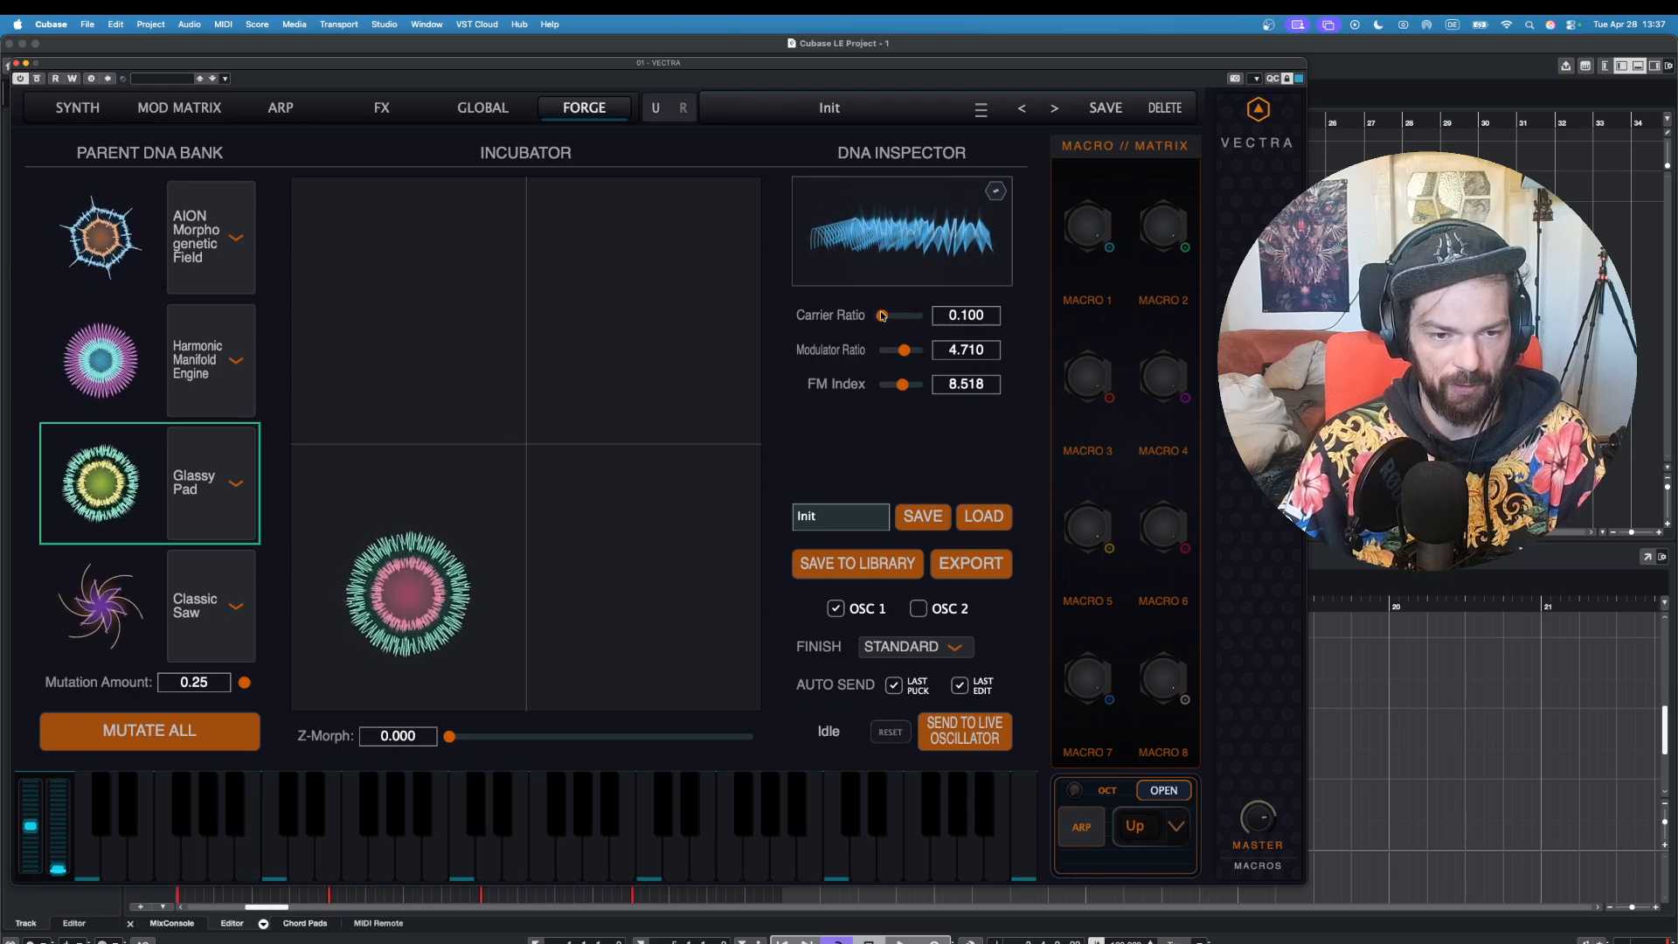
pyautogui.click(169, 856)
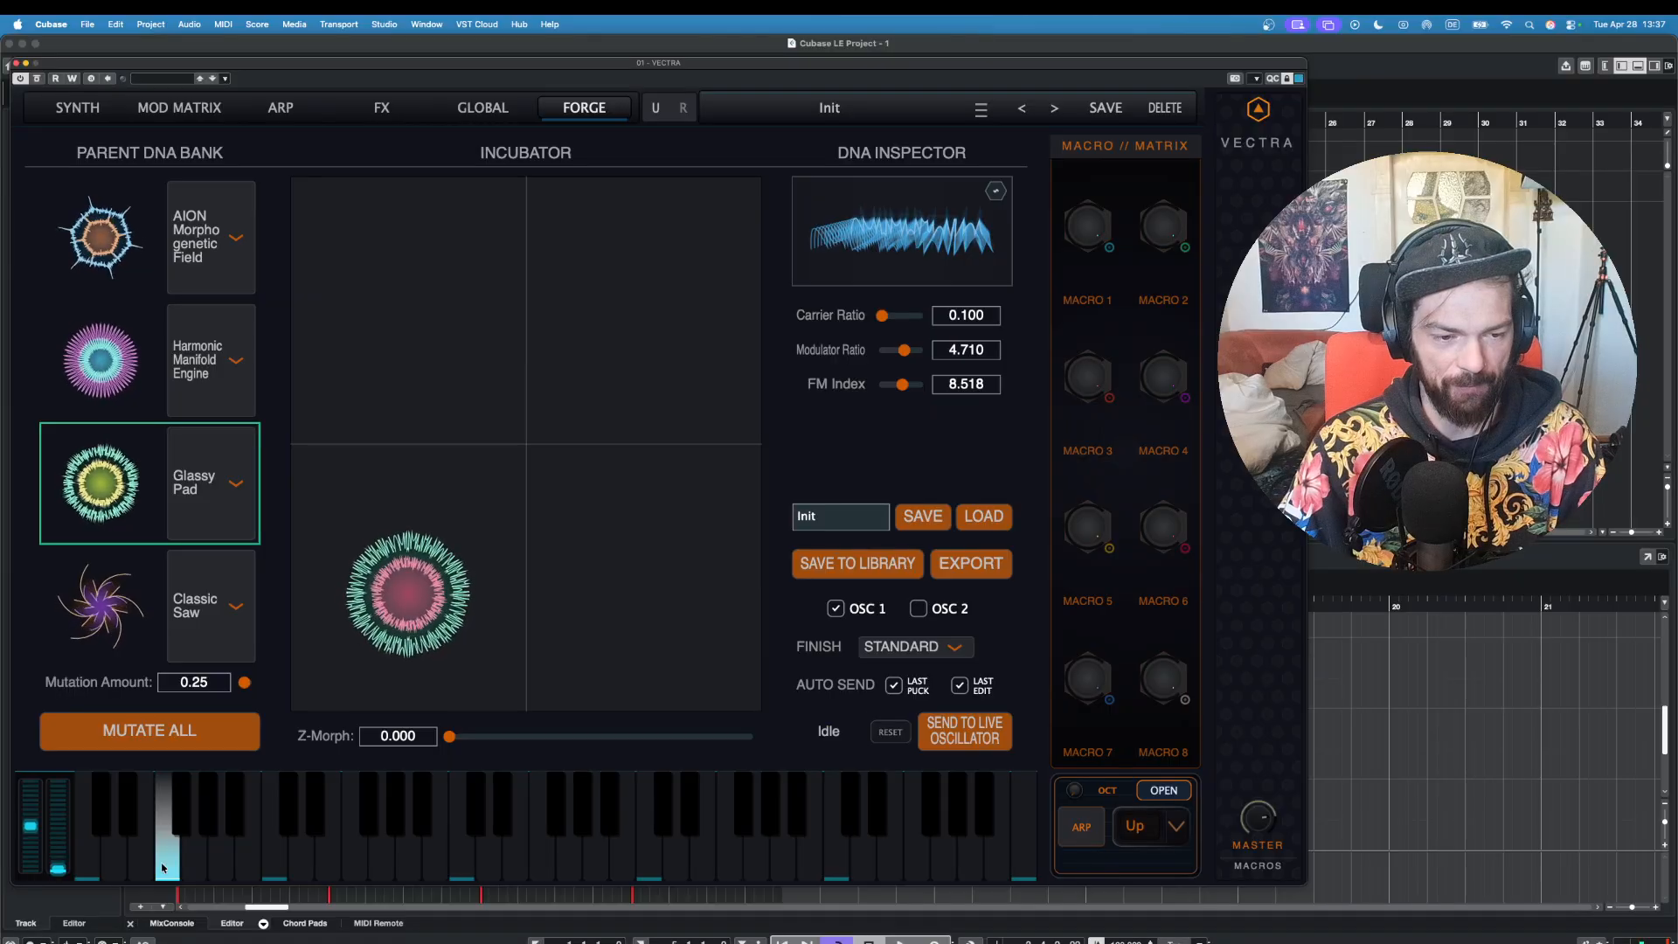
pyautogui.click(146, 858)
pyautogui.click(201, 848)
pyautogui.click(247, 853)
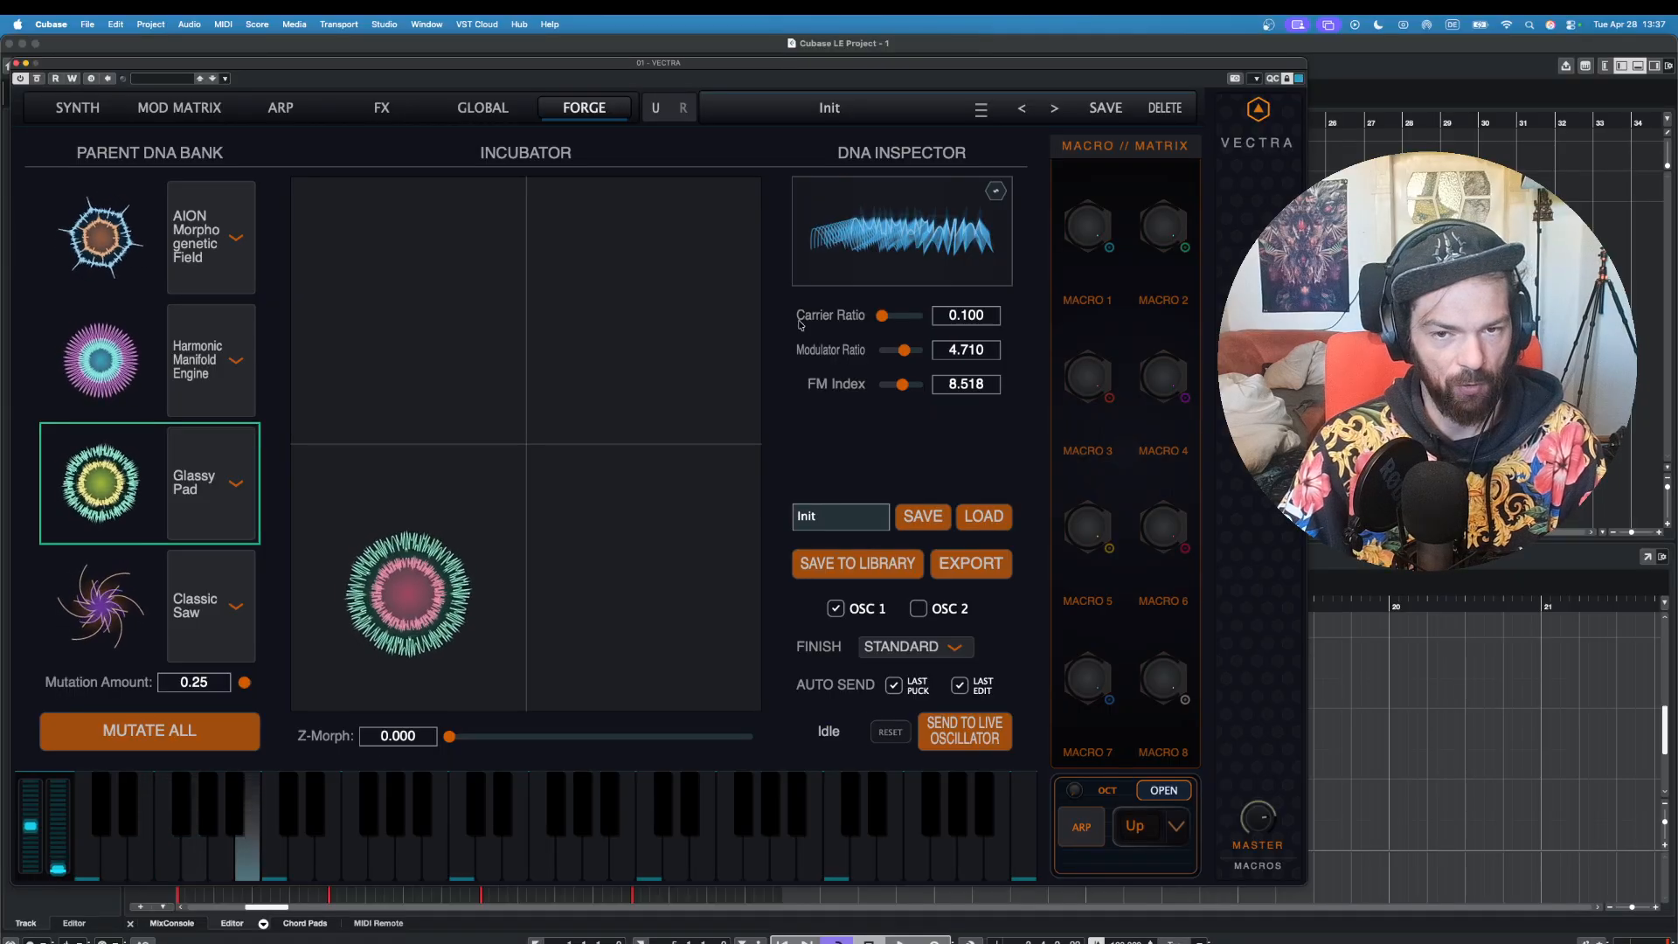
# Step: Set Glassy Pad's Modulator Ratio to 1.174 and audition the sound with low notes
pyautogui.moveTo(905, 350); pyautogui.dragTo(889, 353)
pyautogui.click(138, 843)
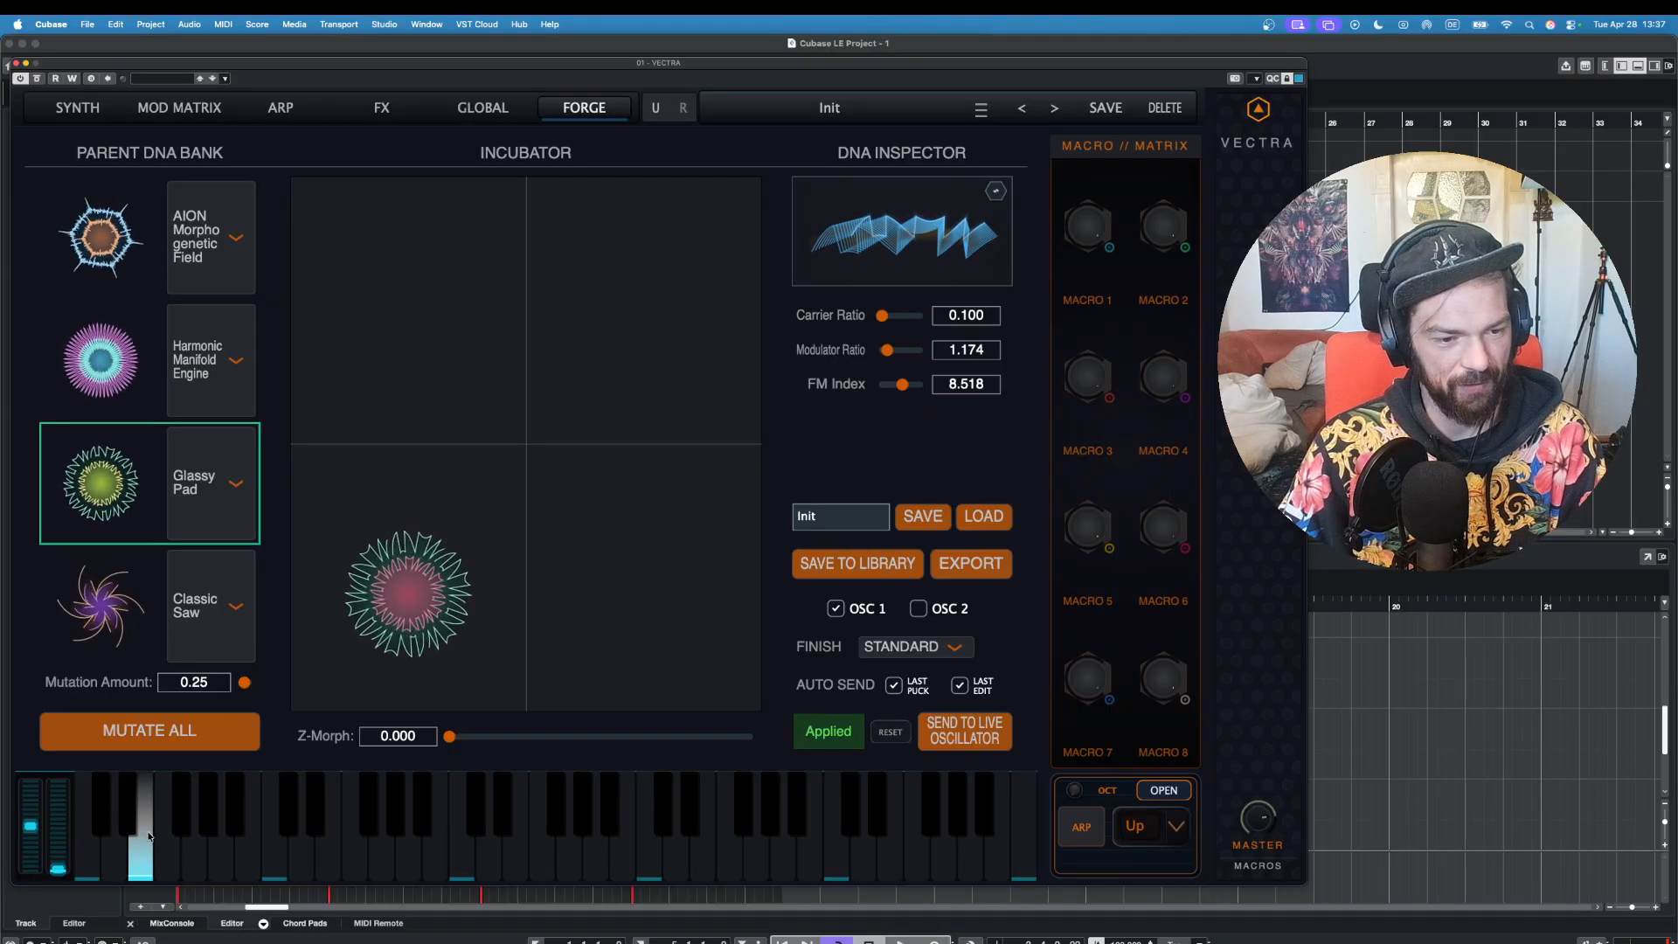
pyautogui.click(181, 817)
pyautogui.click(211, 853)
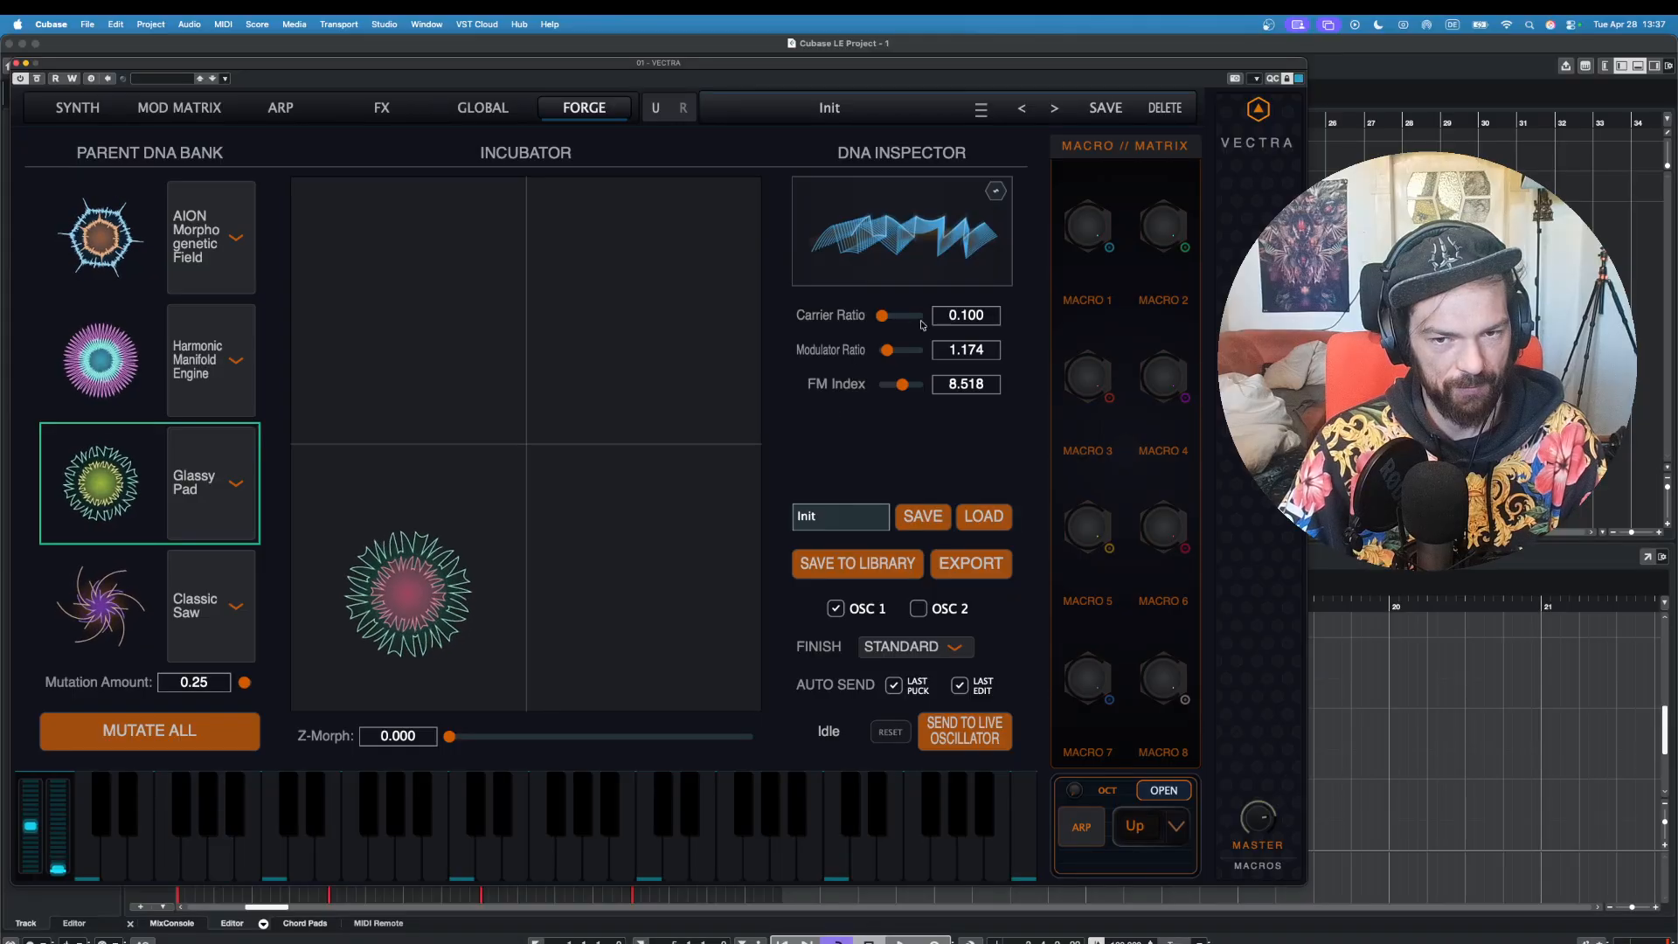
# Step: Set Glassy Pad's Modulator Ratio to 1.727, move the puck back into the upper-left quadrant, and audition low notes
pyautogui.moveTo(889, 351); pyautogui.dragTo(891, 352)
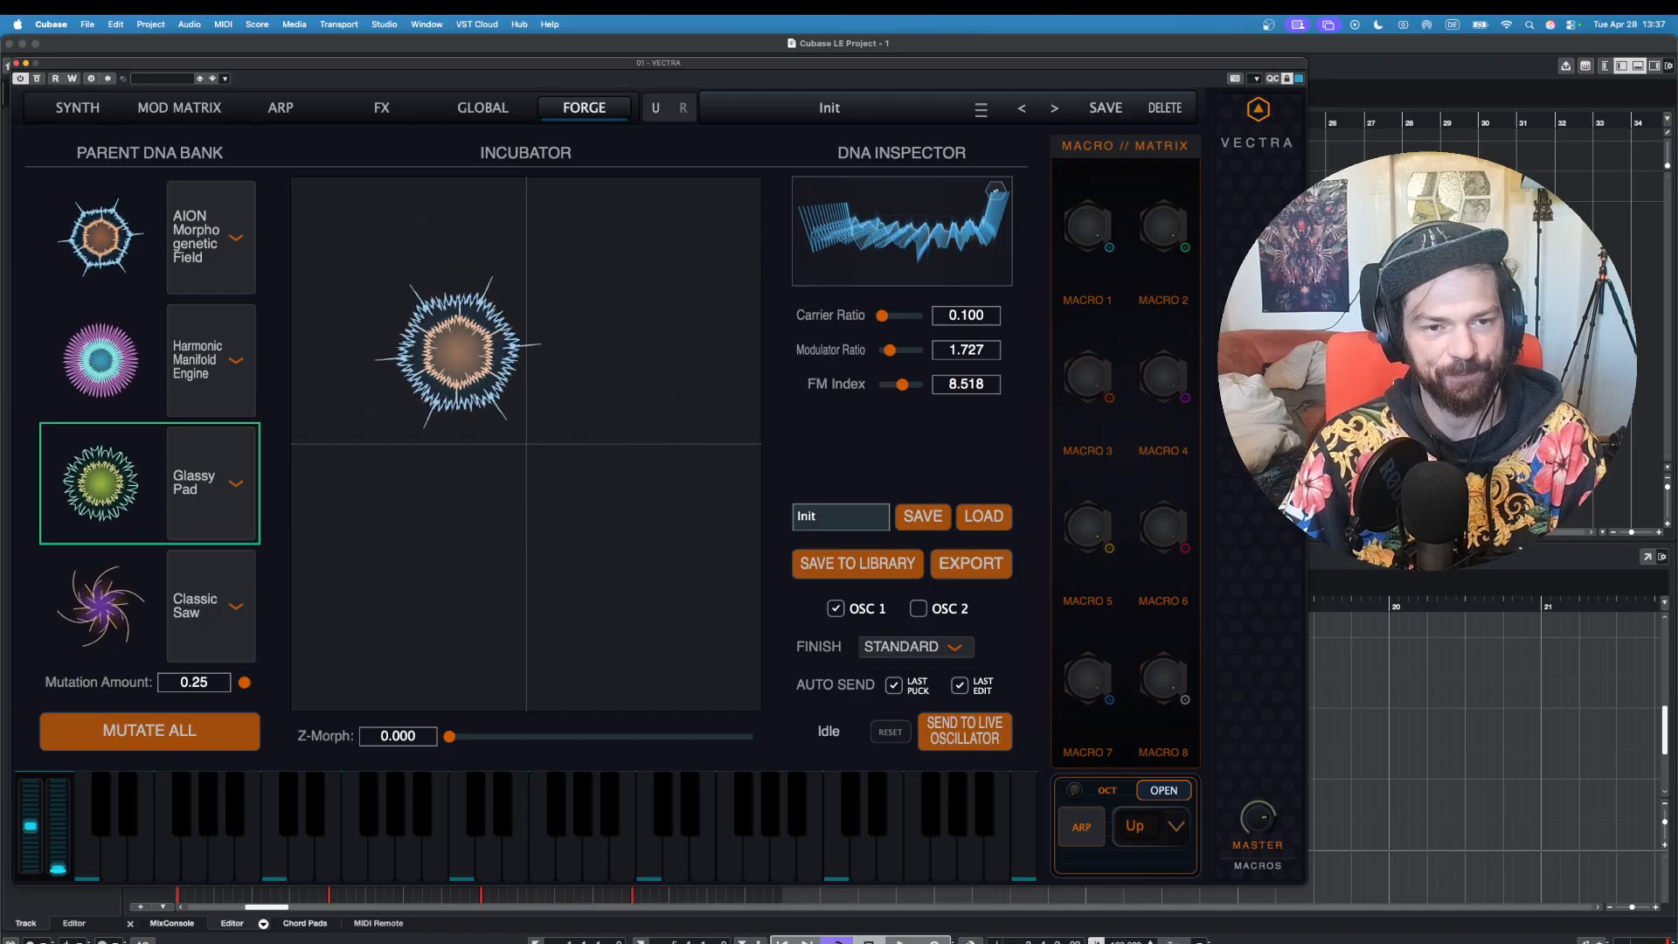
pyautogui.click(171, 839)
pyautogui.click(207, 835)
pyautogui.click(217, 846)
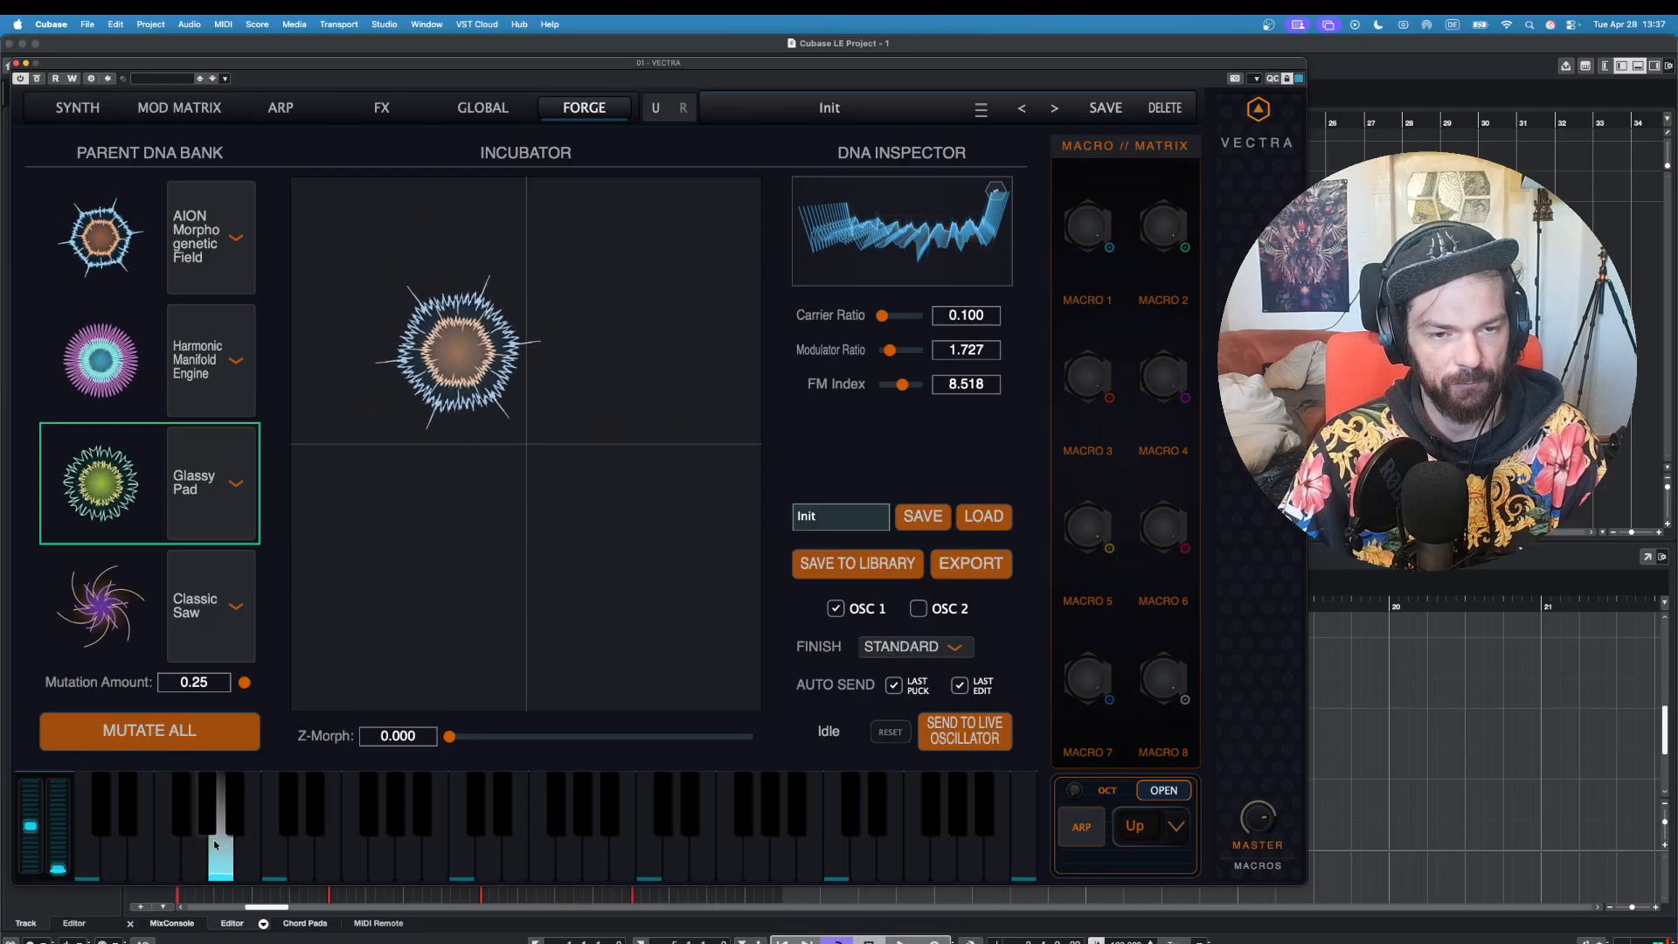
pyautogui.click(195, 848)
# Step: Select the AION Morphogenetic Field parent, set its AION World parameter to 0.000, and audition with low notes
pyautogui.click(120, 249)
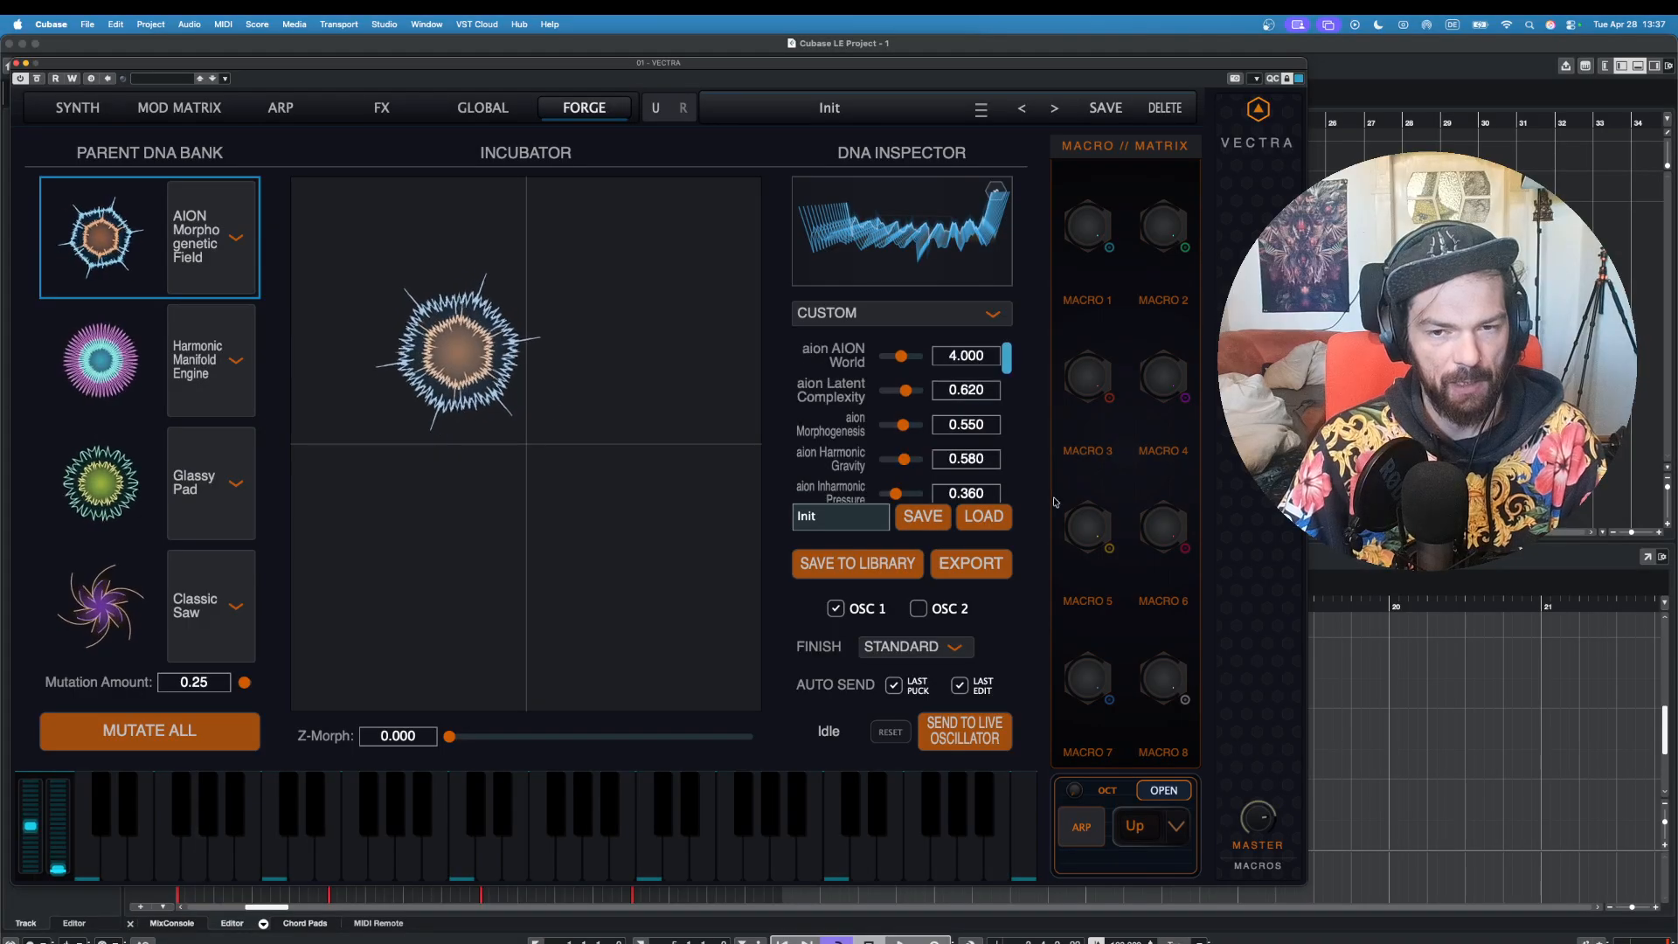
pyautogui.moveTo(1006, 355)
pyautogui.mouseDown()
pyautogui.moveTo(1023, 388)
pyautogui.moveTo(1015, 341)
pyautogui.mouseUp()
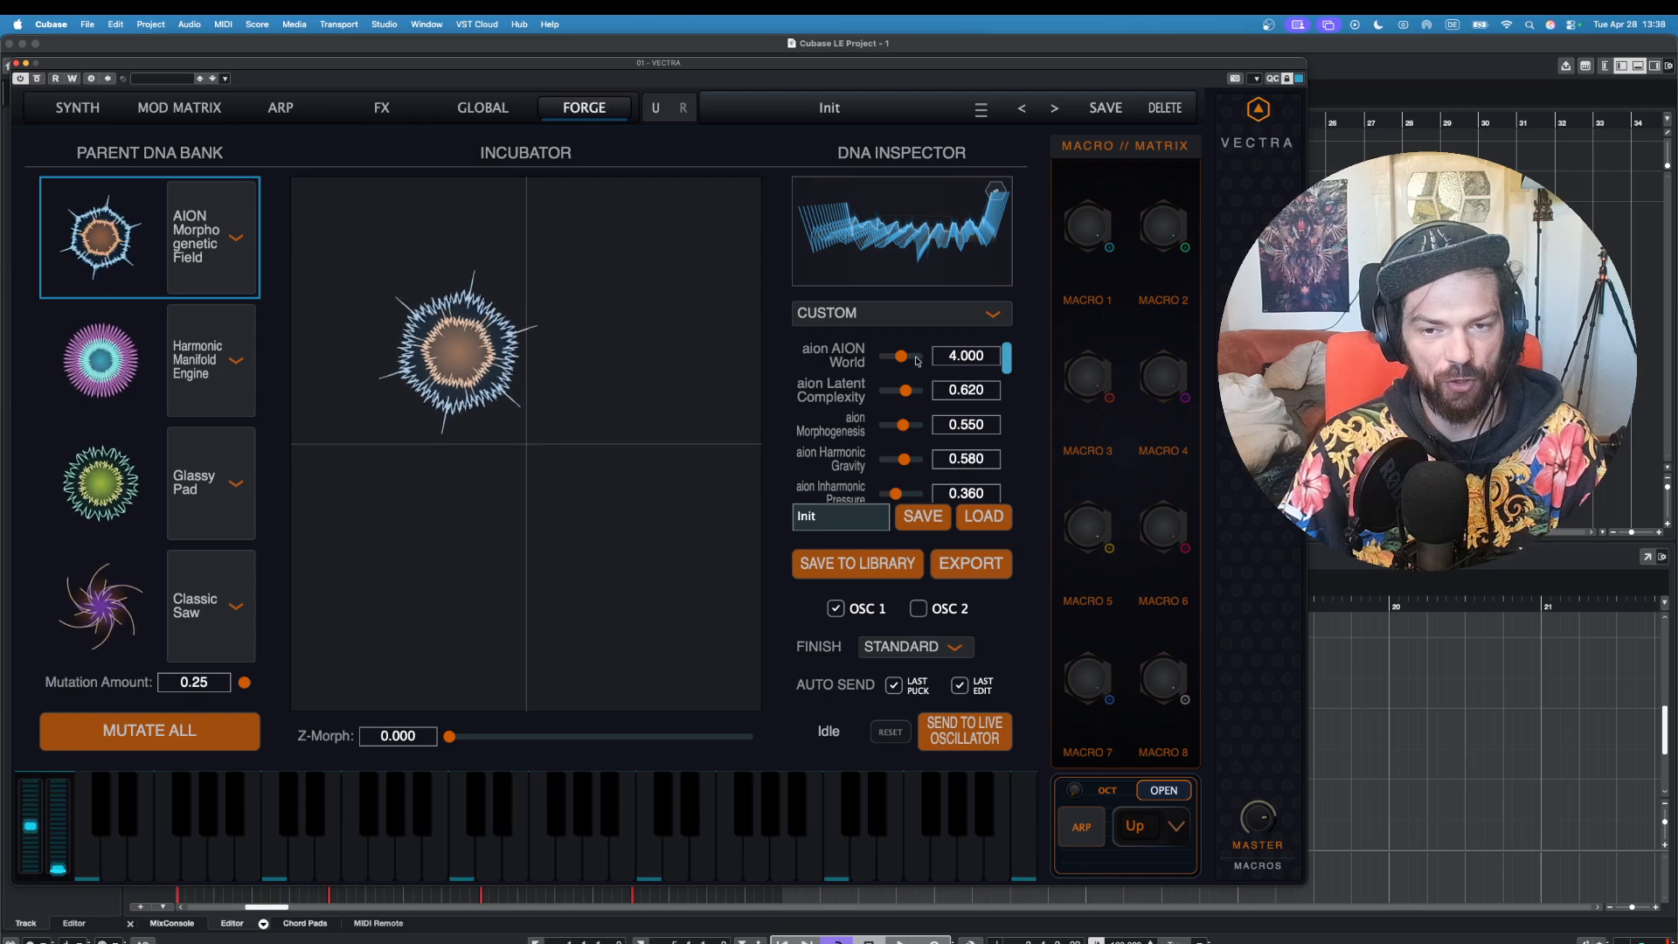
pyautogui.moveTo(917, 361); pyautogui.dragTo(870, 339)
pyautogui.click(260, 852)
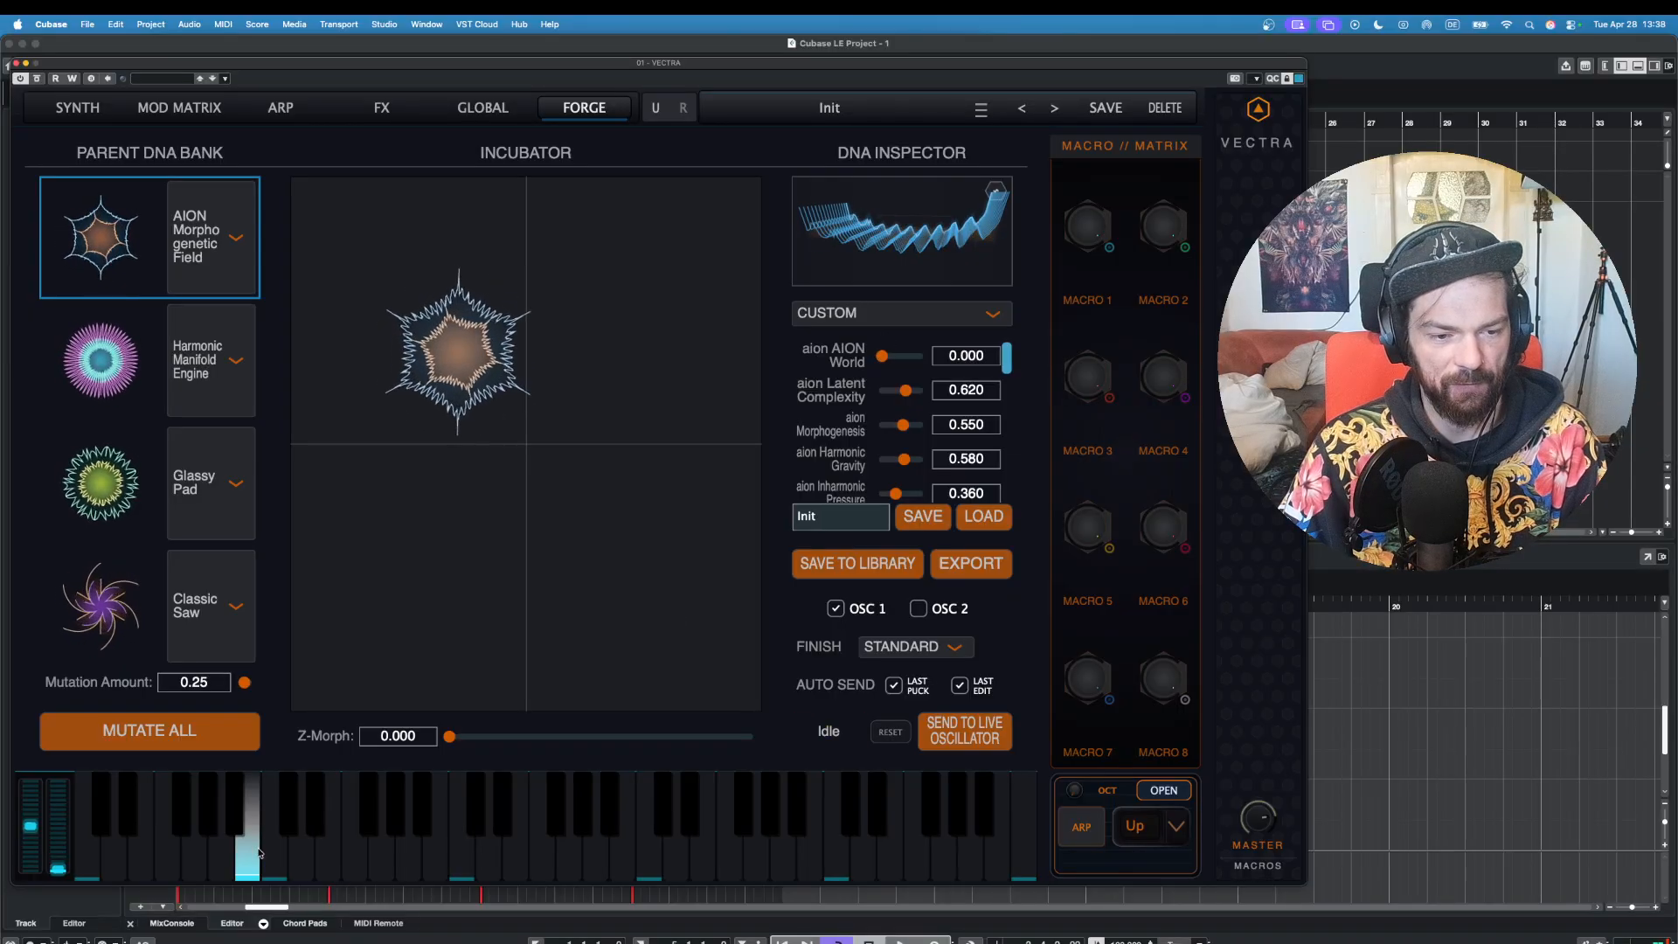
pyautogui.click(217, 846)
pyautogui.click(273, 852)
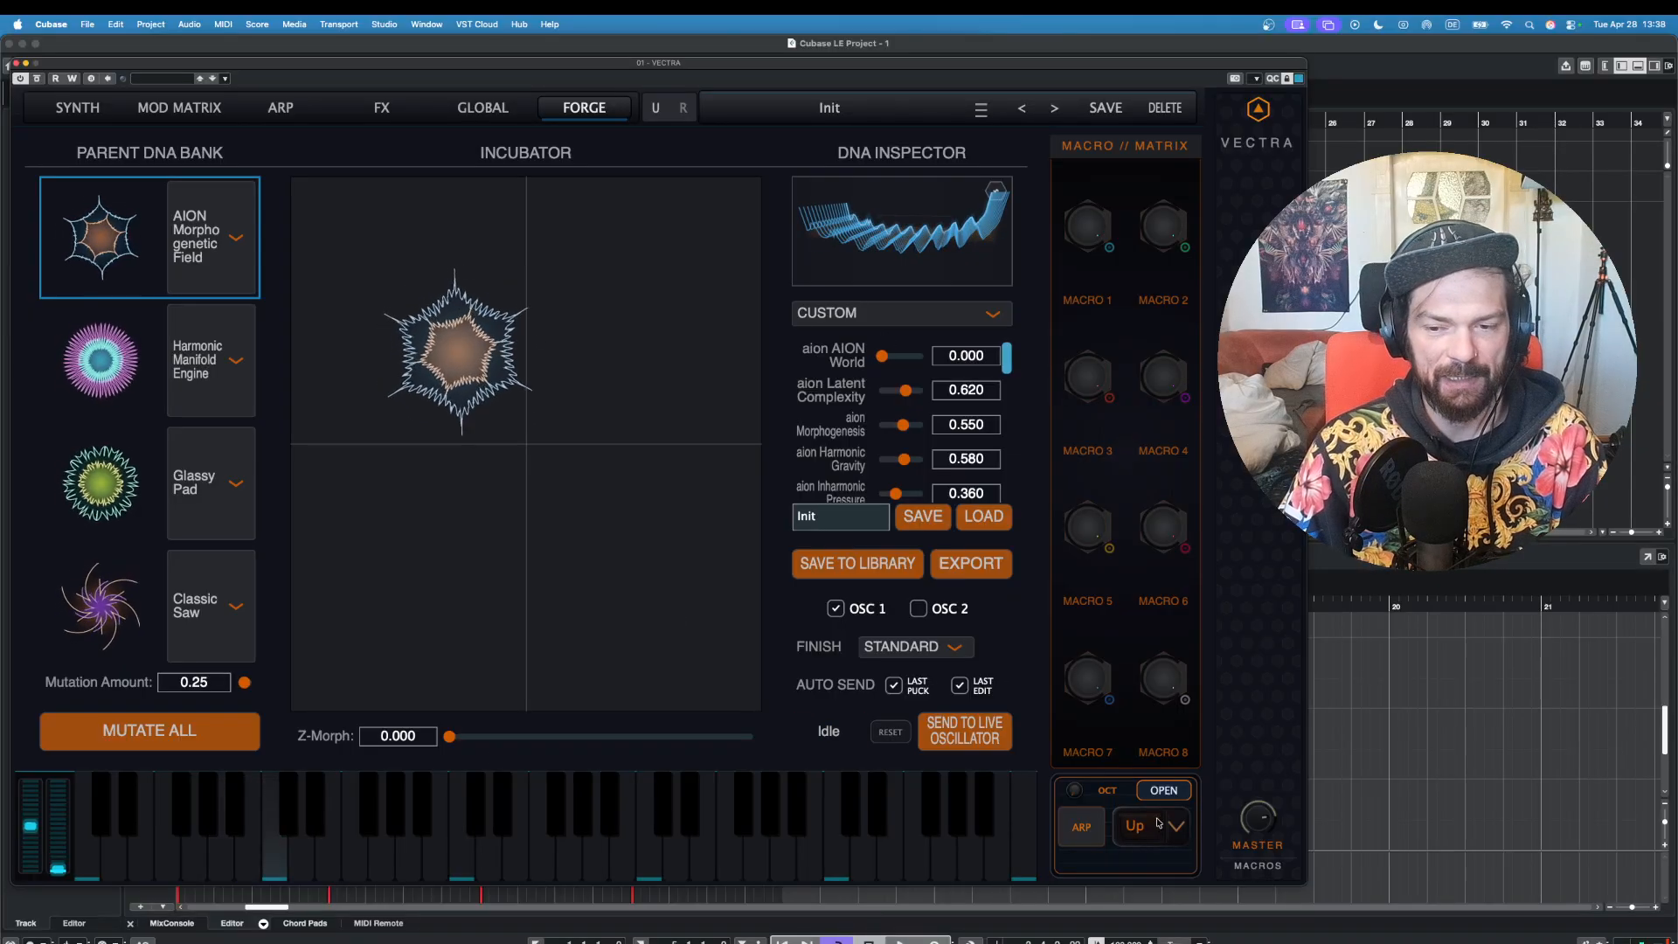
pyautogui.click(246, 852)
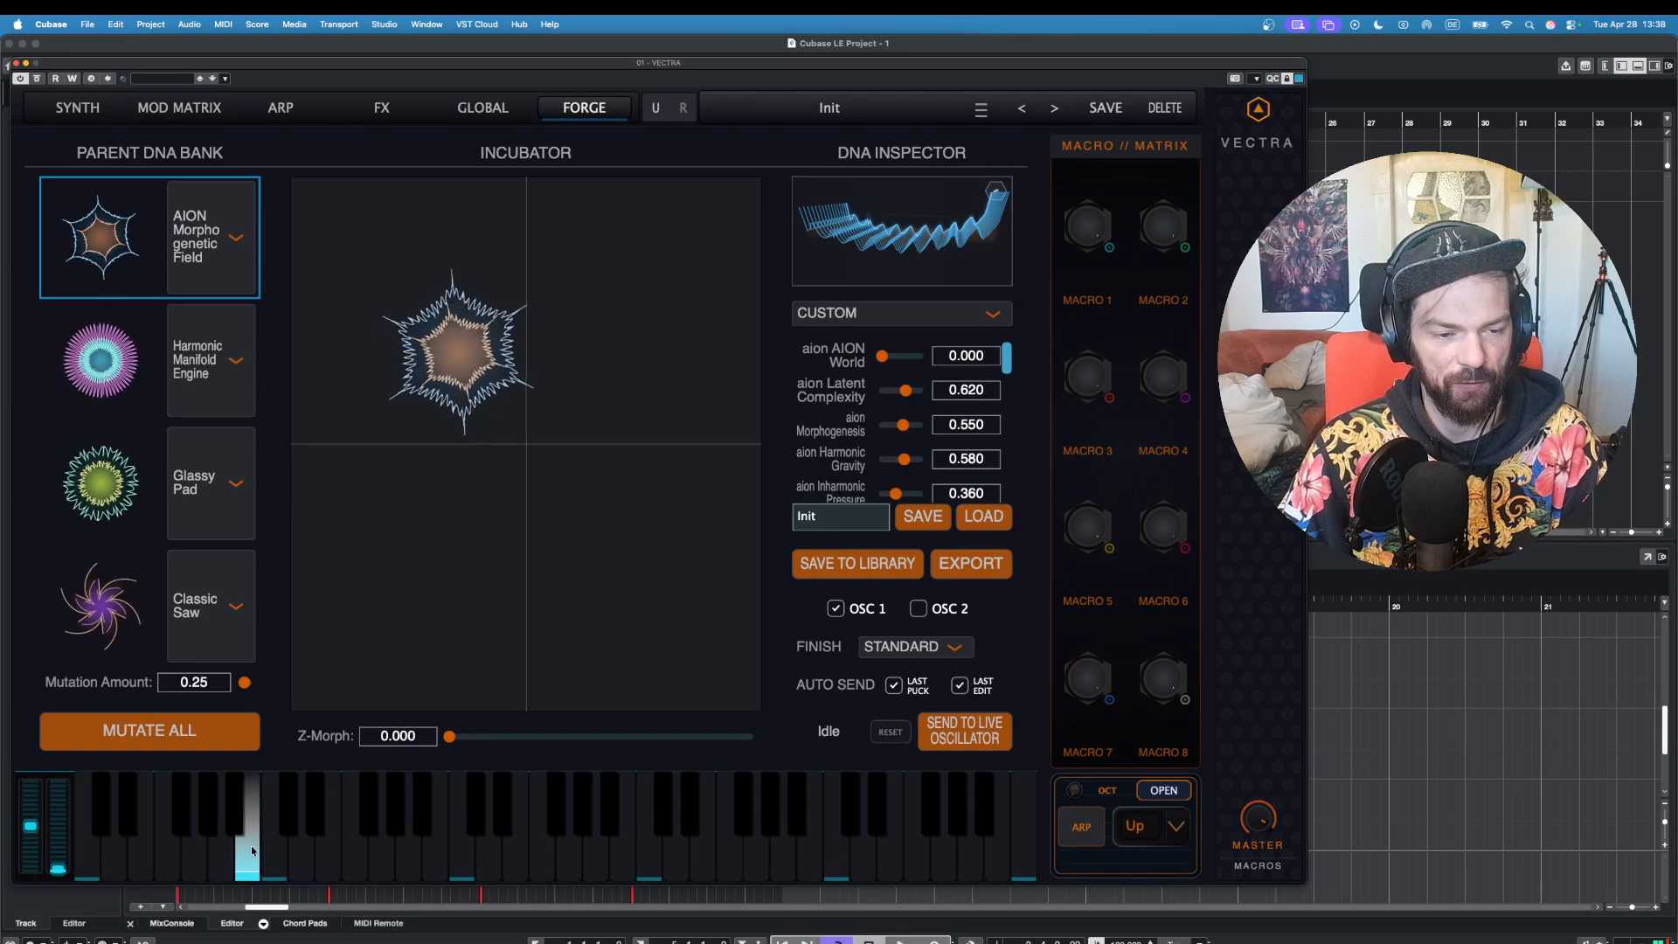
pyautogui.click(196, 852)
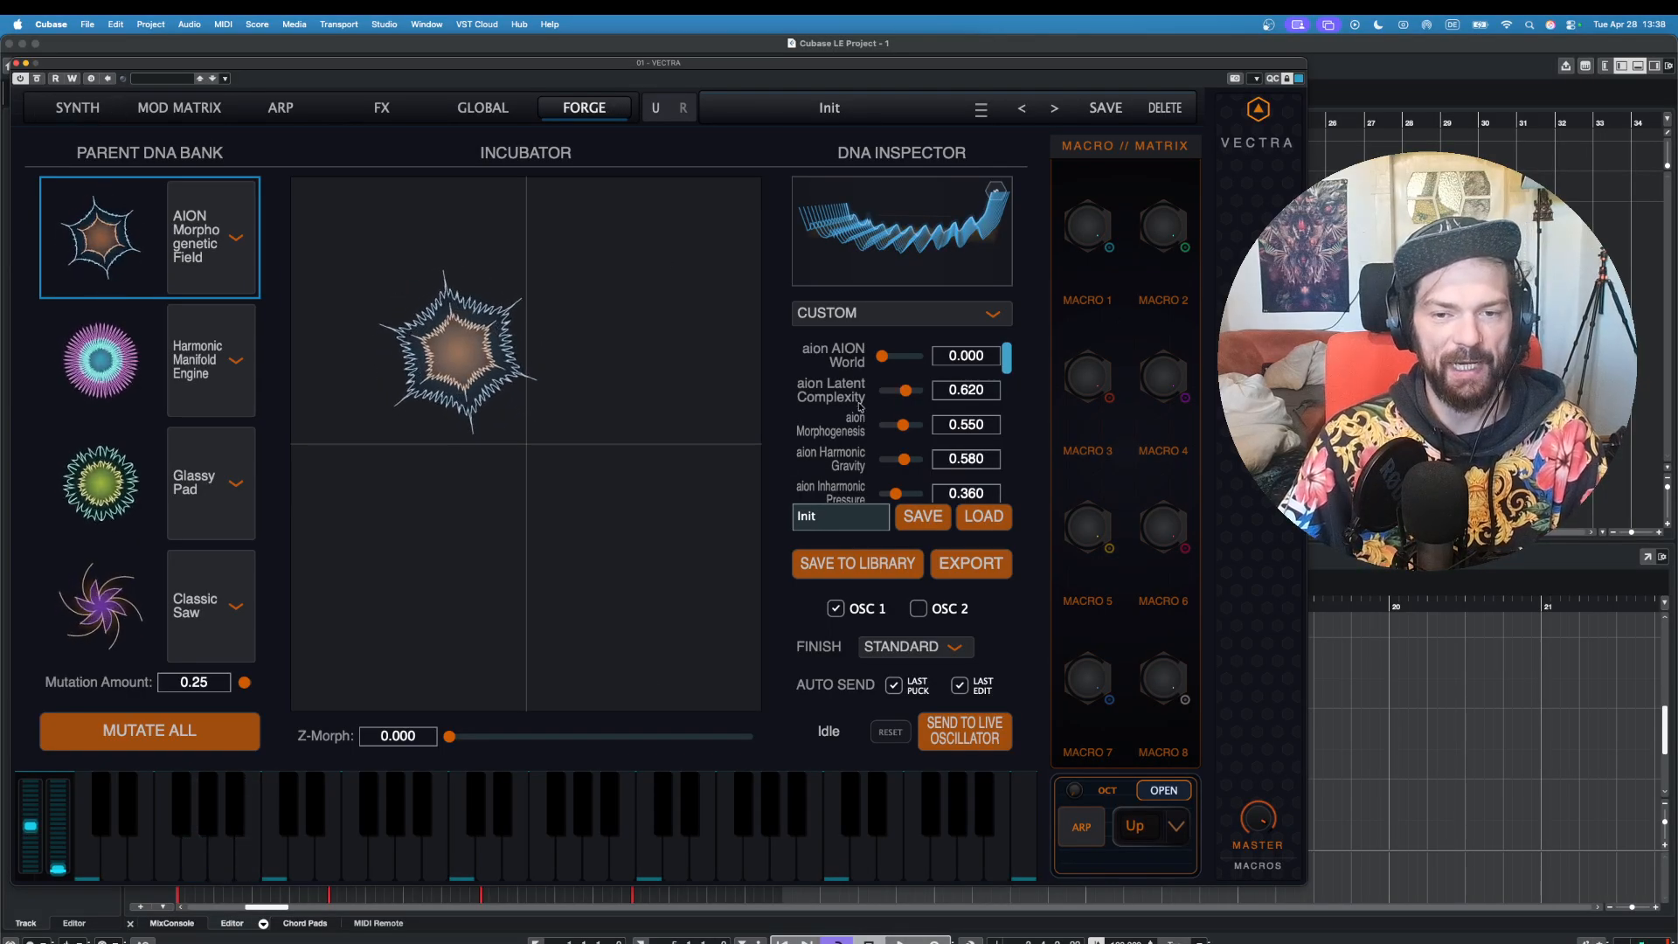
# Step: Set AION Harmonic Gravity to 1.000, Latent Complexity to 0.457 and Morphogenesis to 0.887, and raise Inharmonic Pressure, auditioning low notes along the way
pyautogui.click(215, 859)
pyautogui.click(166, 861)
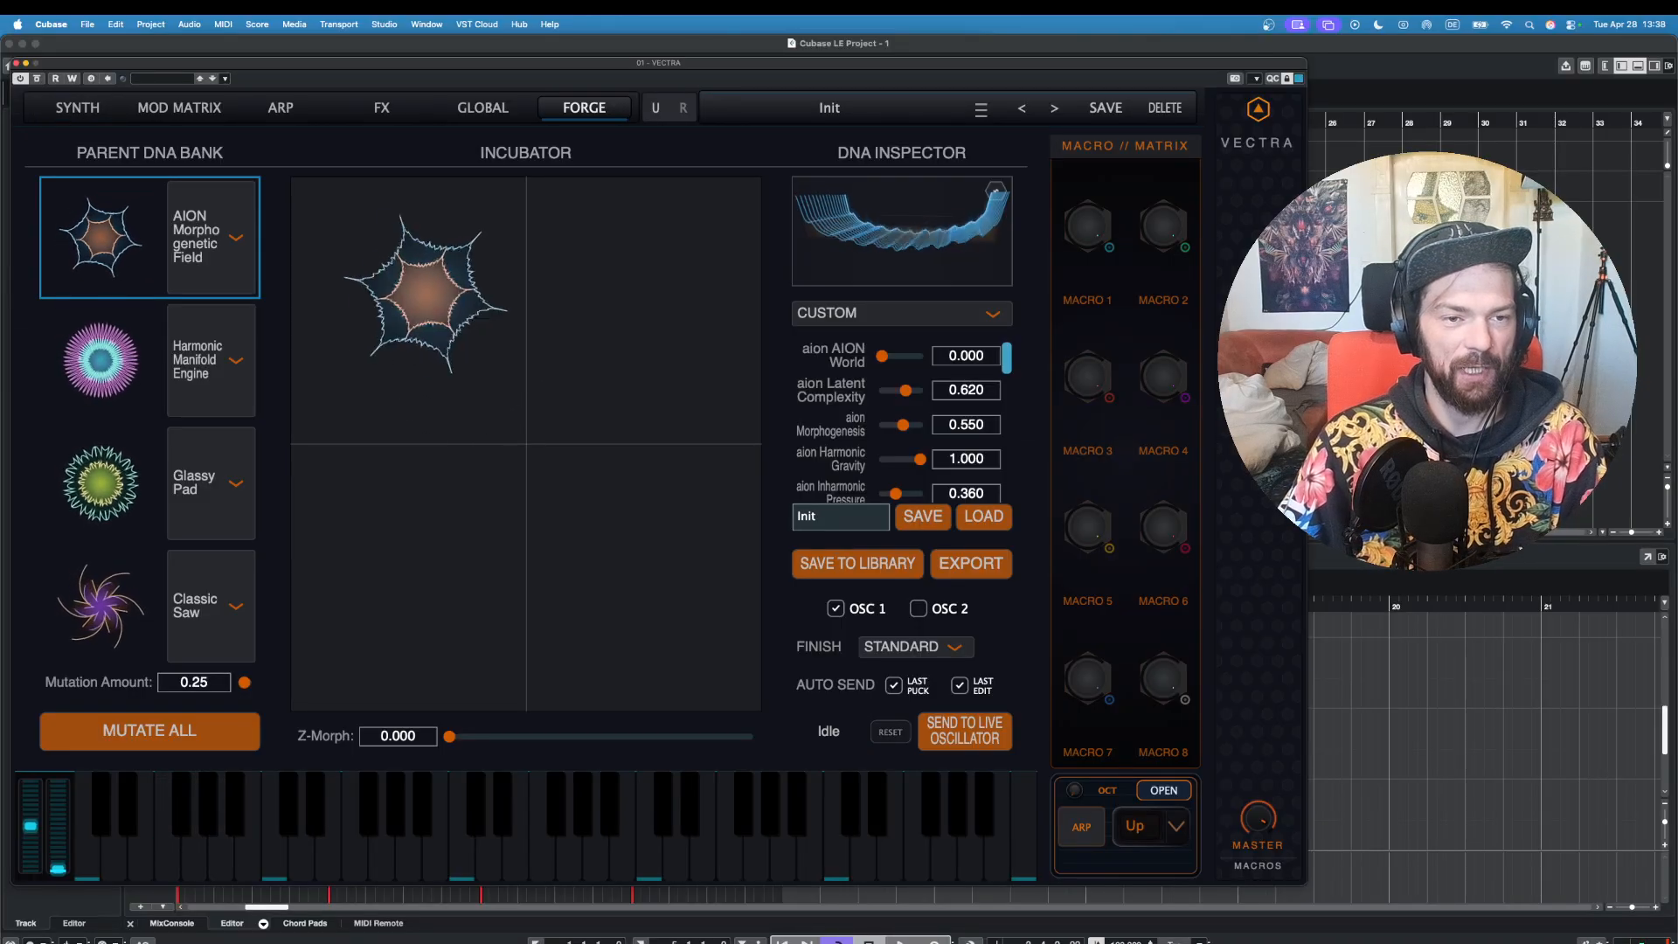
pyautogui.click(192, 852)
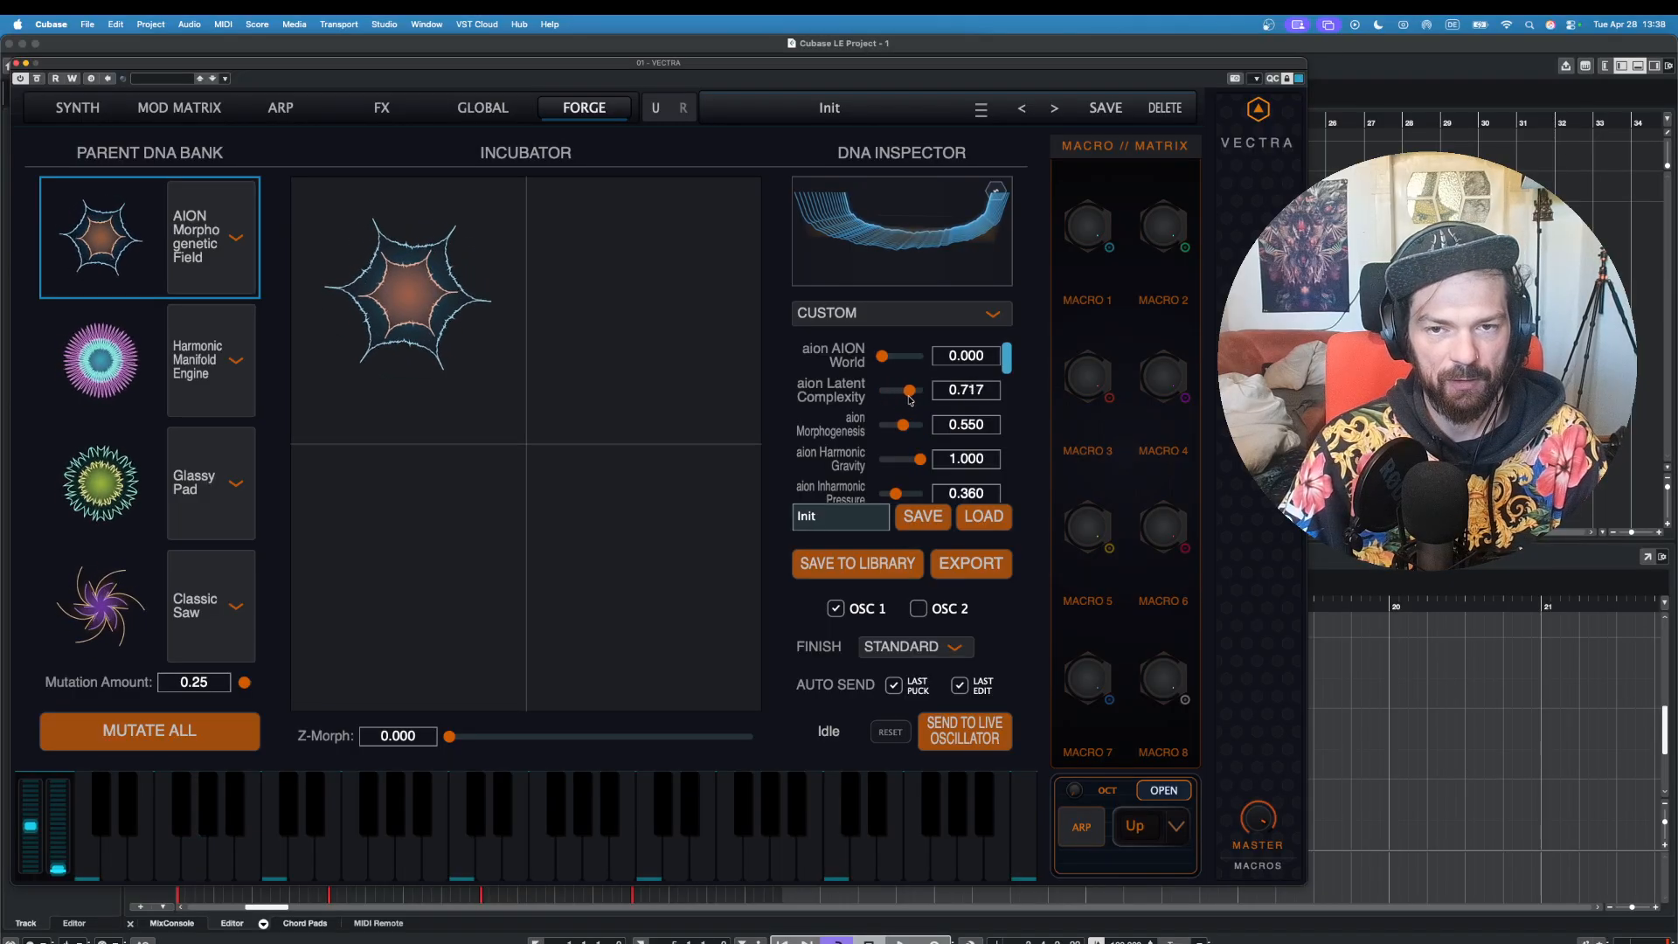
pyautogui.moveTo(897, 418)
pyautogui.mouseDown()
pyautogui.moveTo(895, 439)
pyautogui.moveTo(915, 427)
pyautogui.mouseUp()
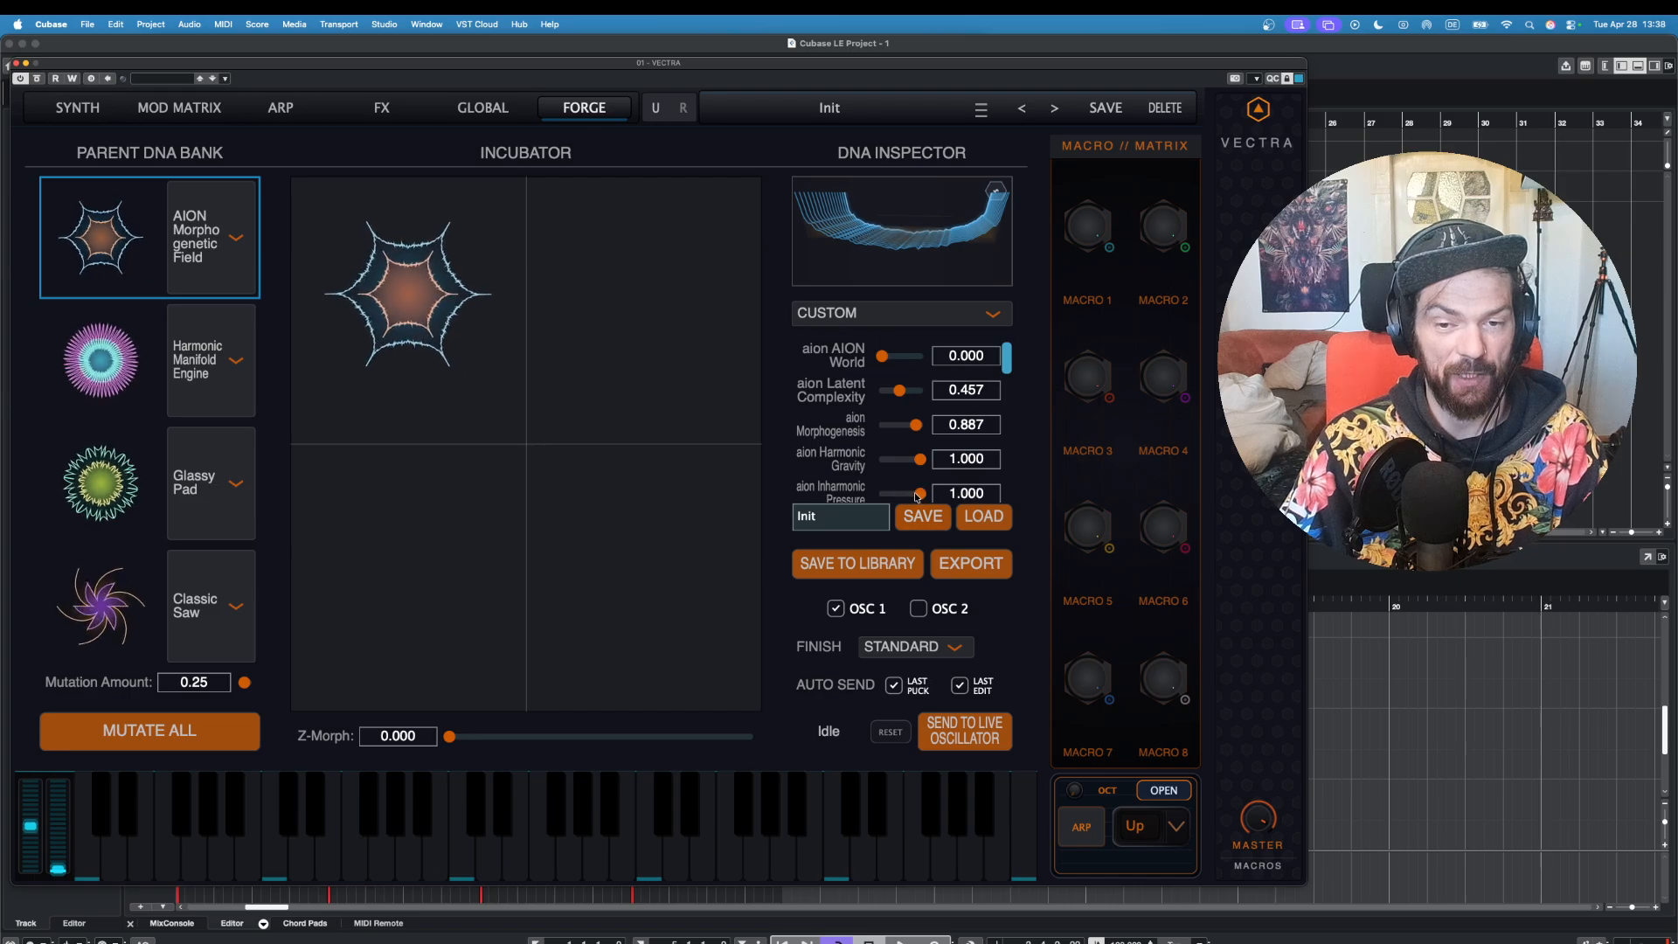
pyautogui.moveTo(918, 494); pyautogui.dragTo(914, 494)
# Step: Set the AION Stochastic Matter parameter to 0.671 and audition the sound with low notes
pyautogui.moveTo(1005, 361); pyautogui.dragTo(1005, 412)
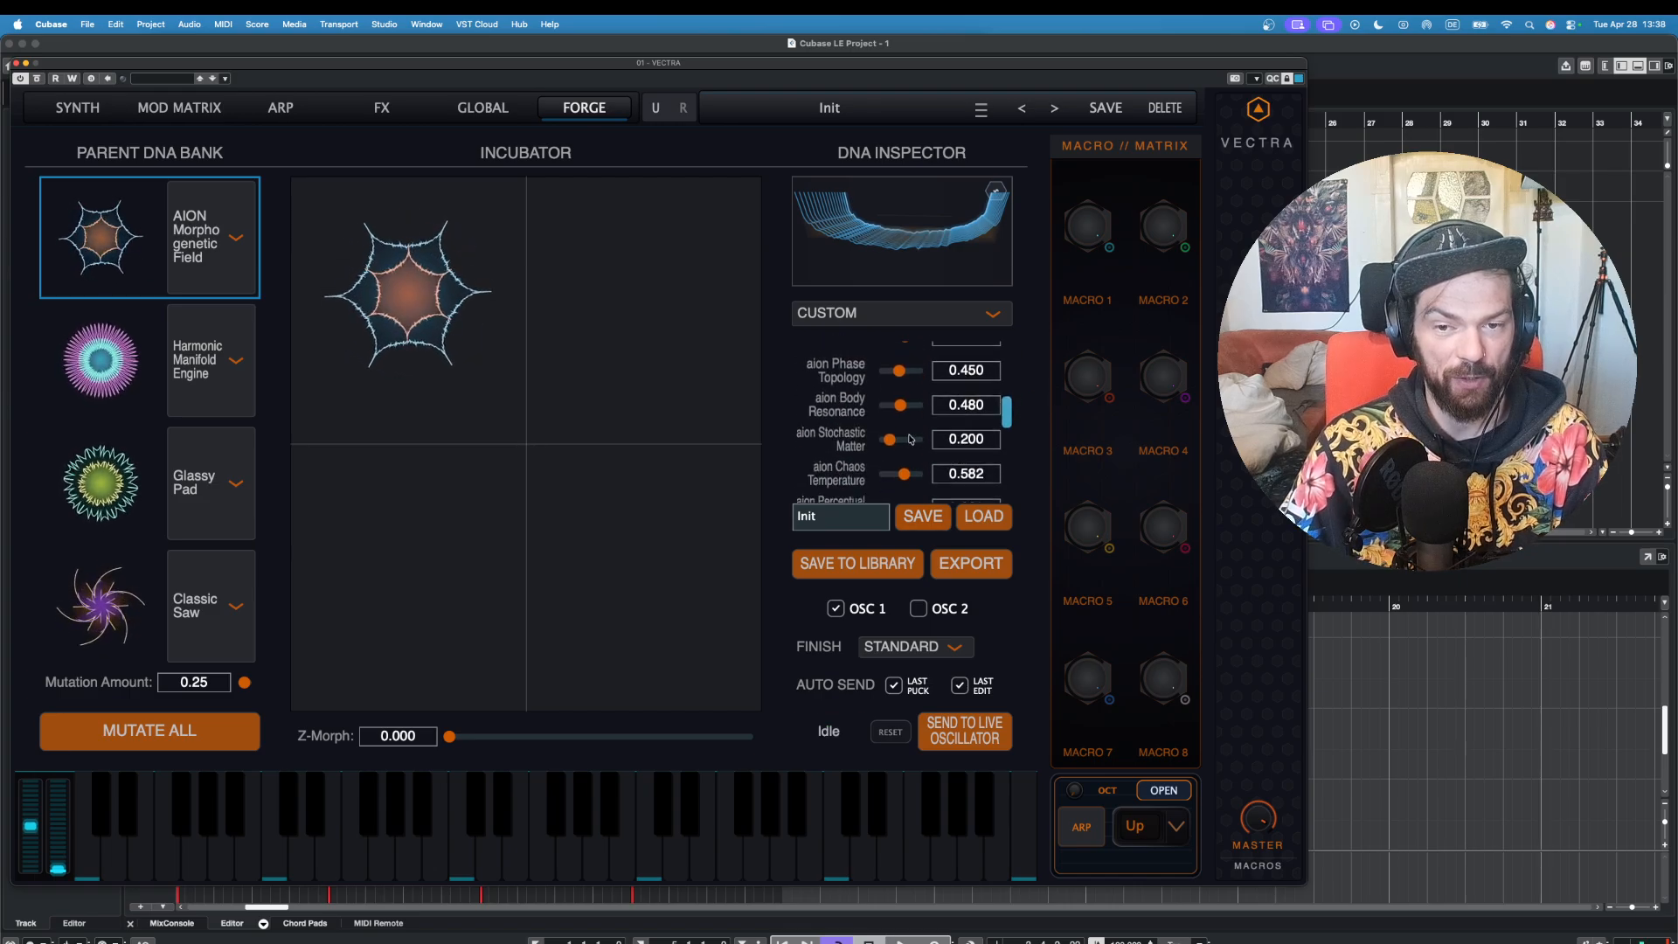
pyautogui.click(198, 854)
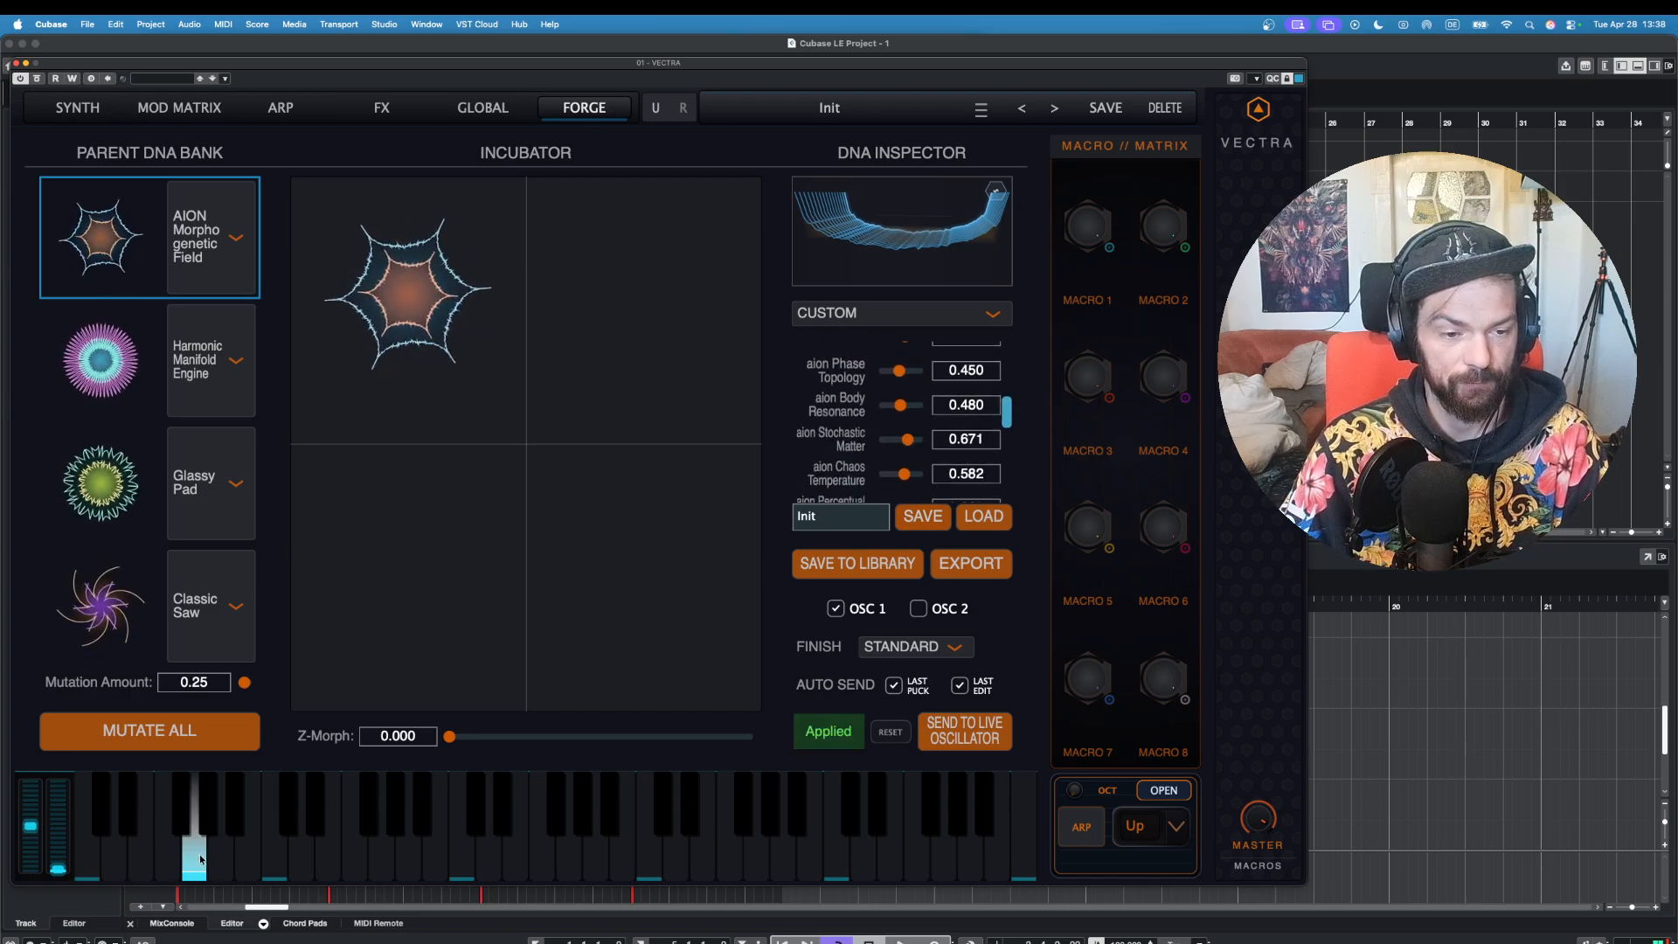
pyautogui.click(216, 849)
pyautogui.click(166, 847)
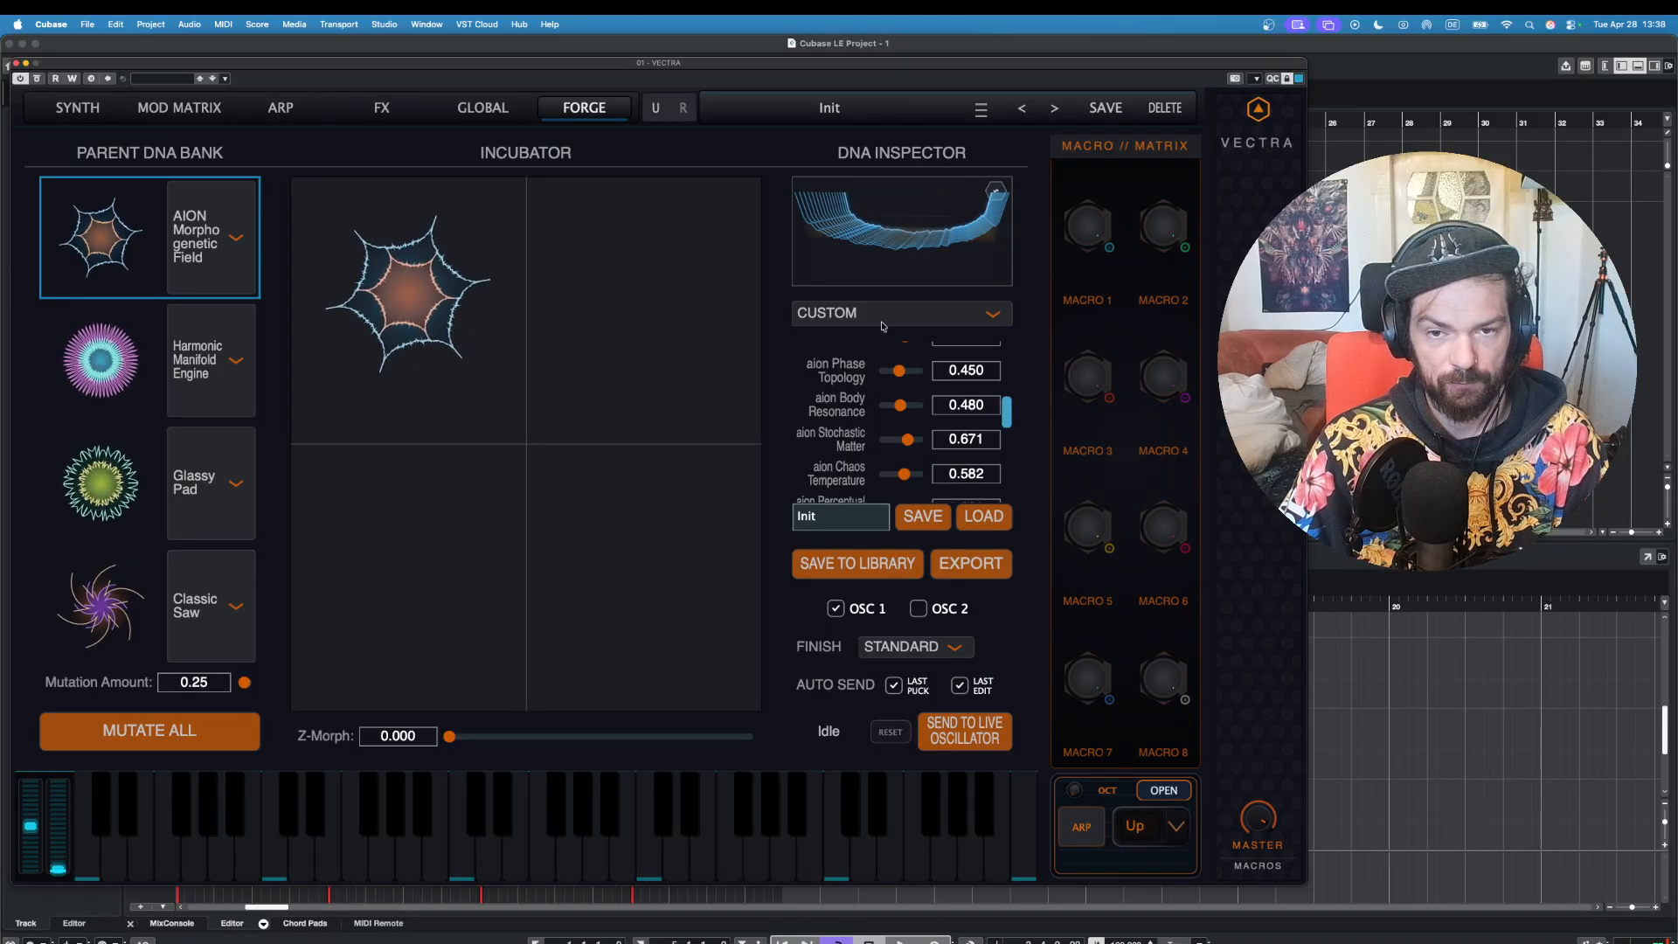
# Step: Set the AION Brightness parameter to 1.000 and audition the sound with four low notes
pyautogui.scroll(-4, 1007, 421)
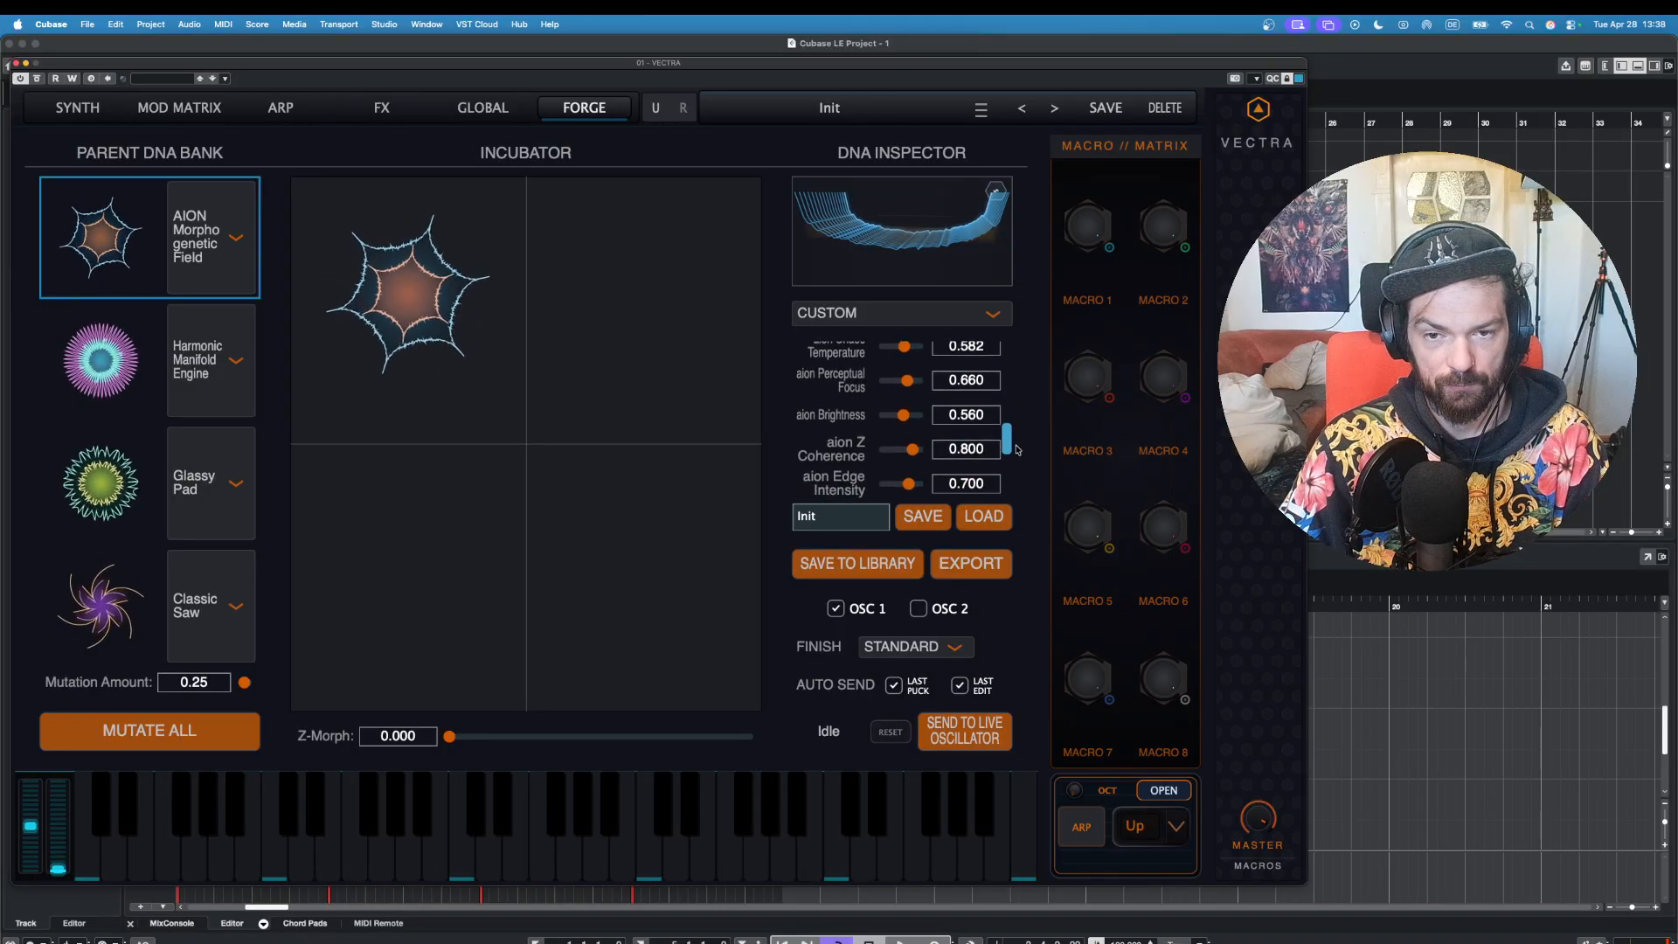
pyautogui.moveTo(906, 416); pyautogui.dragTo(925, 413)
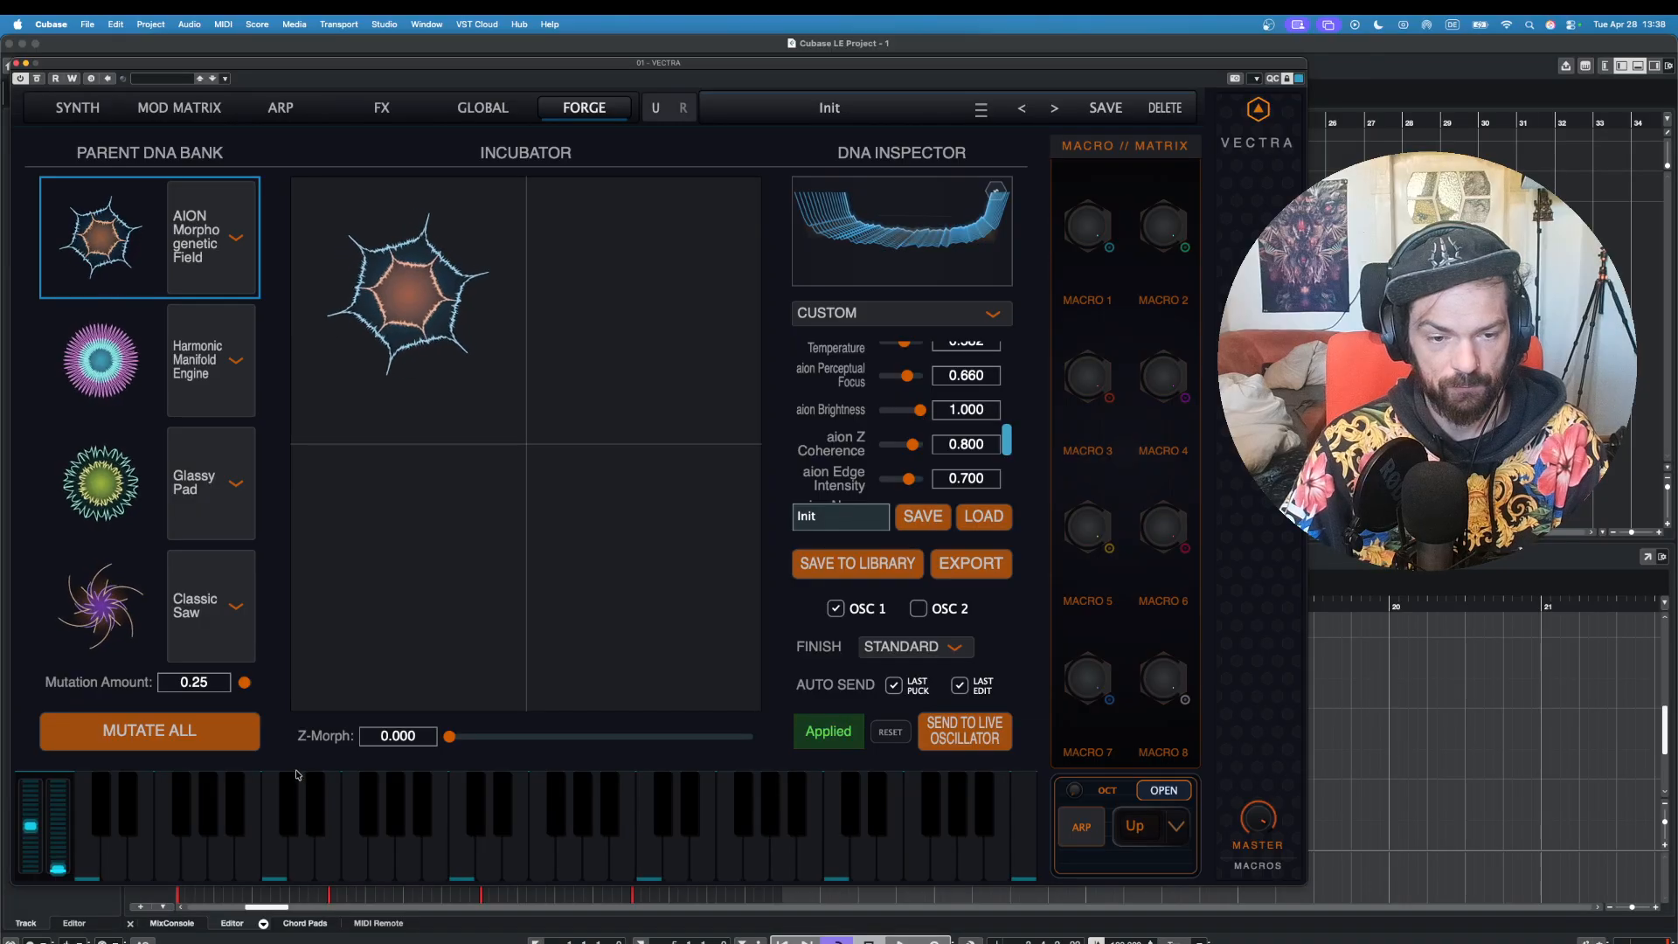
pyautogui.click(249, 841)
pyautogui.click(191, 840)
pyautogui.click(167, 845)
pyautogui.click(142, 845)
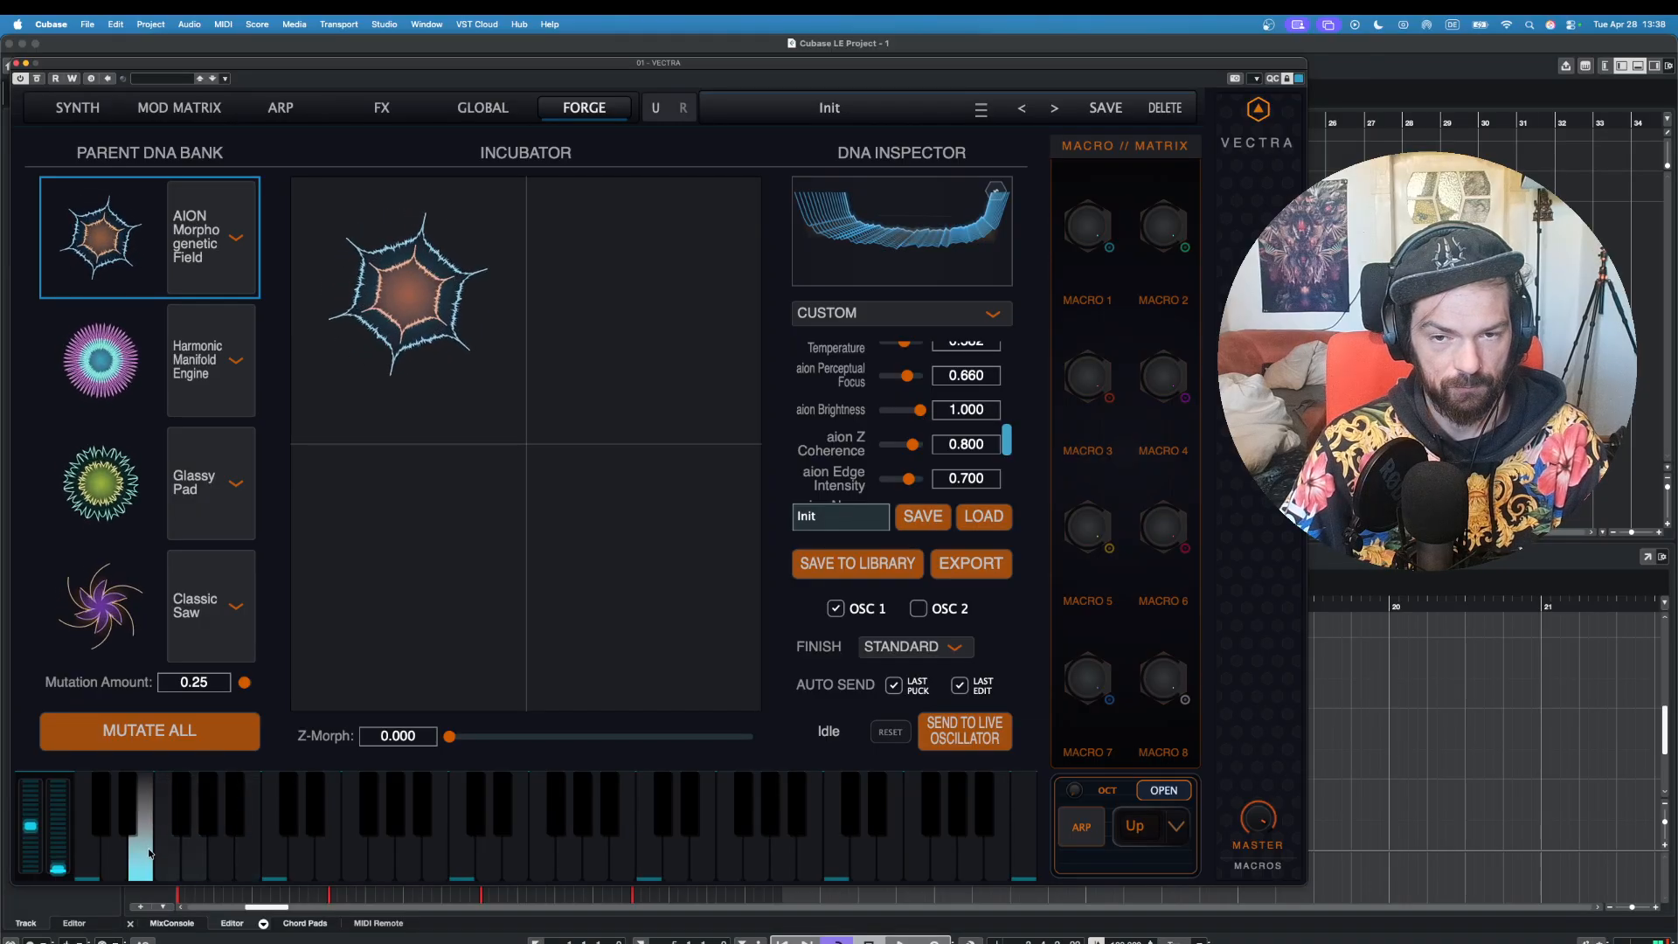
# Step: On the Synth page, switch the Filter Env to M mode and set its play mode to Retrig
pyautogui.click(99, 103)
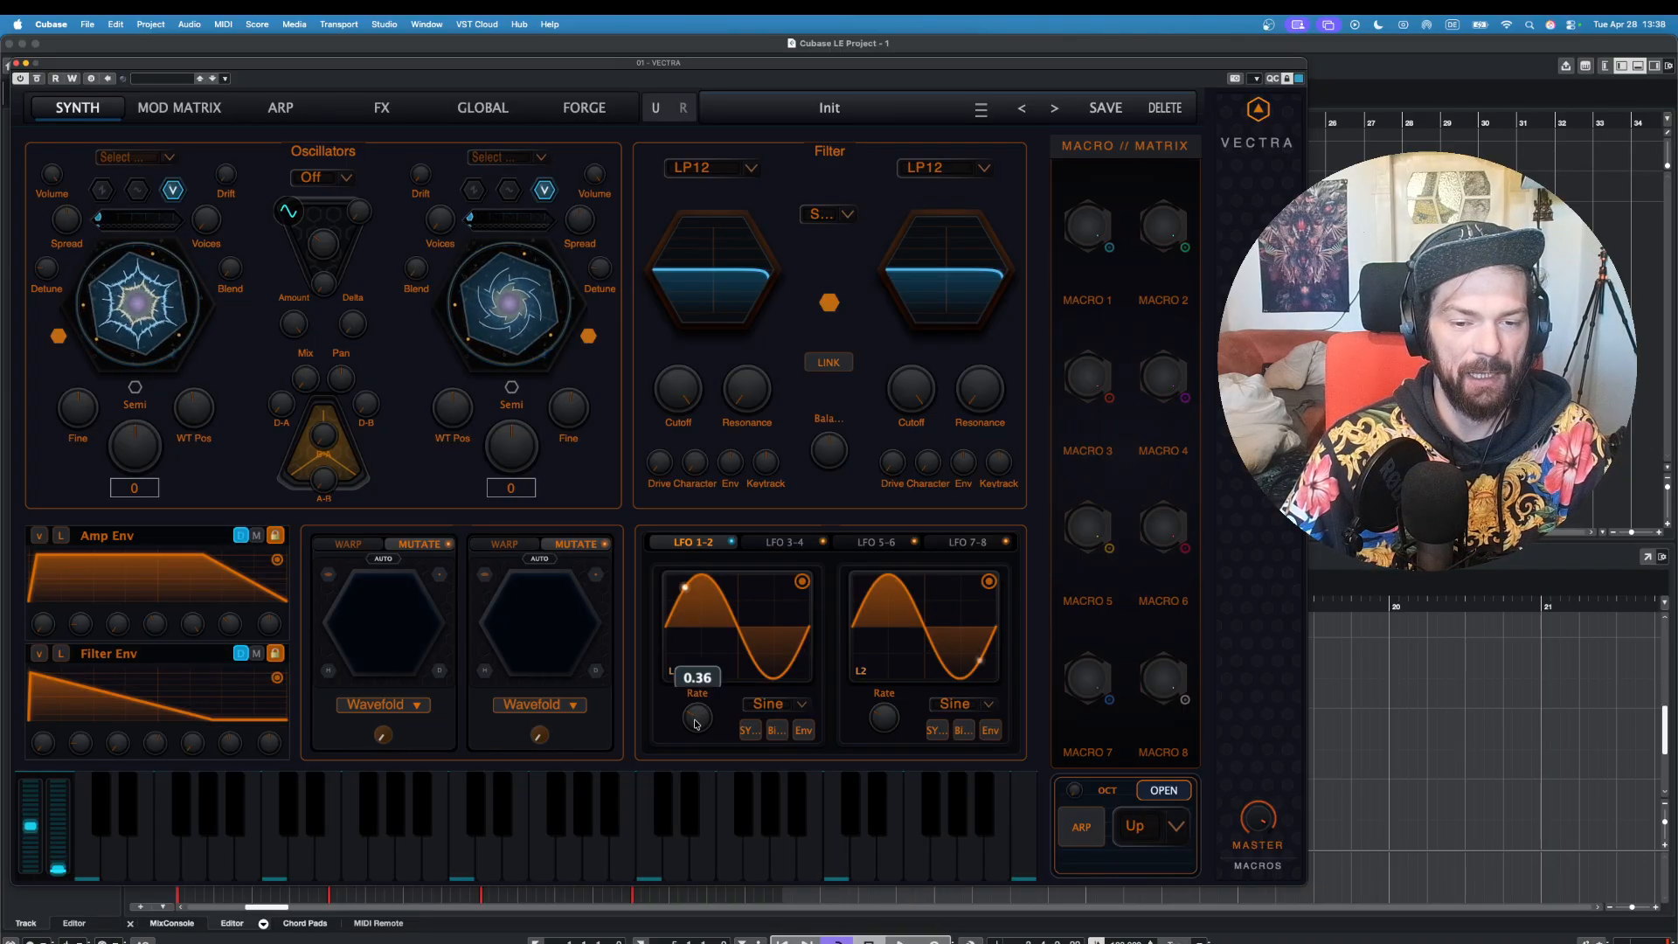
pyautogui.click(256, 653)
pyautogui.click(153, 742)
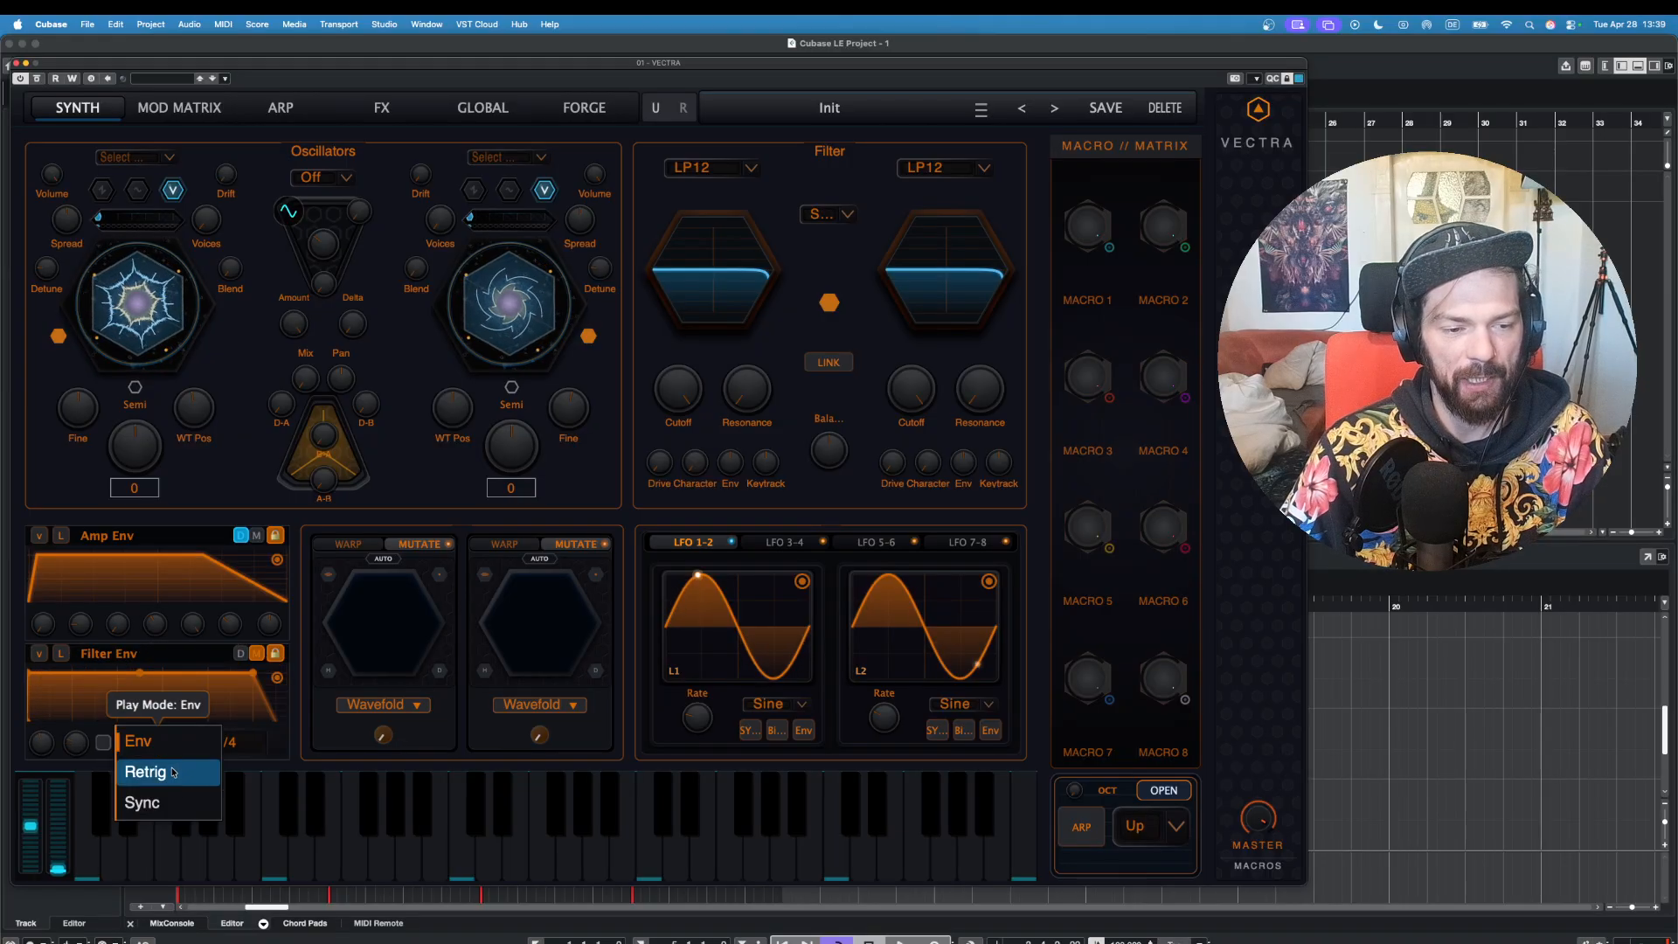
pyautogui.click(172, 768)
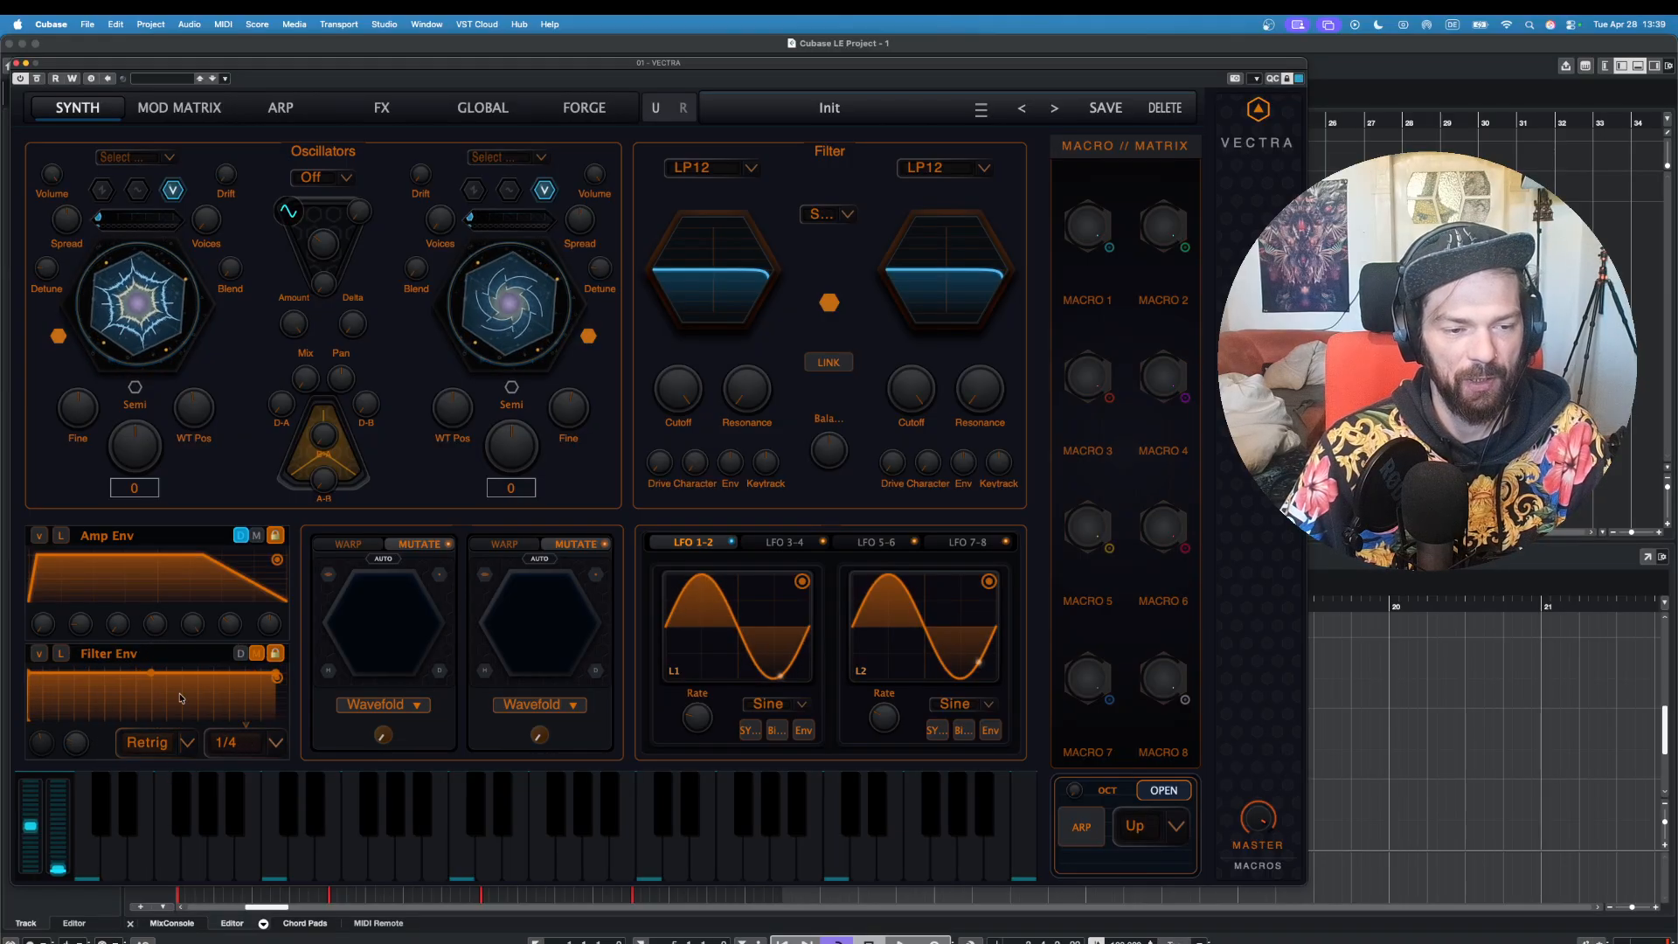
# Step: Shape the Filter Env into a V with its low point in the middle, assign it to oscillator 1's WT Pos, and audition a low note
pyautogui.moveTo(153, 680); pyautogui.dragTo(151, 725)
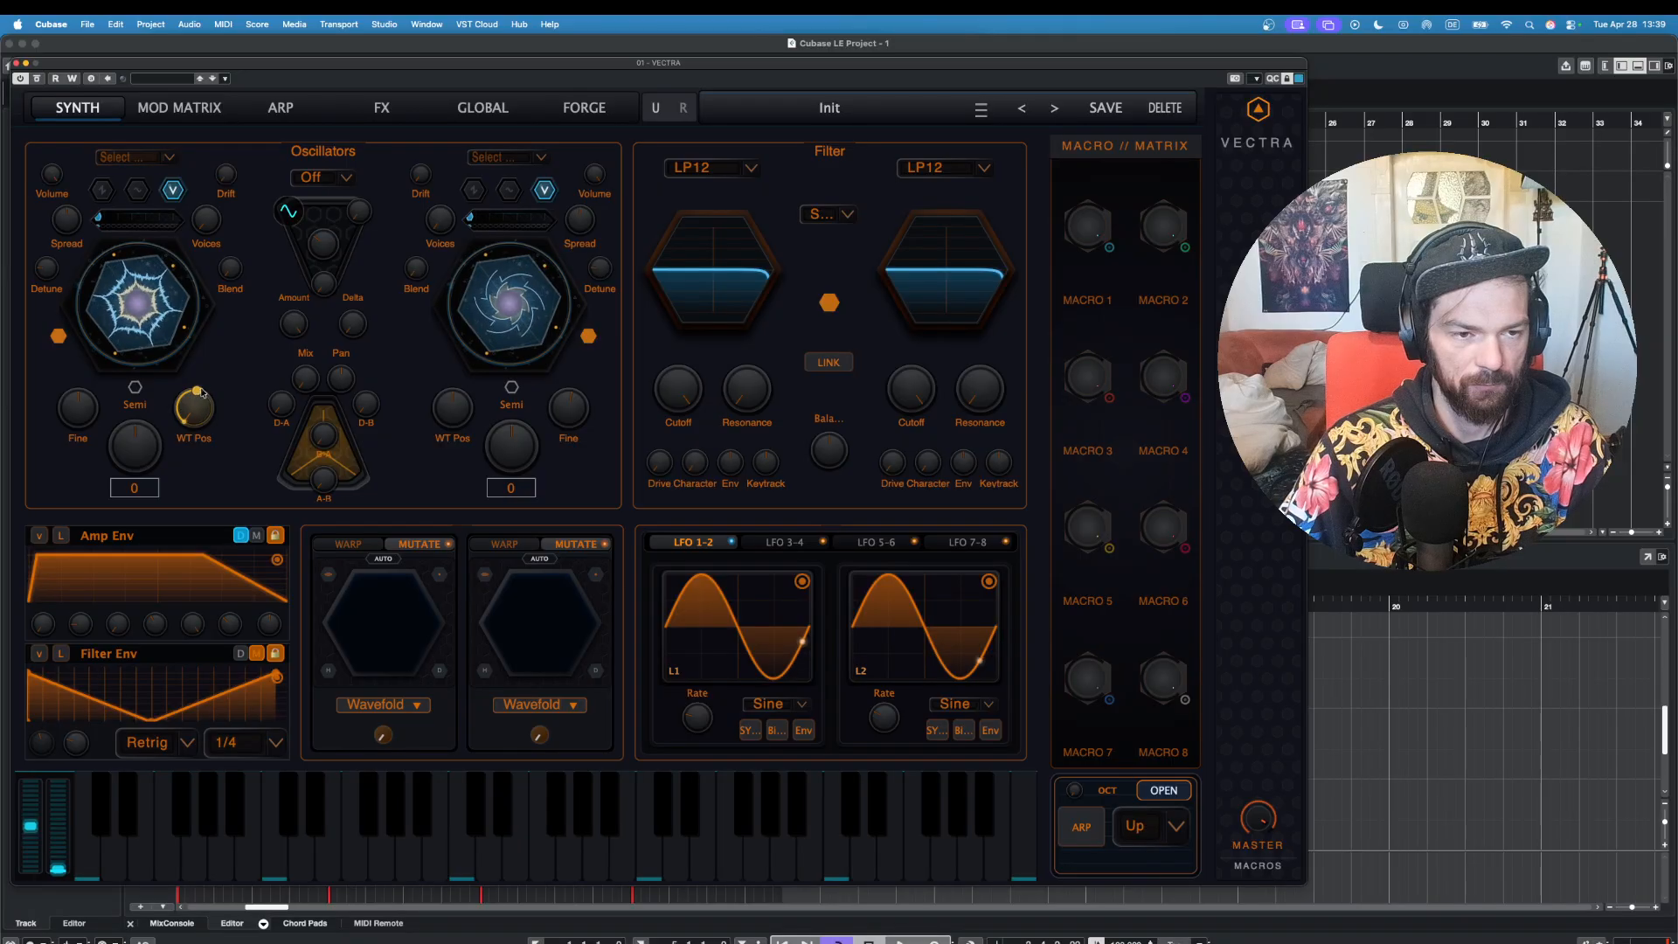
pyautogui.click(175, 860)
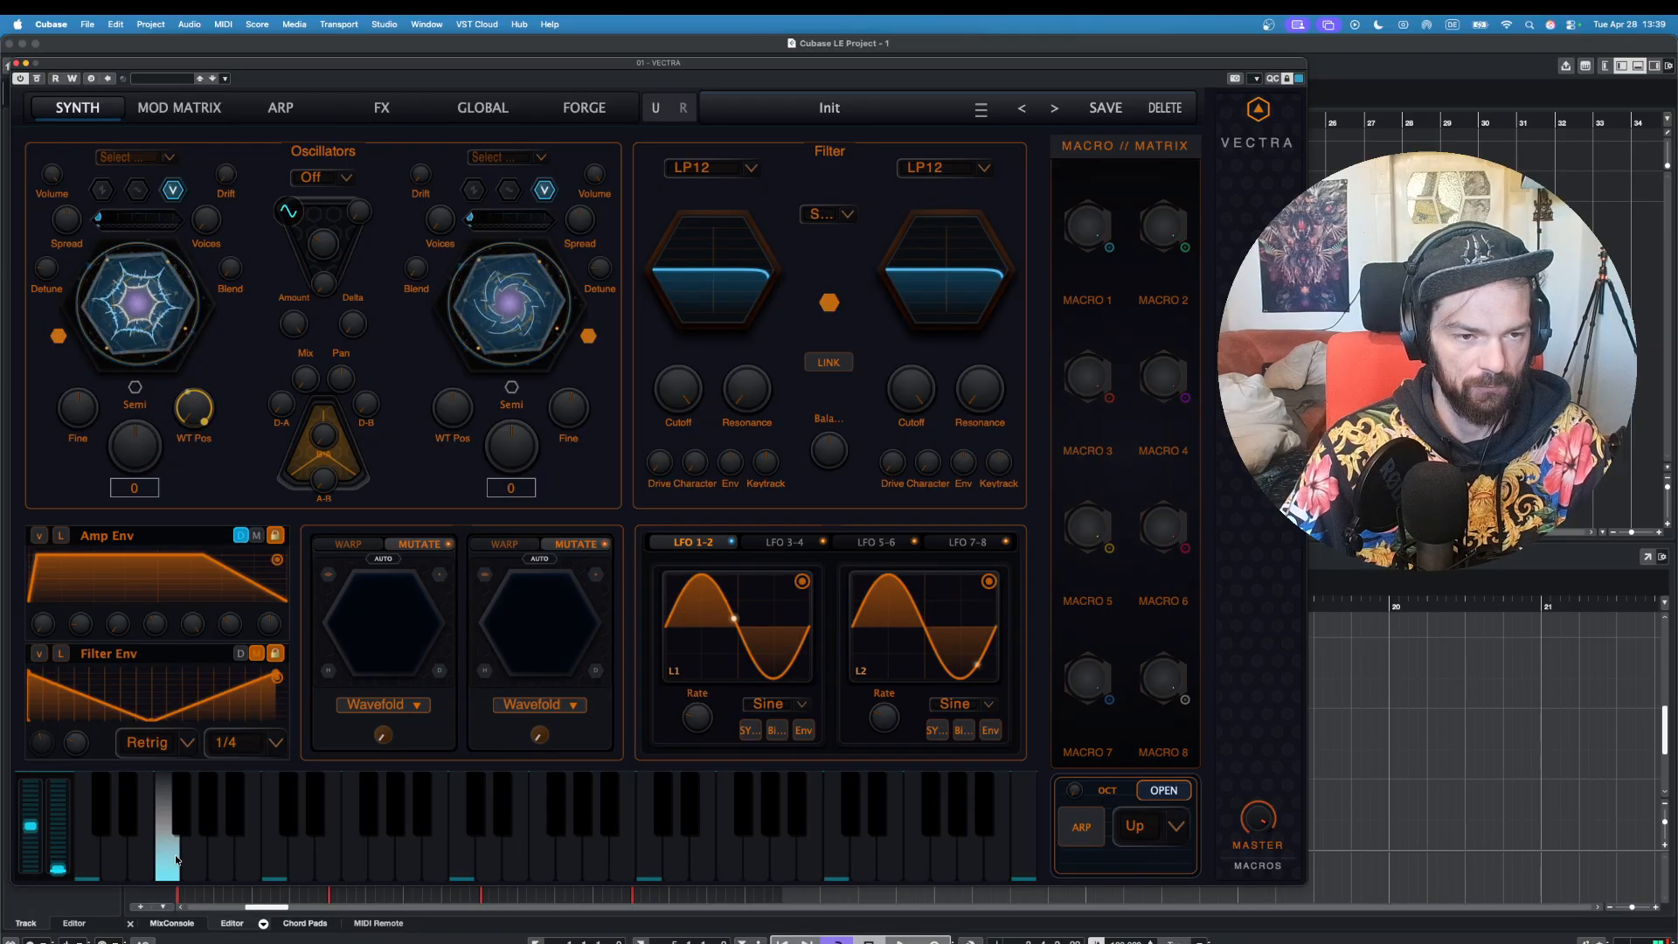
# Step: Try a Filter Env length of 2 Bars, settle on 4 Bars, and audition each setting with a low note
pyautogui.click(245, 743)
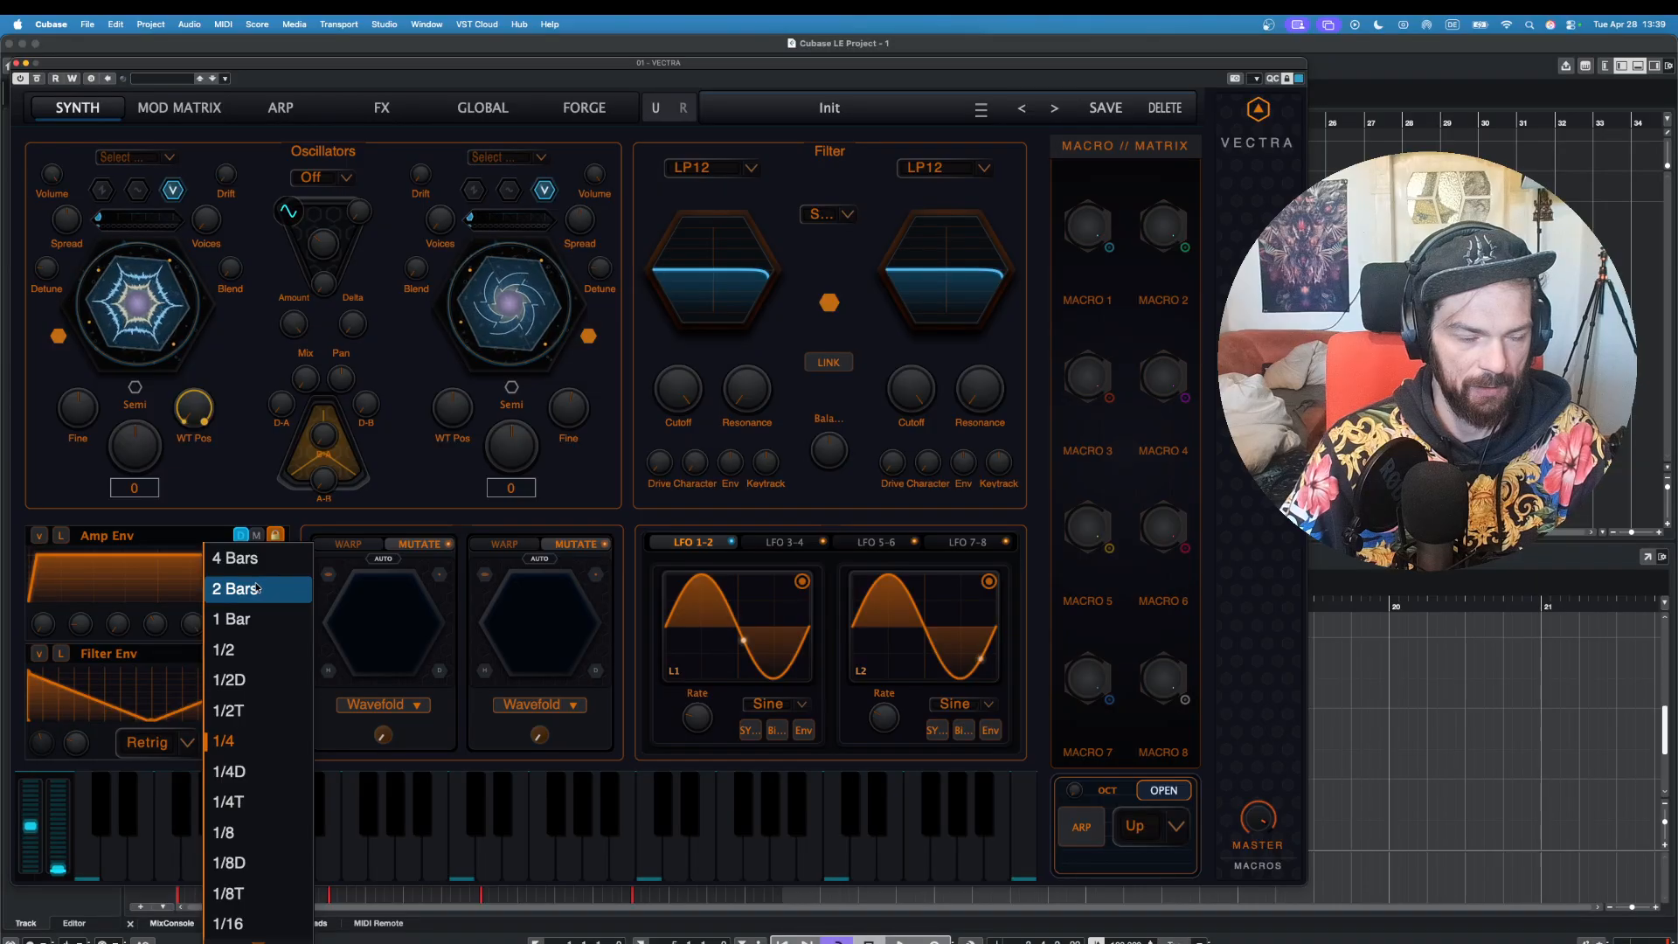
pyautogui.click(256, 588)
pyautogui.click(183, 843)
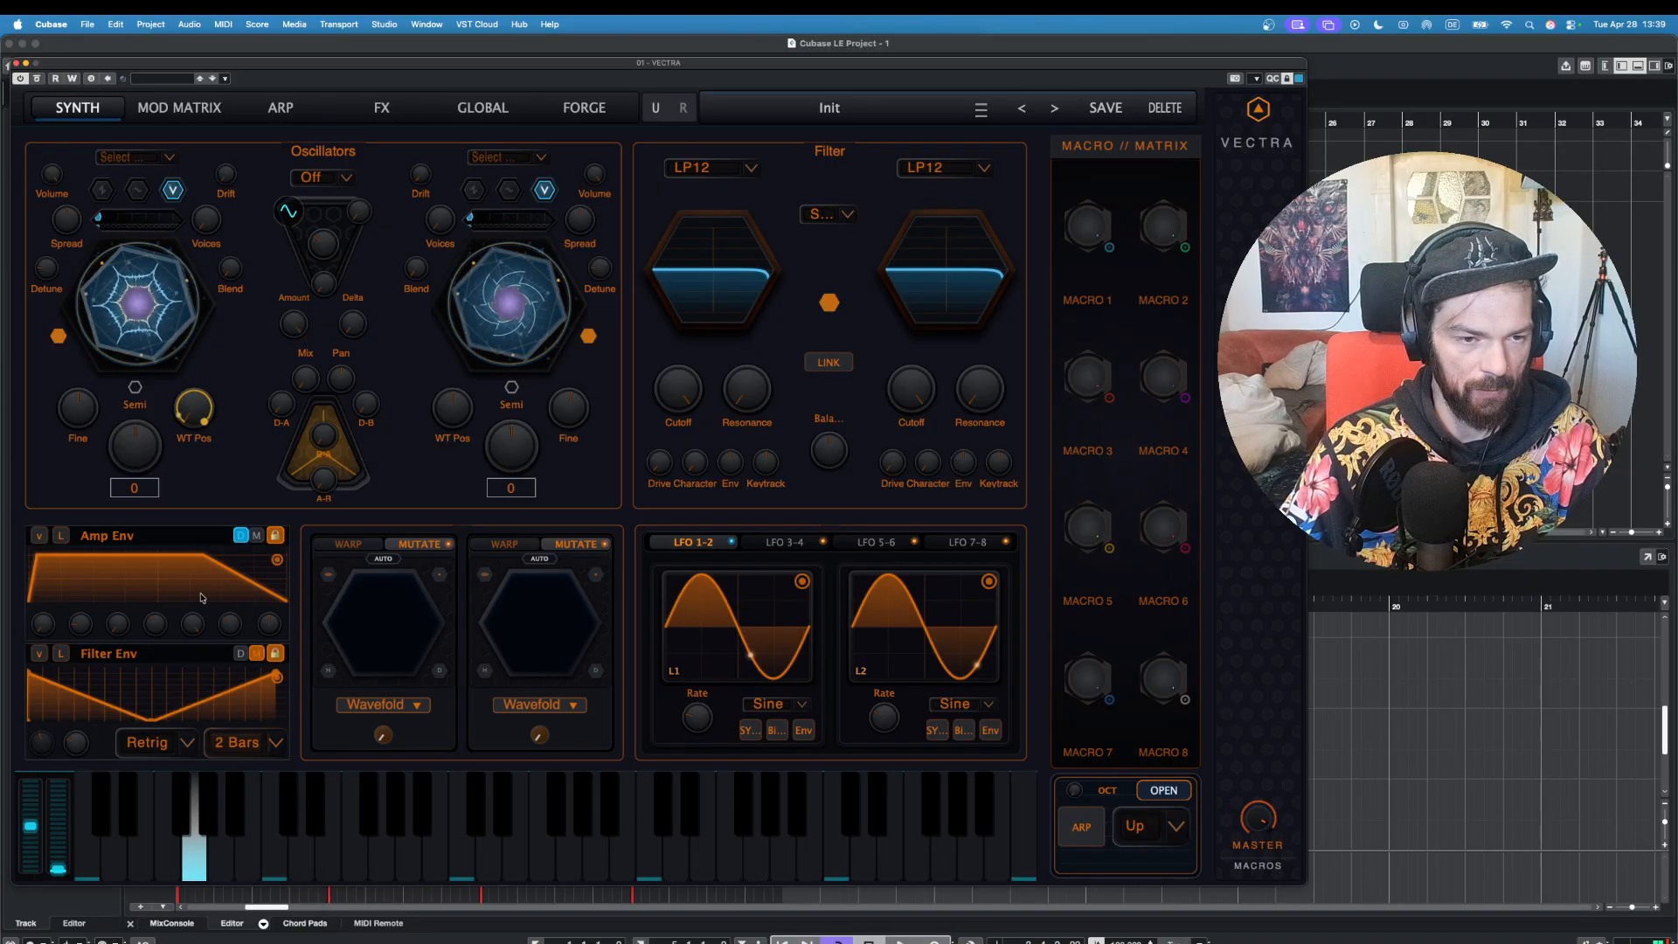
pyautogui.click(244, 742)
pyautogui.click(234, 705)
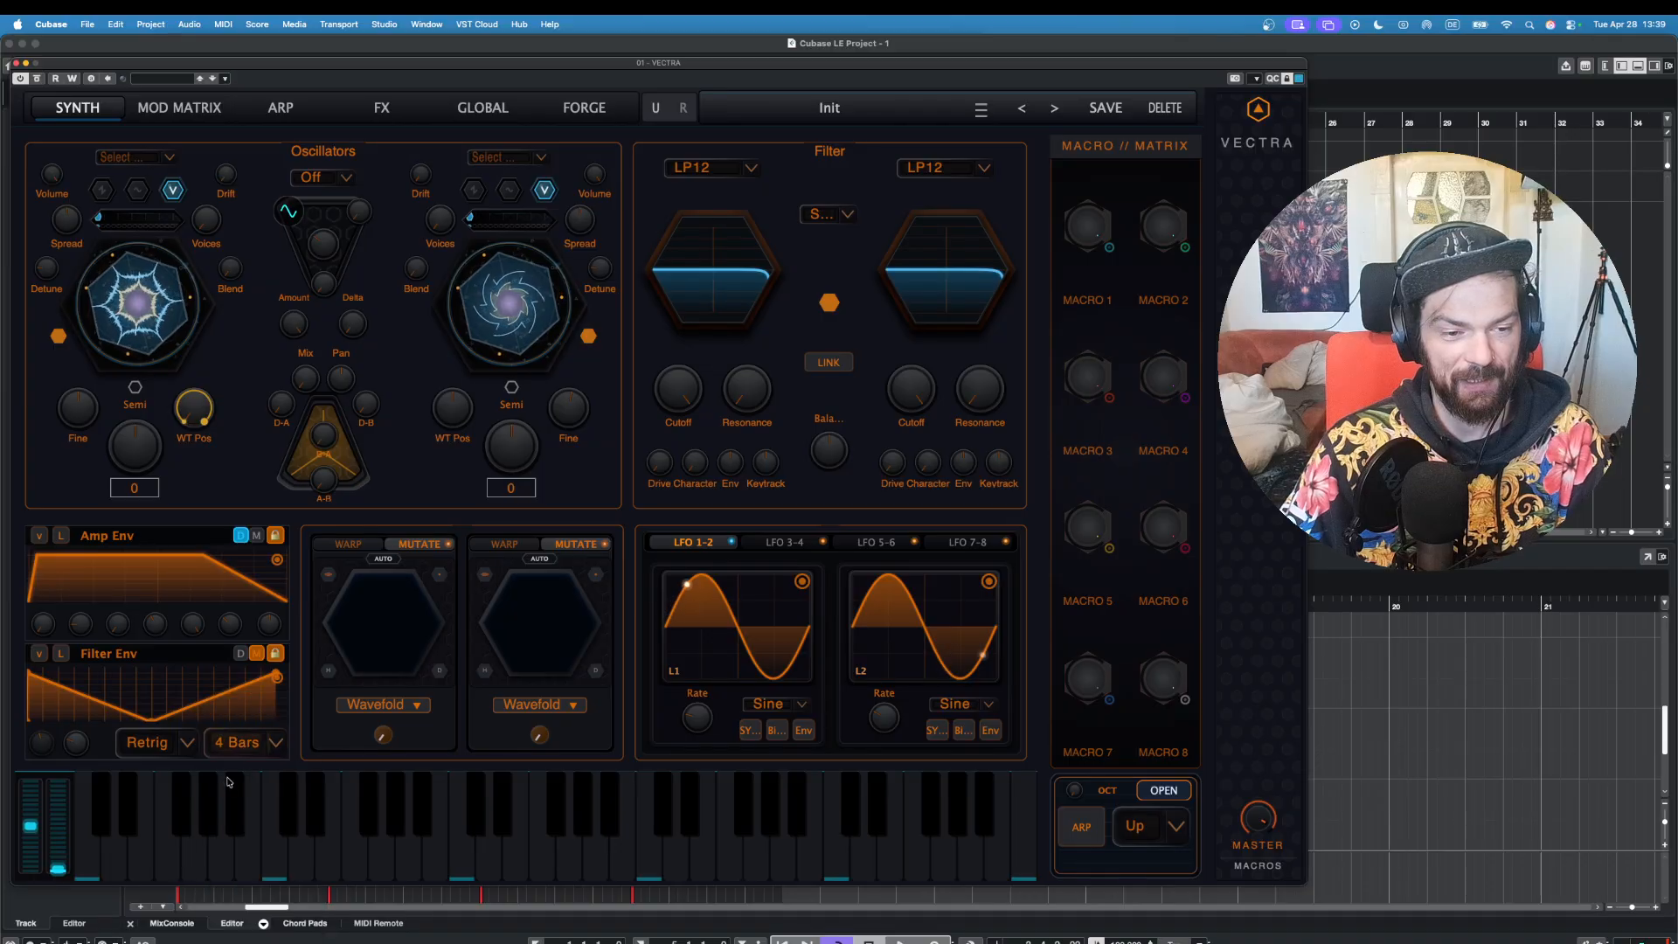
pyautogui.click(179, 847)
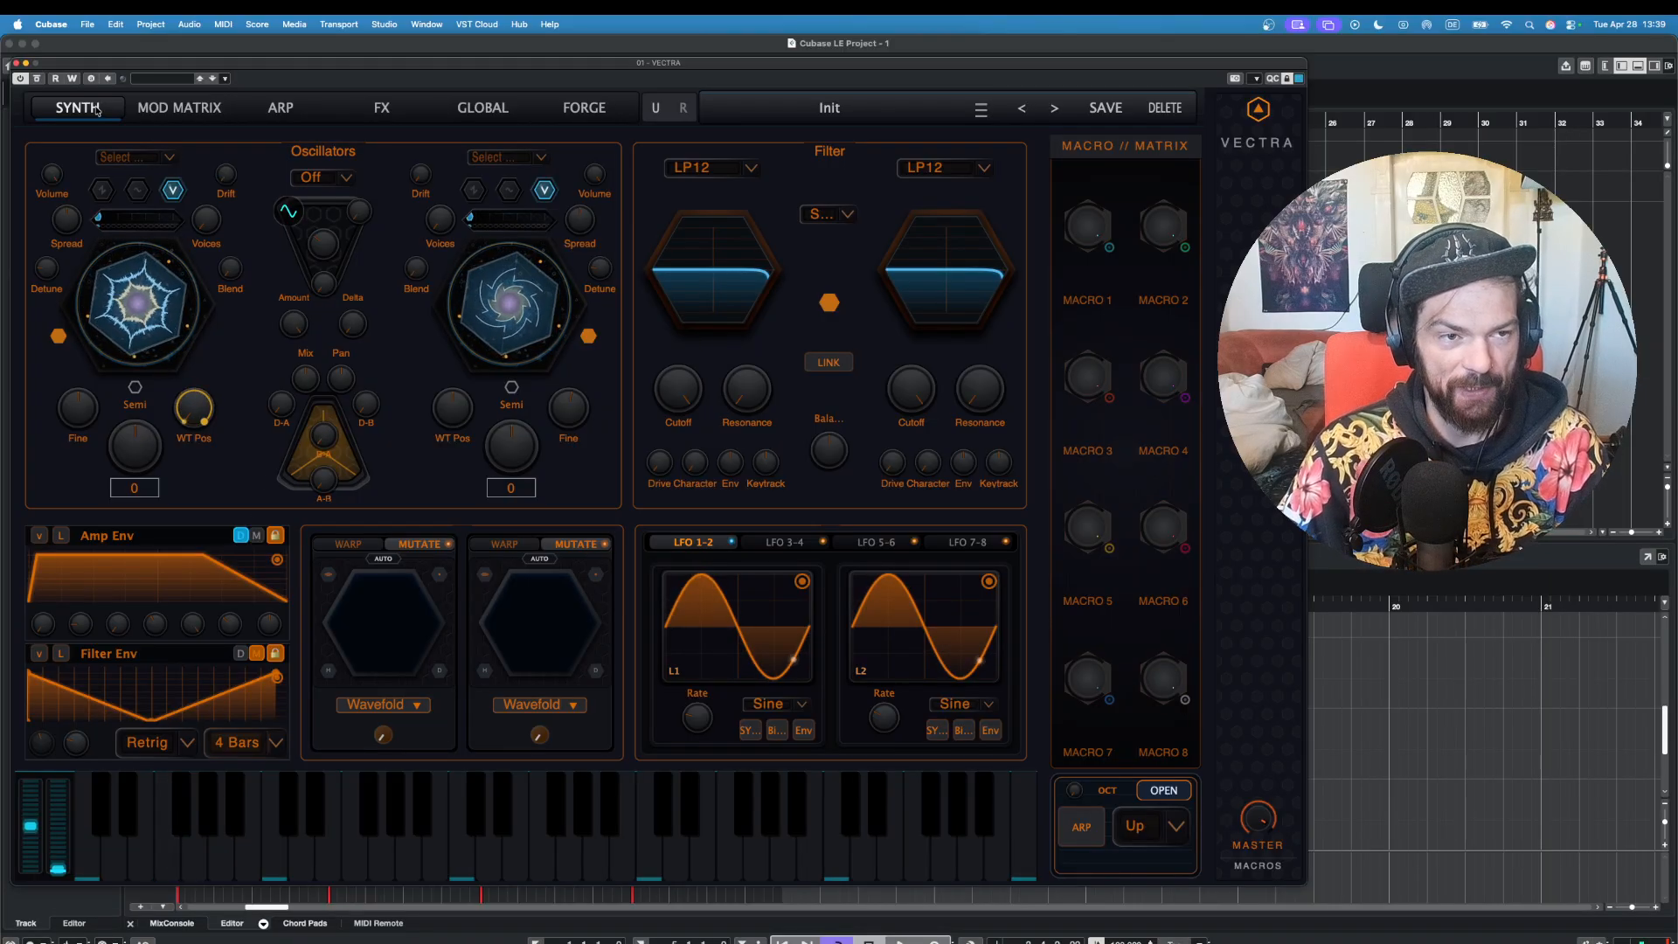
# Step: Return to the Forge page and move the Incubator puck from the first parent's quadrant to the second parent's
pyautogui.click(584, 107)
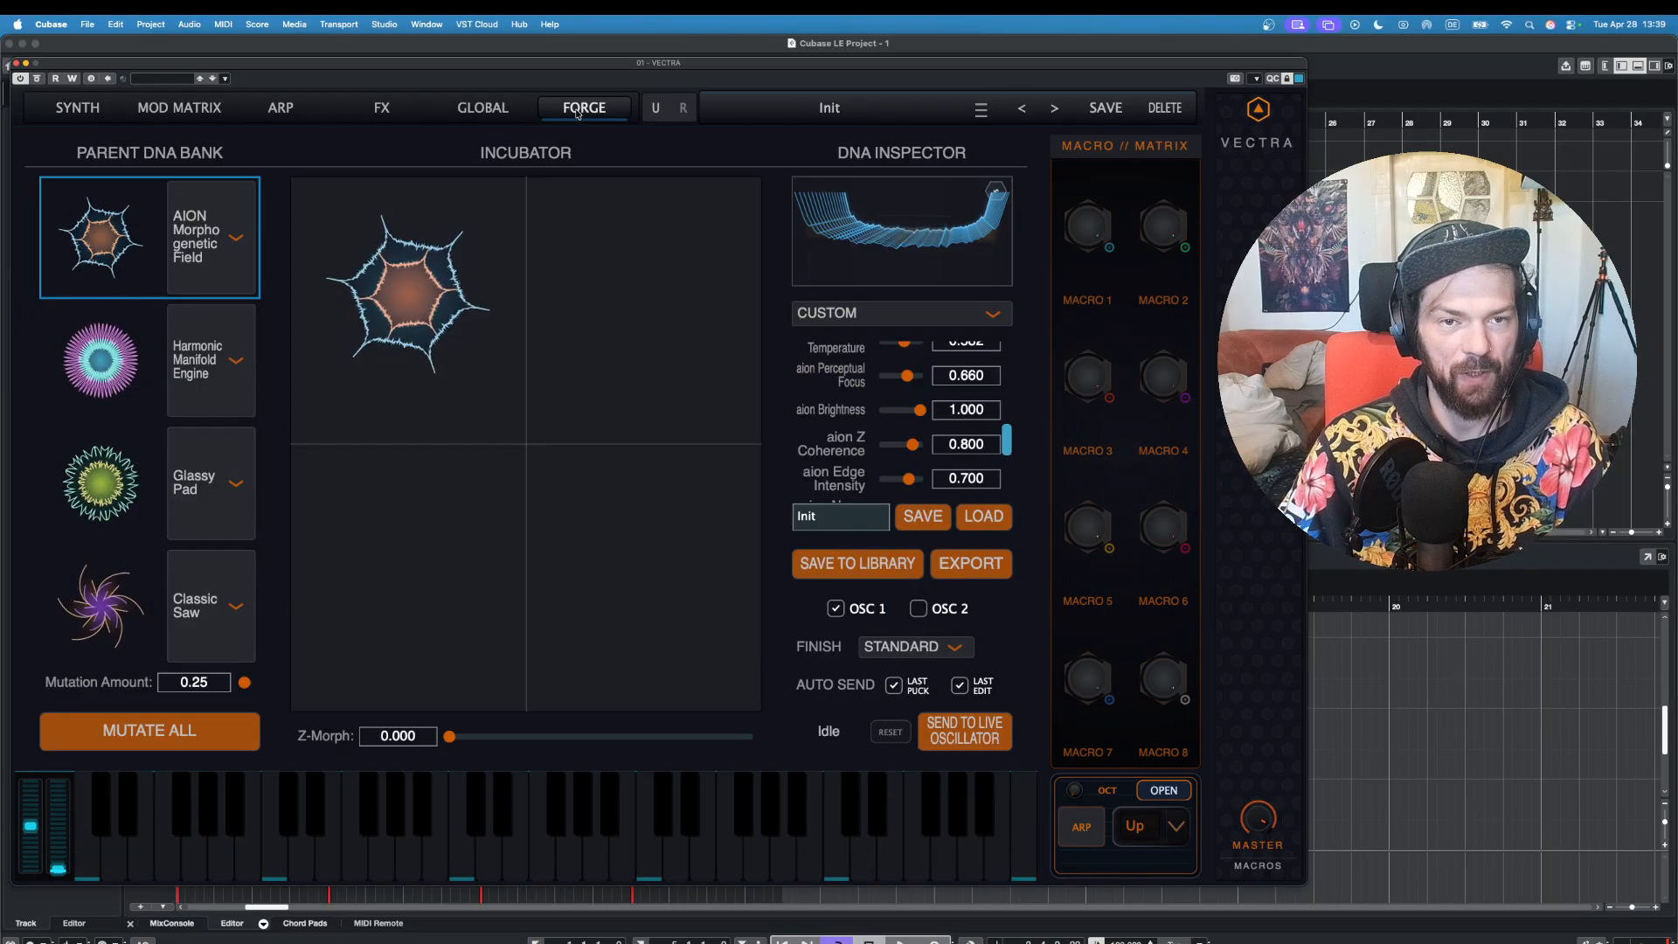
pyautogui.click(38, 113)
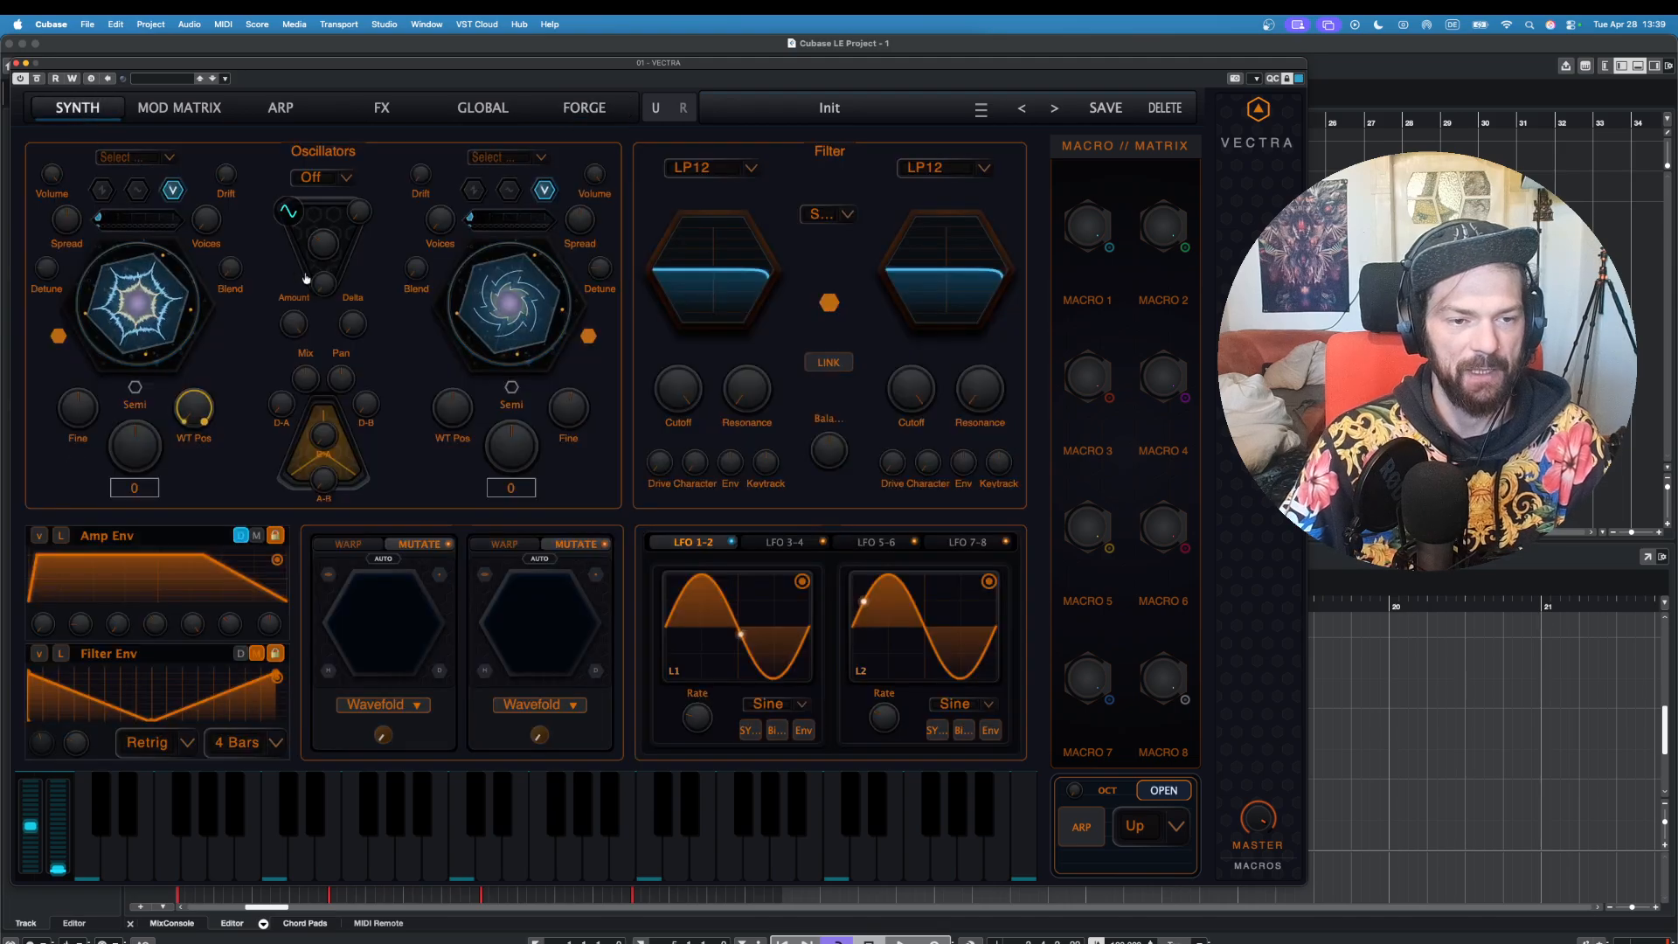
pyautogui.click(584, 107)
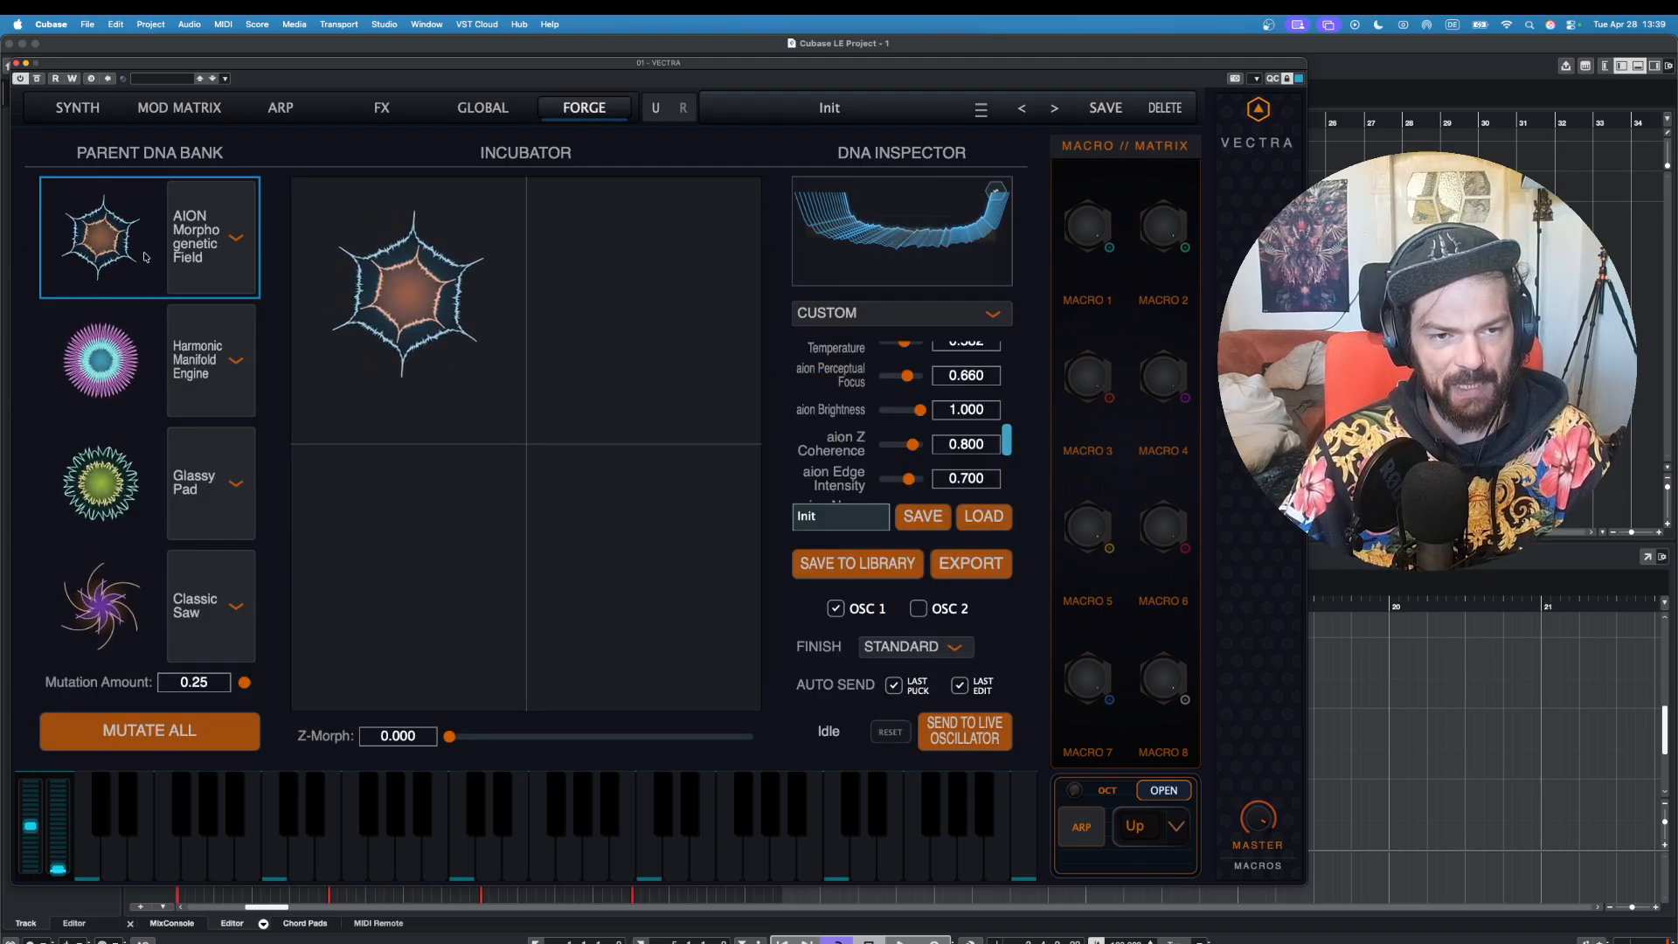
pyautogui.moveTo(379, 348); pyautogui.dragTo(616, 346)
# Step: Replace the Harmonic Manifold Engine parent with AION Morphogenetic Field and load its AION Plasma Crown preset
pyautogui.click(235, 359)
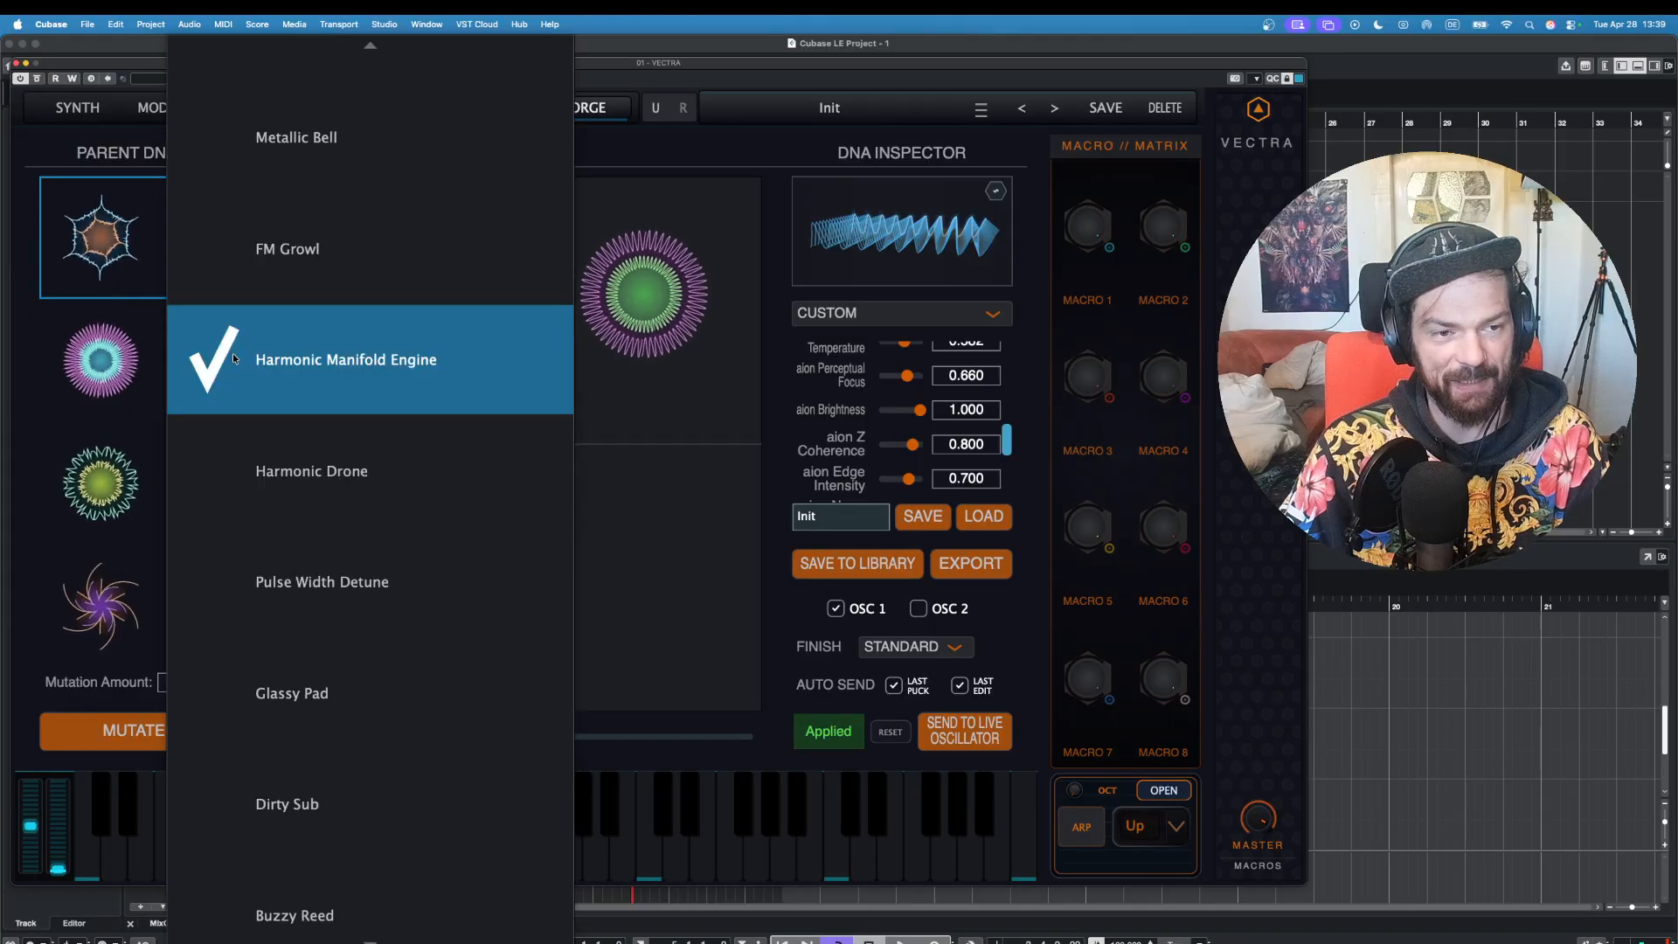
pyautogui.scroll(-10, 367, 874)
pyautogui.click(367, 899)
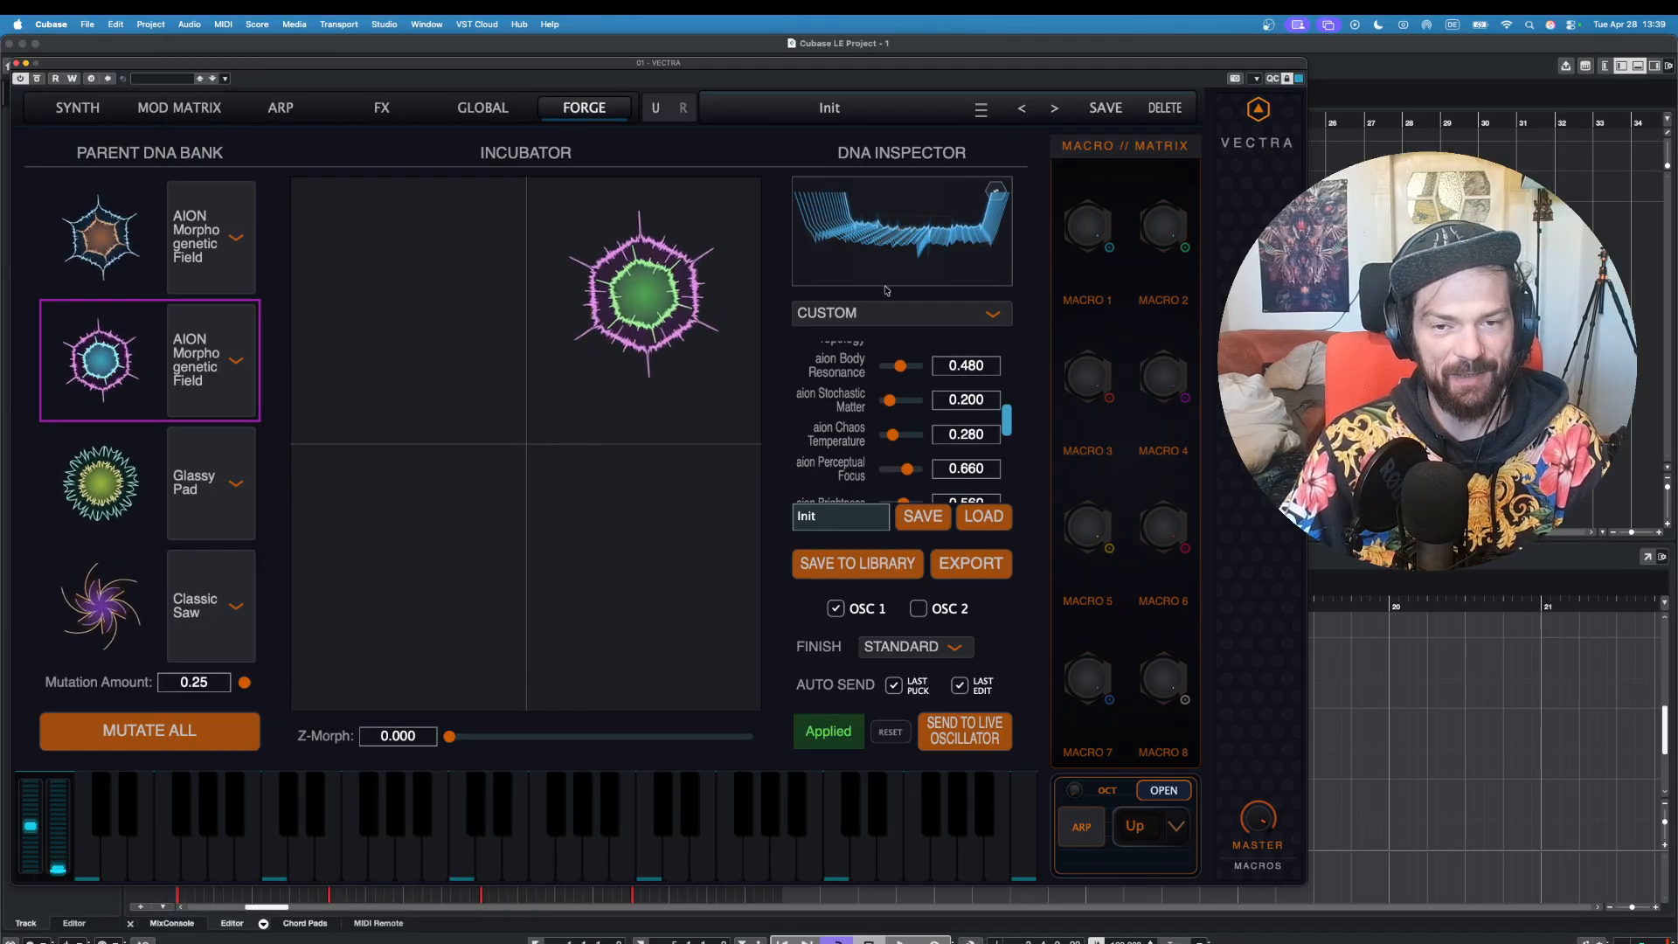
pyautogui.click(903, 323)
pyautogui.click(906, 332)
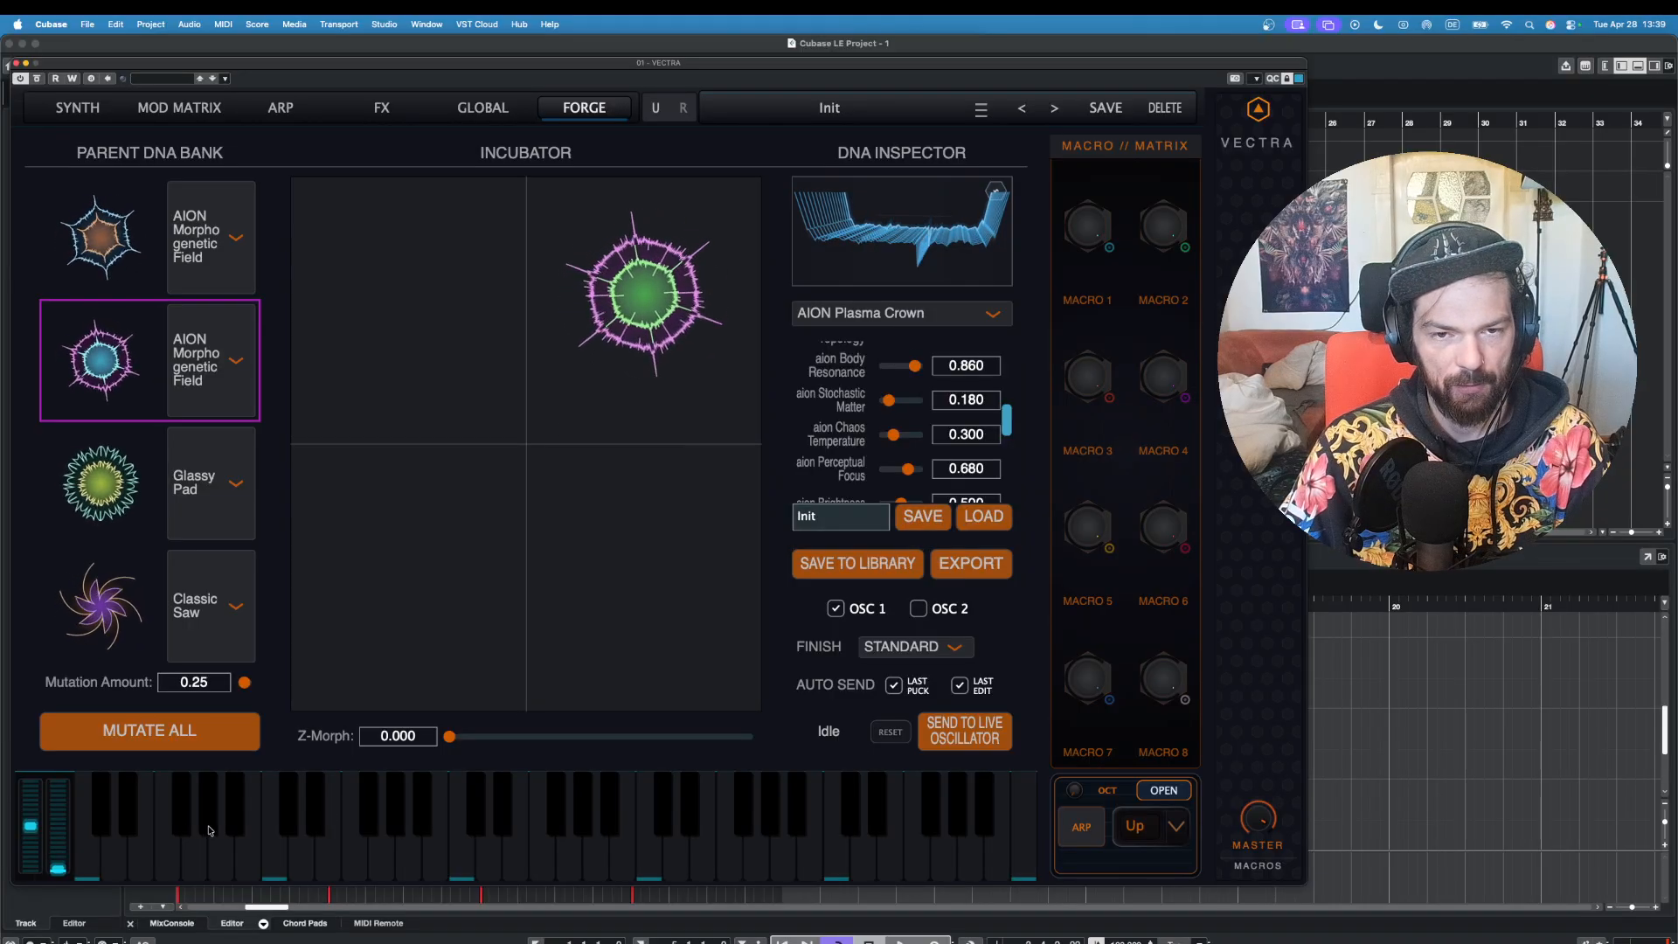
# Step: Target OSC 2 instead of OSC 1, send the second parent's sound to the live oscillator, and audition it with low notes
pyautogui.moveTo(636, 302); pyautogui.dragTo(431, 294)
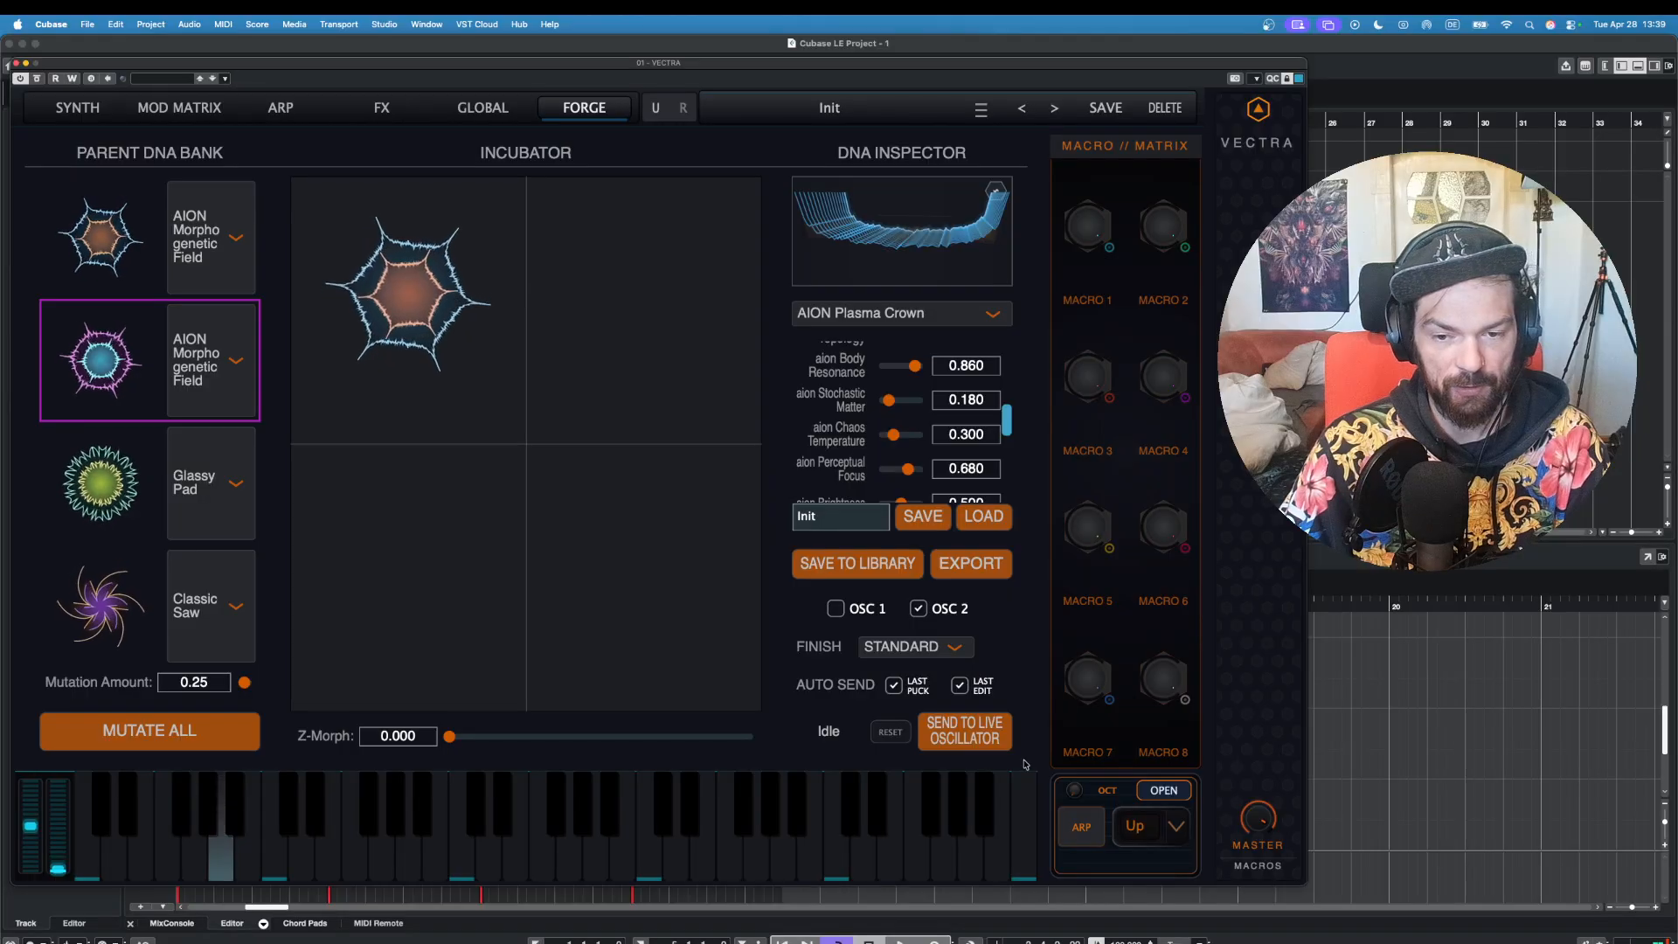
pyautogui.click(983, 740)
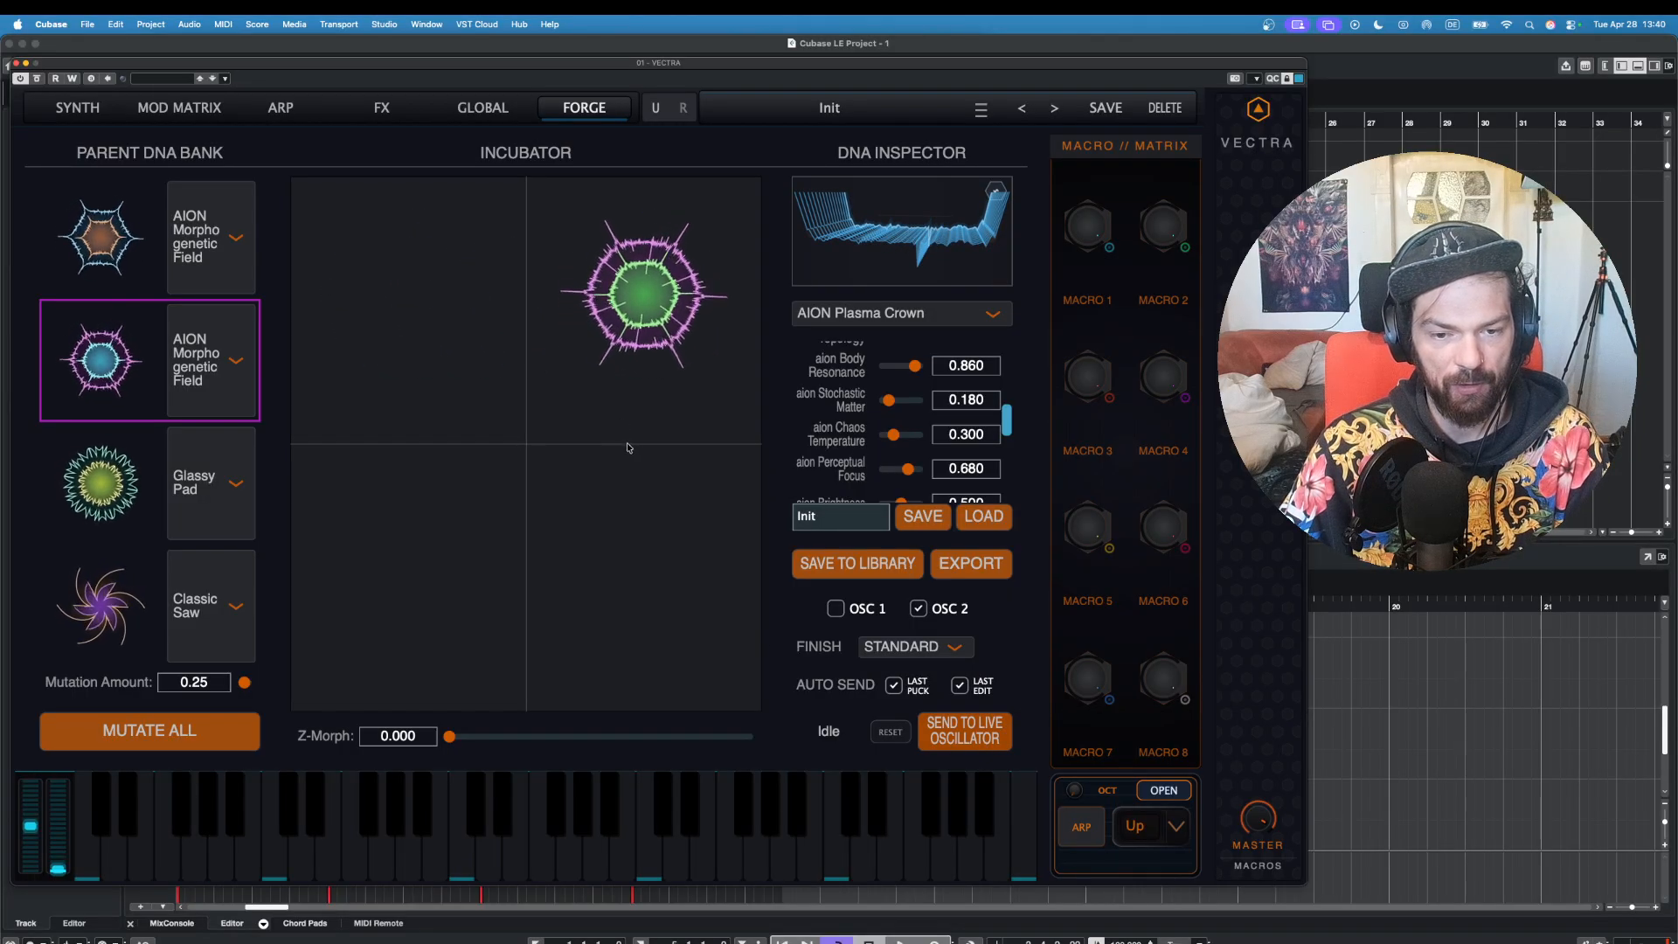
pyautogui.click(165, 861)
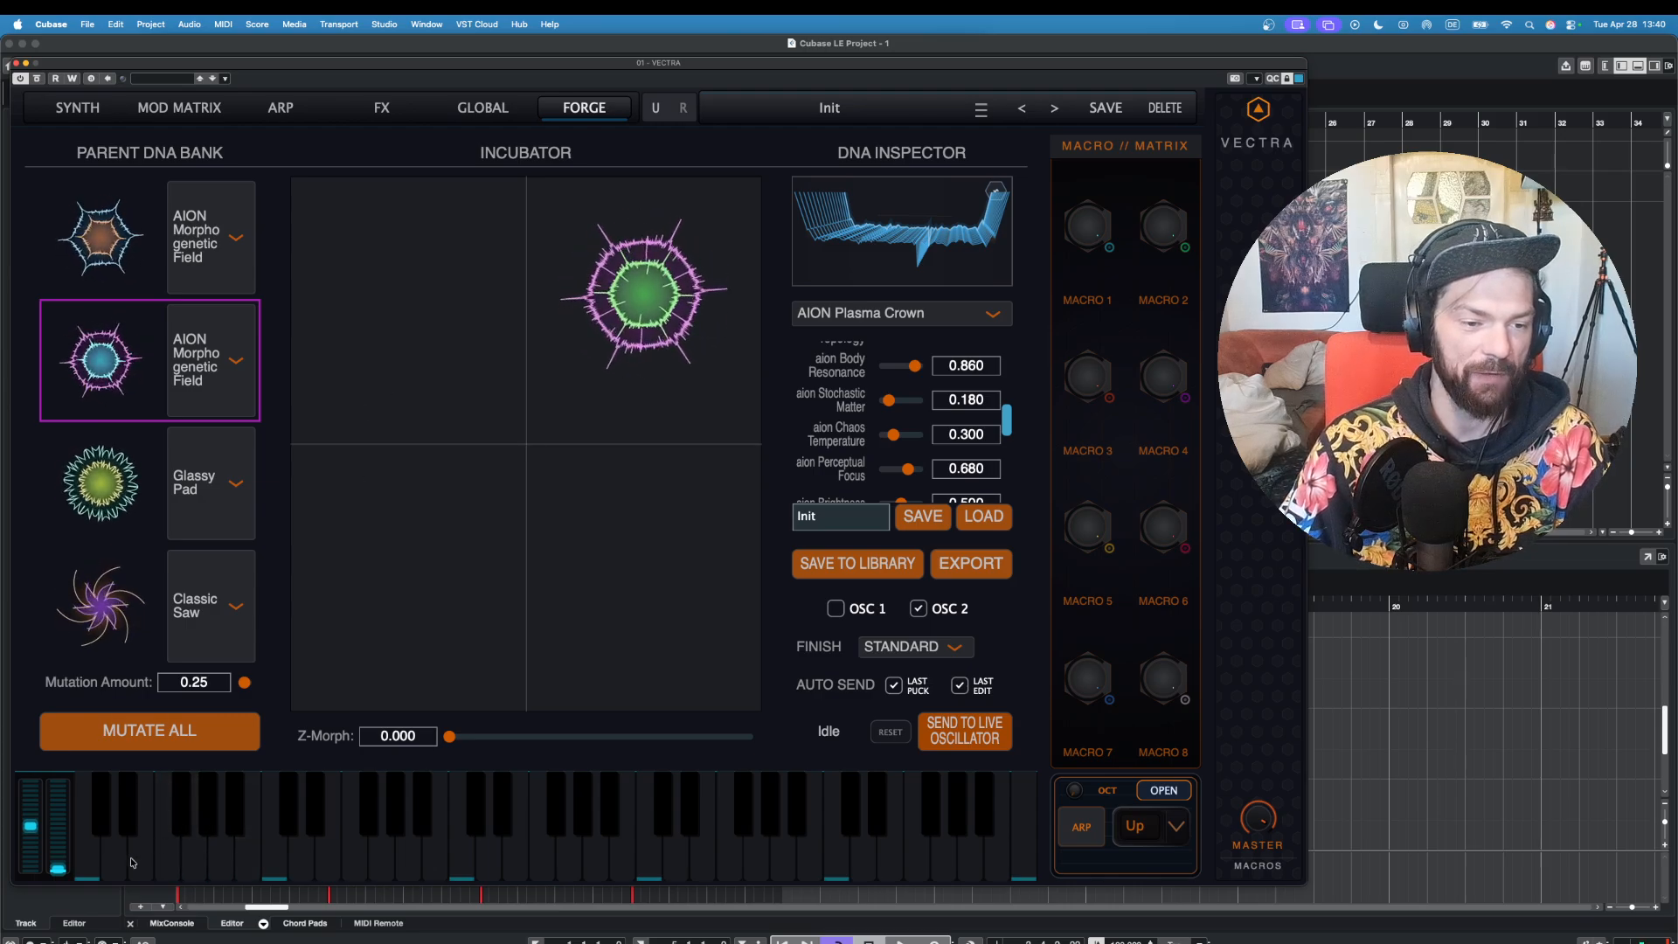
pyautogui.click(134, 864)
pyautogui.click(113, 862)
pyautogui.click(193, 861)
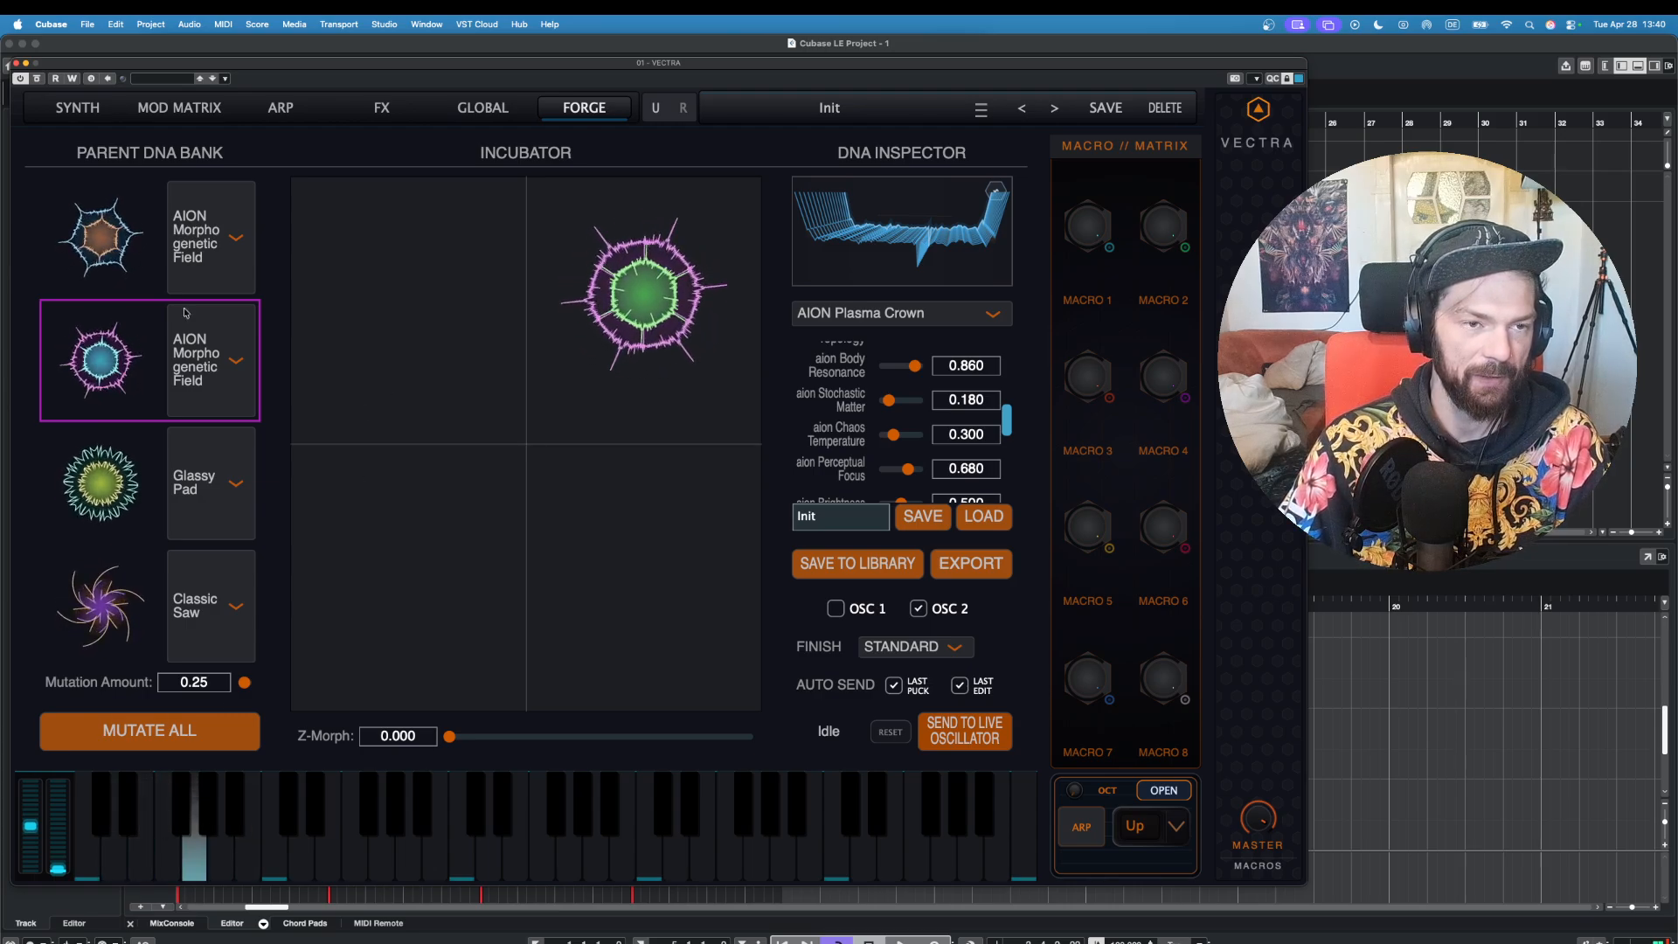
# Step: On the Synth page, raise the slider between oscillator 1's Spread and Voices knobs to its midpoint and audition with low notes
pyautogui.click(77, 109)
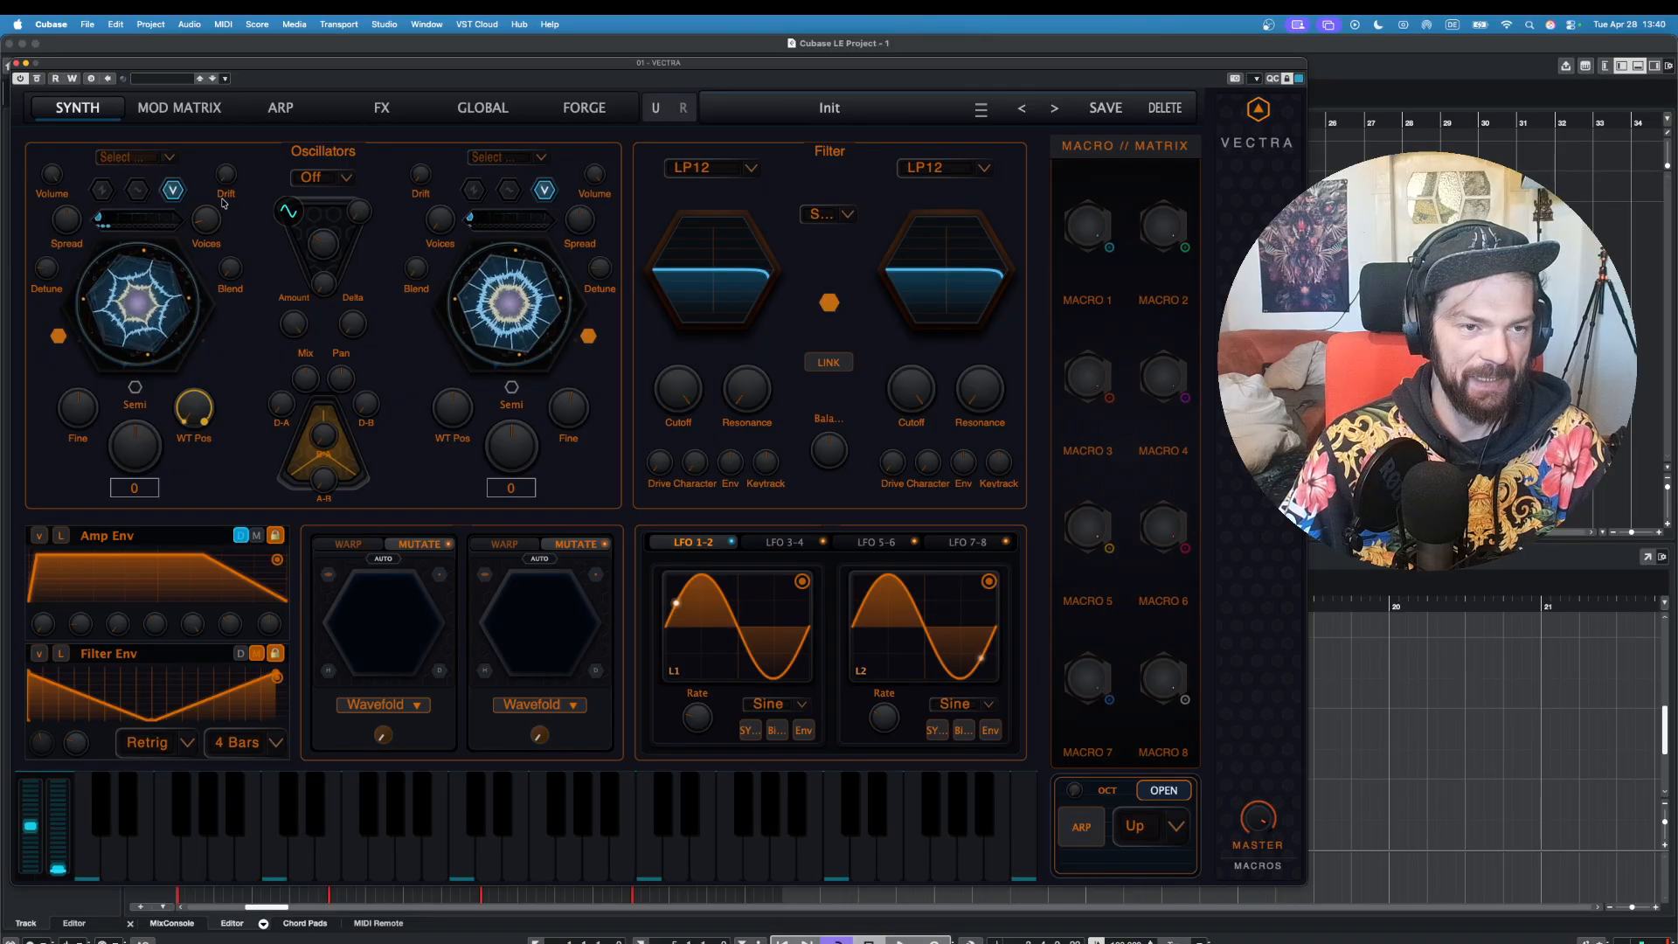
pyautogui.click(168, 860)
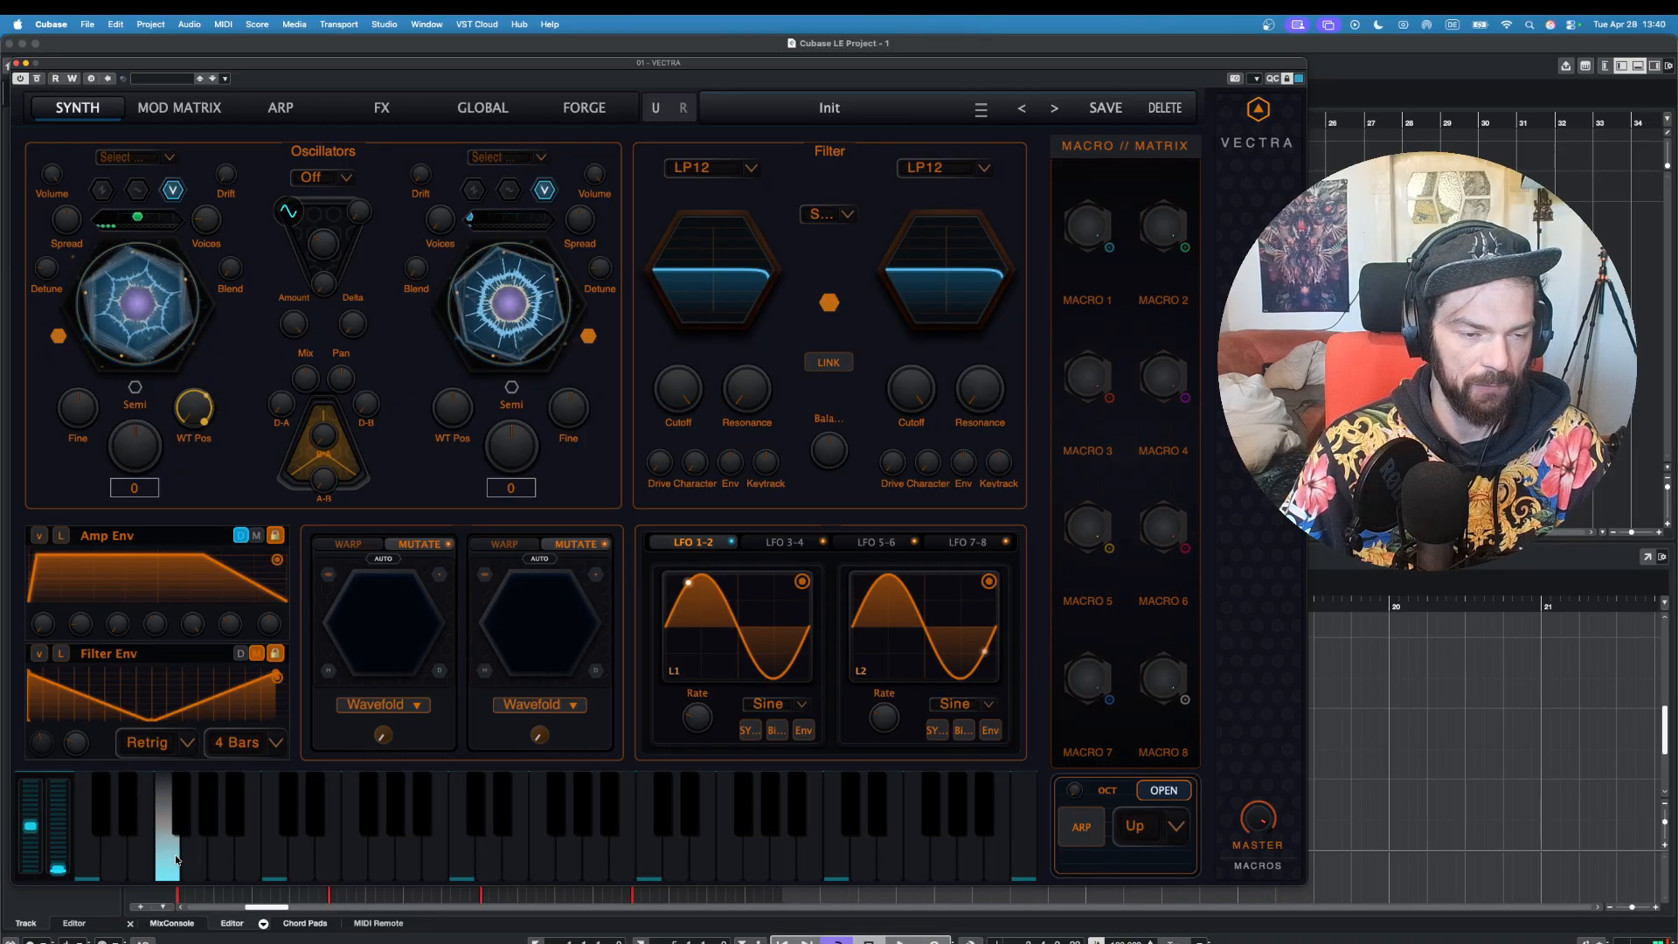
pyautogui.click(143, 856)
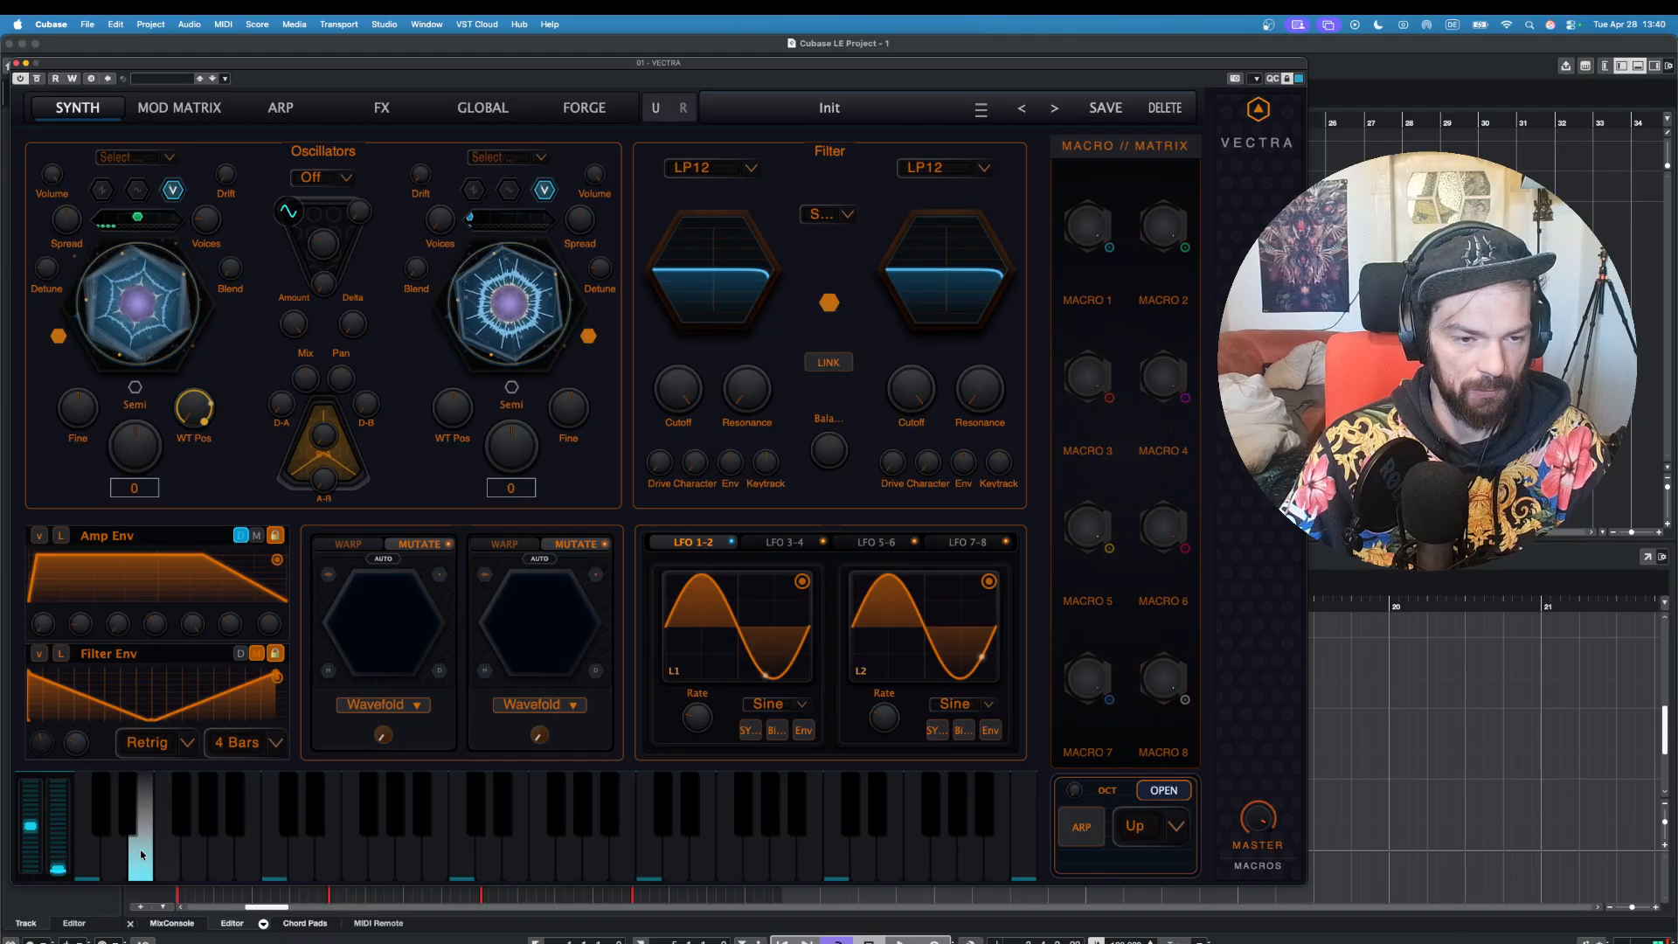
# Step: Lengthen the Amp Env release and audition the two-oscillator sound with a series of low notes
pyautogui.moveTo(230, 624); pyautogui.dragTo(233, 607)
pyautogui.click(168, 856)
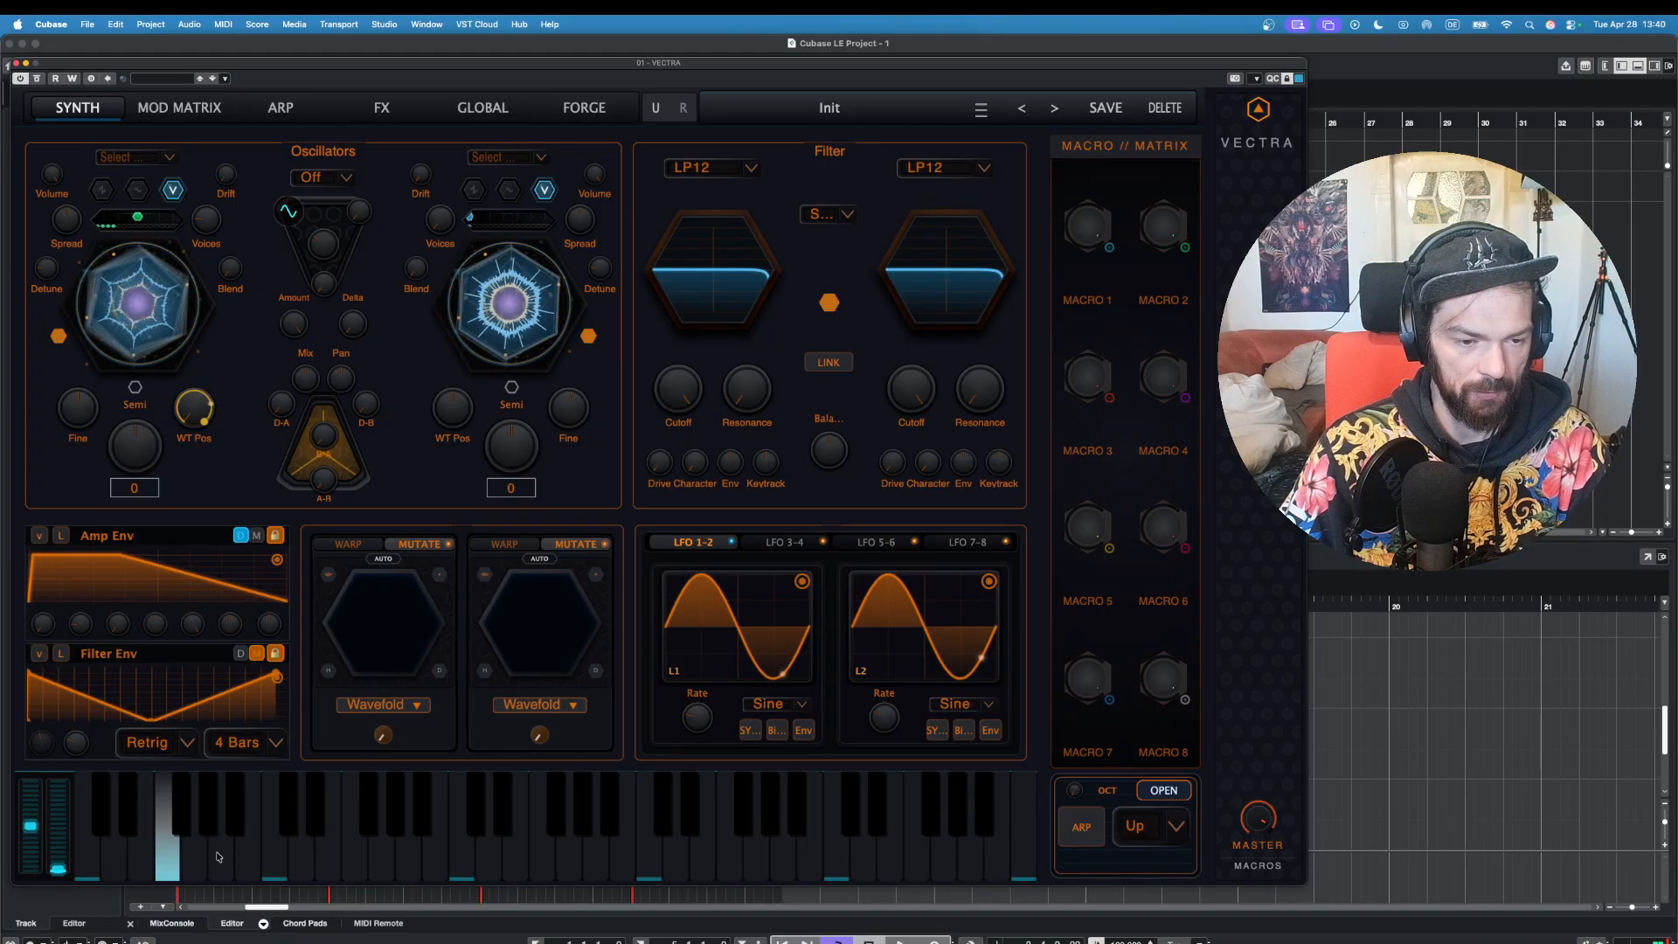
pyautogui.click(218, 858)
pyautogui.click(184, 850)
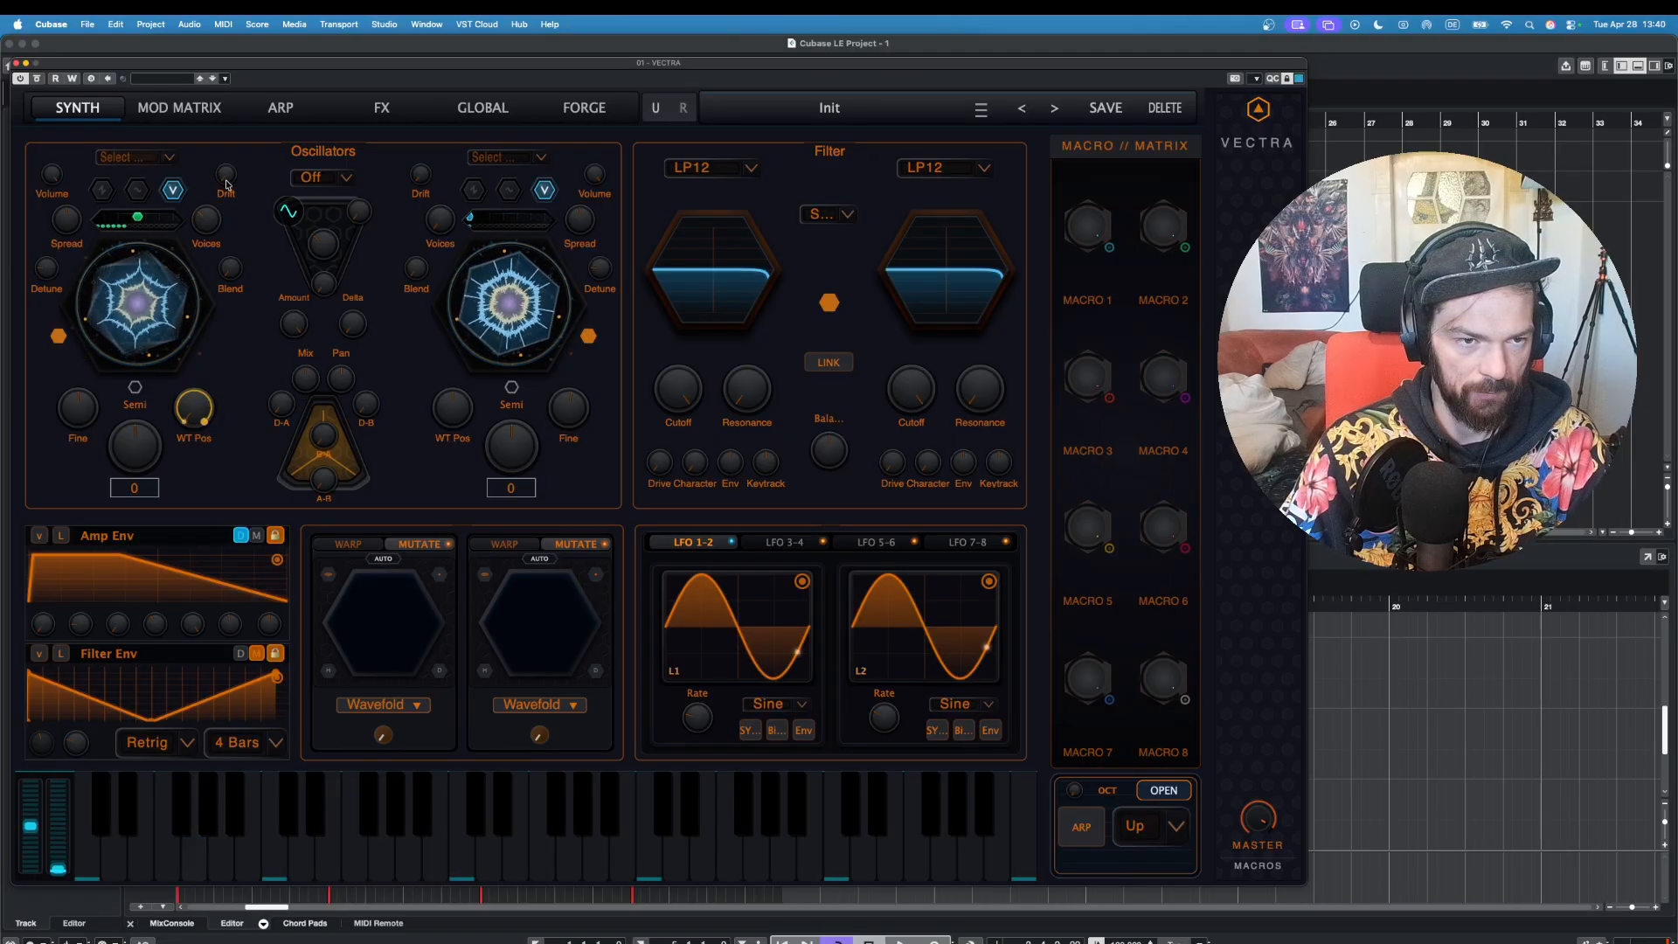
pyautogui.click(128, 804)
pyautogui.click(157, 838)
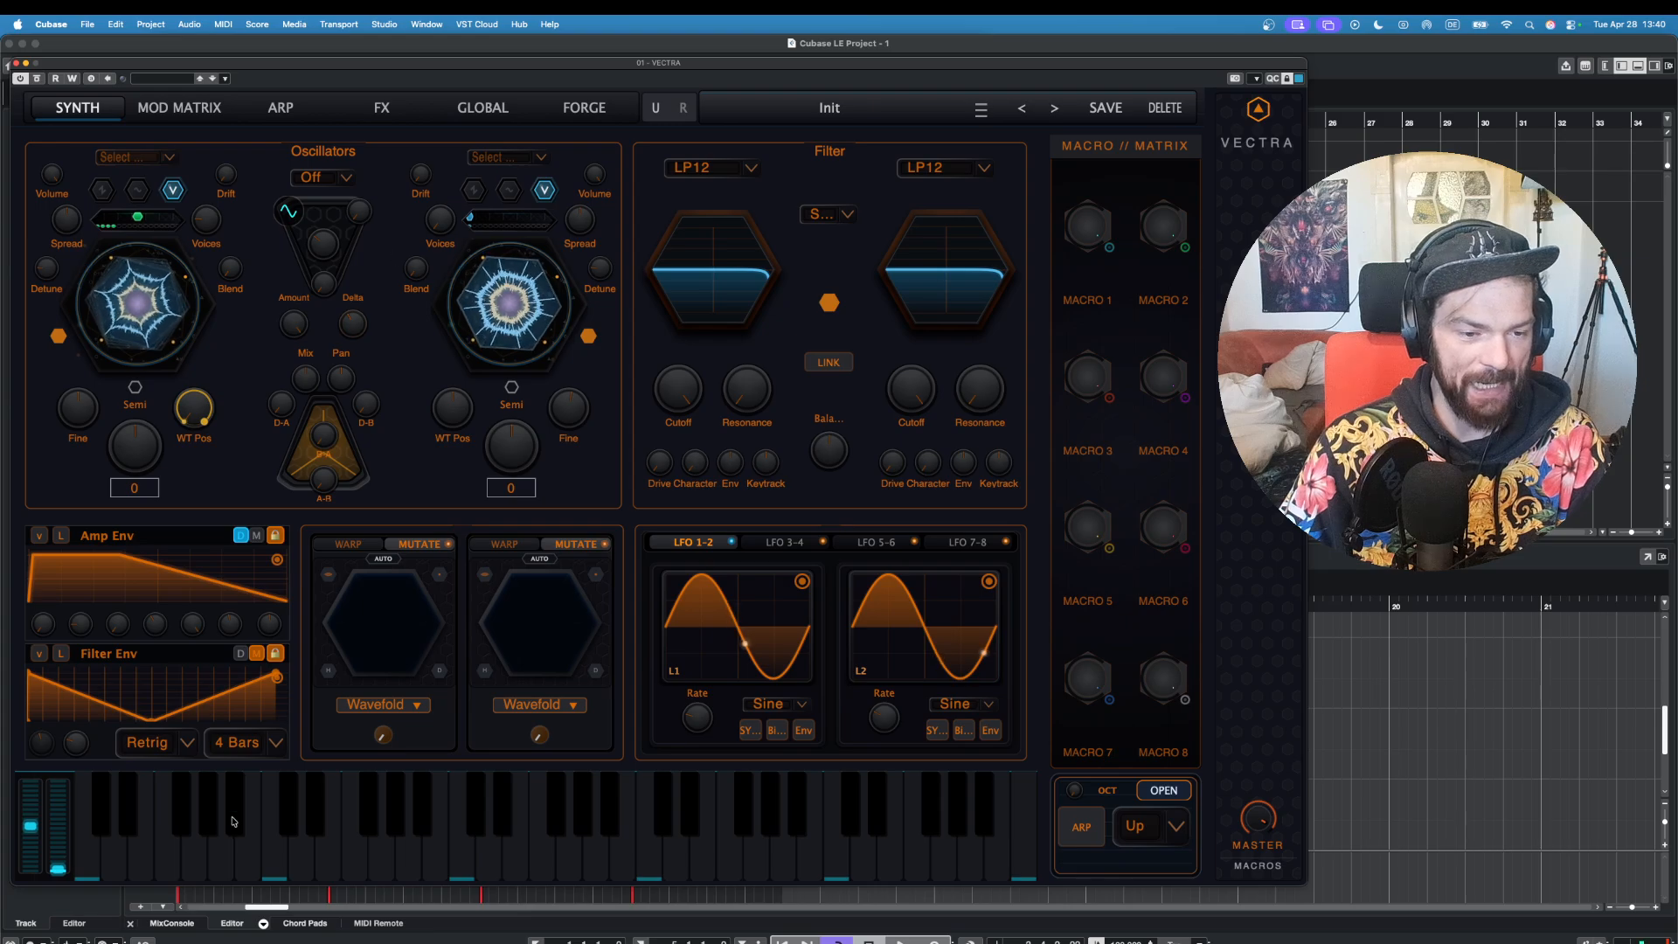
pyautogui.click(194, 847)
pyautogui.click(115, 848)
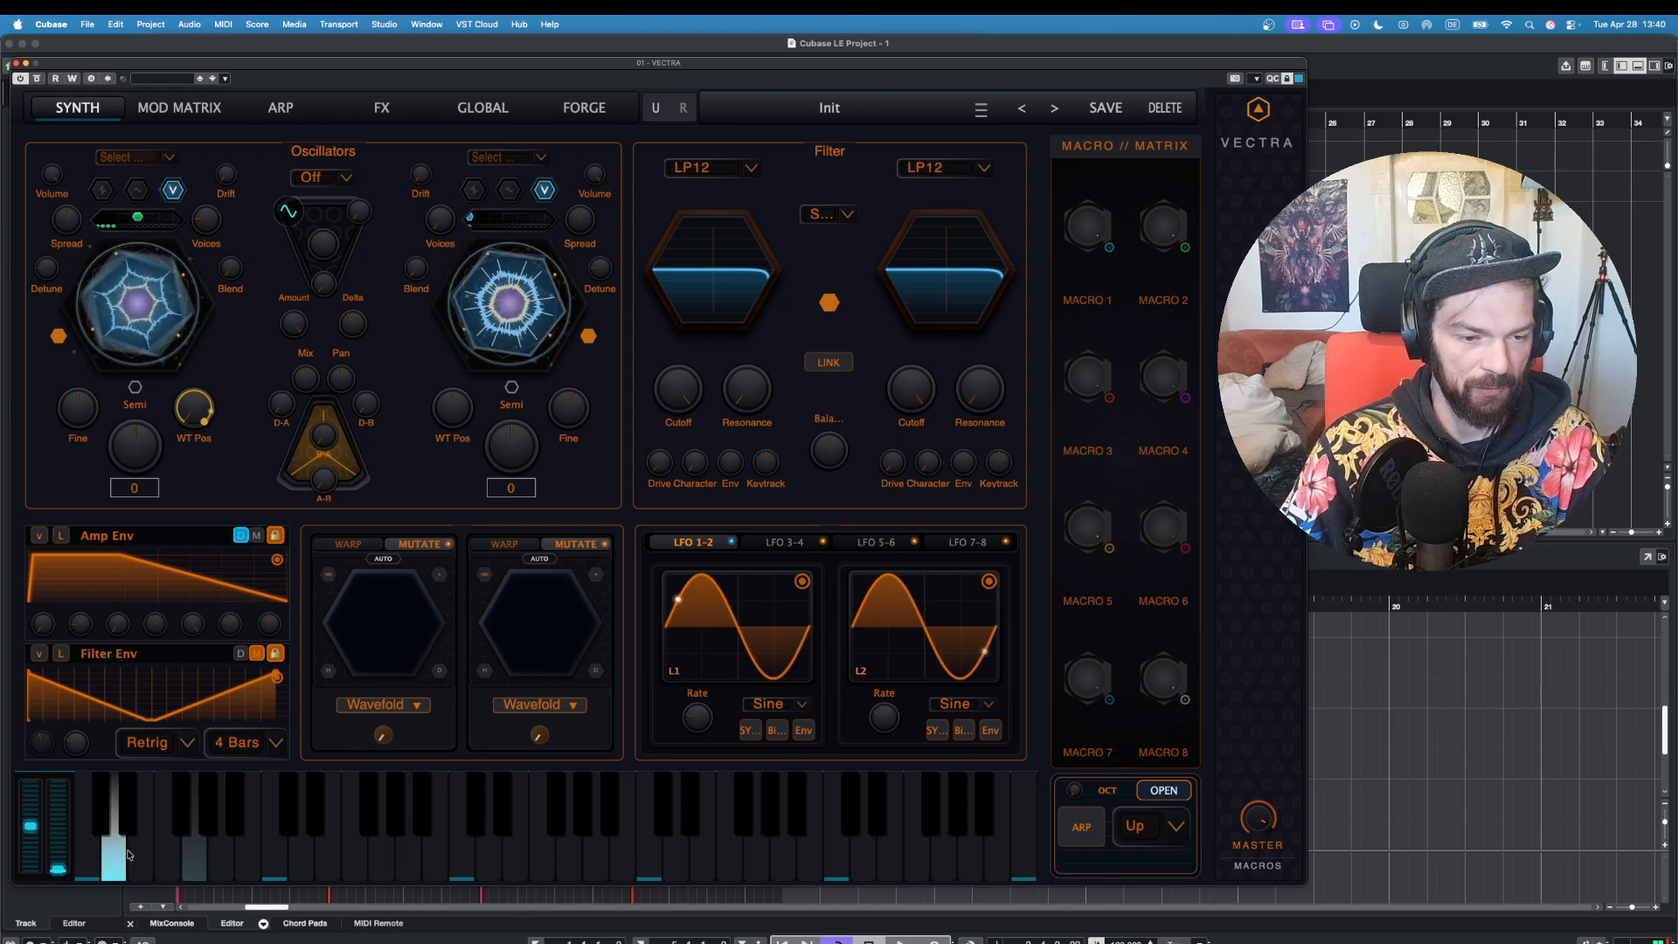
pyautogui.click(164, 849)
pyautogui.click(123, 859)
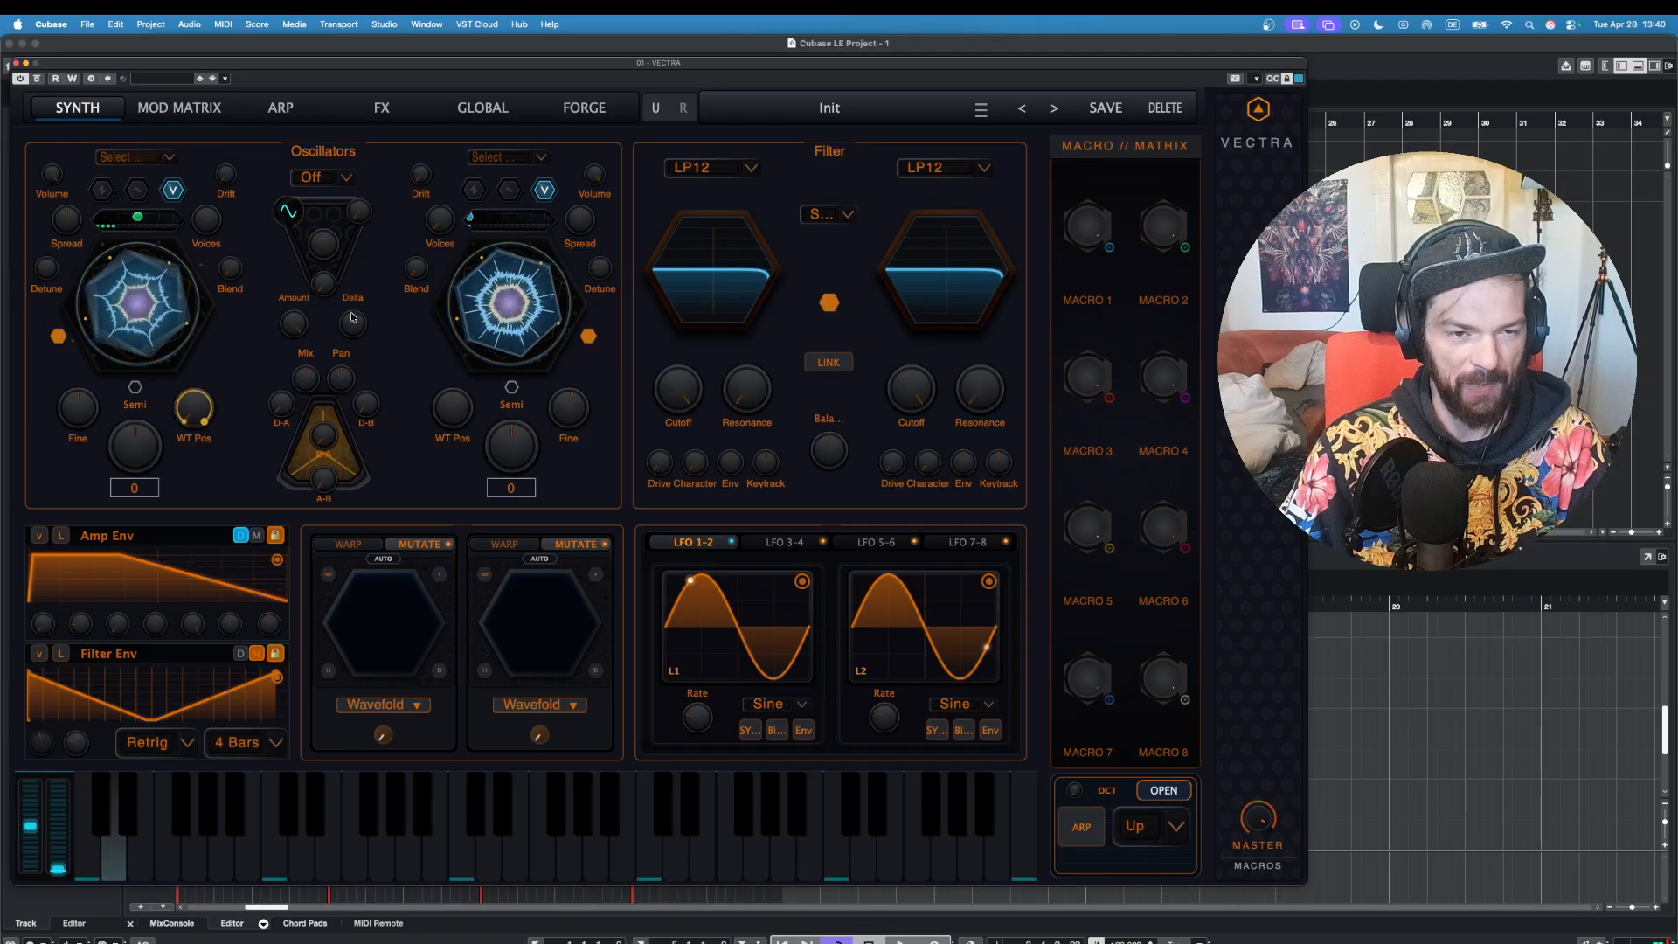
# Step: Modulate the oscillators' Delta knob with LFO 2 in bipolar mode, set the LFO 2 Rate to 0.75, and audition with low notes
pyautogui.click(150, 840)
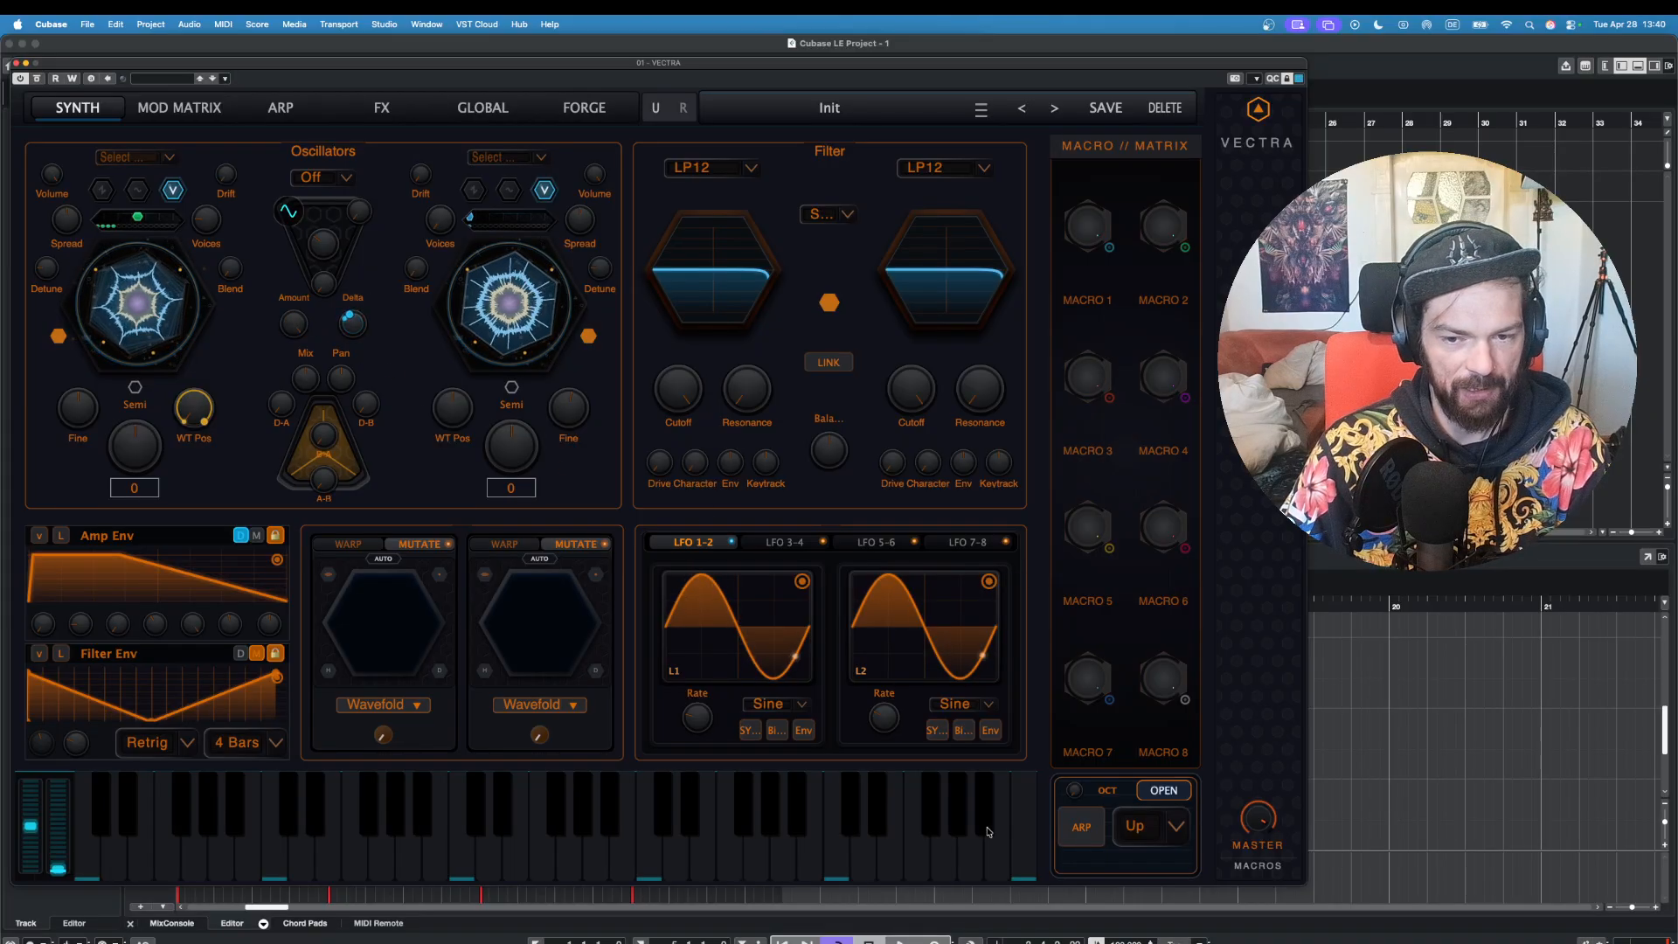
pyautogui.click(964, 739)
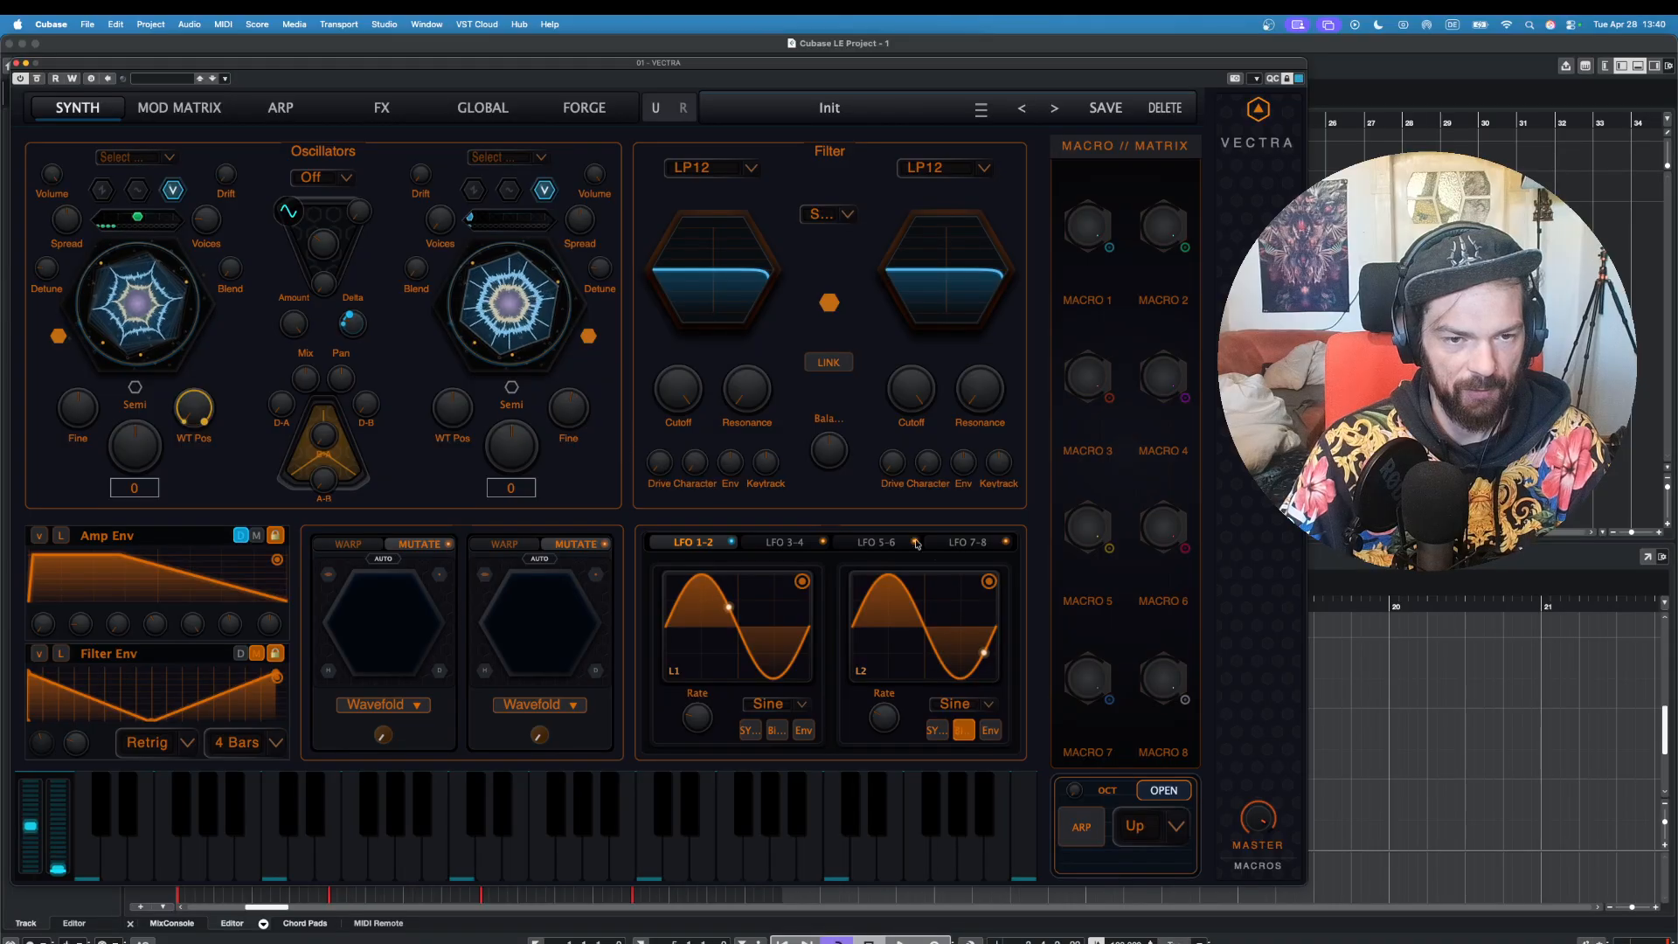
pyautogui.moveTo(889, 730)
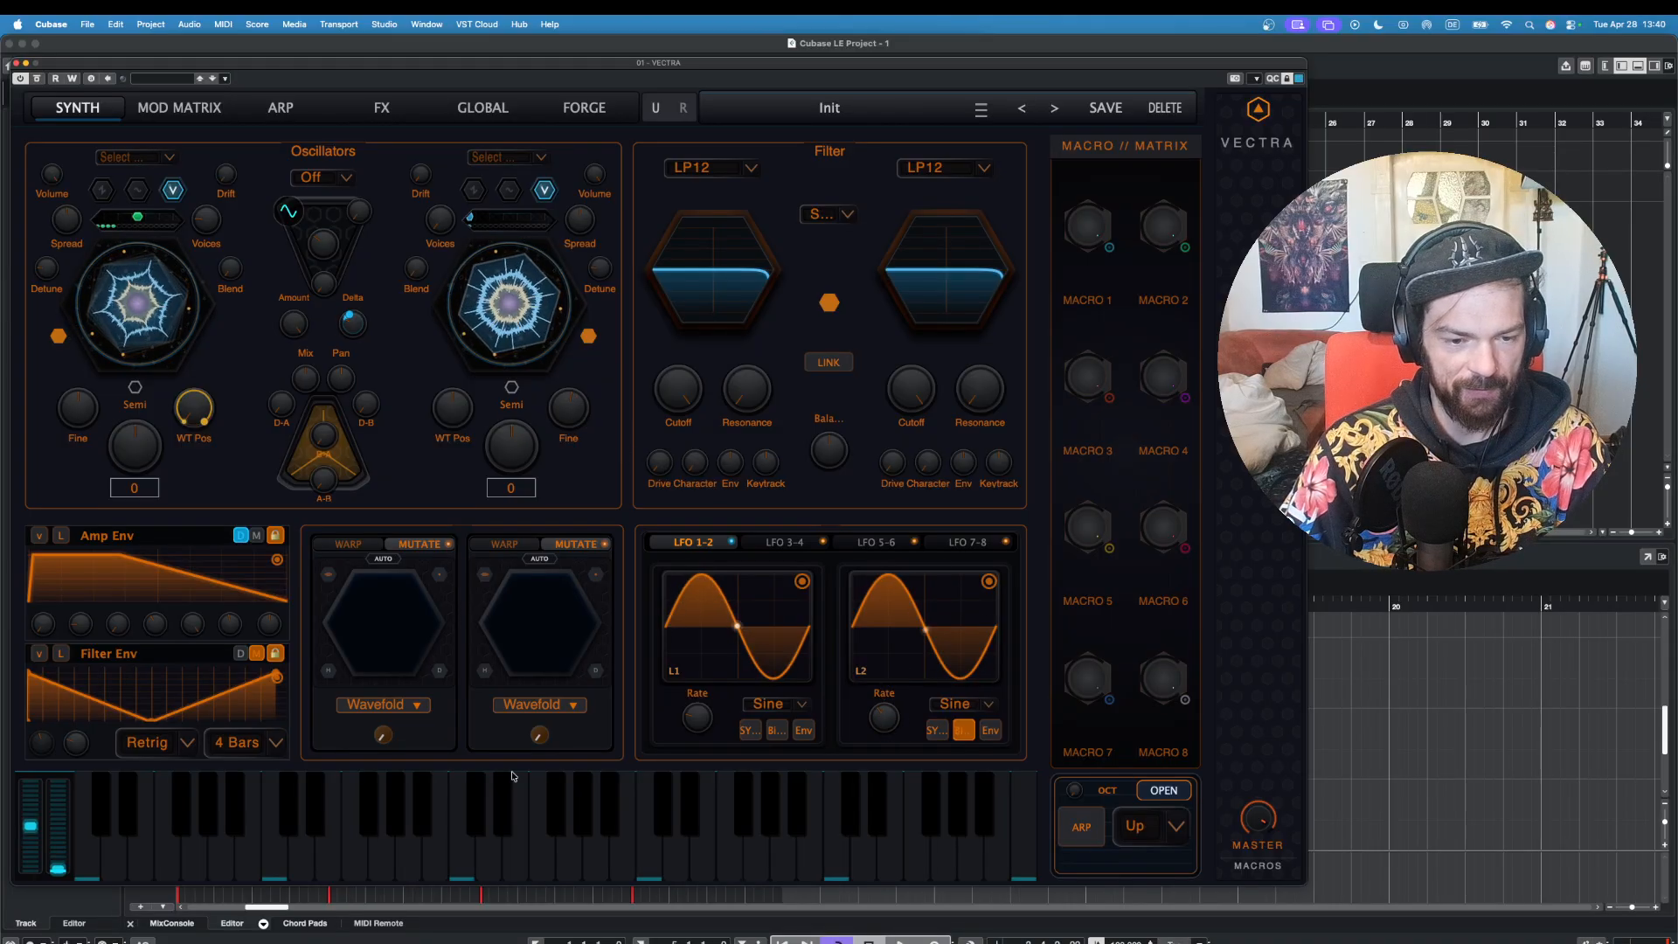
pyautogui.click(194, 848)
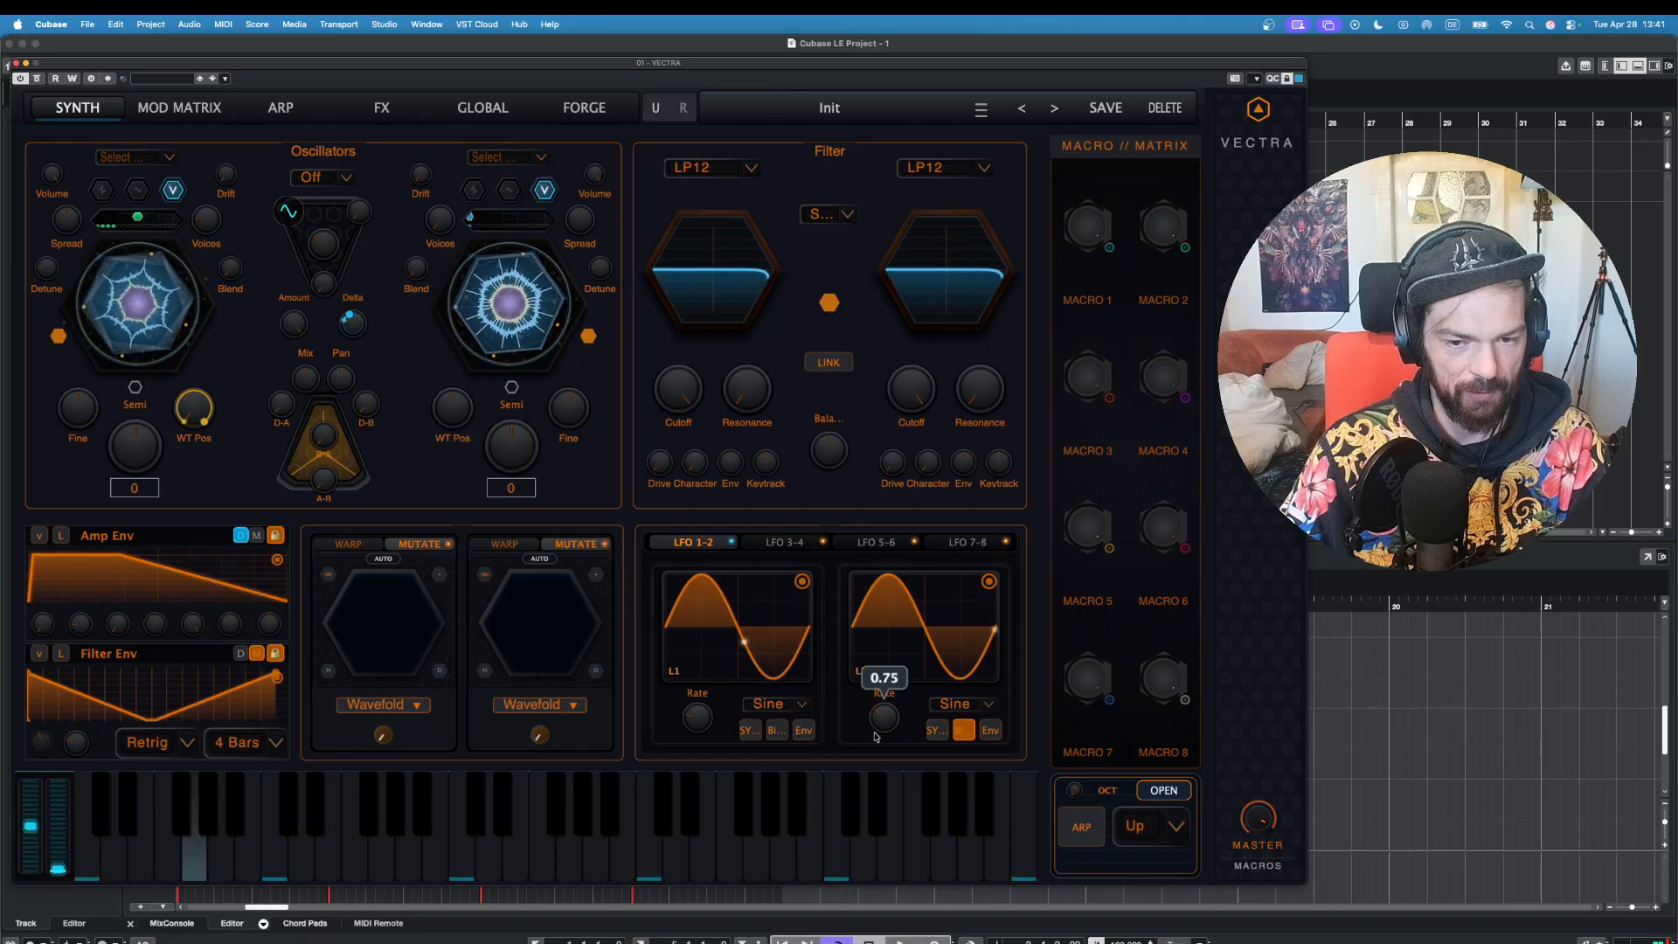
pyautogui.click(232, 869)
pyautogui.click(234, 871)
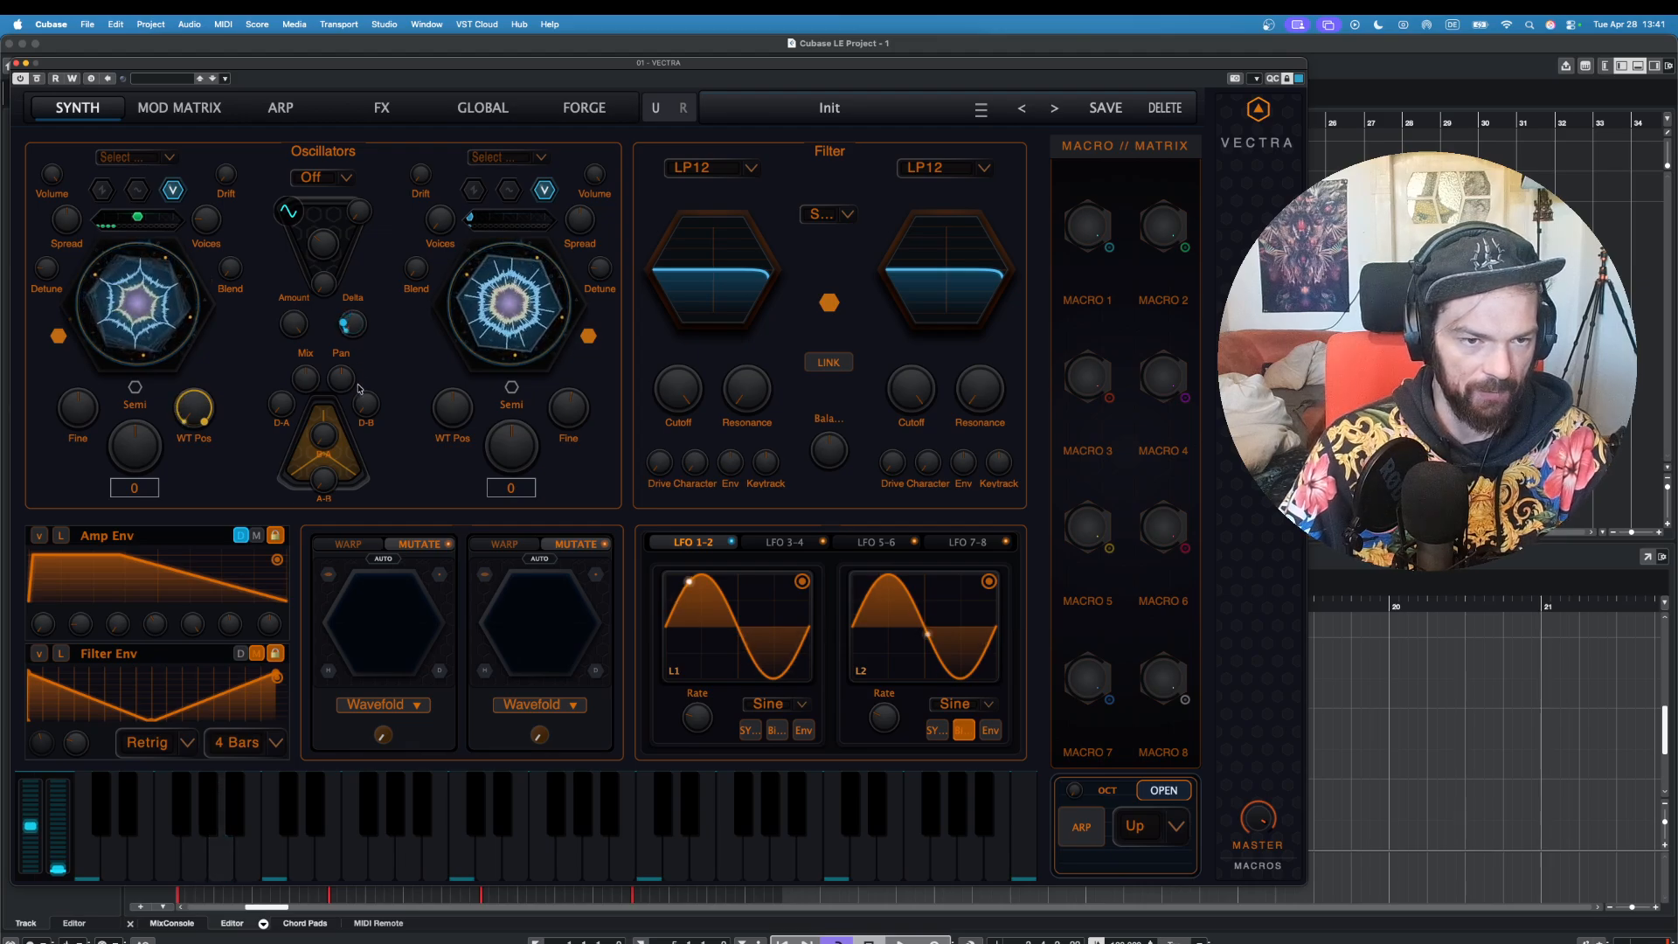
# Step: Assign Macro 2 to the Delta knob, turn Macro 2 fully up, and audition the effect with notes
pyautogui.click(216, 855)
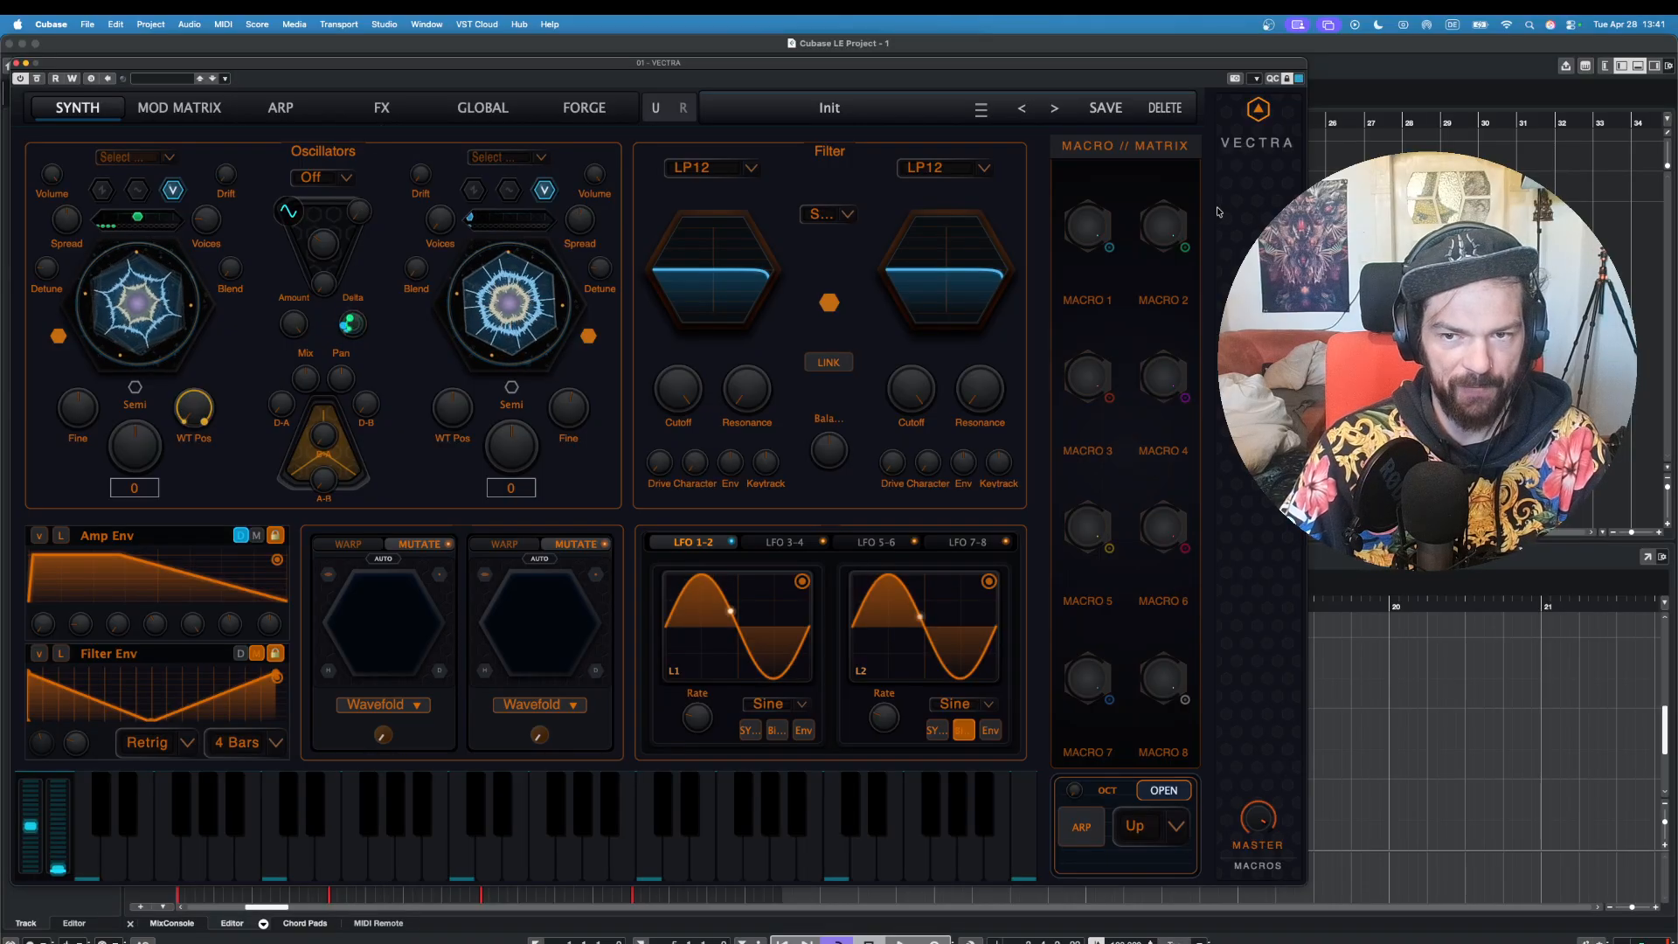
pyautogui.click(314, 860)
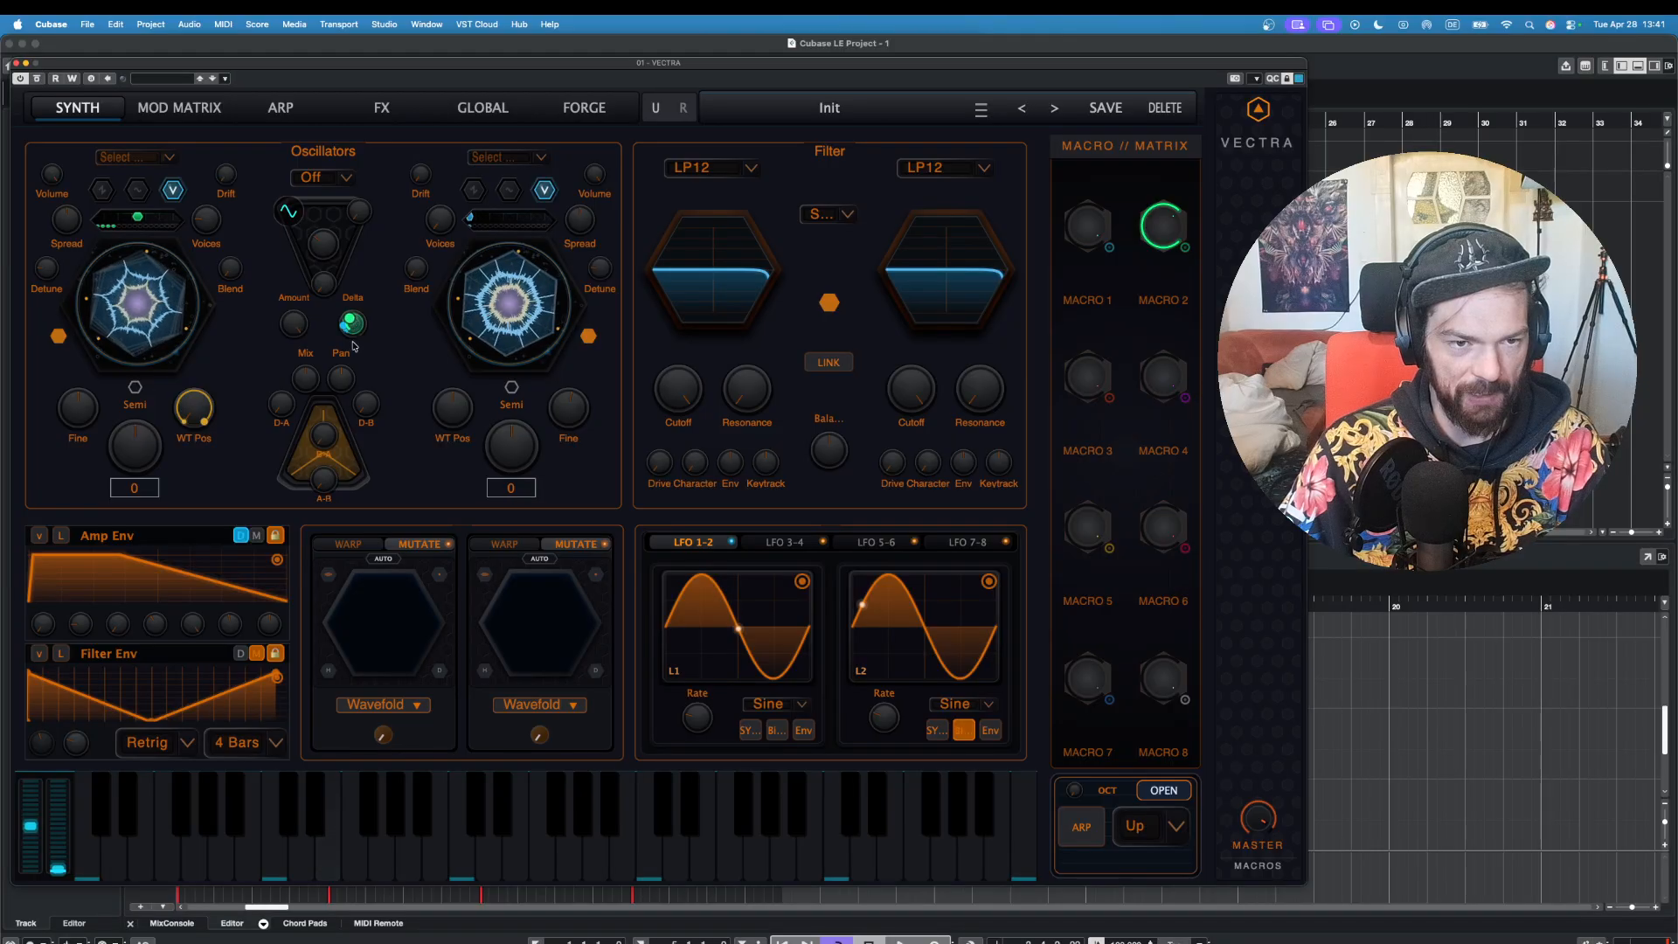
pyautogui.click(230, 847)
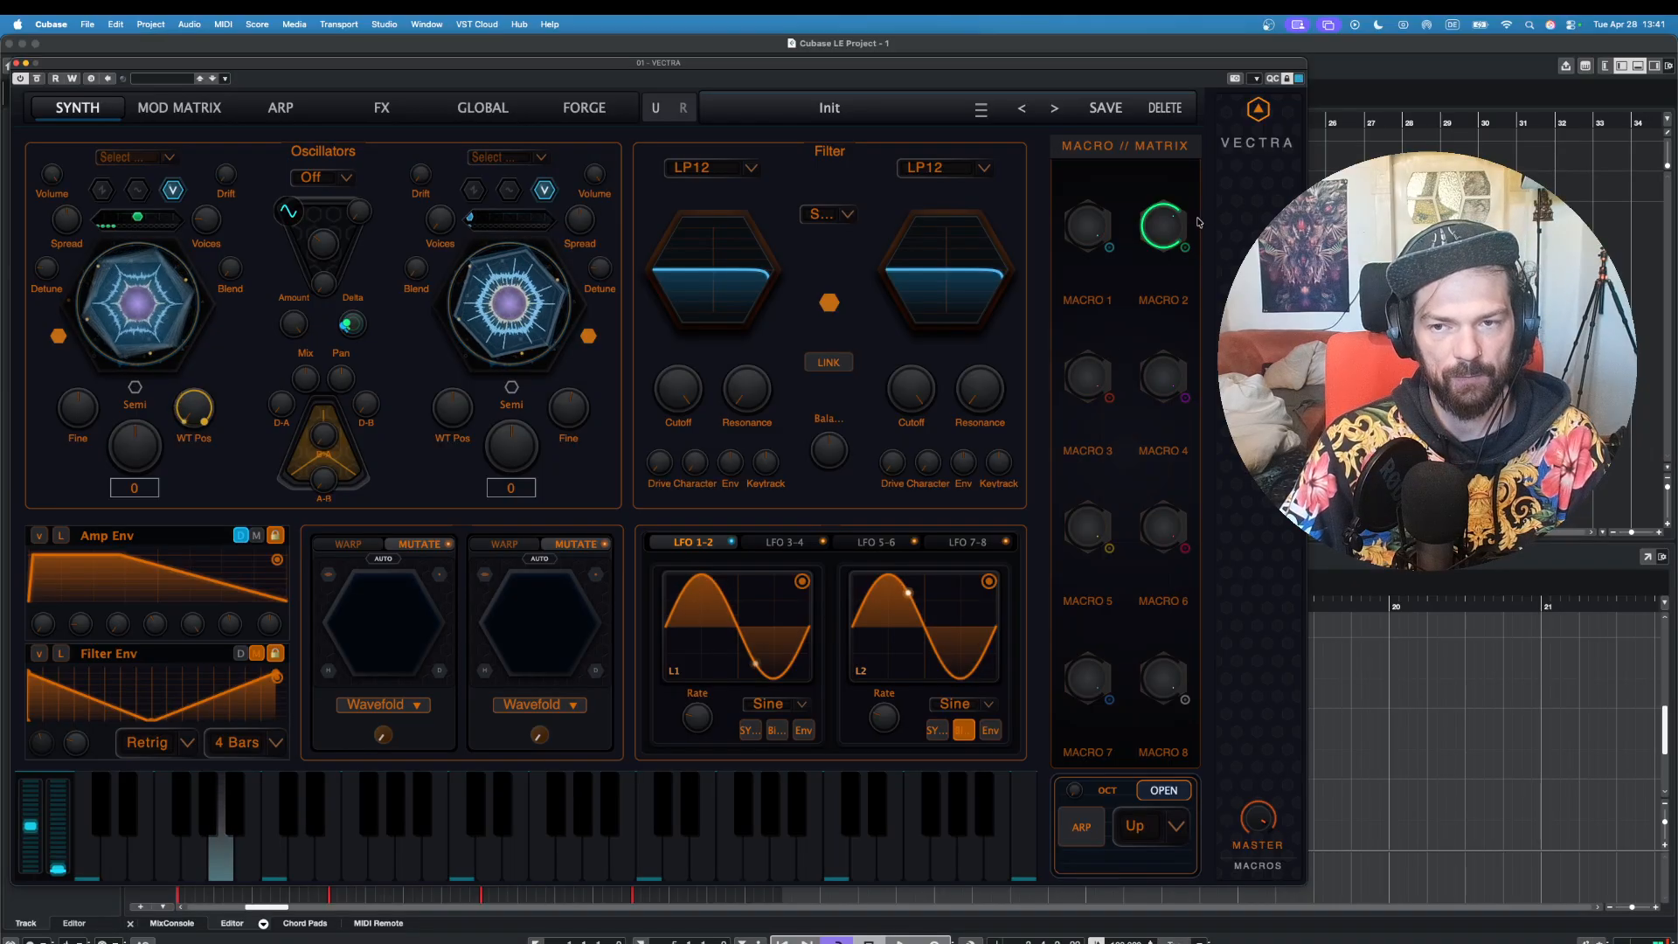
# Step: Audition with low notes, then lower filter 1's Cutoff and raise its Resonance slightly
pyautogui.click(275, 854)
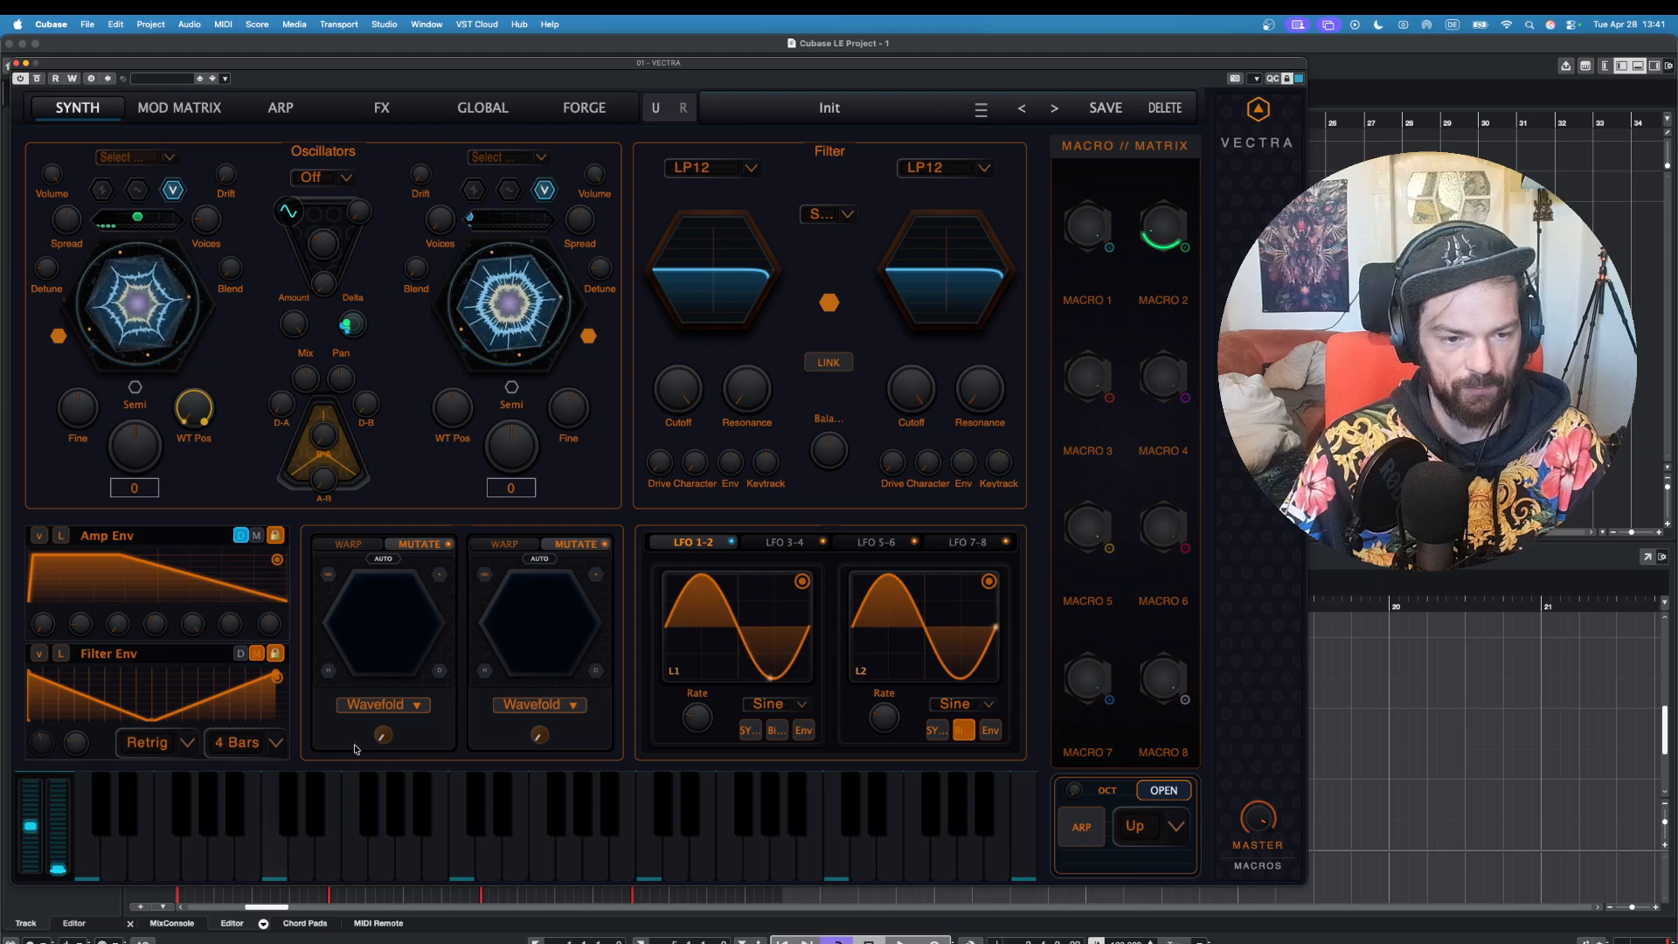
pyautogui.click(250, 863)
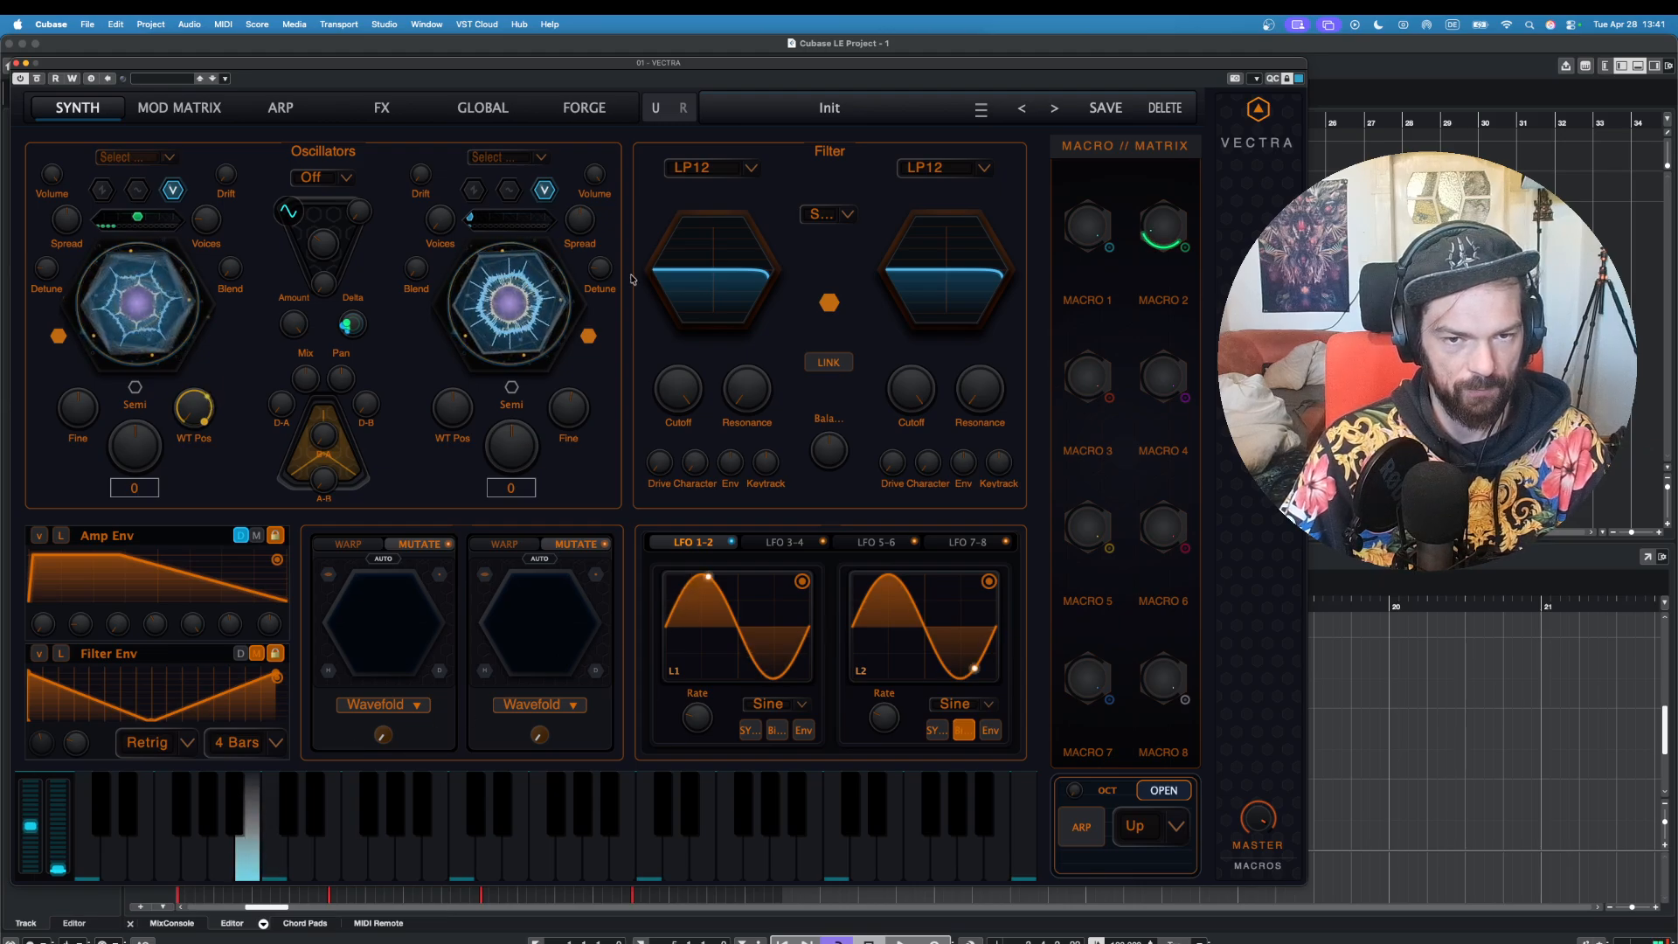
pyautogui.click(252, 854)
pyautogui.moveTo(748, 408); pyautogui.dragTo(757, 379)
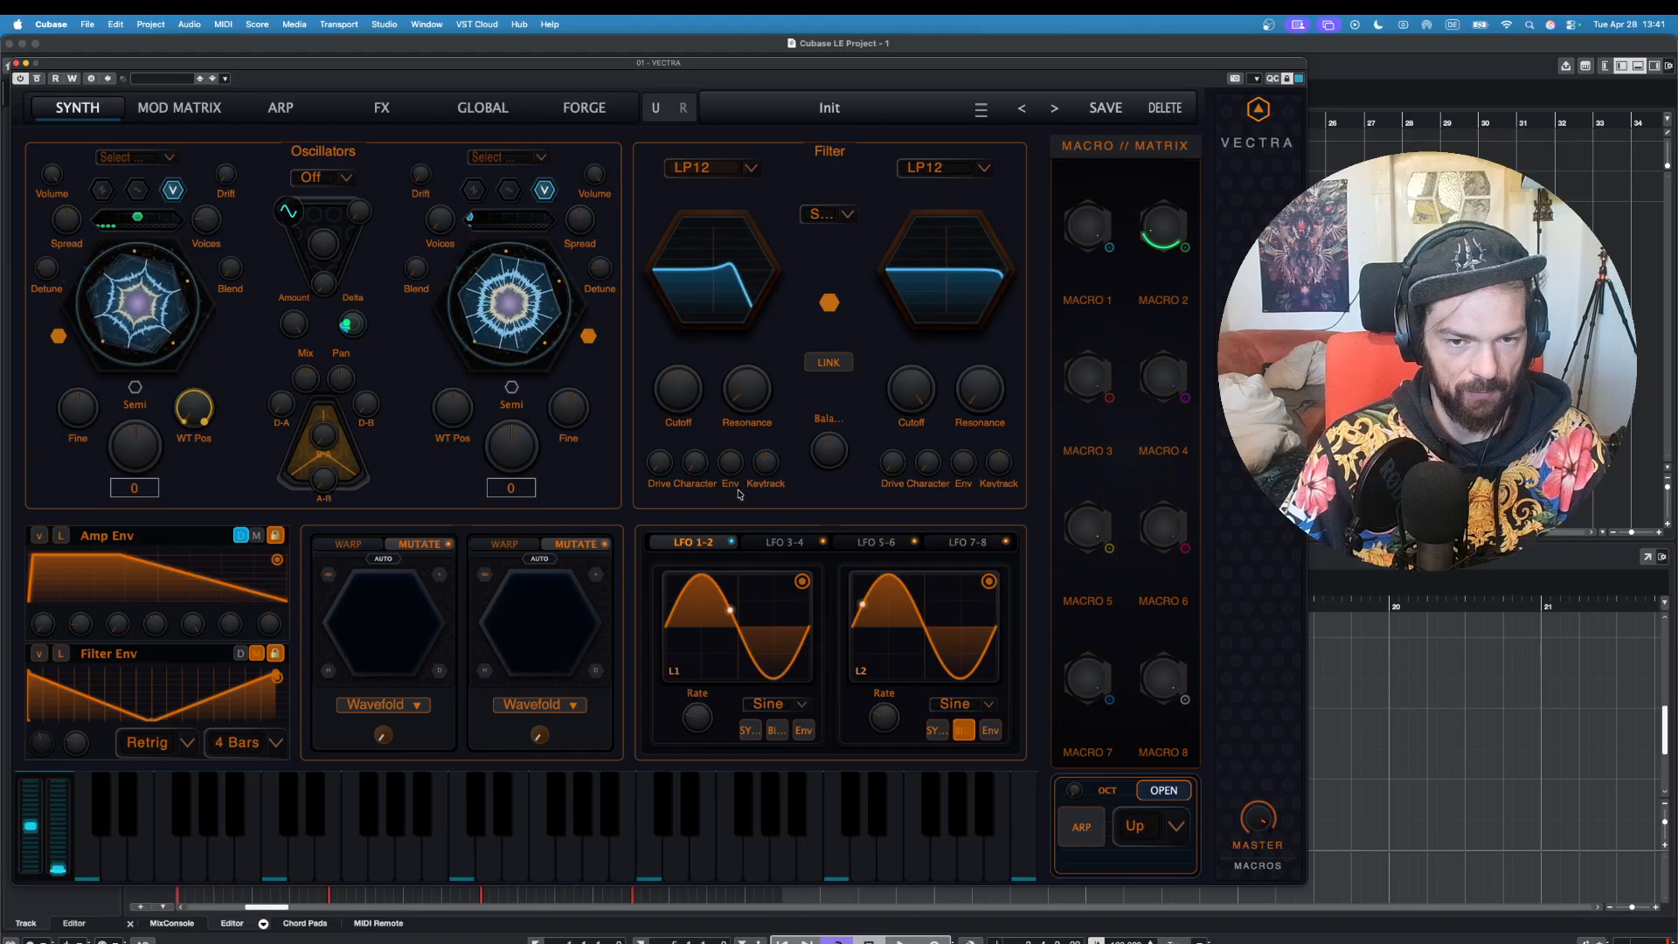
# Step: Set Mod Env 2 to DAHDSR mode with minimum attack and a long decay, and assign it to filter 1's Cutoff
pyautogui.click(38, 653)
pyautogui.click(255, 656)
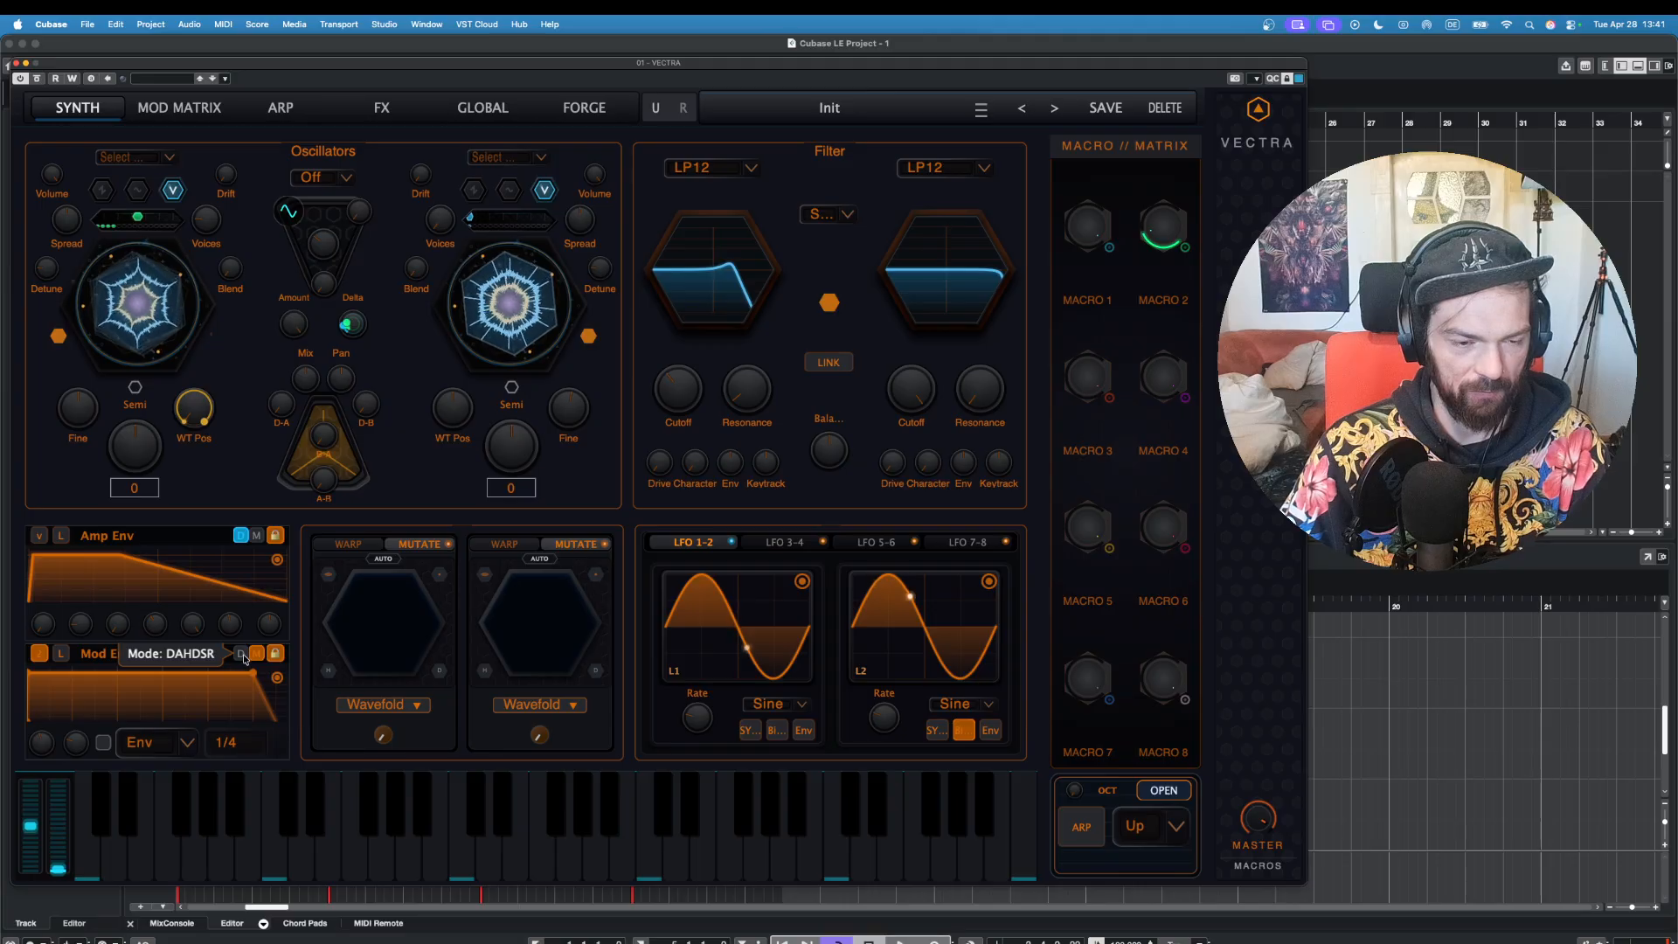
pyautogui.click(242, 655)
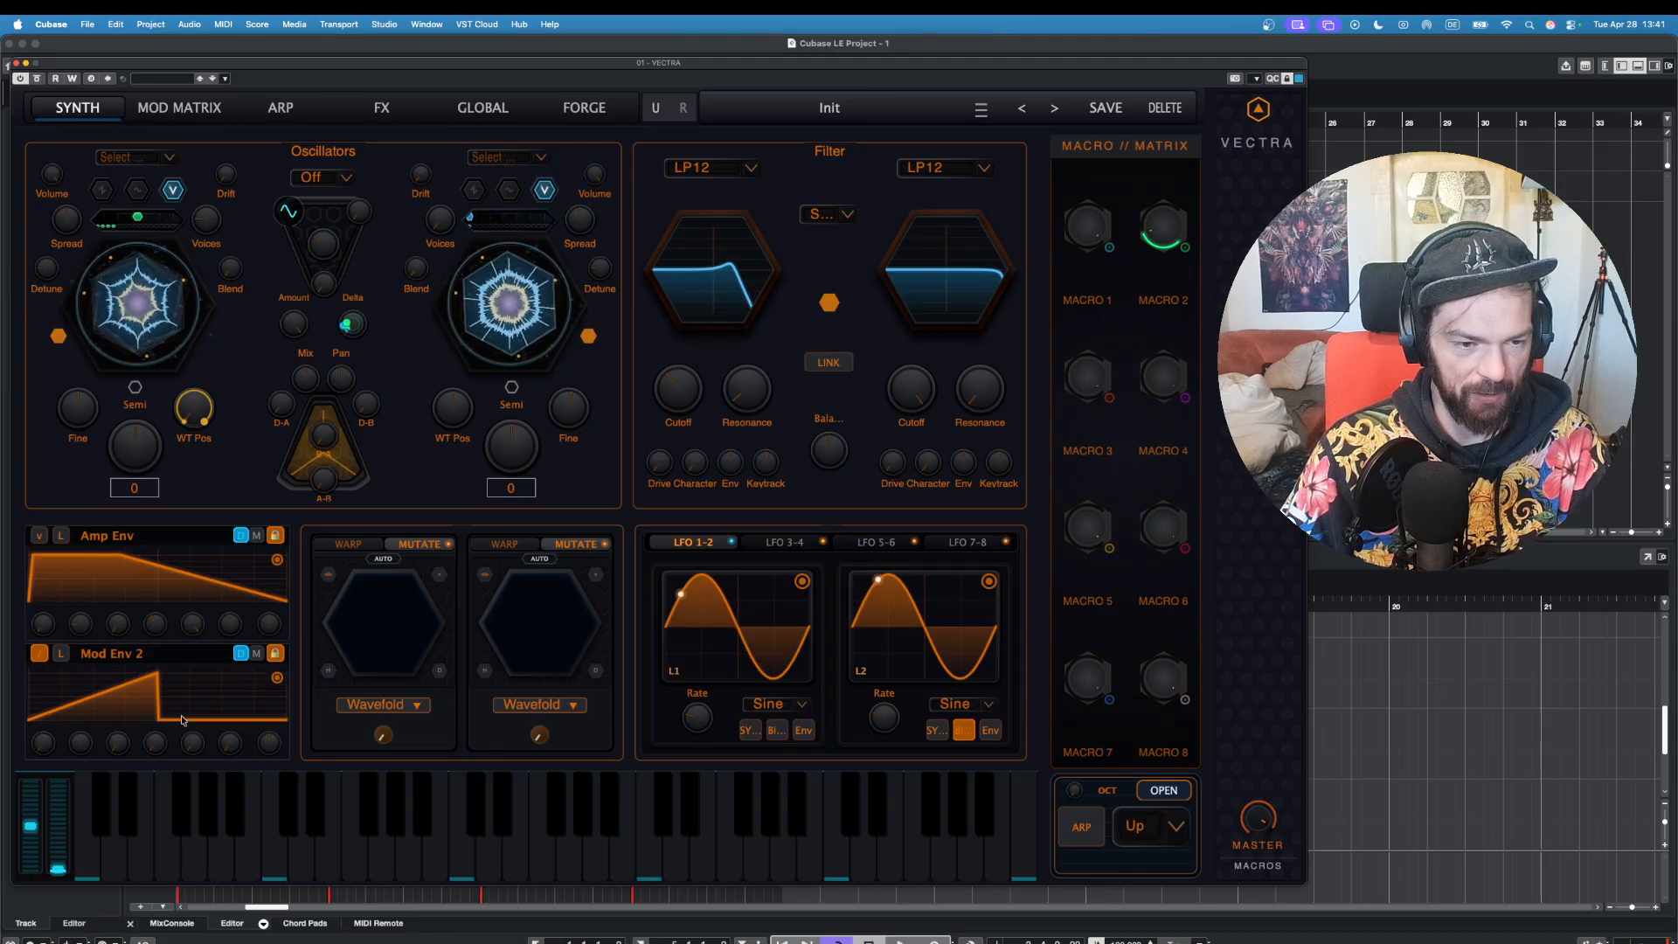
pyautogui.moveTo(79, 743); pyautogui.dragTo(52, 832)
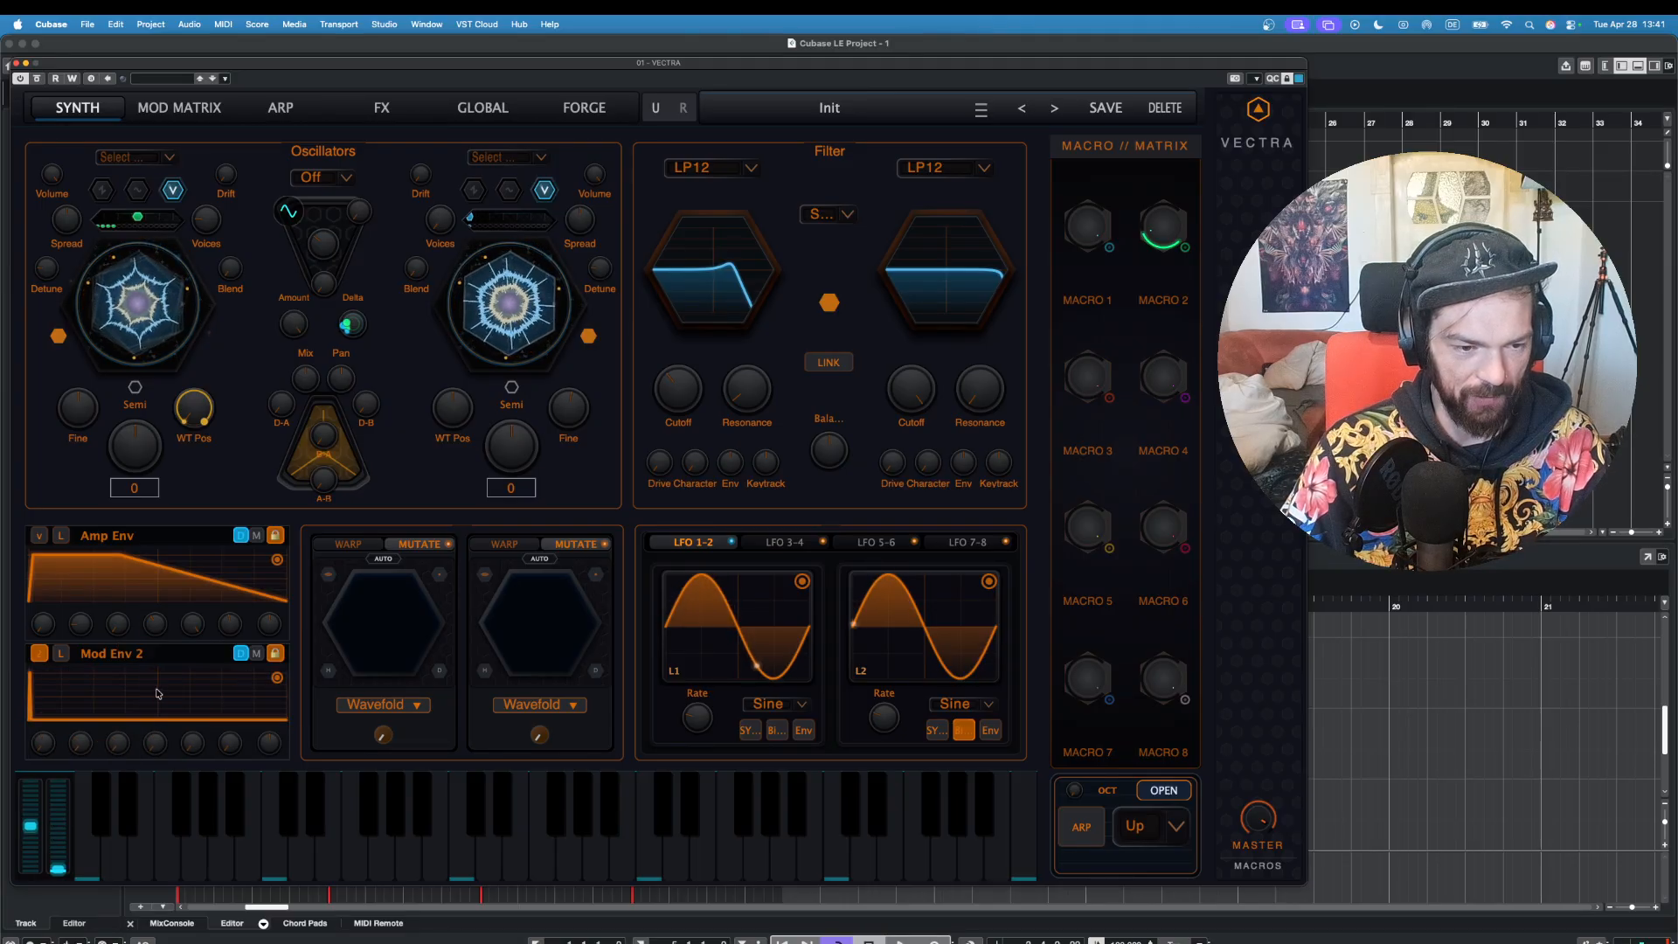
pyautogui.moveTo(161, 734); pyautogui.dragTo(665, 383)
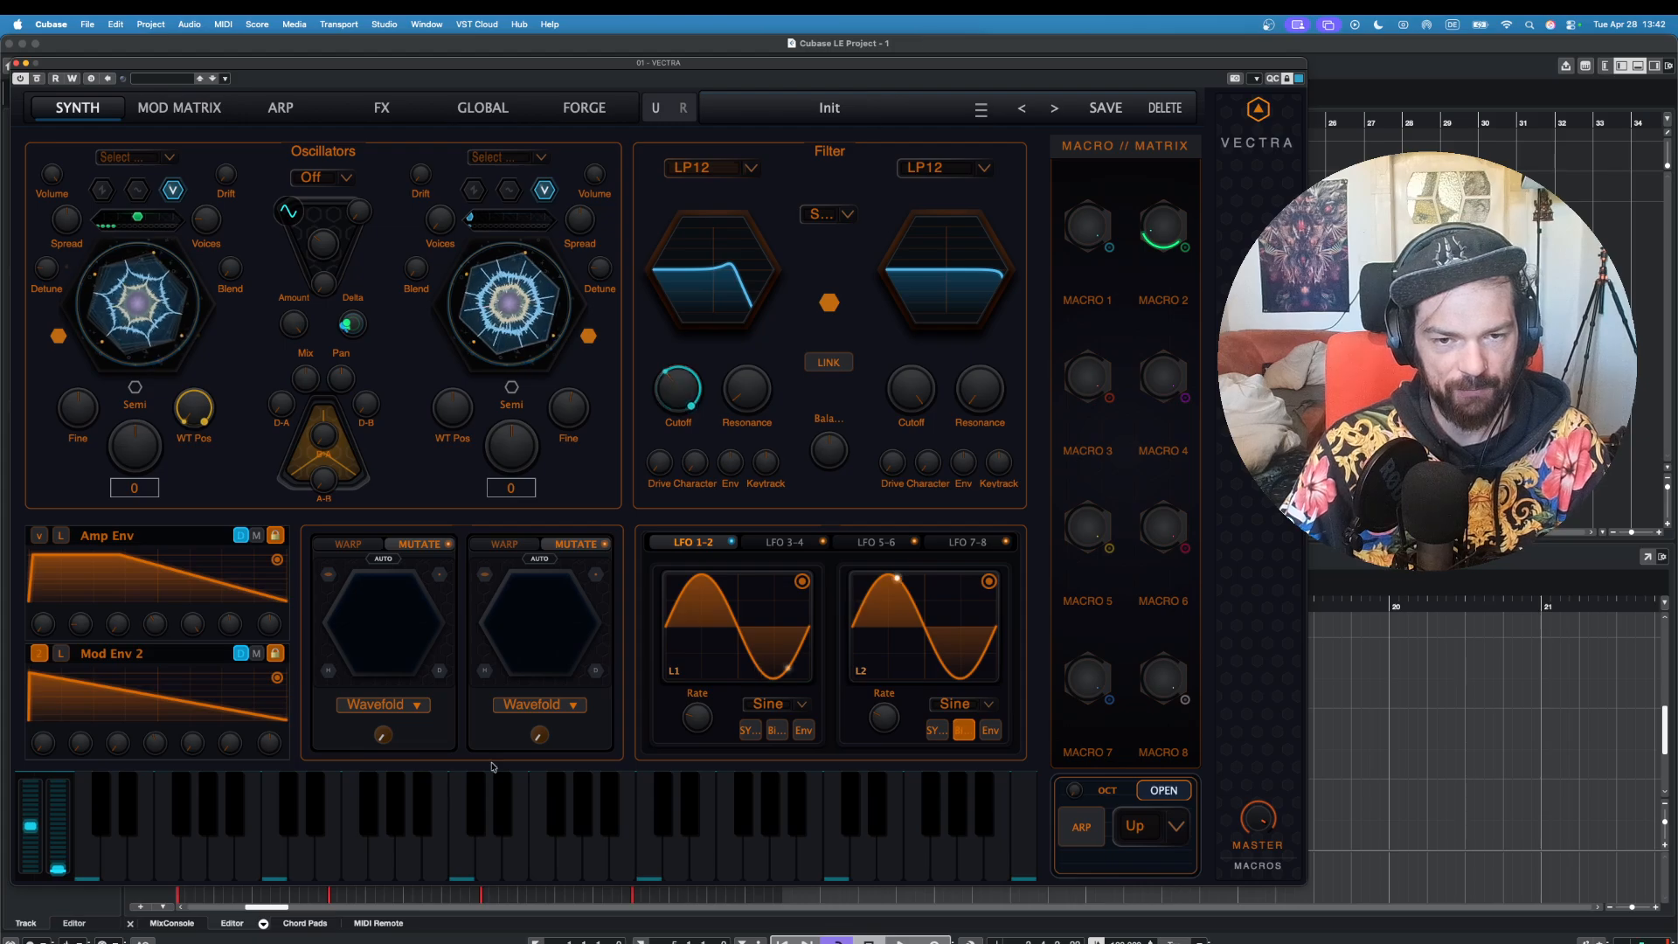
# Step: Fine-tune Mod Env 2's decay while auditioning the filter sweep with low notes
pyautogui.click(201, 844)
pyautogui.click(219, 845)
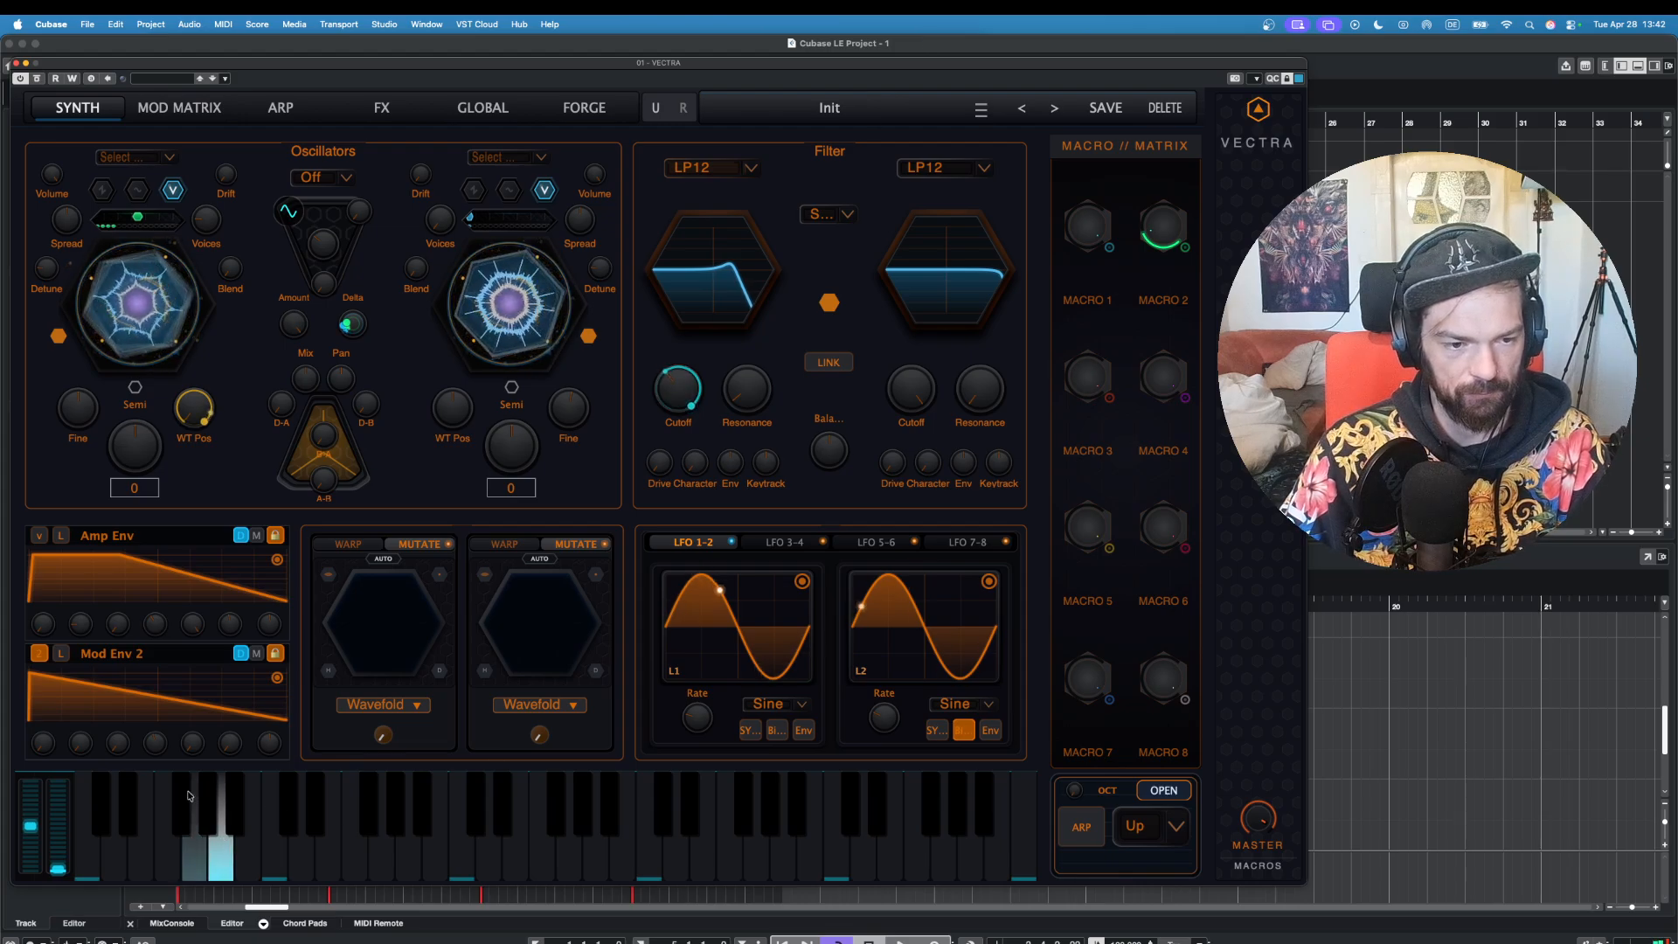
pyautogui.moveTo(166, 743); pyautogui.dragTo(184, 690)
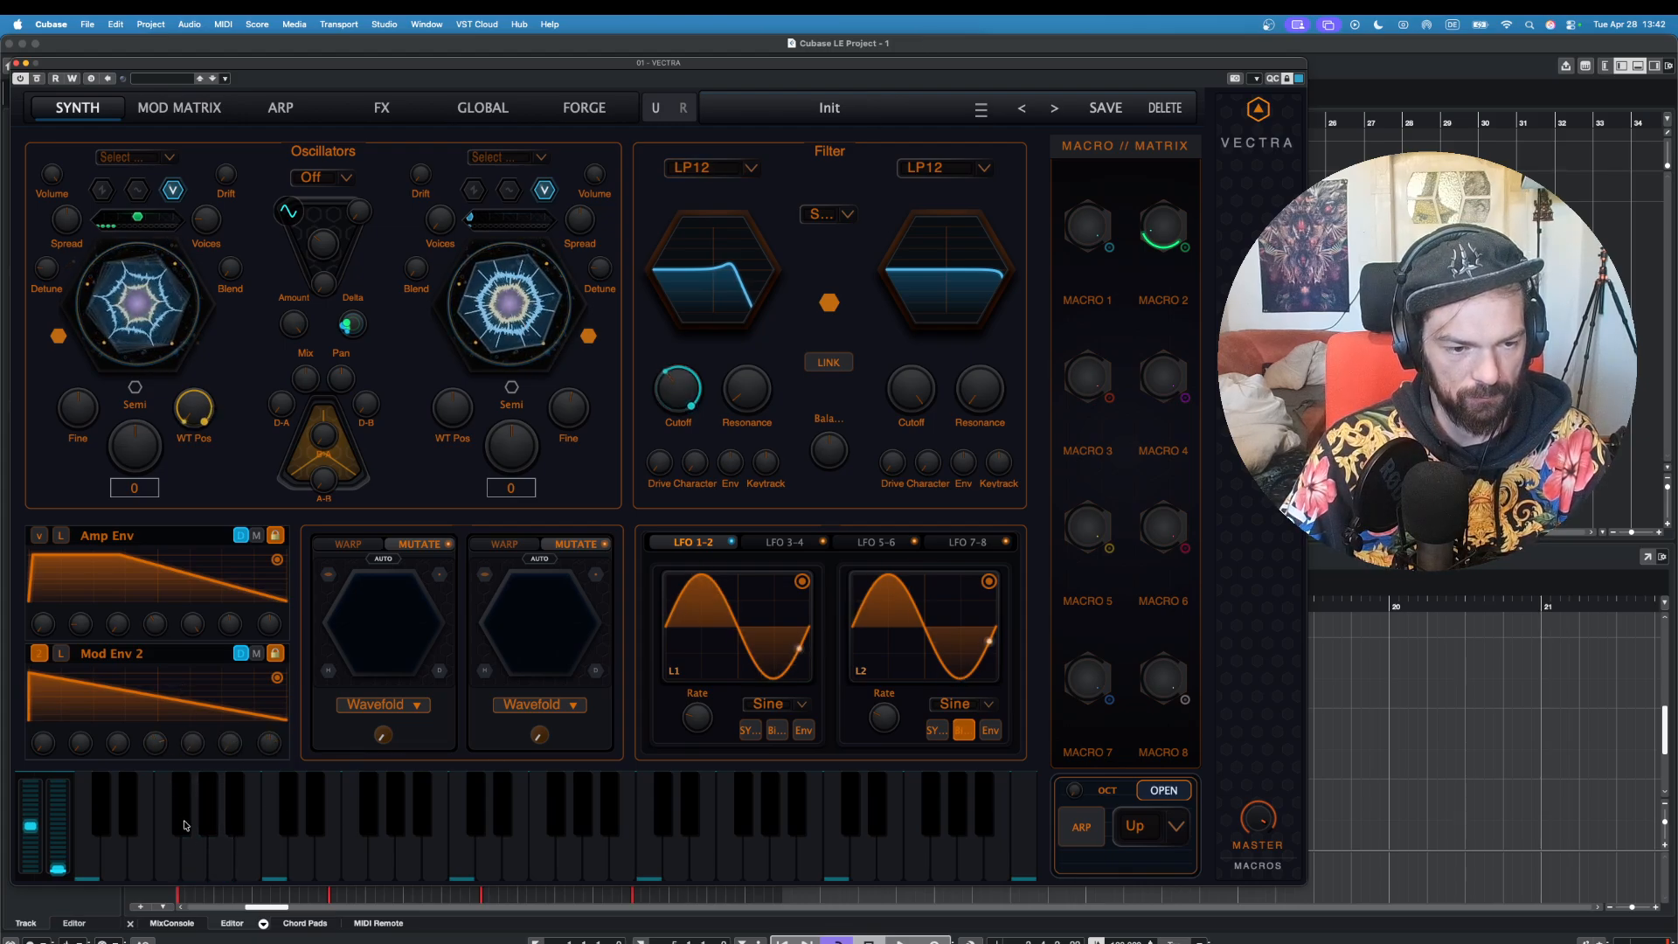
pyautogui.click(175, 848)
pyautogui.click(175, 848)
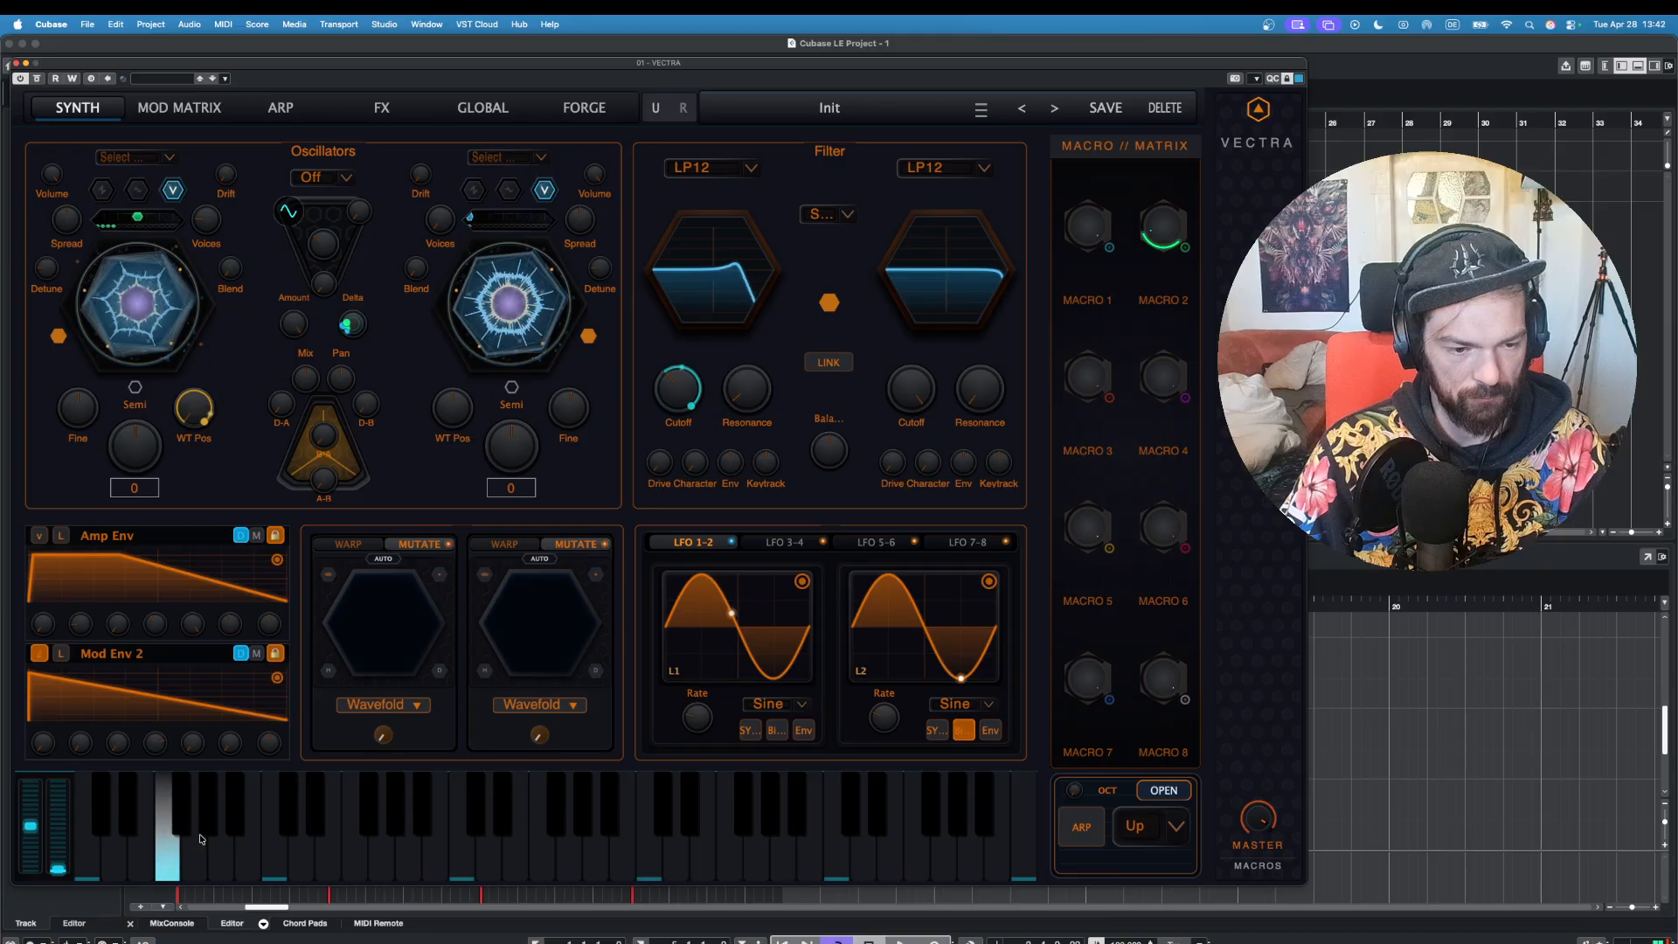
pyautogui.click(199, 841)
pyautogui.click(162, 846)
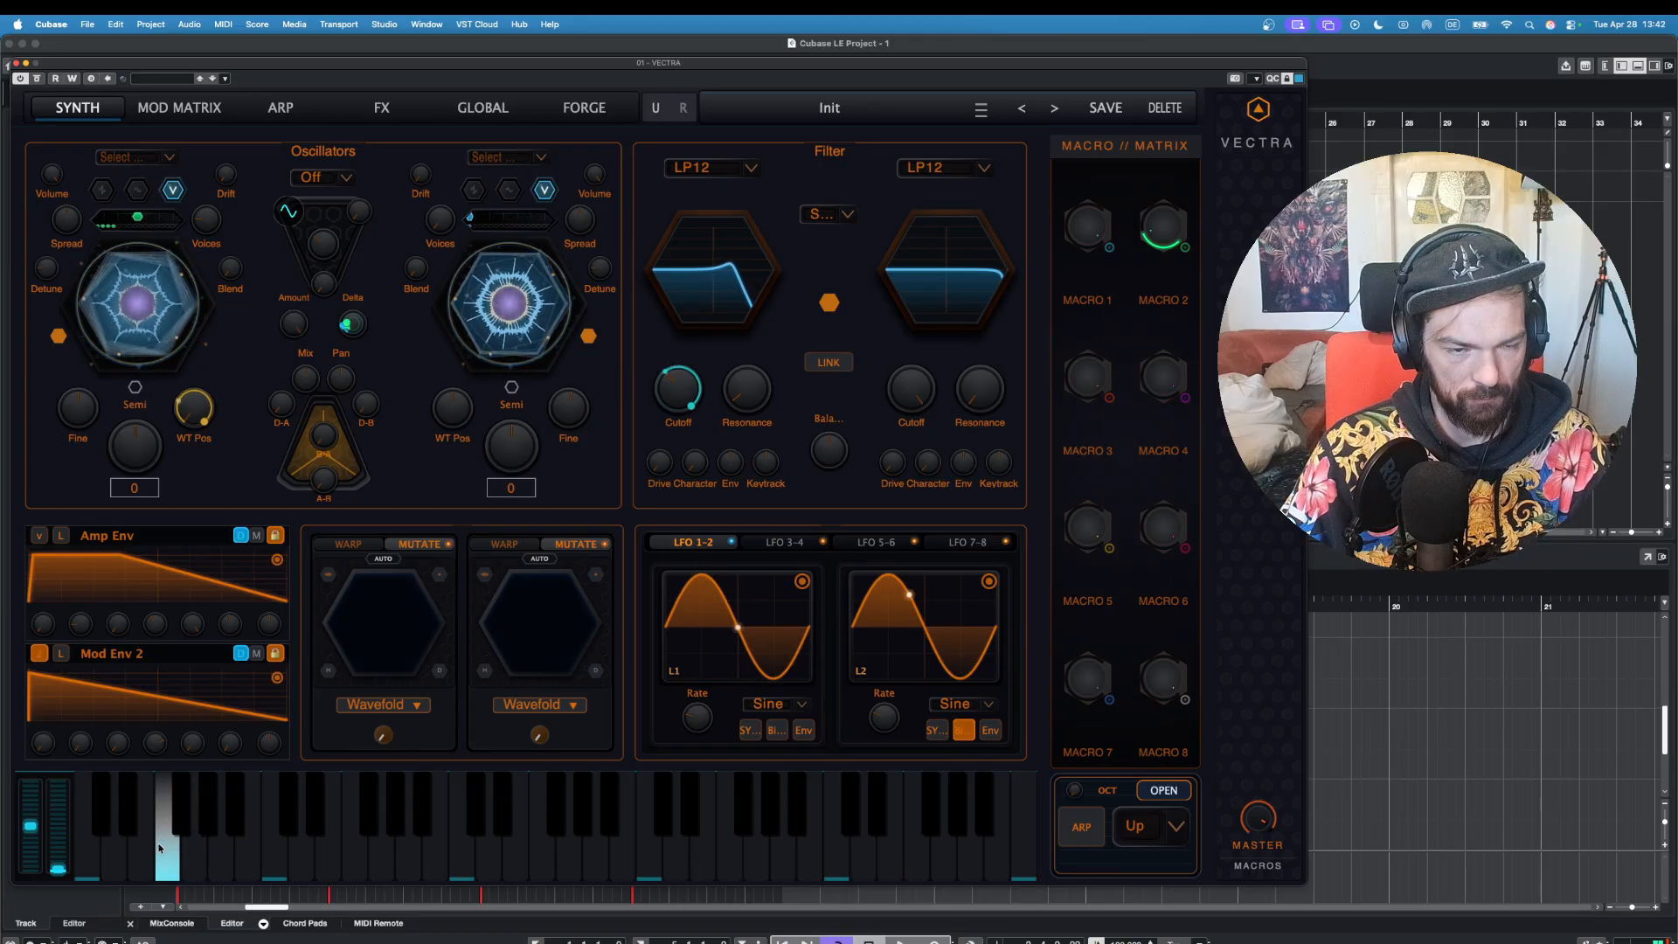
# Step: In the Mod Matrix, reduce the amount of the Mod Env 2 to Cutoff 1 route and audition it with low notes
pyautogui.click(179, 108)
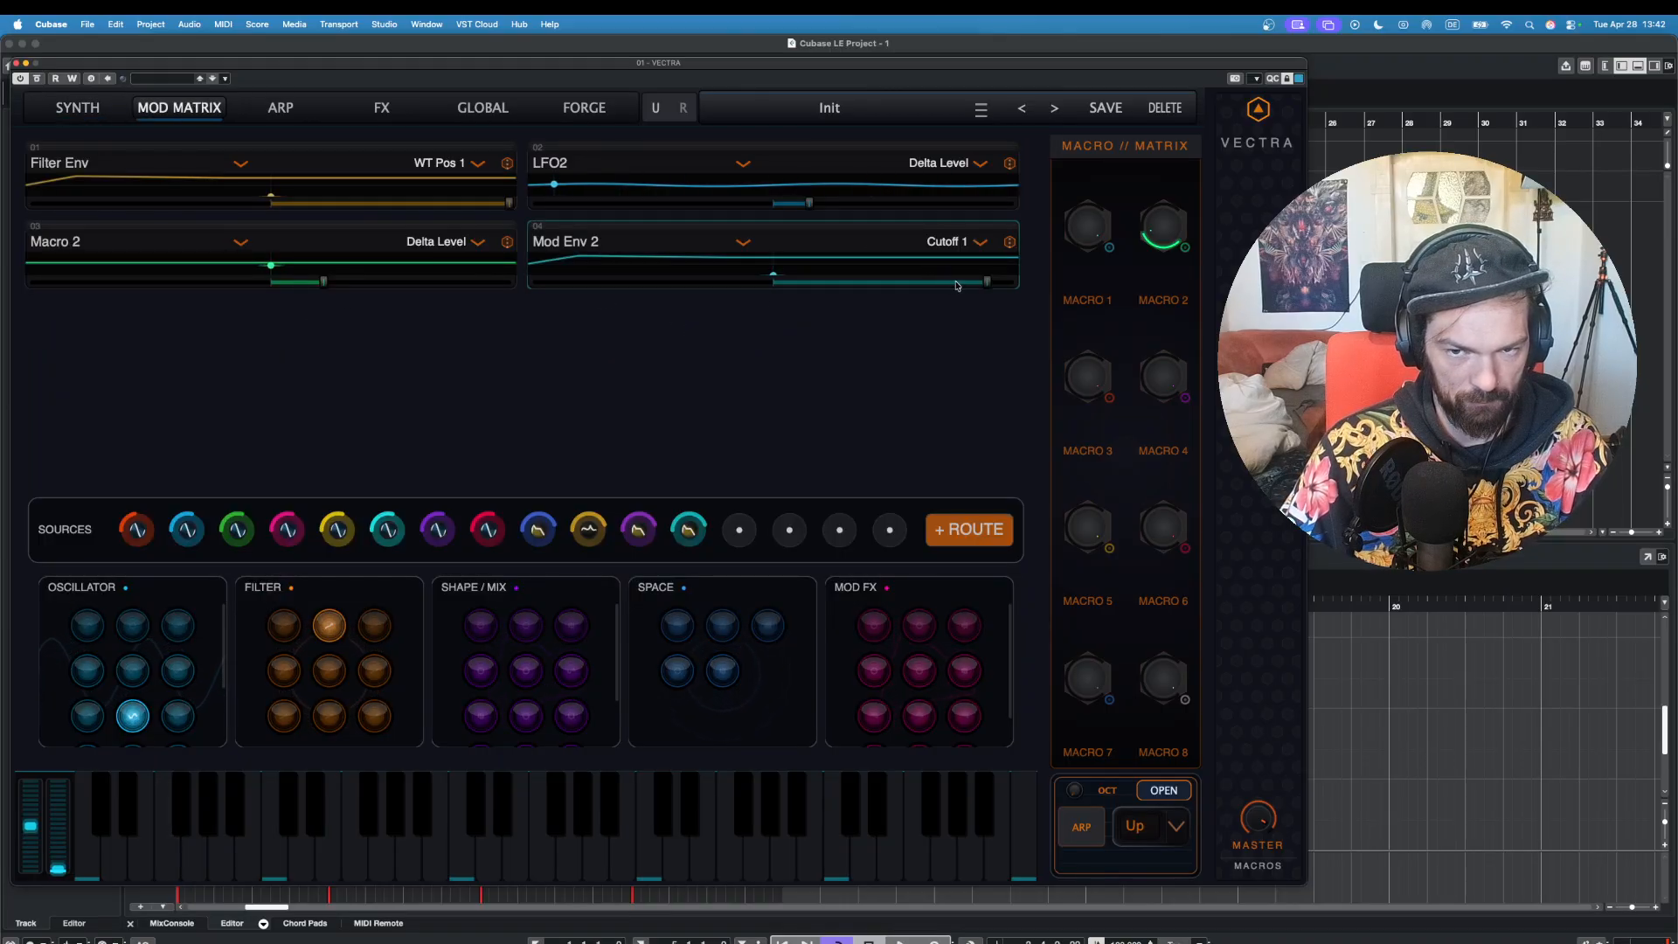
pyautogui.click(234, 846)
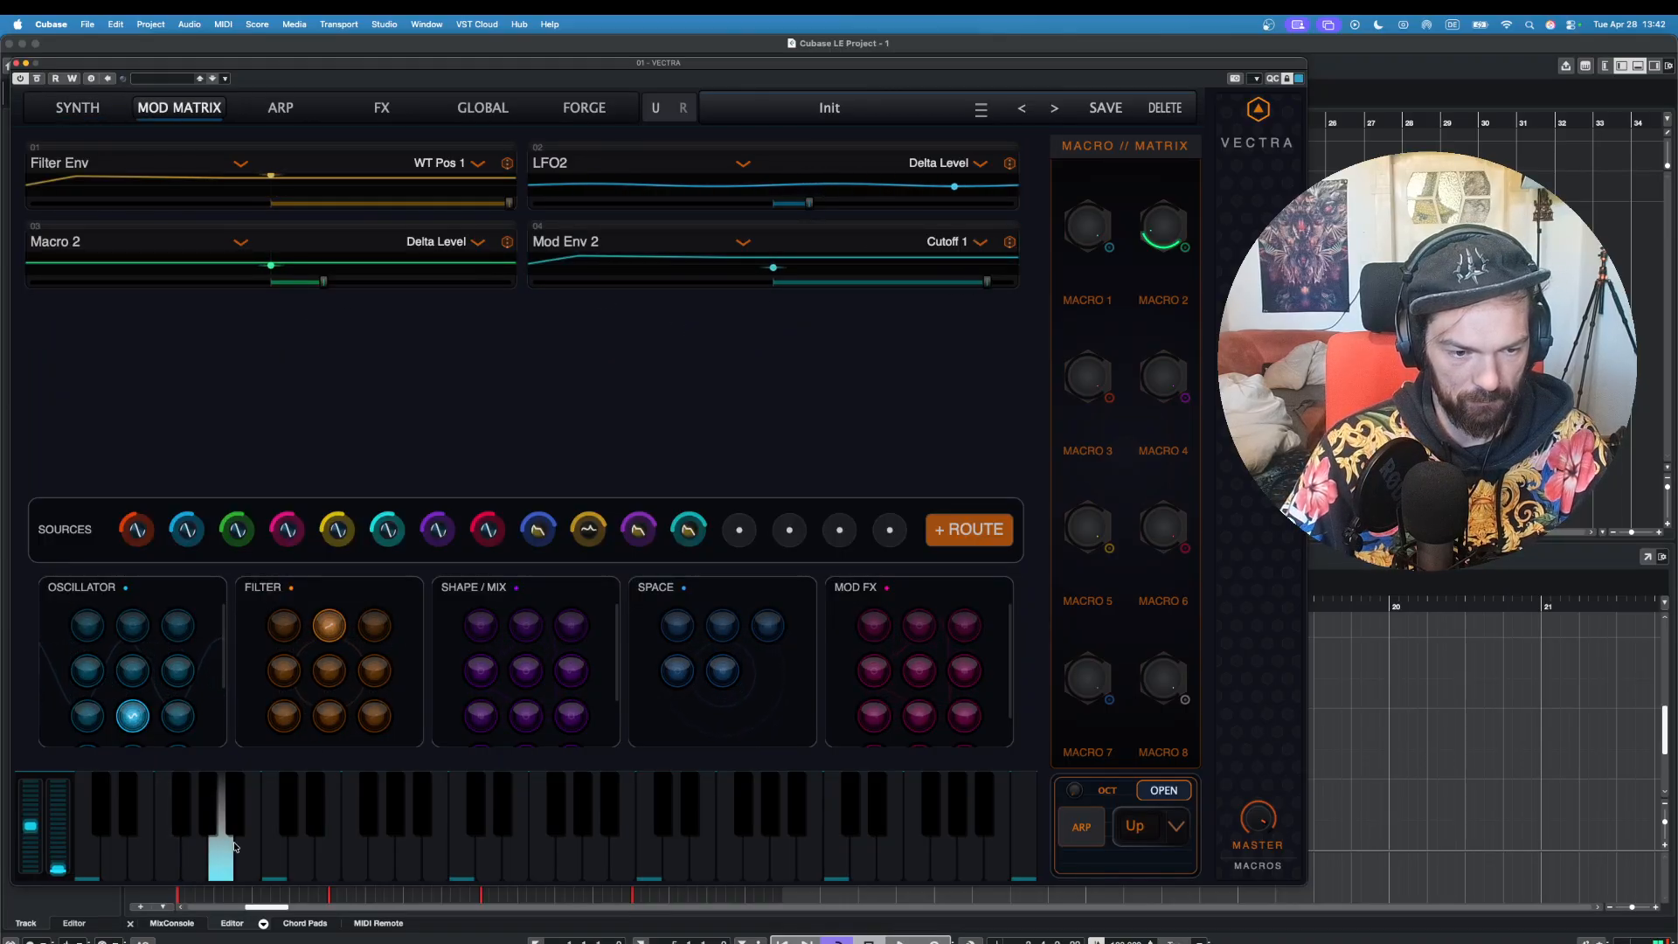
pyautogui.click(179, 853)
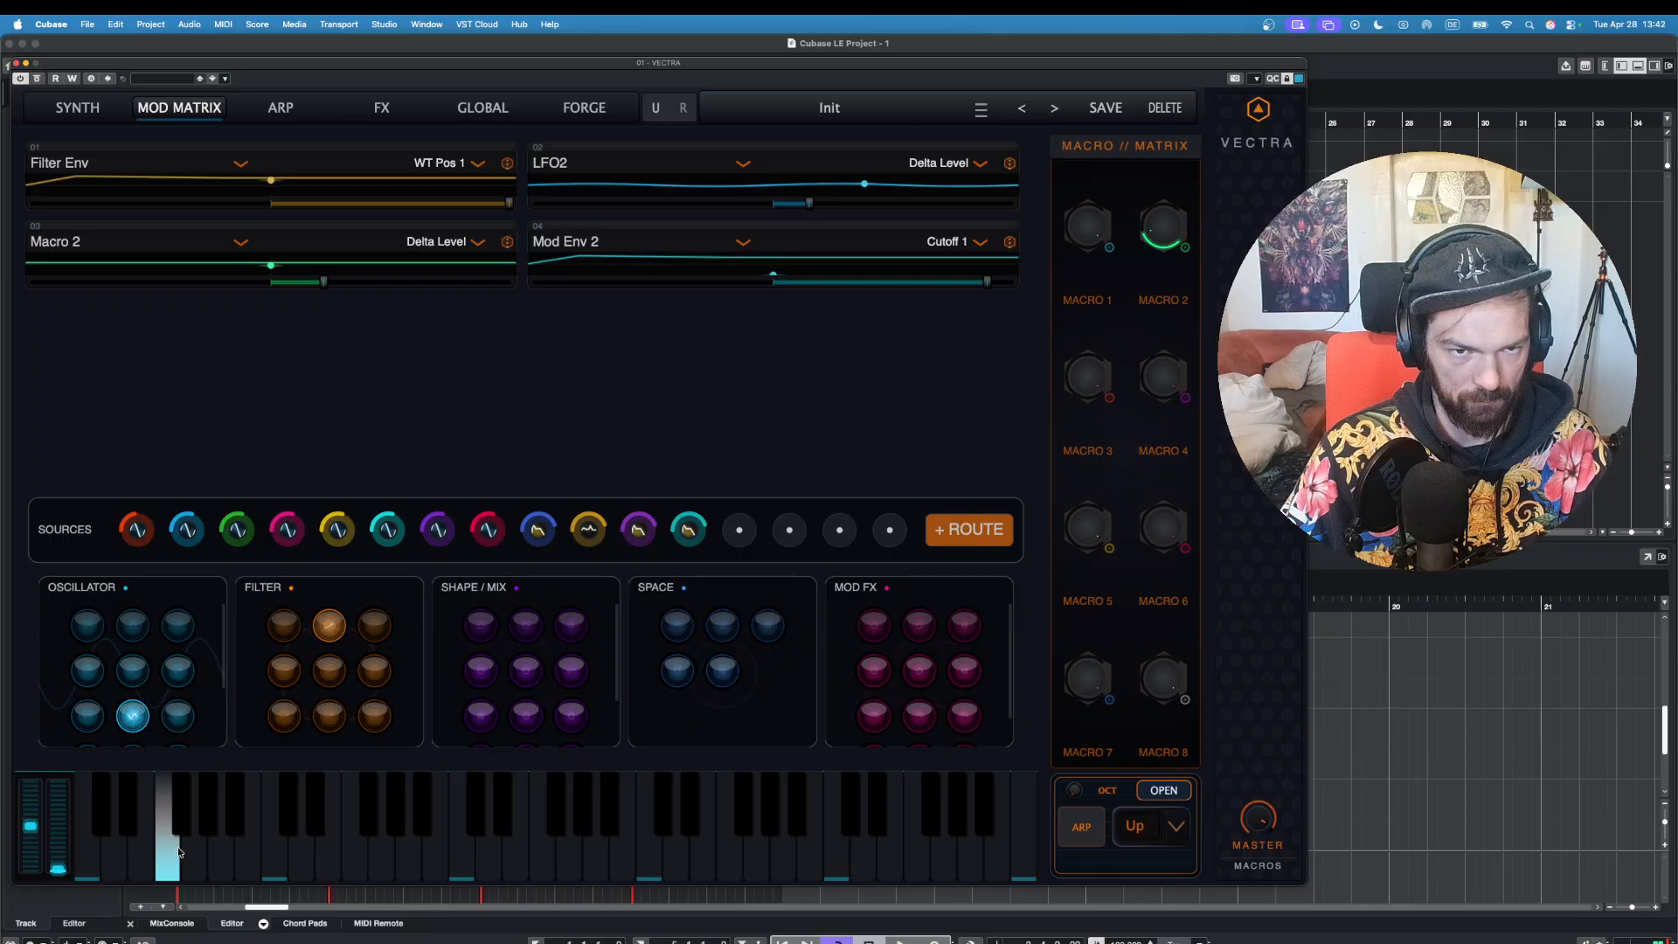
pyautogui.click(224, 853)
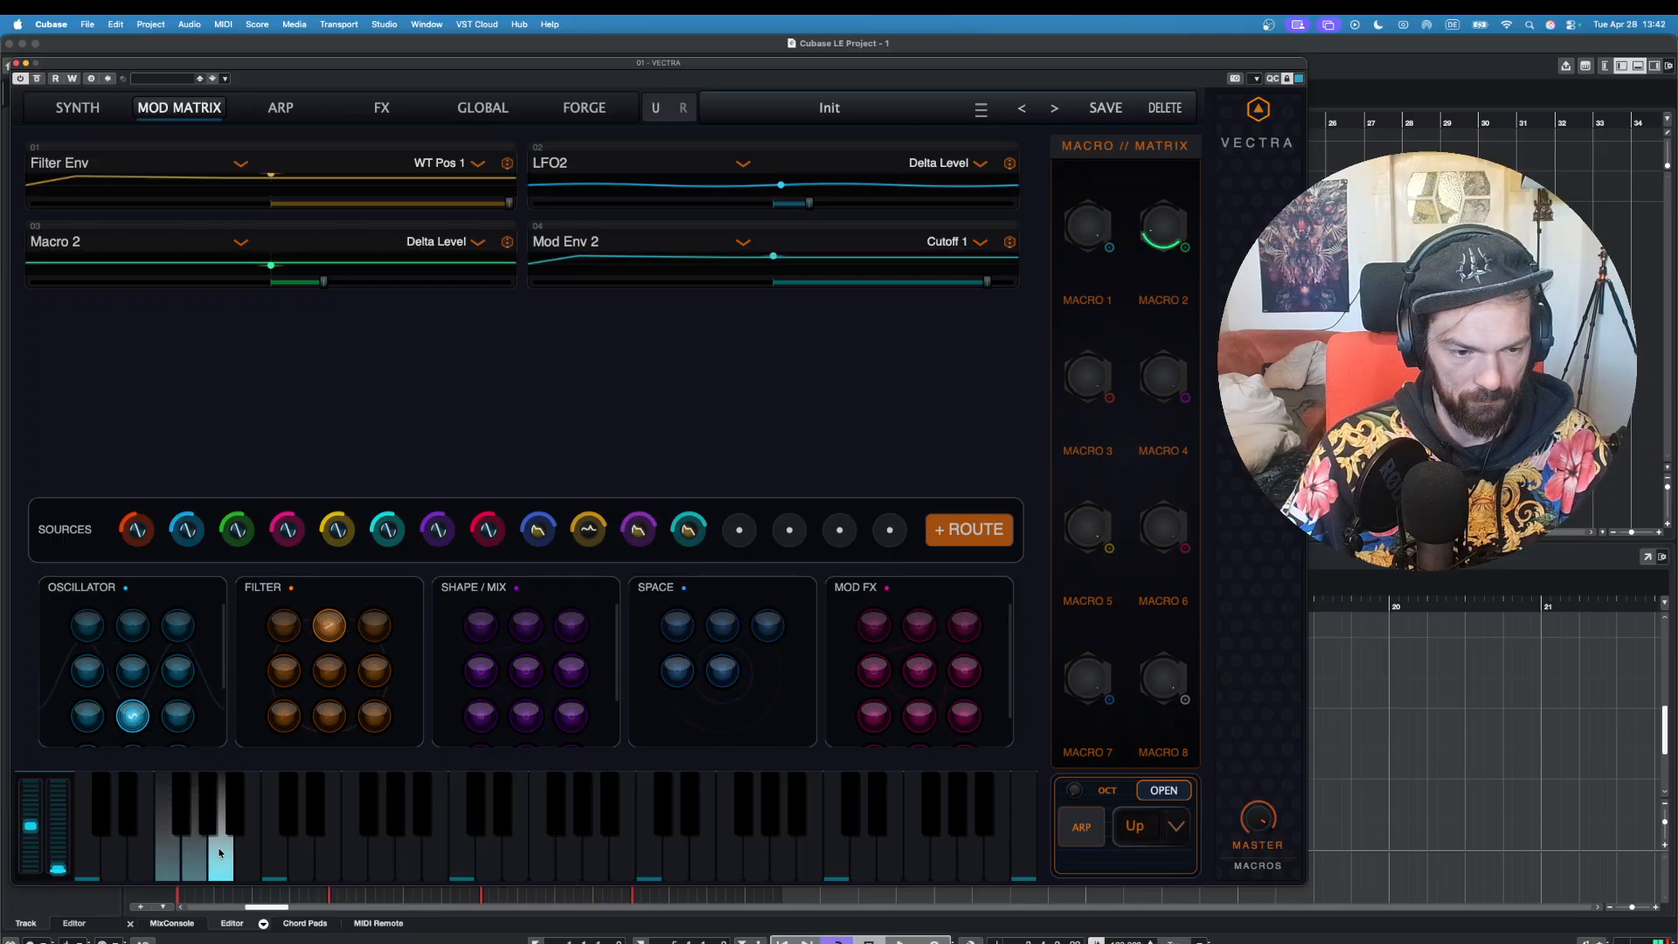
pyautogui.moveTo(989, 283); pyautogui.dragTo(929, 282)
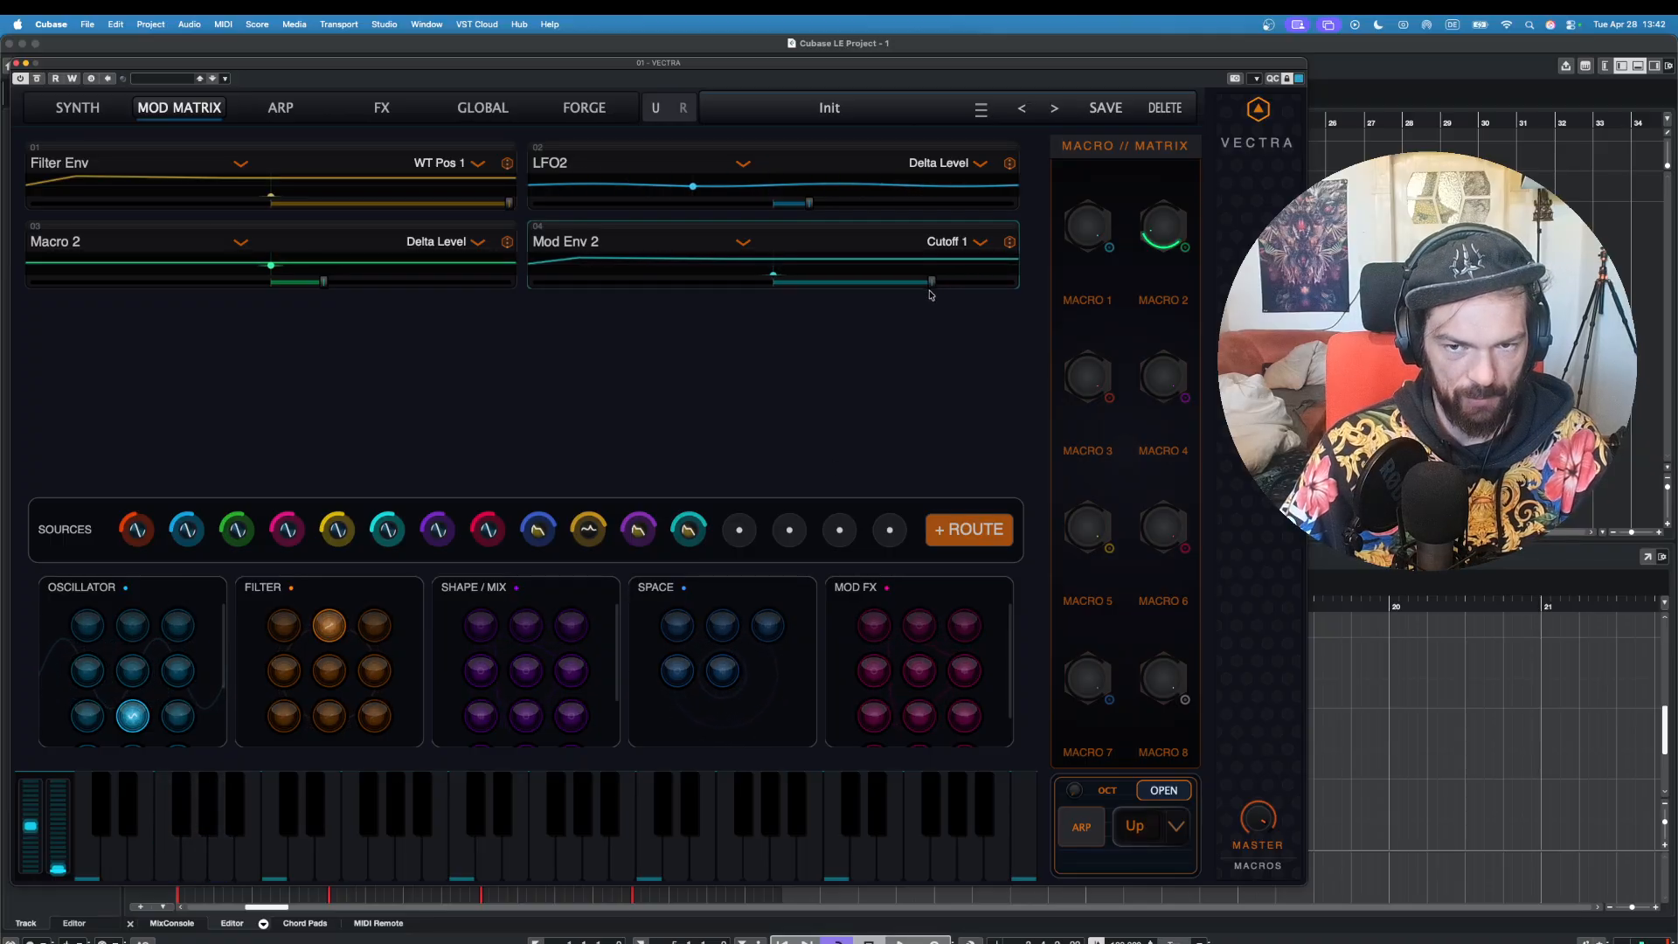
pyautogui.click(220, 862)
pyautogui.click(171, 857)
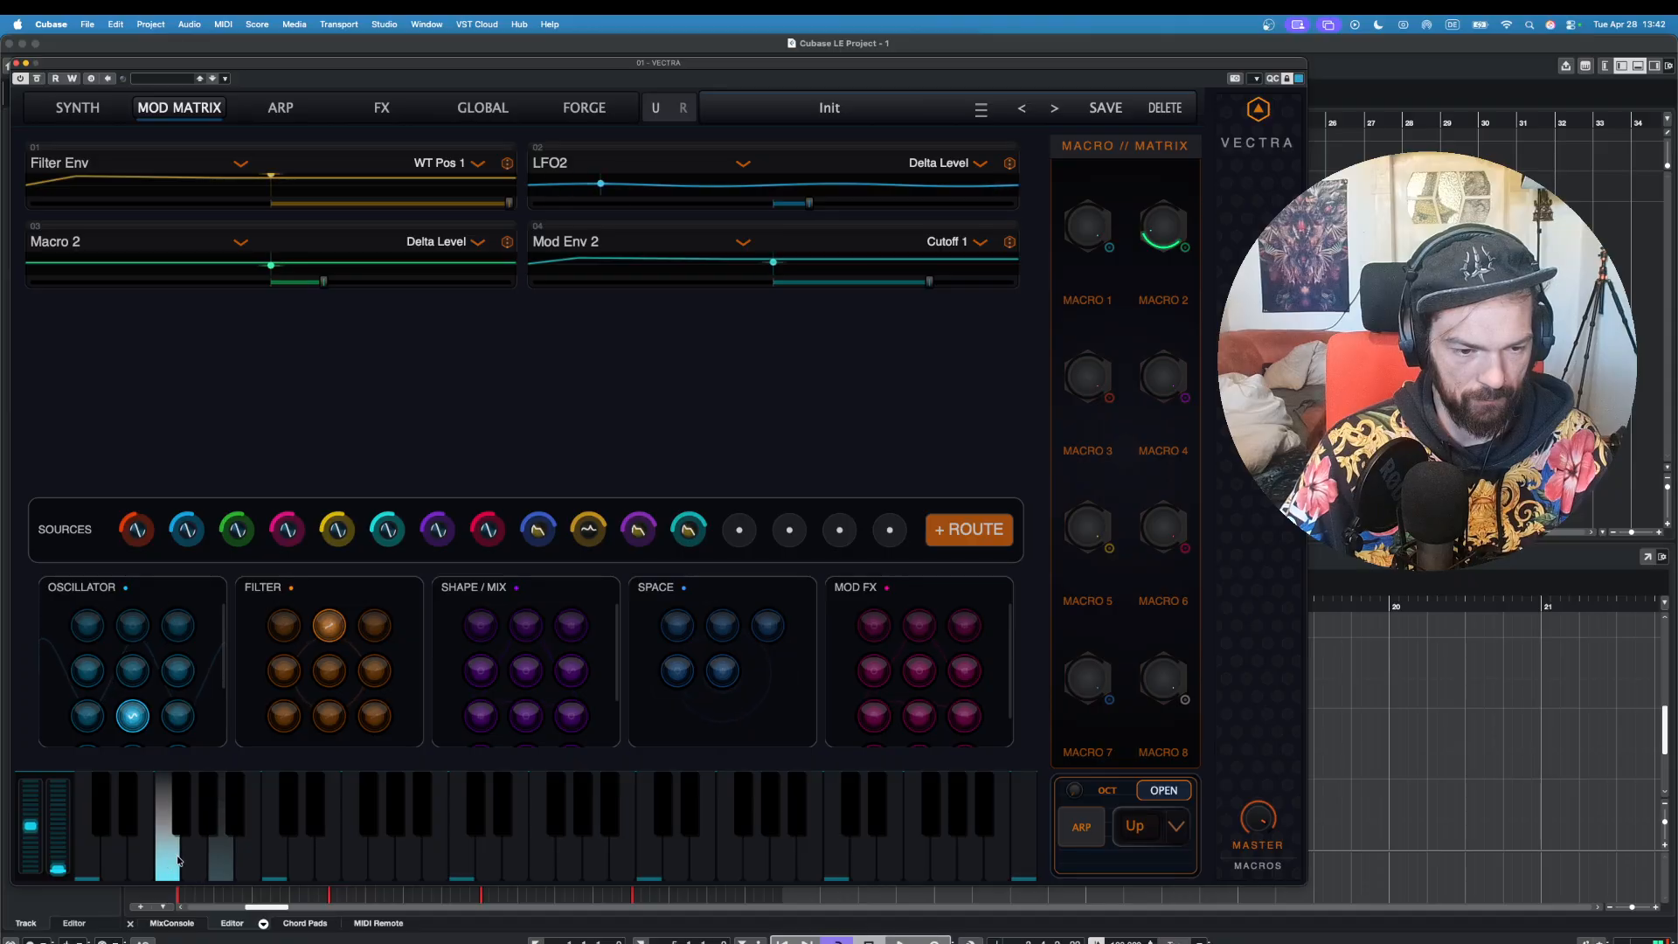
pyautogui.click(143, 857)
pyautogui.click(165, 852)
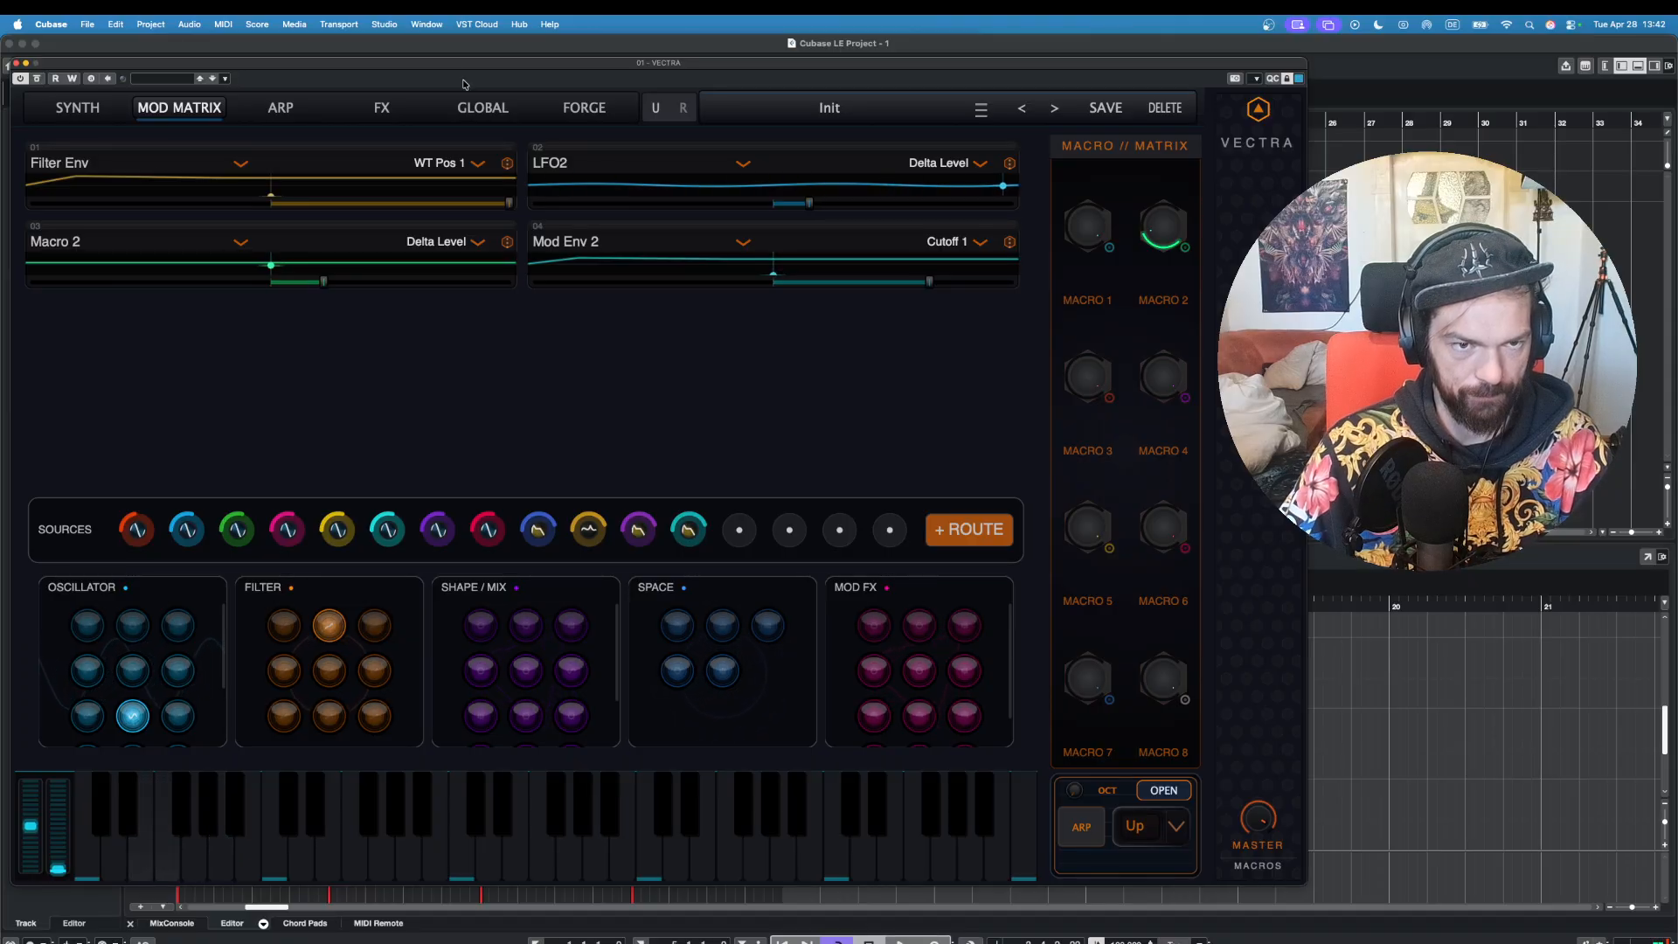
# Step: Add a Distortion module followed by an EQ module to the FX chain
pyautogui.click(382, 107)
pyautogui.moveTo(93, 182); pyautogui.dragTo(352, 365)
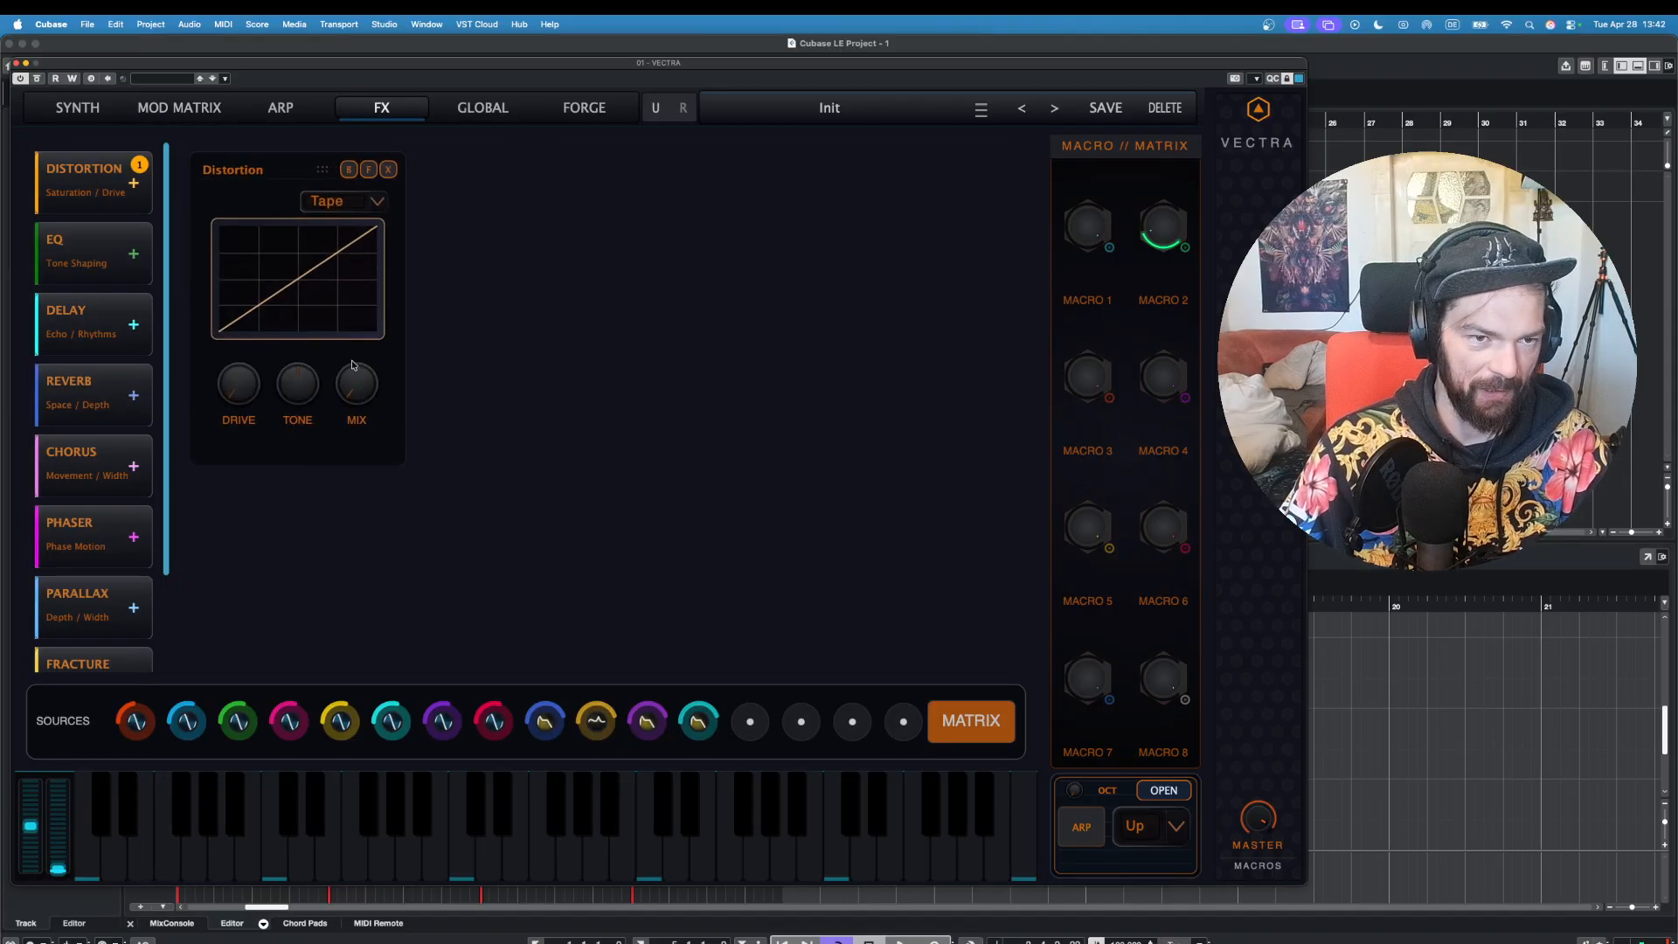
pyautogui.moveTo(122, 280); pyautogui.dragTo(457, 269)
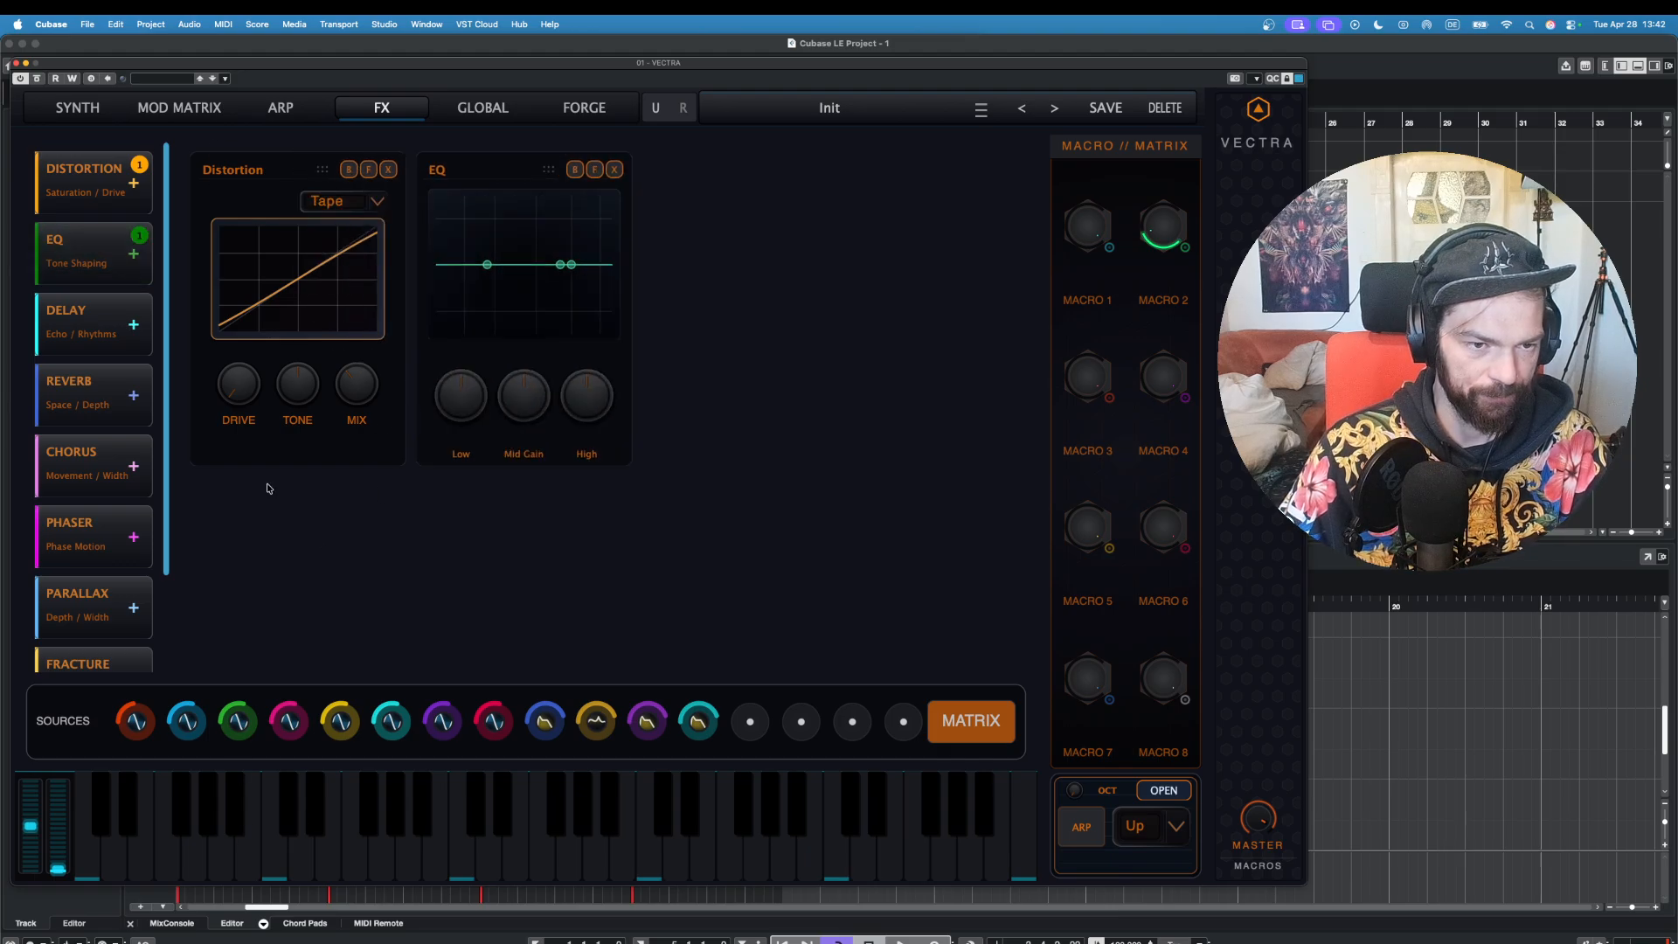
# Step: Raise the Distortion's Drive, change its type to Tube, and audition with low notes
pyautogui.moveTo(246, 388); pyautogui.dragTo(258, 335)
pyautogui.click(329, 202)
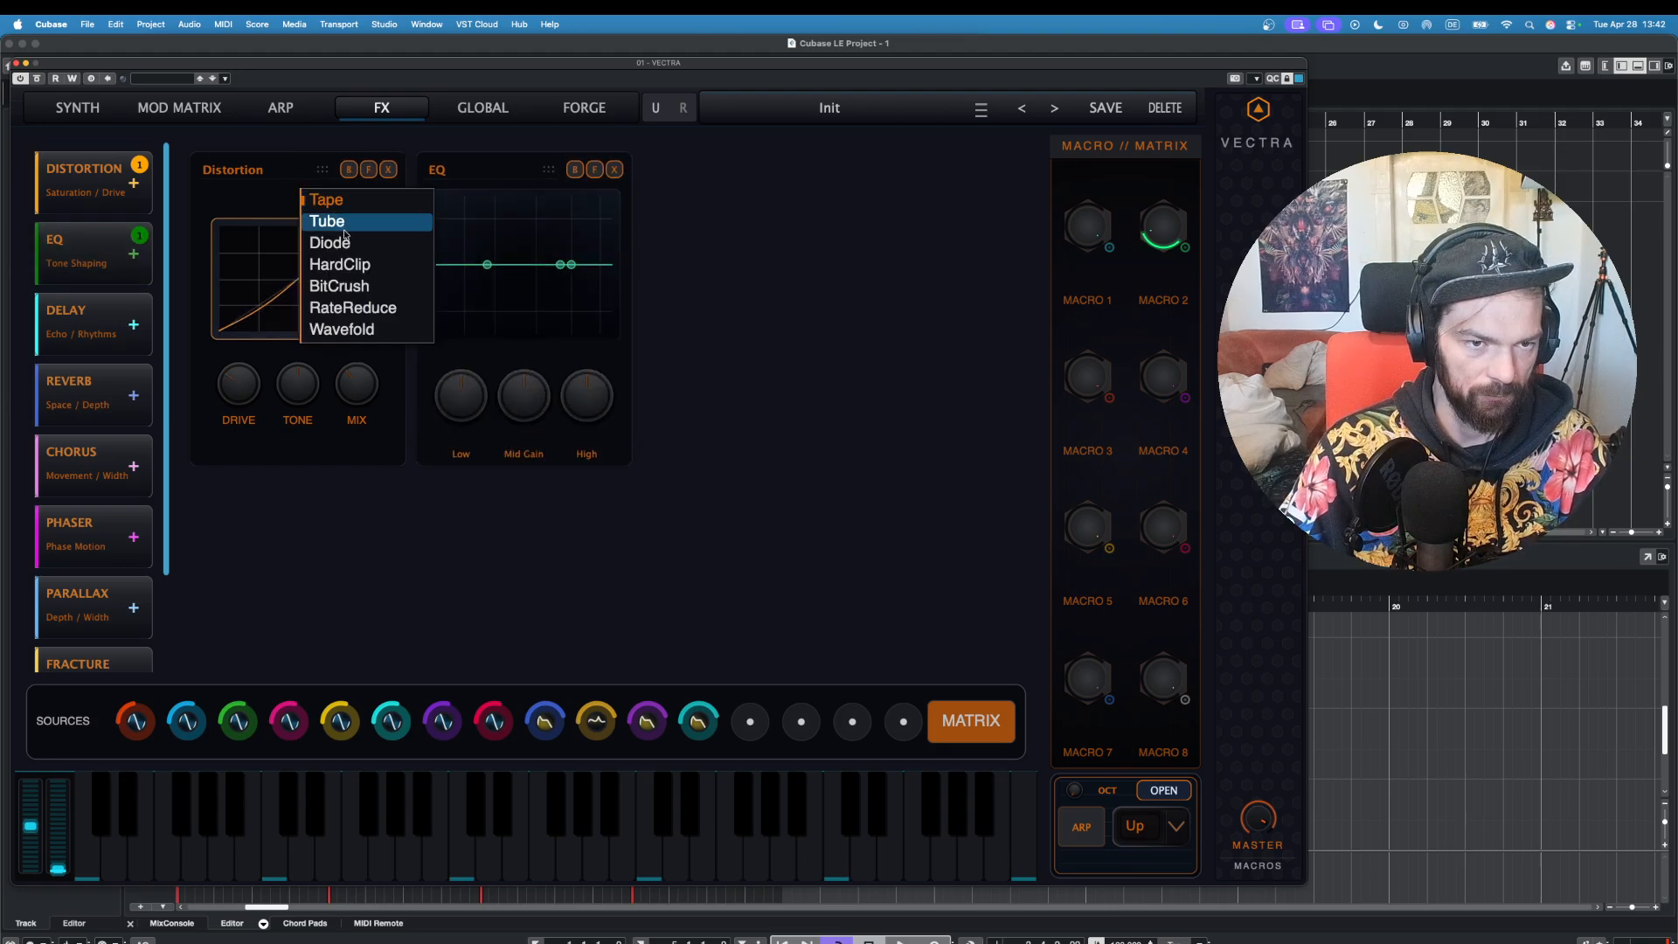
pyautogui.click(342, 228)
pyautogui.click(160, 870)
pyautogui.click(188, 871)
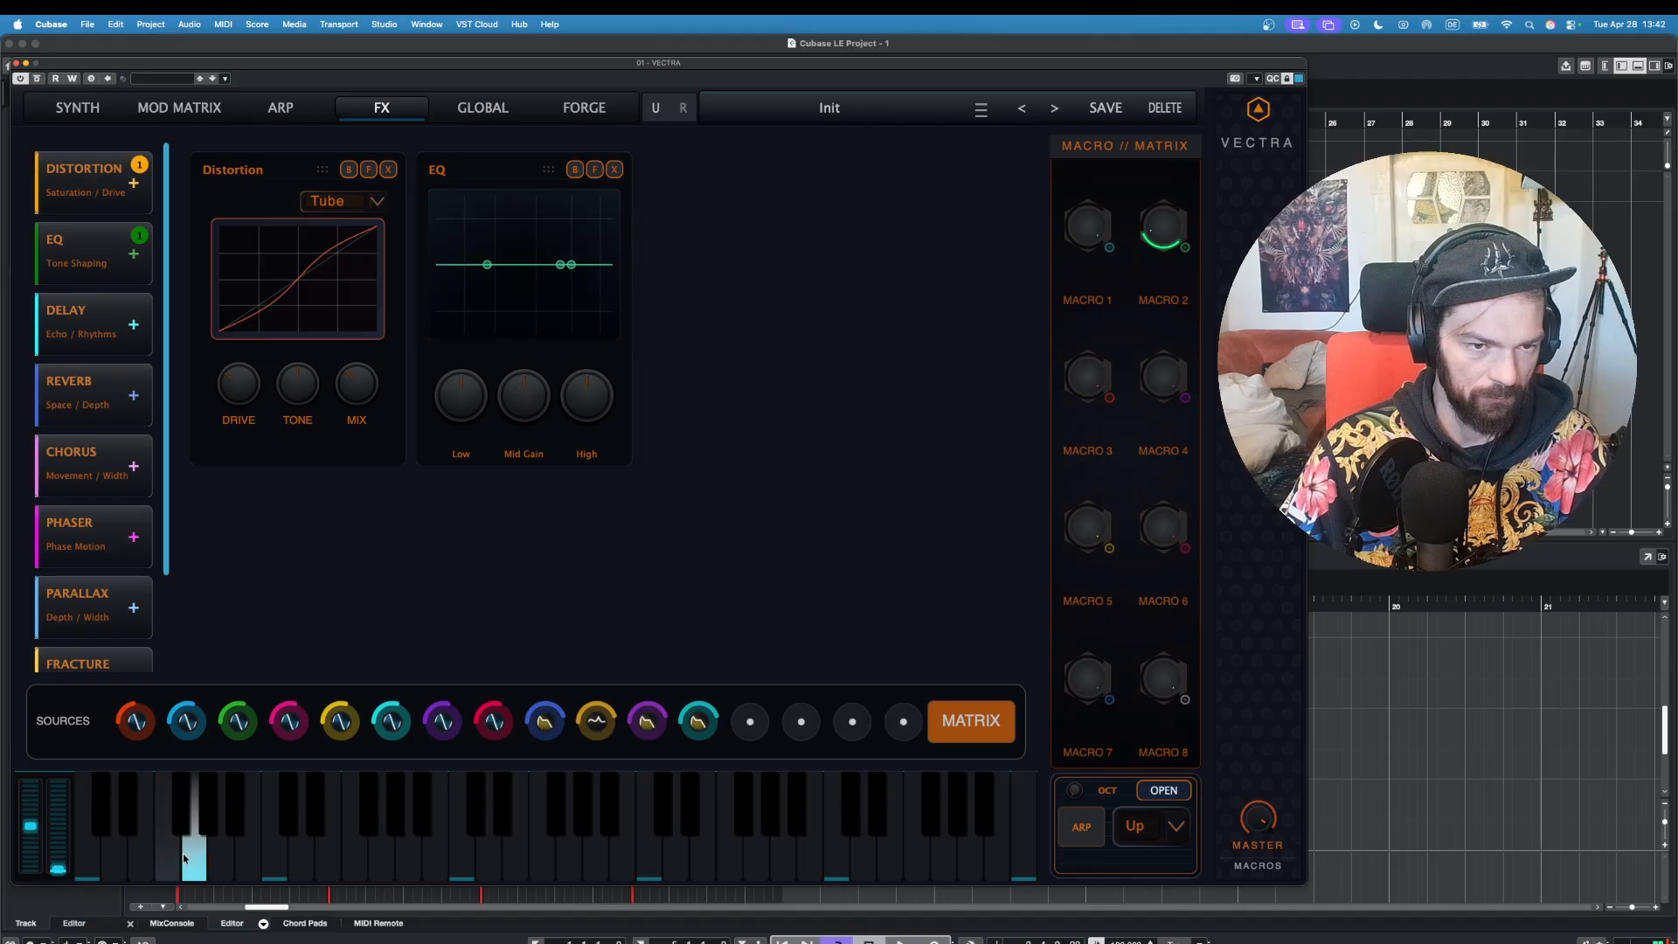
pyautogui.click(141, 861)
# Step: Push the Tube distortion's Drive higher, back it off slightly, and audition with low notes
pyautogui.moveTo(224, 384); pyautogui.dragTo(304, 284)
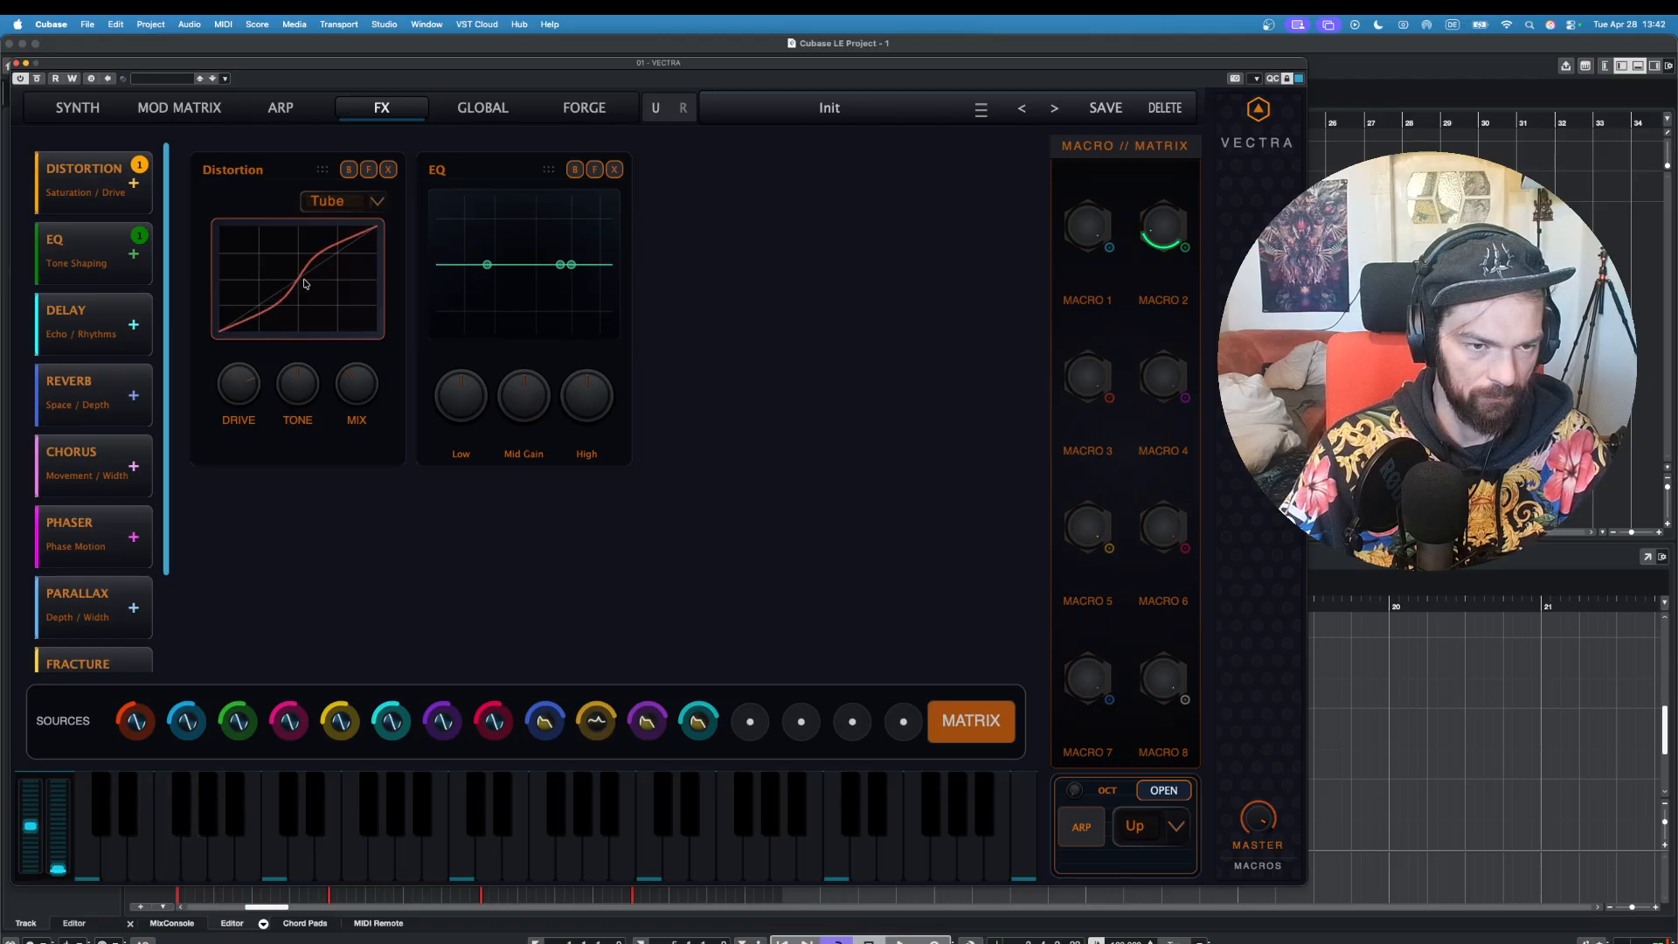
pyautogui.click(157, 861)
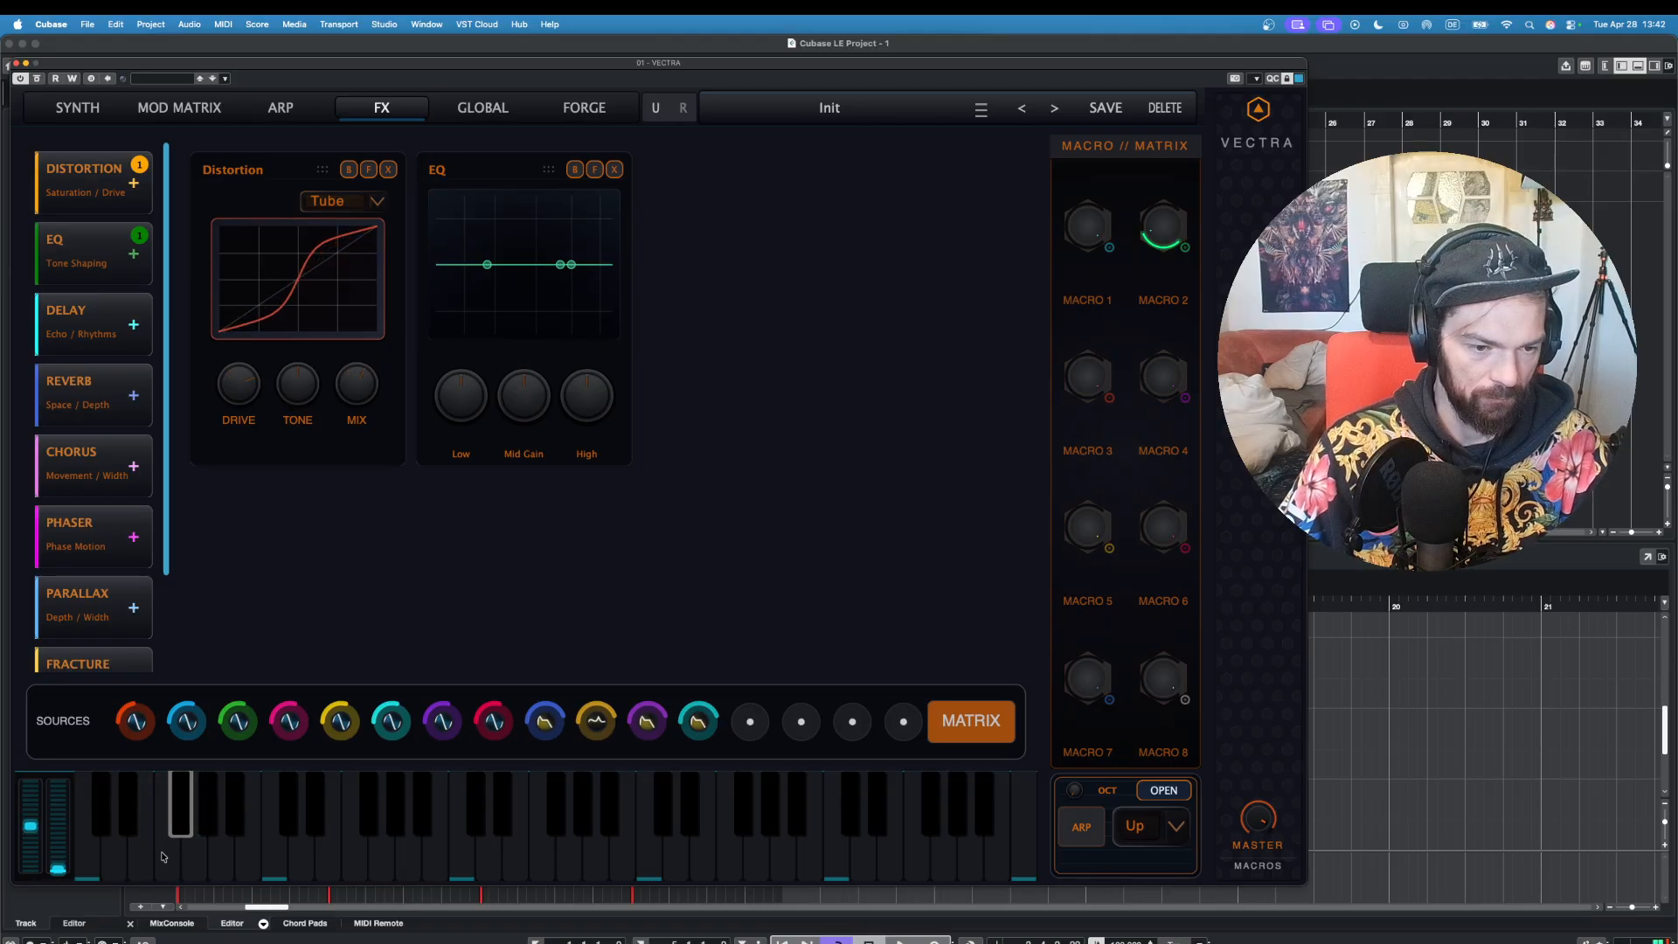
pyautogui.click(156, 861)
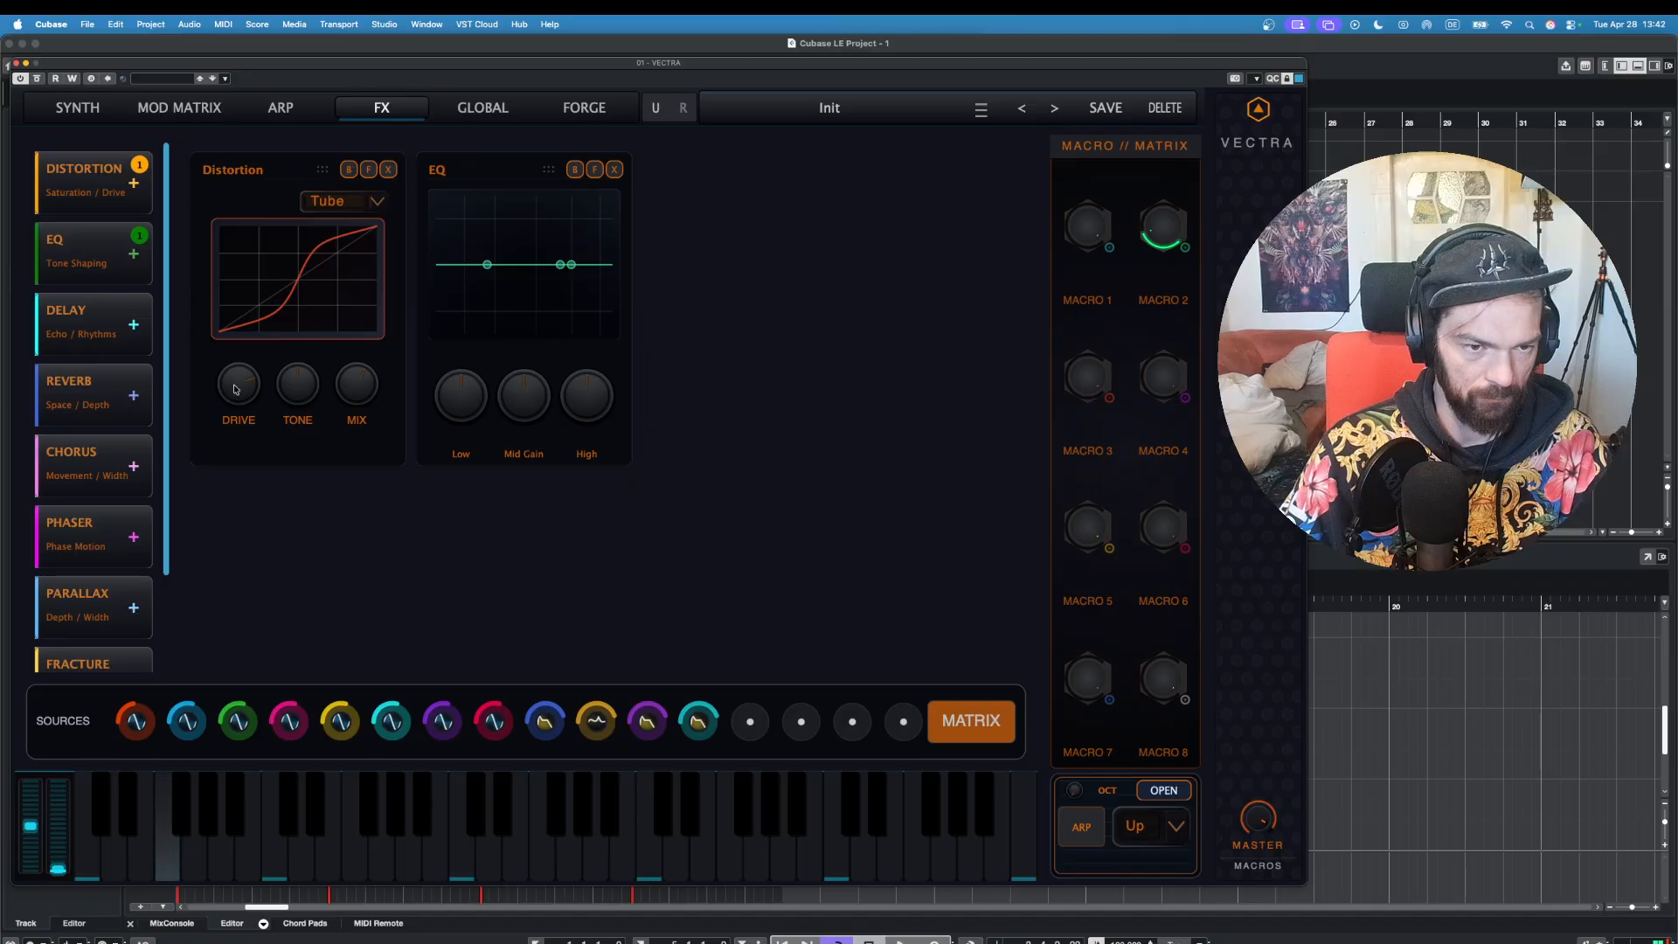
pyautogui.moveTo(235, 385); pyautogui.dragTo(248, 425)
pyautogui.click(181, 832)
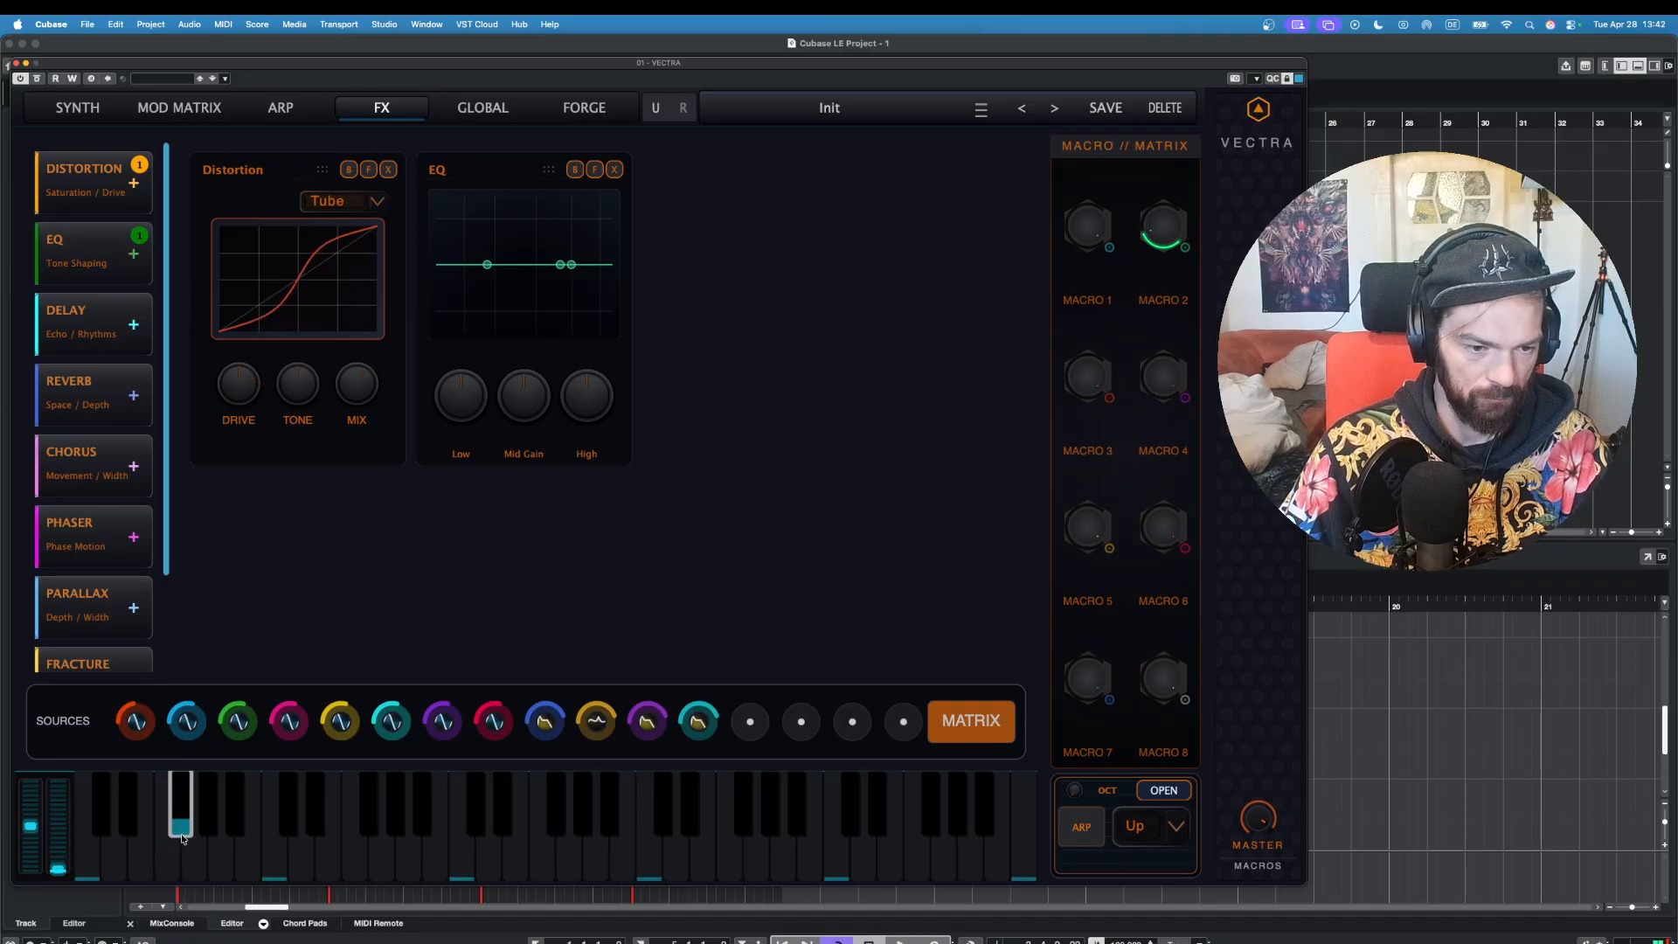
pyautogui.click(168, 850)
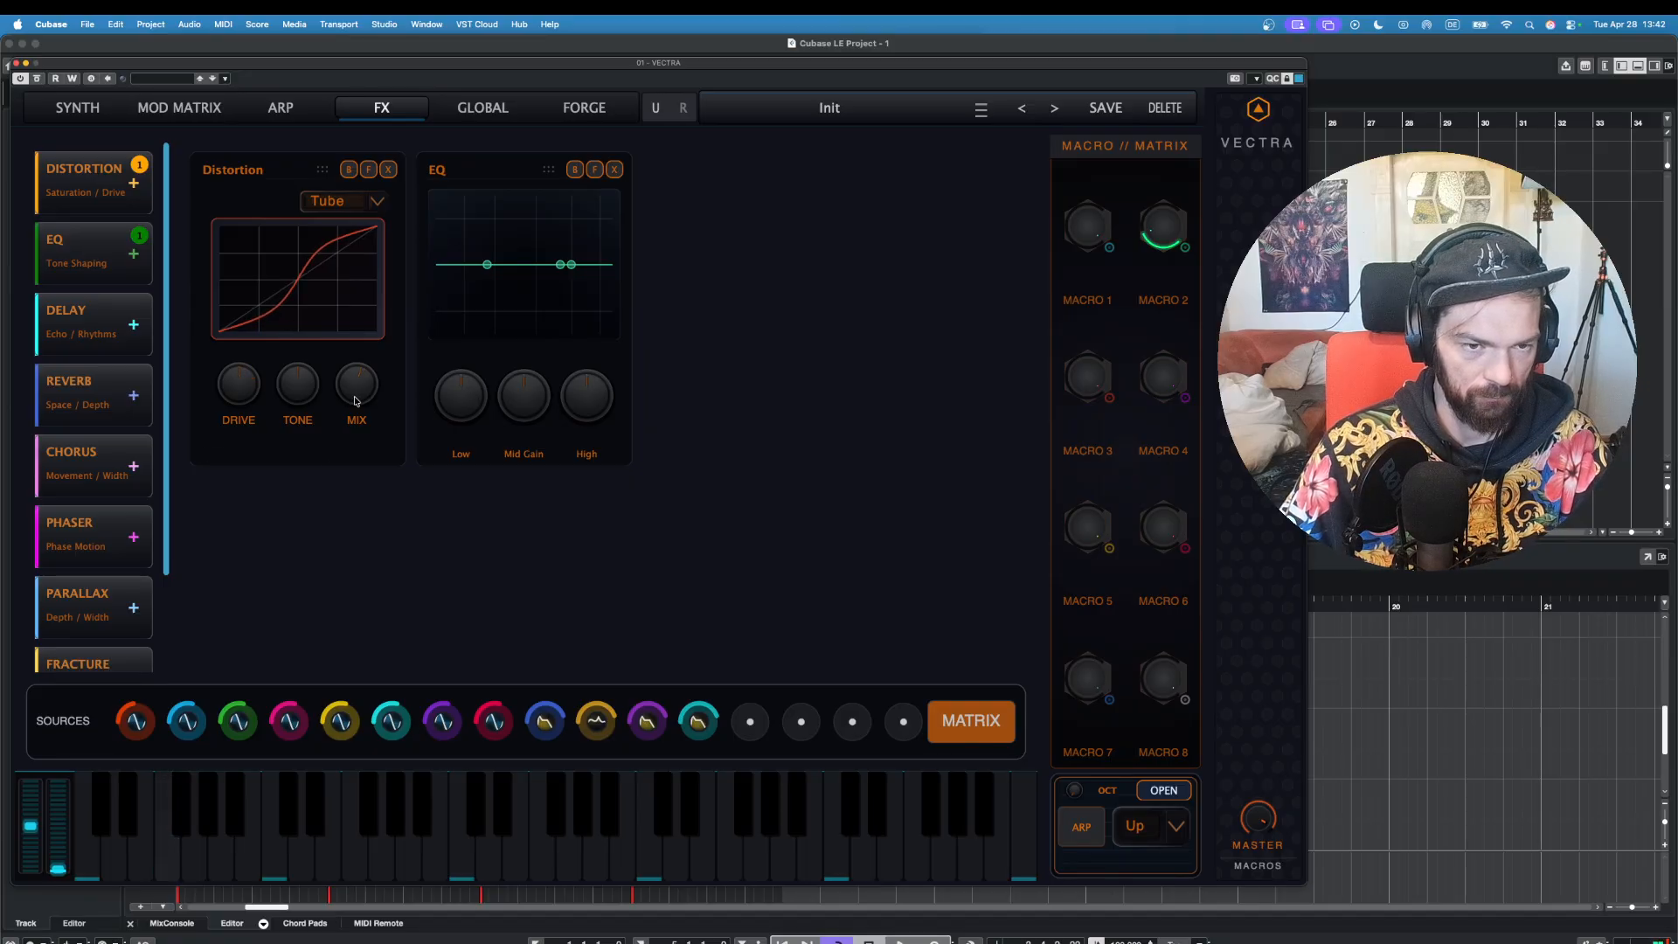
# Step: Turn the Distortion Mix fully down to compare the dry sound, raise it to about halfway, and audition
pyautogui.moveTo(354, 413); pyautogui.dragTo(309, 632)
pyautogui.click(168, 855)
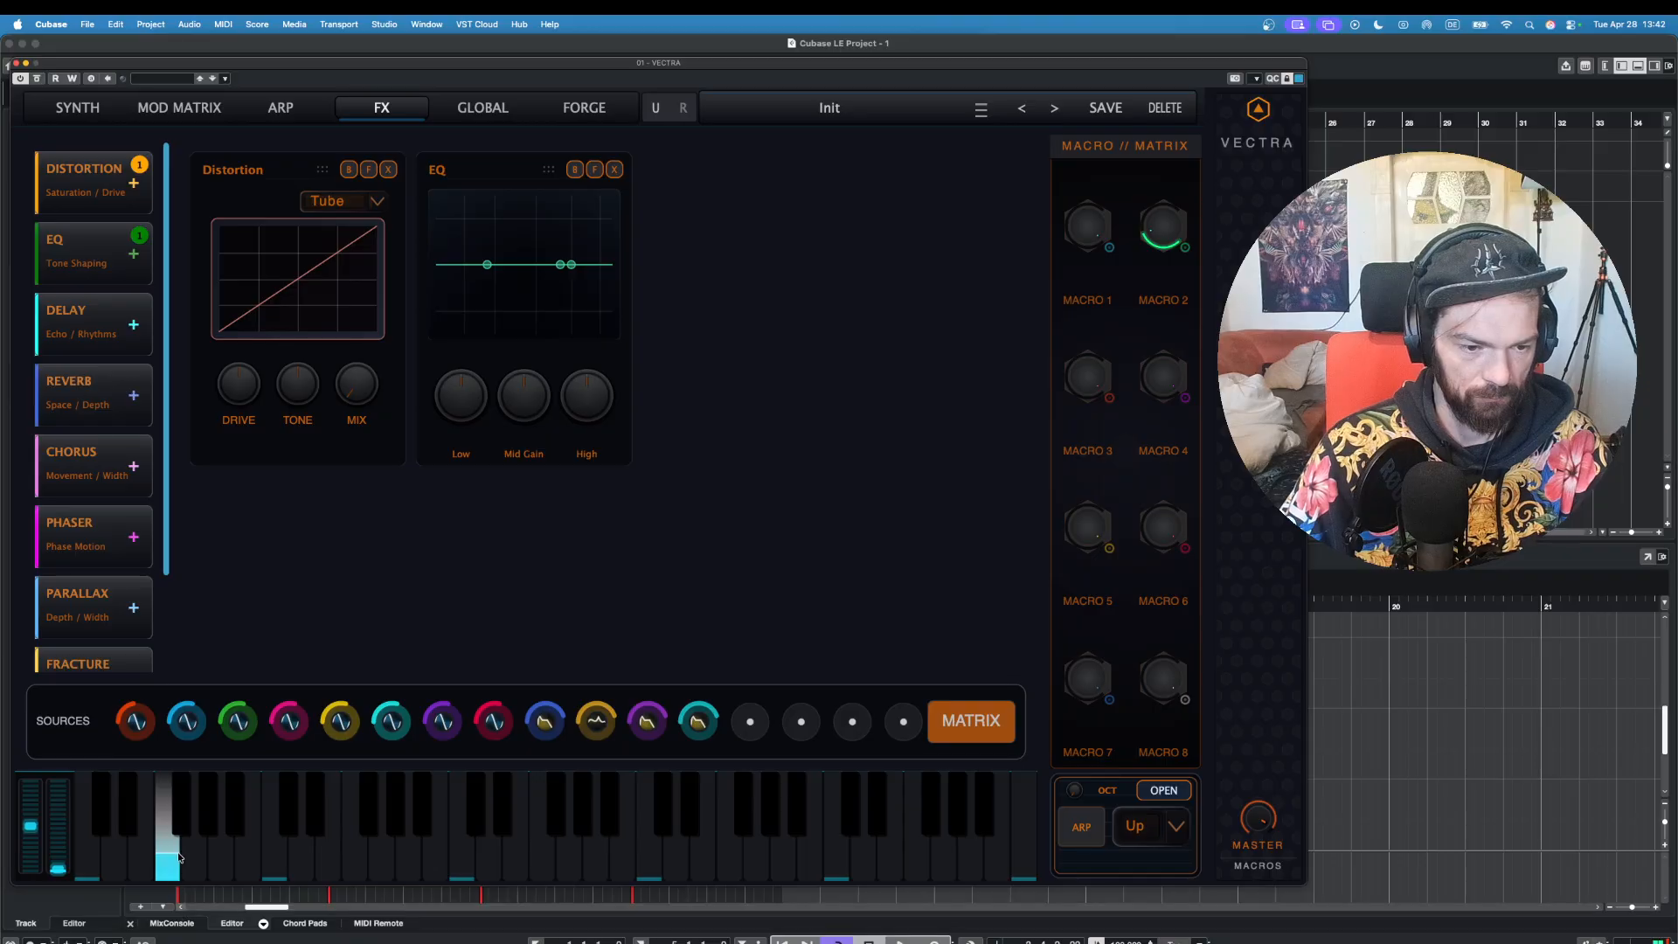
pyautogui.moveTo(360, 387); pyautogui.dragTo(385, 334)
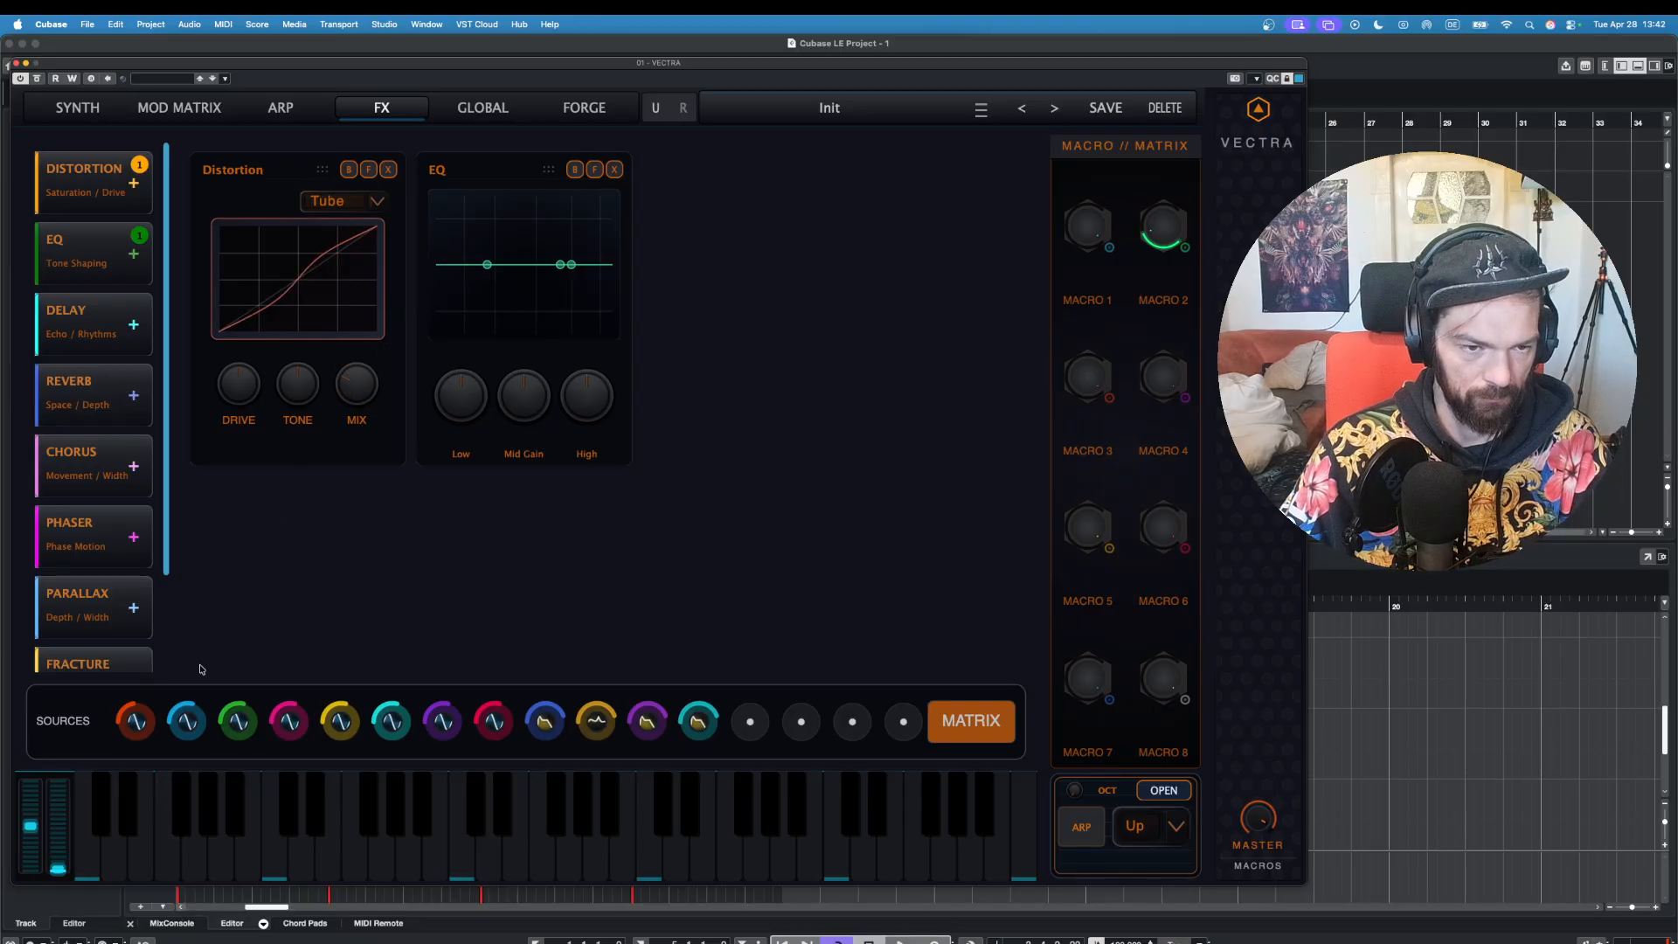
pyautogui.click(189, 846)
pyautogui.click(161, 843)
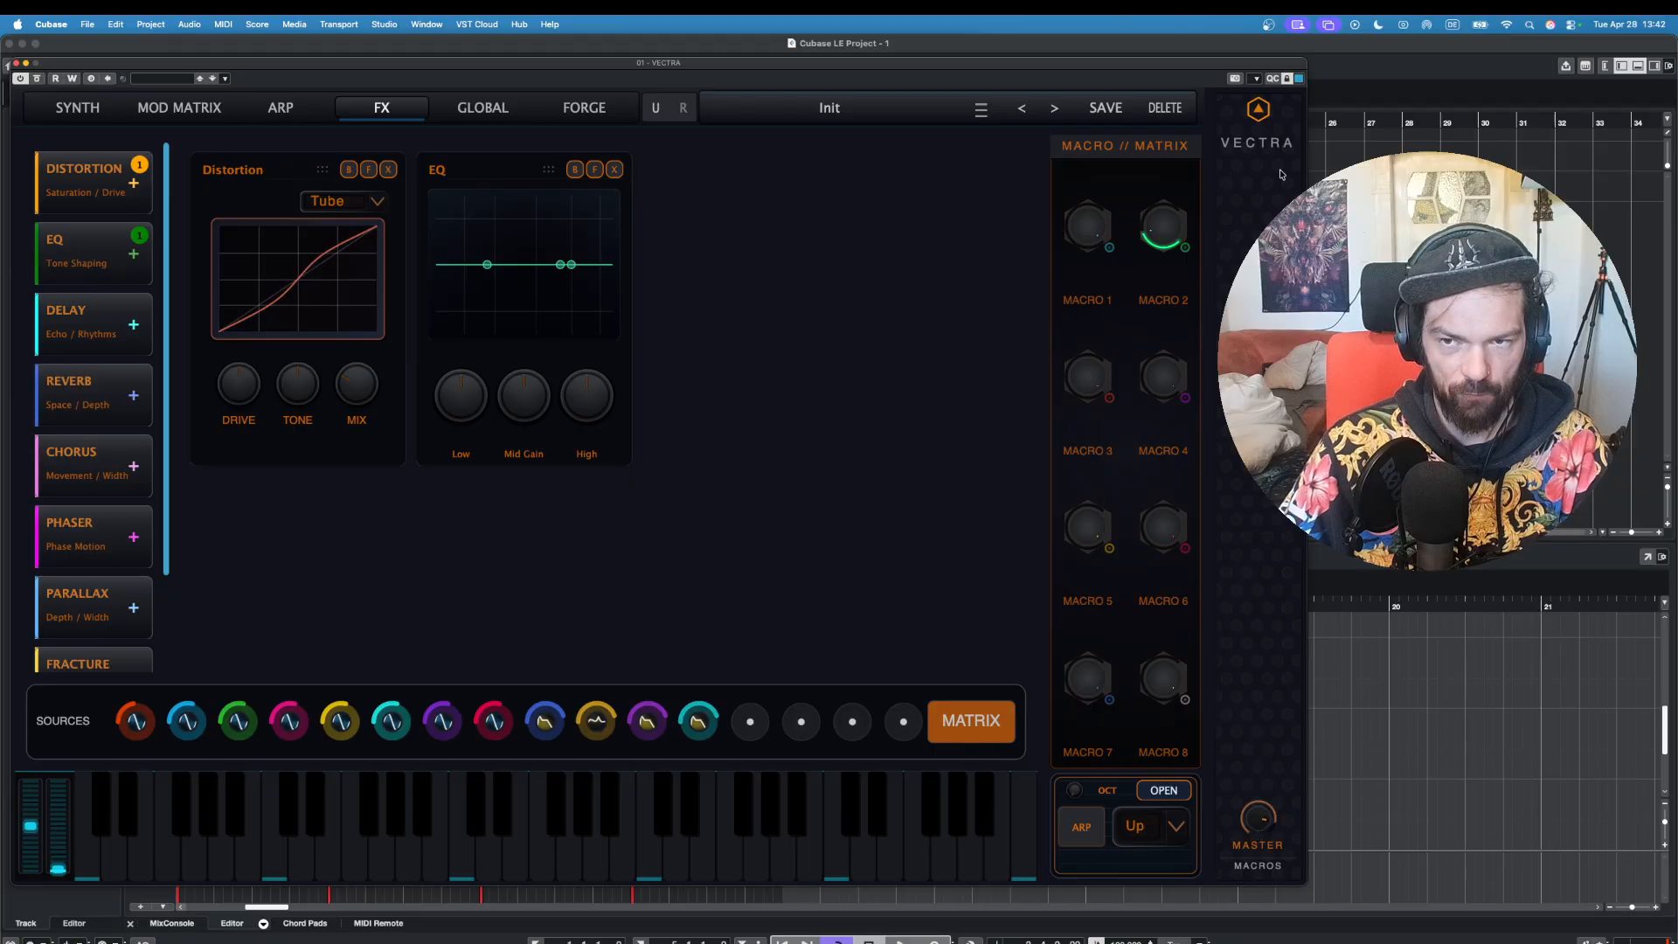
# Step: Check the master output level meters while playing several low notes
pyautogui.click(199, 852)
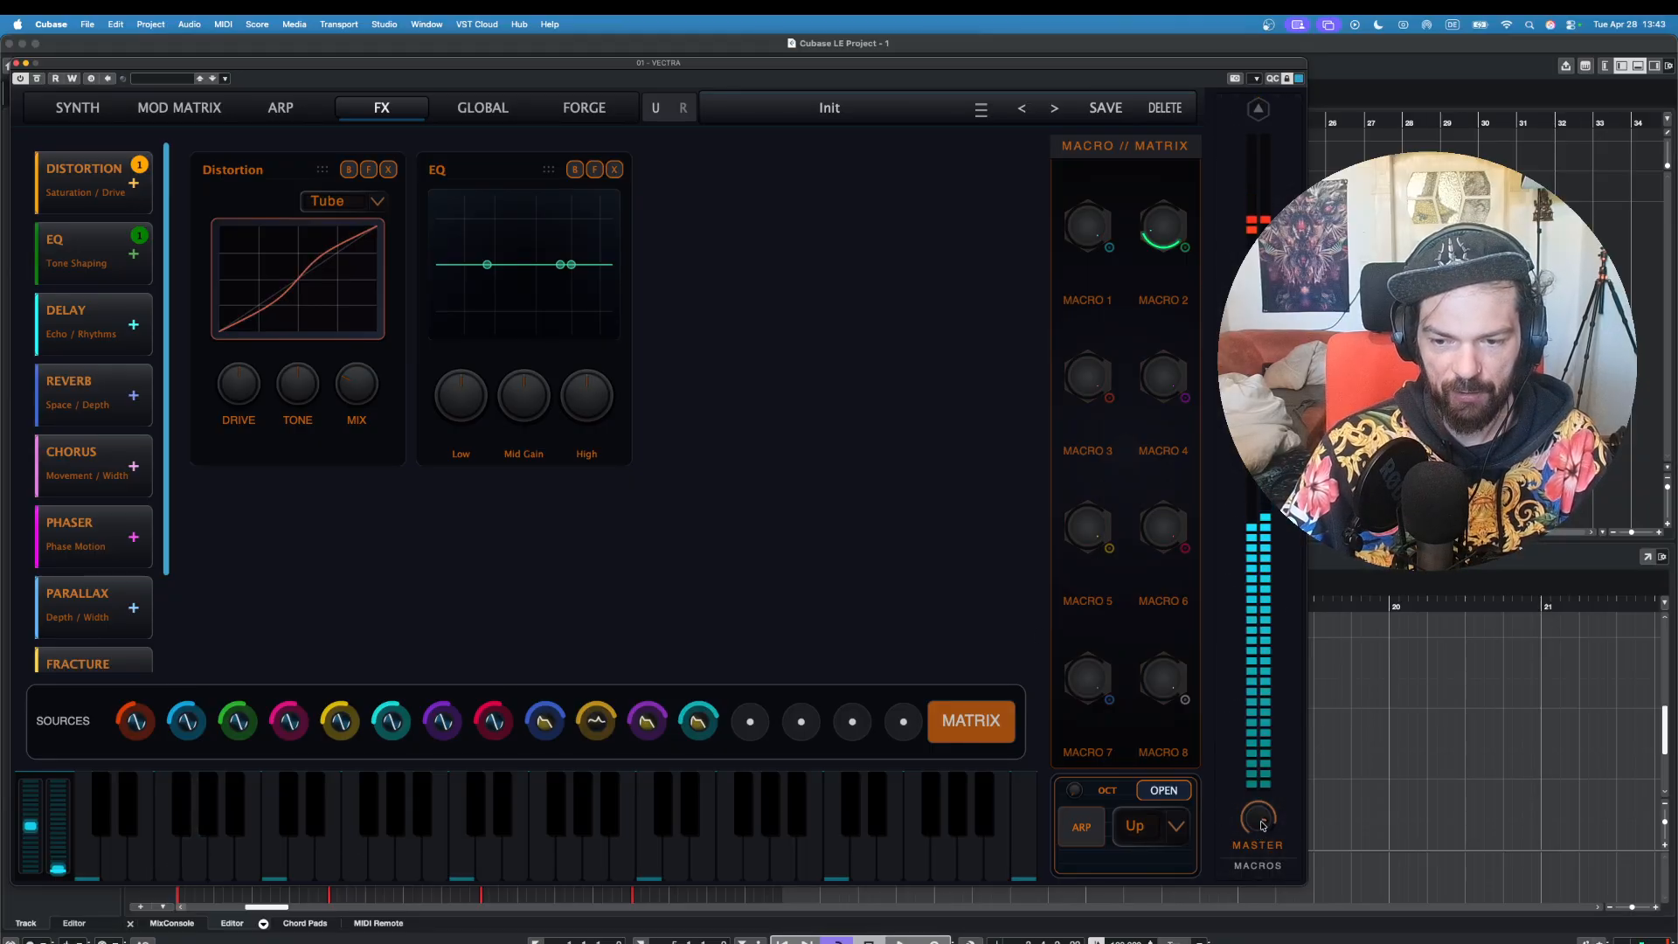
pyautogui.click(218, 861)
pyautogui.click(142, 860)
pyautogui.click(267, 846)
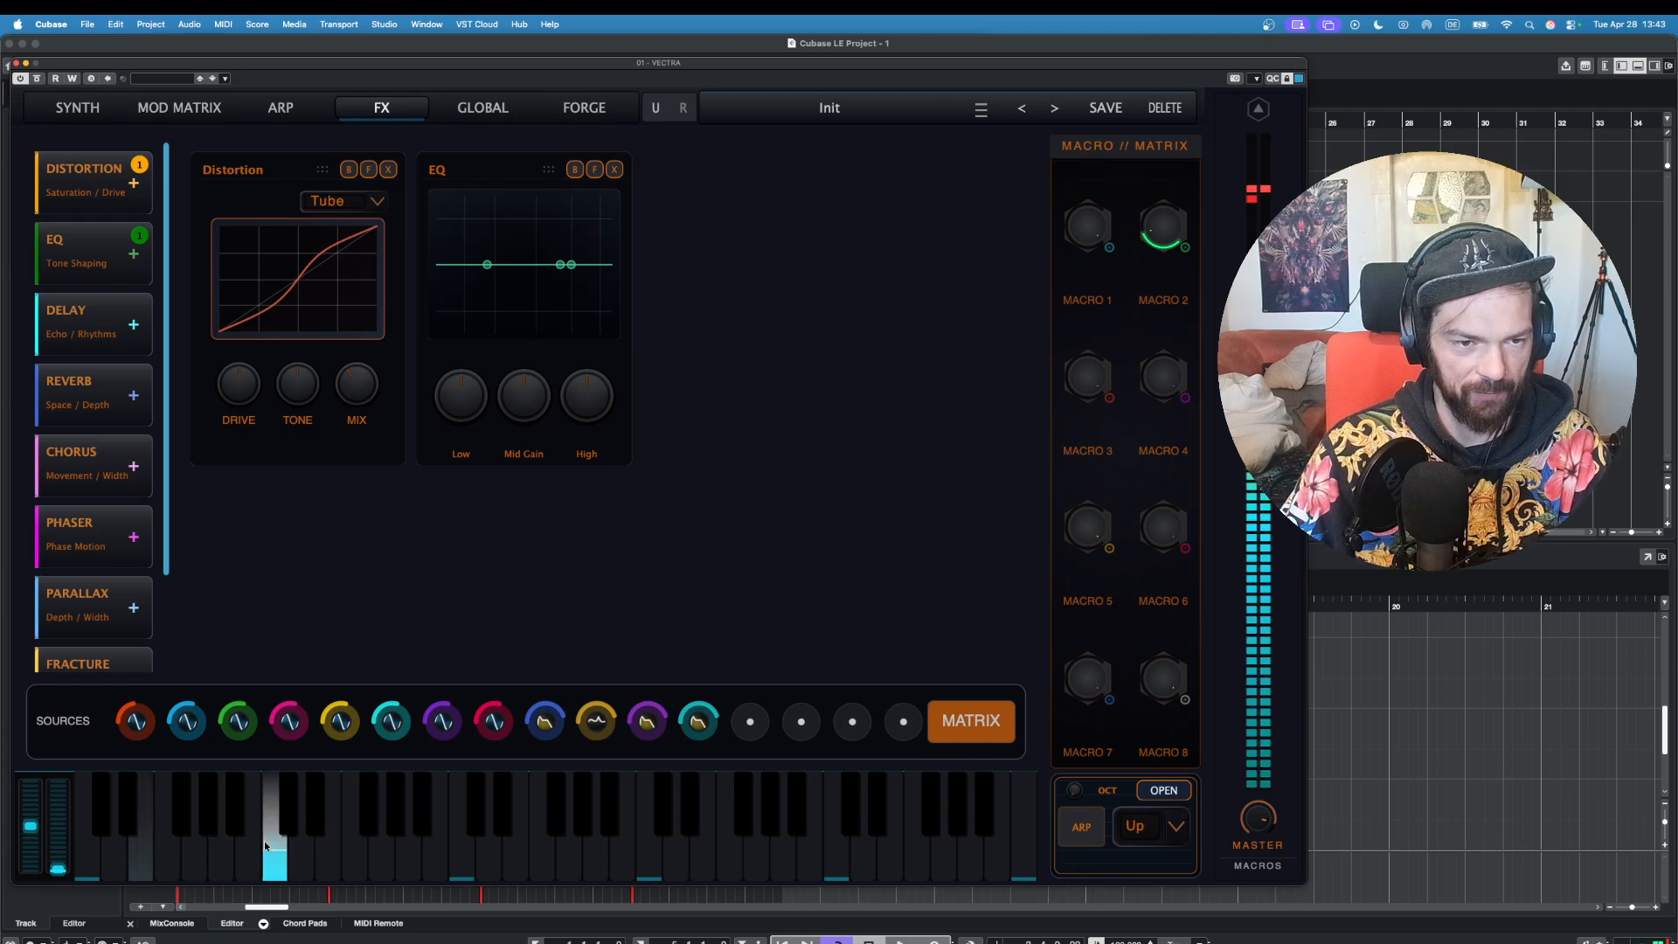
# Step: Try the Tape type on the Distortion effect and audition it with a low note
pyautogui.click(345, 200)
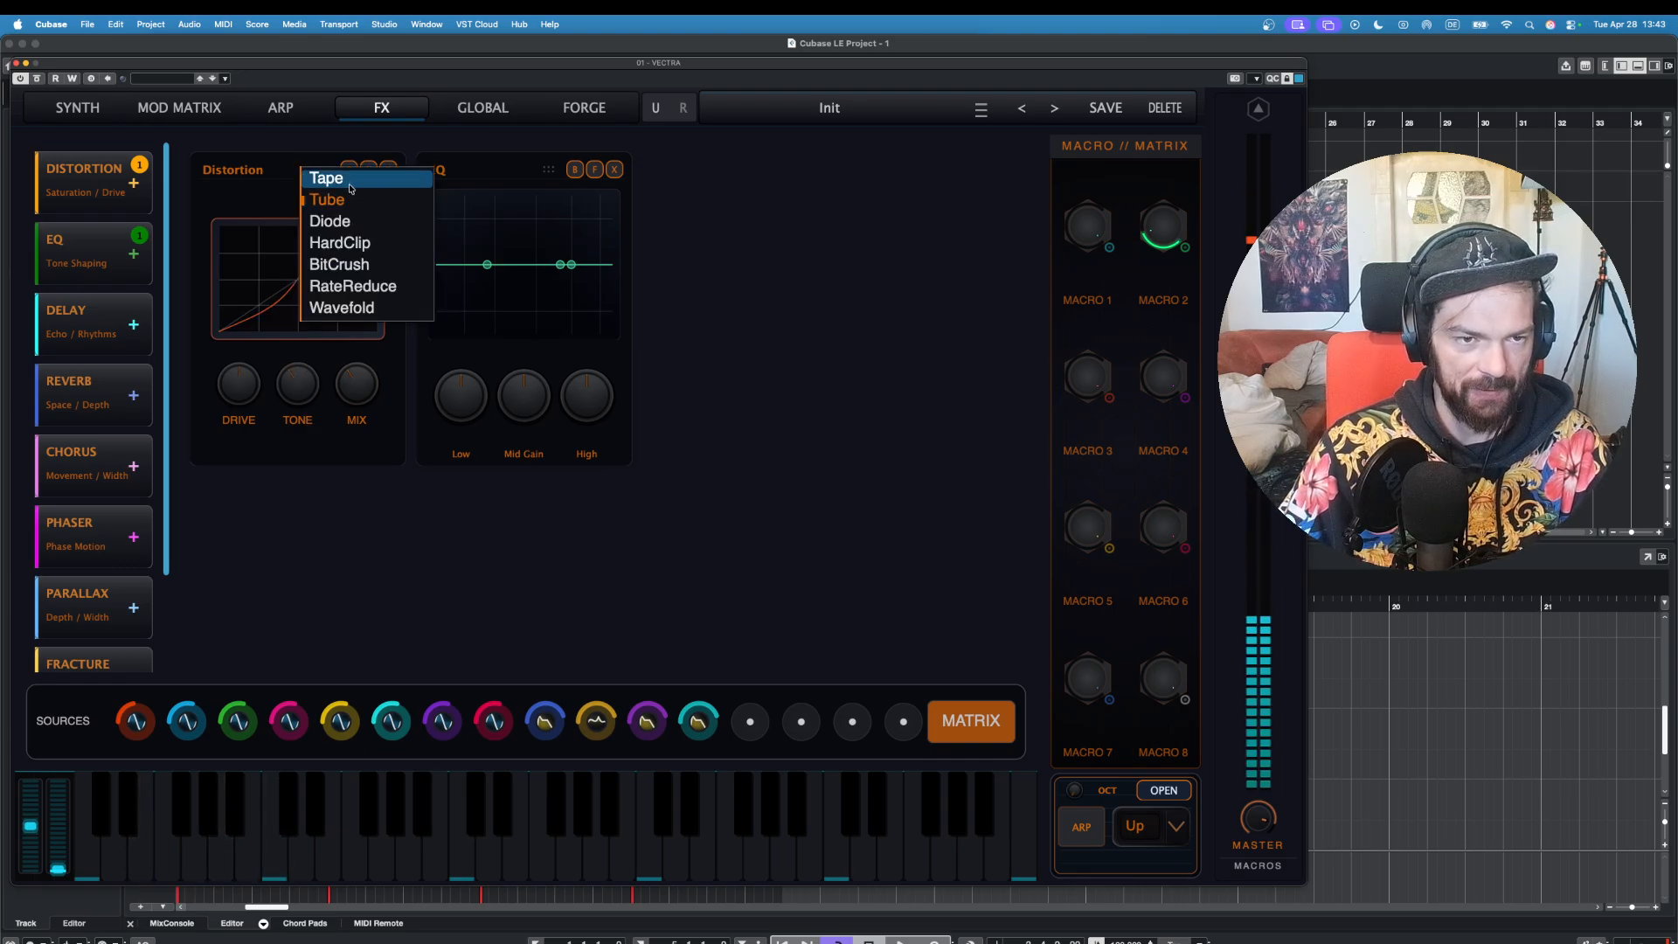
pyautogui.click(325, 172)
pyautogui.click(185, 857)
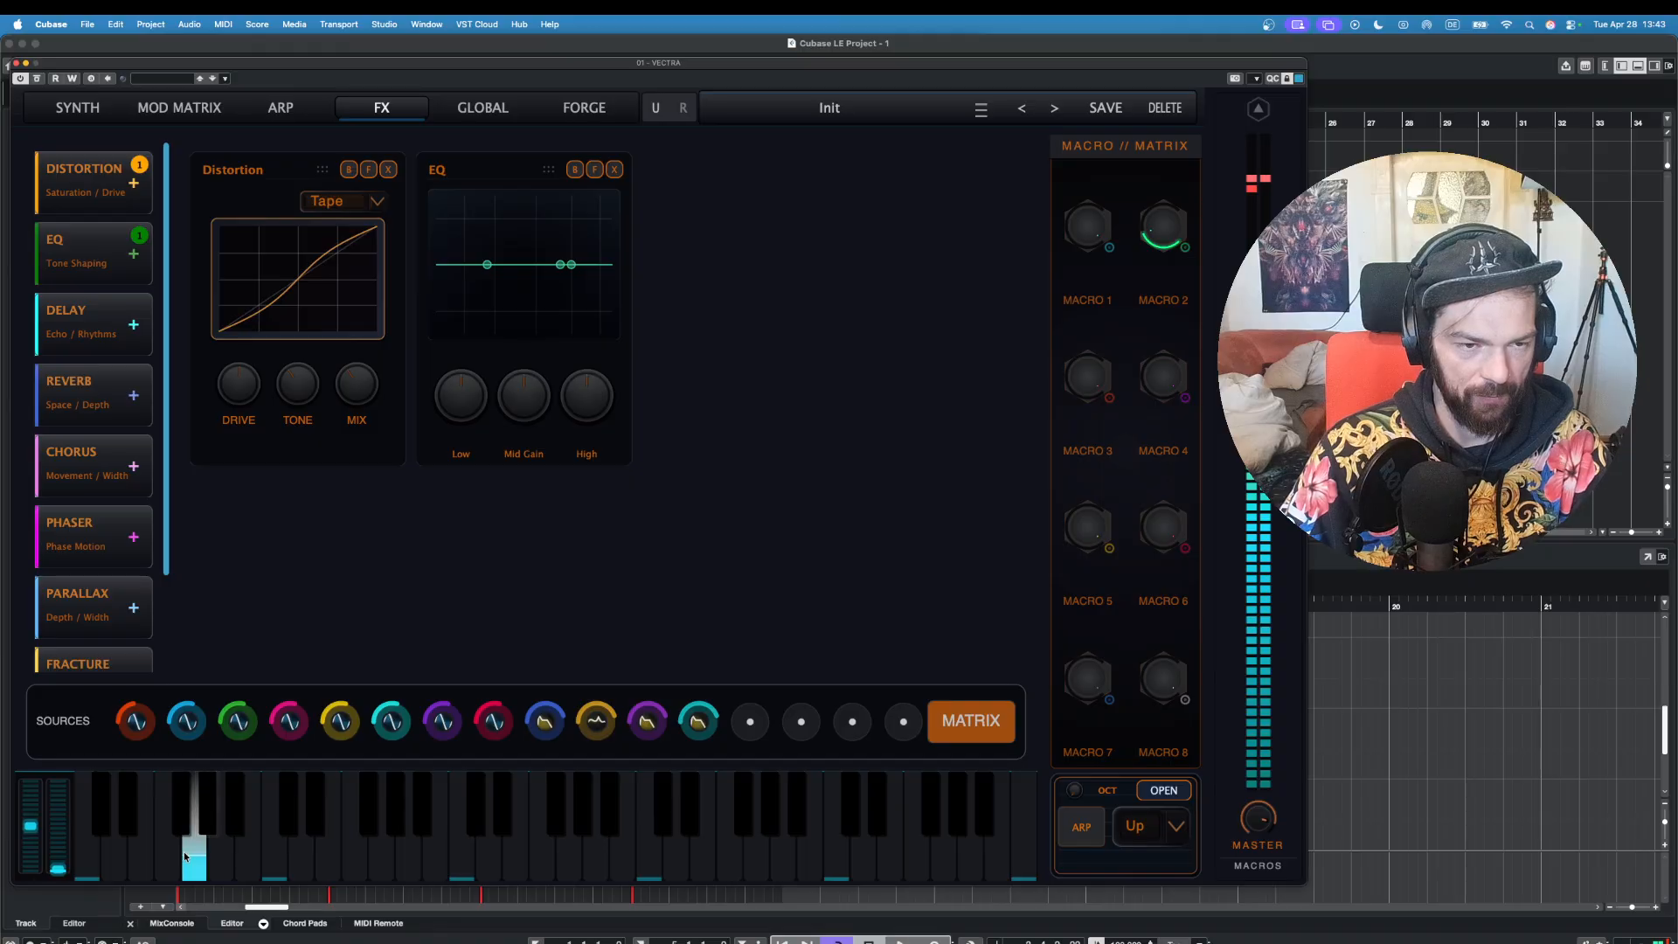
# Step: Switch the Distortion type to Tube, change it to Diode, and audition with low notes
pyautogui.click(339, 201)
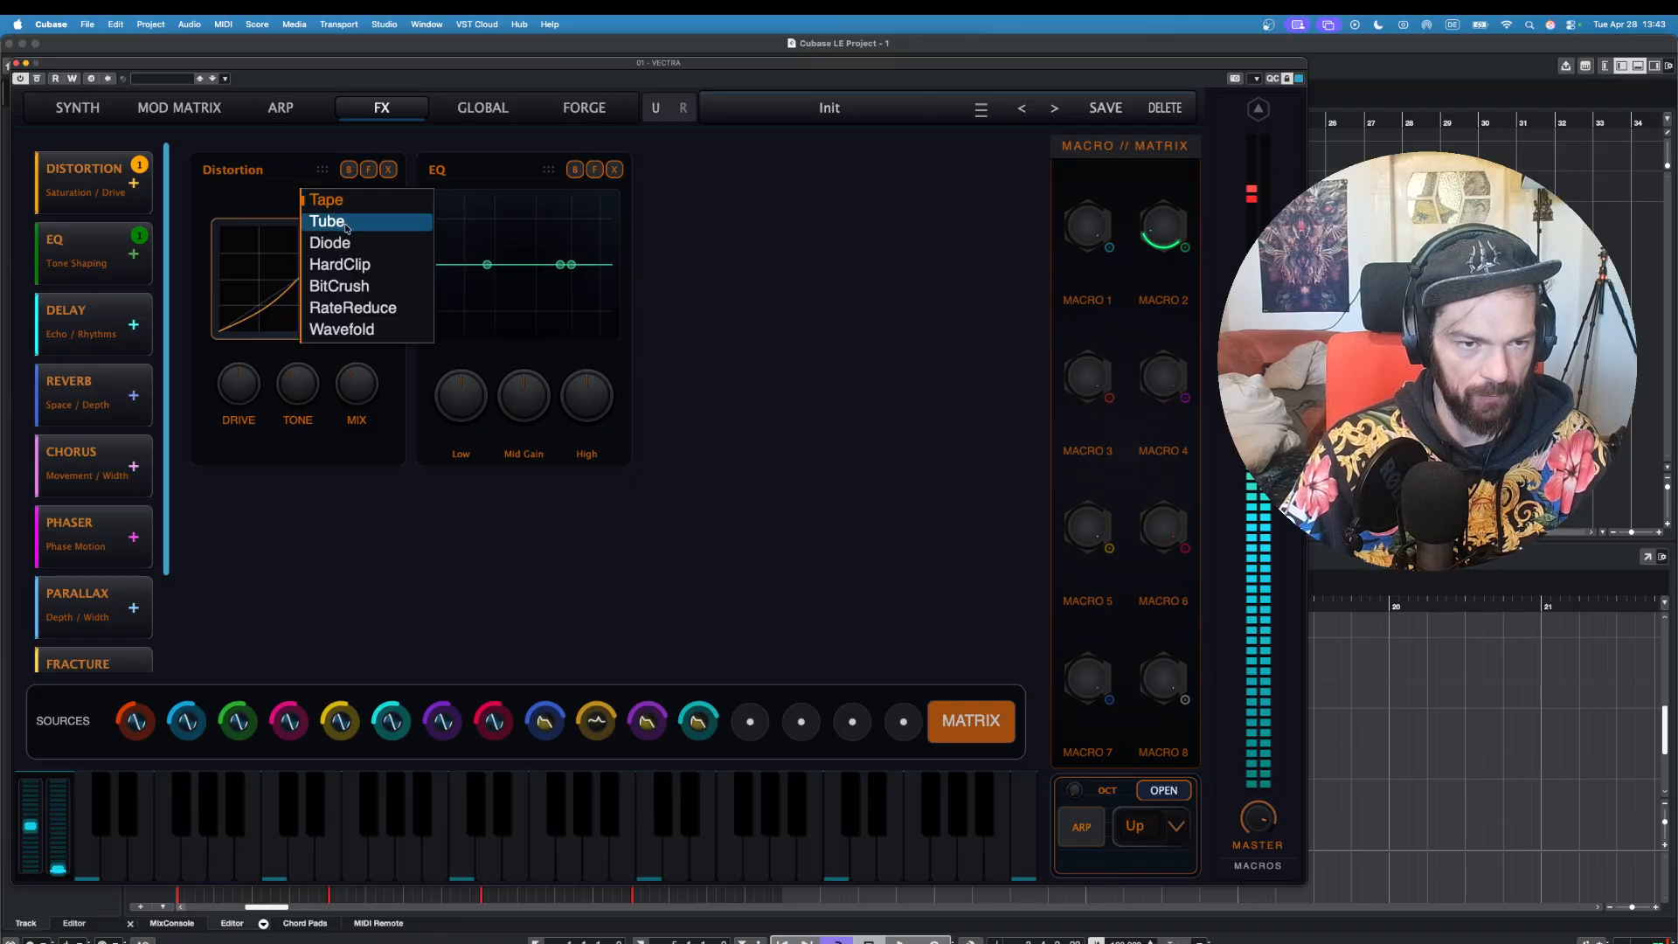
pyautogui.click(331, 219)
pyautogui.click(336, 207)
pyautogui.click(331, 220)
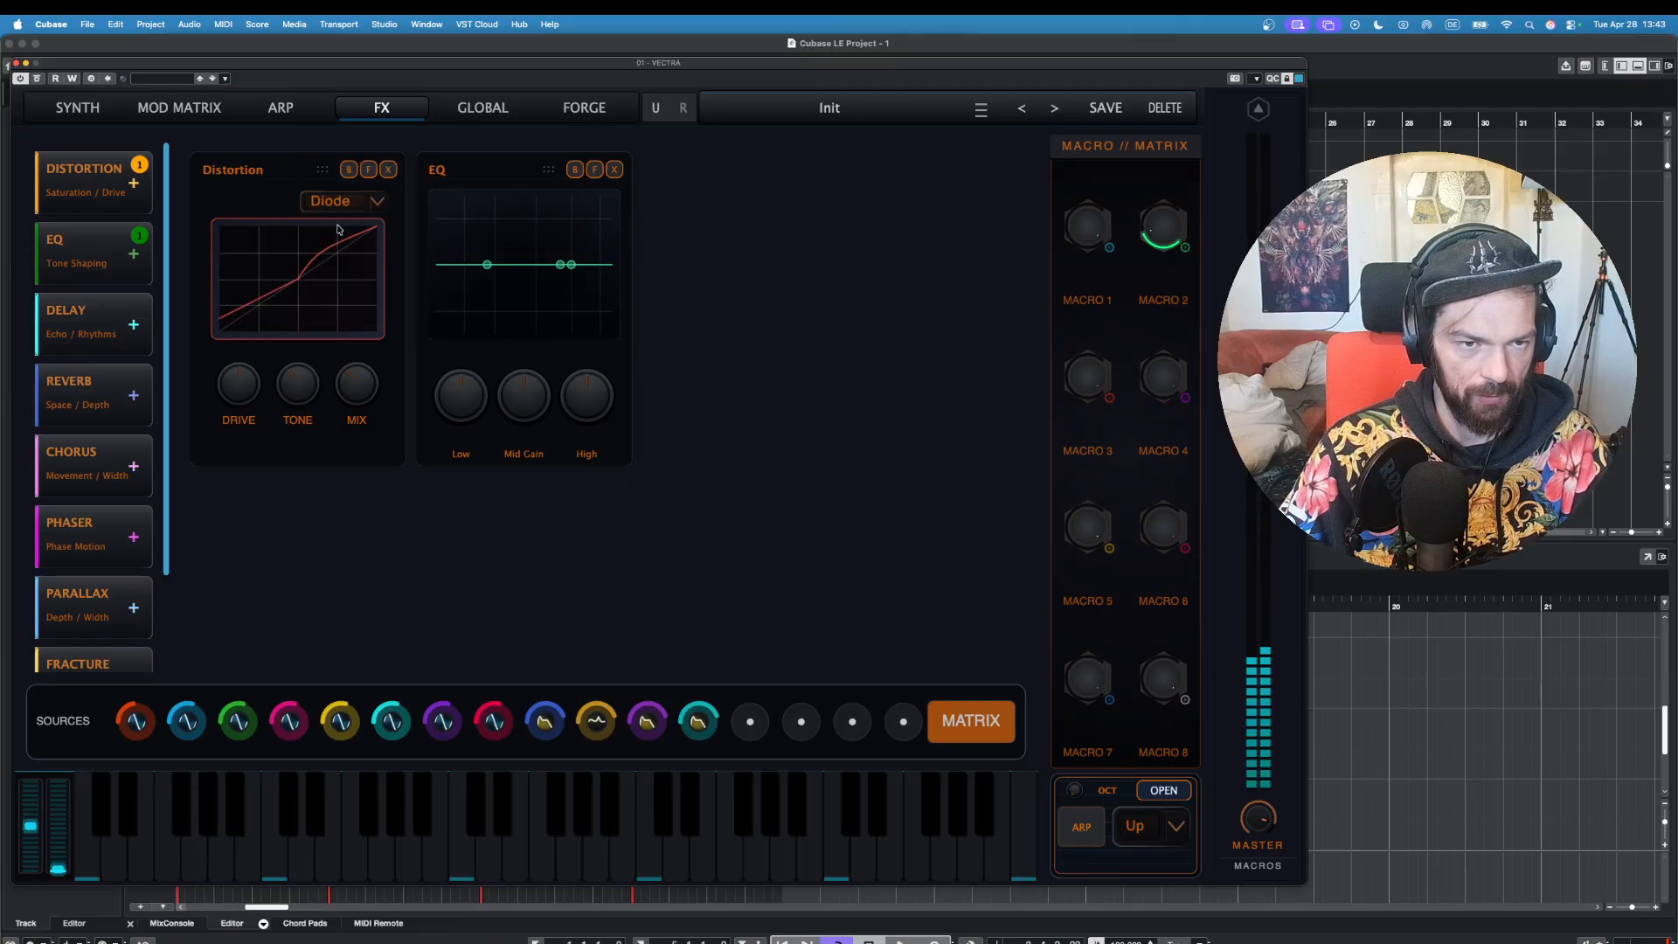
pyautogui.click(223, 865)
pyautogui.click(161, 865)
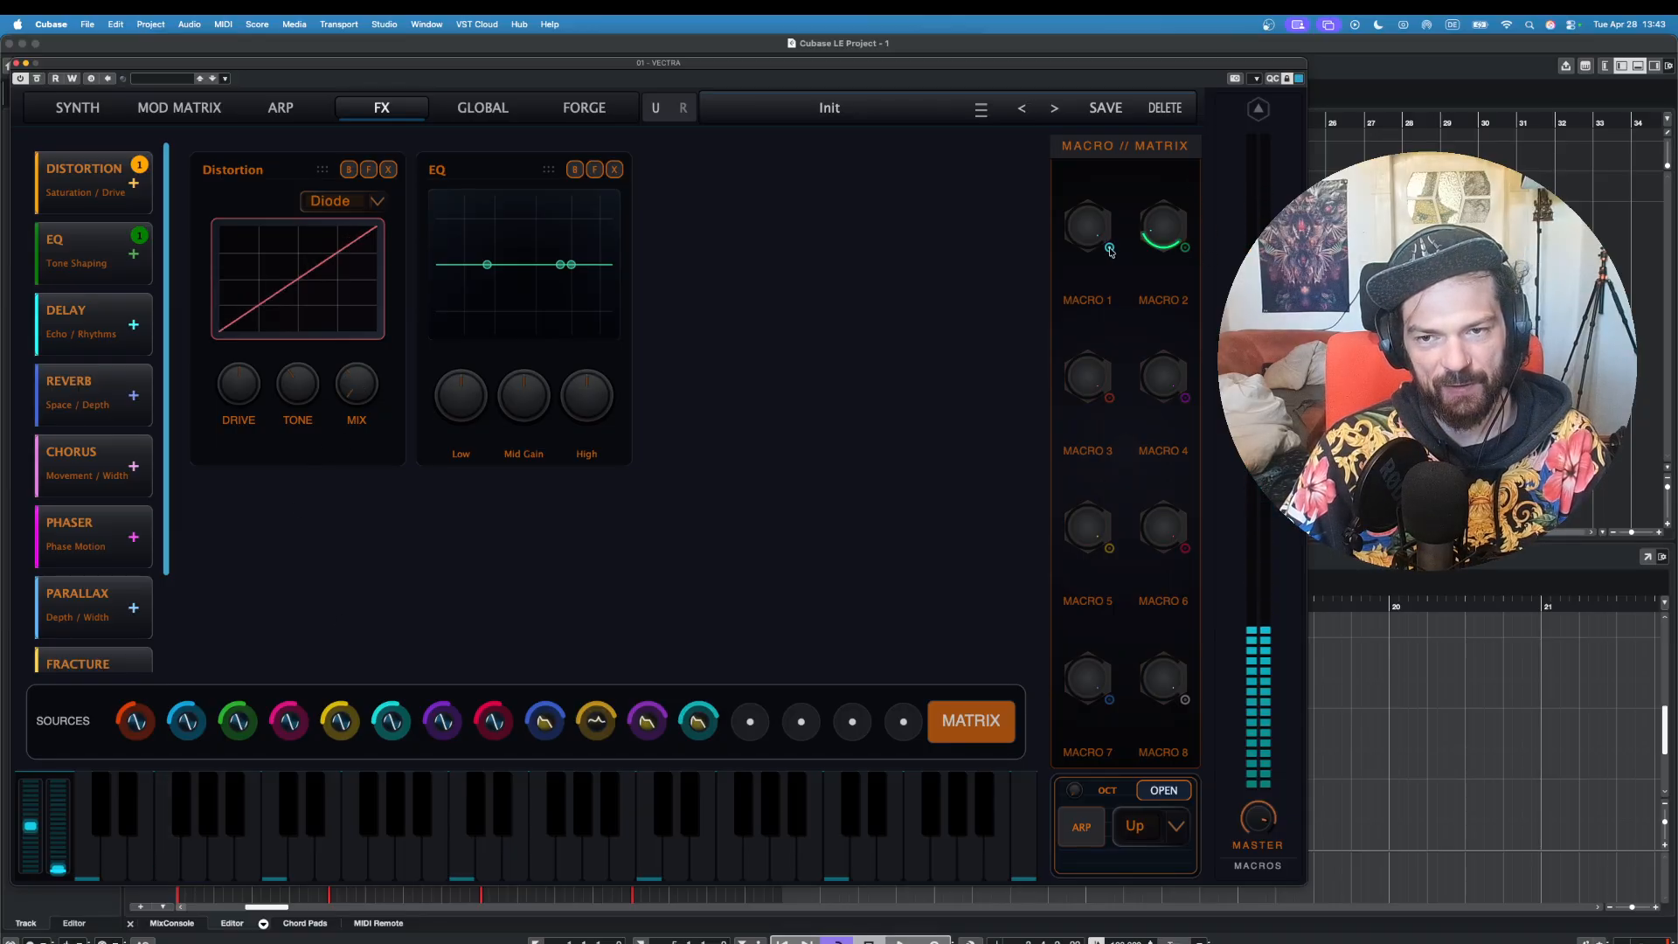
# Step: Map Macro 1 to the Distortion Mix and rename the first two macros DISTORTION and DELTA
pyautogui.moveTo(1110, 250); pyautogui.dragTo(352, 402)
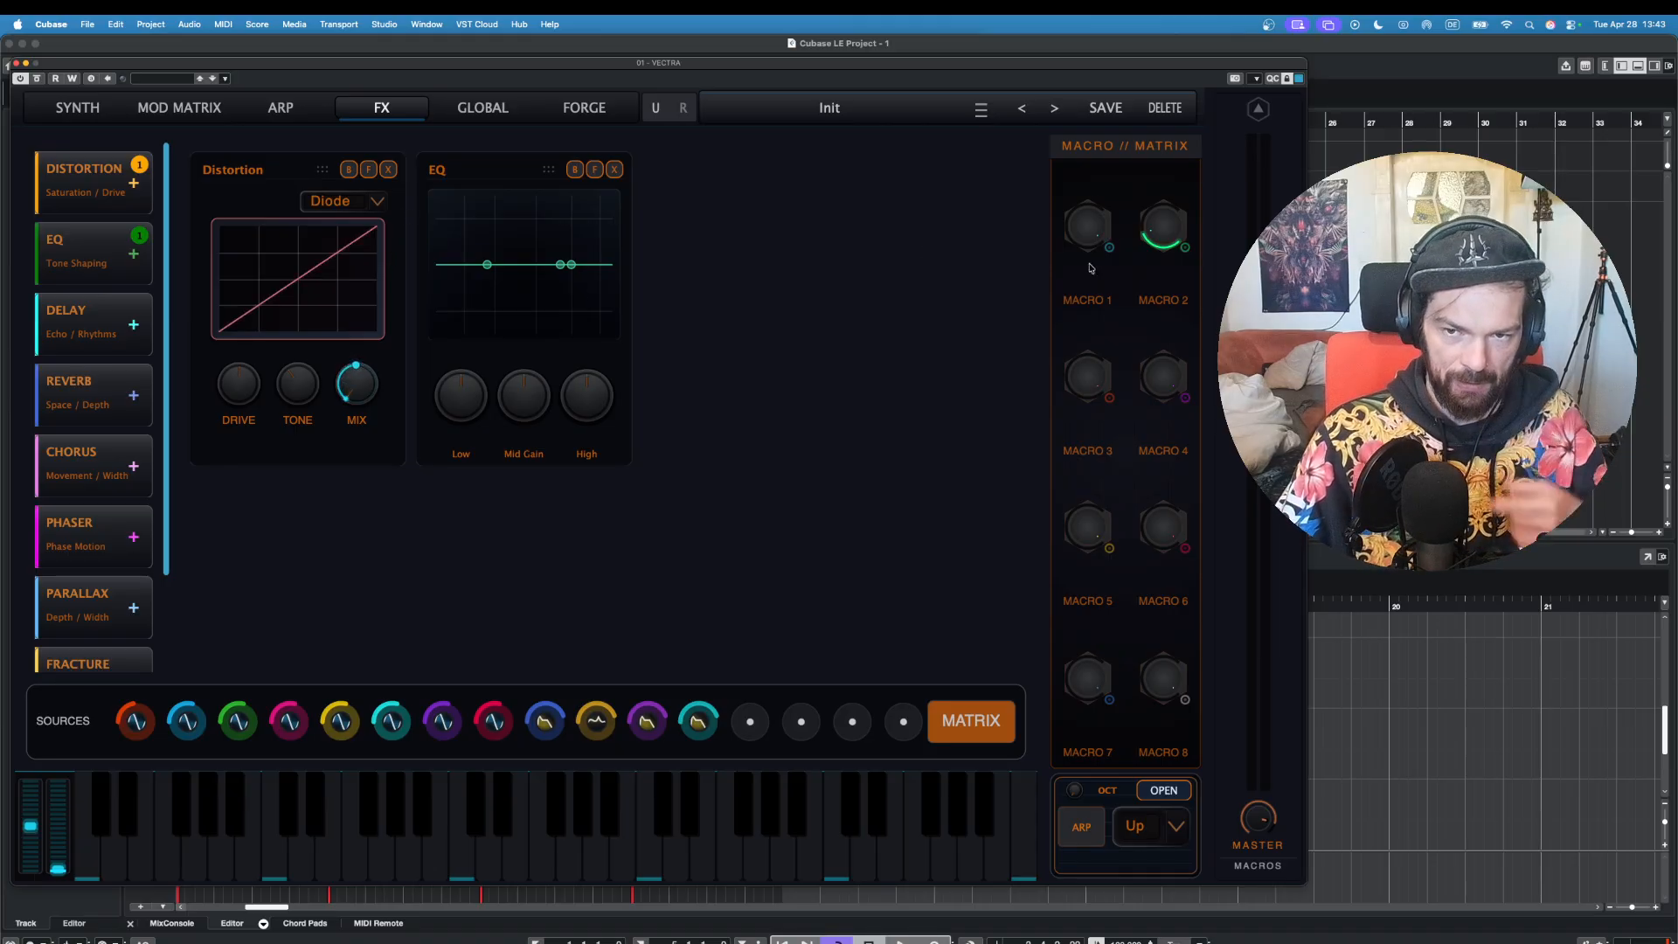
pyautogui.doubleClick(1085, 301)
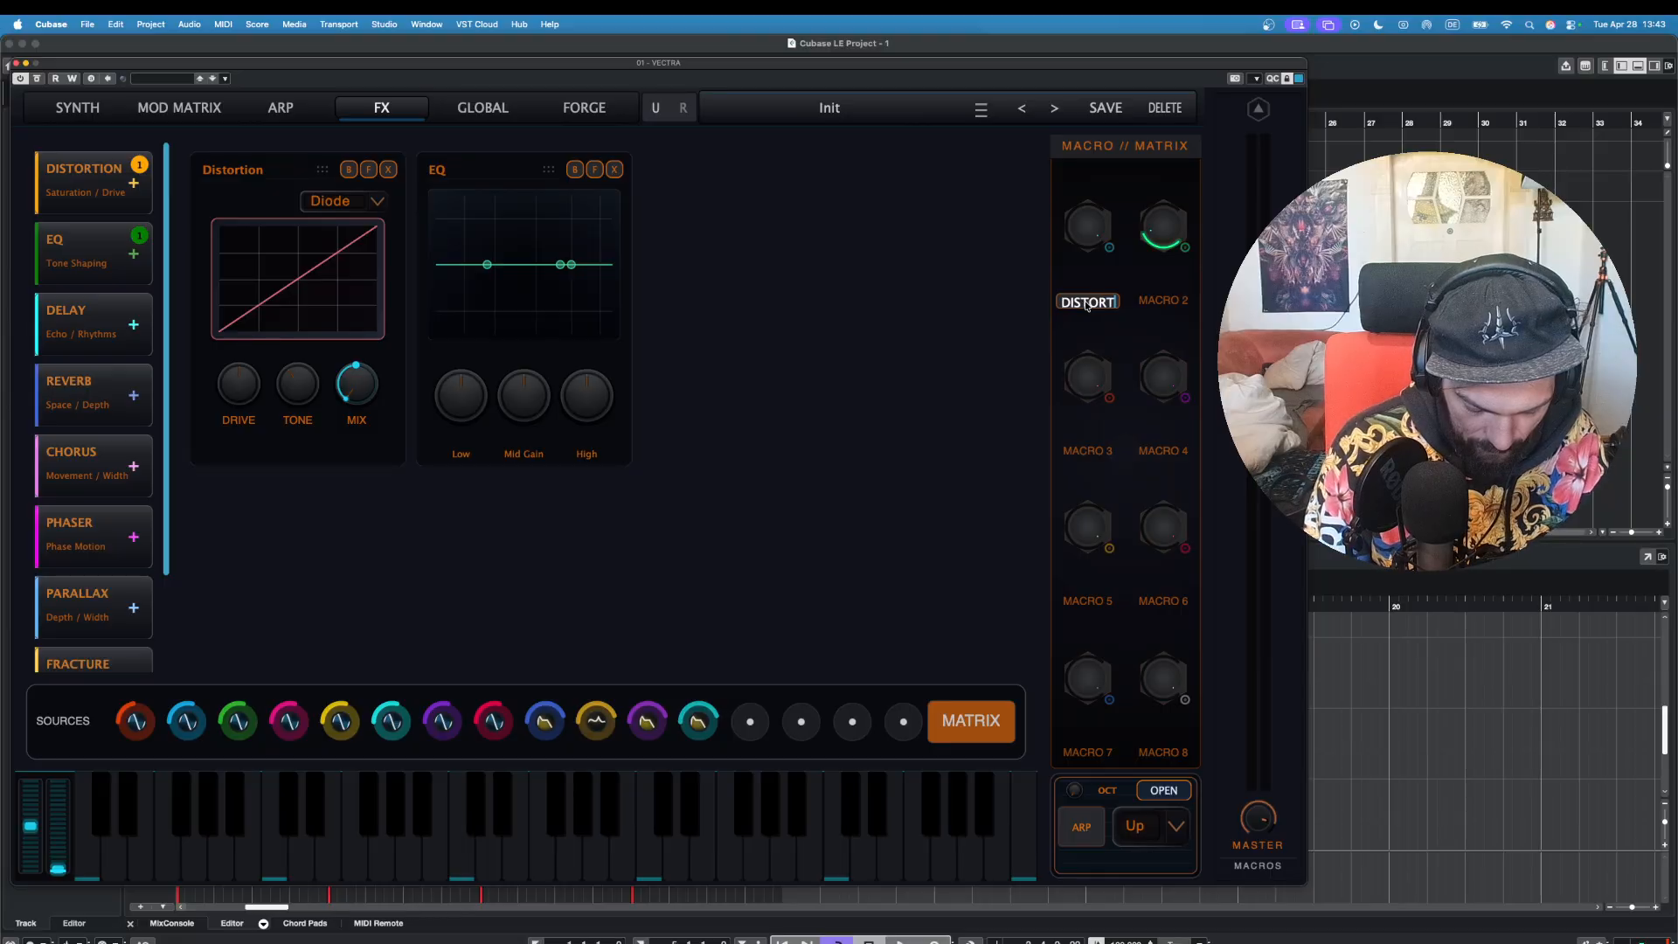
pyautogui.write('DISTORTION')
pyautogui.press('Return')
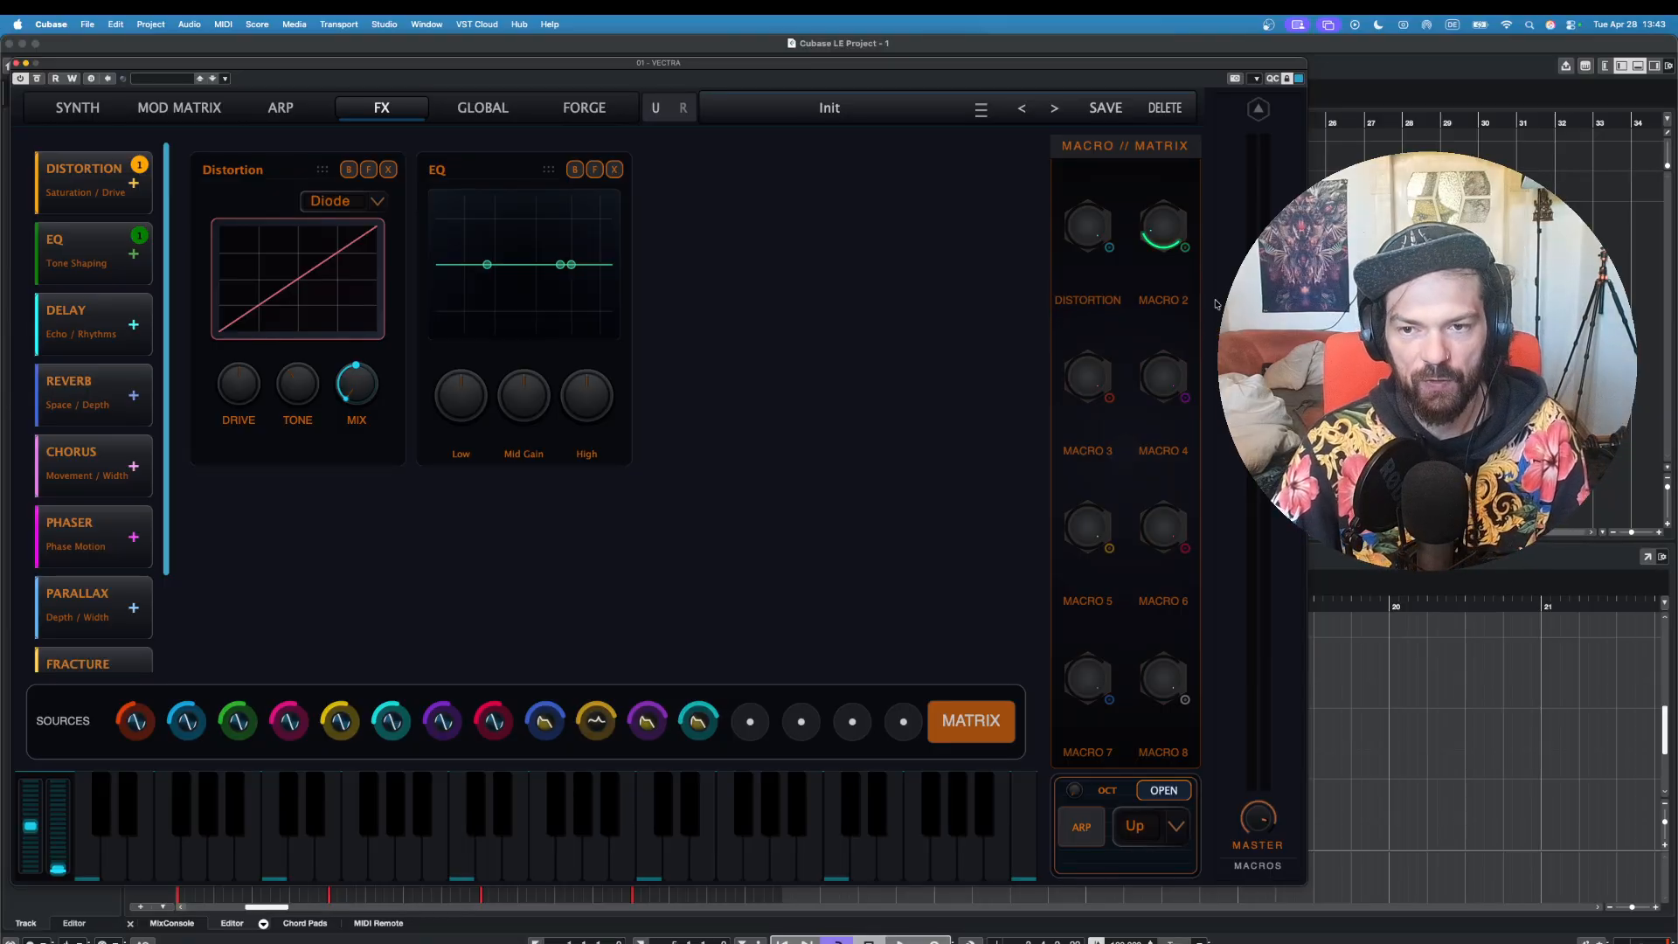
pyautogui.doubleClick(1167, 302)
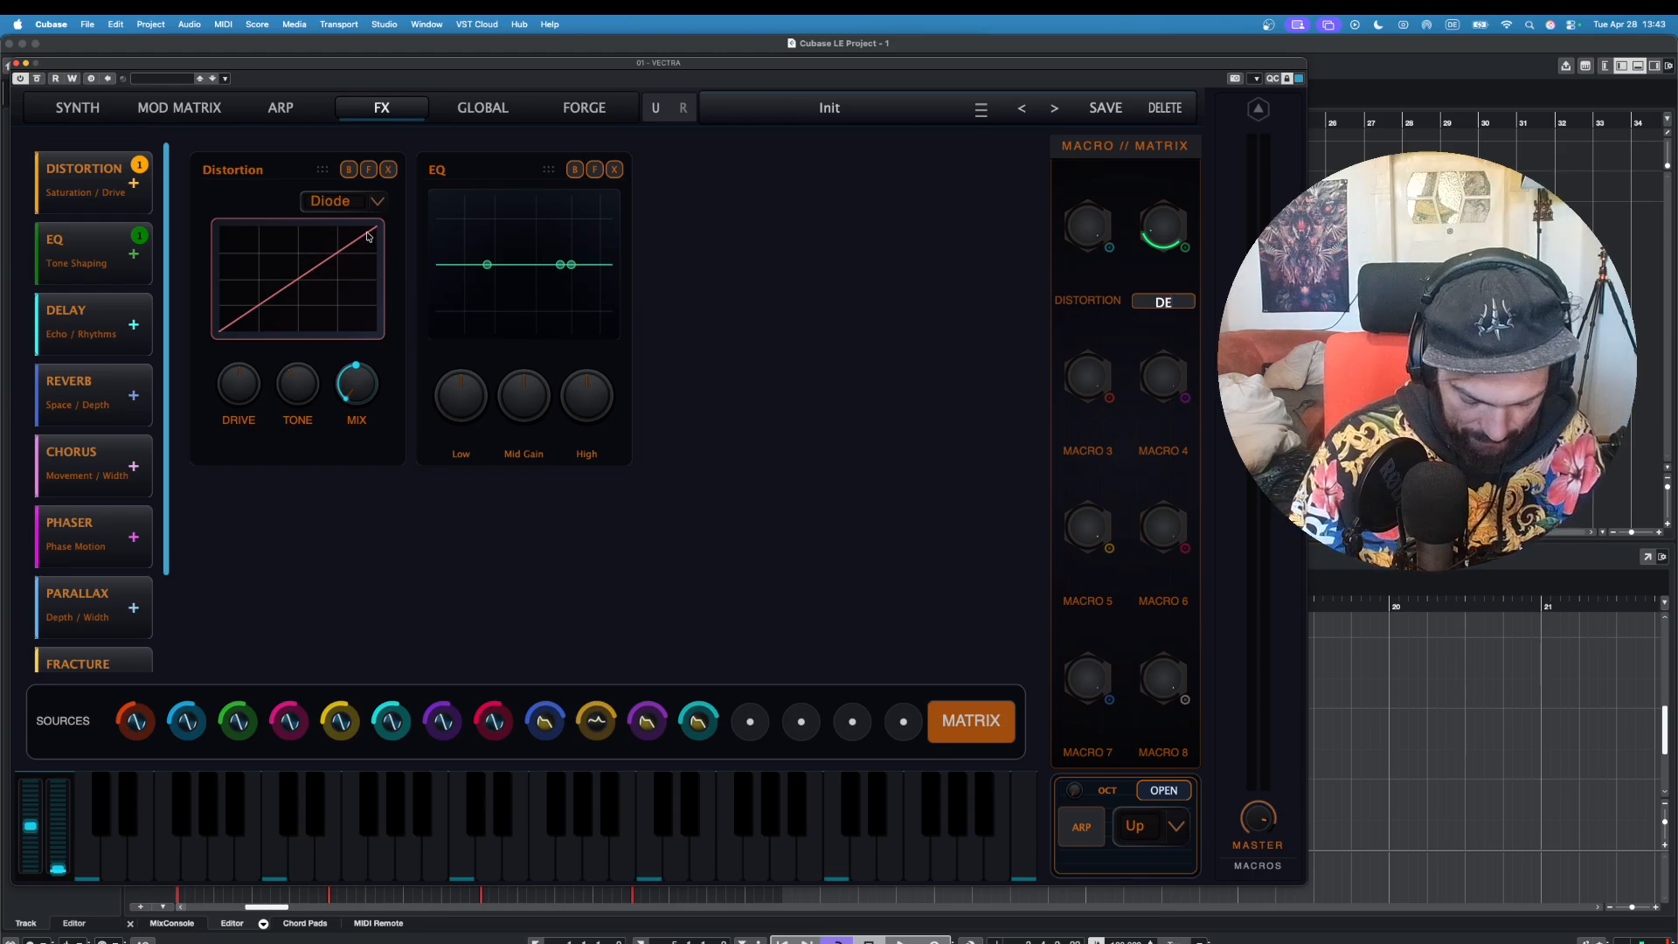
pyautogui.press('Return')
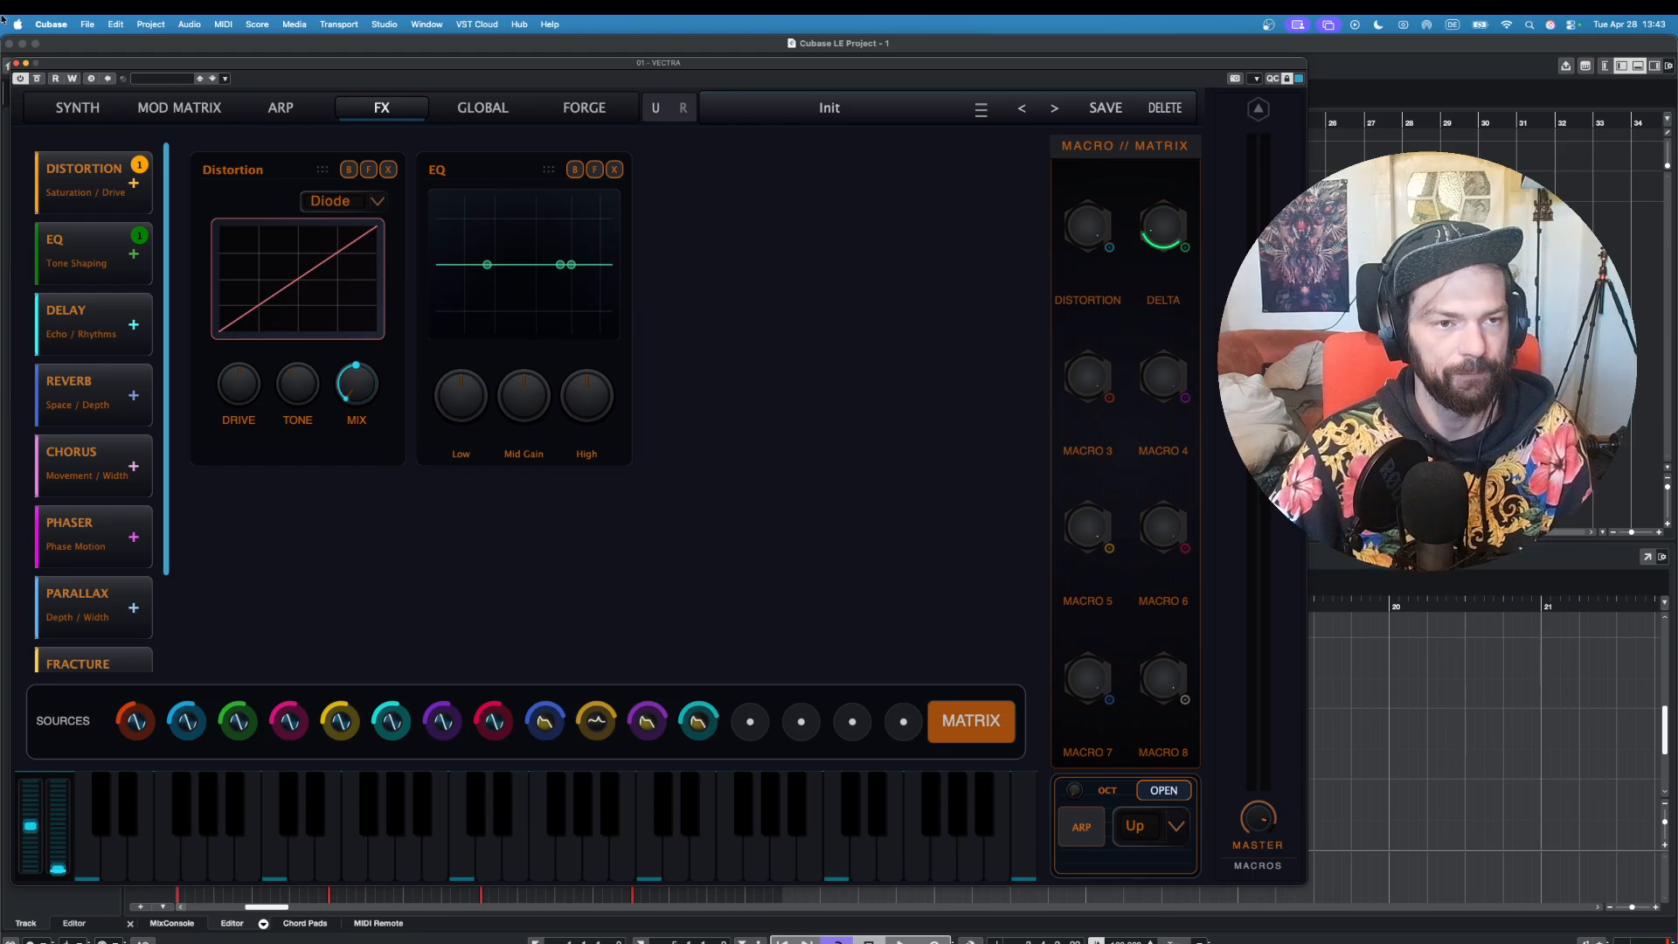
# Step: Return to the synth page, map Macro 3 to the oscillator Mix, and audition it with the macro fully raised
pyautogui.click(105, 108)
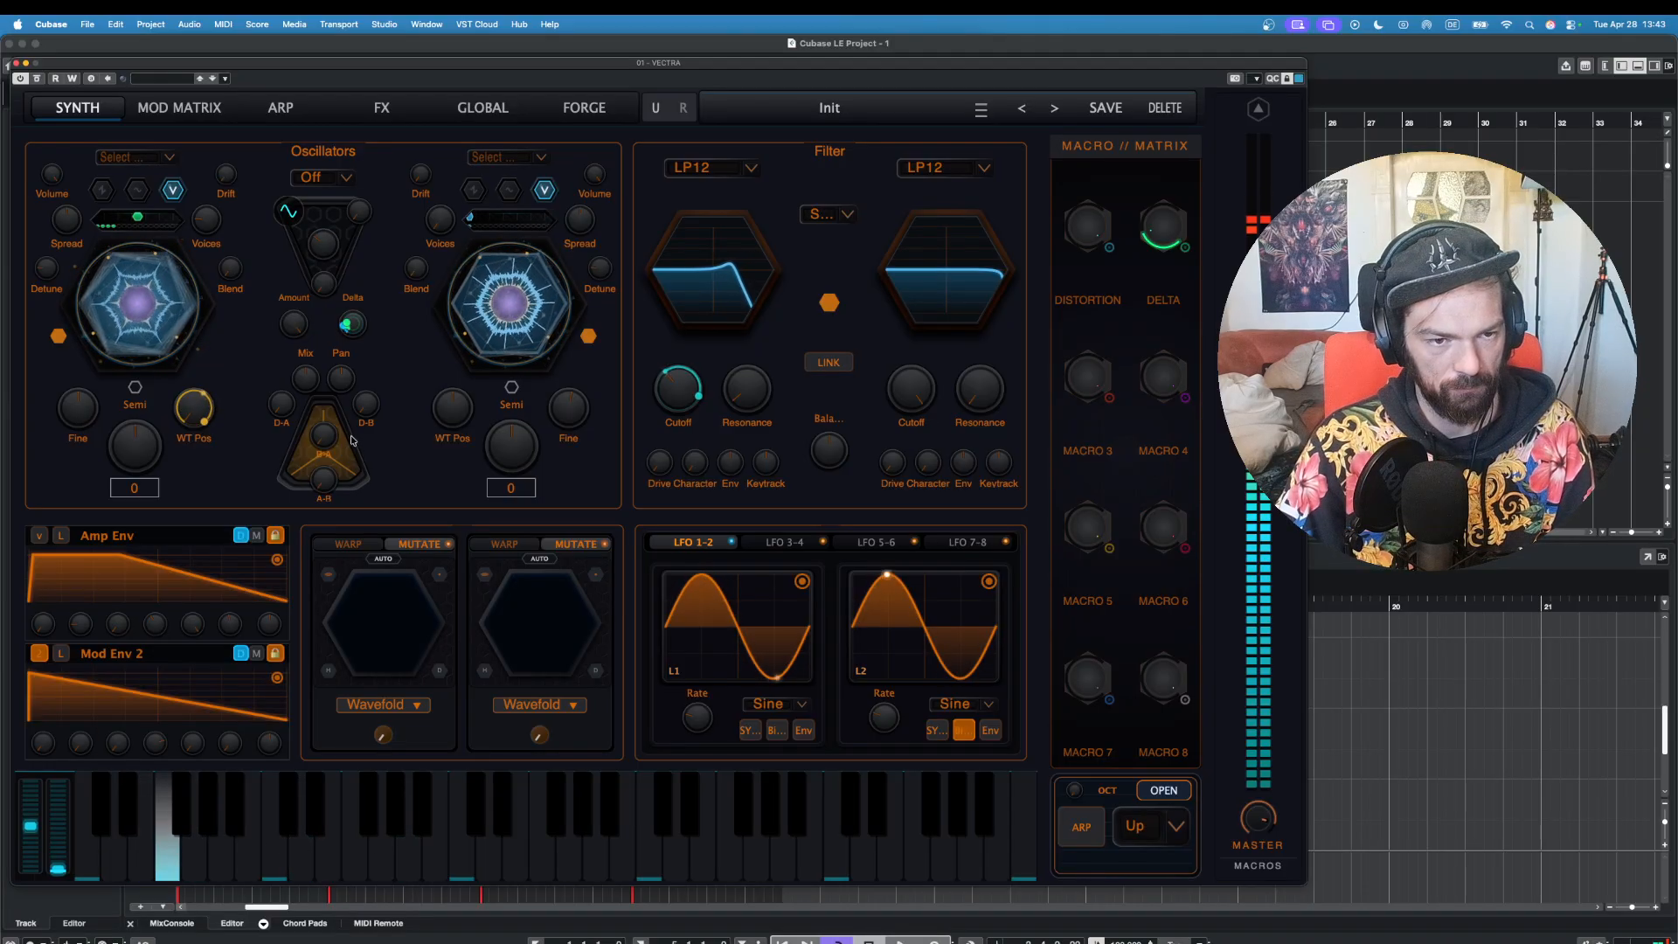
pyautogui.click(160, 843)
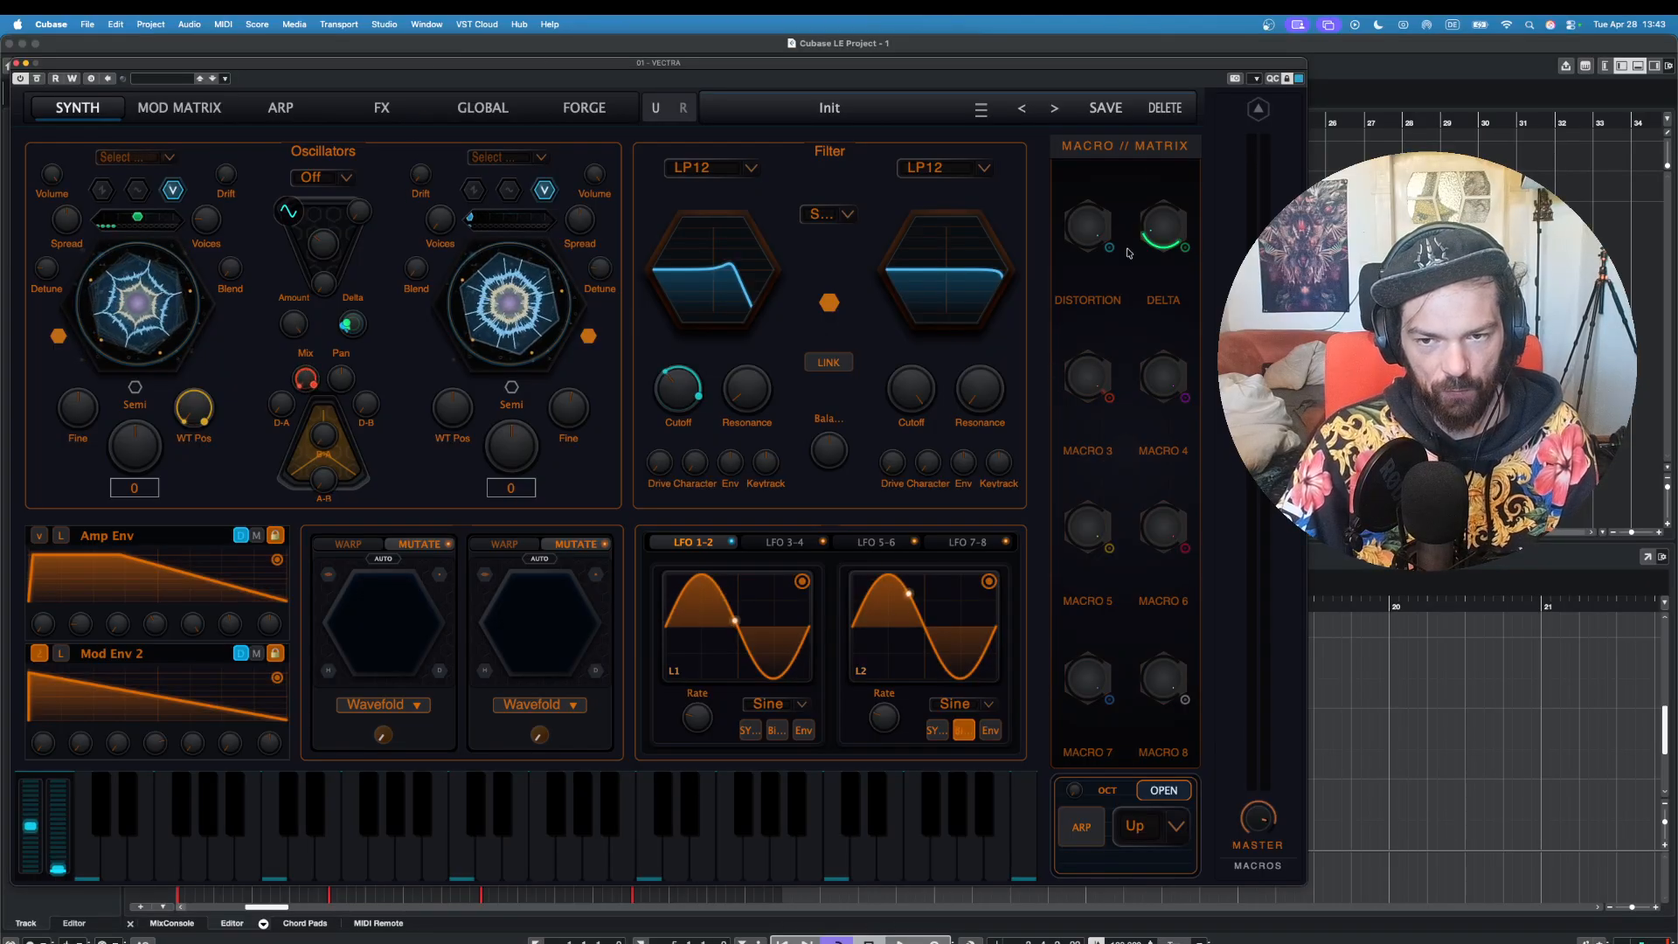
pyautogui.click(229, 853)
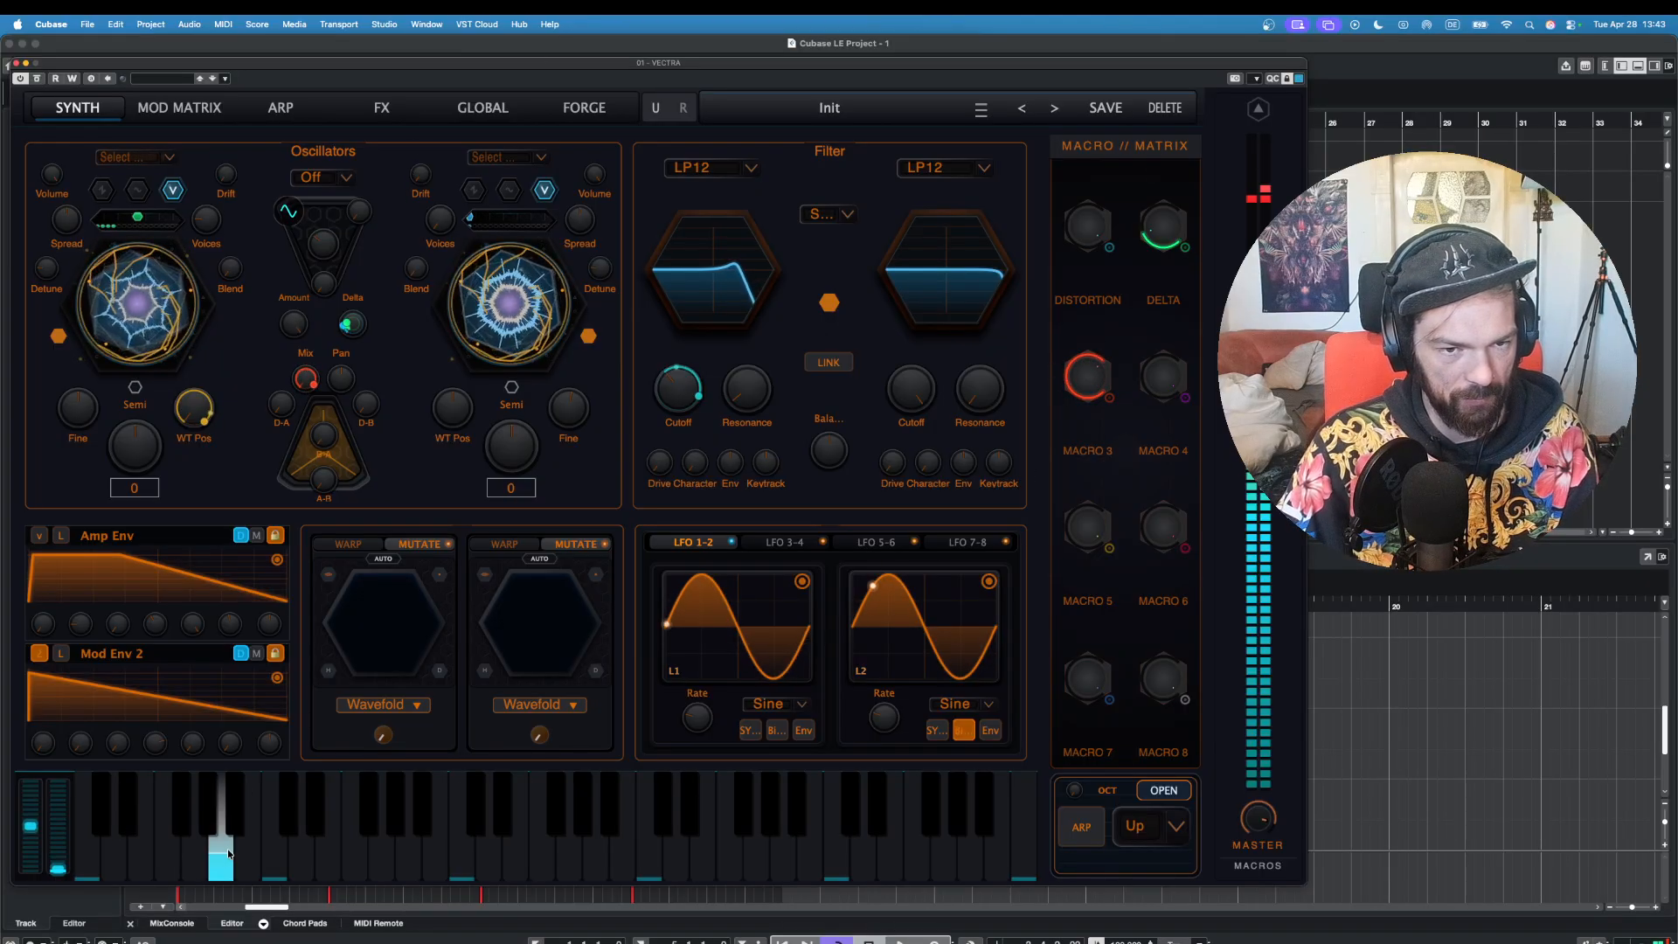
pyautogui.click(196, 853)
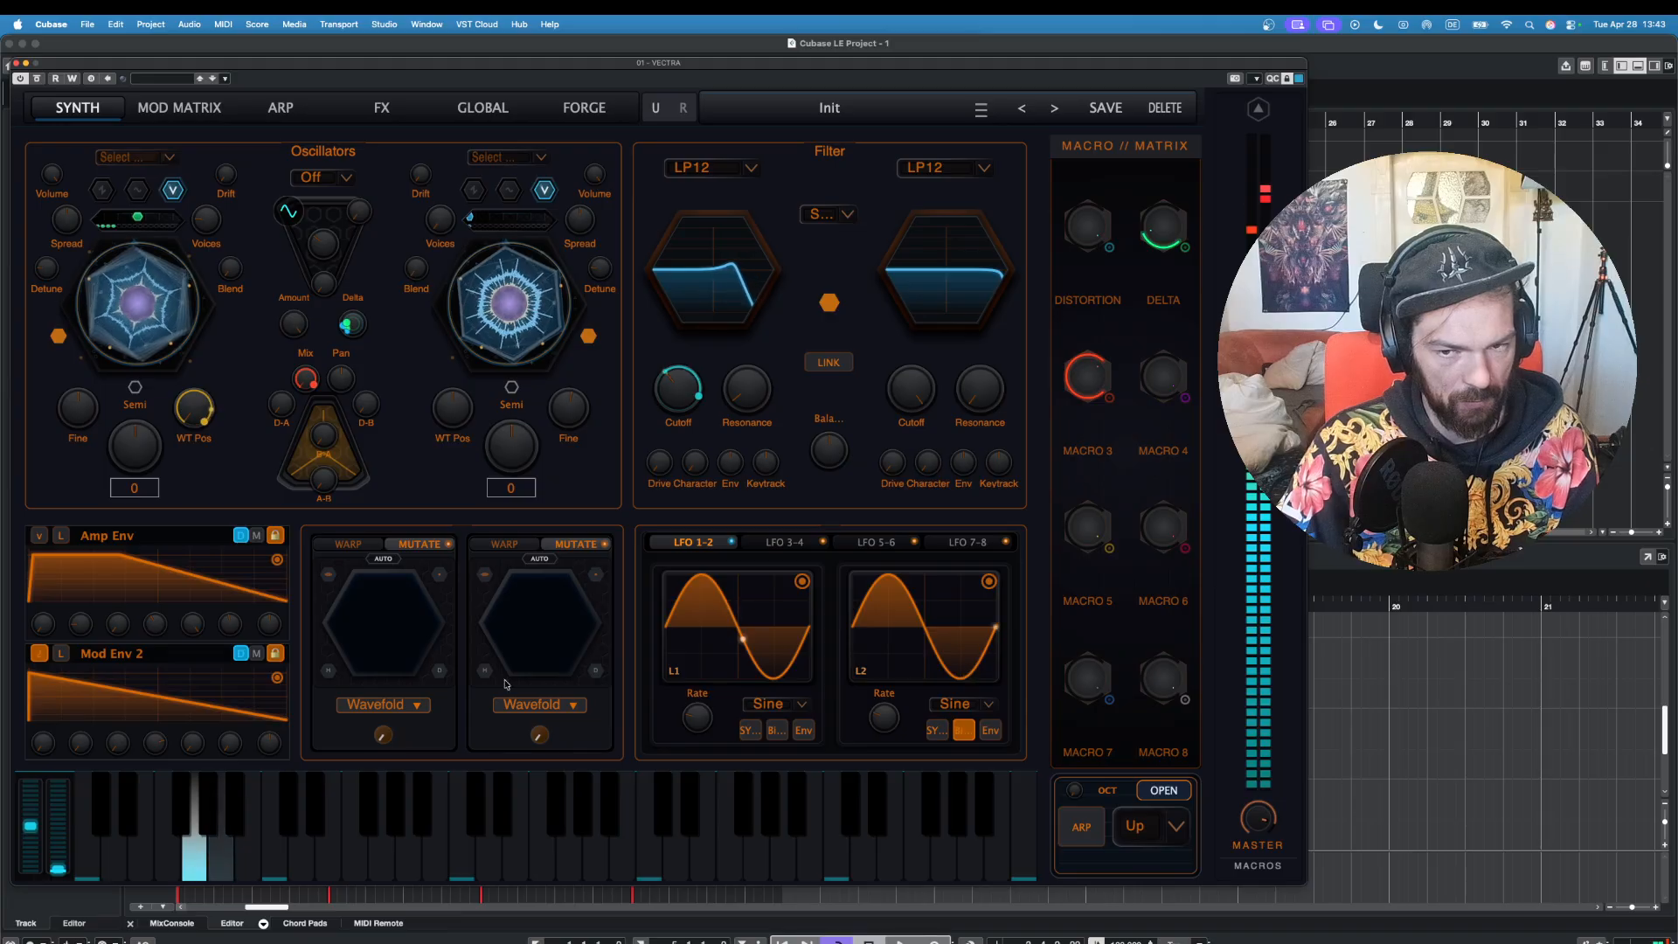
# Step: Lower Macro 3 to about halfway, audition a low note, and rename the macro MIX
pyautogui.moveTo(1095, 375); pyautogui.dragTo(1076, 475)
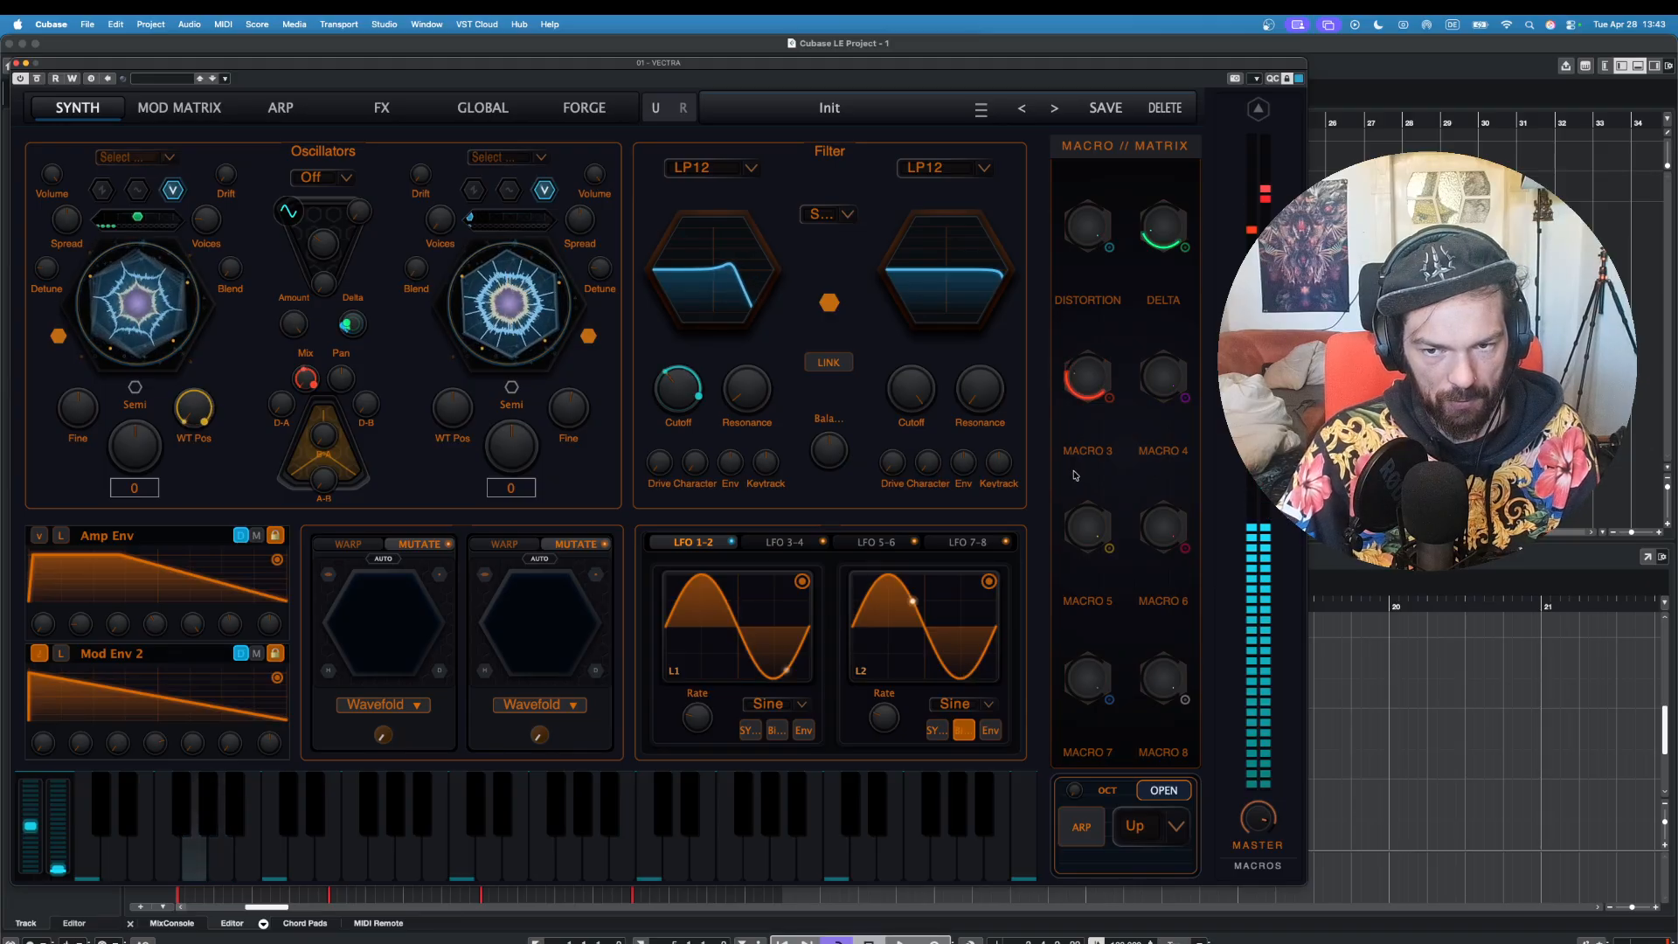
pyautogui.click(235, 841)
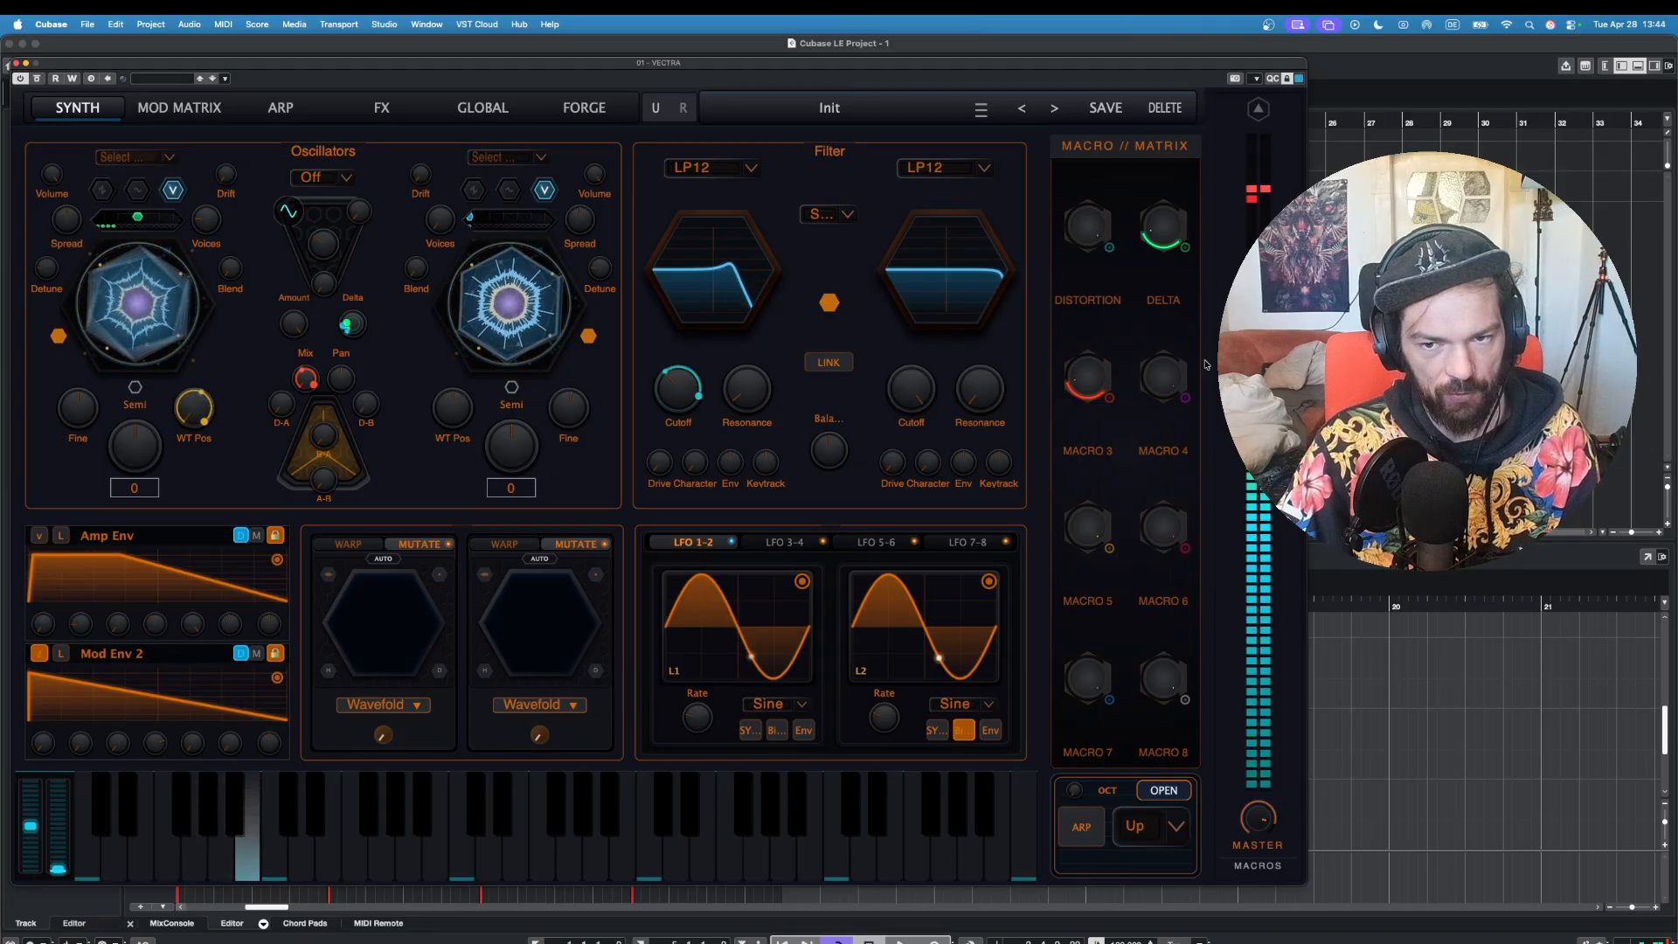
pyautogui.doubleClick(1118, 452)
pyautogui.write('MIX')
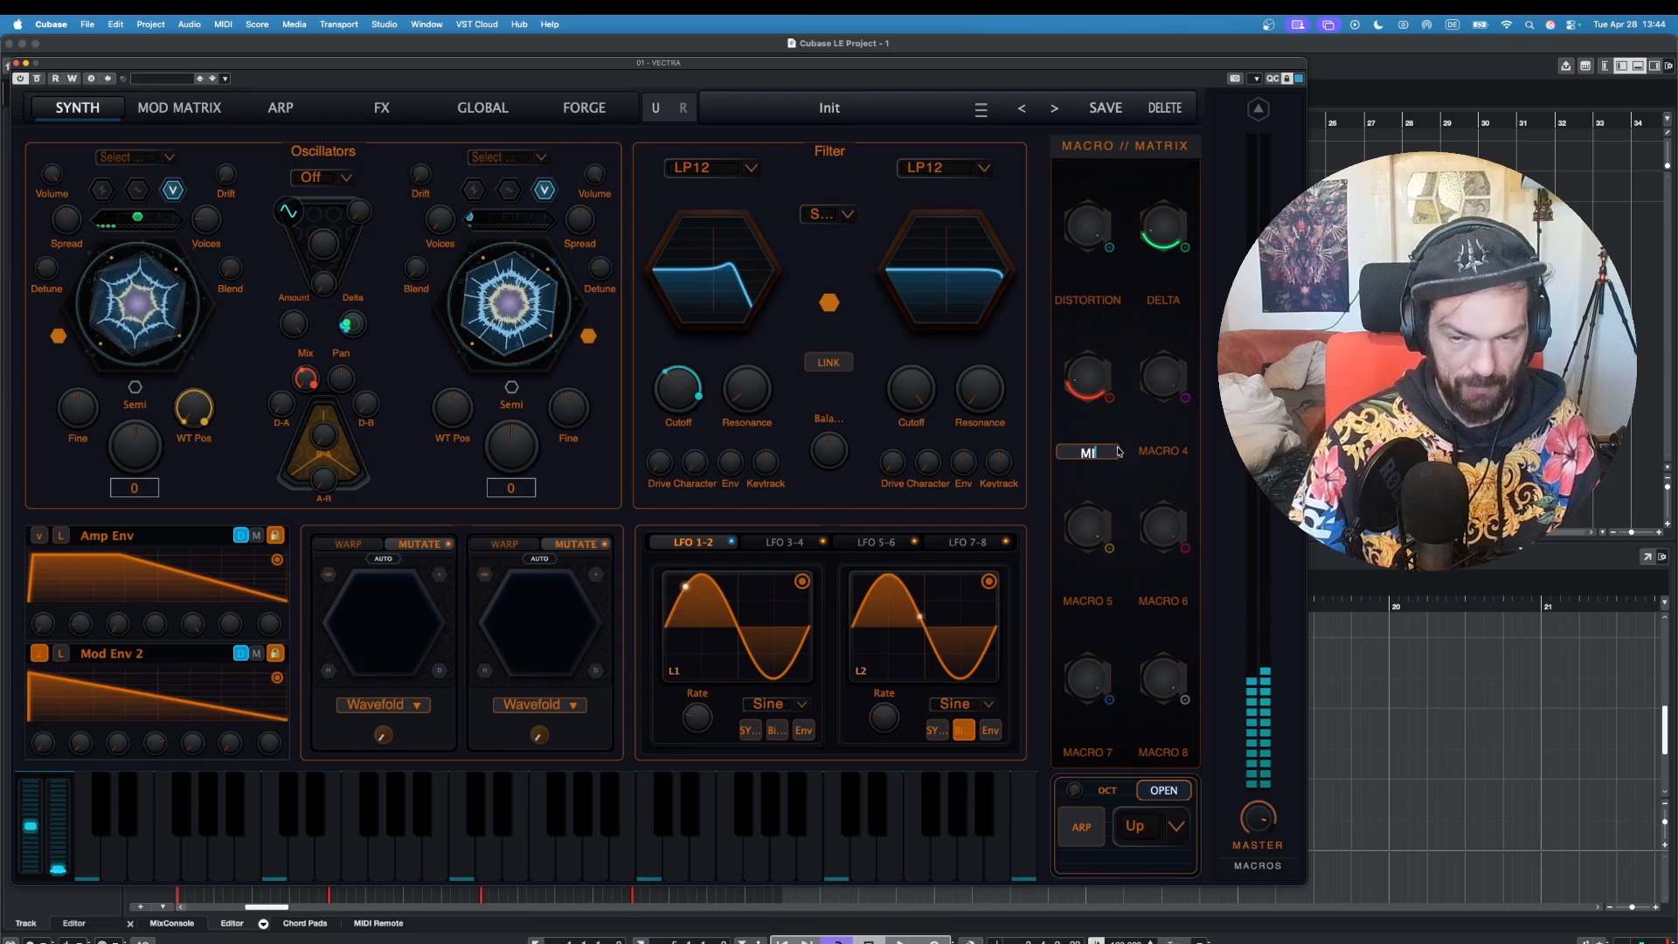
pyautogui.press('Return')
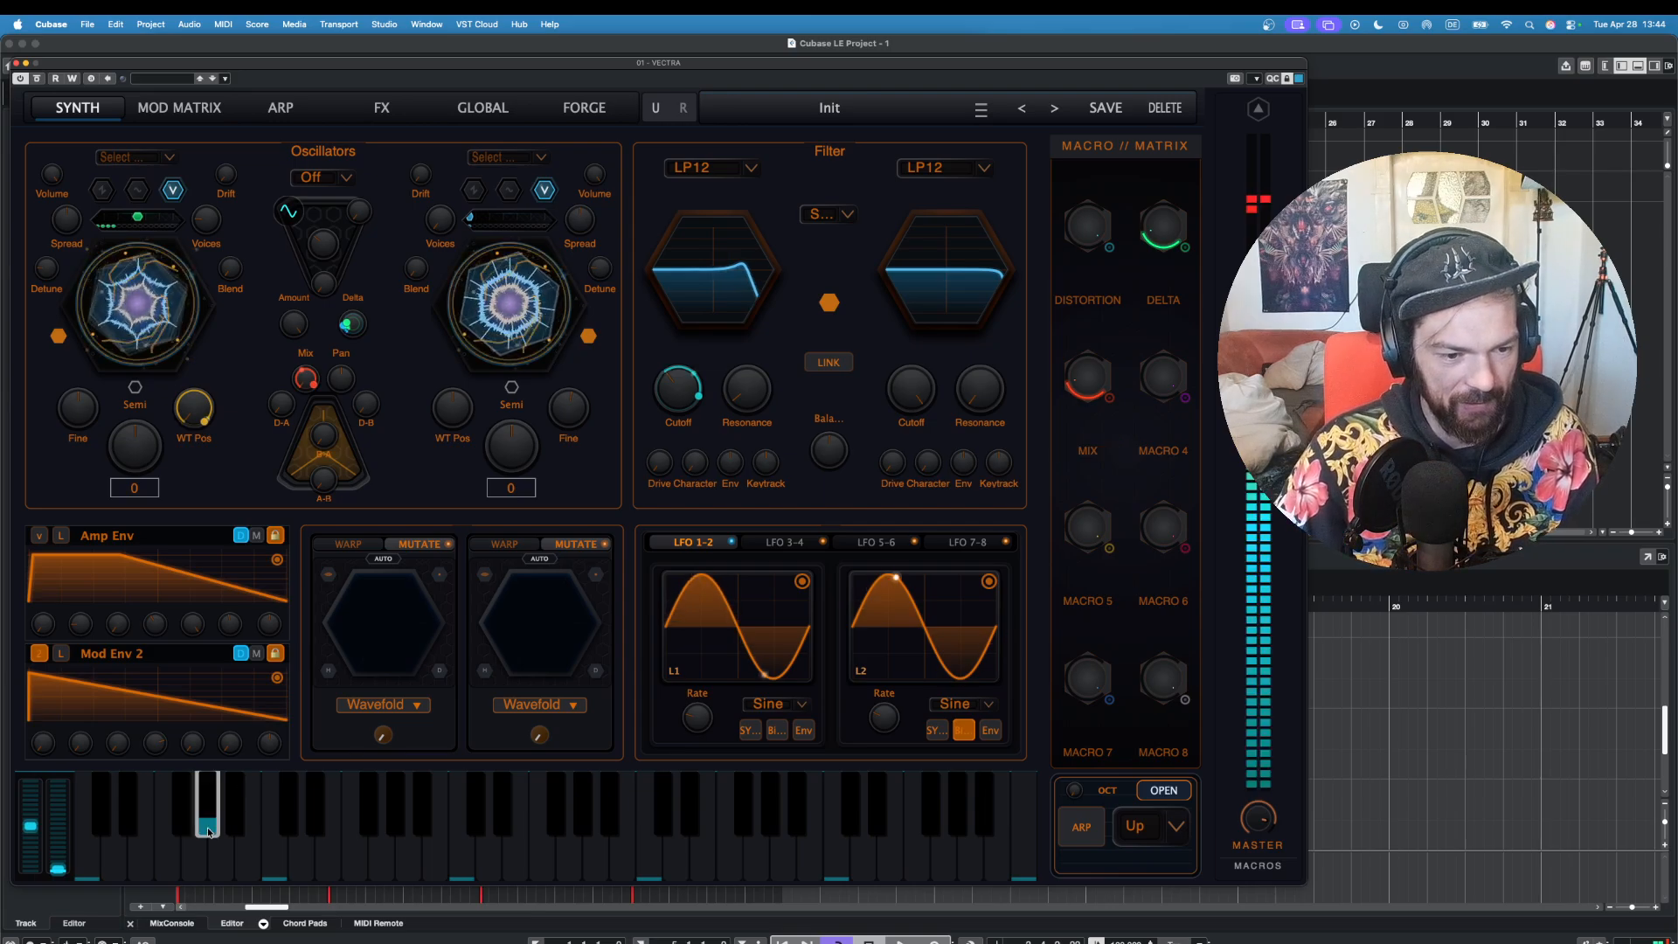
# Step: Audition the current sound with notes across the low, middle and high registers
pyautogui.click(140, 839)
pyautogui.click(409, 853)
pyautogui.click(677, 840)
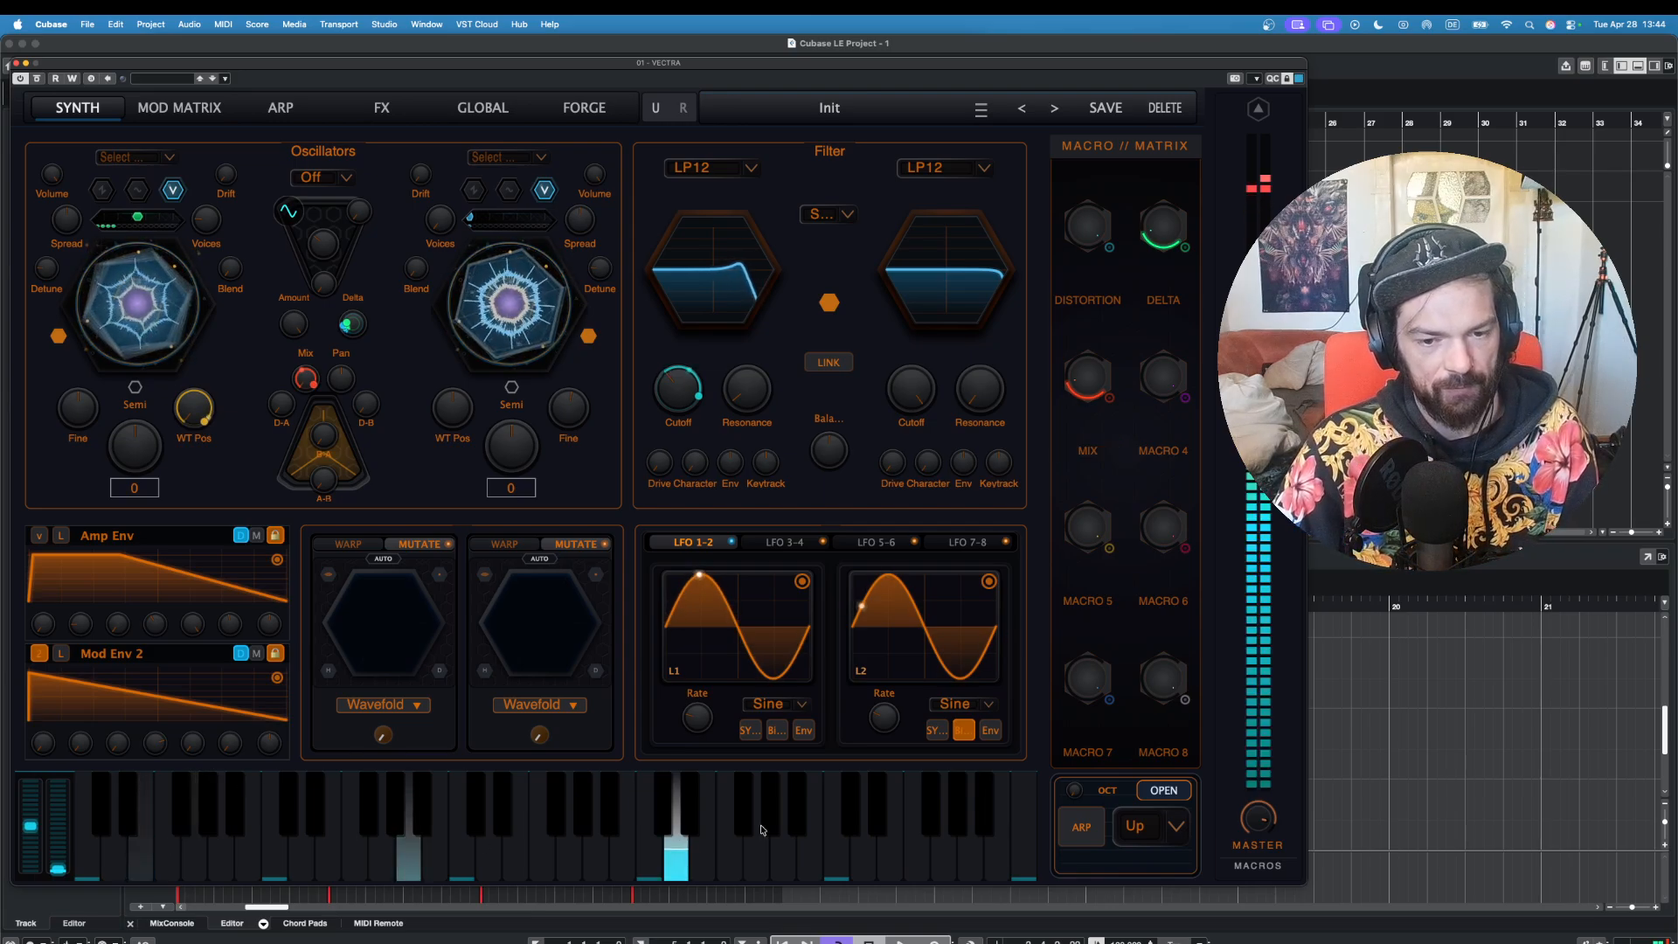
pyautogui.click(810, 840)
pyautogui.click(275, 843)
# Step: Set the Amp Env release to about 0.77 and audition it with several low notes
pyautogui.moveTo(230, 625); pyautogui.dragTo(235, 604)
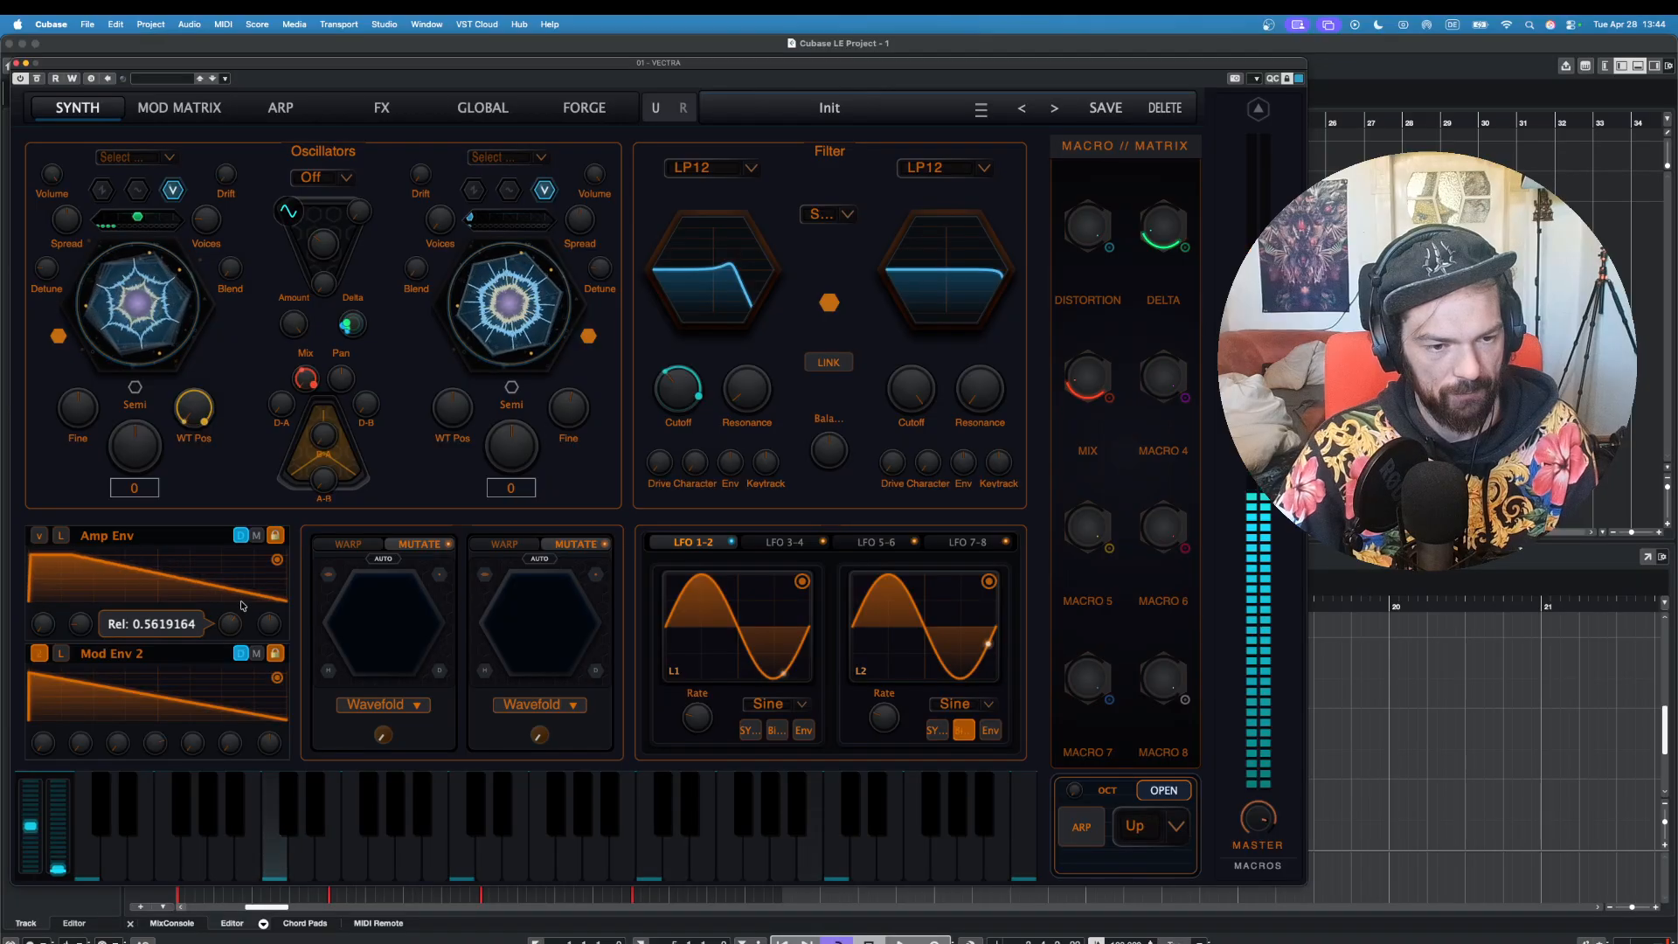
pyautogui.click(218, 860)
pyautogui.click(140, 853)
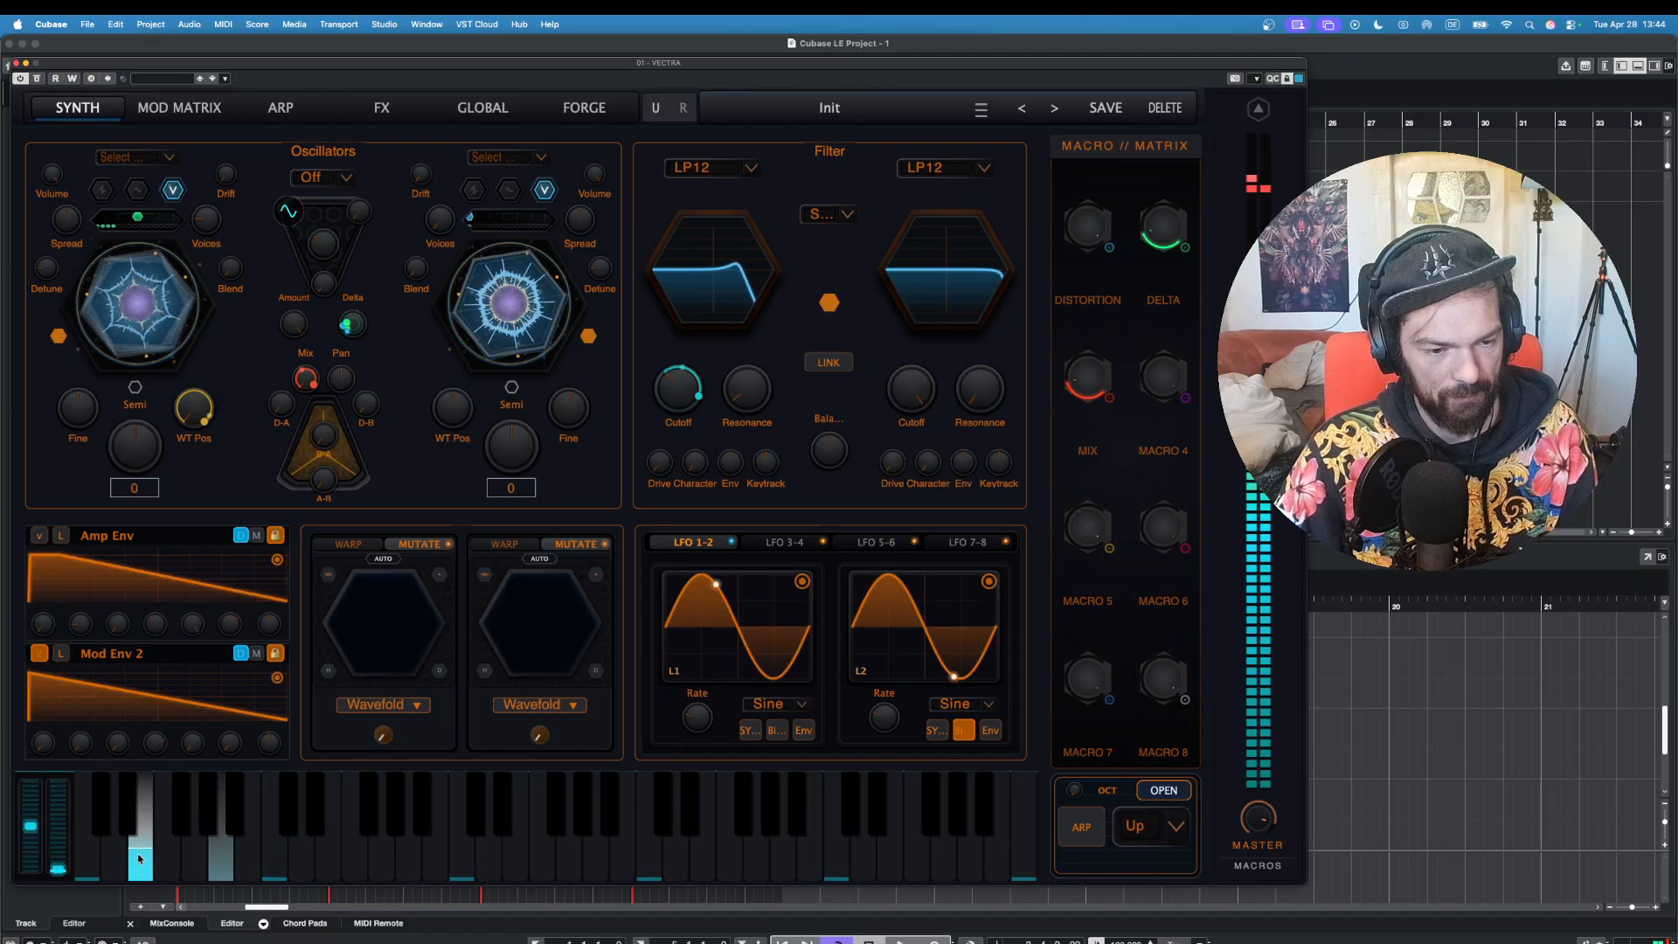
pyautogui.click(221, 852)
pyautogui.click(274, 852)
pyautogui.click(144, 846)
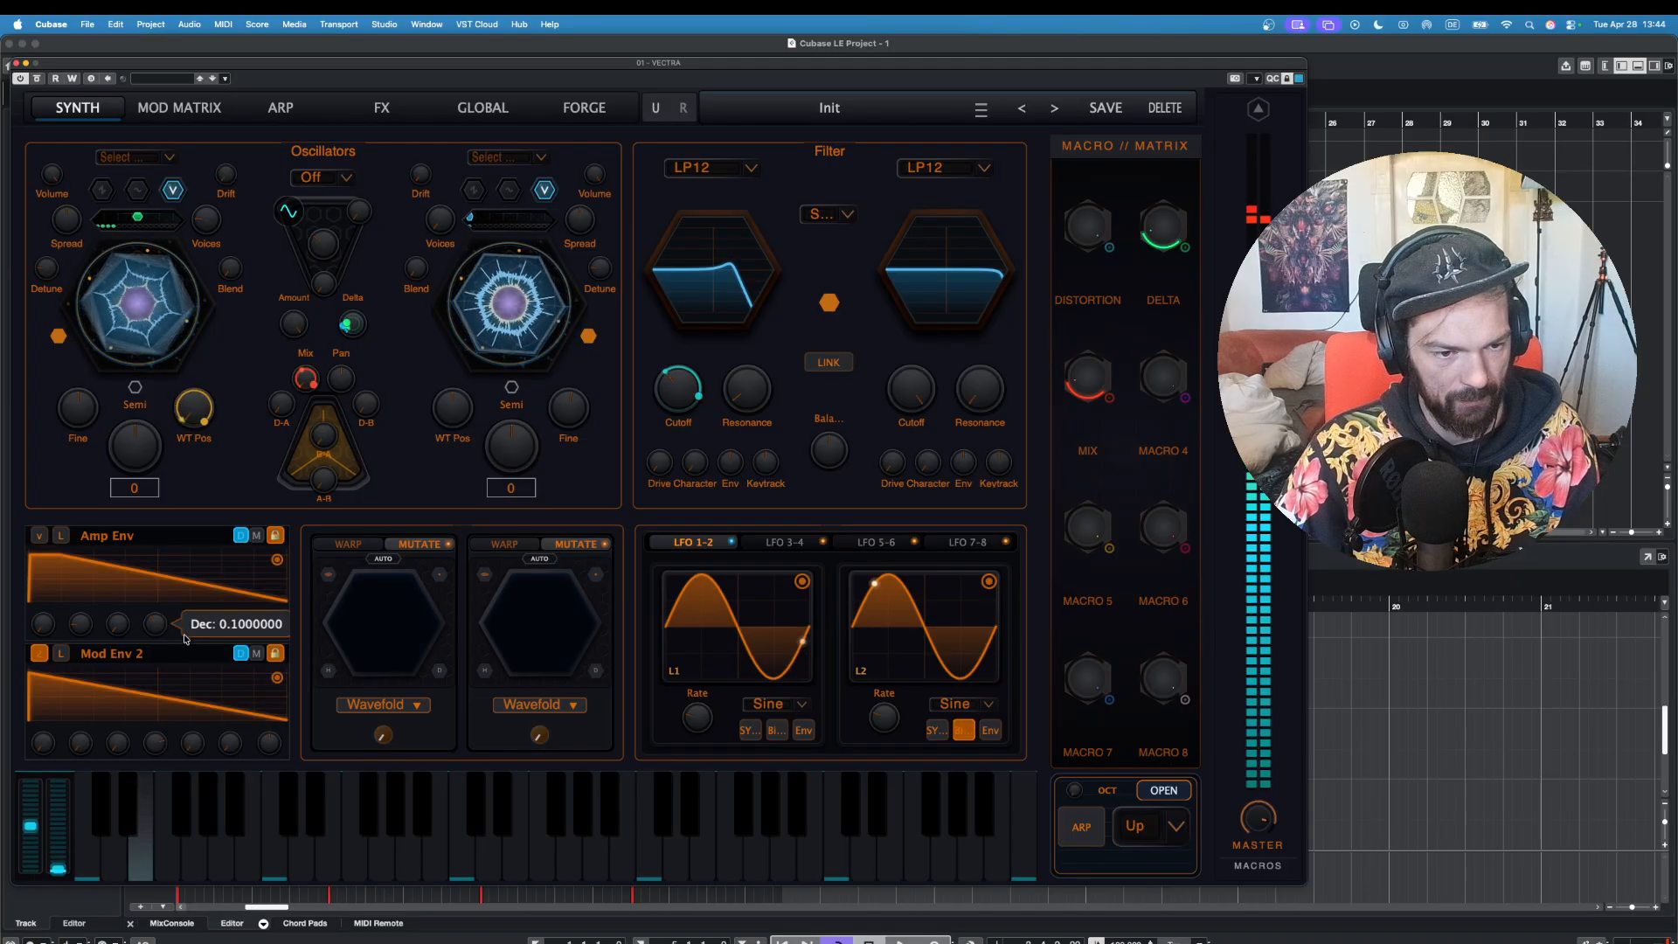
# Step: Fine-tune the Amp Env release slightly and audition it with low notes
pyautogui.moveTo(229, 627)
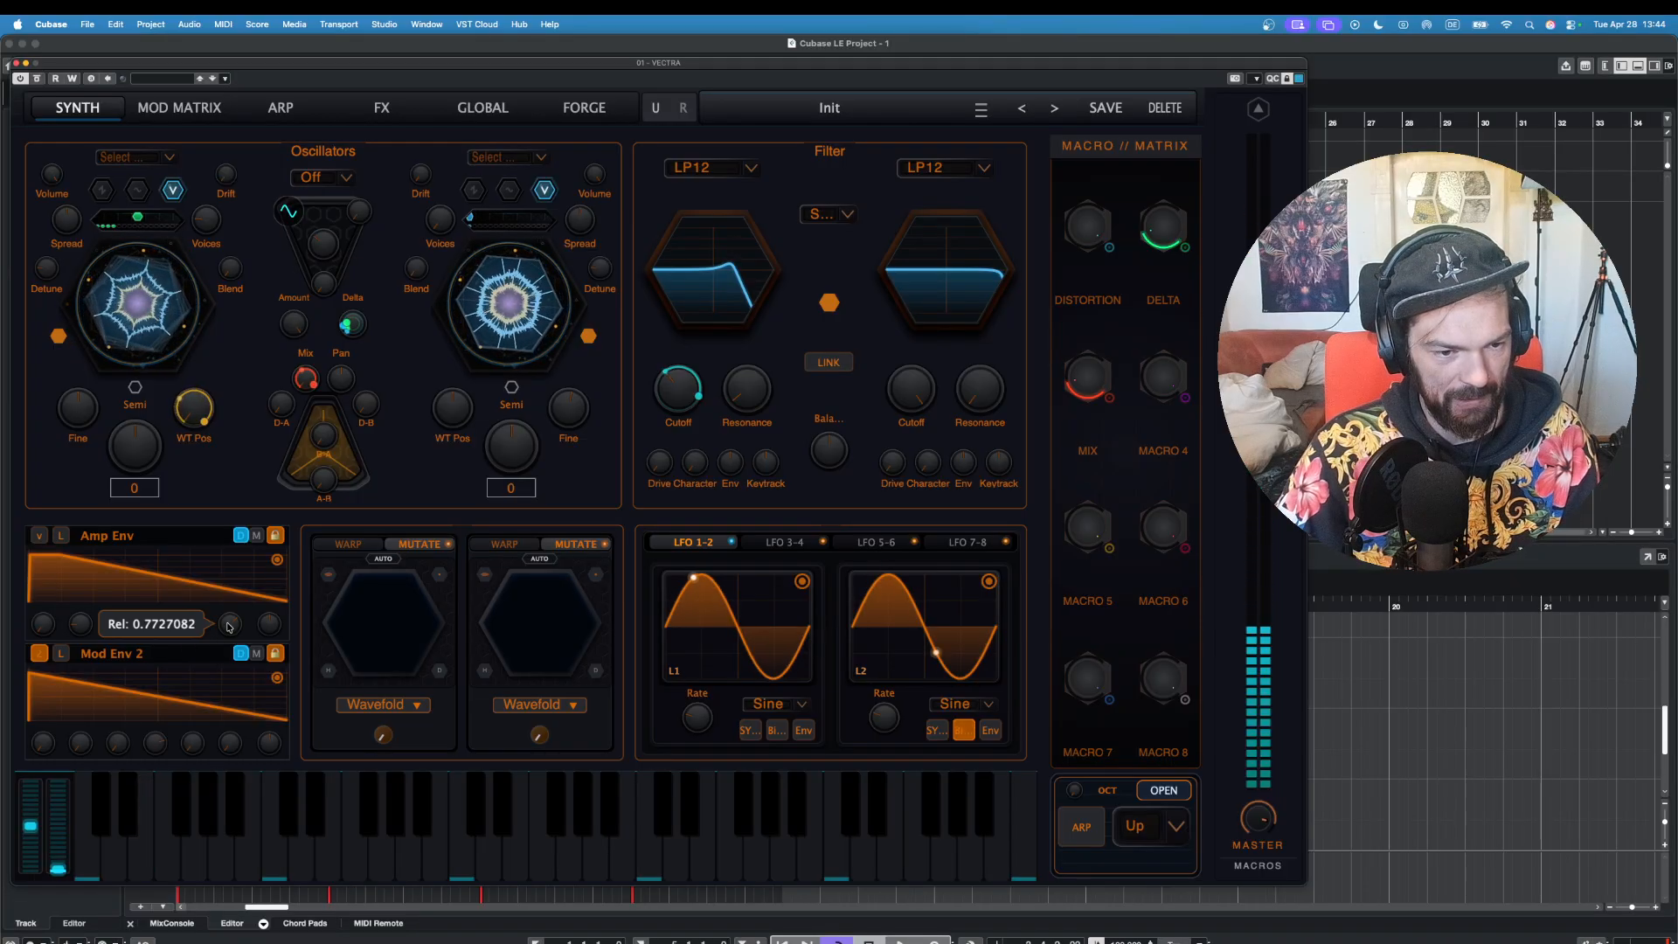
pyautogui.click(140, 855)
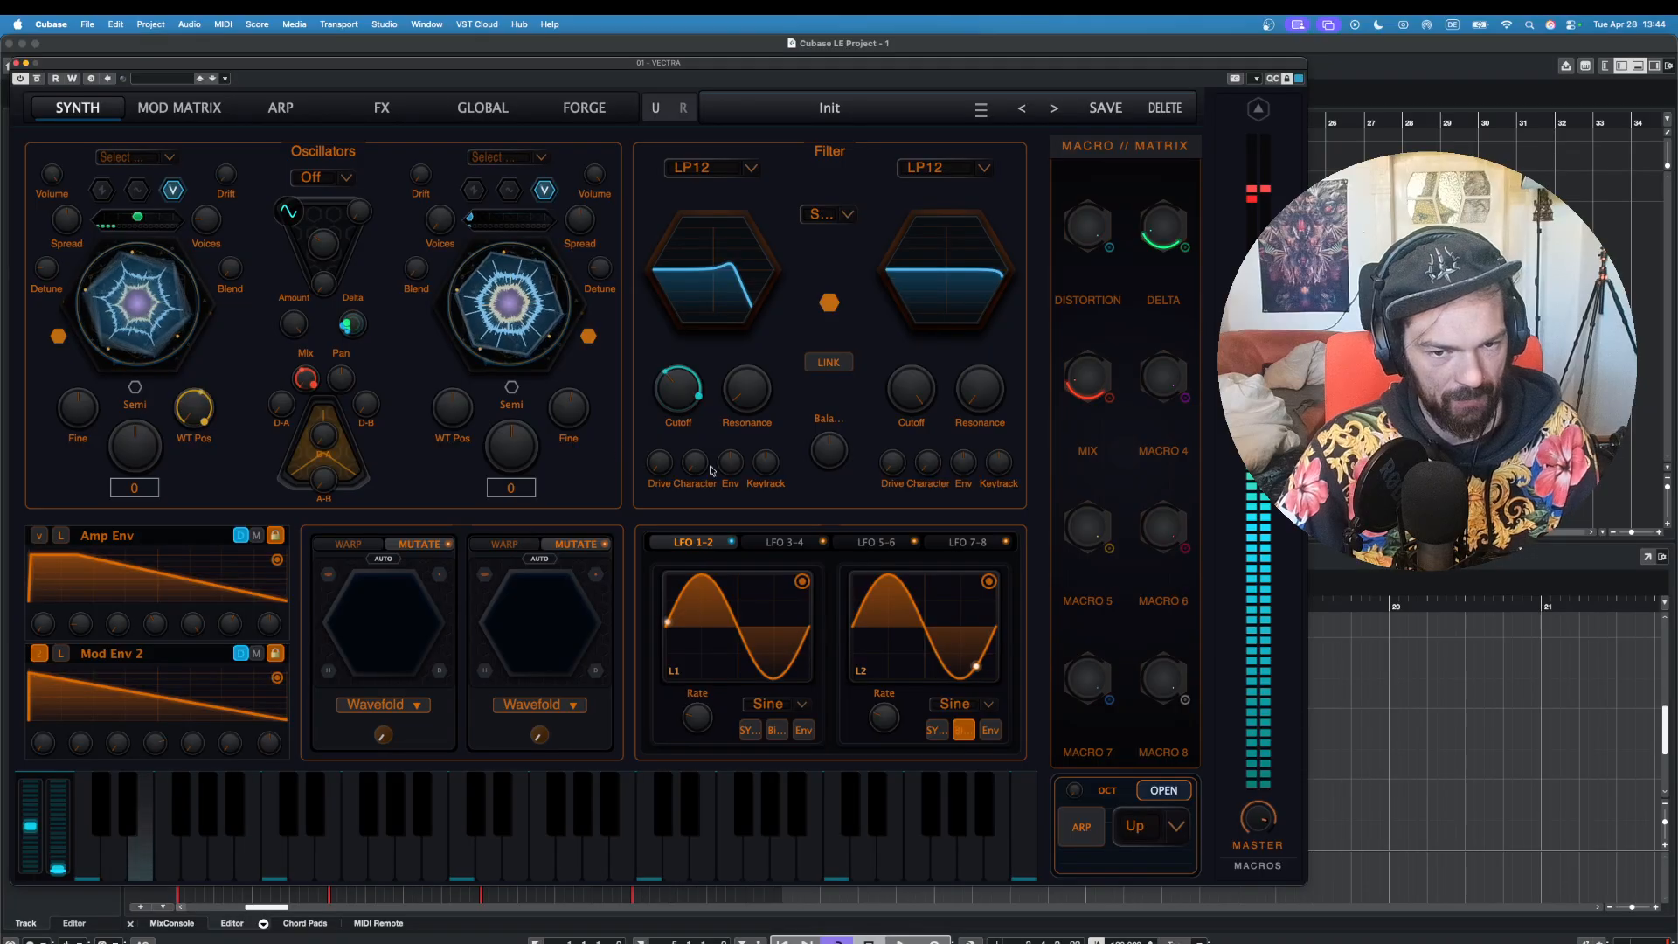
pyautogui.click(194, 853)
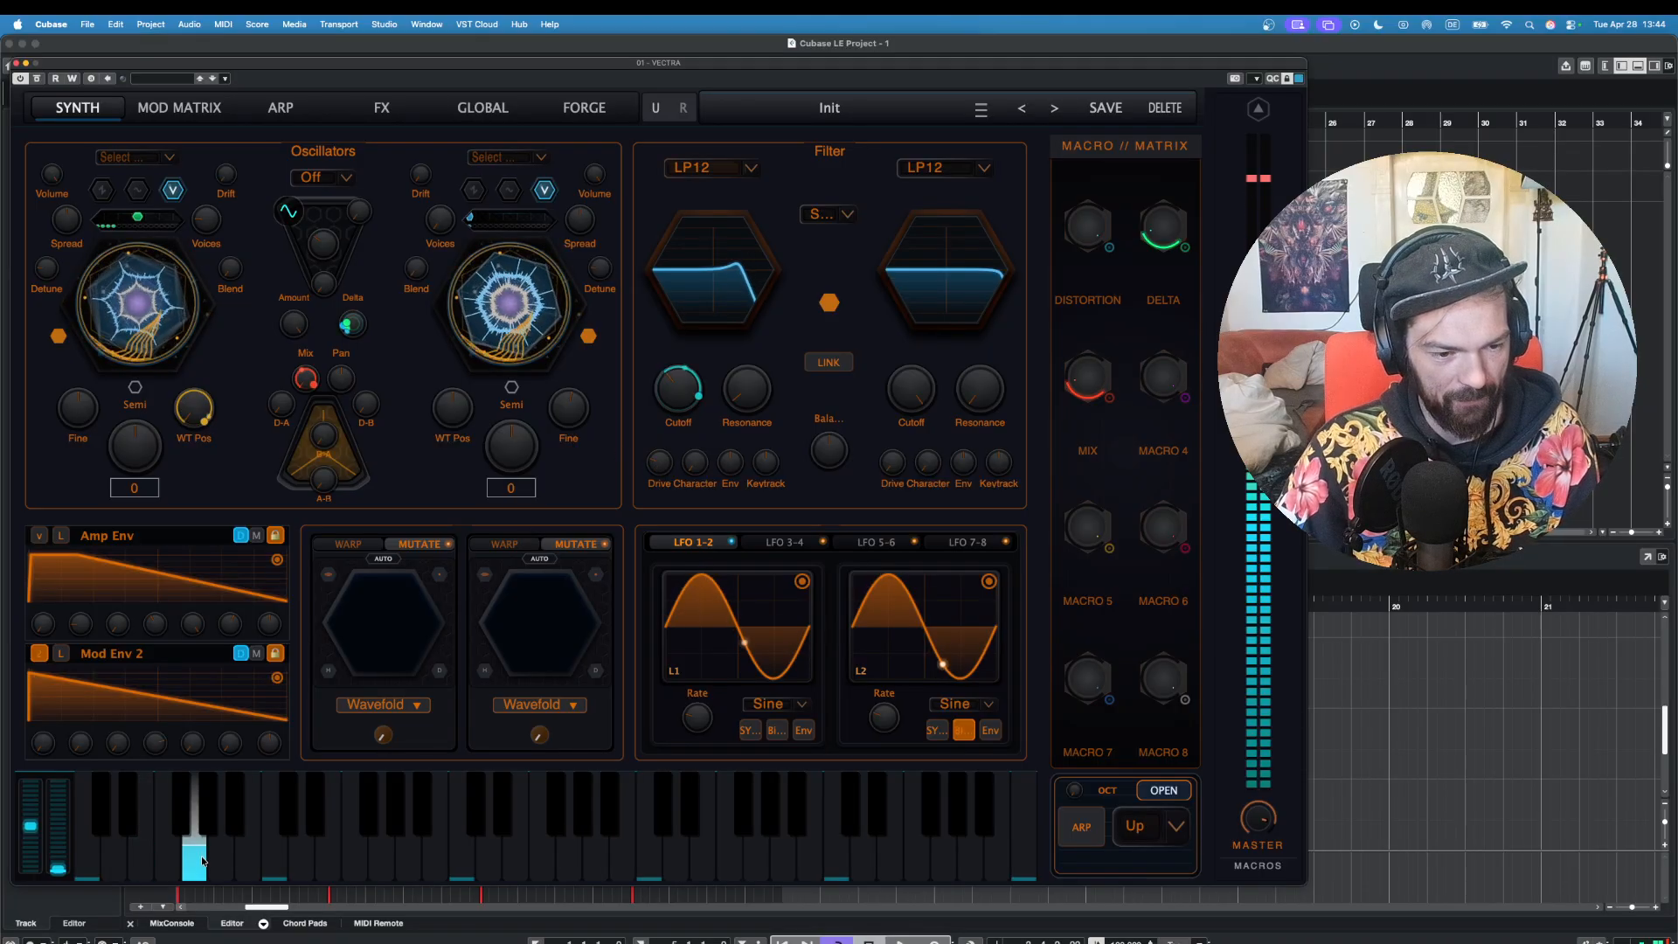
pyautogui.click(149, 852)
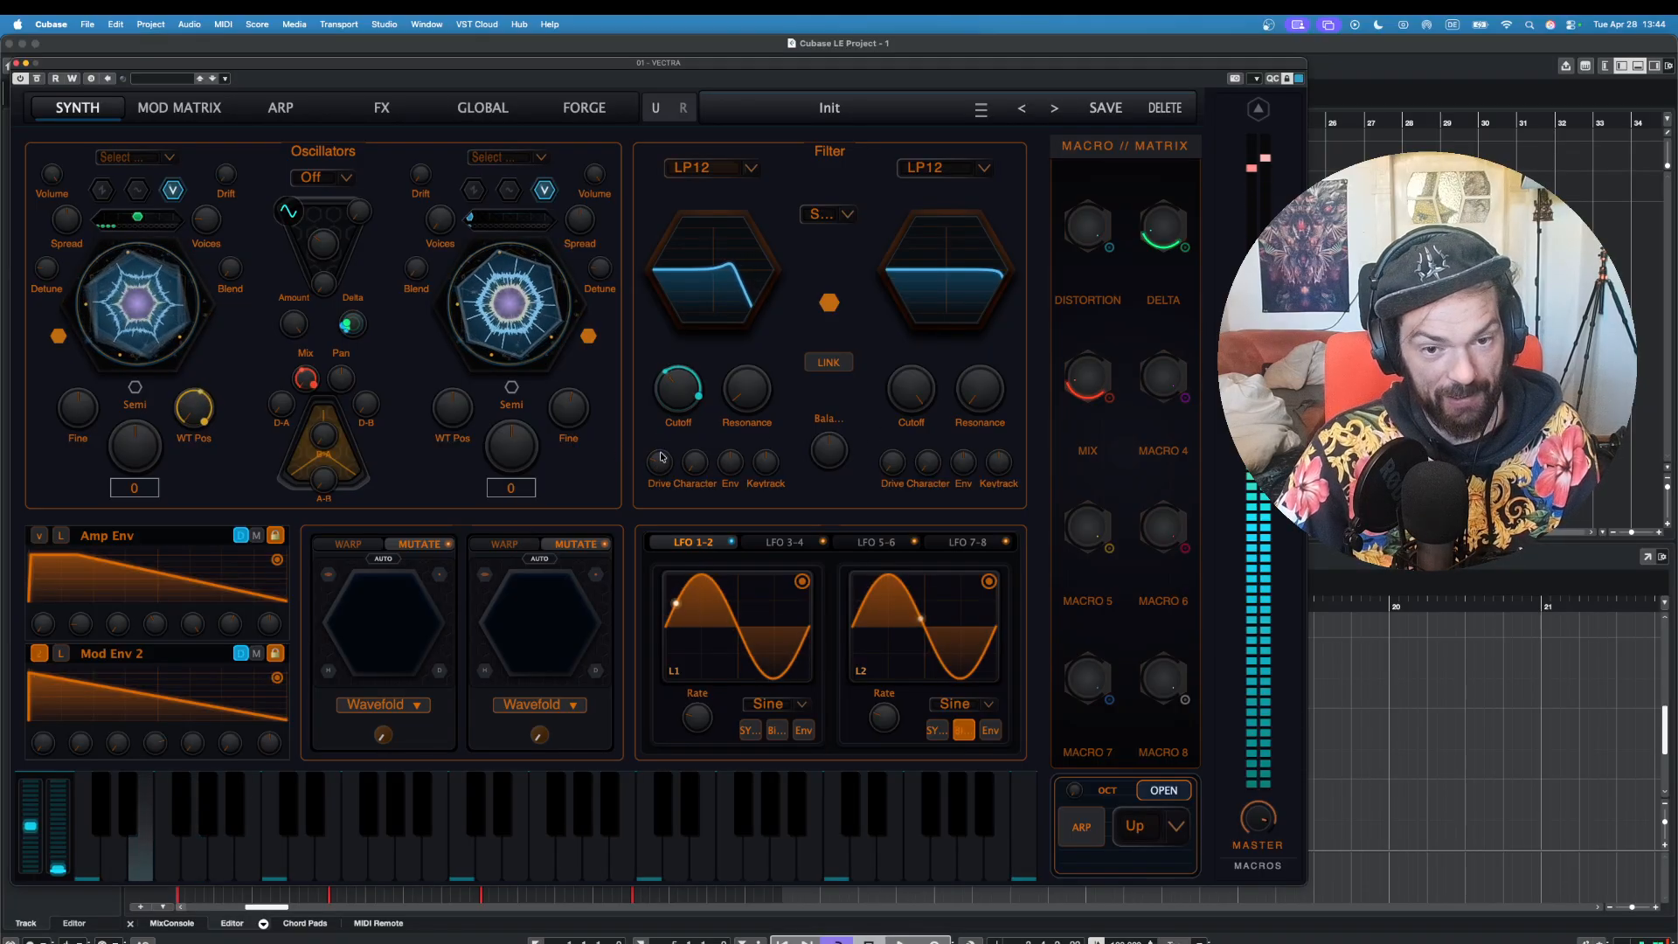
# Step: Change the second filter's type to Phase Filter and adjust its Cutoff and Stages
pyautogui.click(939, 169)
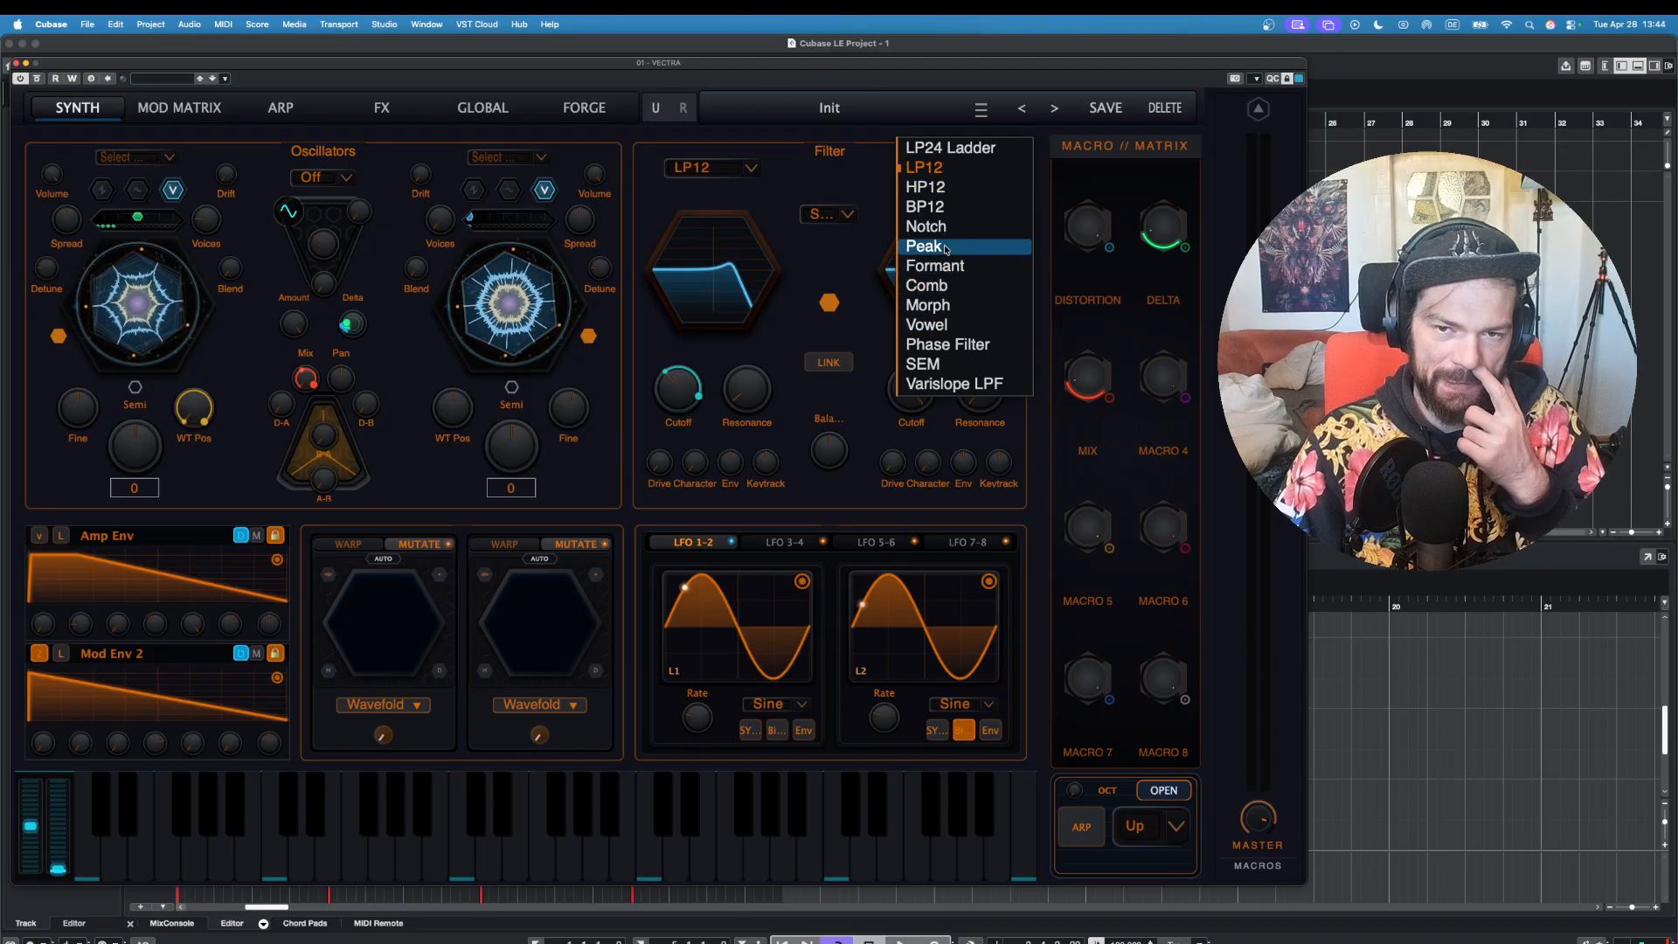
pyautogui.click(962, 347)
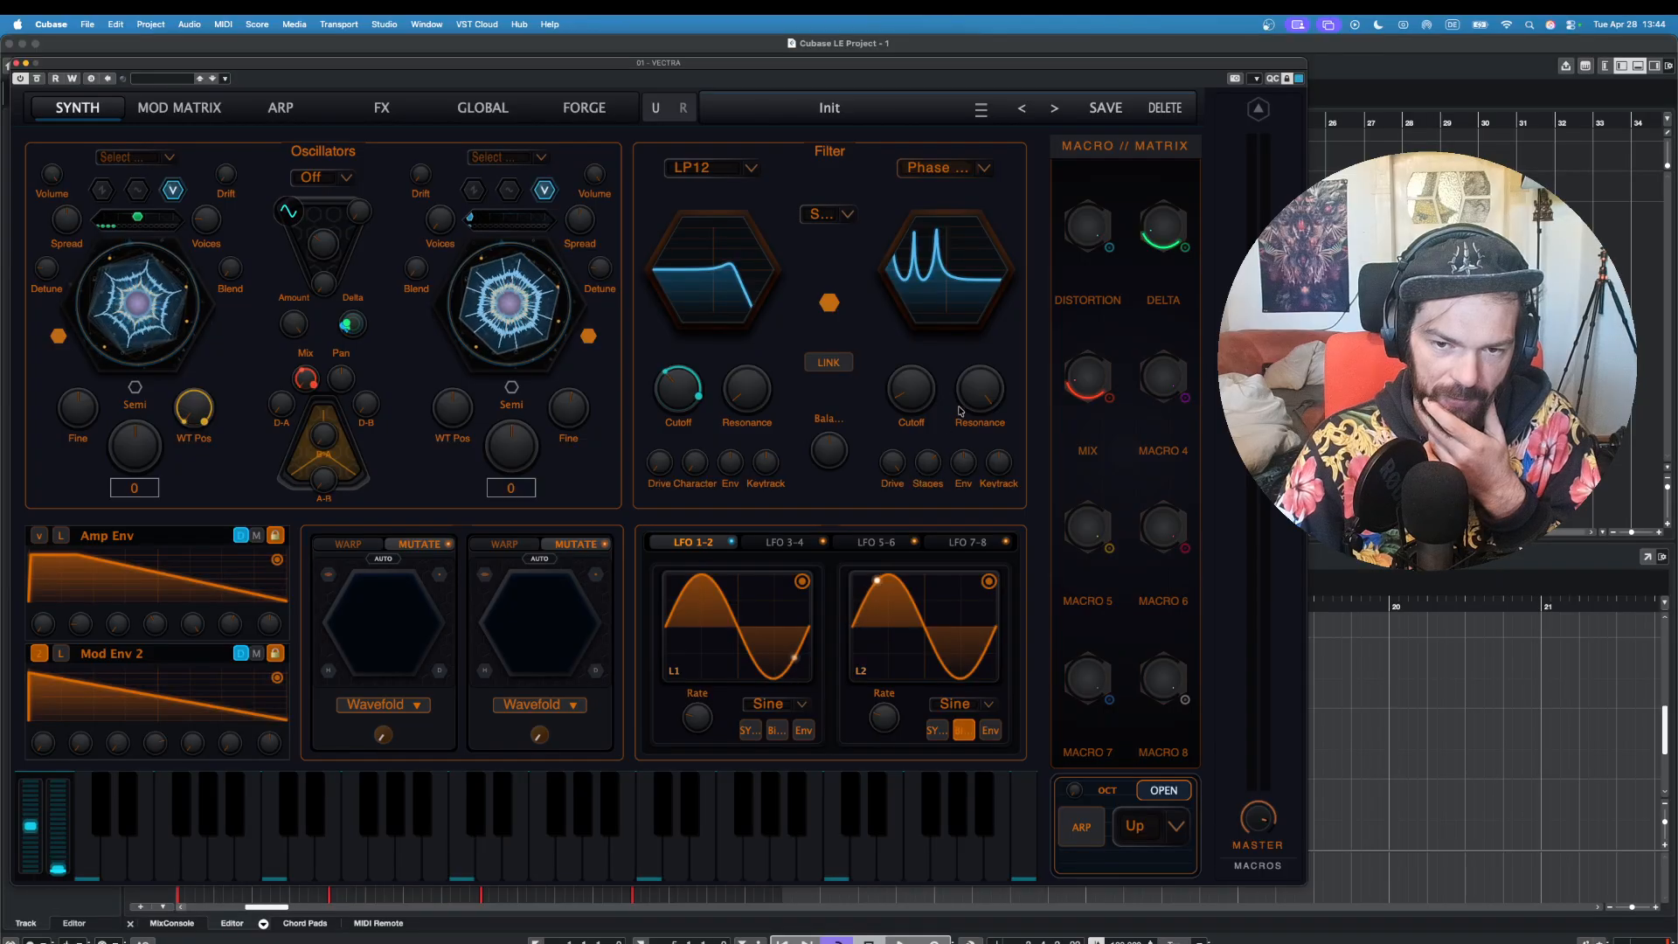
pyautogui.moveTo(904, 393); pyautogui.dragTo(920, 362)
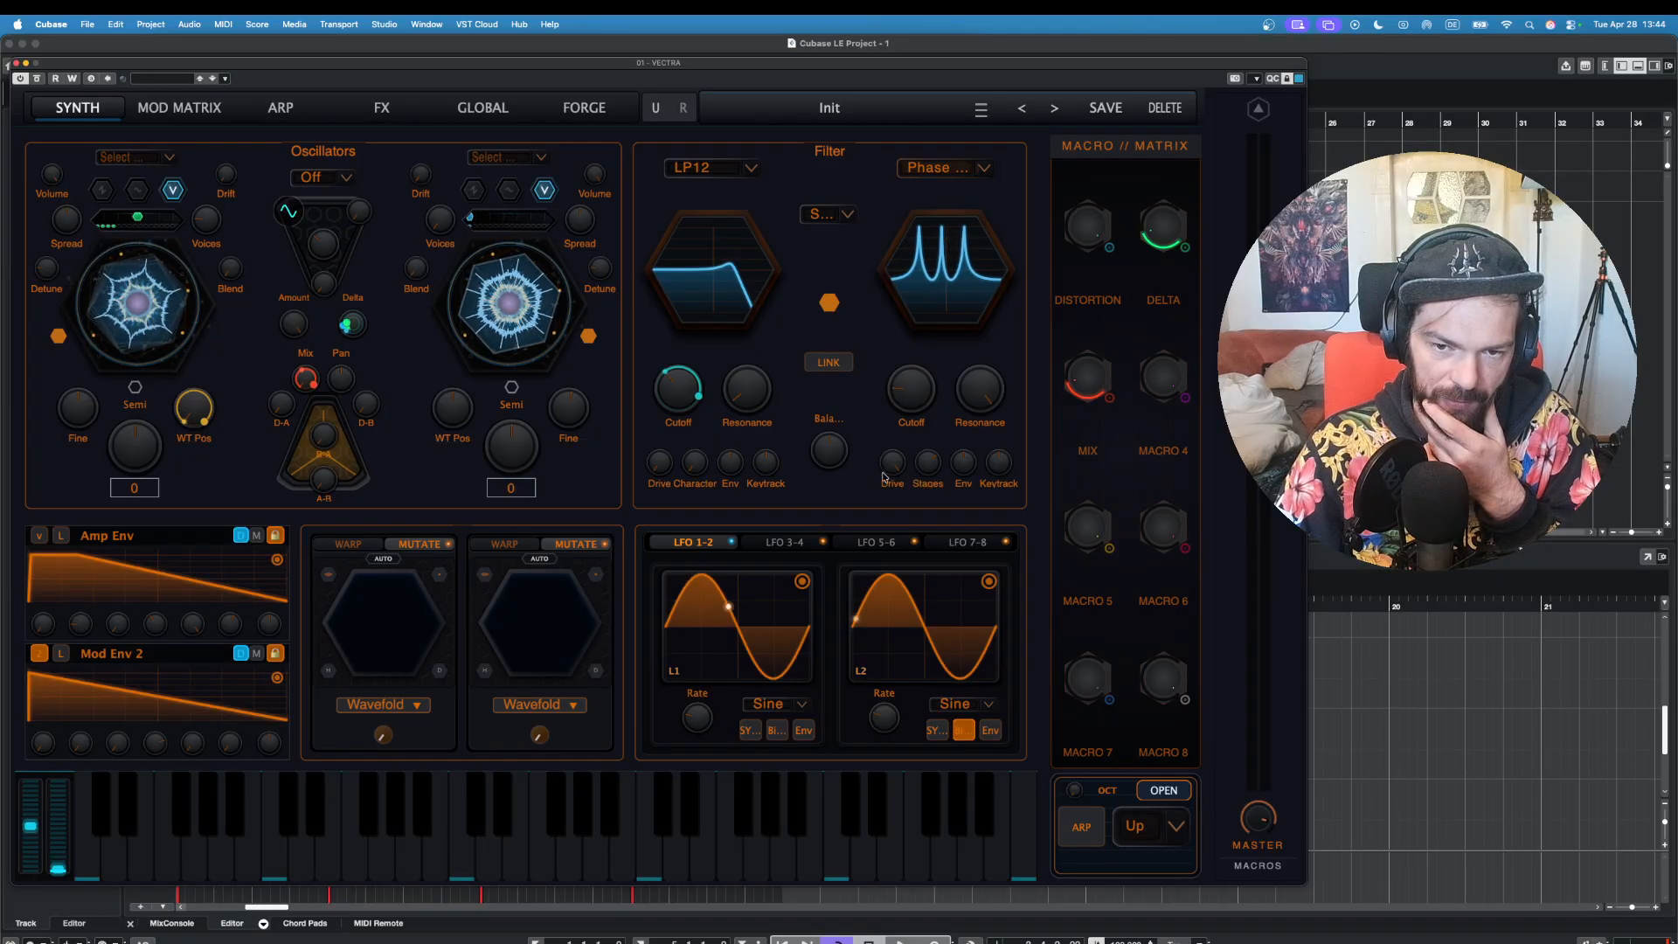
pyautogui.moveTo(929, 467); pyautogui.dragTo(1041, 285)
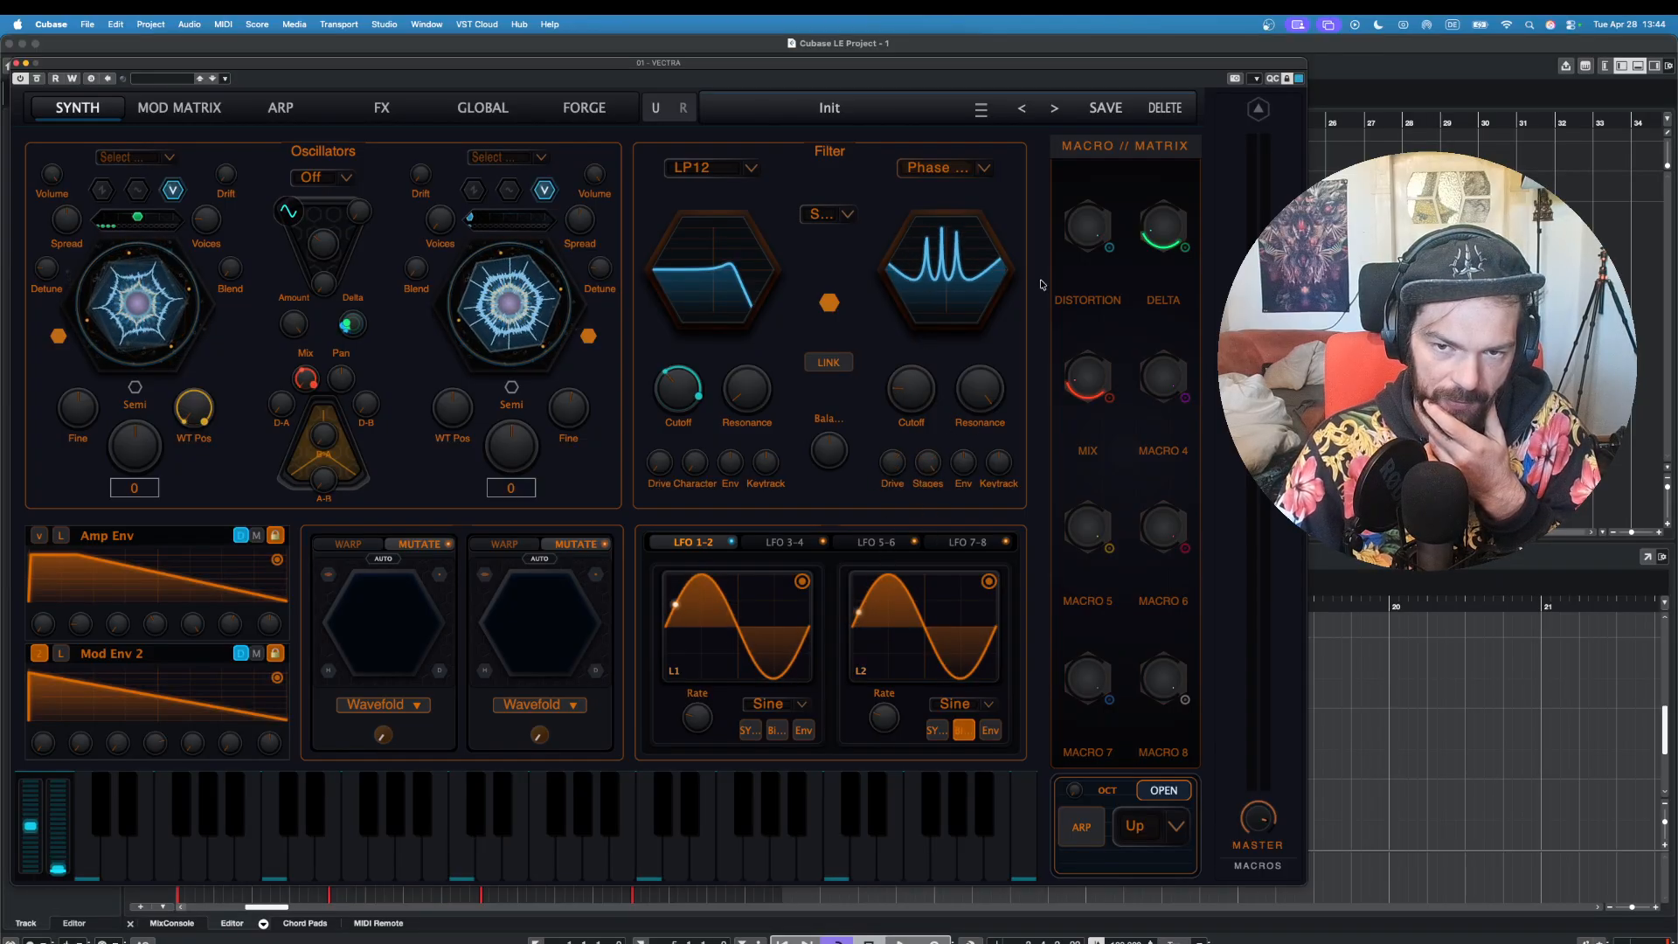
# Step: Audition the Phase Filter setting with a run of low notes
pyautogui.click(236, 829)
pyautogui.click(194, 844)
pyautogui.click(167, 848)
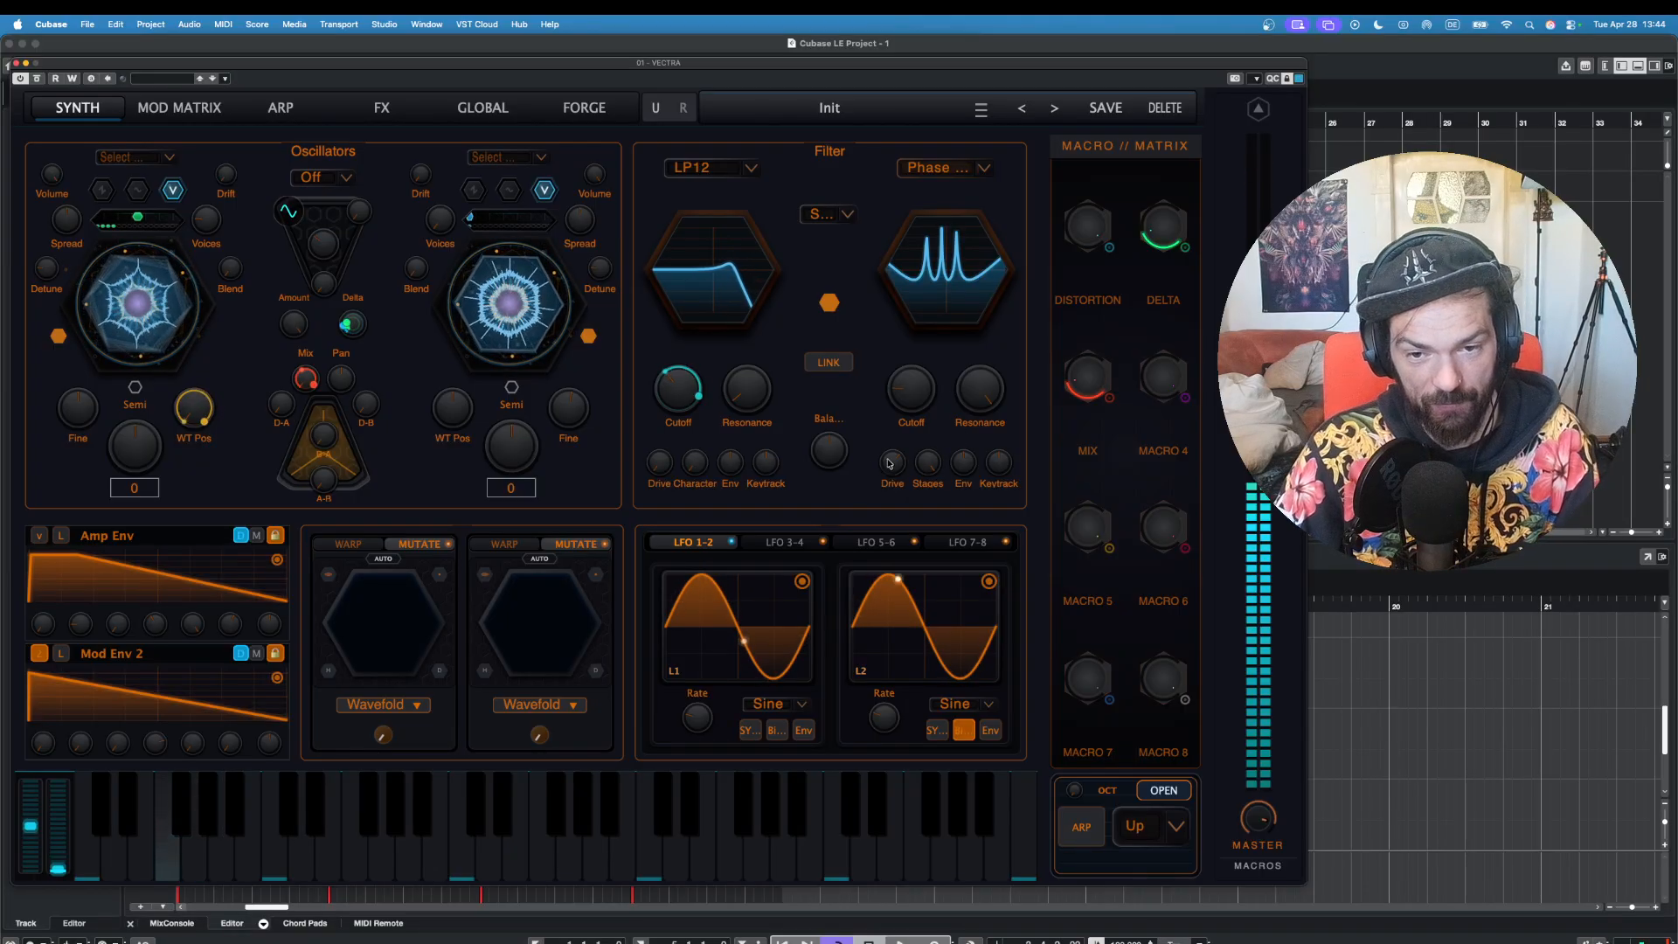
pyautogui.click(221, 861)
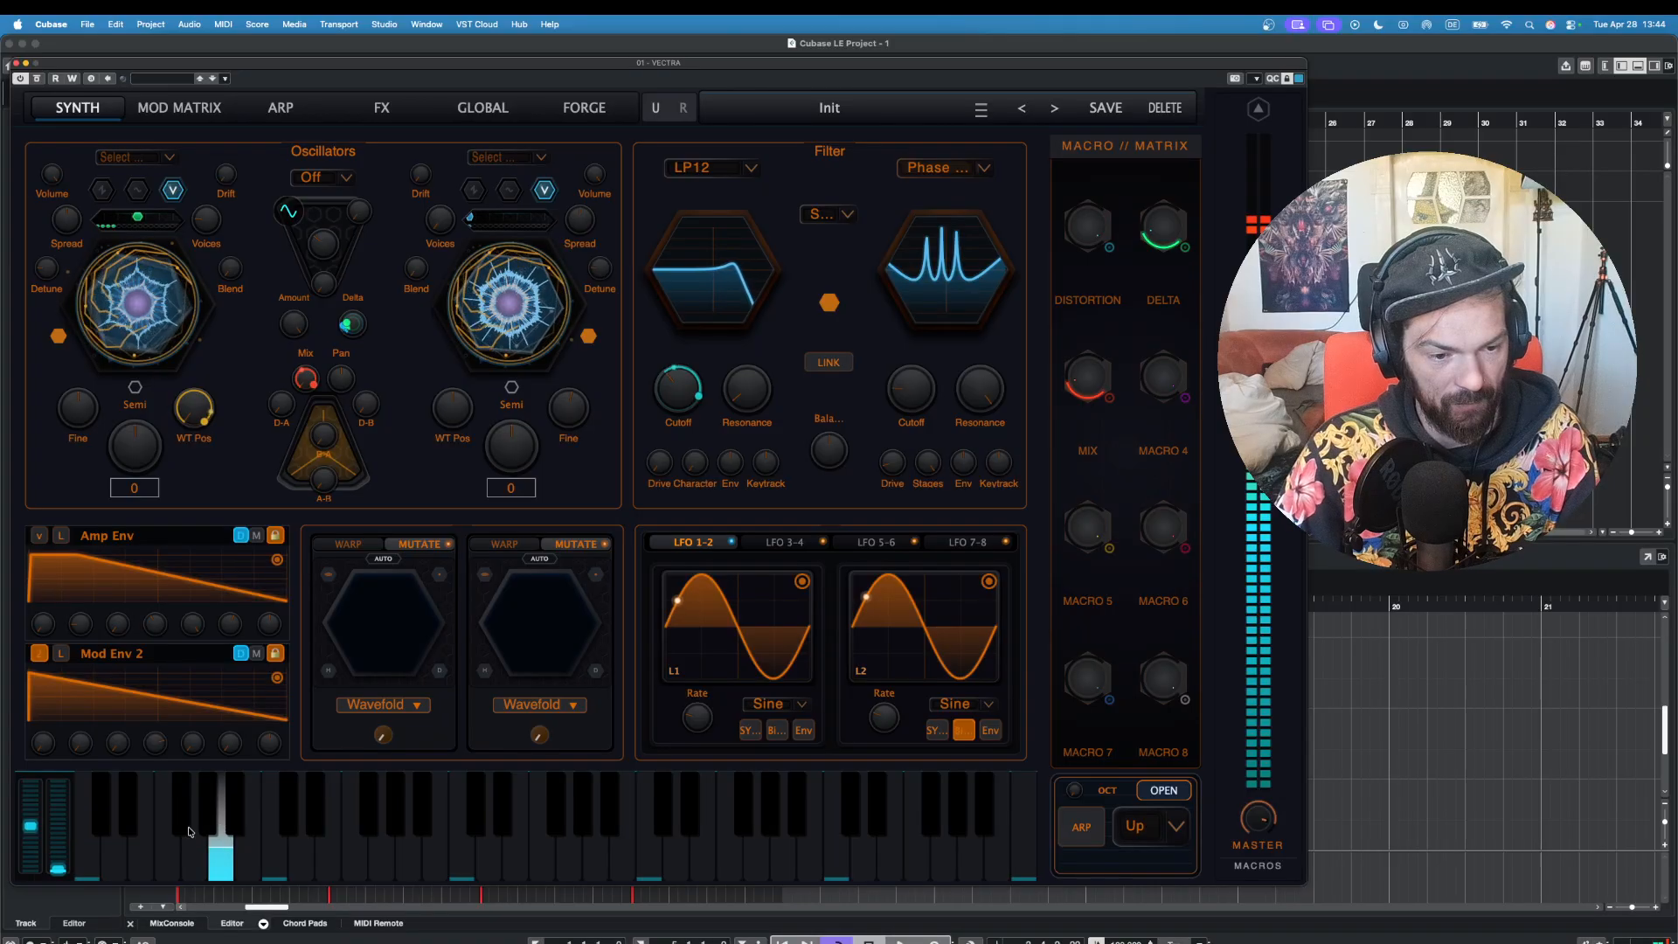
pyautogui.click(181, 826)
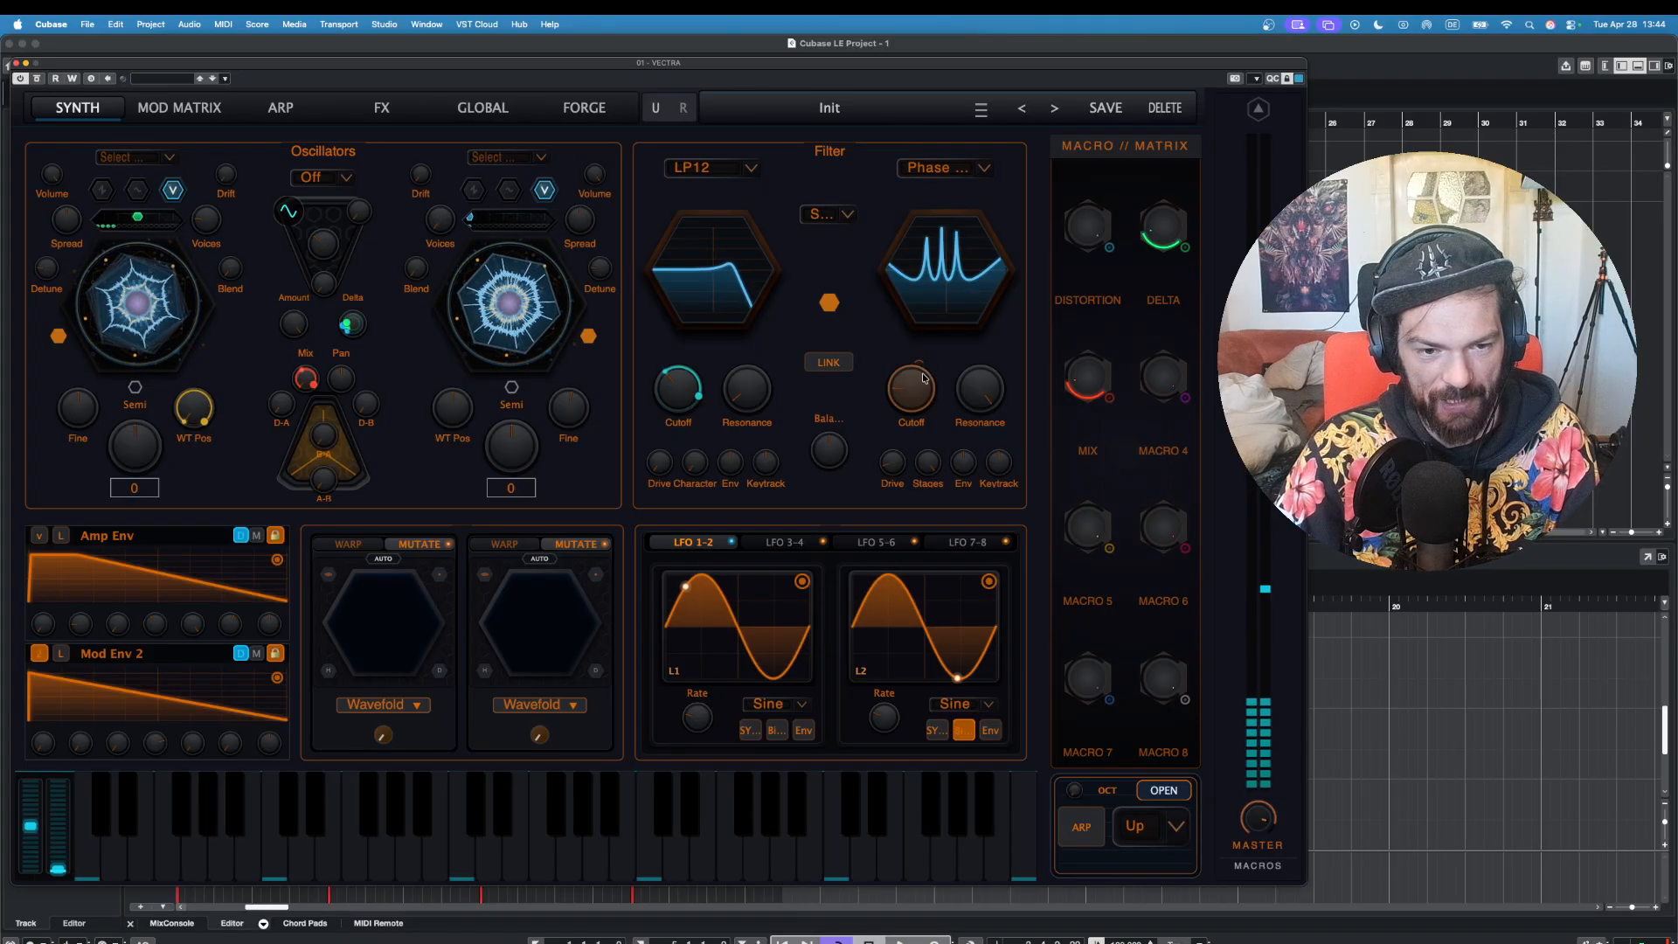
# Step: Show the Filter Env, assign it to the second filter's Cutoff, and audition with a low note
pyautogui.click(39, 654)
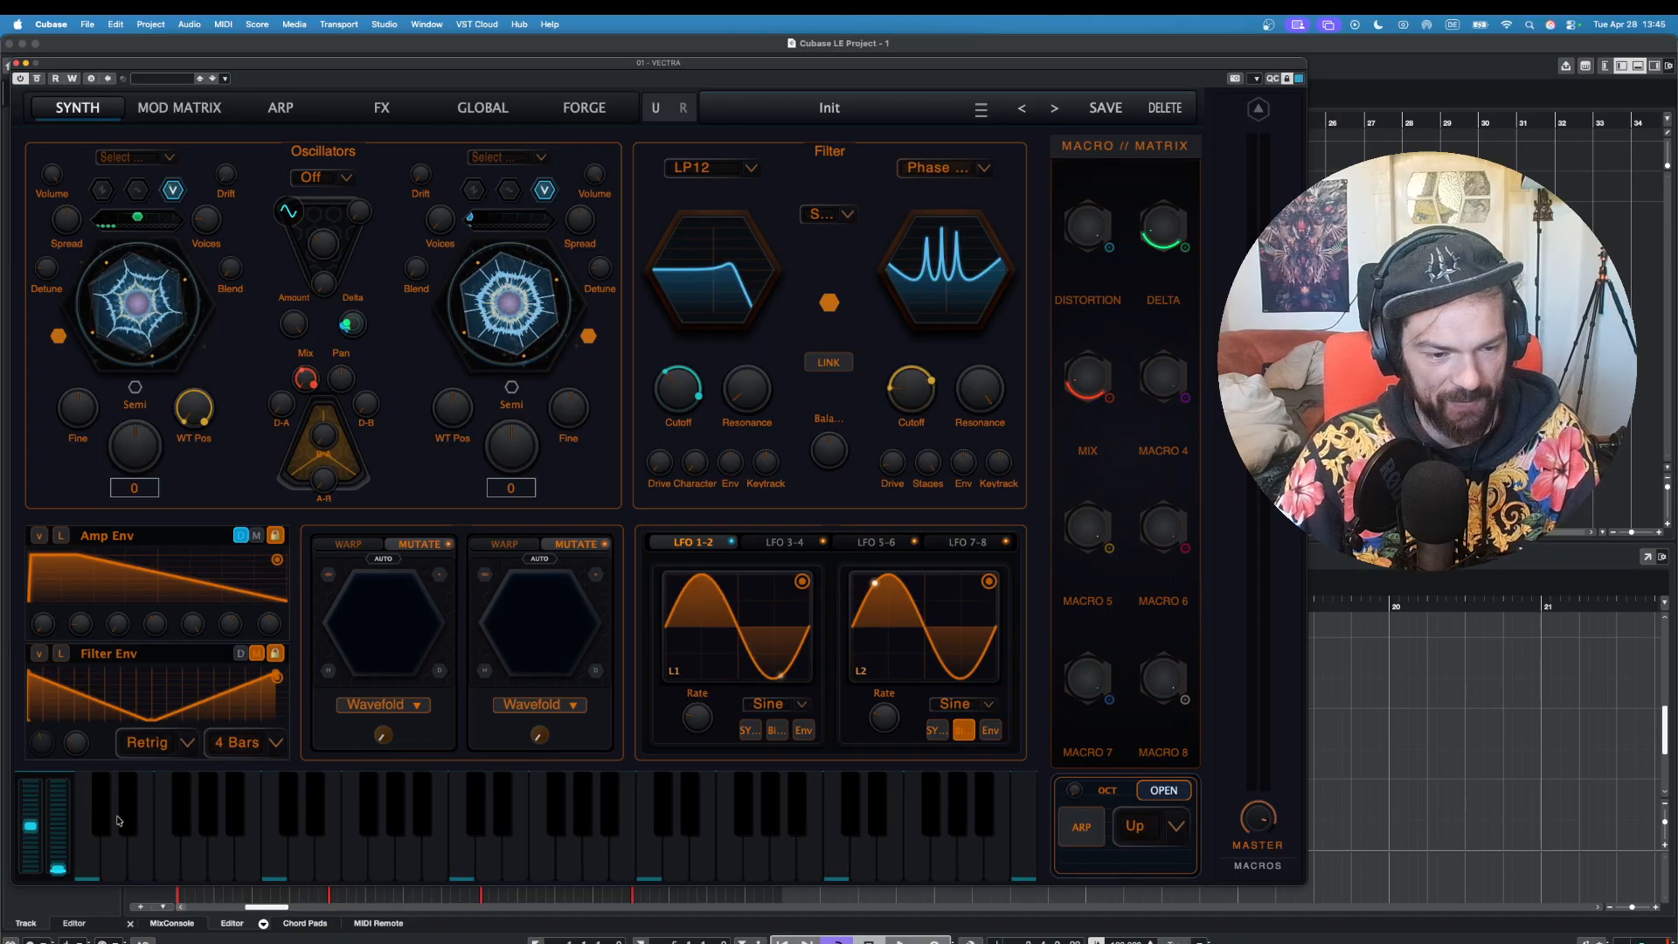
pyautogui.click(149, 841)
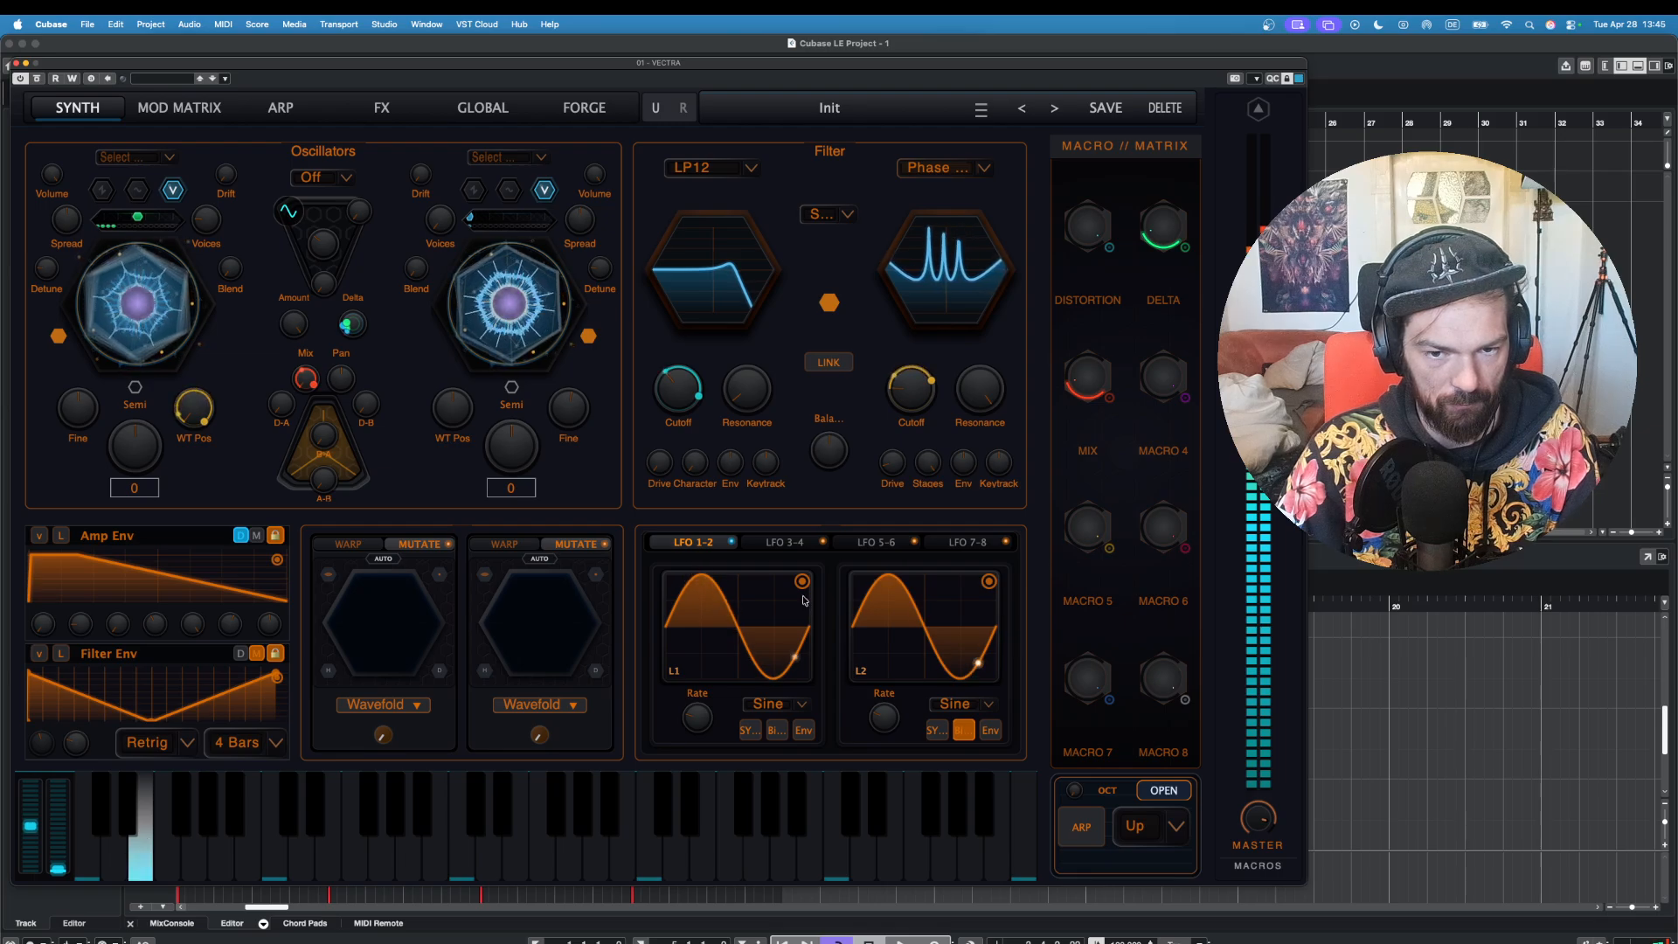
# Step: Audition the envelope-modulated Cutoff of the second filter with two more low notes
pyautogui.click(169, 851)
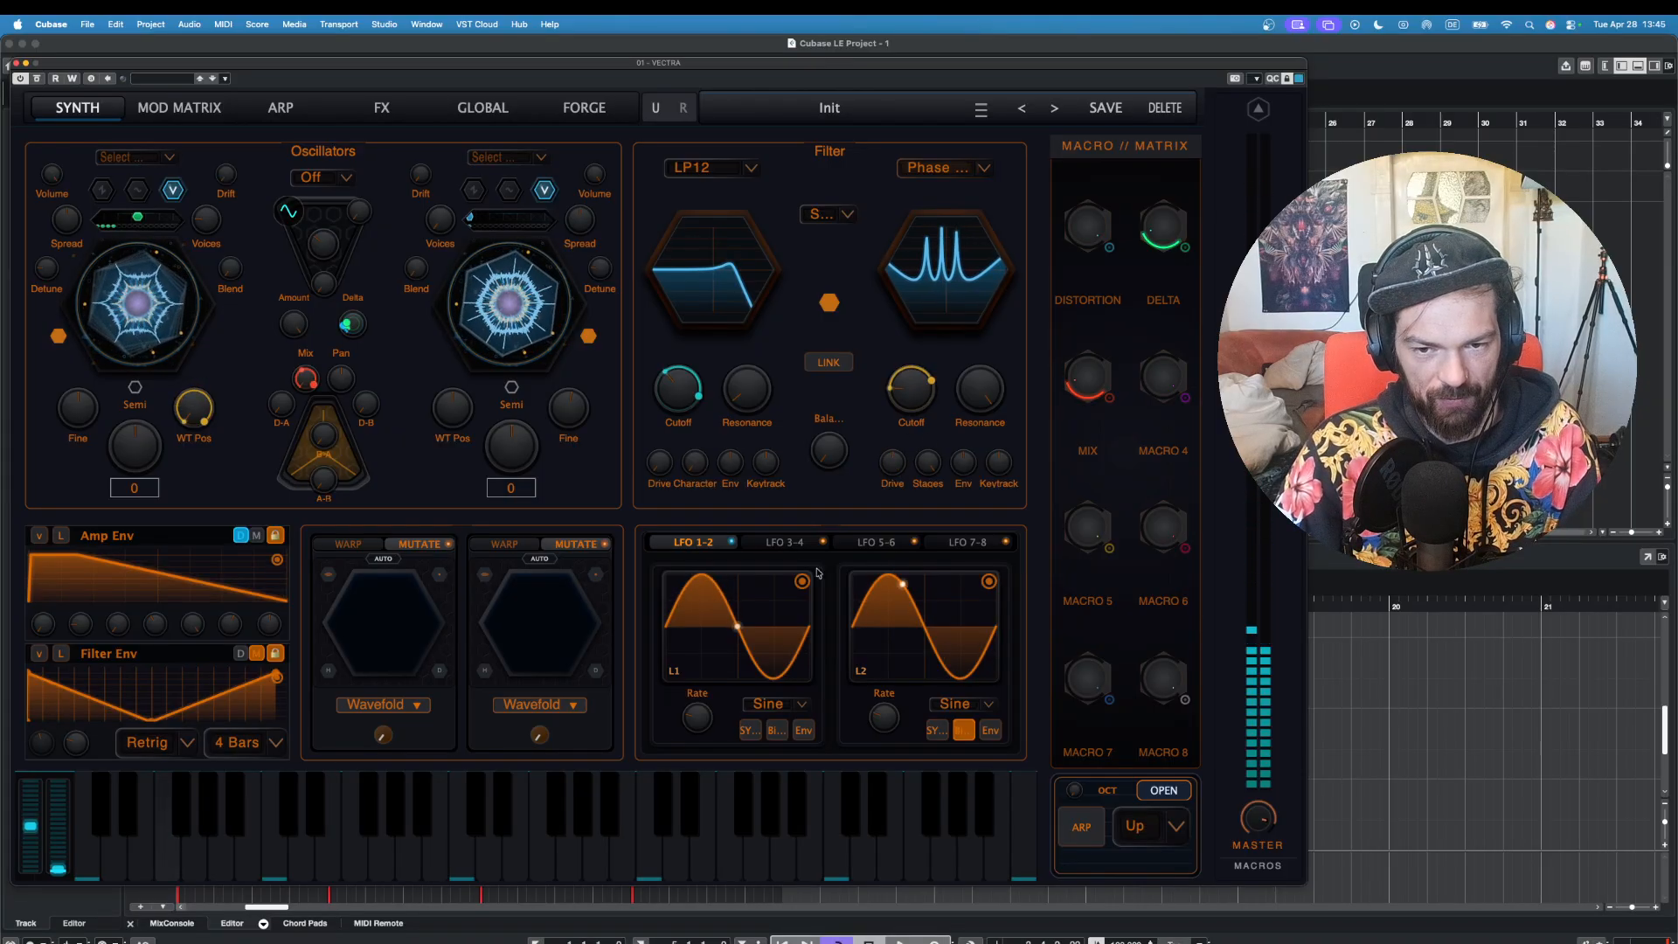
pyautogui.click(247, 851)
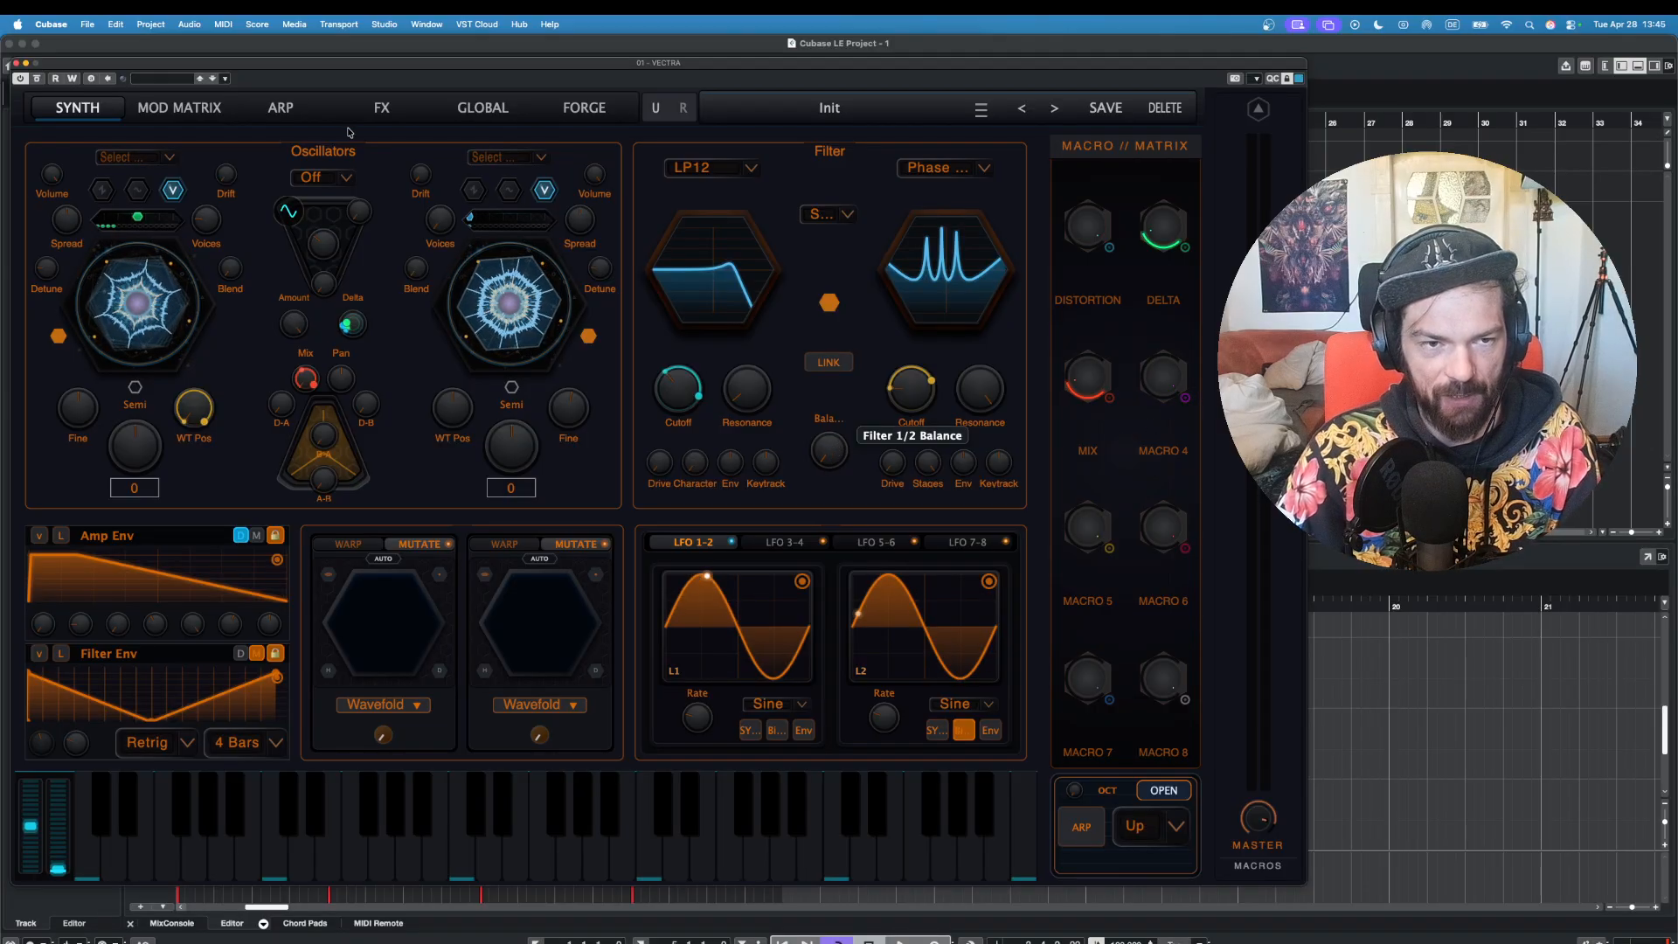
# Step: Add a Macro 4 route in the modulation matrix and set its destination to the Mix parameter under Mix & Voice
pyautogui.click(179, 108)
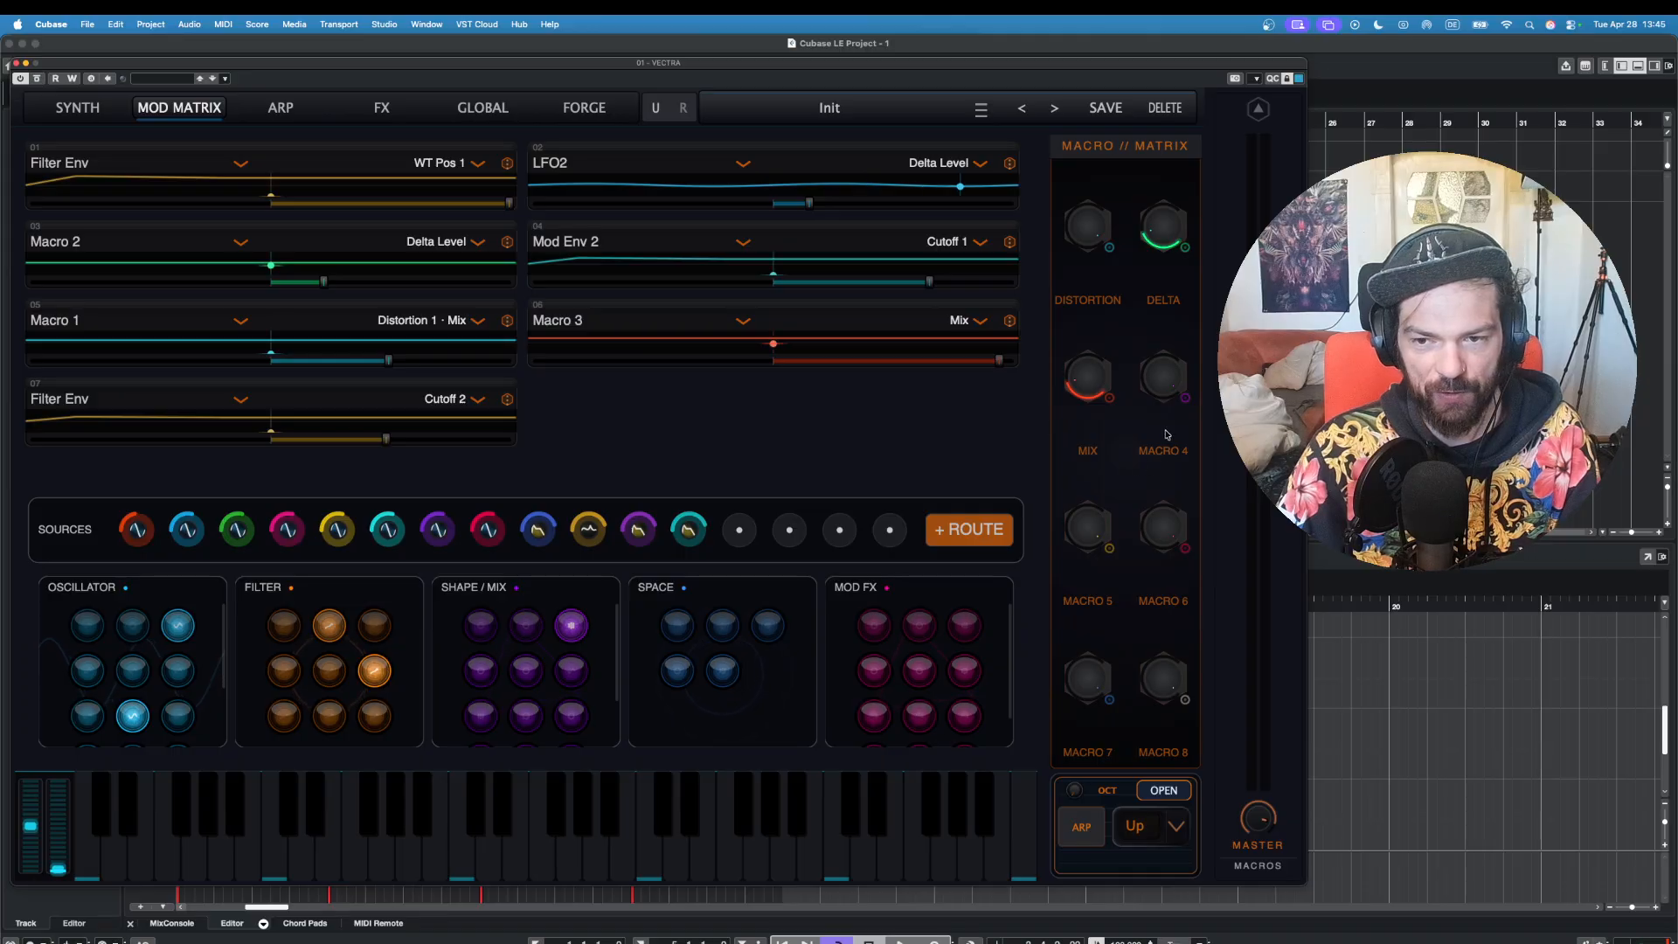
pyautogui.moveTo(1187, 400); pyautogui.dragTo(586, 418)
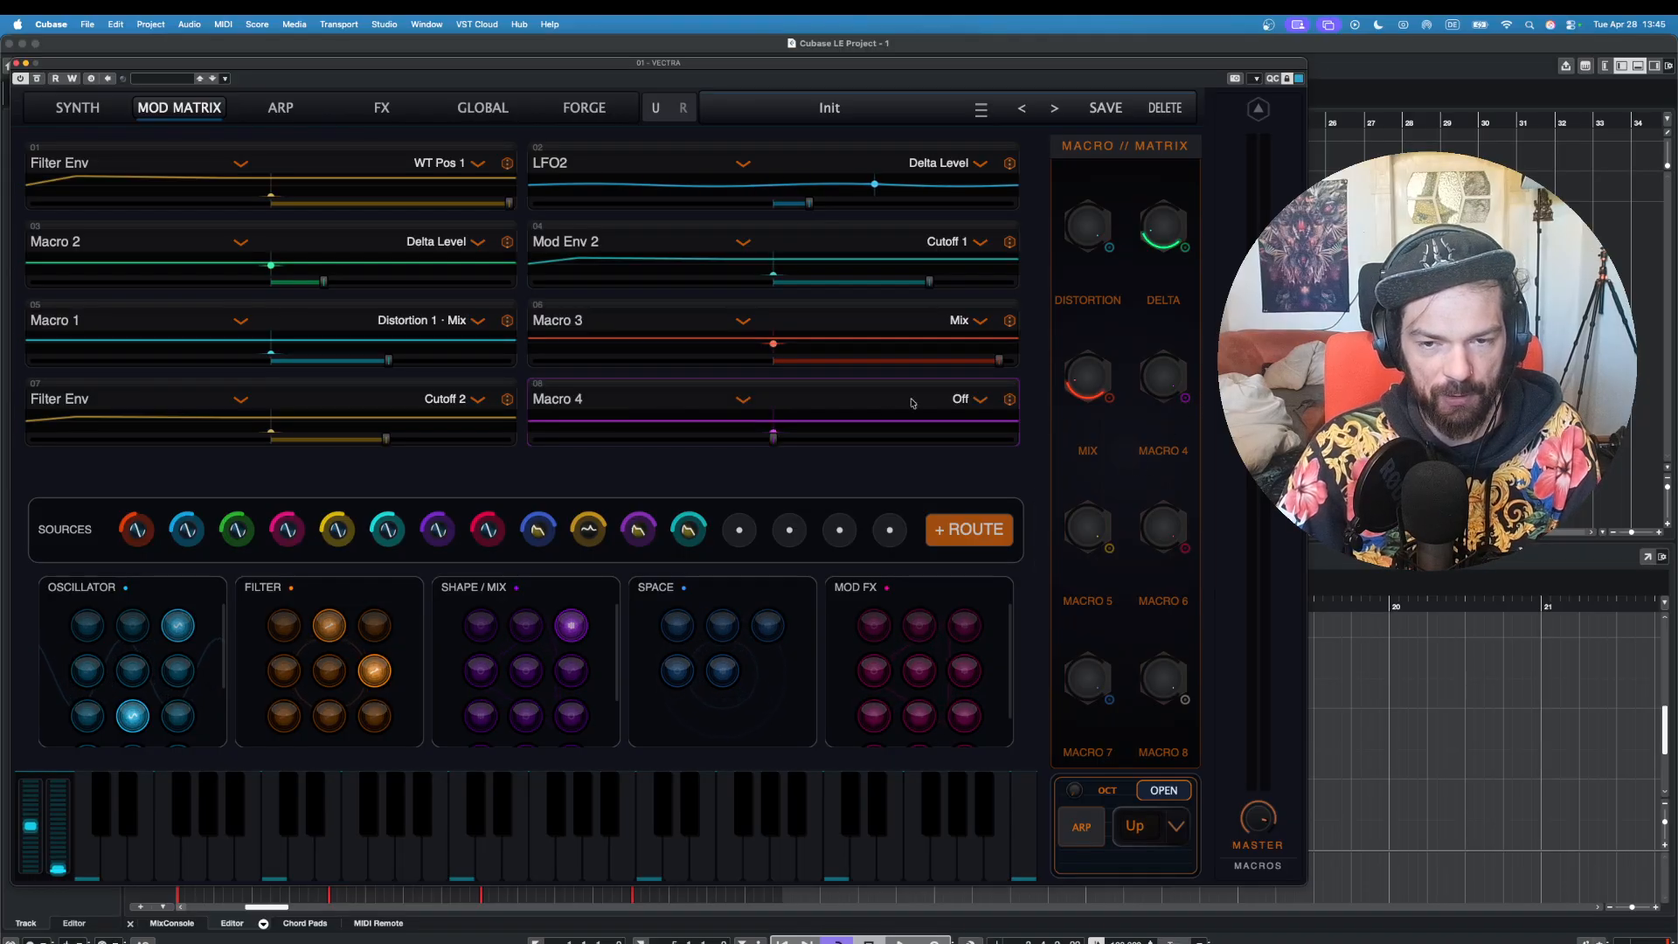
pyautogui.click(977, 402)
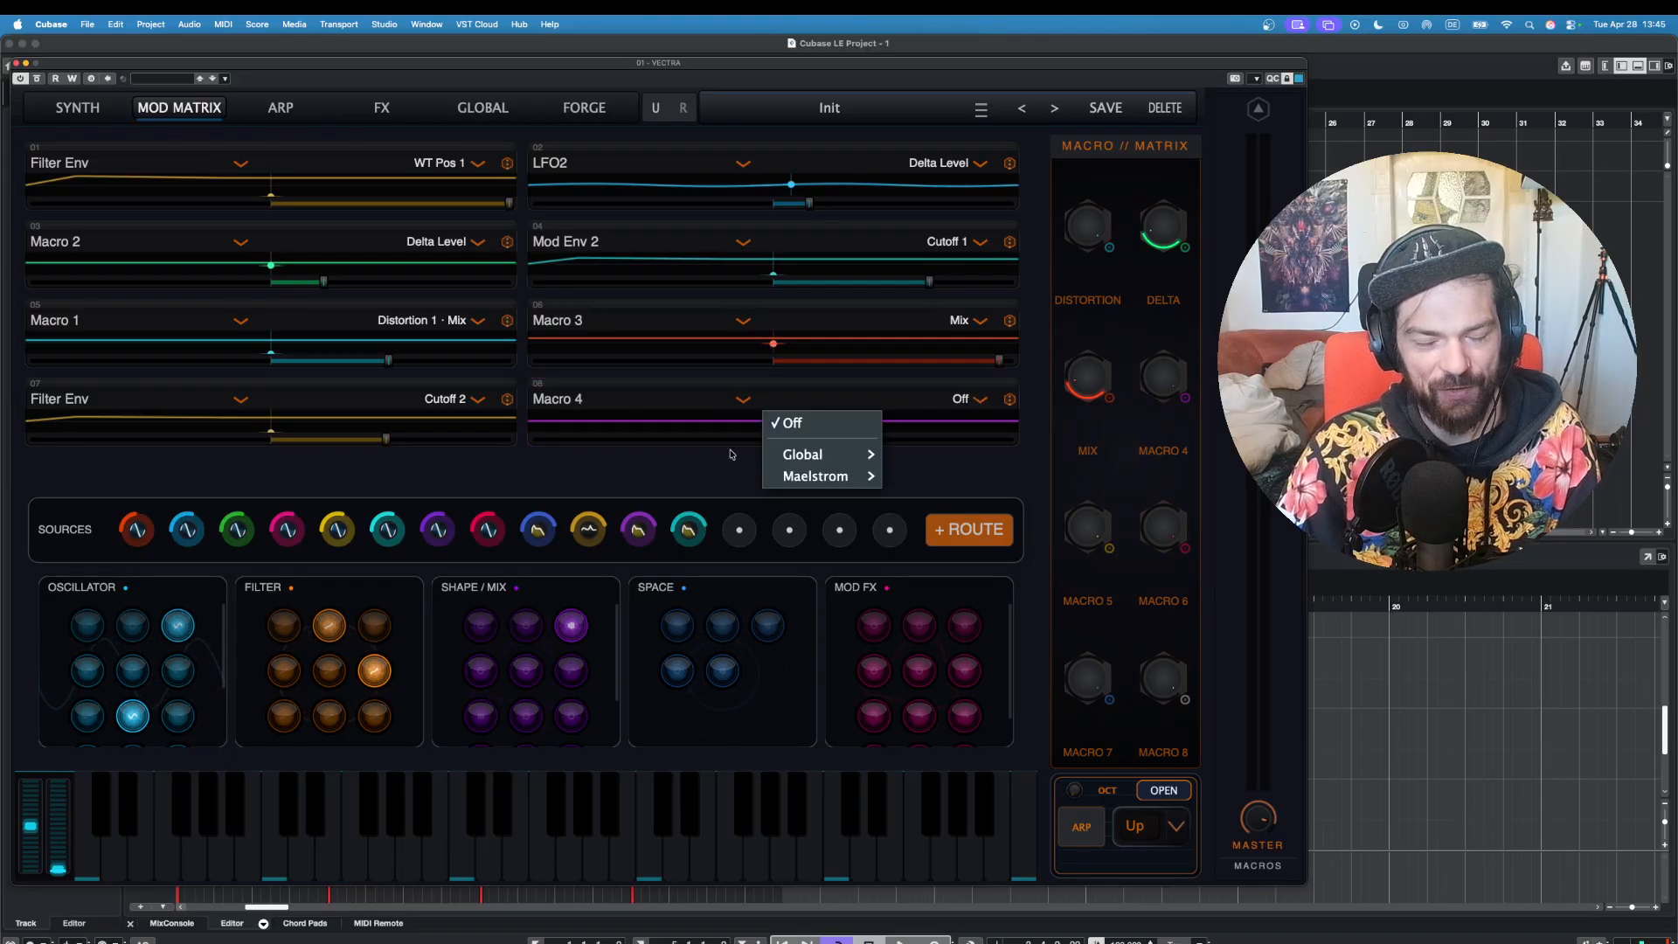
pyautogui.moveTo(866, 478)
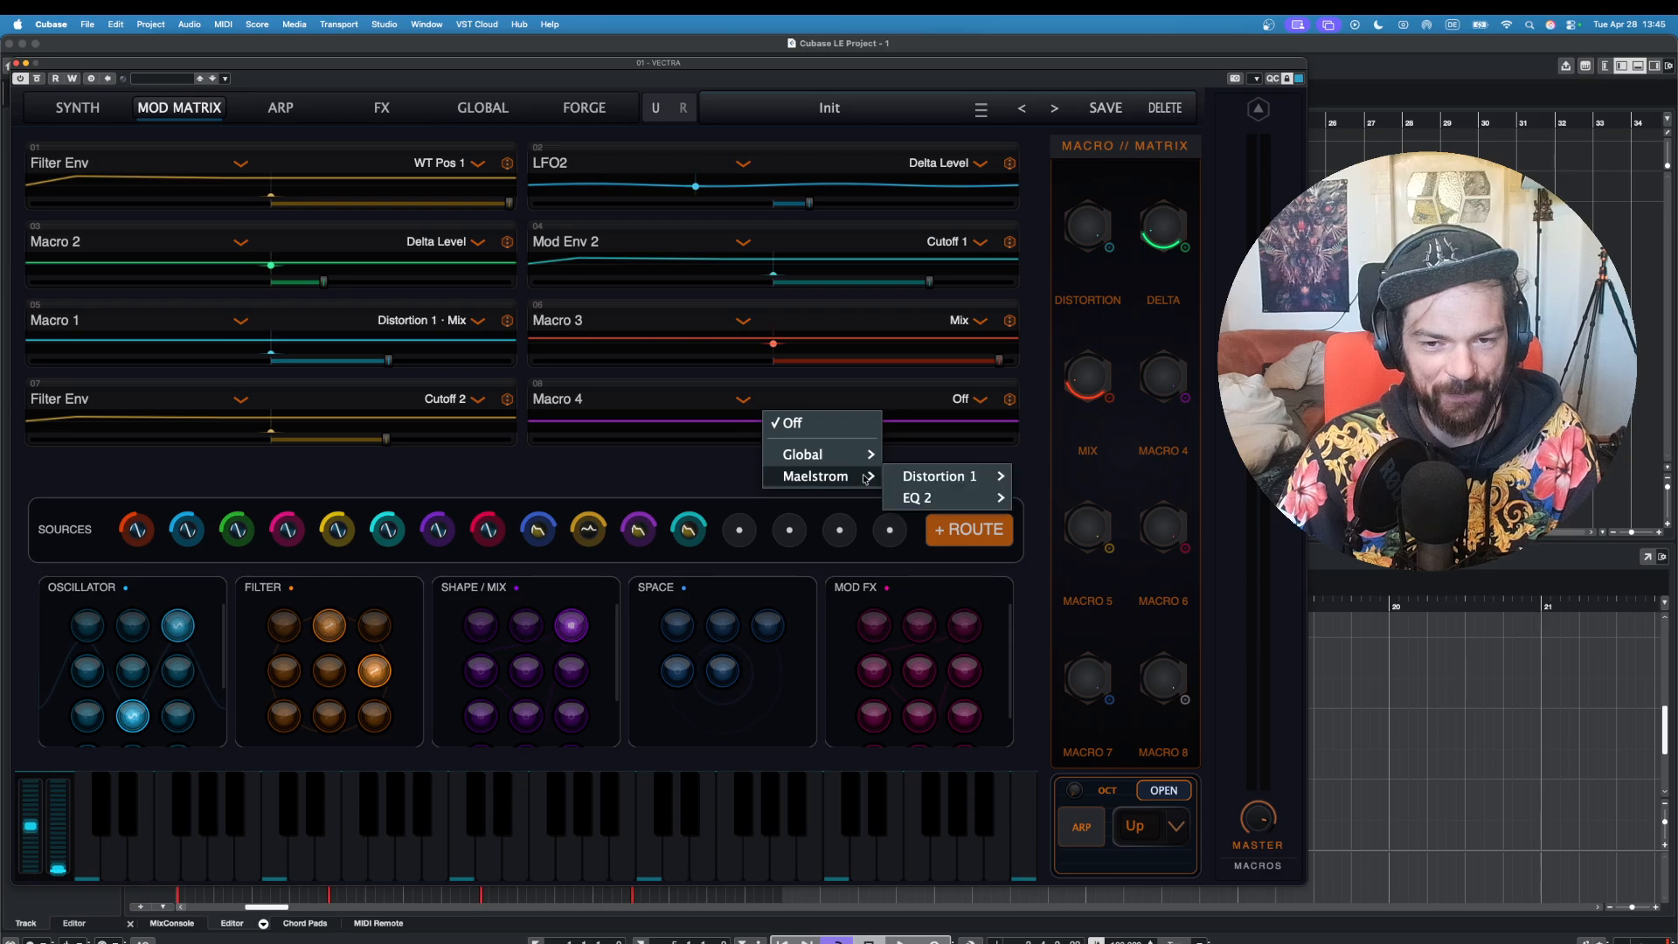
pyautogui.moveTo(821, 455)
pyautogui.moveTo(931, 472)
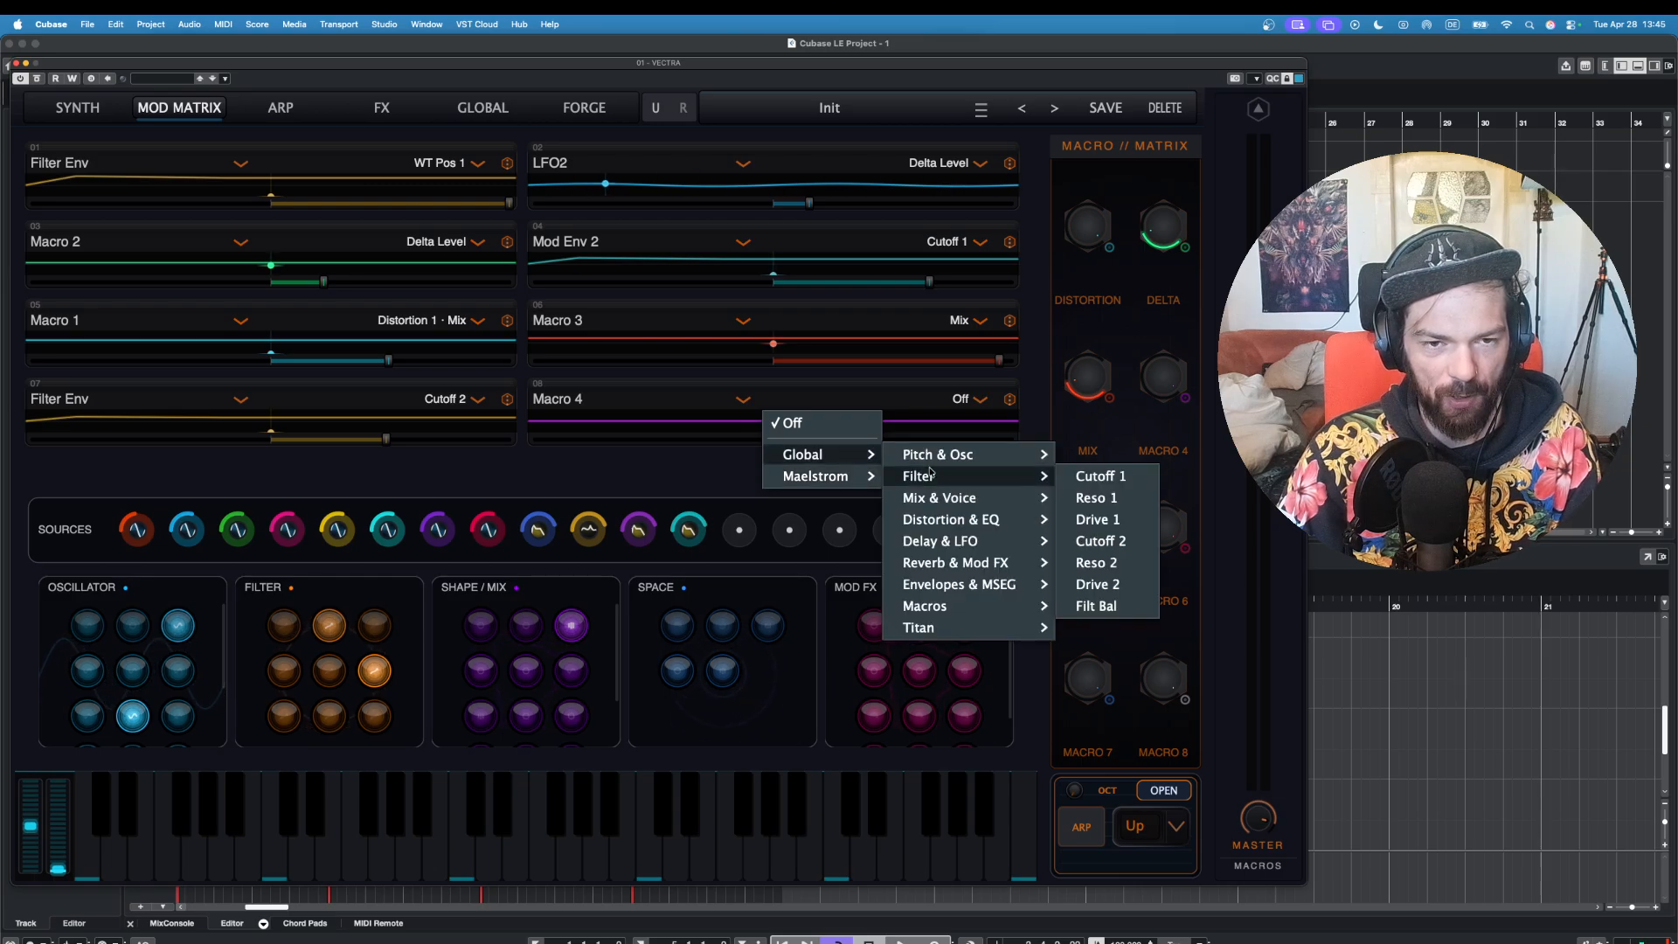
pyautogui.moveTo(934, 544)
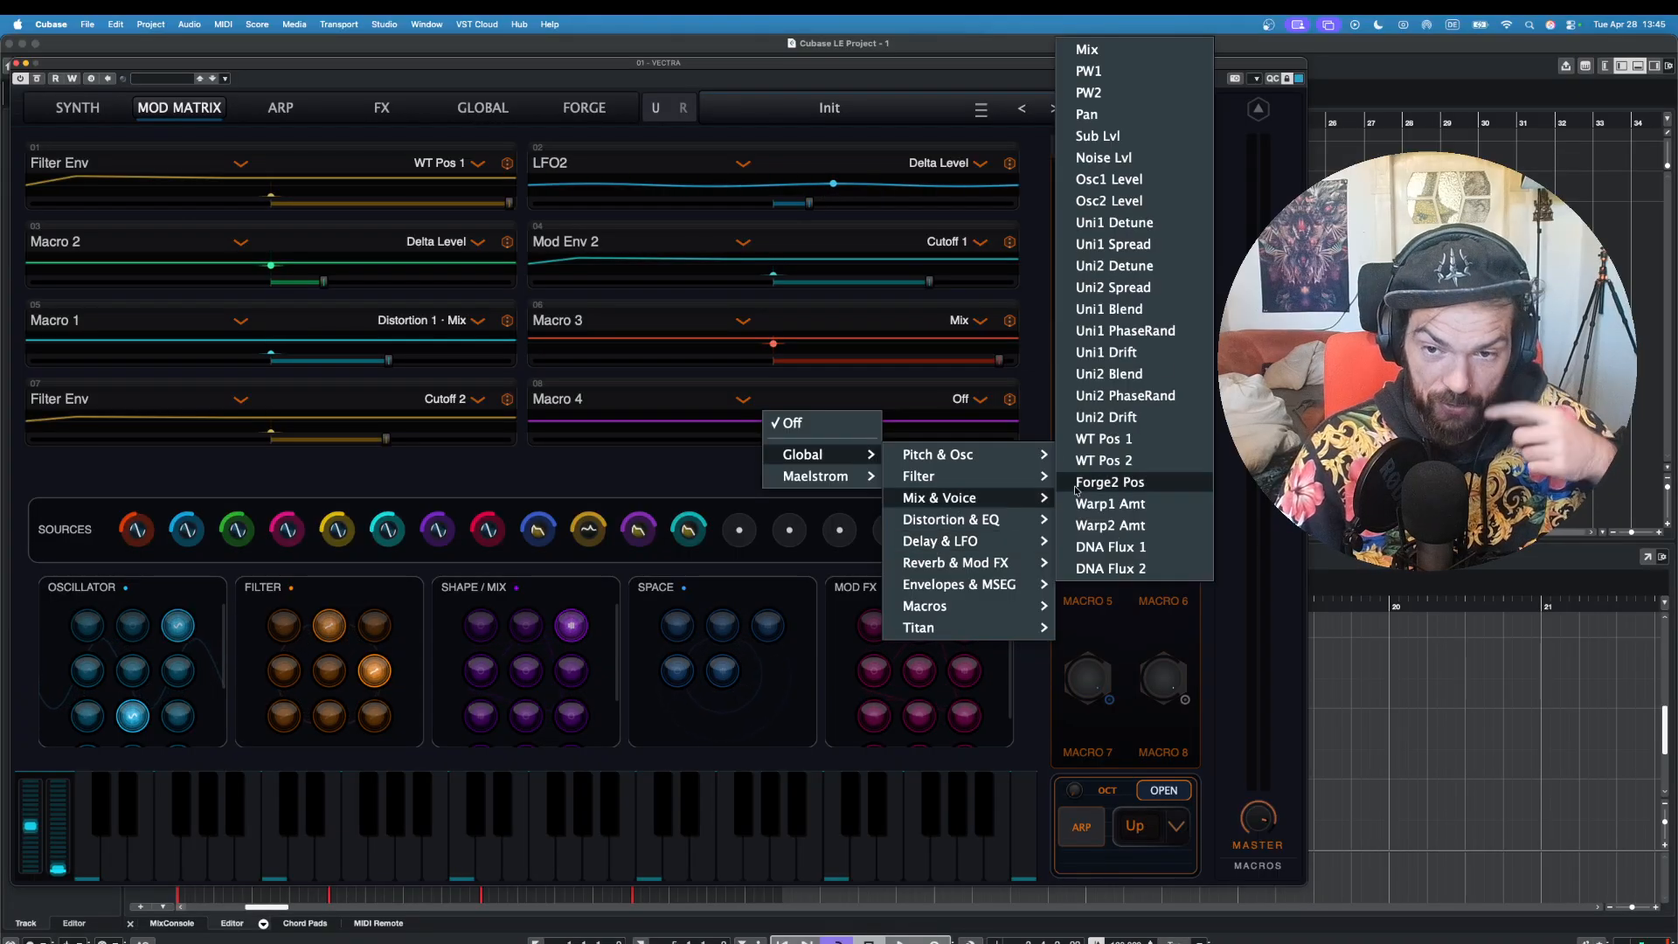
pyautogui.click(1097, 56)
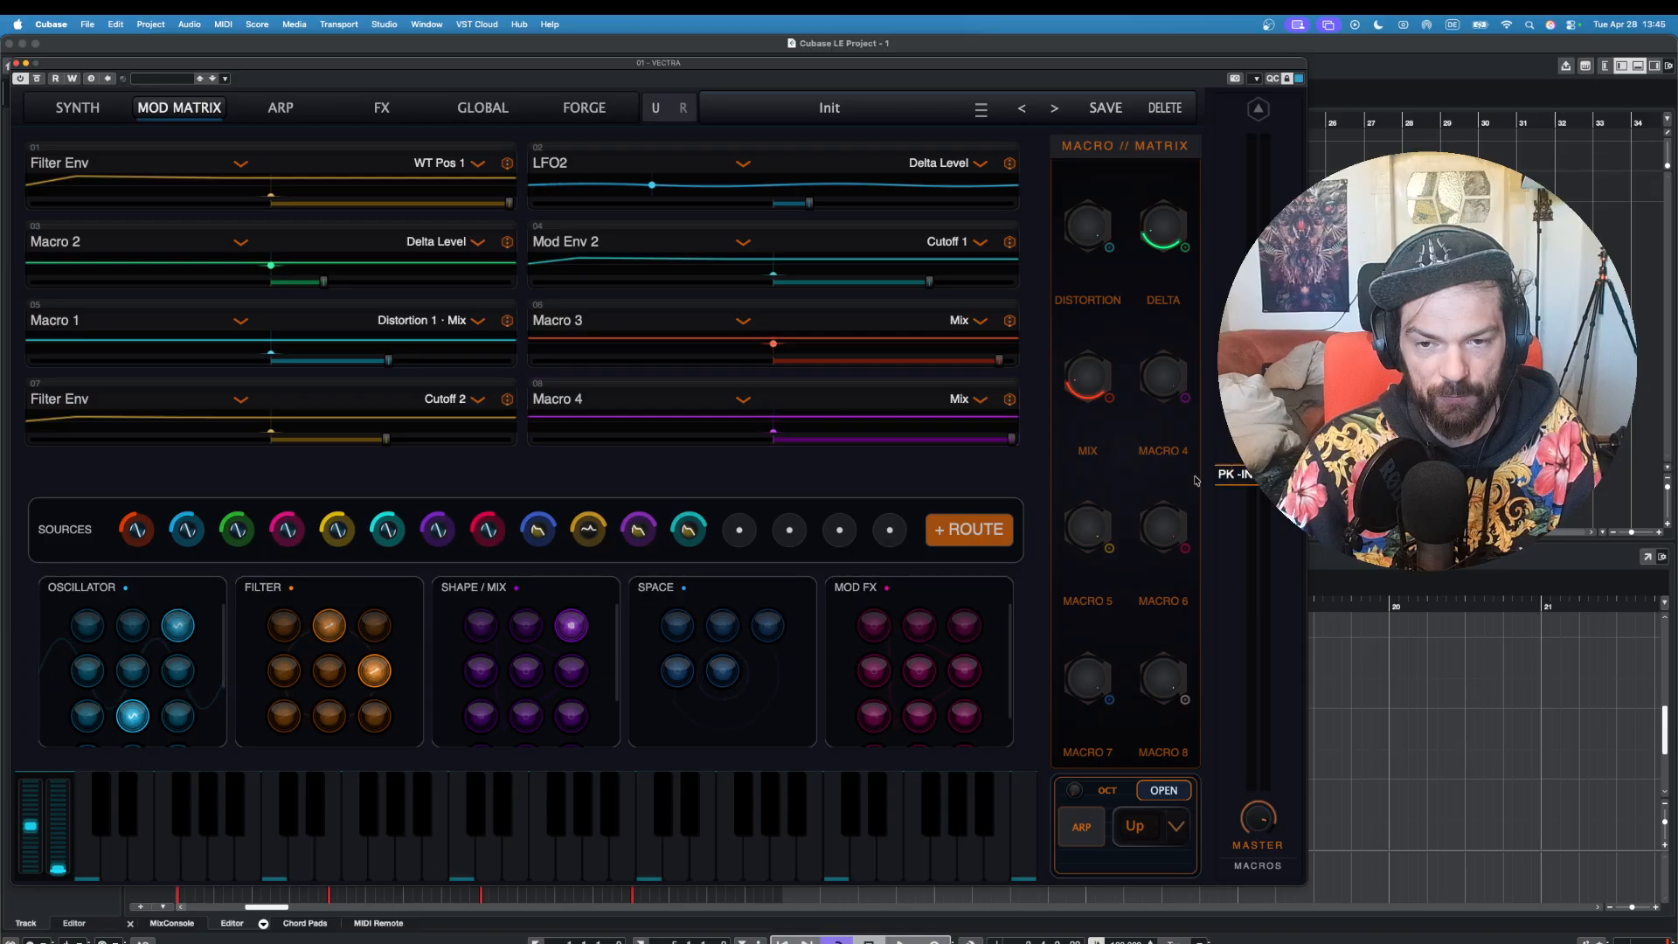
# Step: Check the Macro 4 assignment among the synth controls, then change its matrix destination to Filt Bal
pyautogui.click(77, 106)
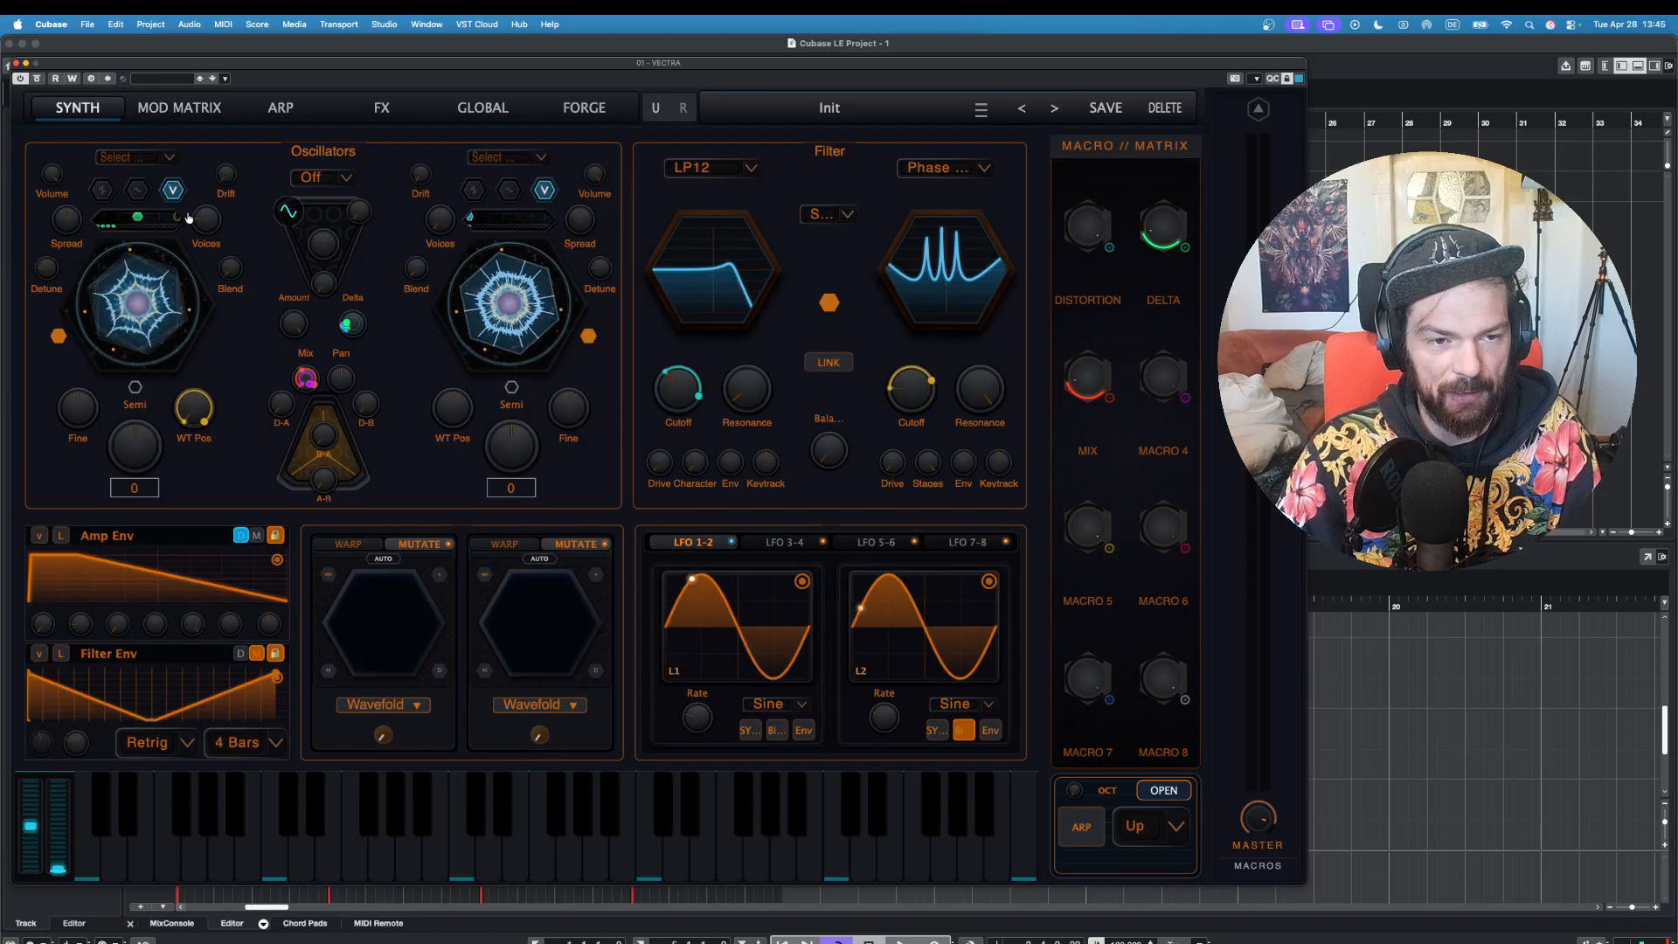
pyautogui.moveTo(188, 217)
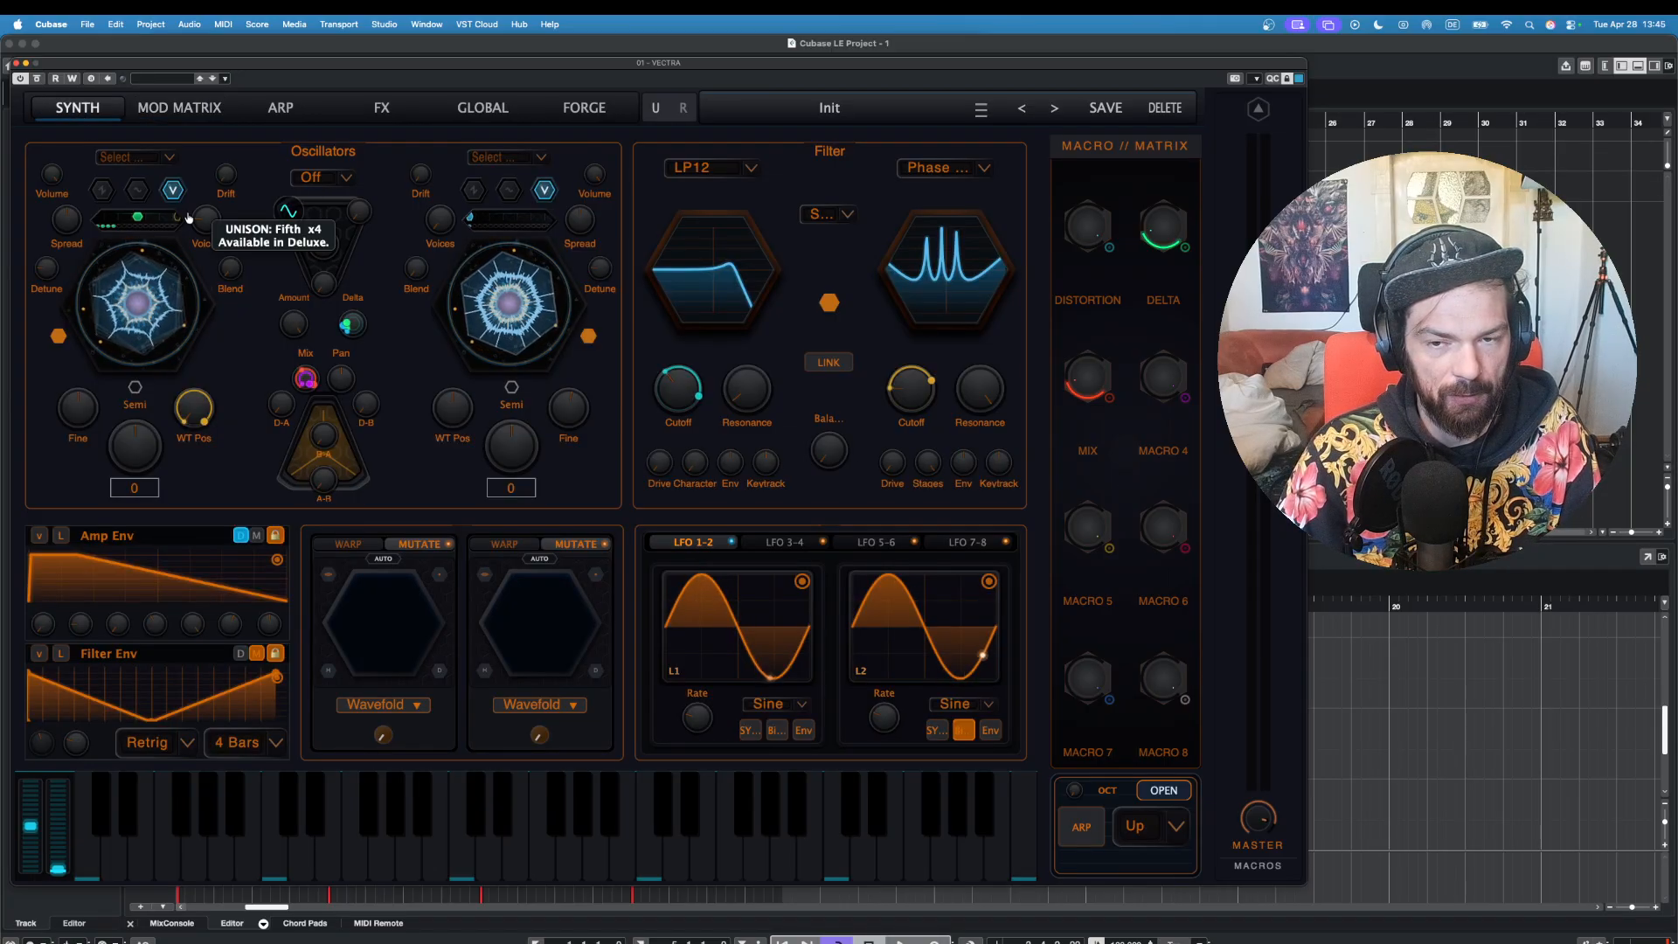
pyautogui.click(209, 111)
pyautogui.click(921, 402)
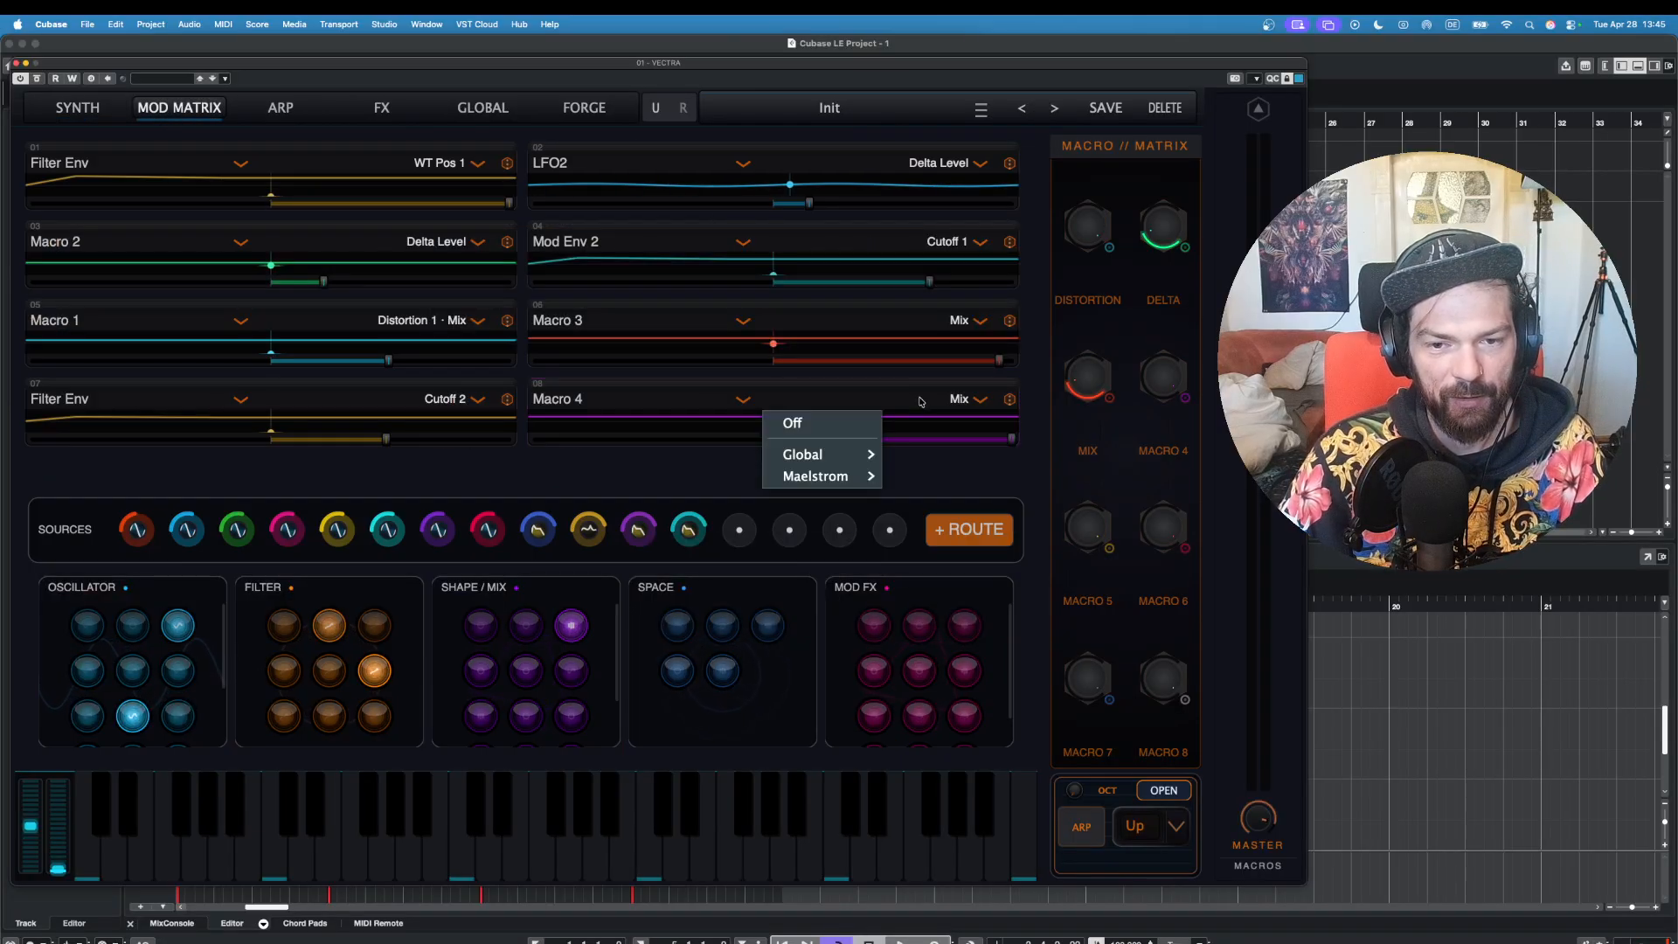
pyautogui.moveTo(982, 479)
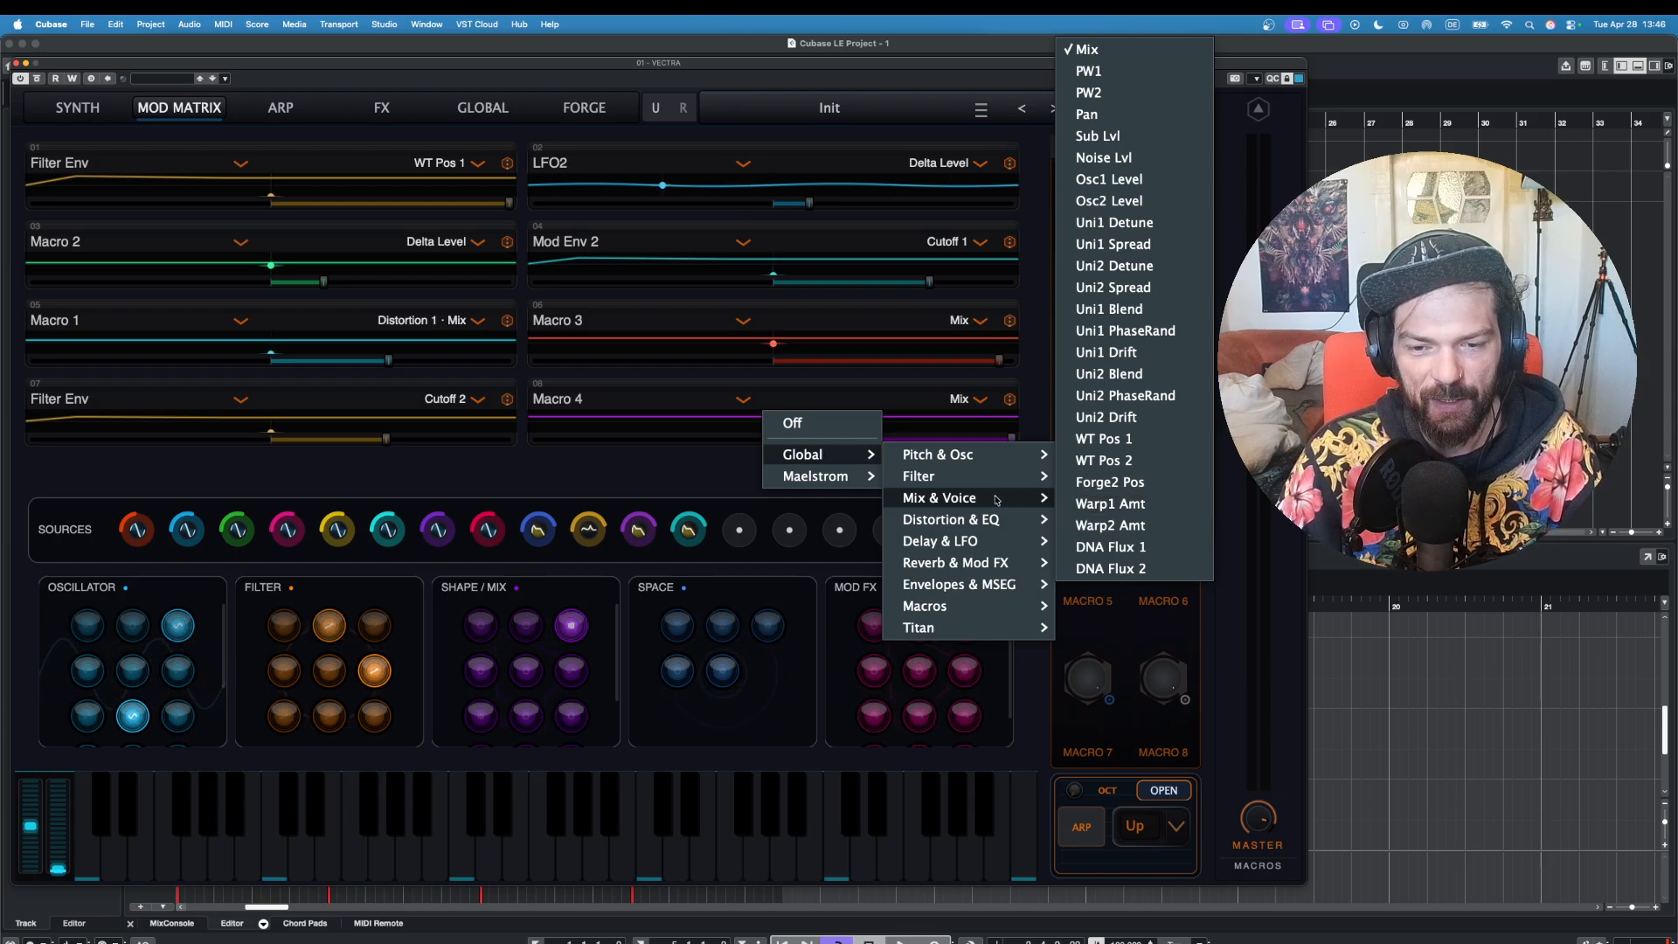
pyautogui.moveTo(988, 560)
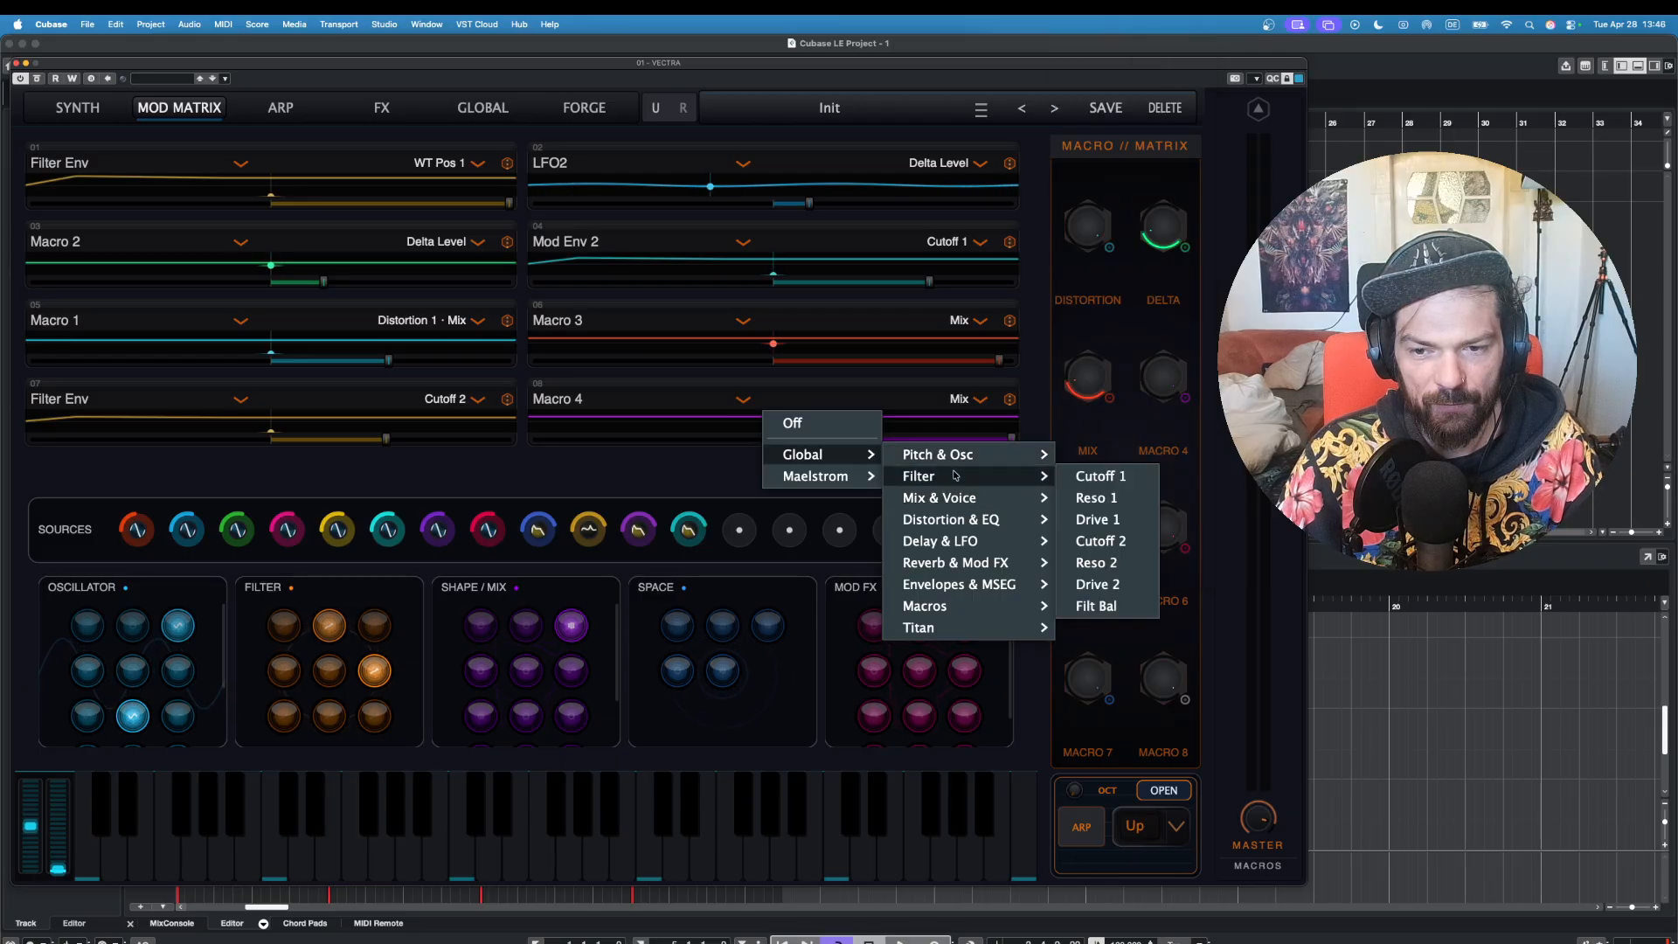
pyautogui.click(1096, 607)
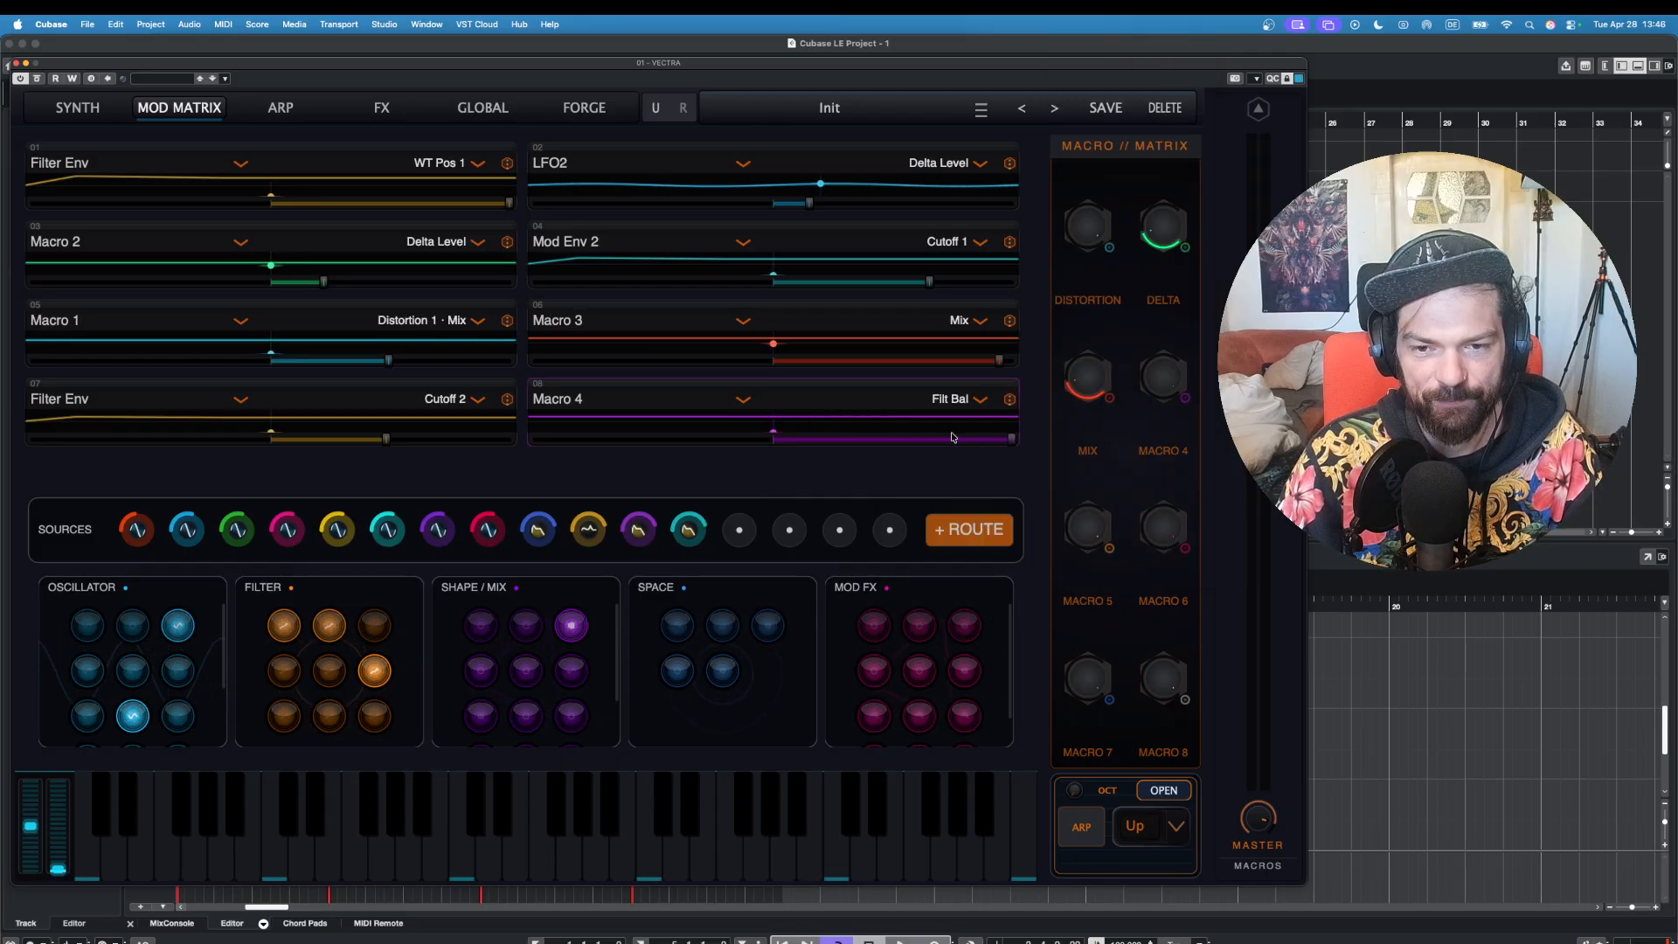
# Step: Turn Macro 4 up fully on the synth page and audition the filter balance with low notes
pyautogui.click(77, 106)
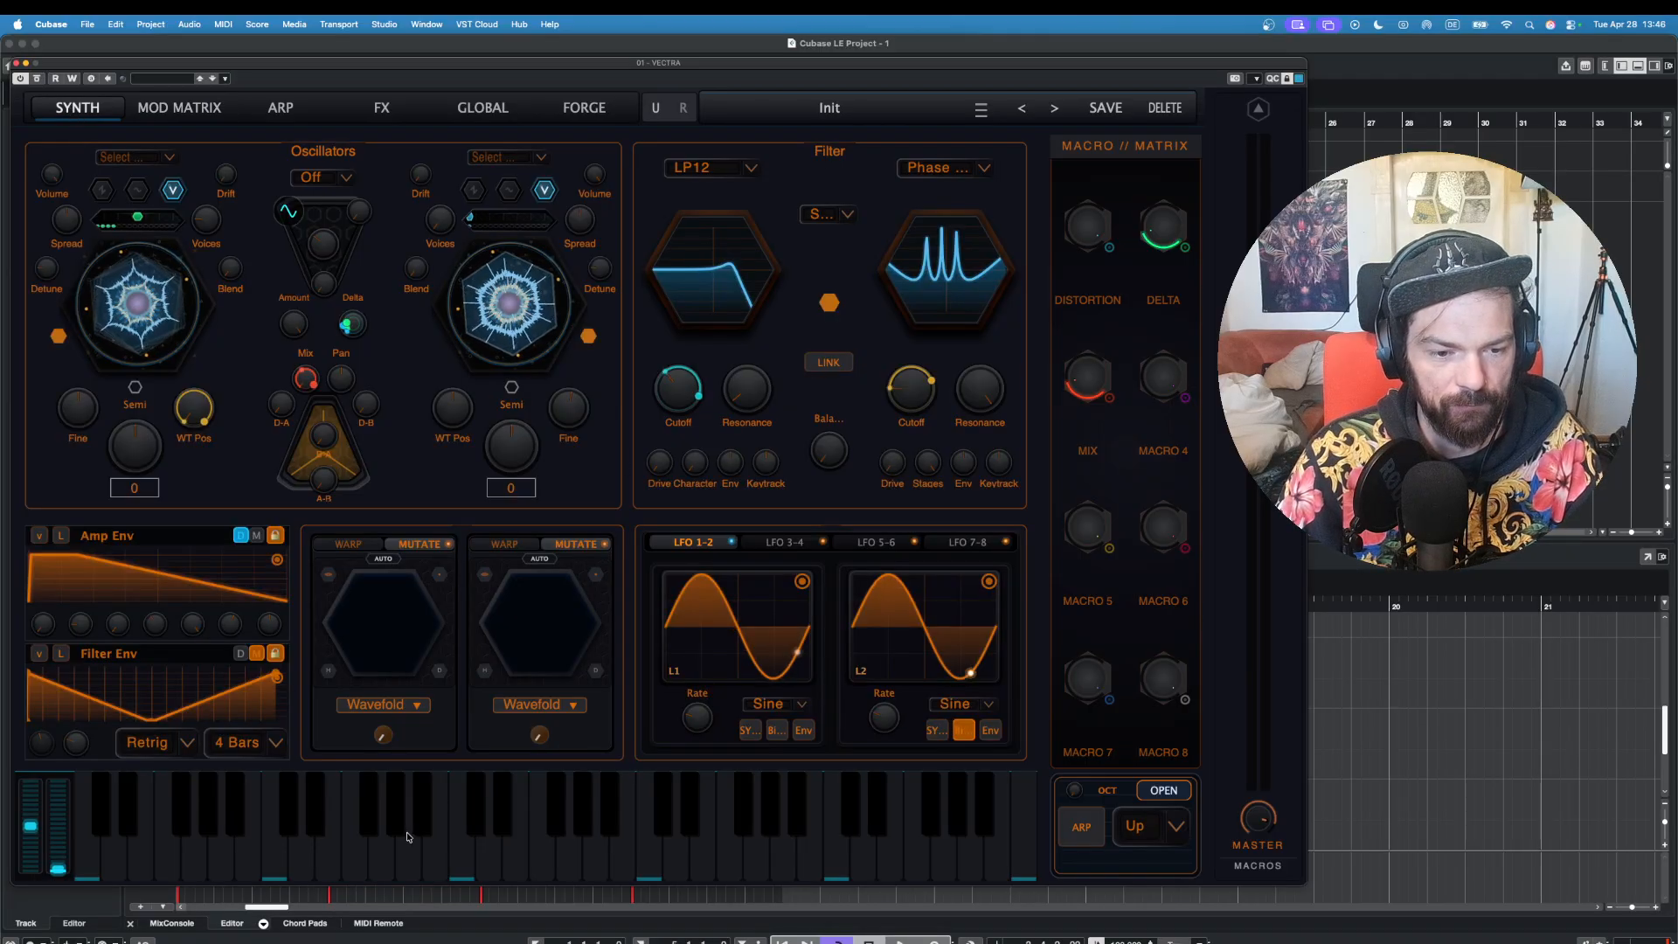
pyautogui.moveTo(1165, 374); pyautogui.dragTo(1168, 210)
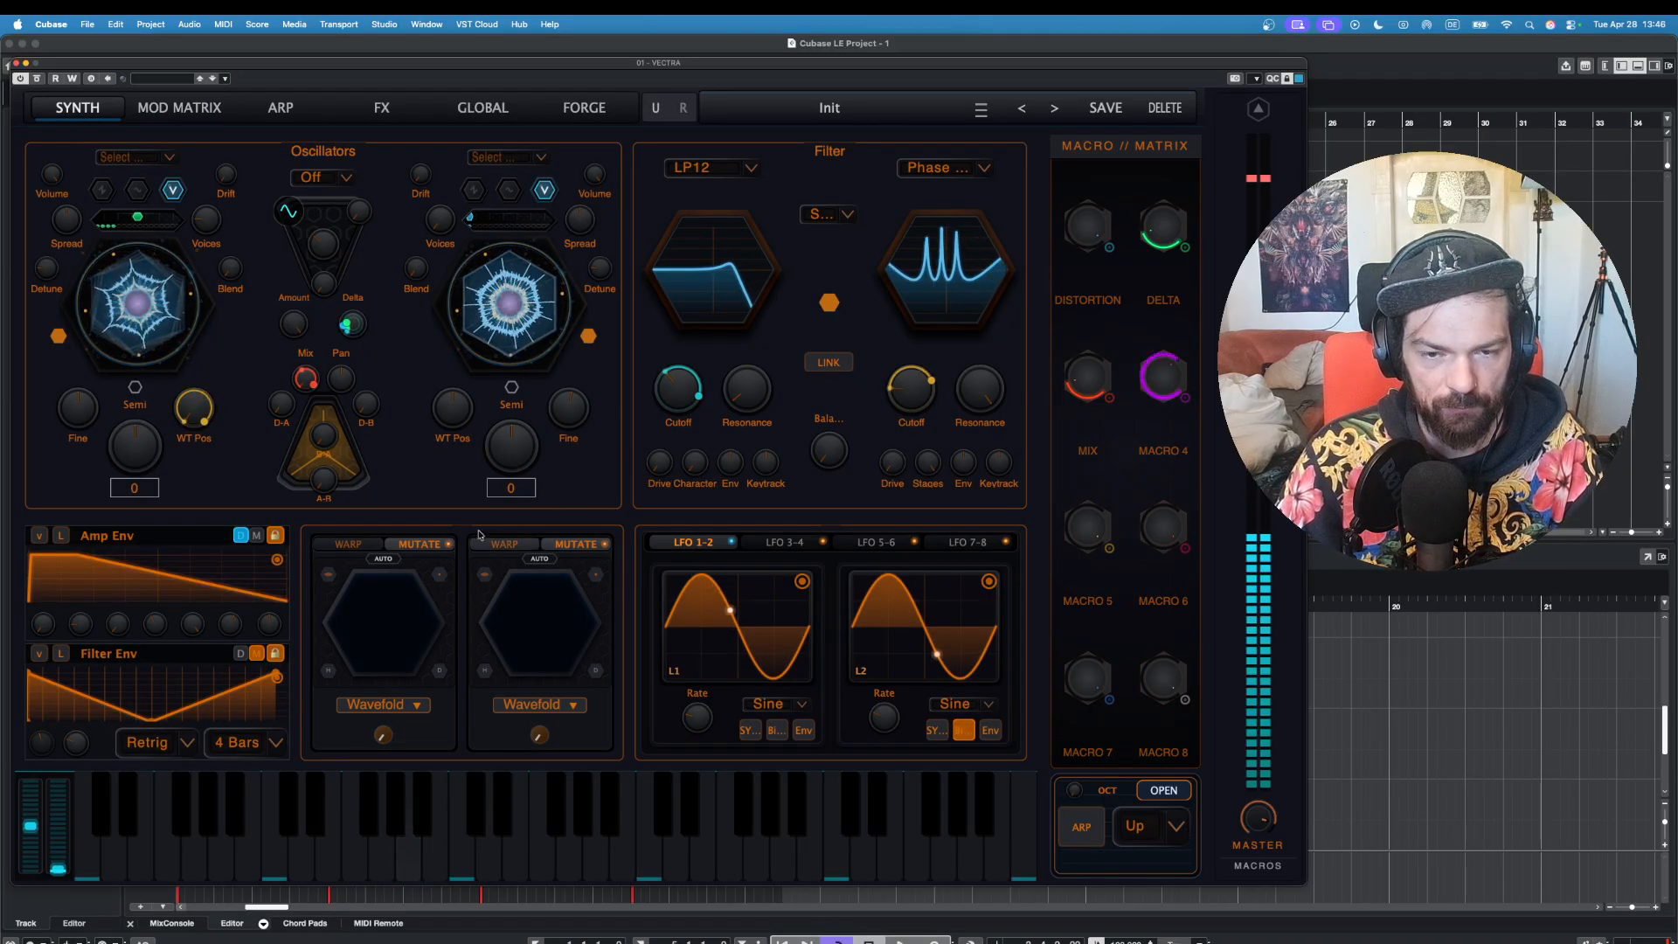
pyautogui.click(270, 855)
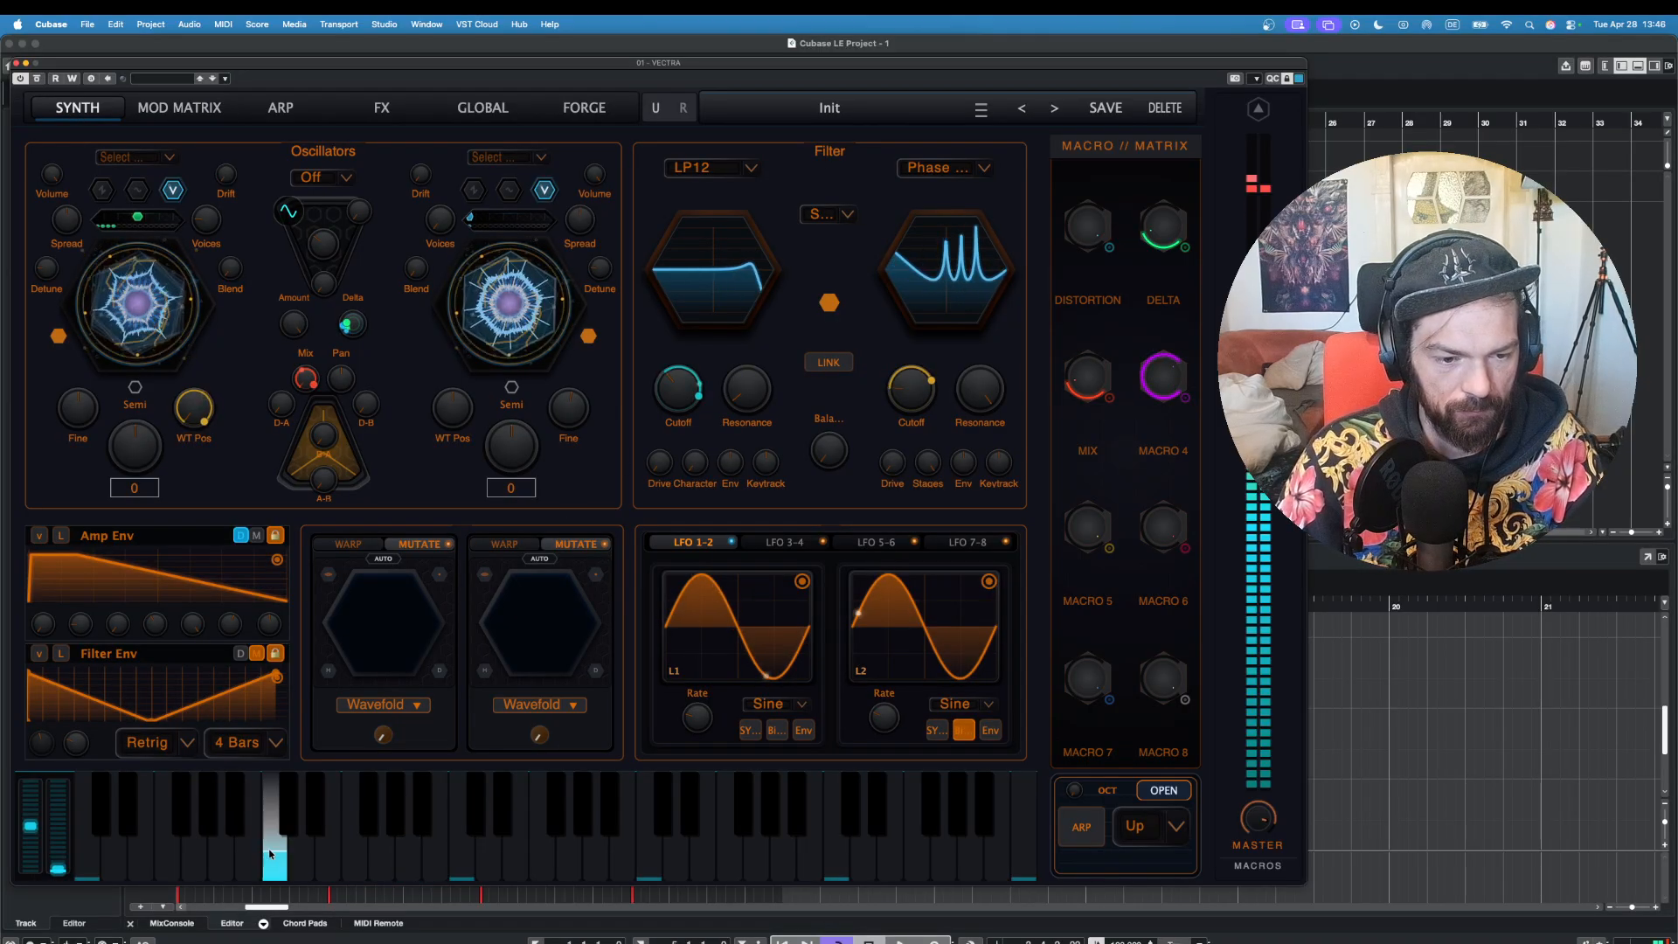
pyautogui.click(214, 835)
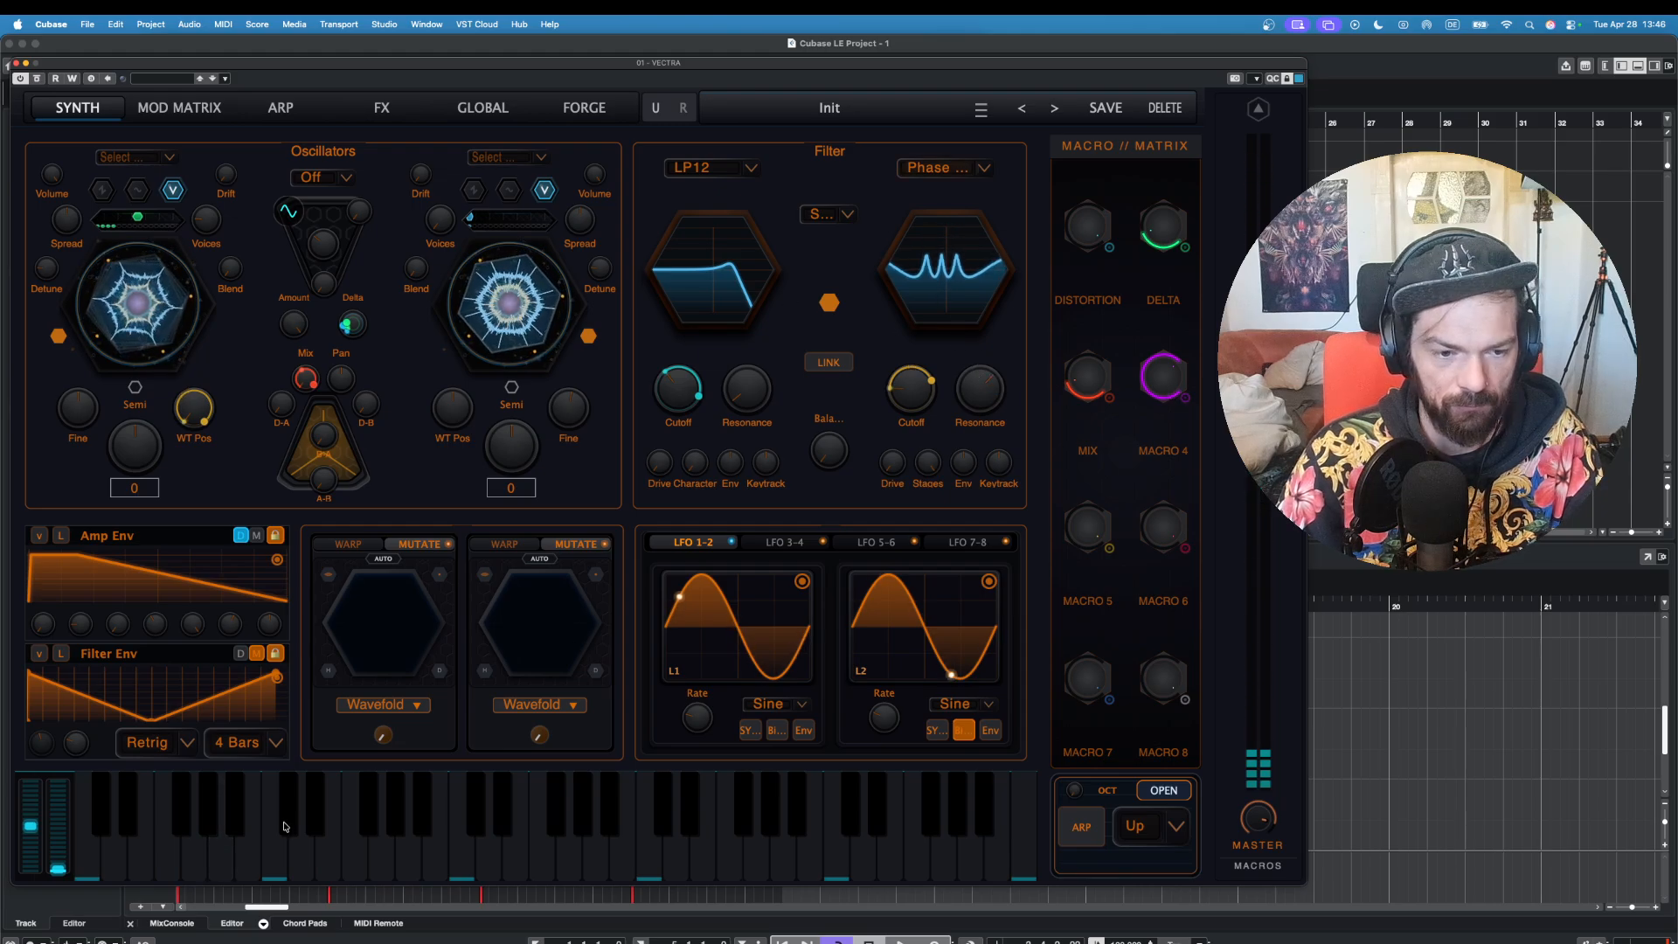
pyautogui.click(189, 853)
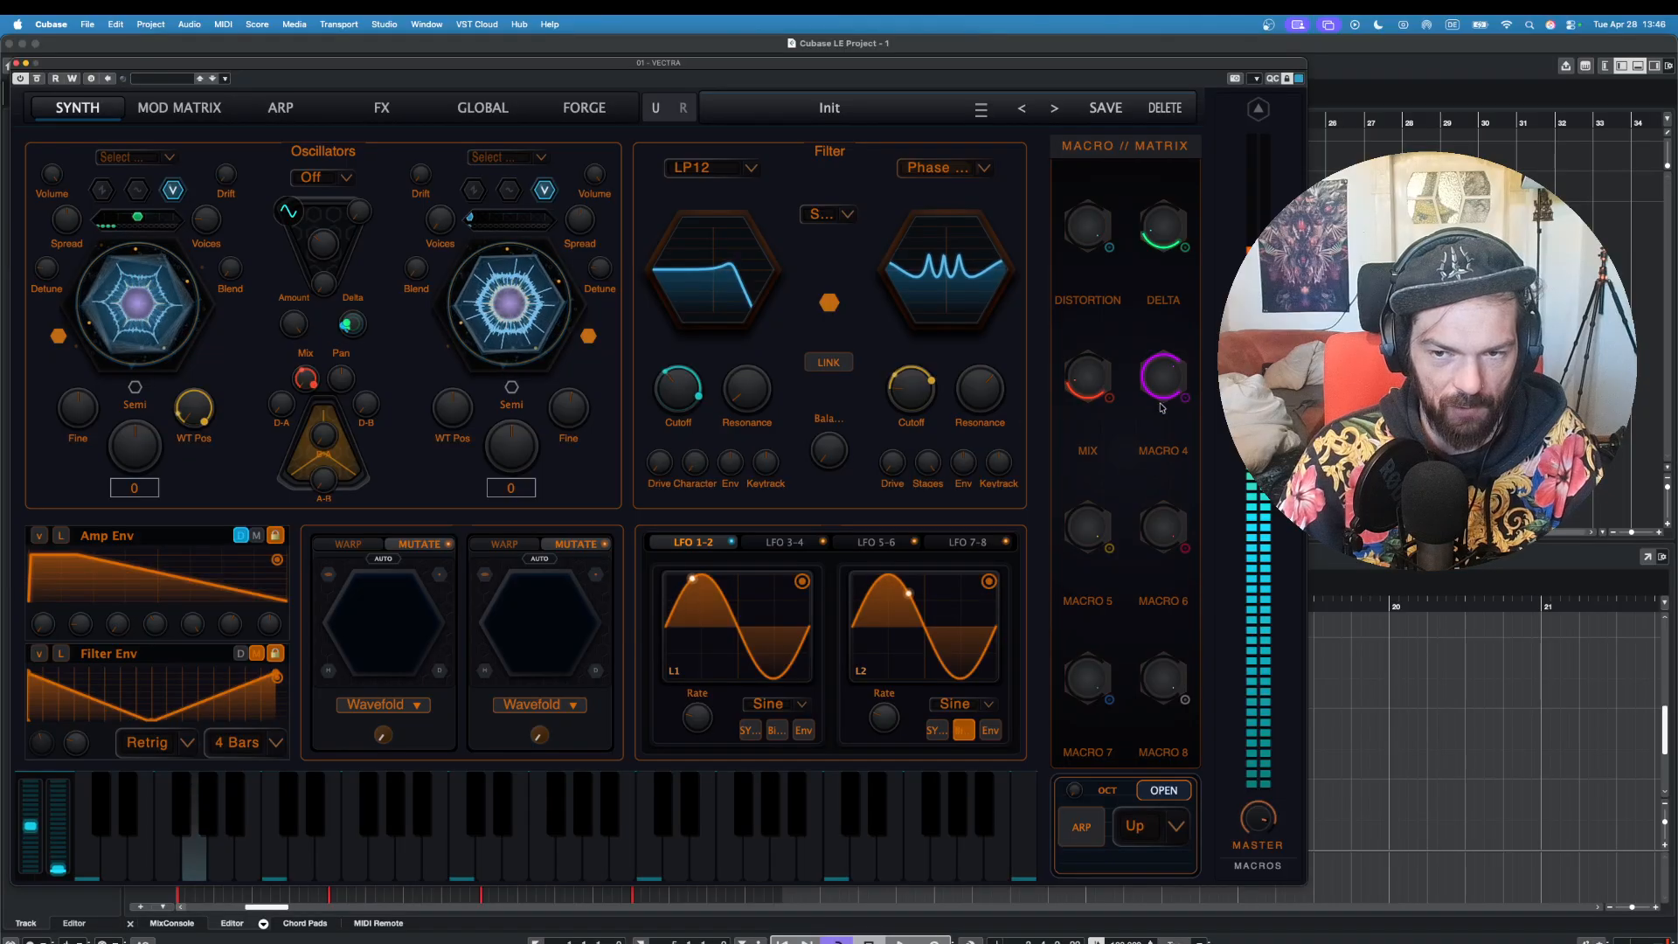
pyautogui.click(246, 840)
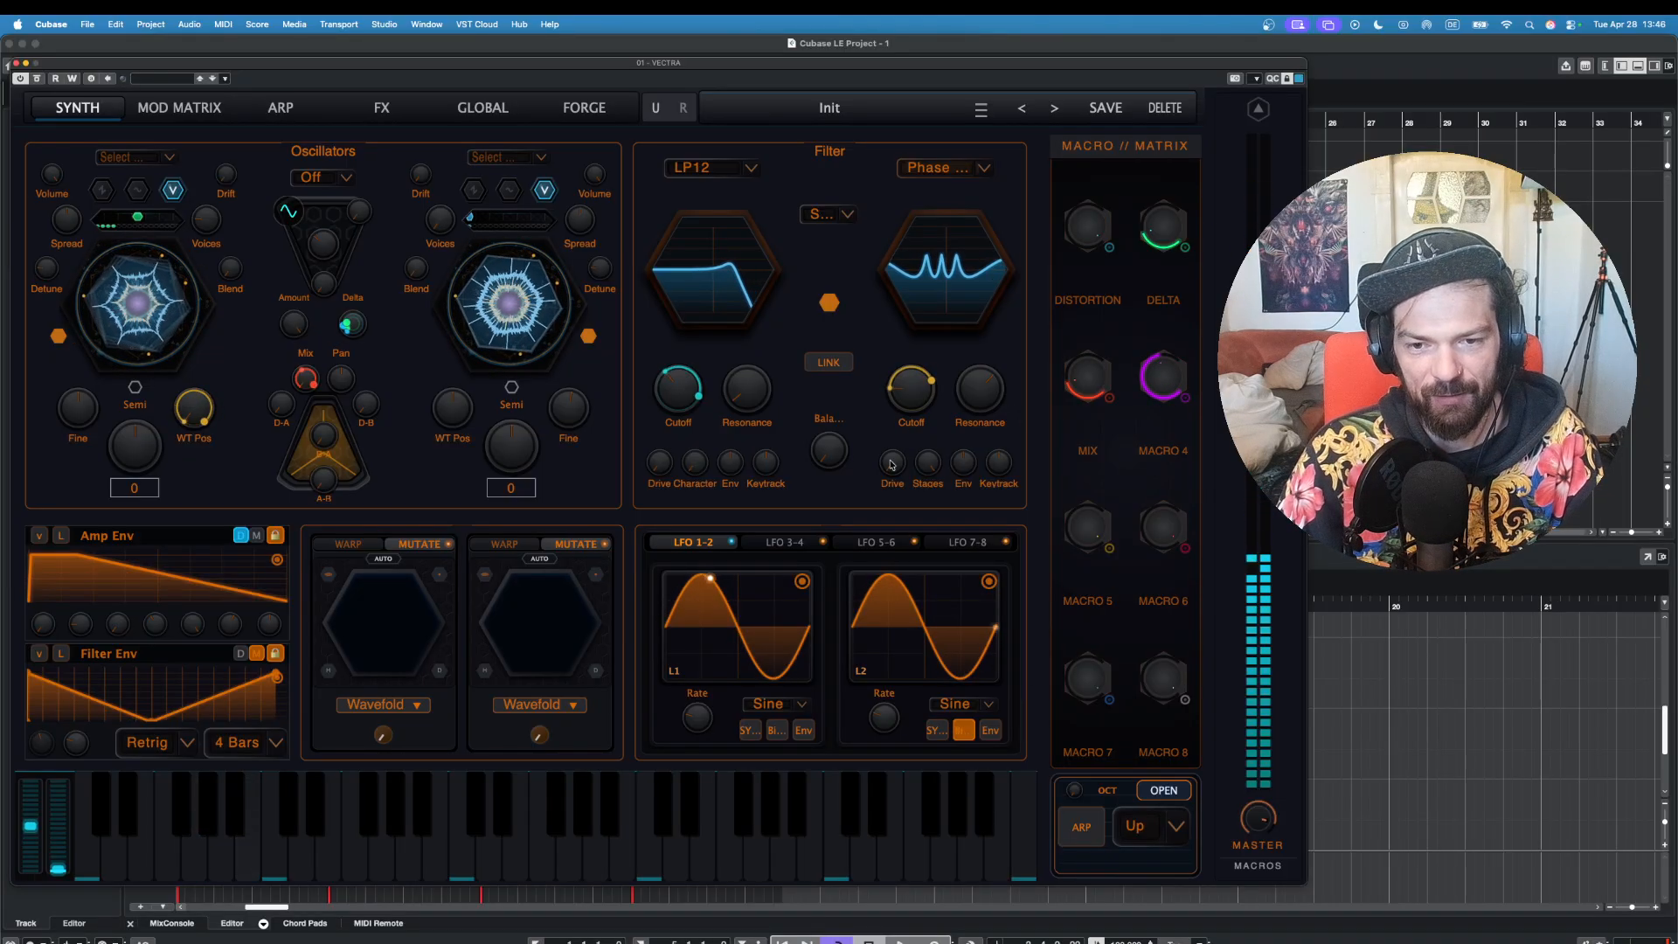
# Step: Play a run of low notes and assign Macro 5 to the second filter's Drive
pyautogui.click(168, 852)
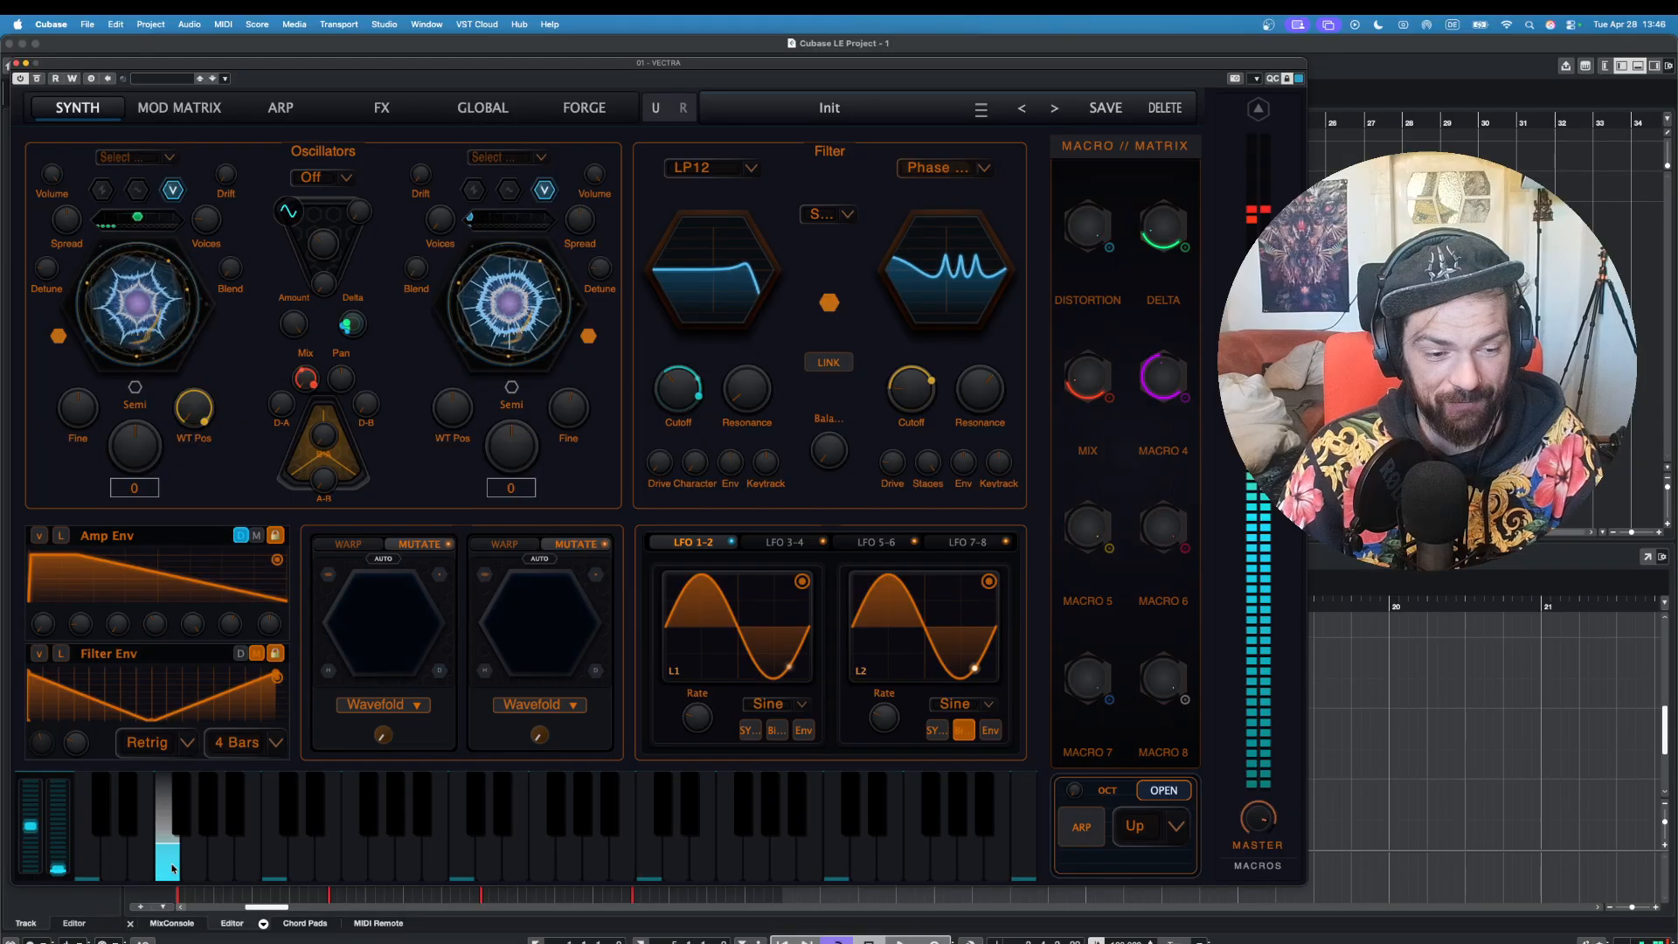
pyautogui.click(190, 863)
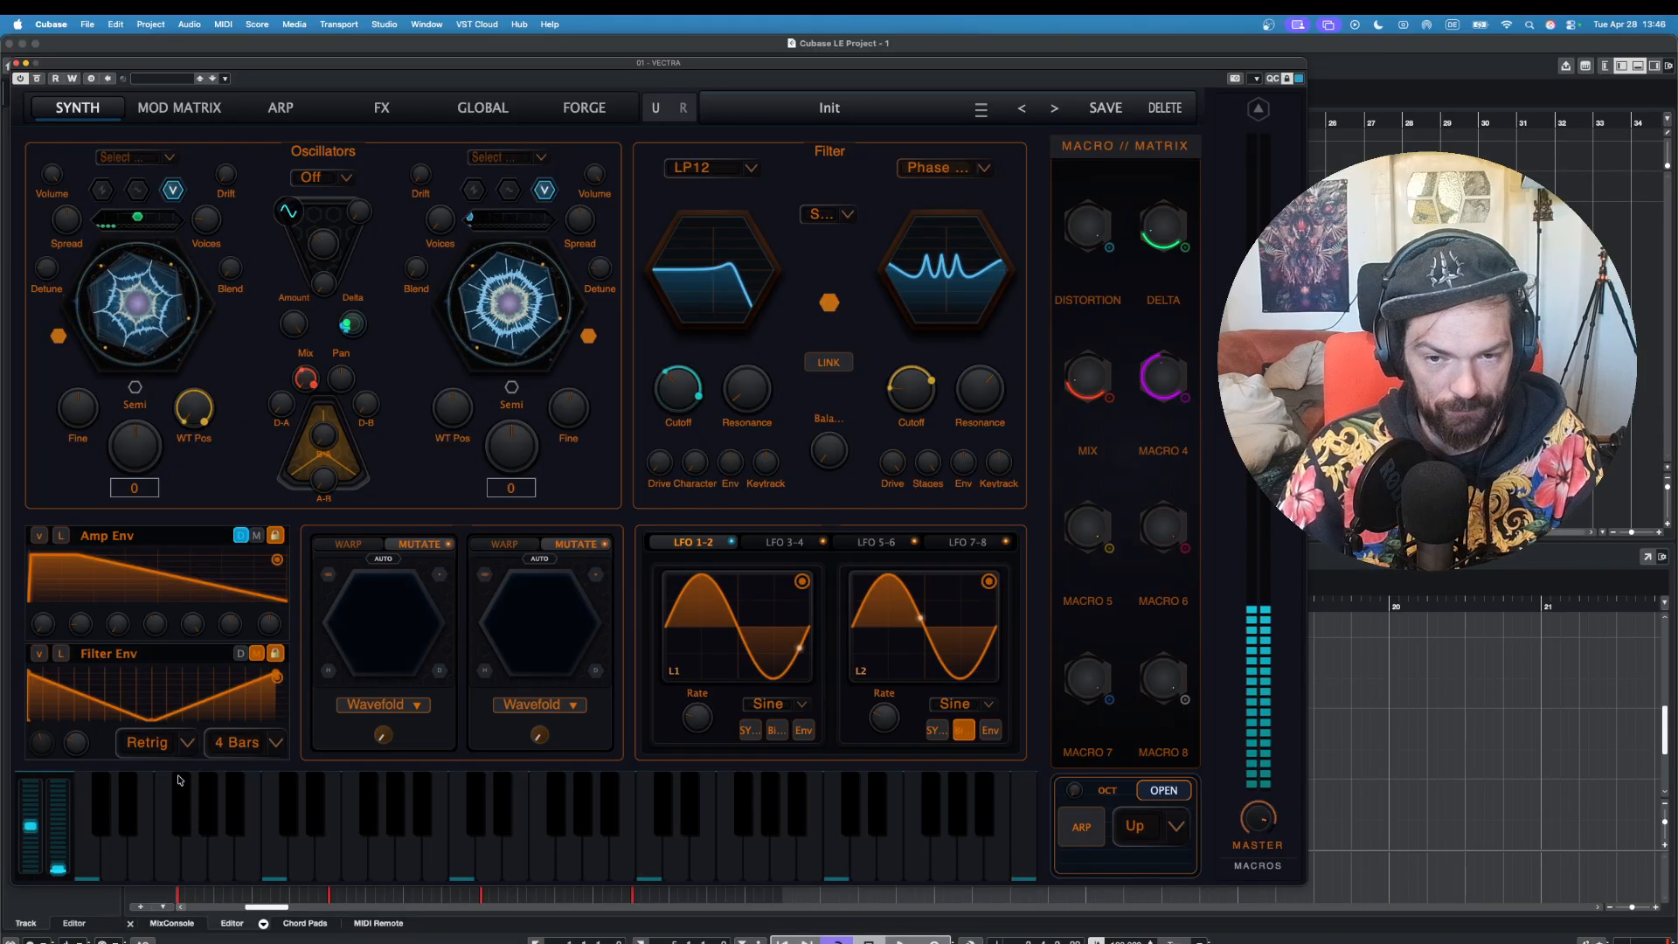
pyautogui.click(220, 852)
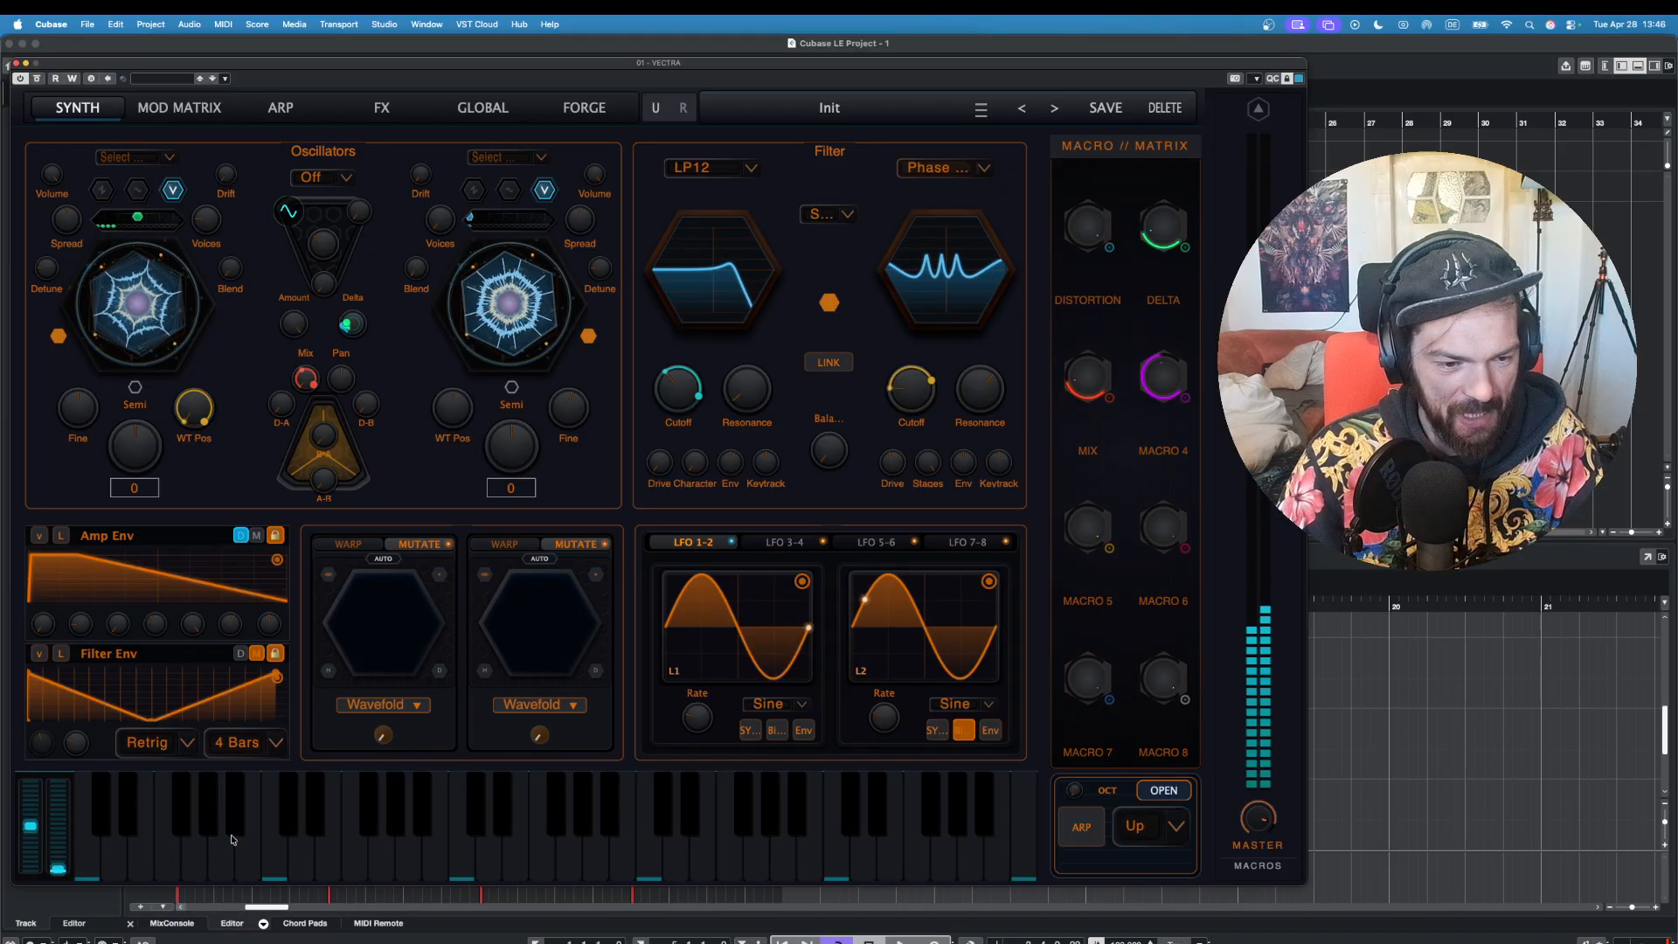
pyautogui.click(196, 842)
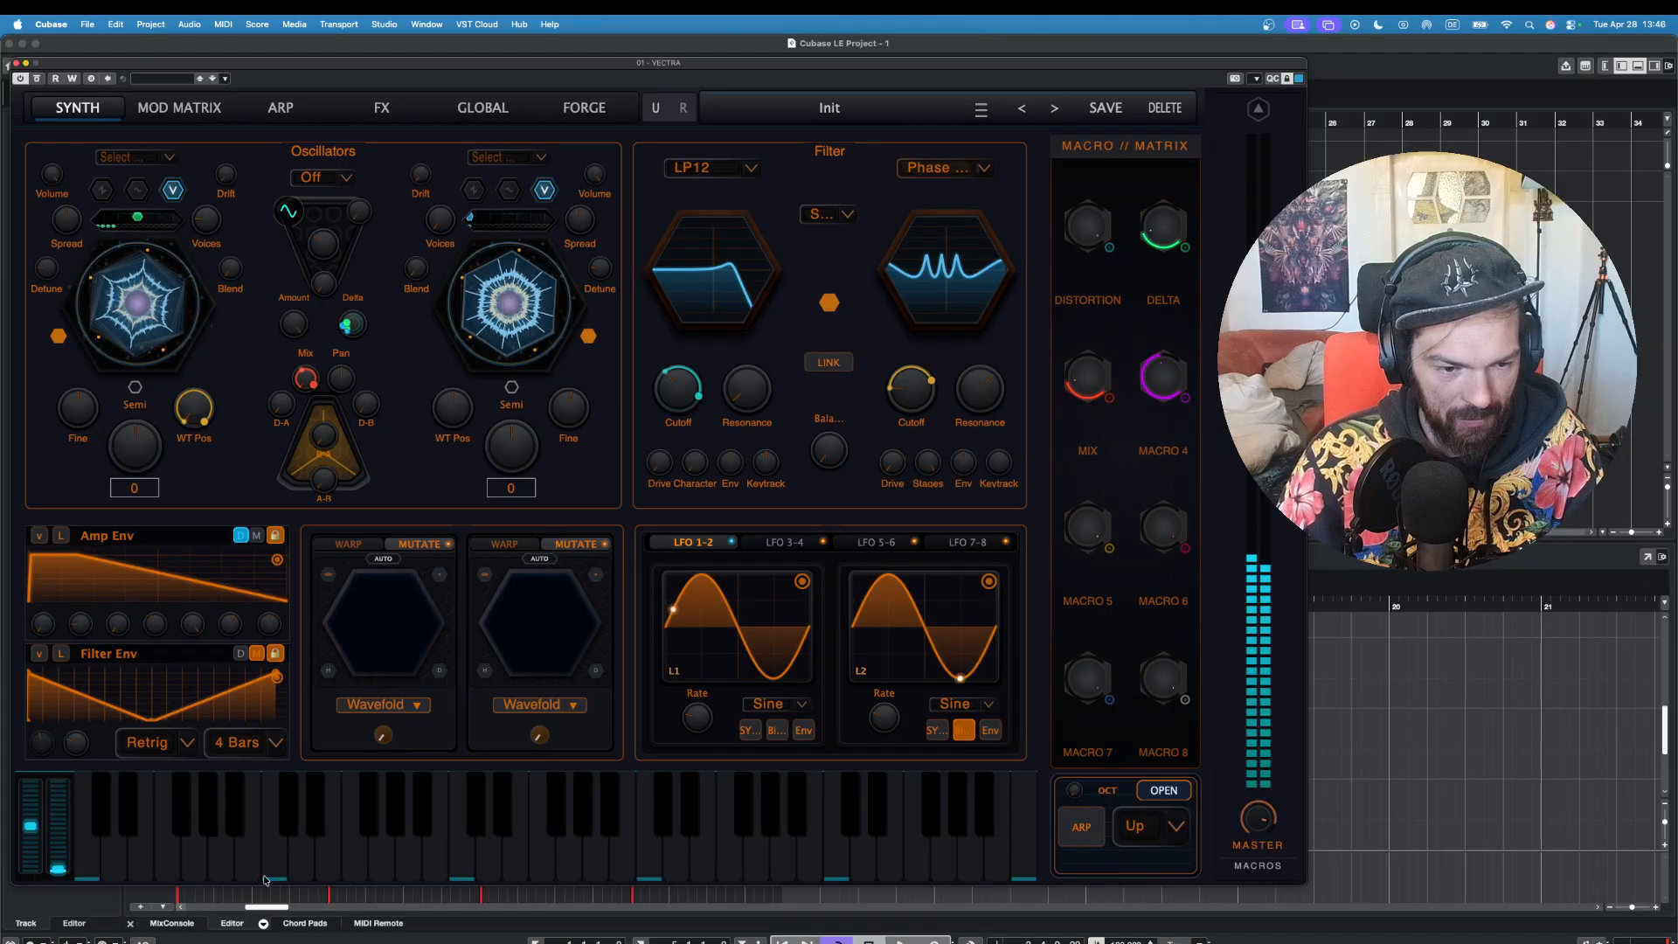
pyautogui.click(170, 855)
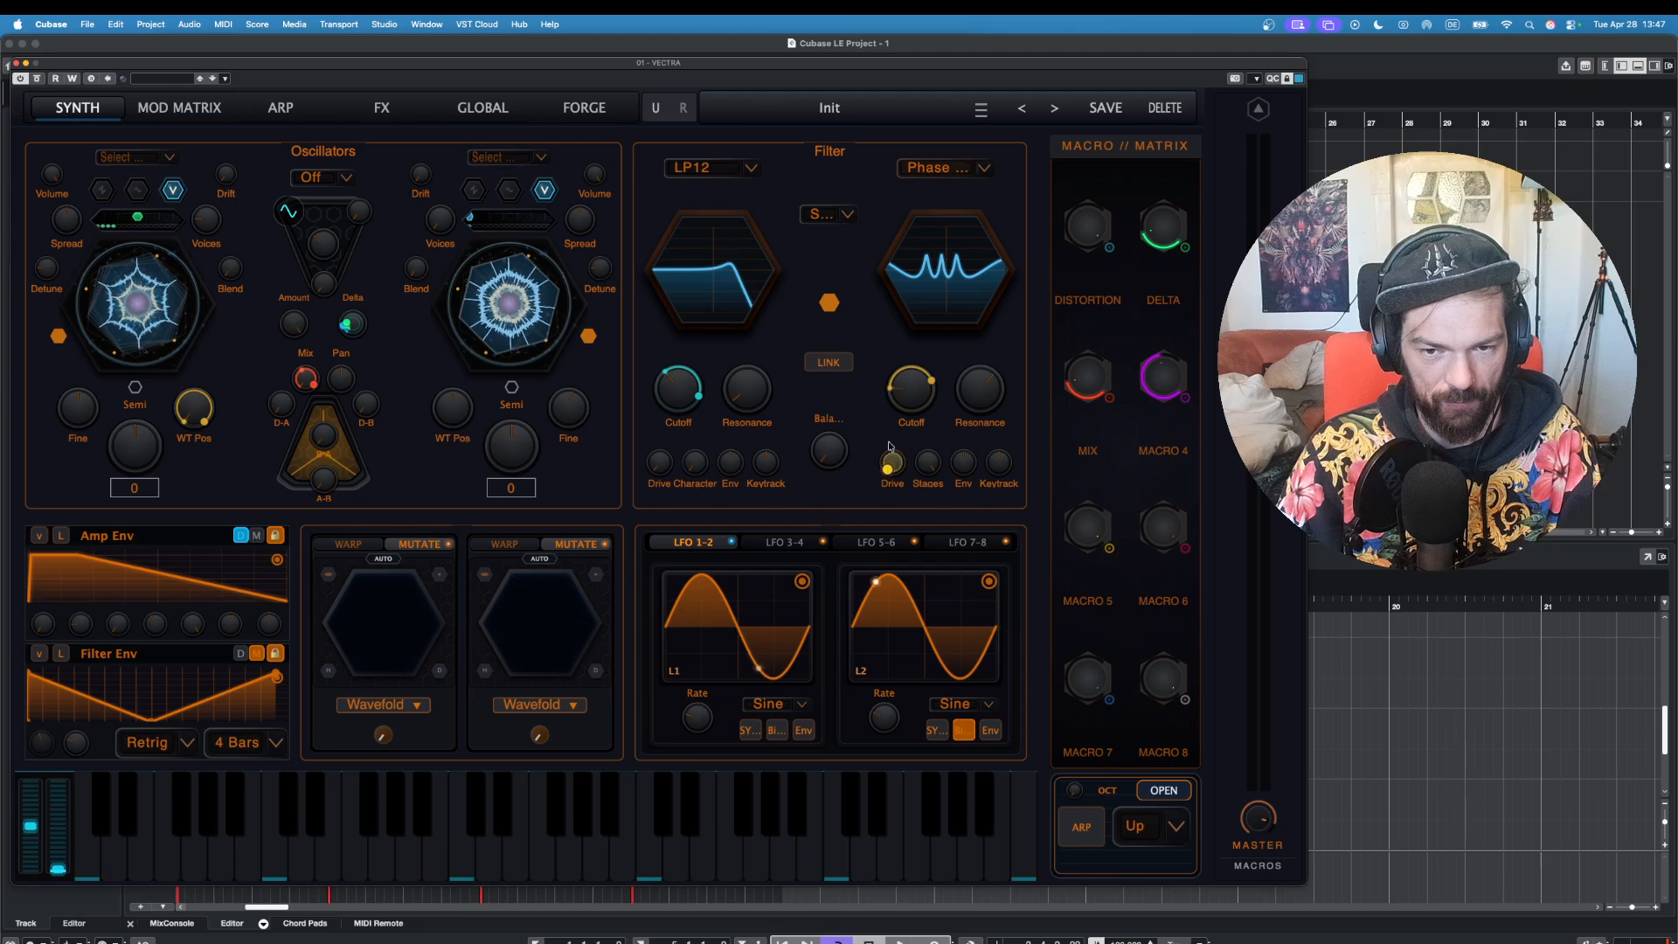
# Step: Rename Macro 5 as XTRA DRIVE
pyautogui.doubleClick(1084, 600)
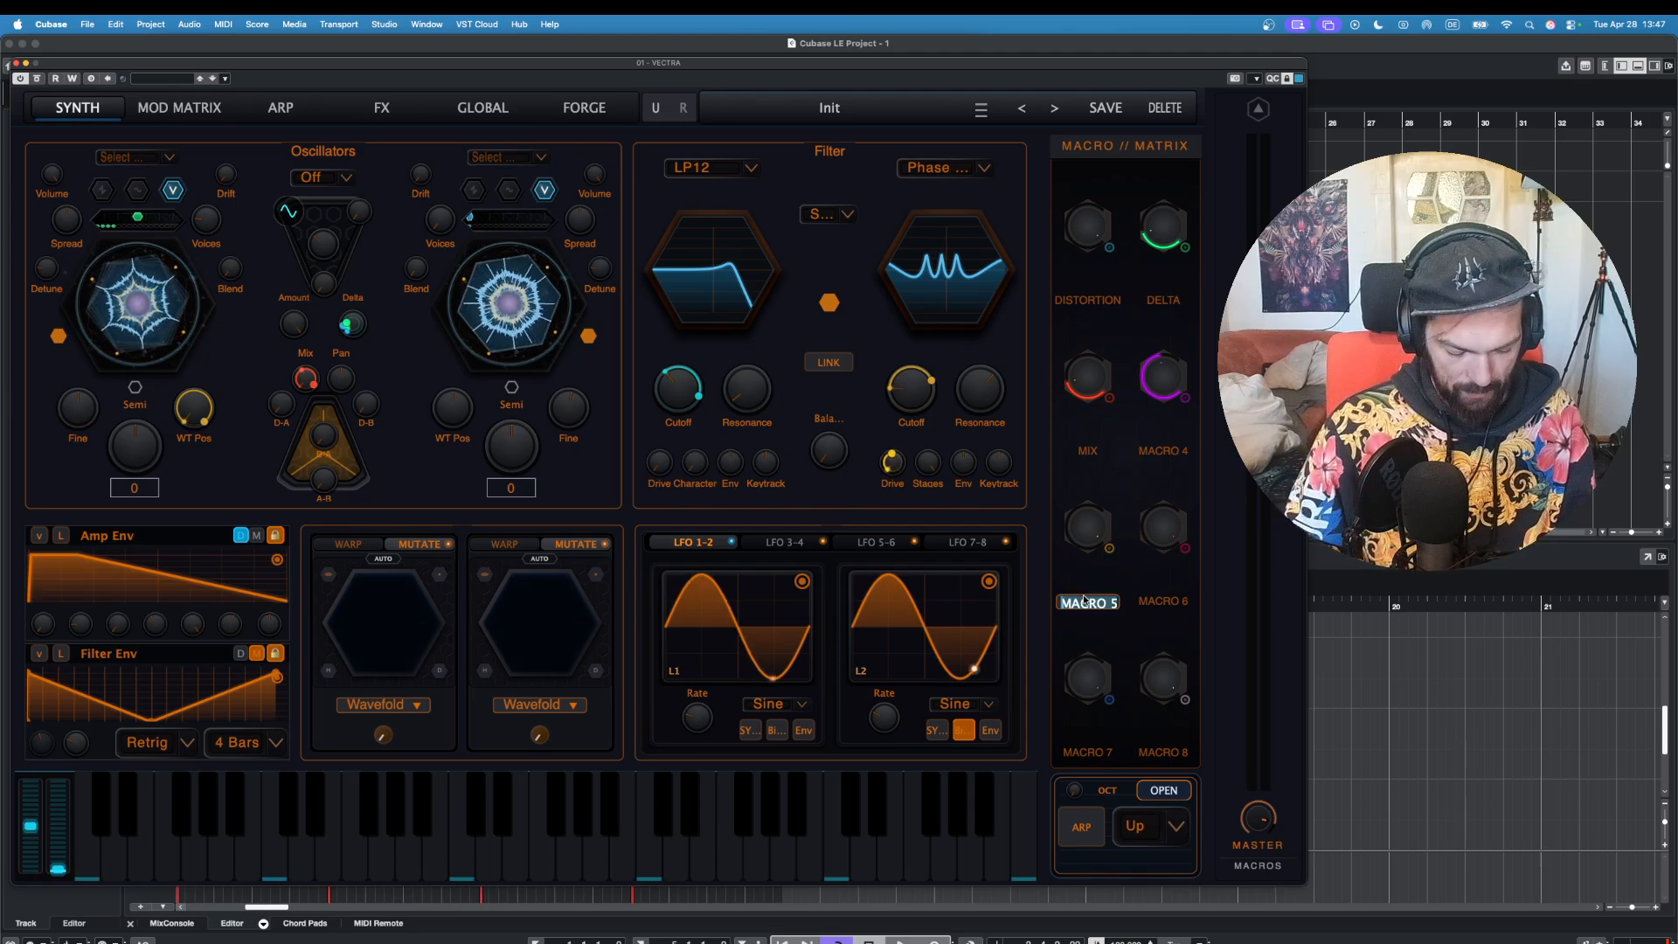
pyautogui.write('XTRA DRIVE')
pyautogui.press('Return')
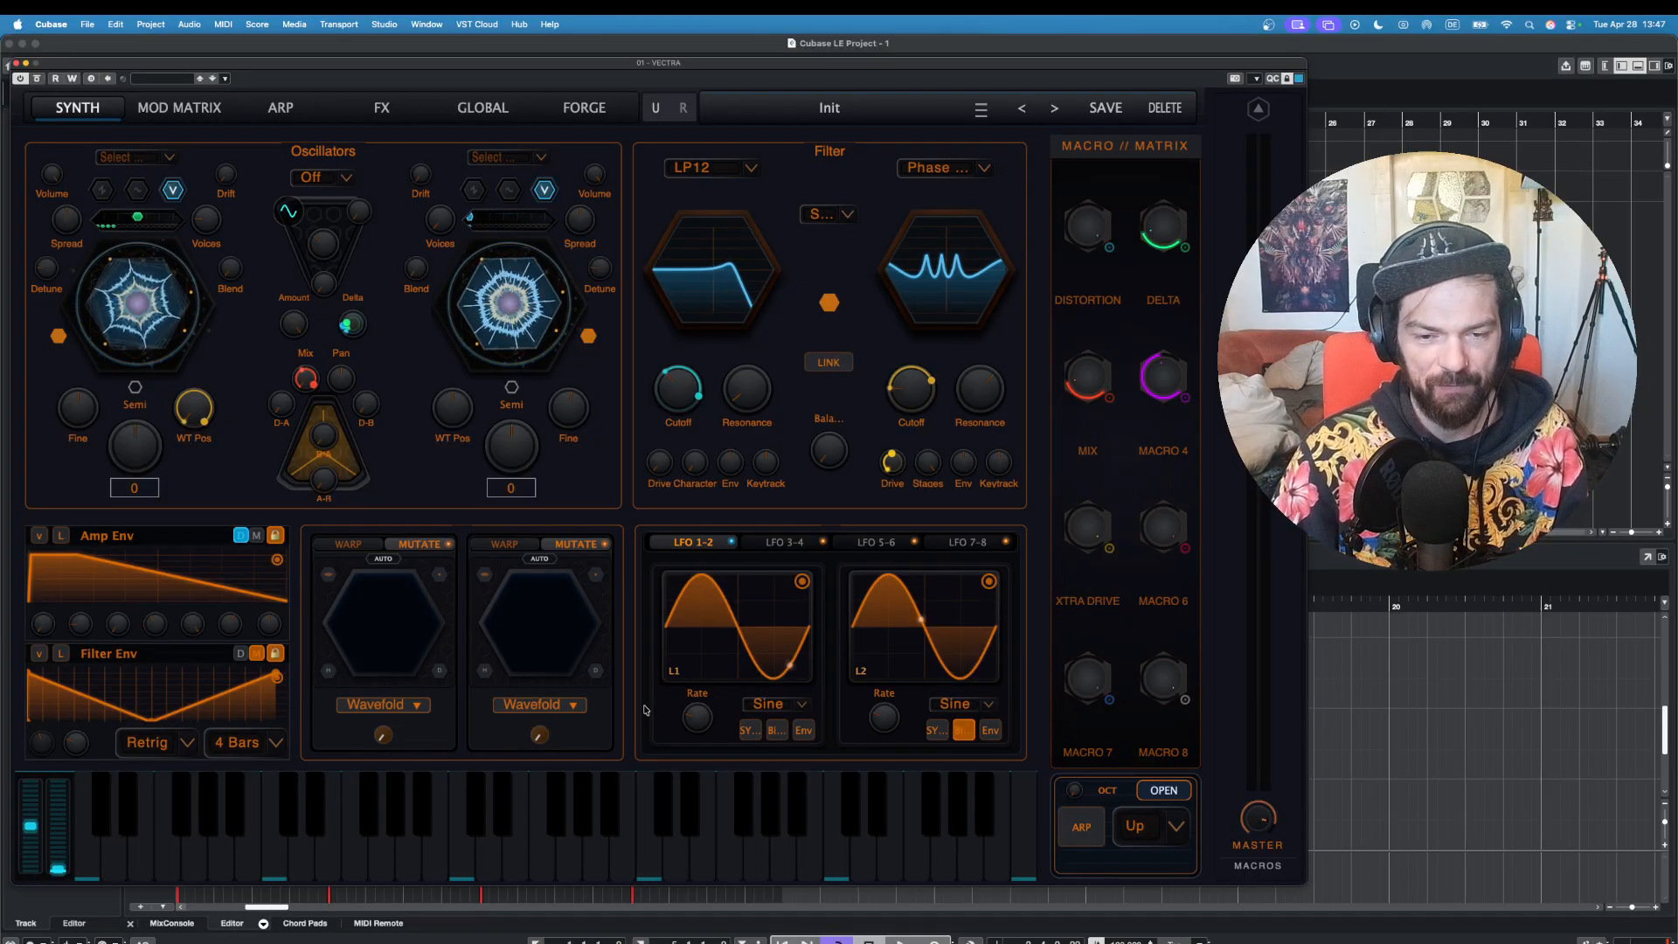
# Step: Audition low notes while turning Macro 4 down, and rename that macro F-MIX
pyautogui.click(271, 842)
pyautogui.click(165, 857)
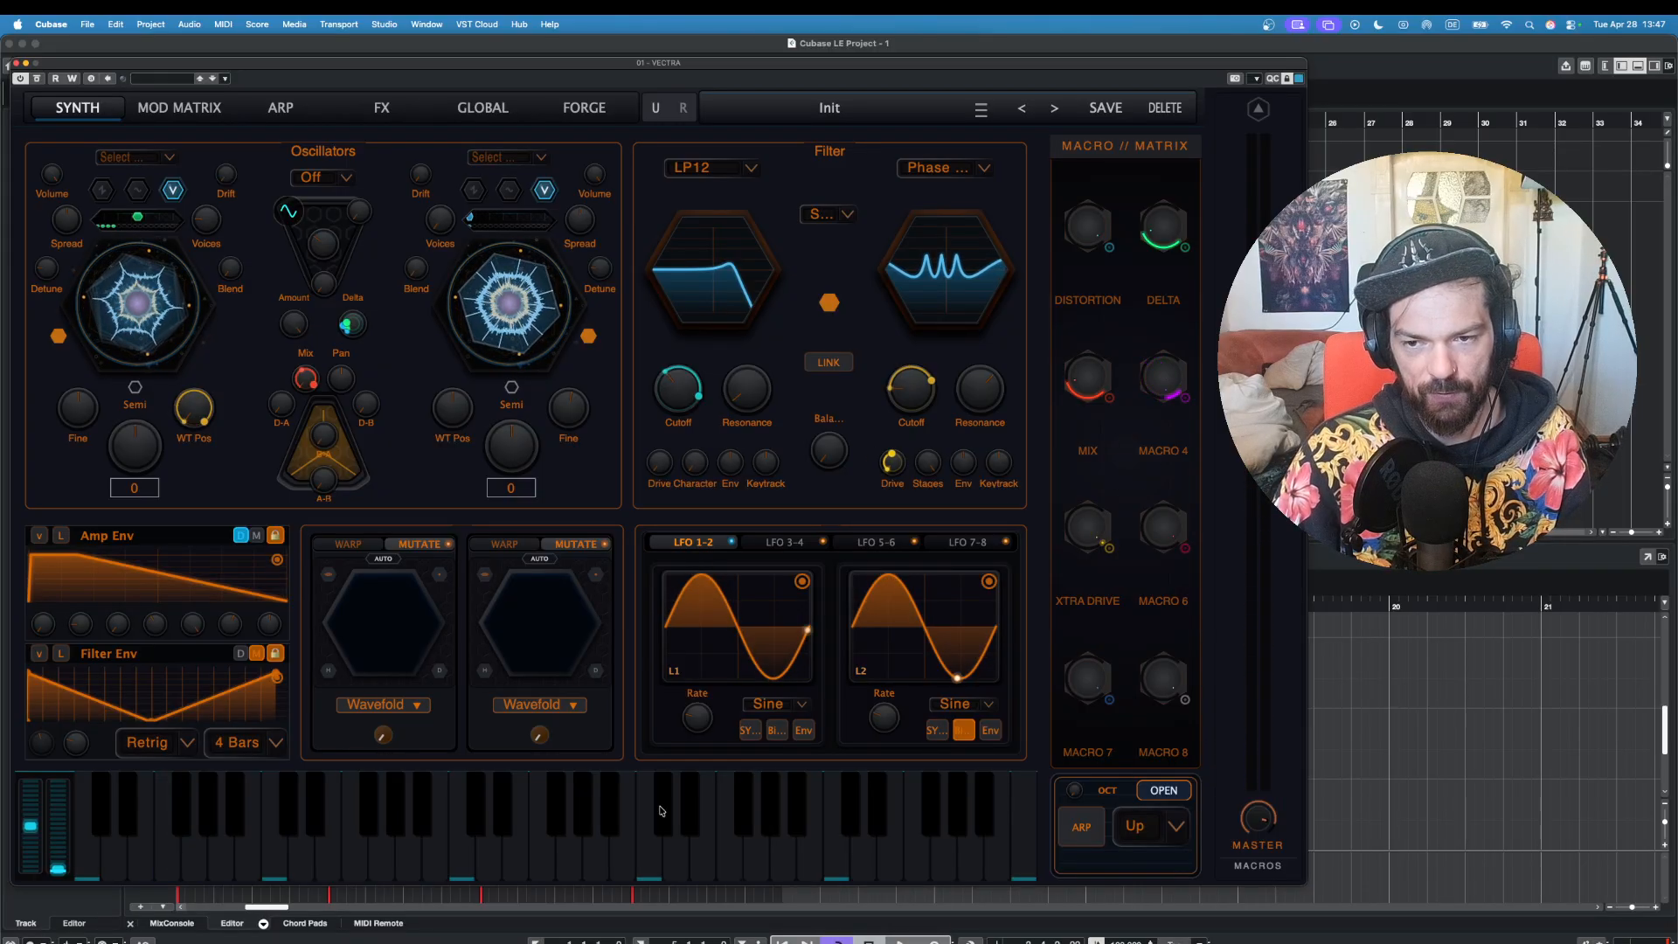
pyautogui.doubleClick(1169, 455)
pyautogui.write('F')
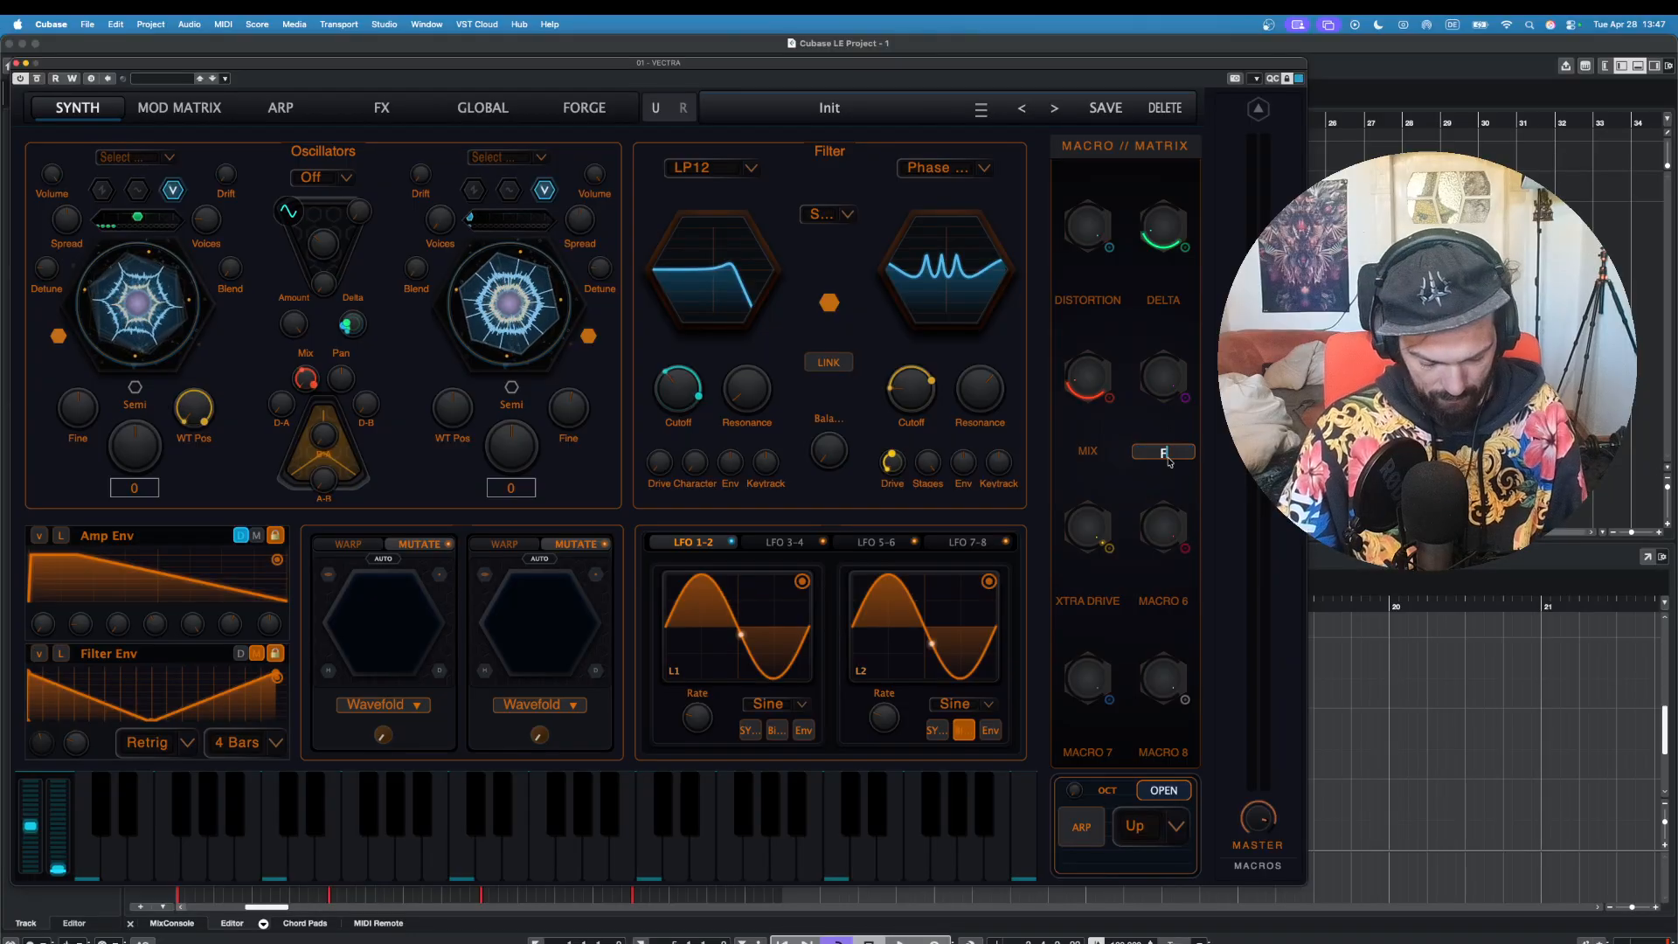
pyautogui.write('-MIX')
pyautogui.press('Return')
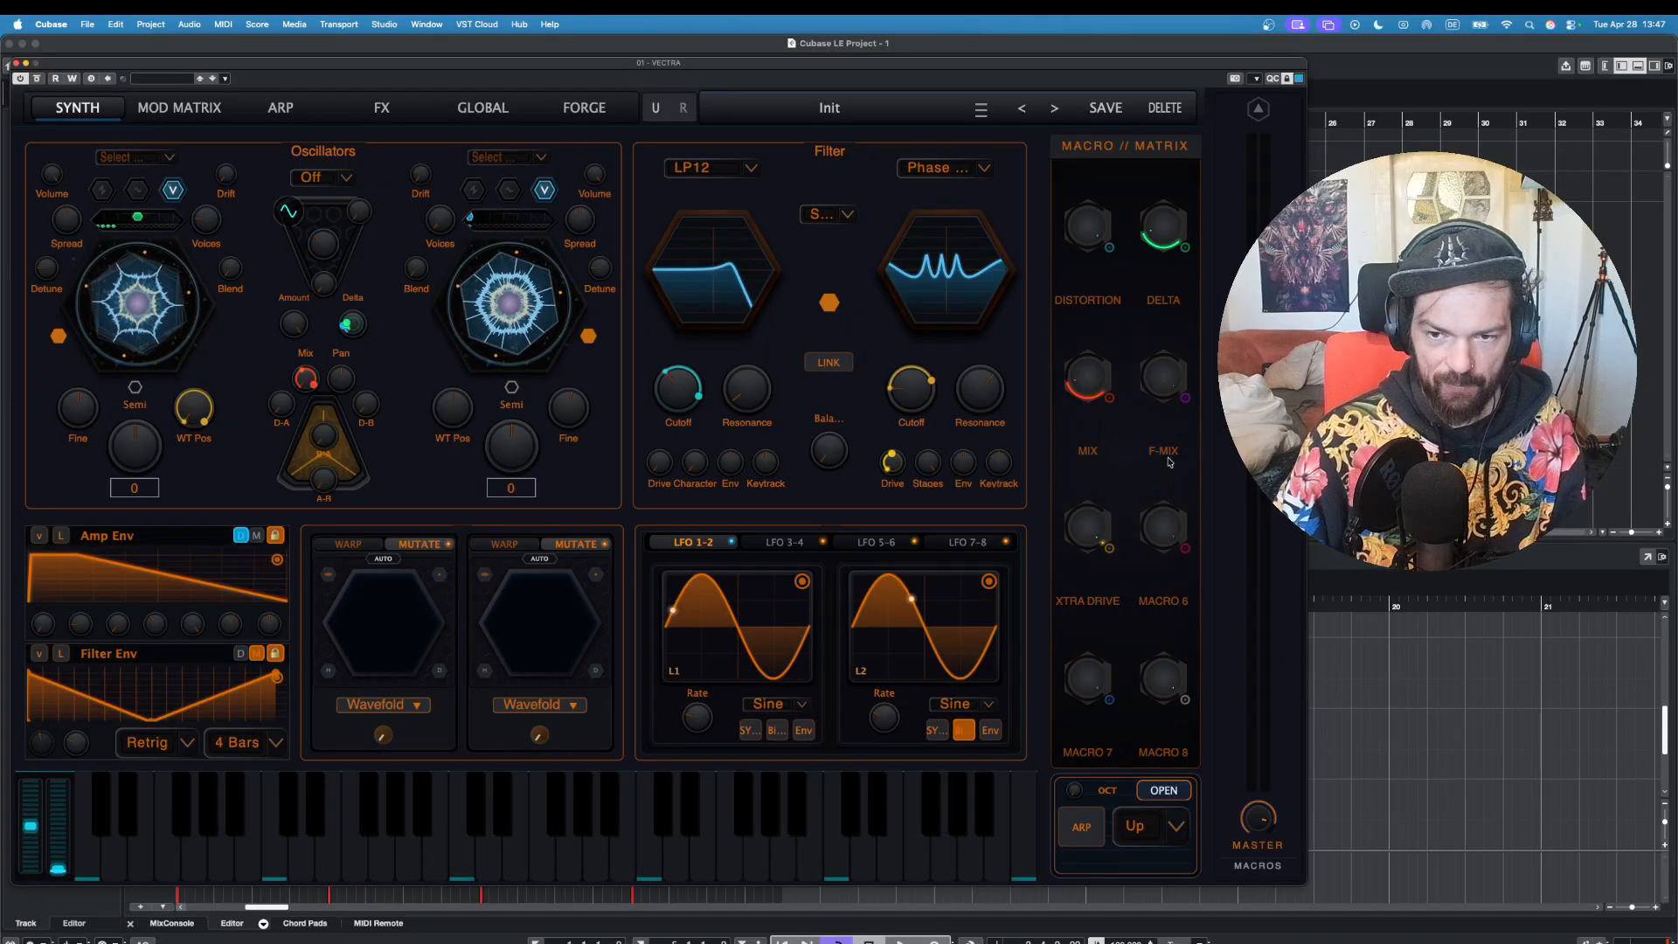
# Step: Audition the dual-filter sound with a long run of low notes while trying different Master levels
pyautogui.click(234, 849)
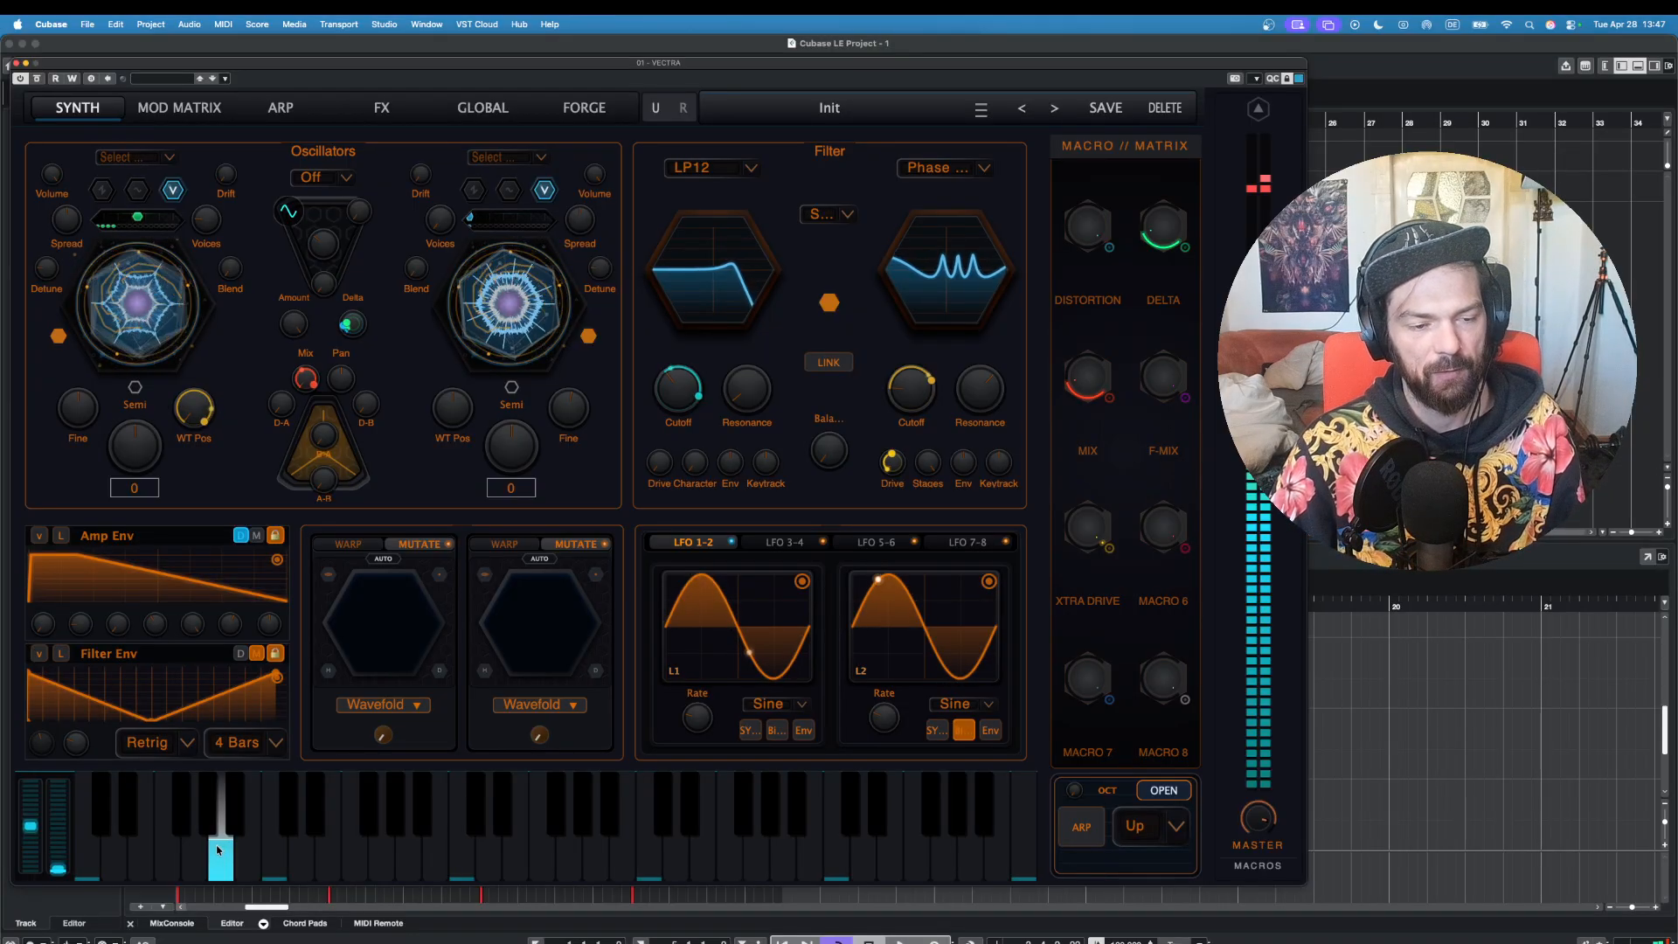
pyautogui.click(160, 850)
pyautogui.click(141, 849)
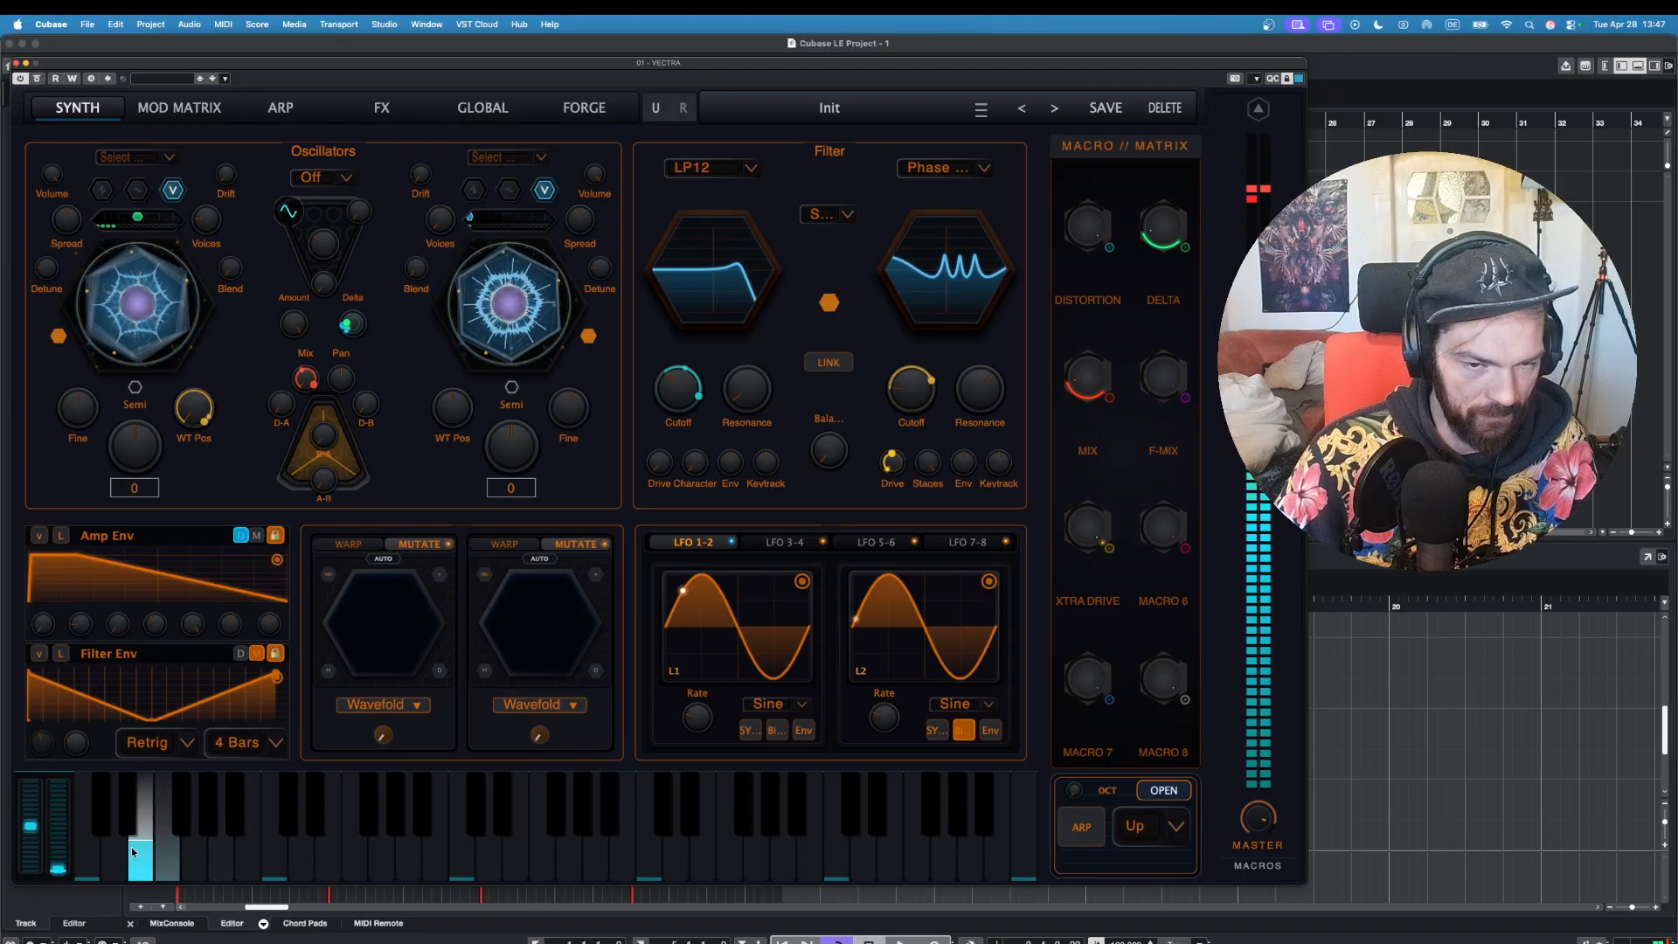
pyautogui.click(225, 848)
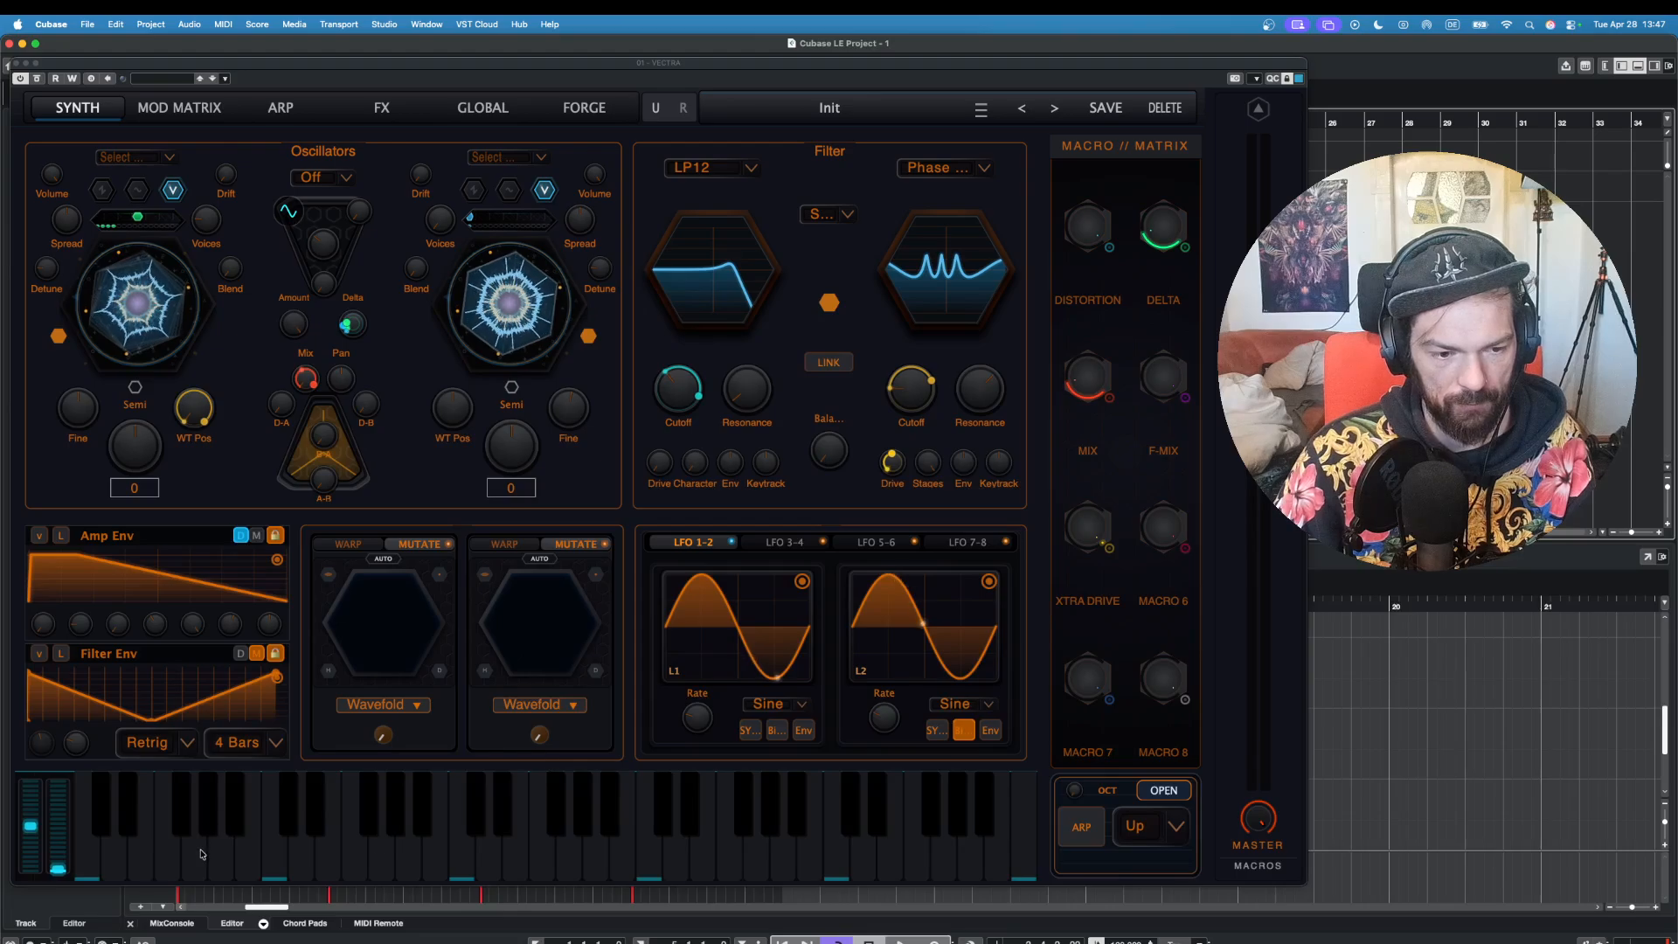
pyautogui.click(201, 854)
pyautogui.click(166, 857)
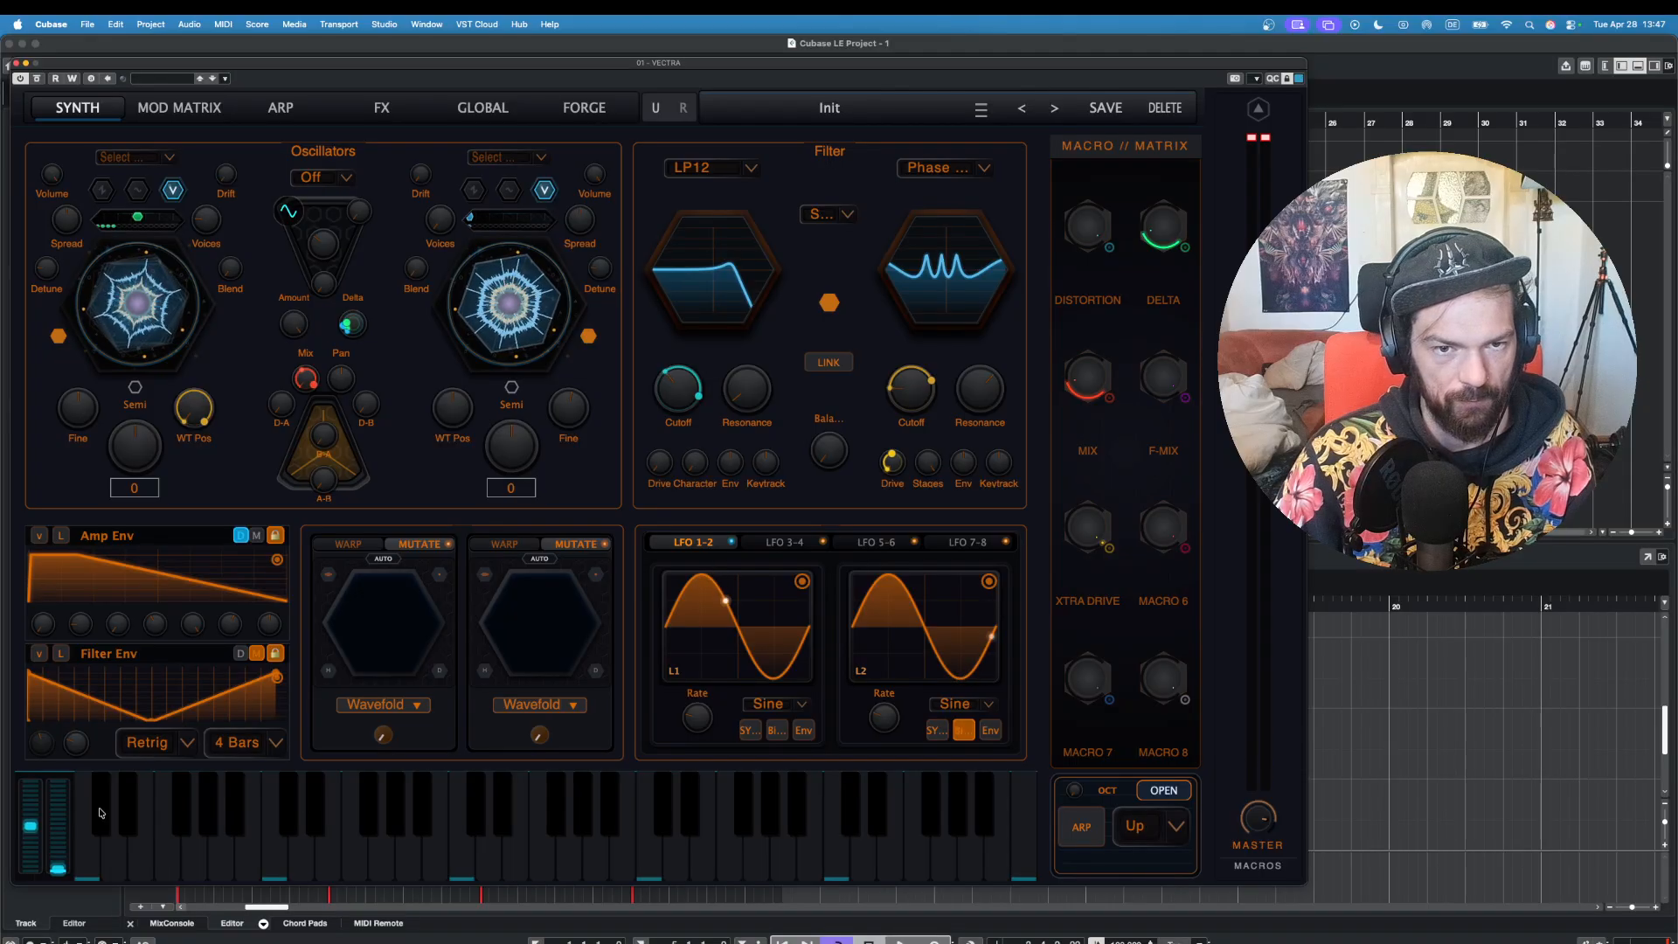
pyautogui.click(140, 853)
pyautogui.click(166, 856)
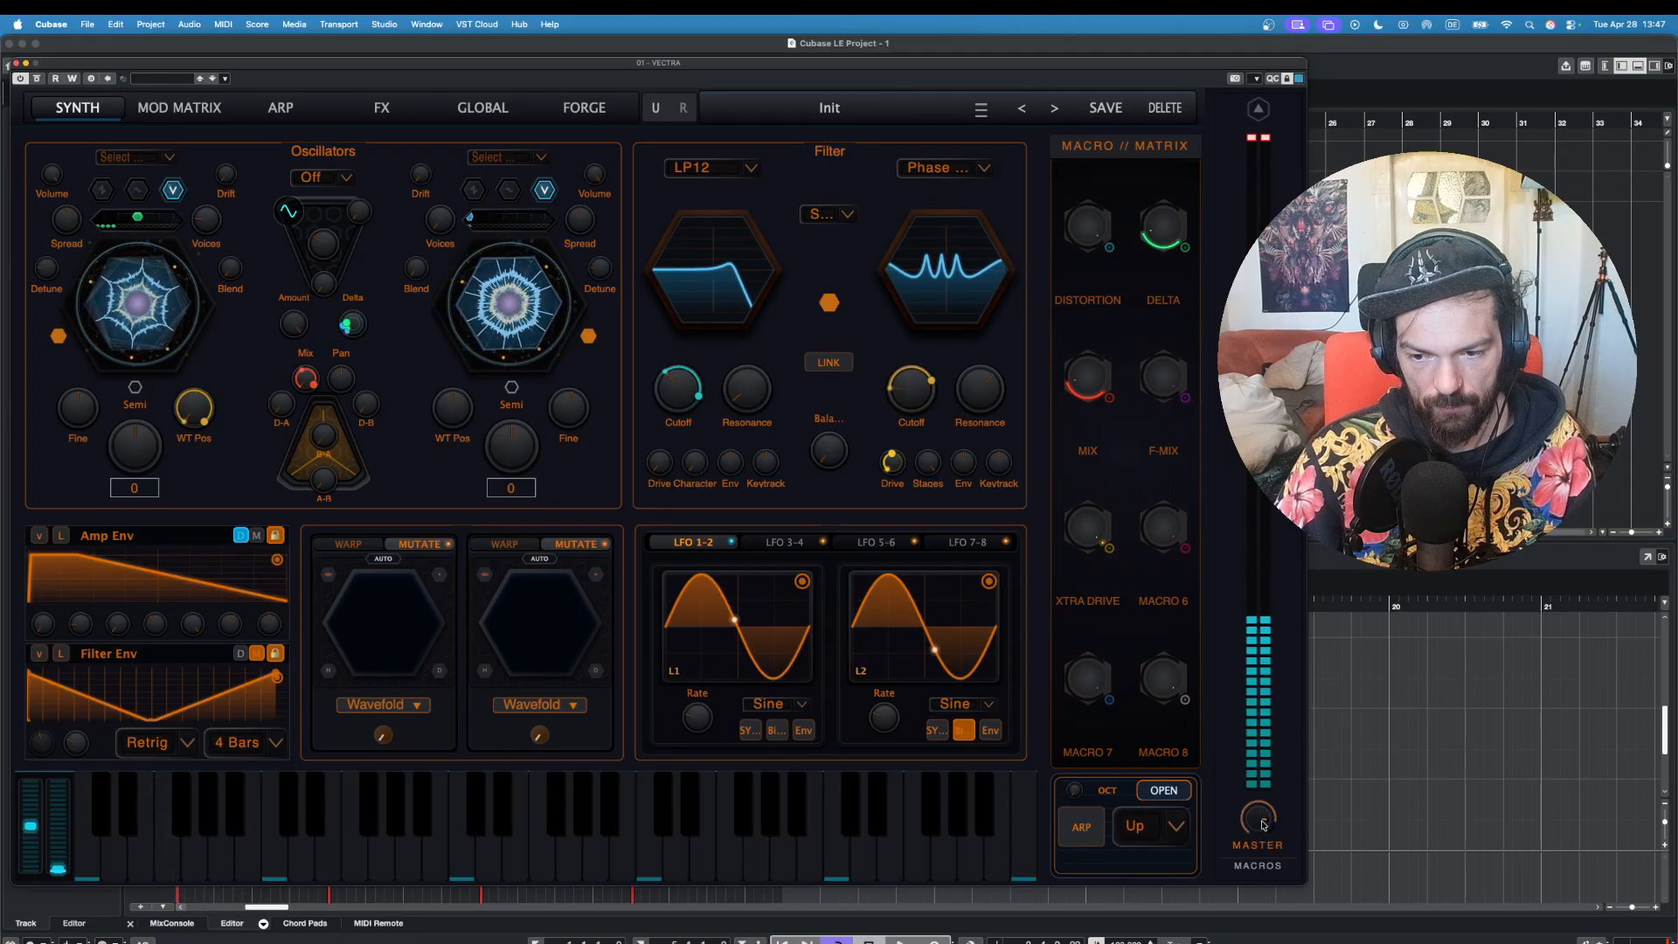
pyautogui.click(197, 855)
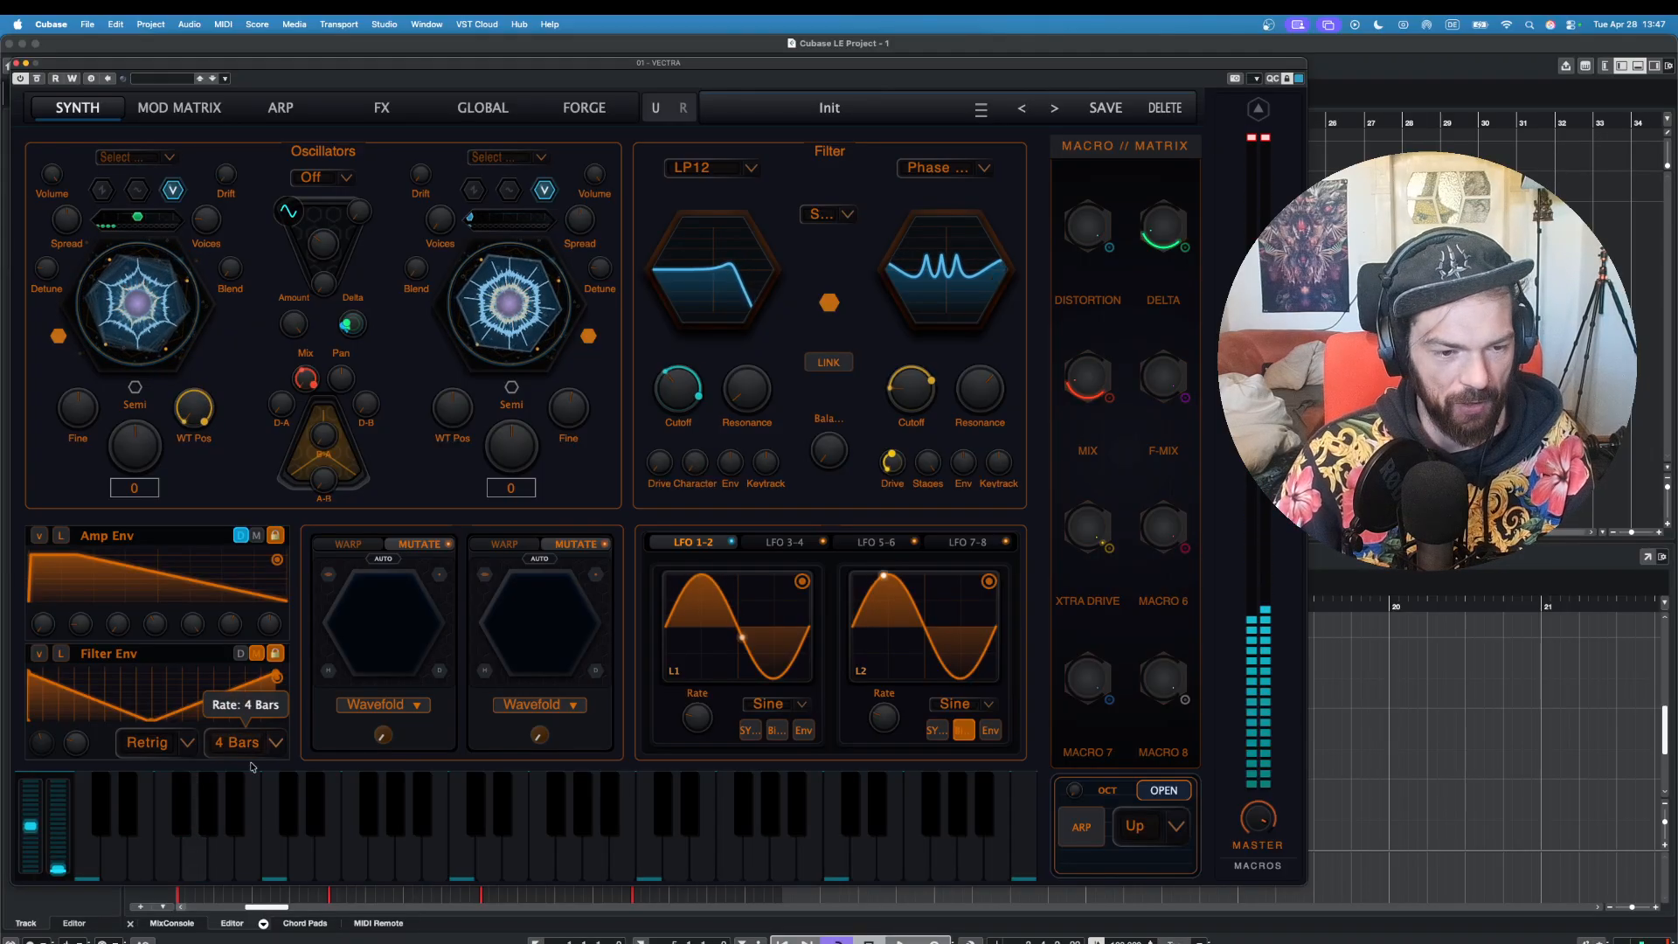
pyautogui.click(163, 843)
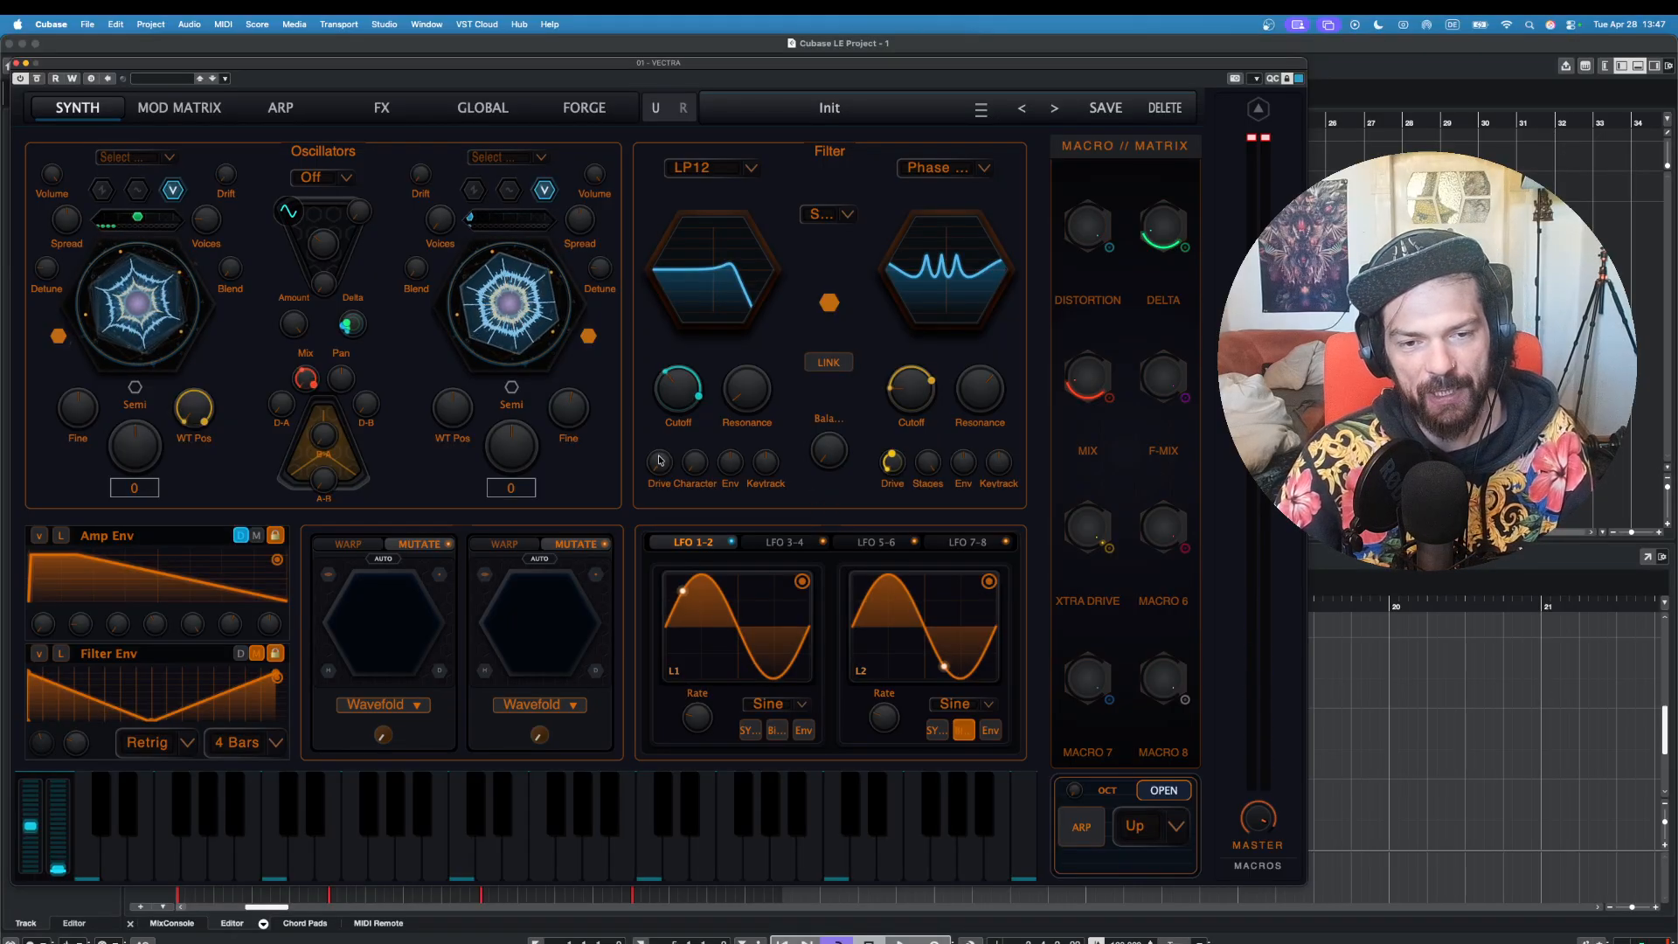
pyautogui.click(190, 839)
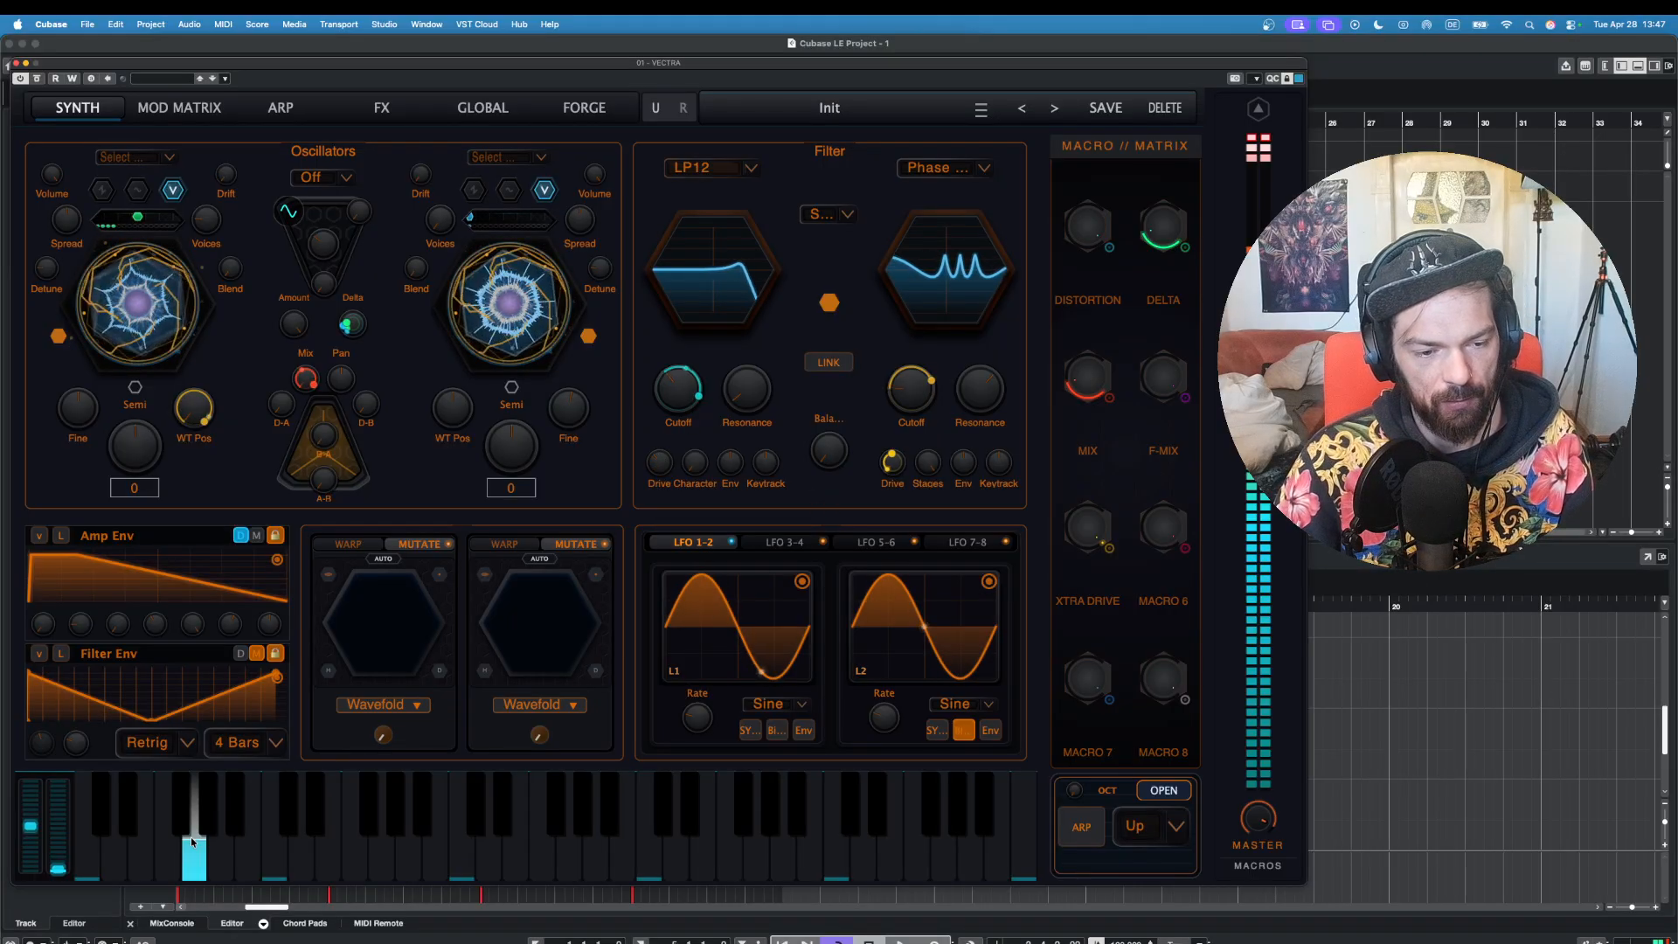
# Step: Audition the current patch by playing several low notes on the on-screen keyboard
pyautogui.click(223, 852)
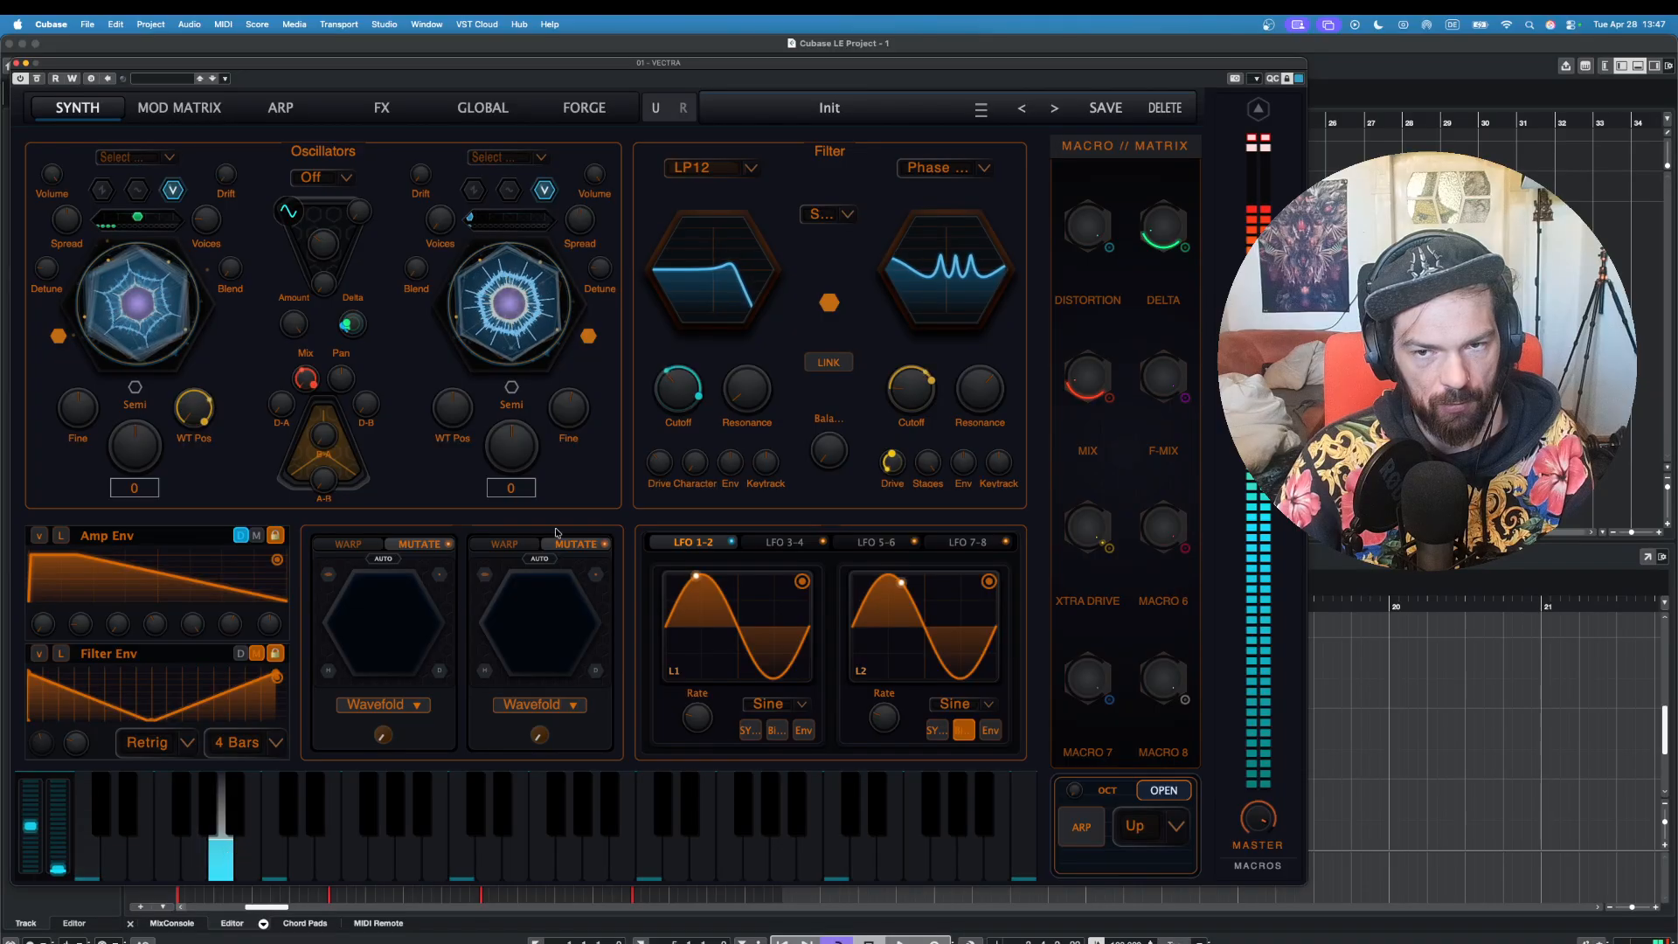
pyautogui.click(213, 829)
pyautogui.click(142, 852)
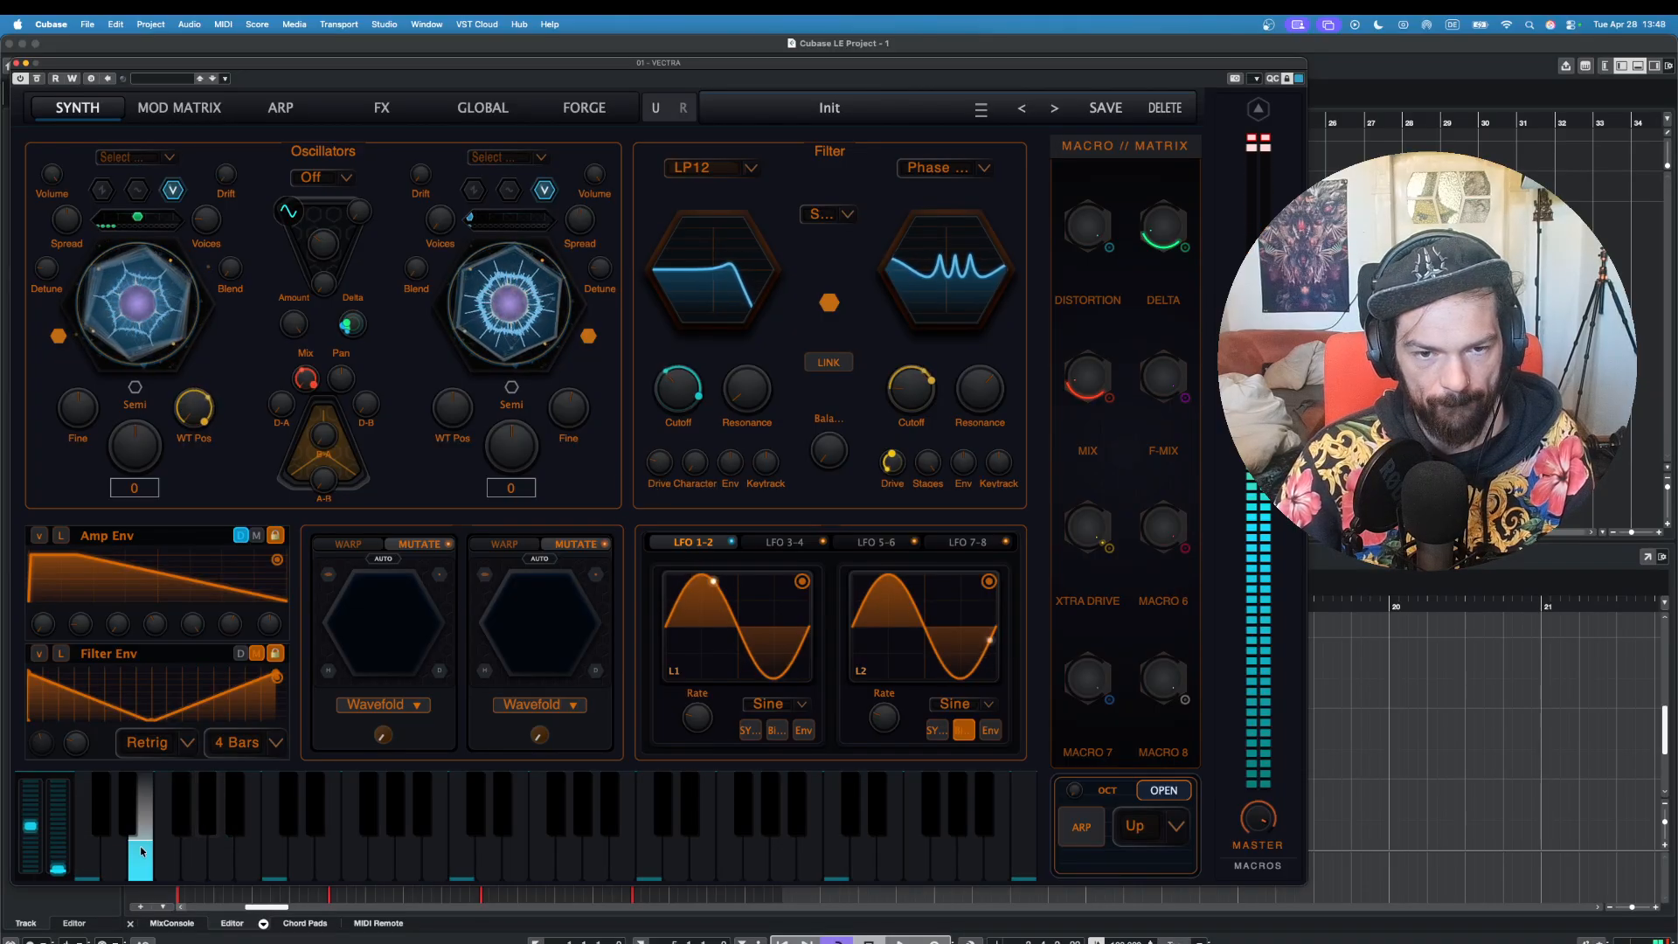
pyautogui.click(114, 847)
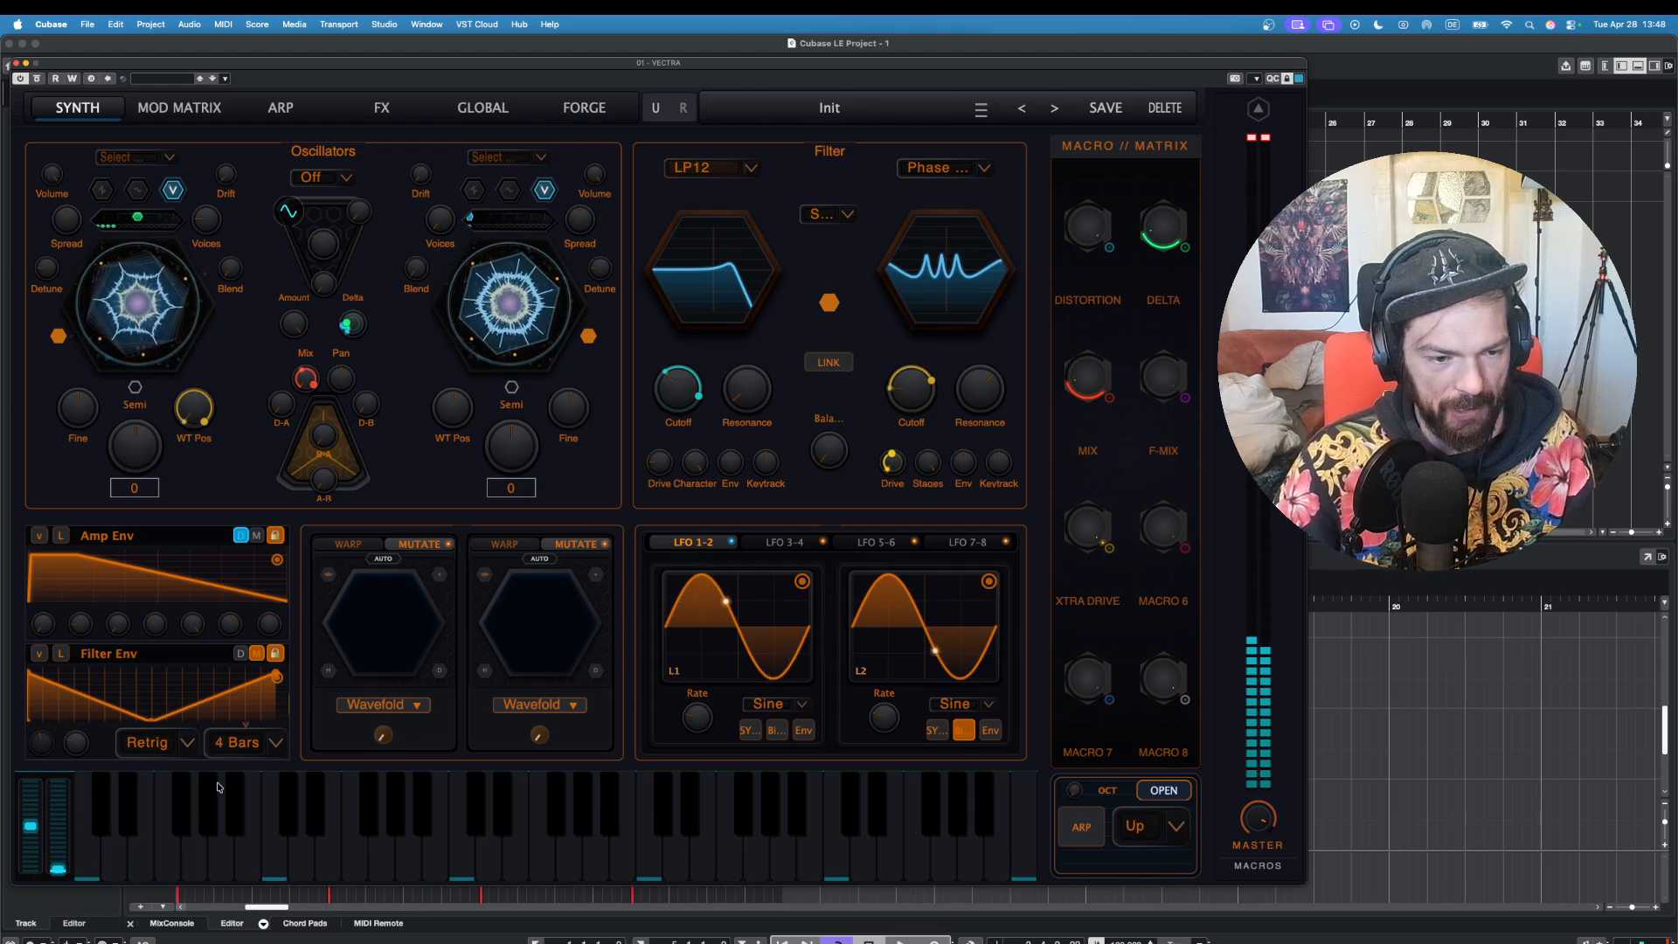
pyautogui.click(194, 852)
pyautogui.click(141, 852)
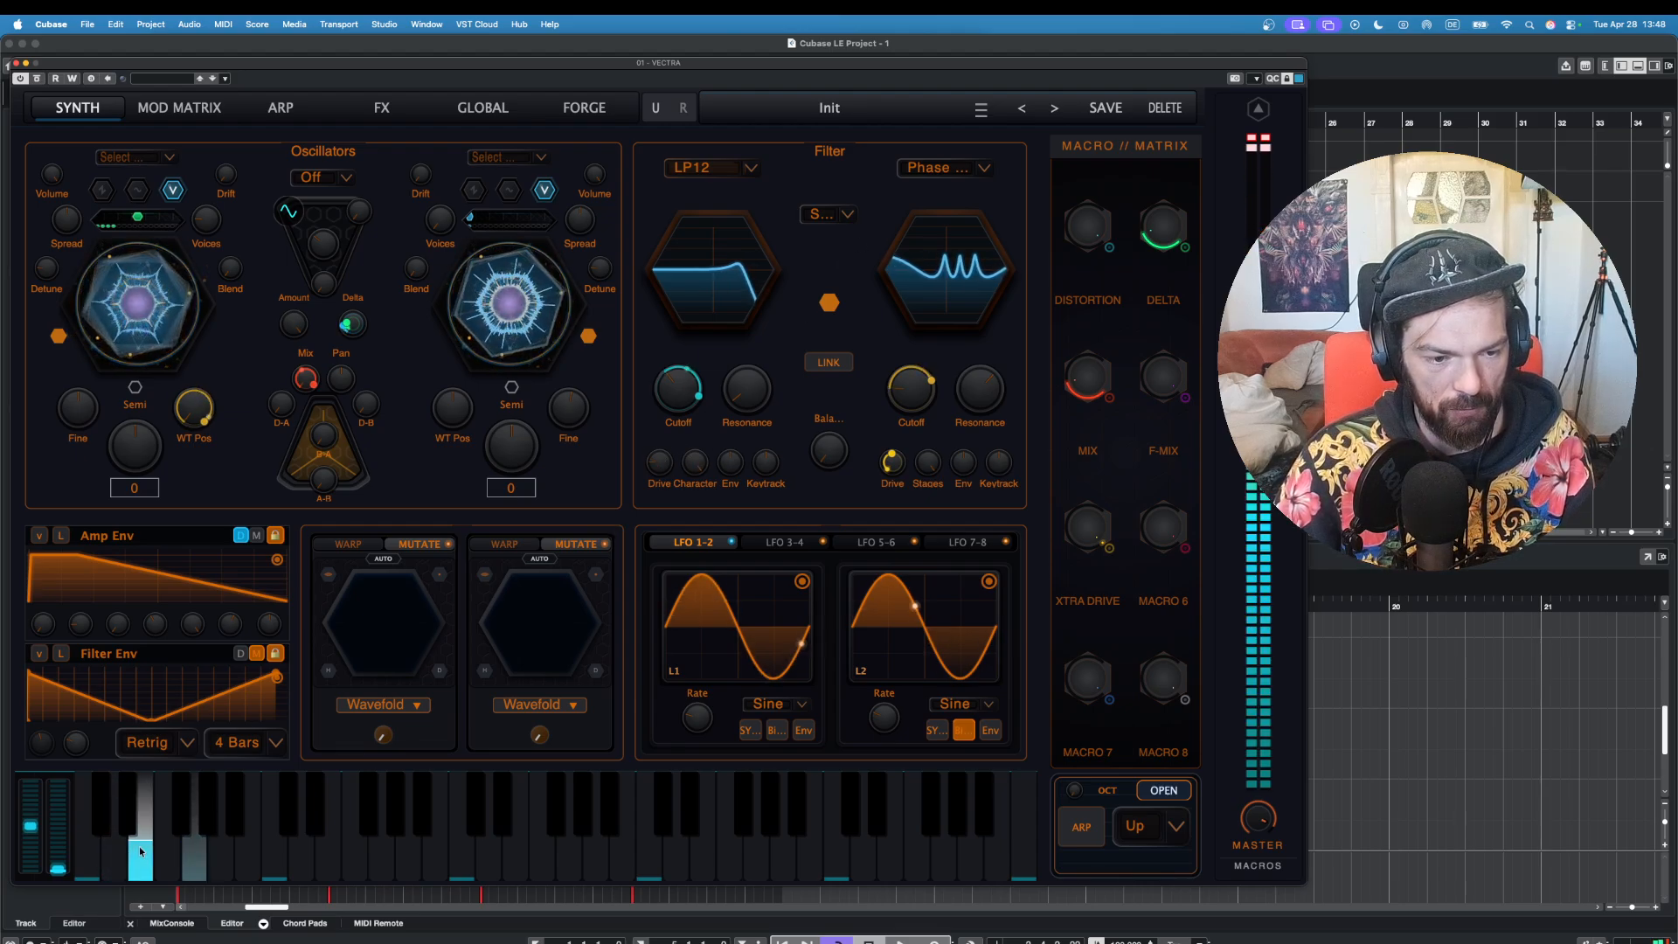
pyautogui.click(165, 847)
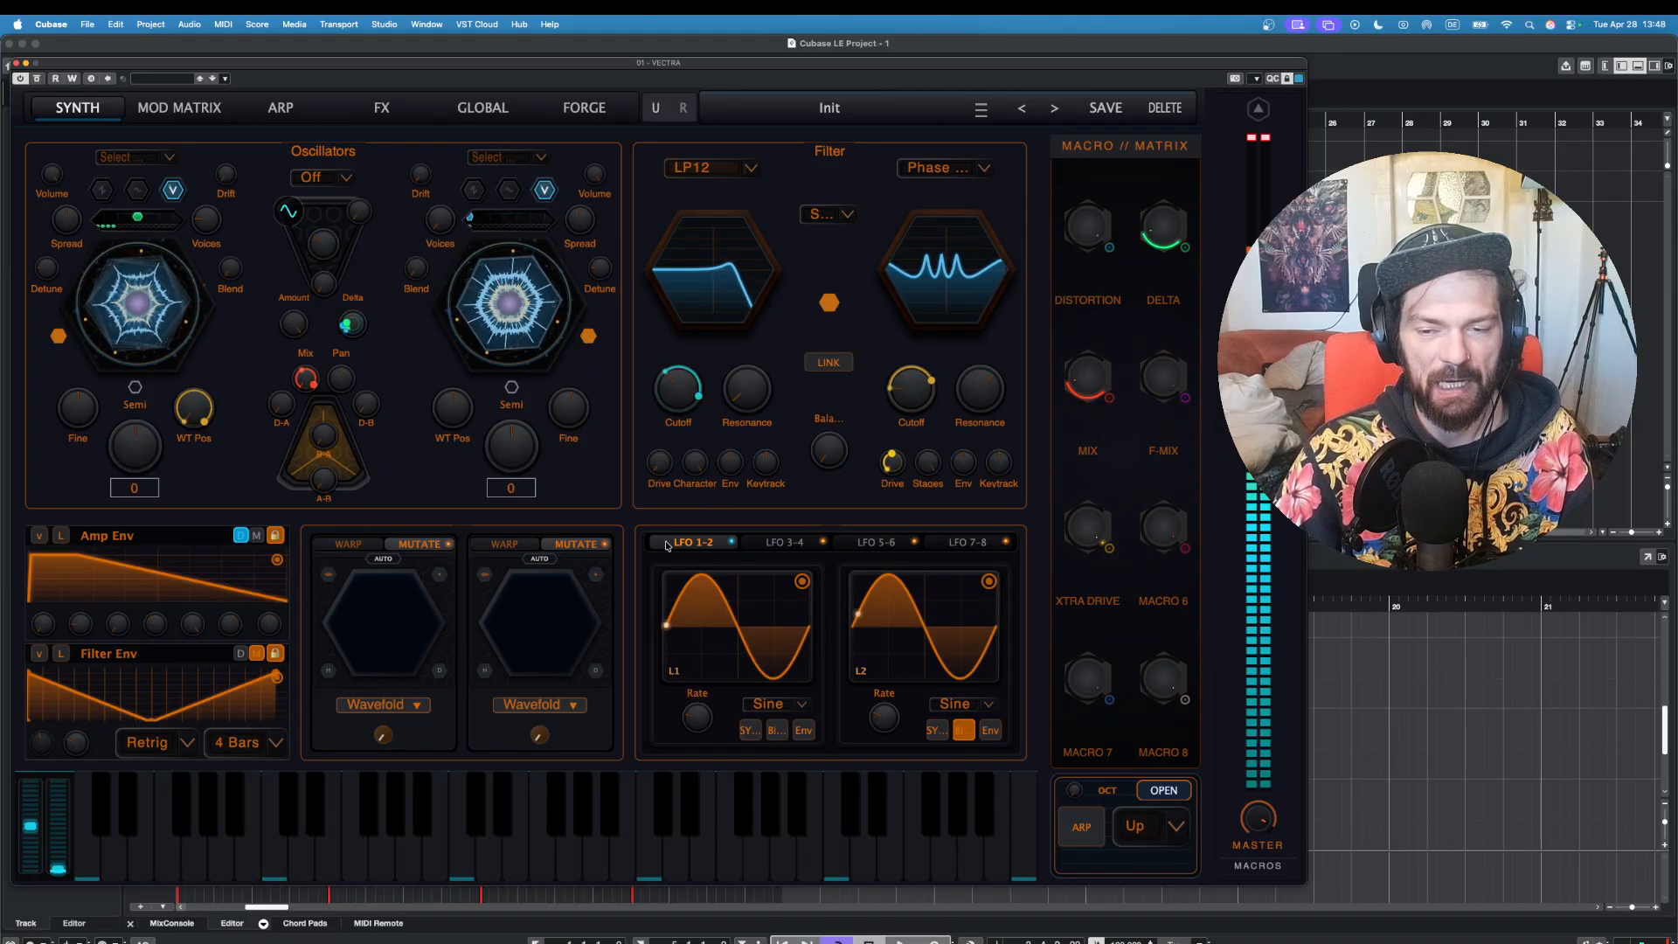
# Step: Add a second Distortion effect after the EQ, set it to RateReduce with a raised mix, and expand it to its full view
pyautogui.click(381, 117)
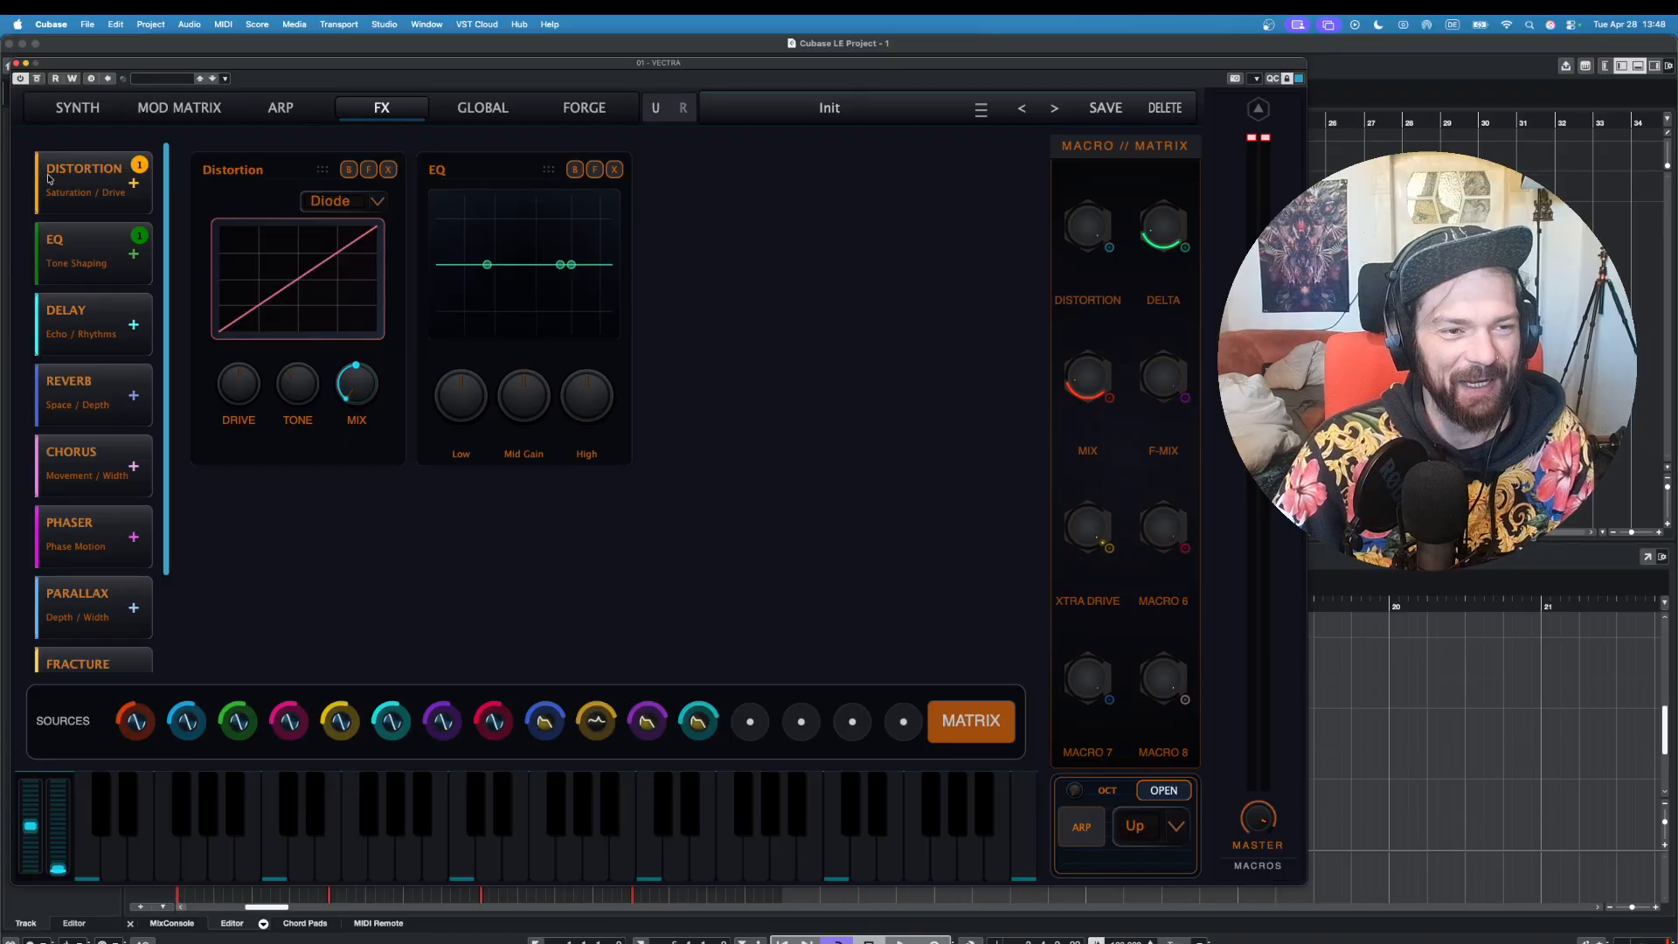
pyautogui.moveTo(48, 178); pyautogui.dragTo(590, 251)
pyautogui.click(800, 201)
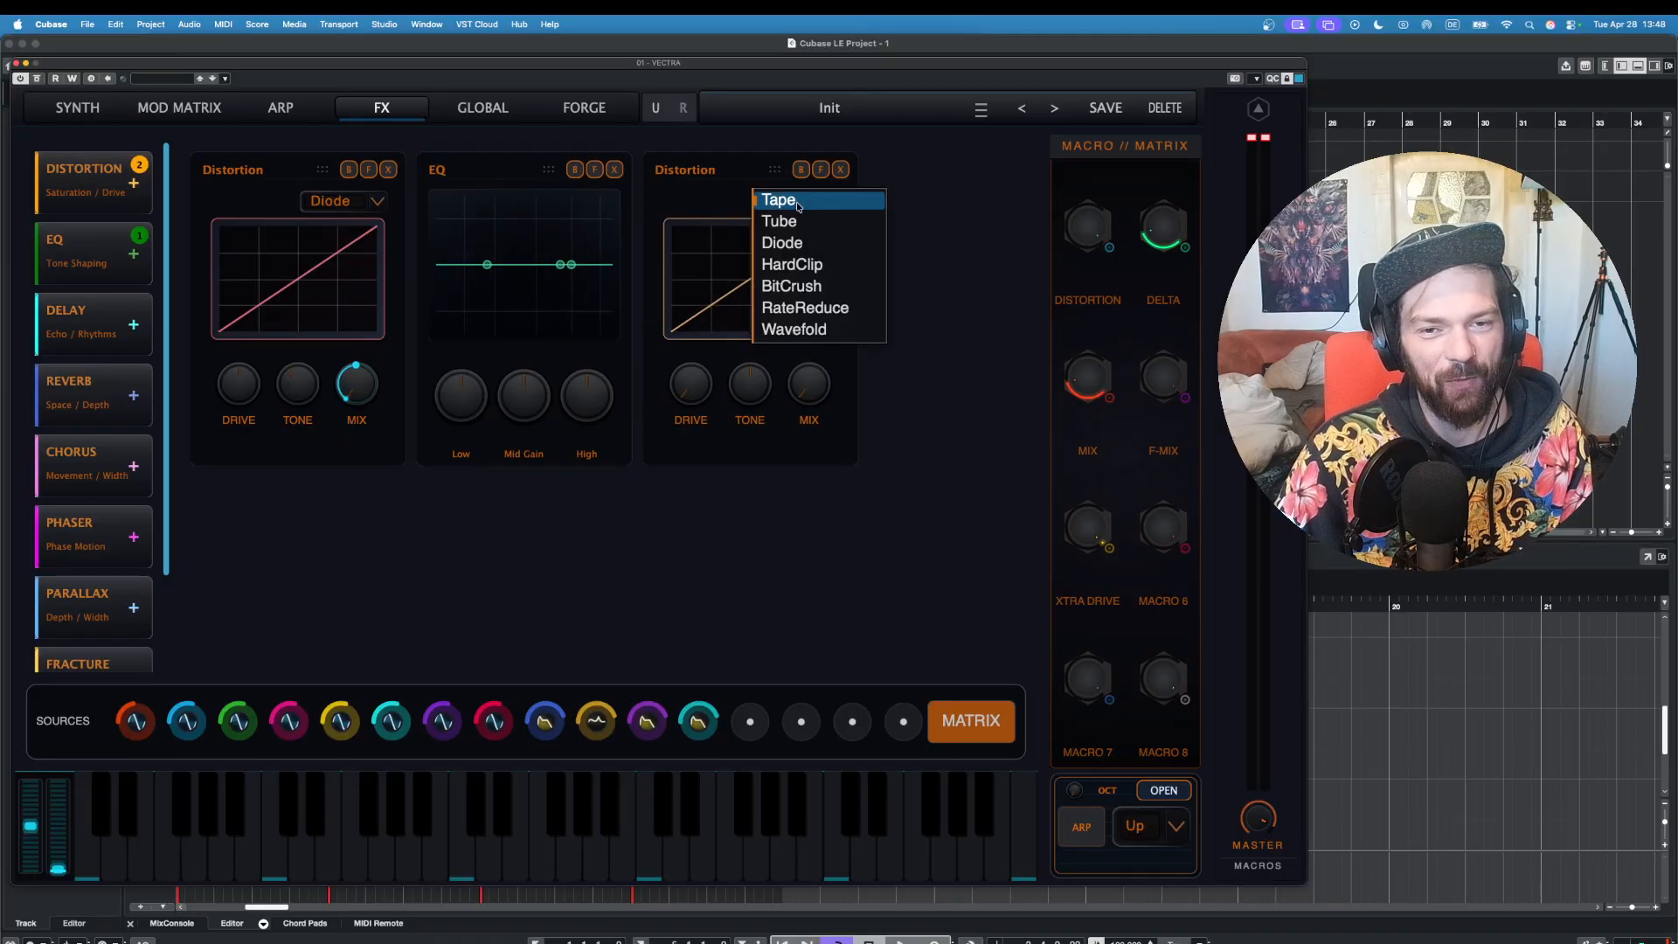
pyautogui.click(810, 312)
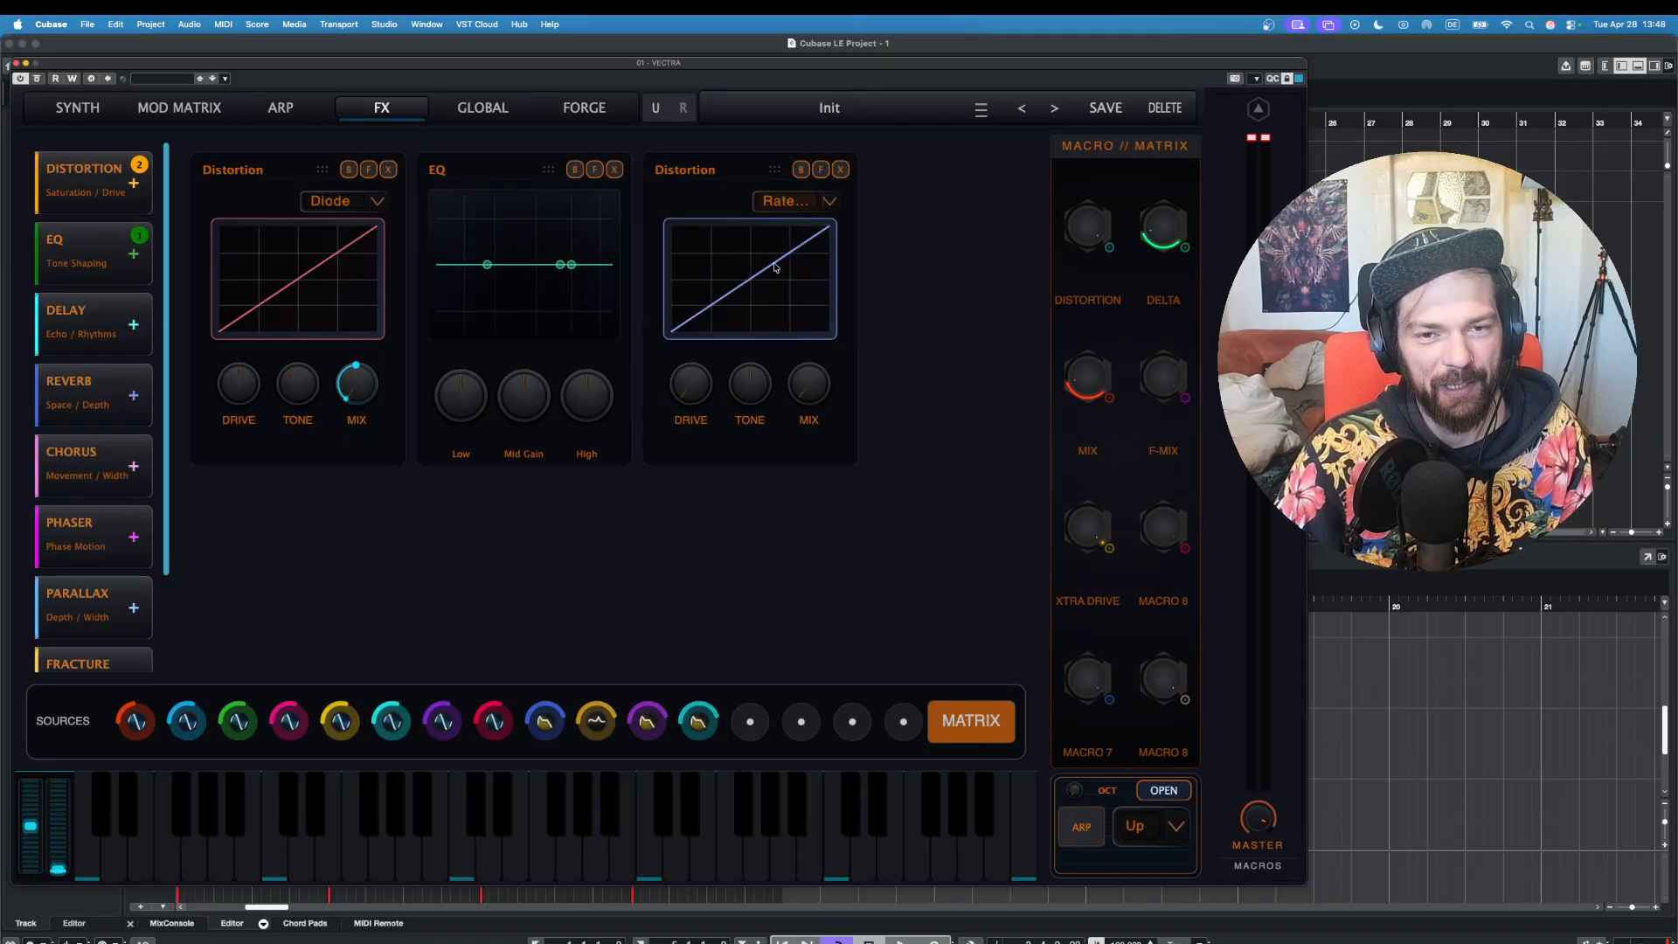
pyautogui.moveTo(812, 393); pyautogui.dragTo(822, 186)
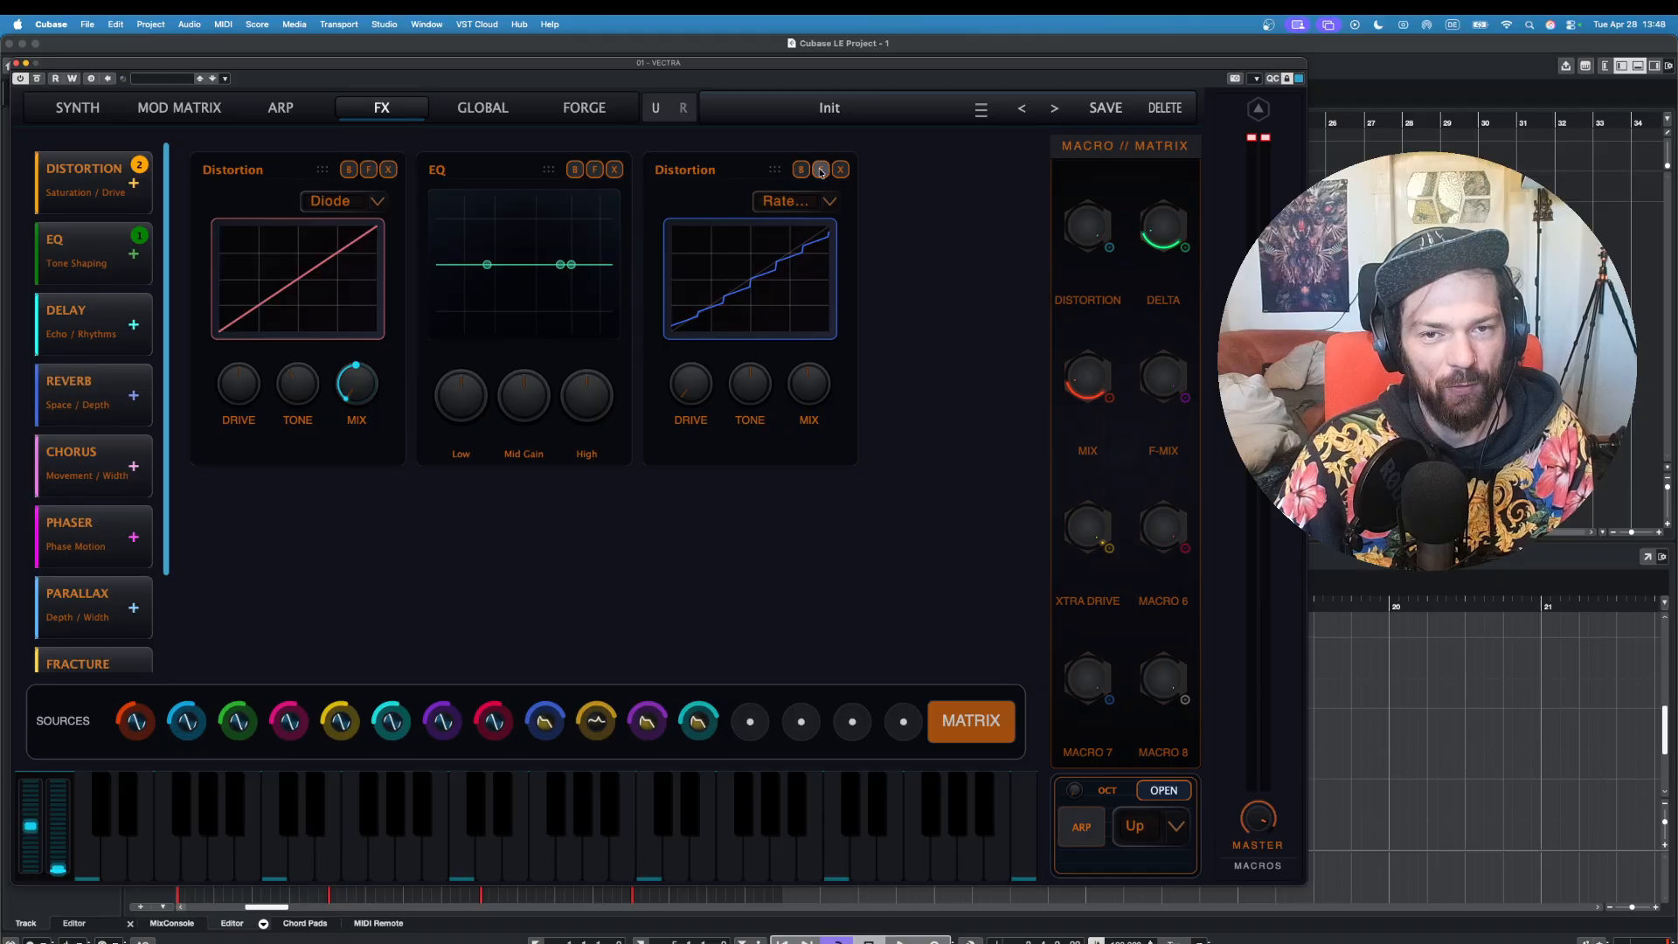
pyautogui.click(821, 170)
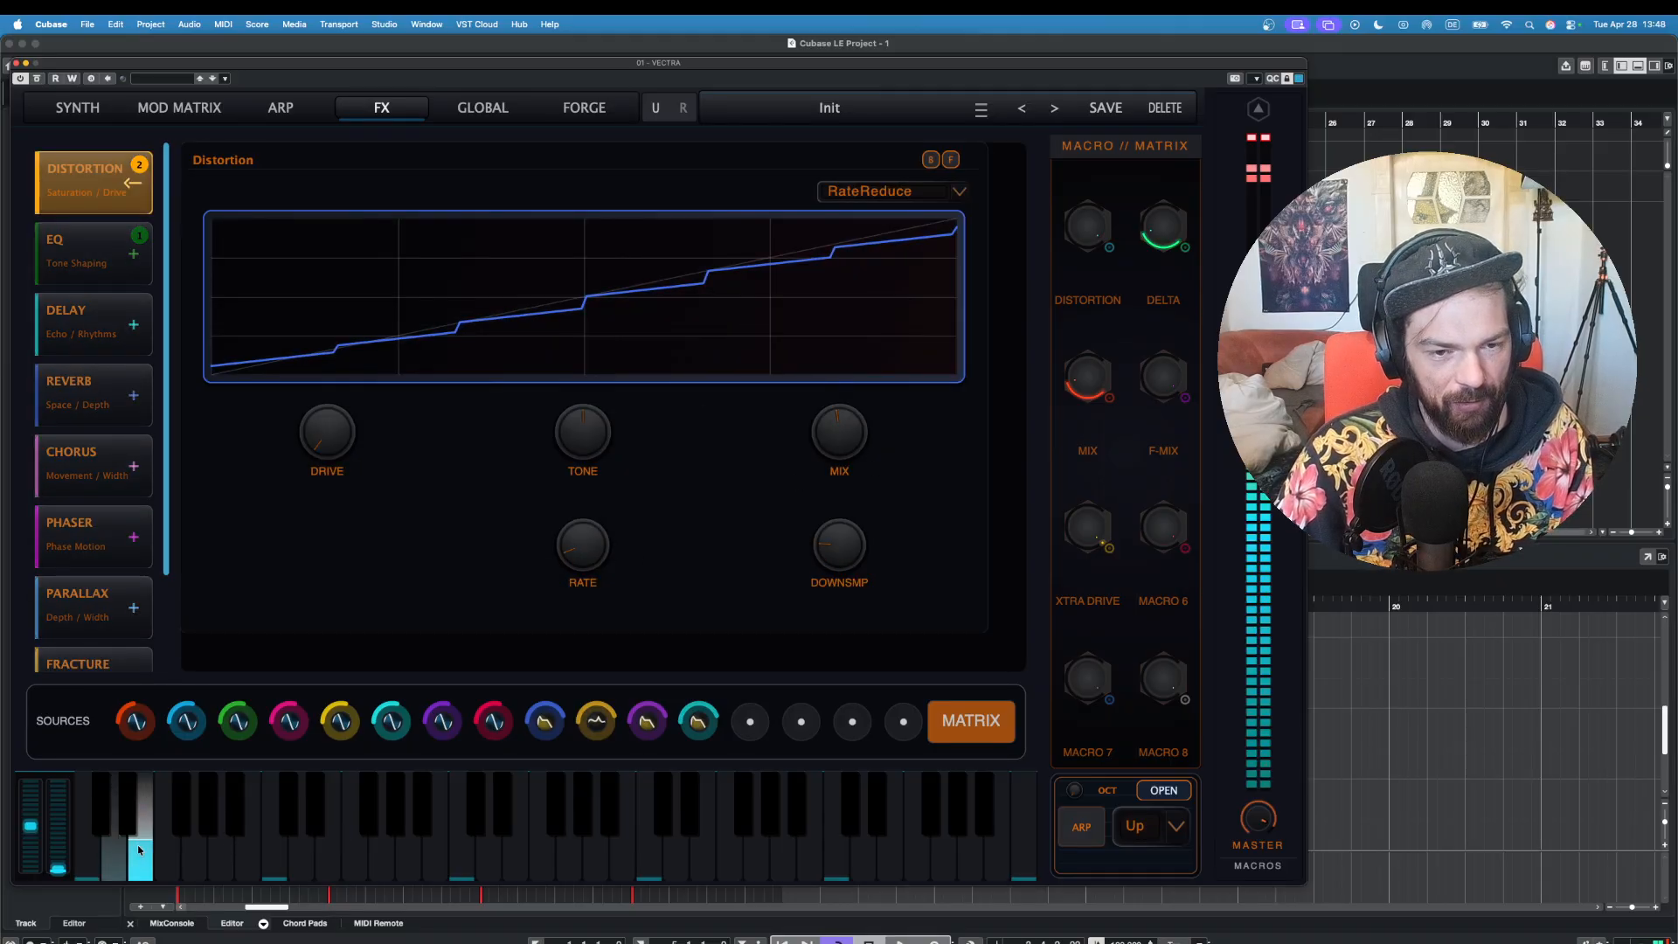
# Step: Try different drive, mix and rate amounts on the RateReduce distortion while playing low test notes
pyautogui.moveTo(340, 426); pyautogui.dragTo(337, 469)
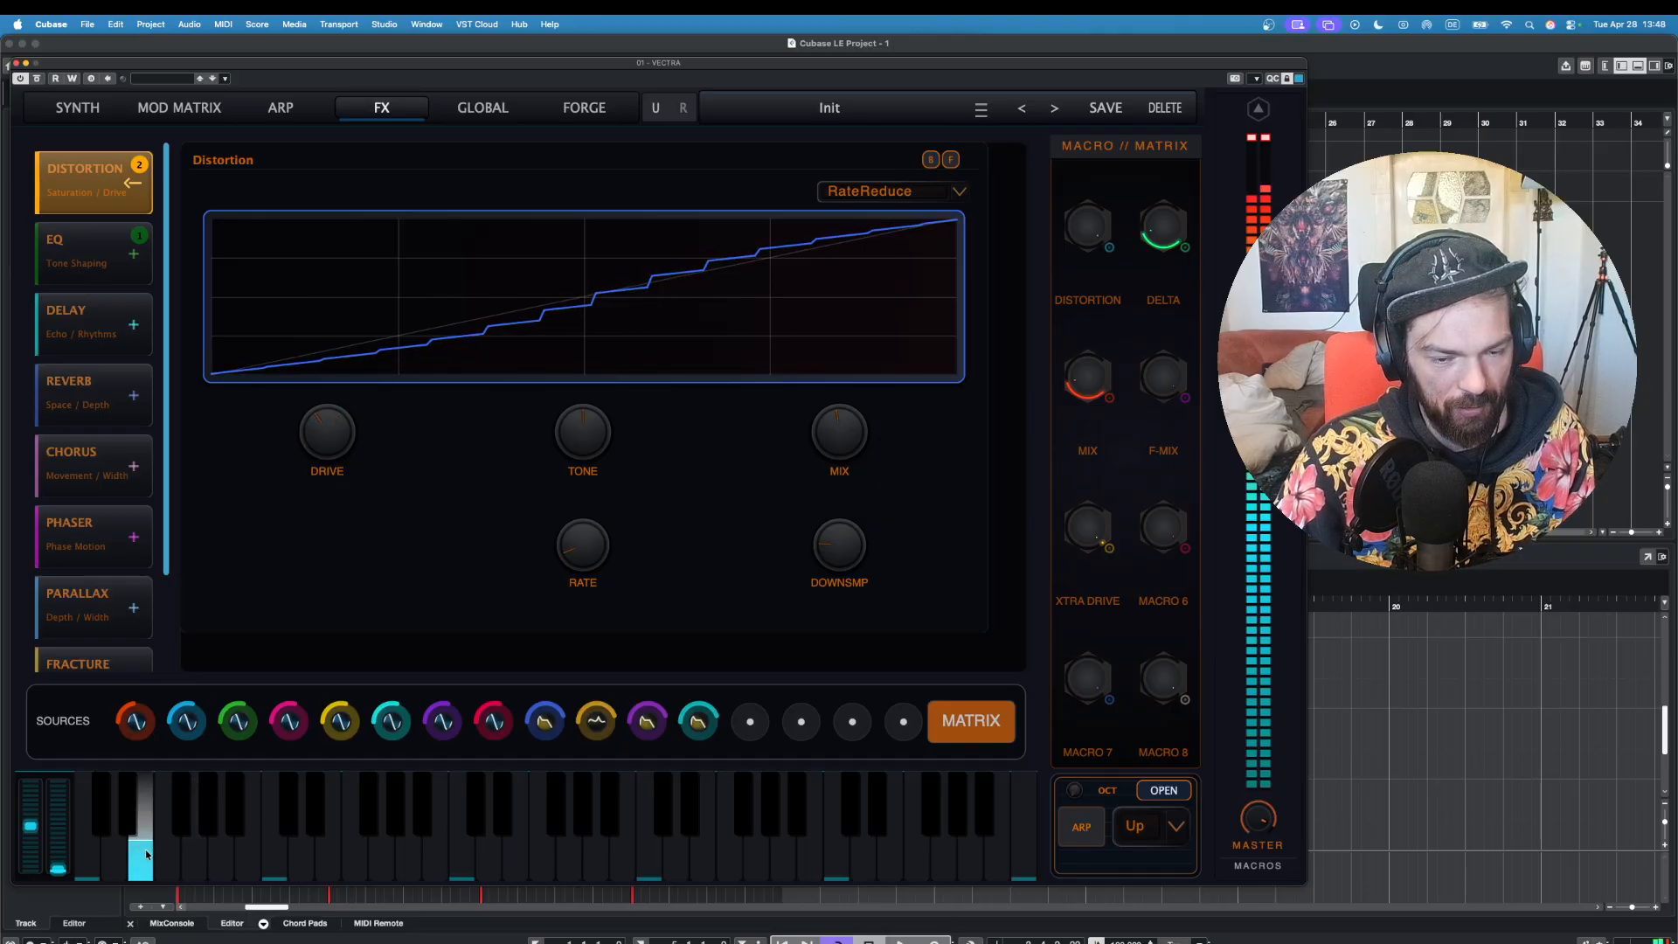
pyautogui.moveTo(844, 428); pyautogui.dragTo(822, 480)
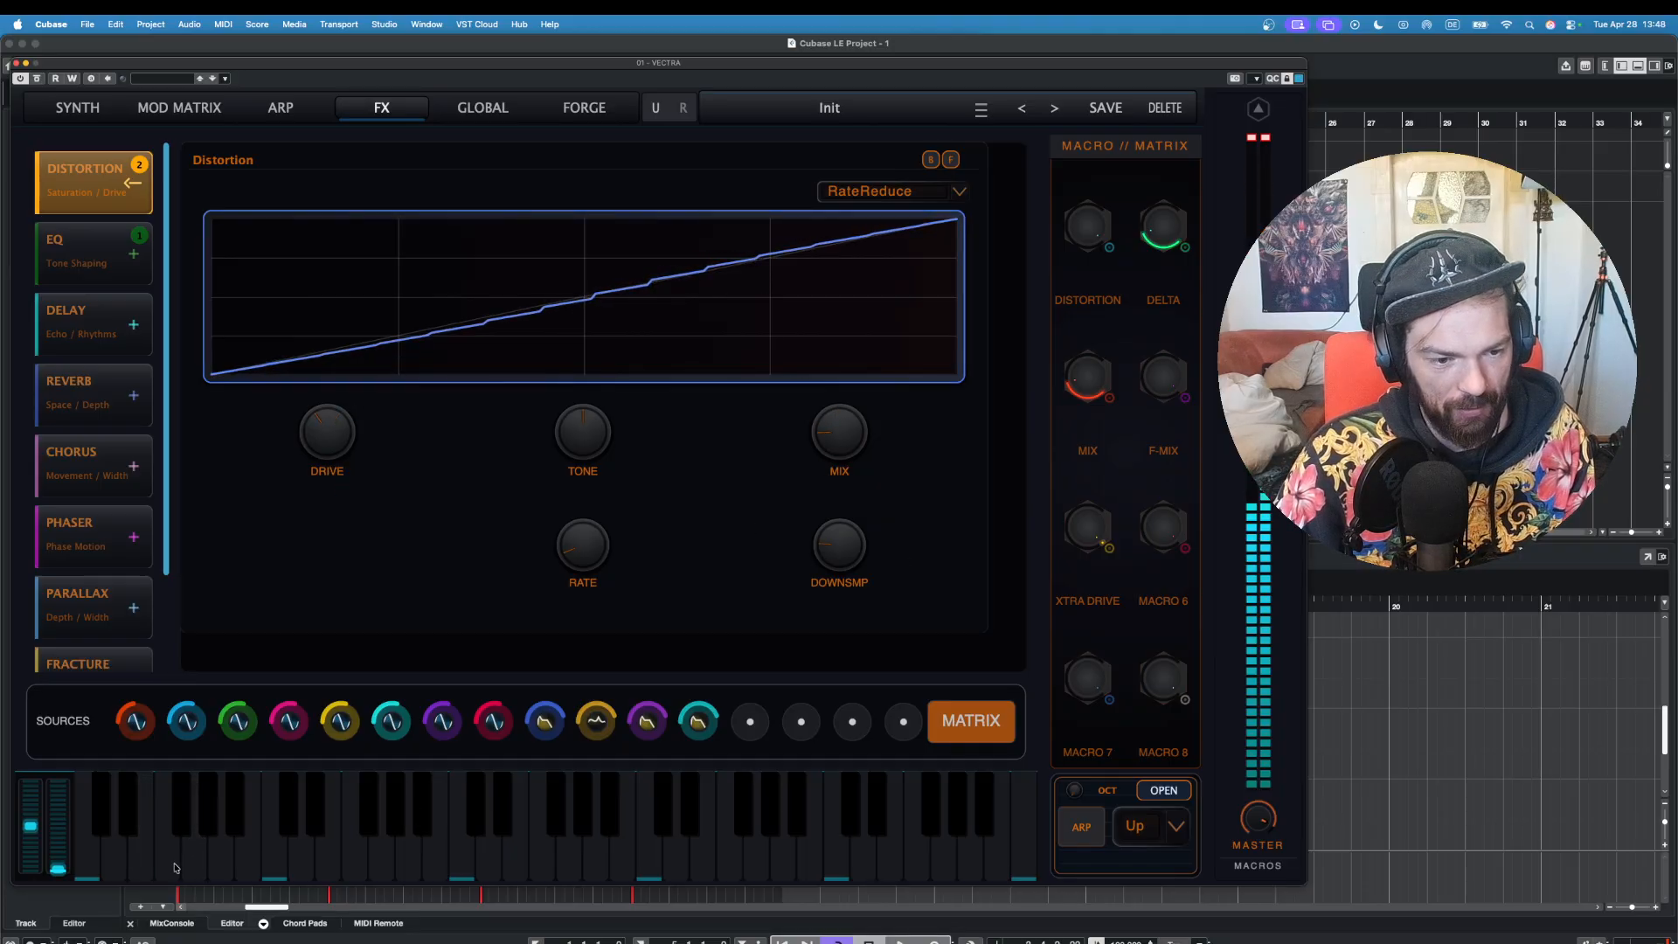
pyautogui.click(174, 868)
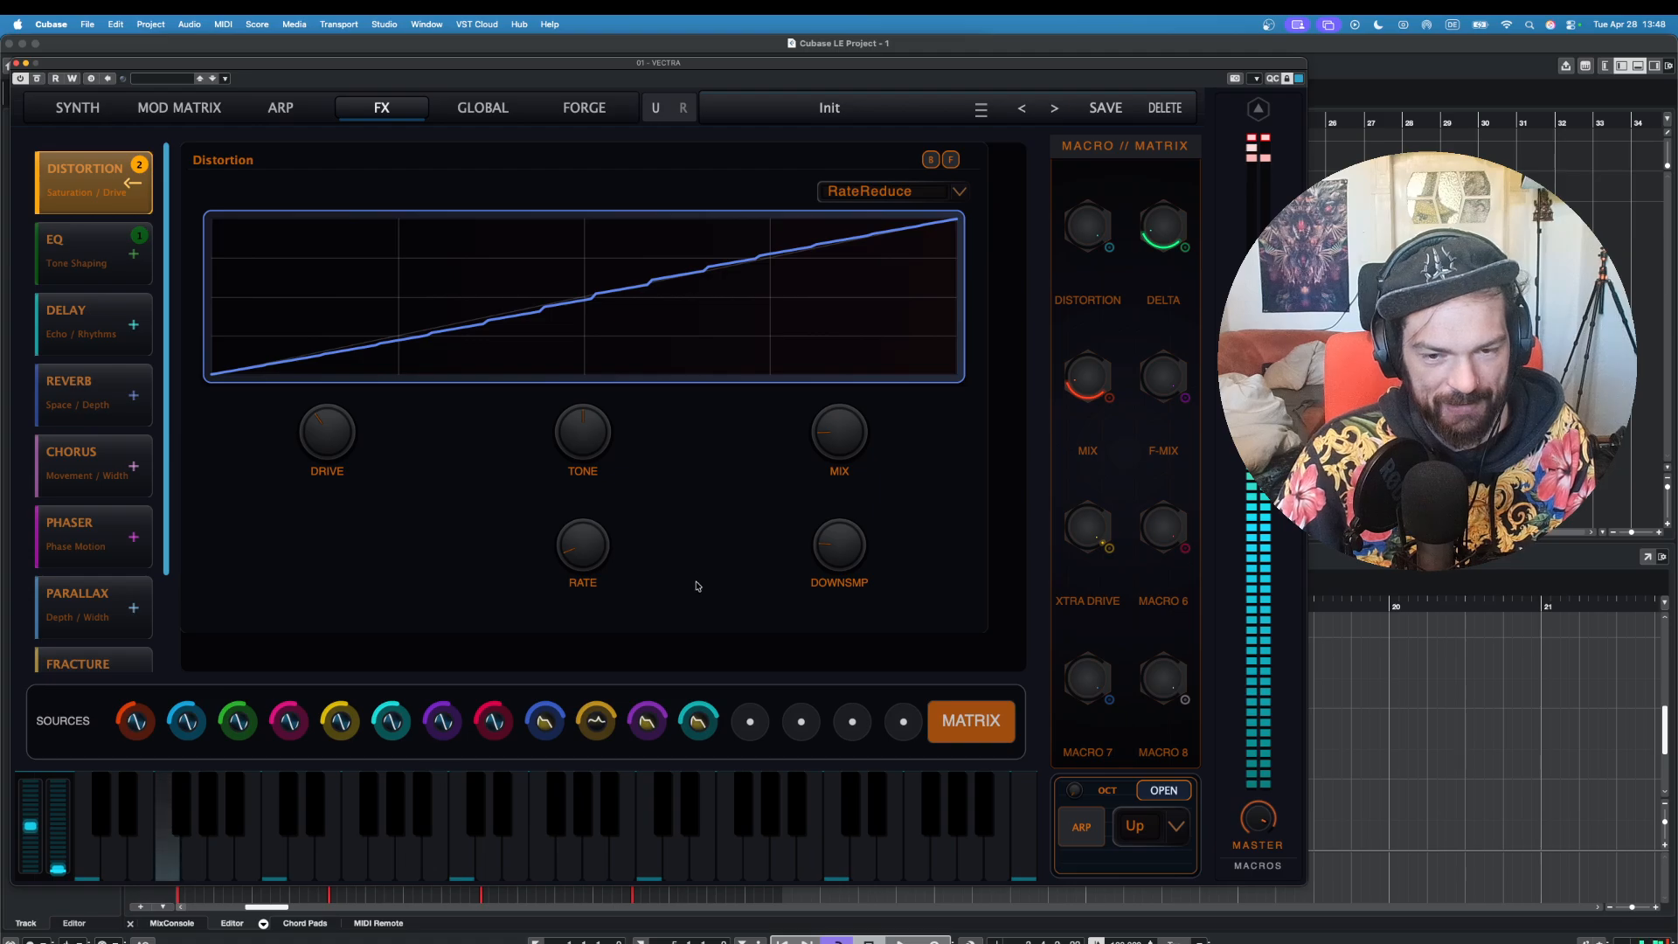
pyautogui.click(218, 819)
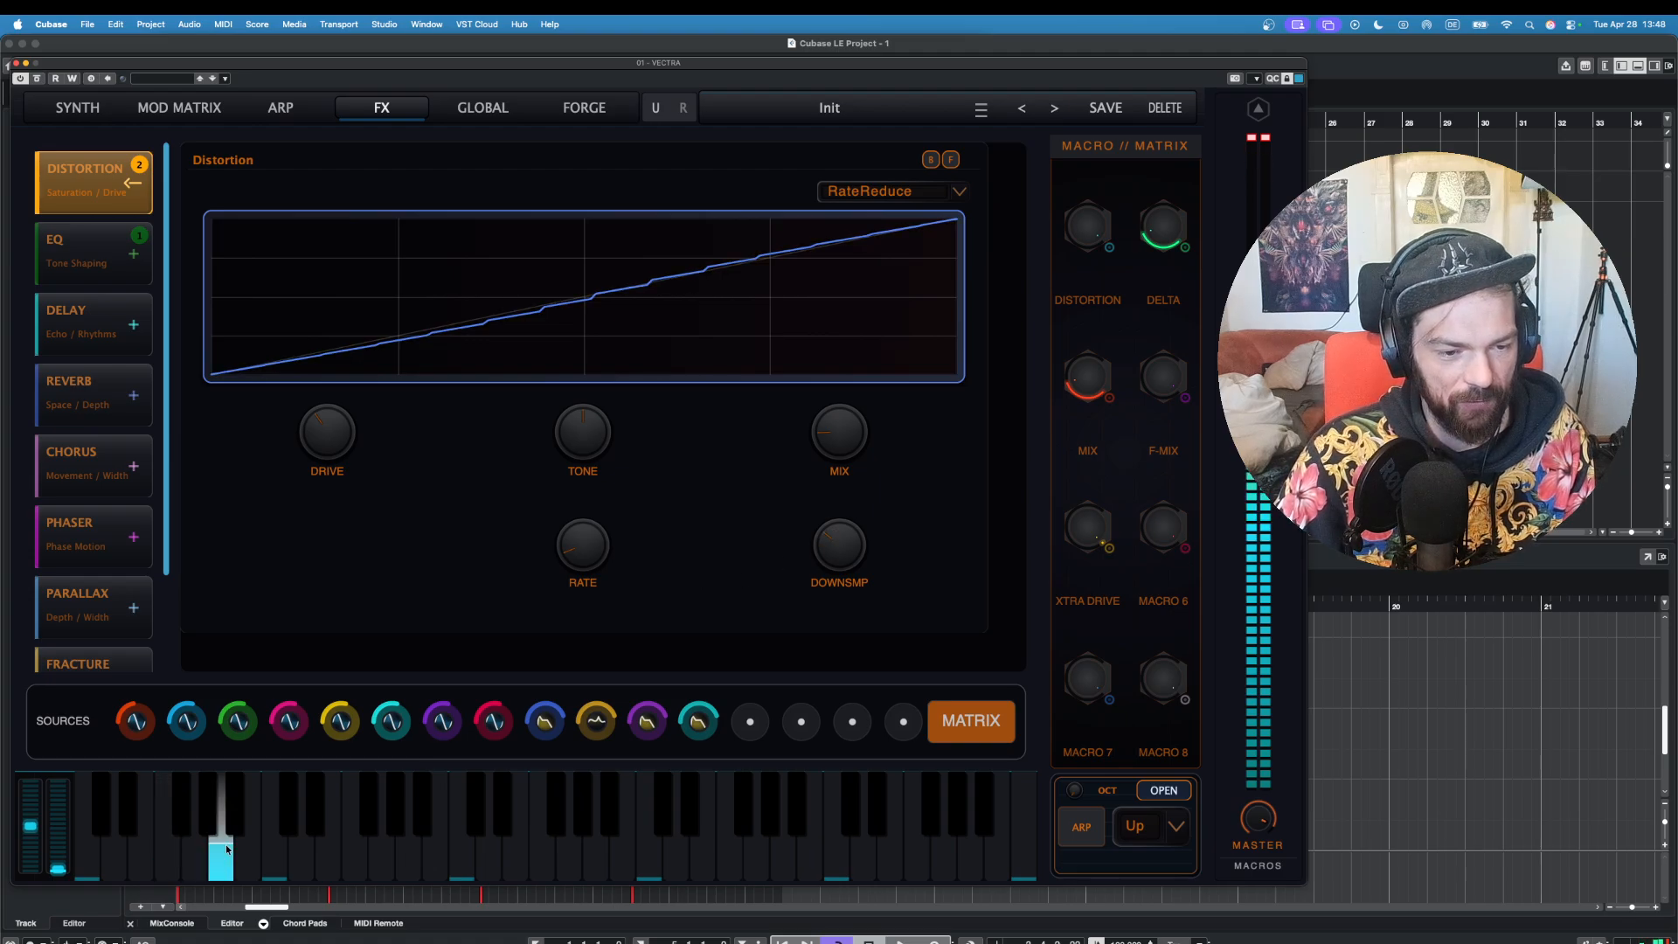
pyautogui.click(287, 826)
pyautogui.click(249, 843)
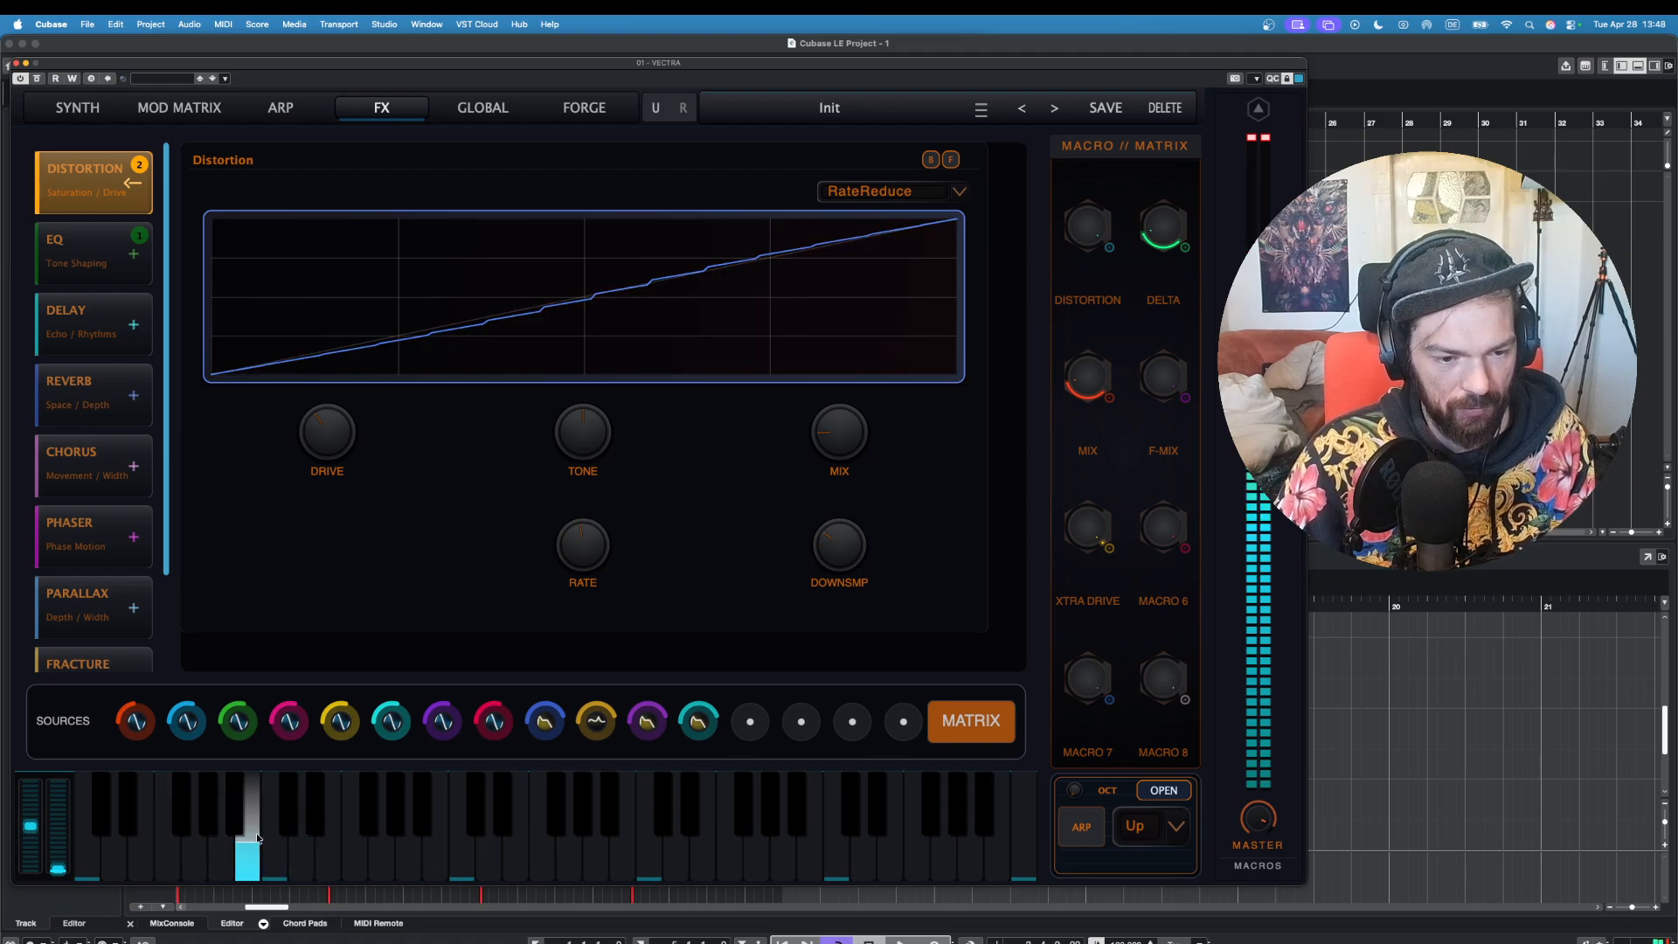
pyautogui.click(212, 845)
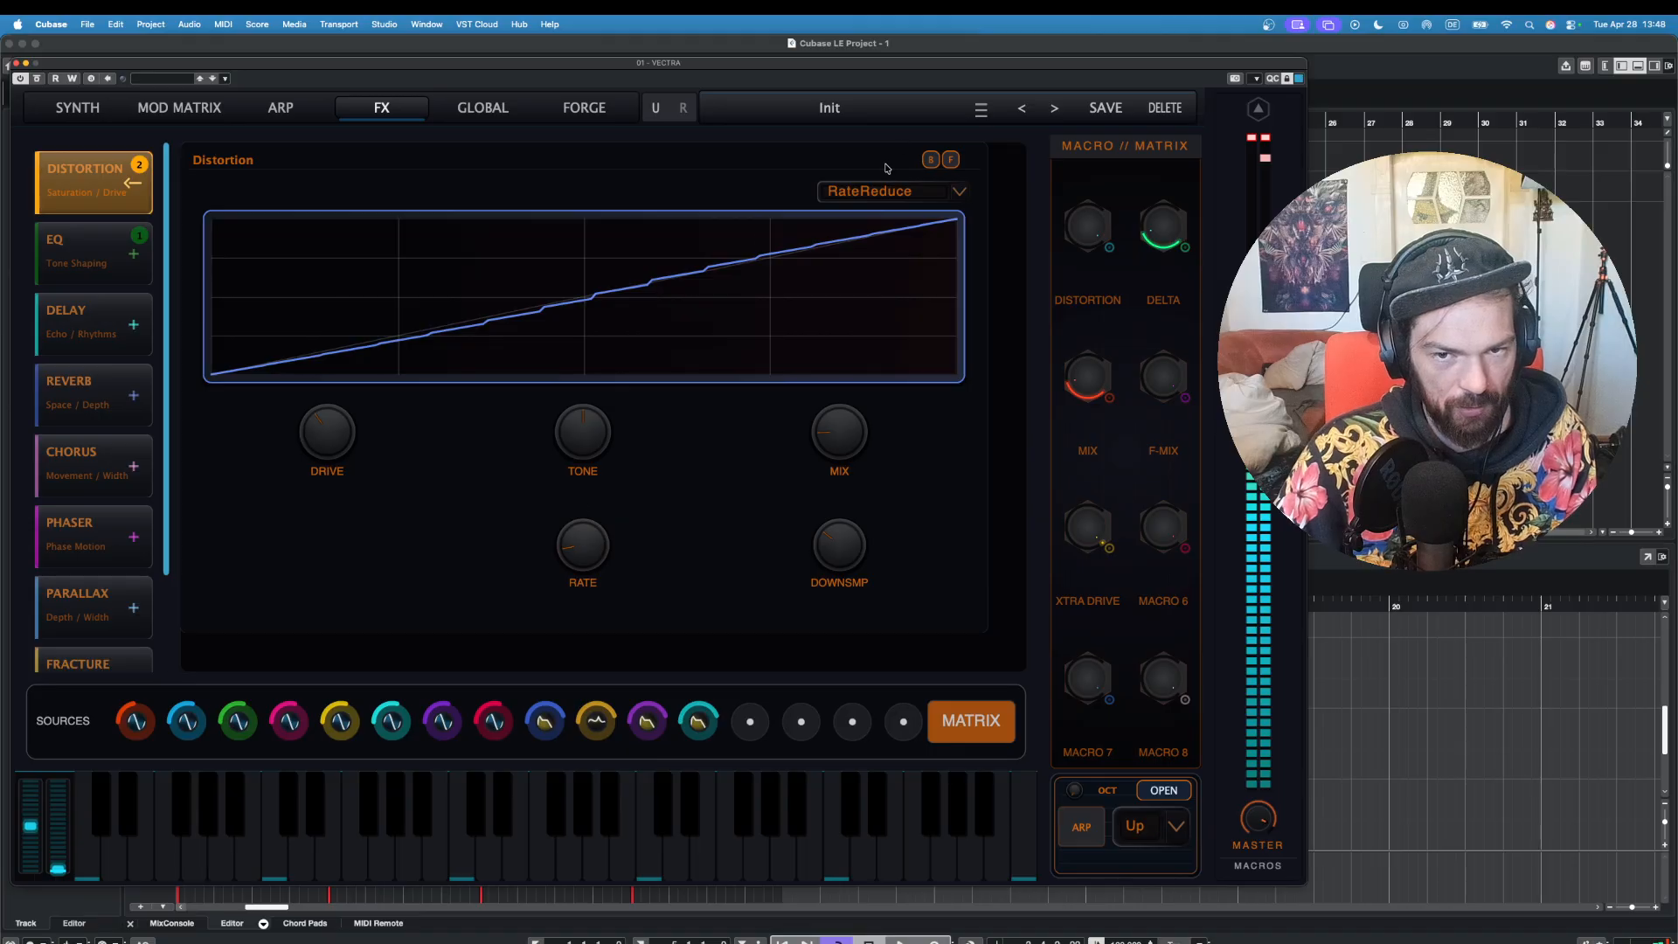
# Step: Change the second distortion's type to Wavefold and bring its drive, tone and mix down to low amounts
pyautogui.click(883, 190)
pyautogui.click(861, 209)
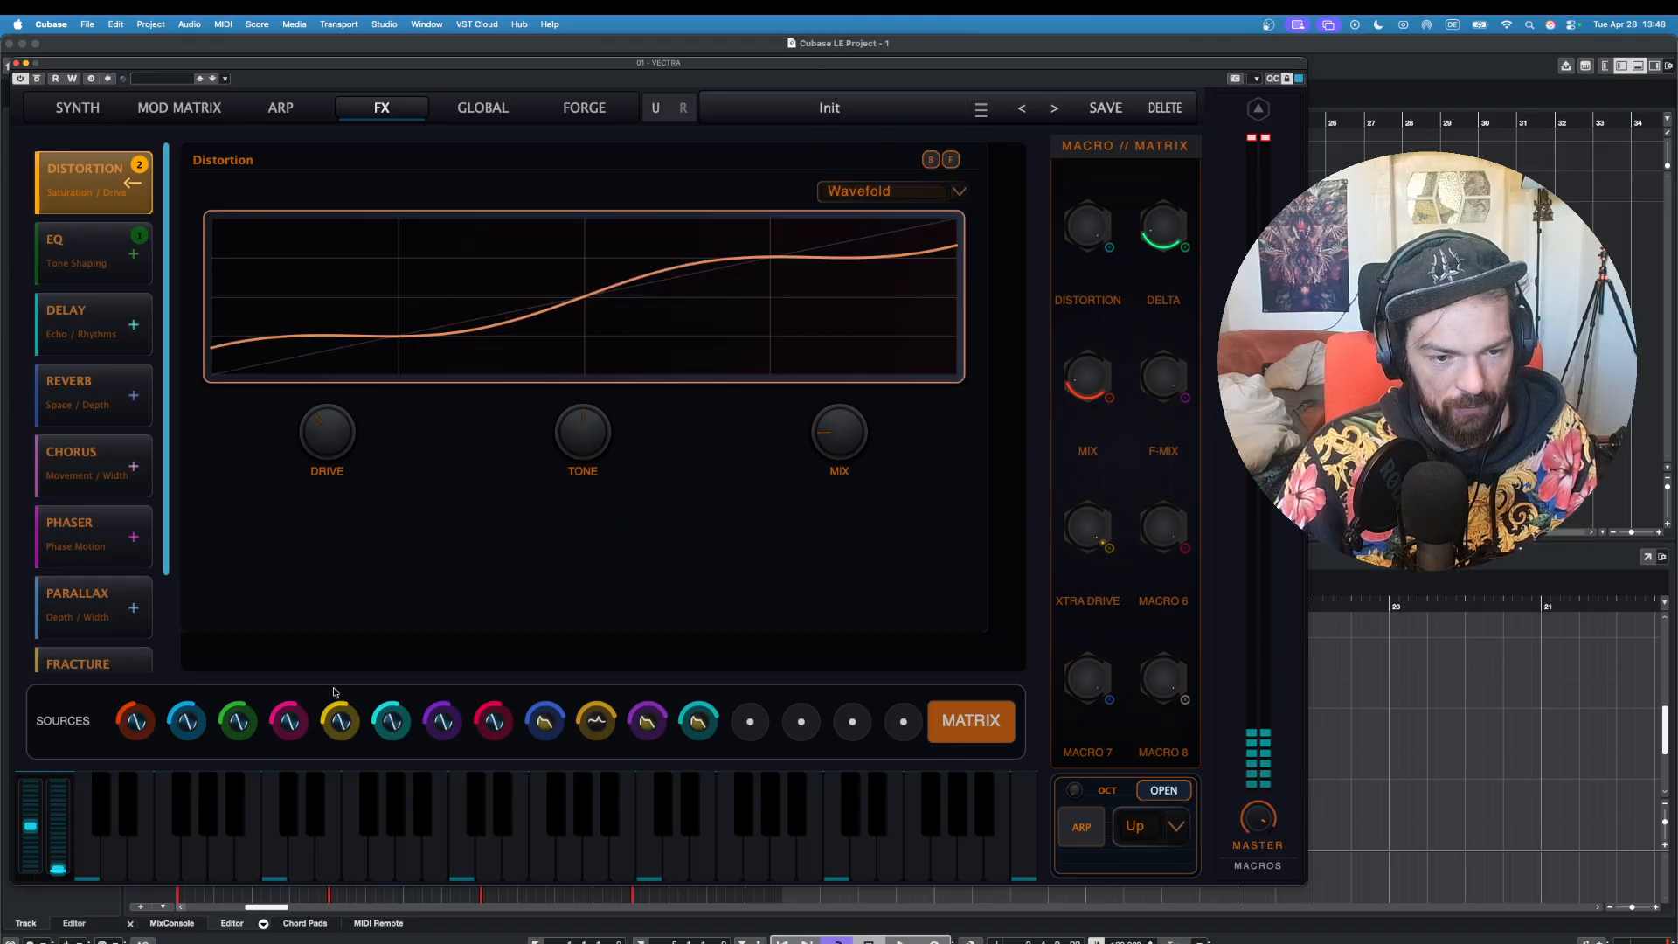
pyautogui.moveTo(893, 455); pyautogui.dragTo(883, 385)
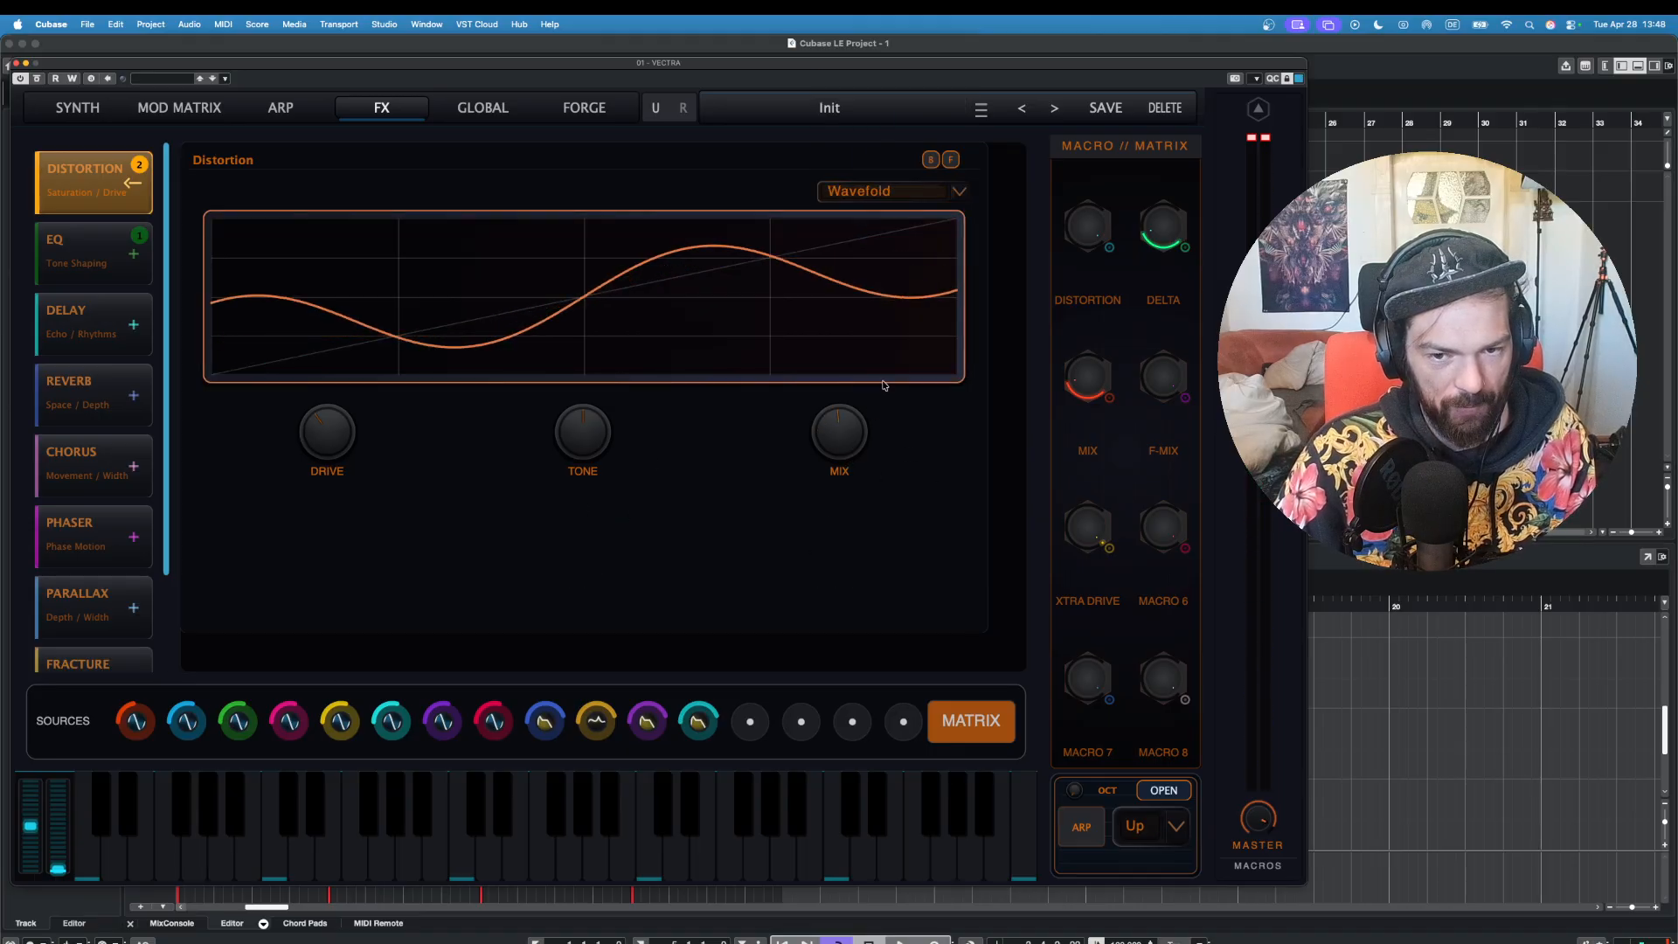
pyautogui.click(218, 851)
pyautogui.moveTo(855, 472); pyautogui.dragTo(833, 531)
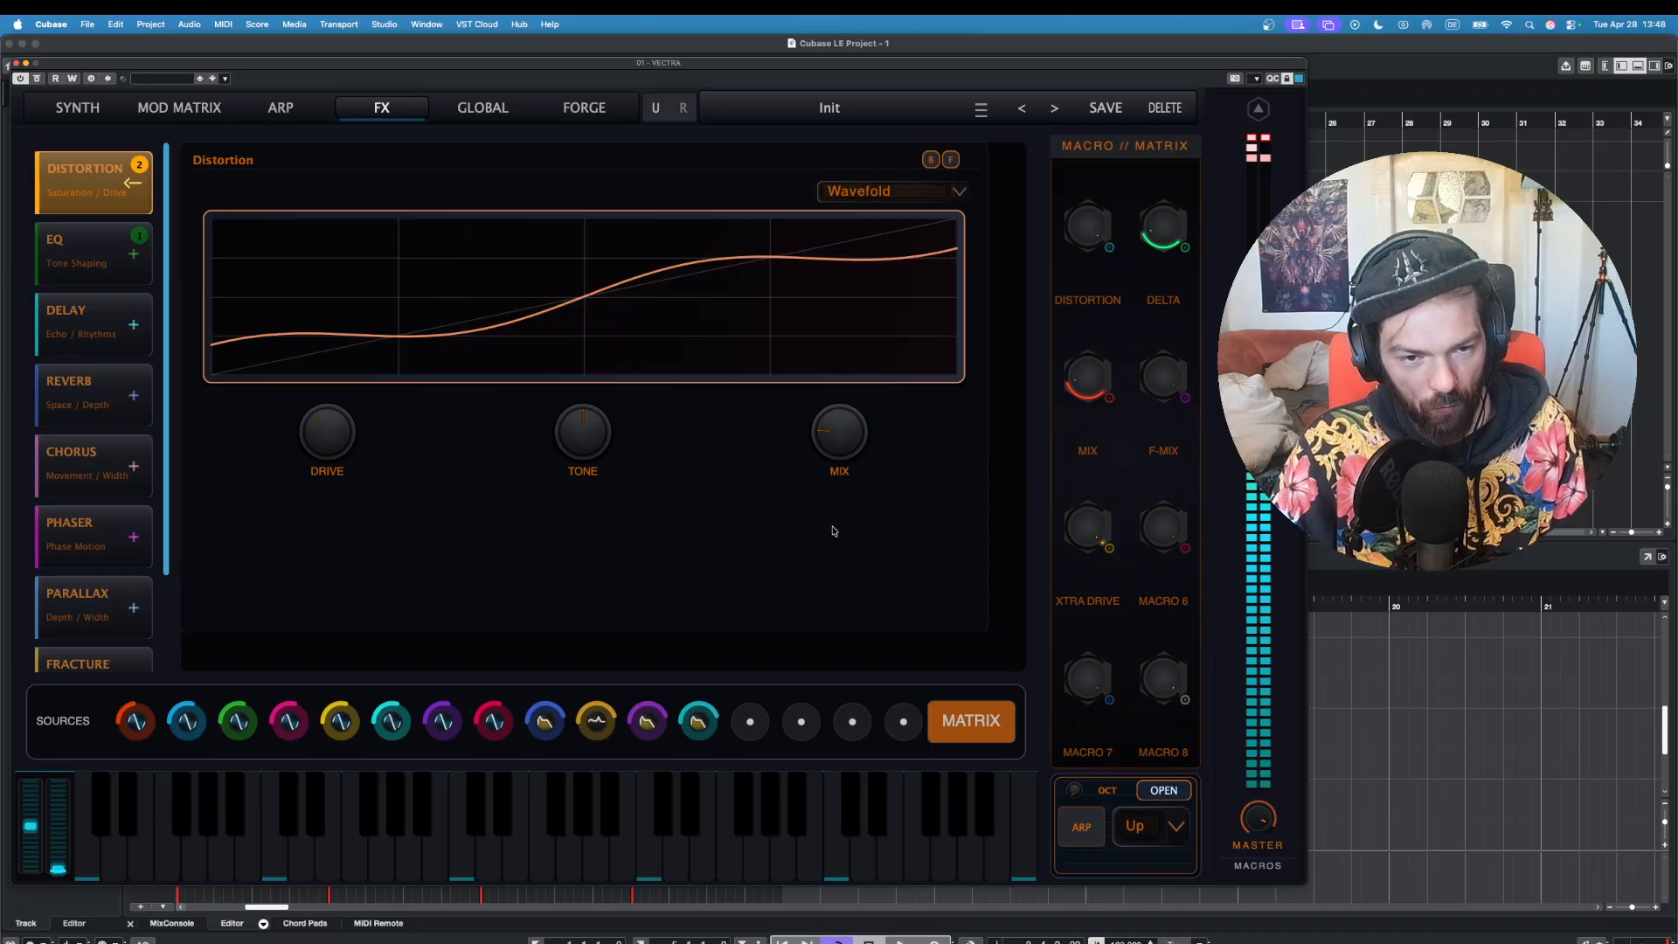
pyautogui.moveTo(332, 426); pyautogui.dragTo(331, 449)
pyautogui.moveTo(844, 436); pyautogui.dragTo(832, 466)
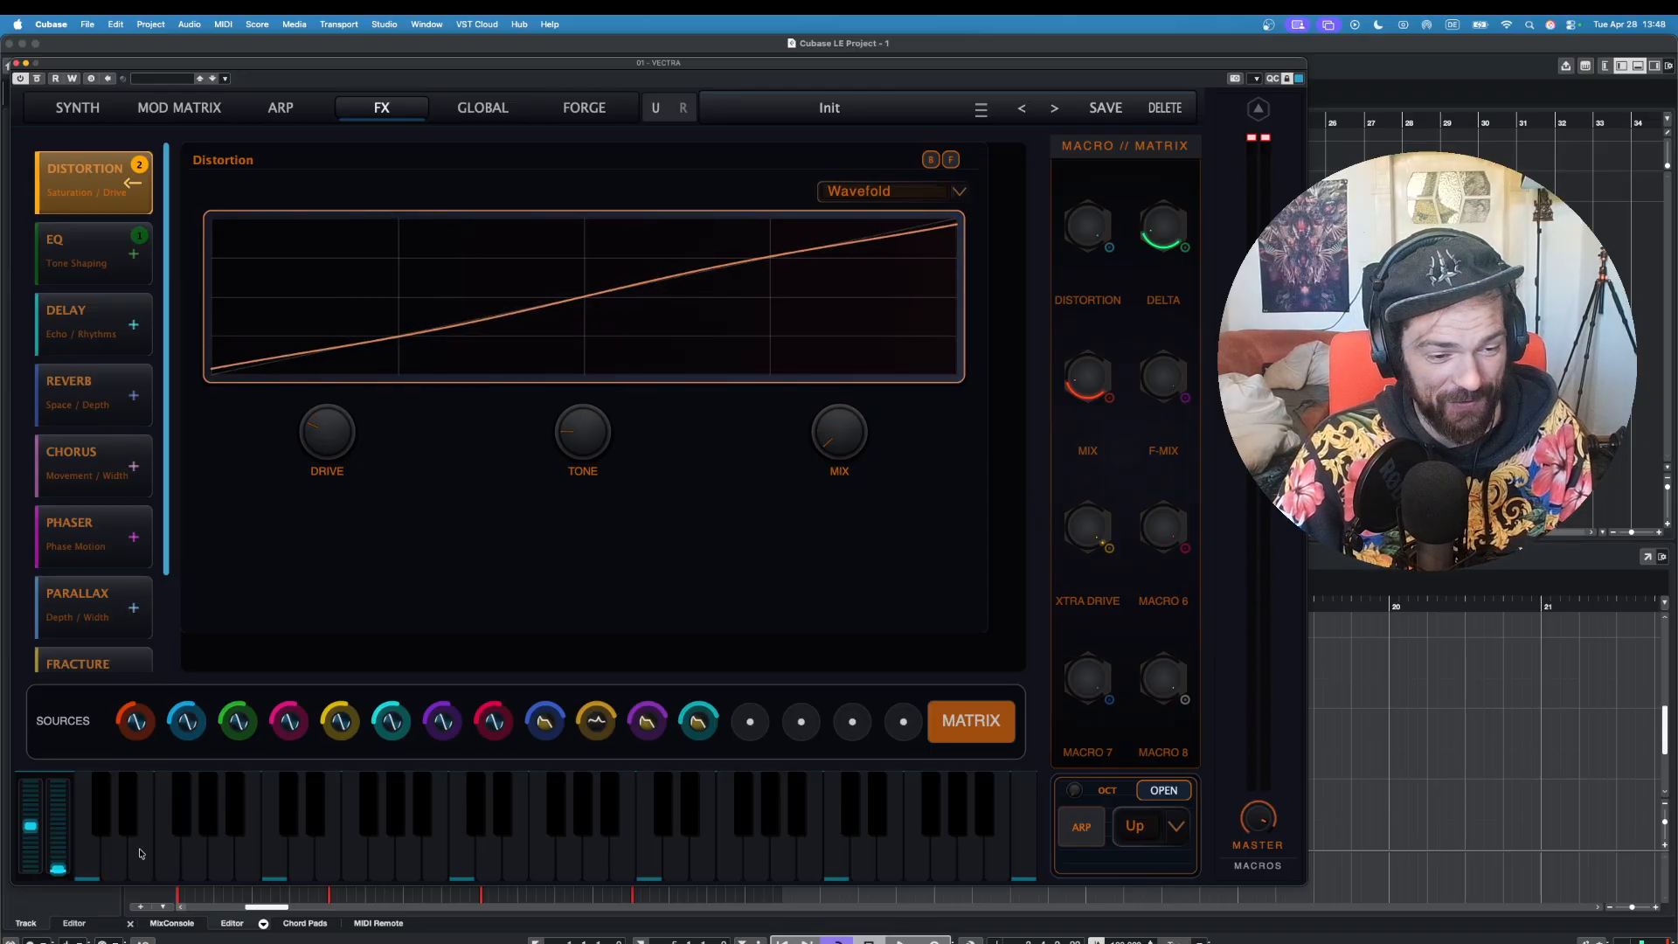
# Step: Compare the Wavefold distortion dry and with a small mix amount while playing low test notes
pyautogui.click(174, 864)
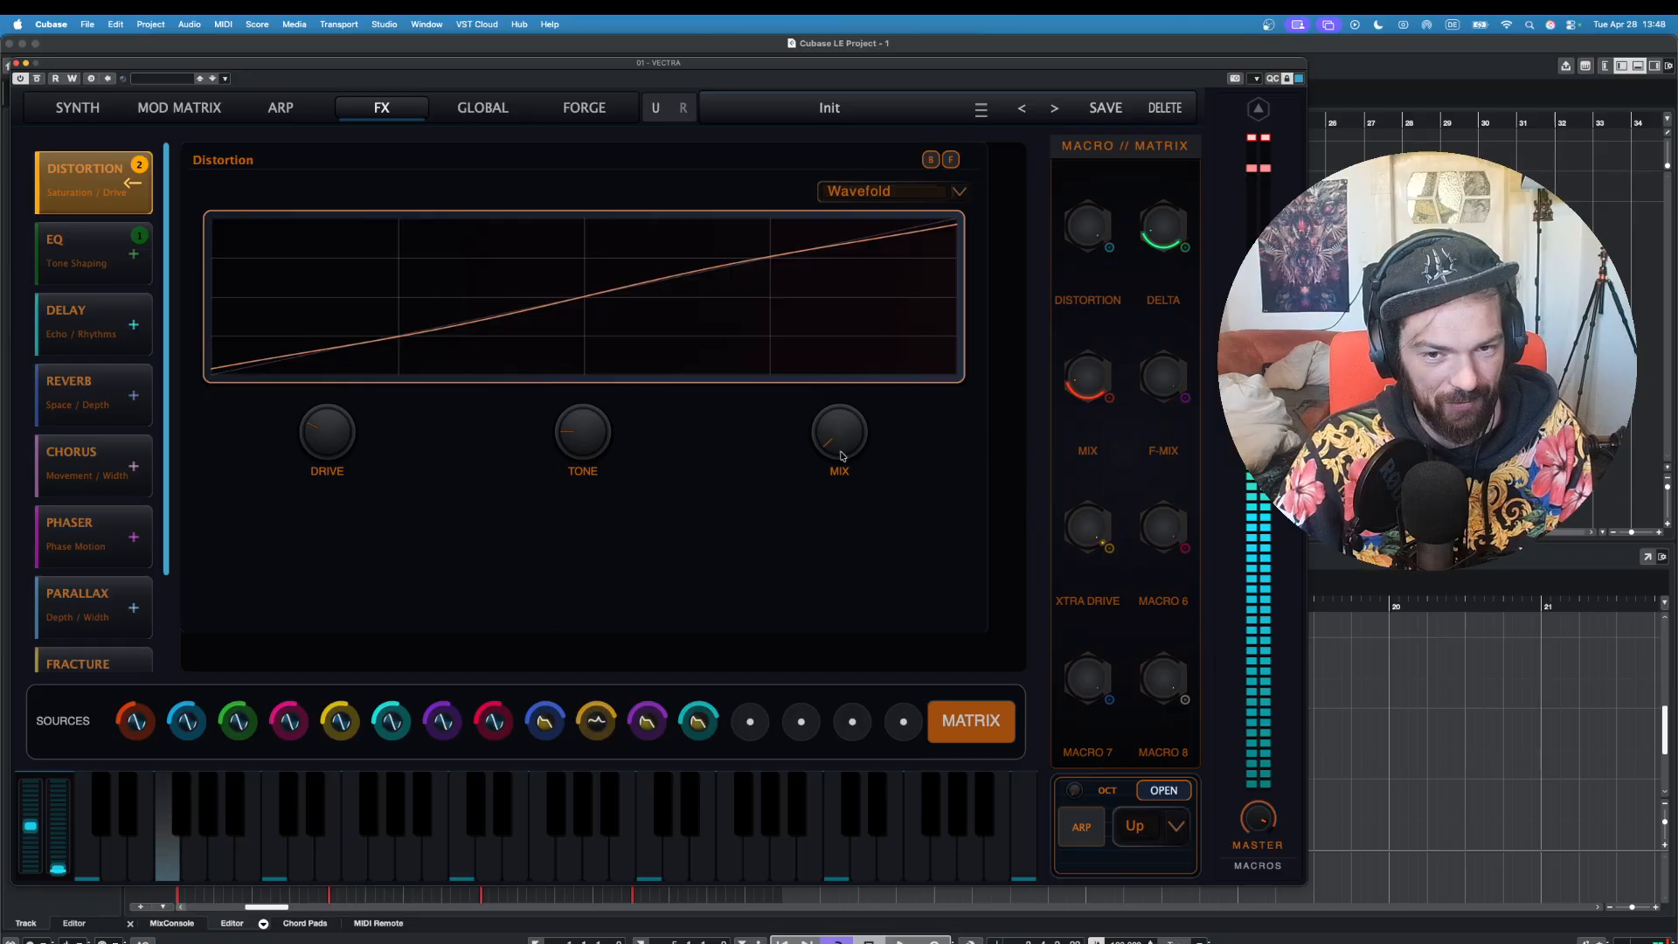
pyautogui.moveTo(855, 437); pyautogui.dragTo(858, 528)
pyautogui.click(181, 800)
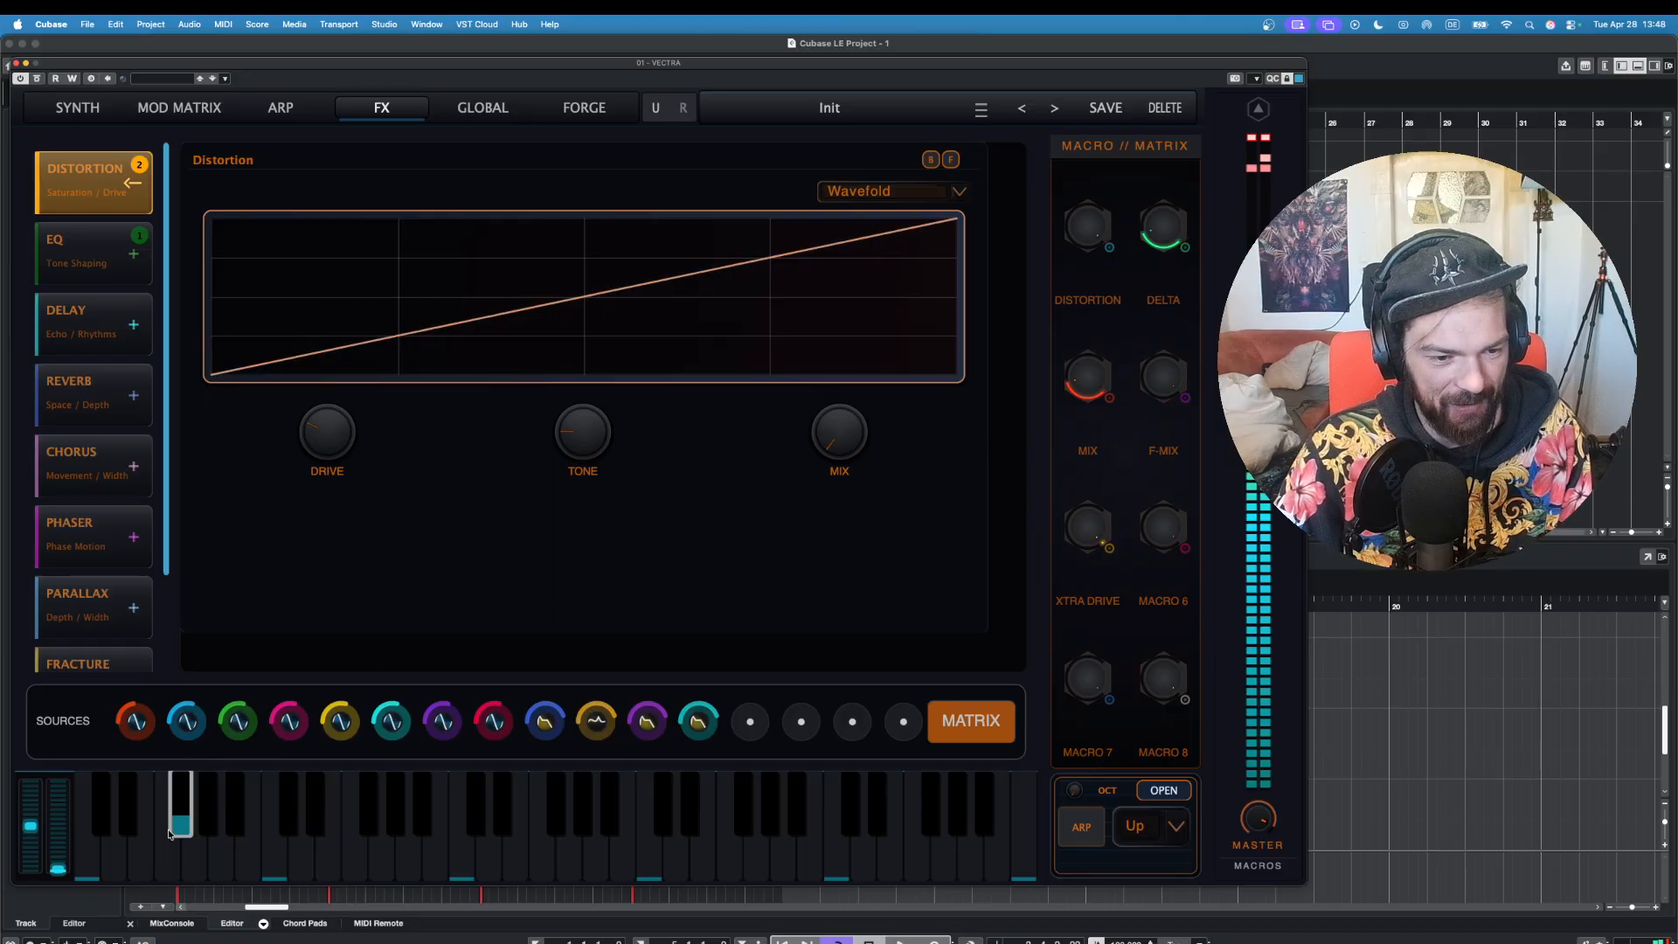
pyautogui.moveTo(834, 441); pyautogui.dragTo(845, 420)
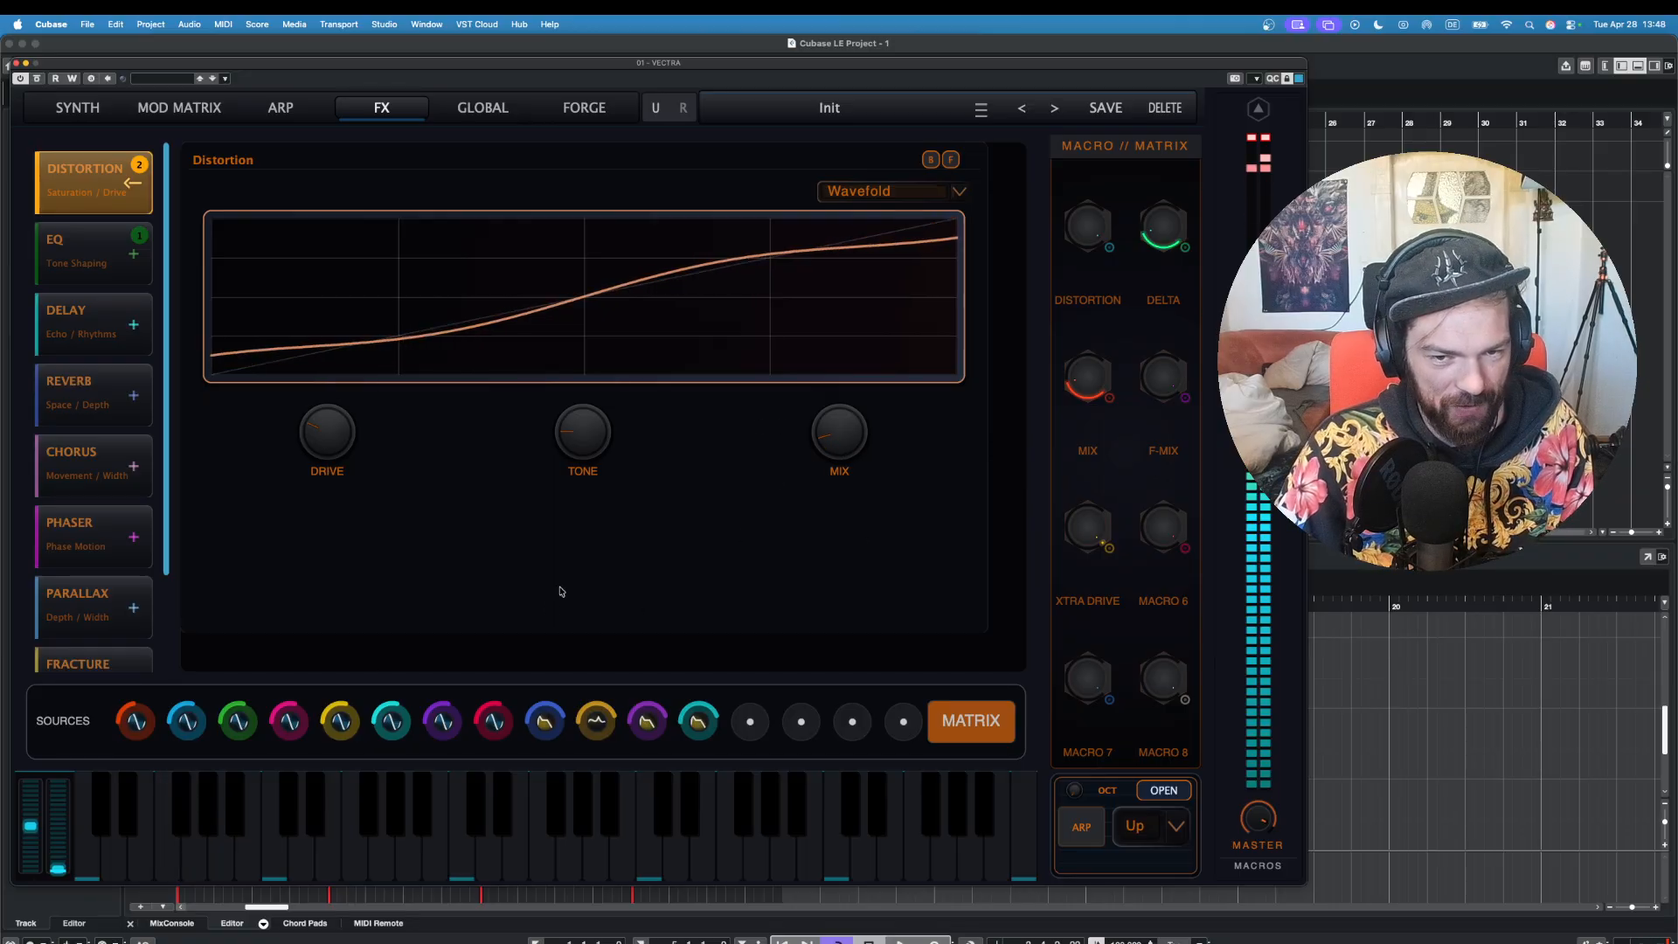
pyautogui.click(183, 867)
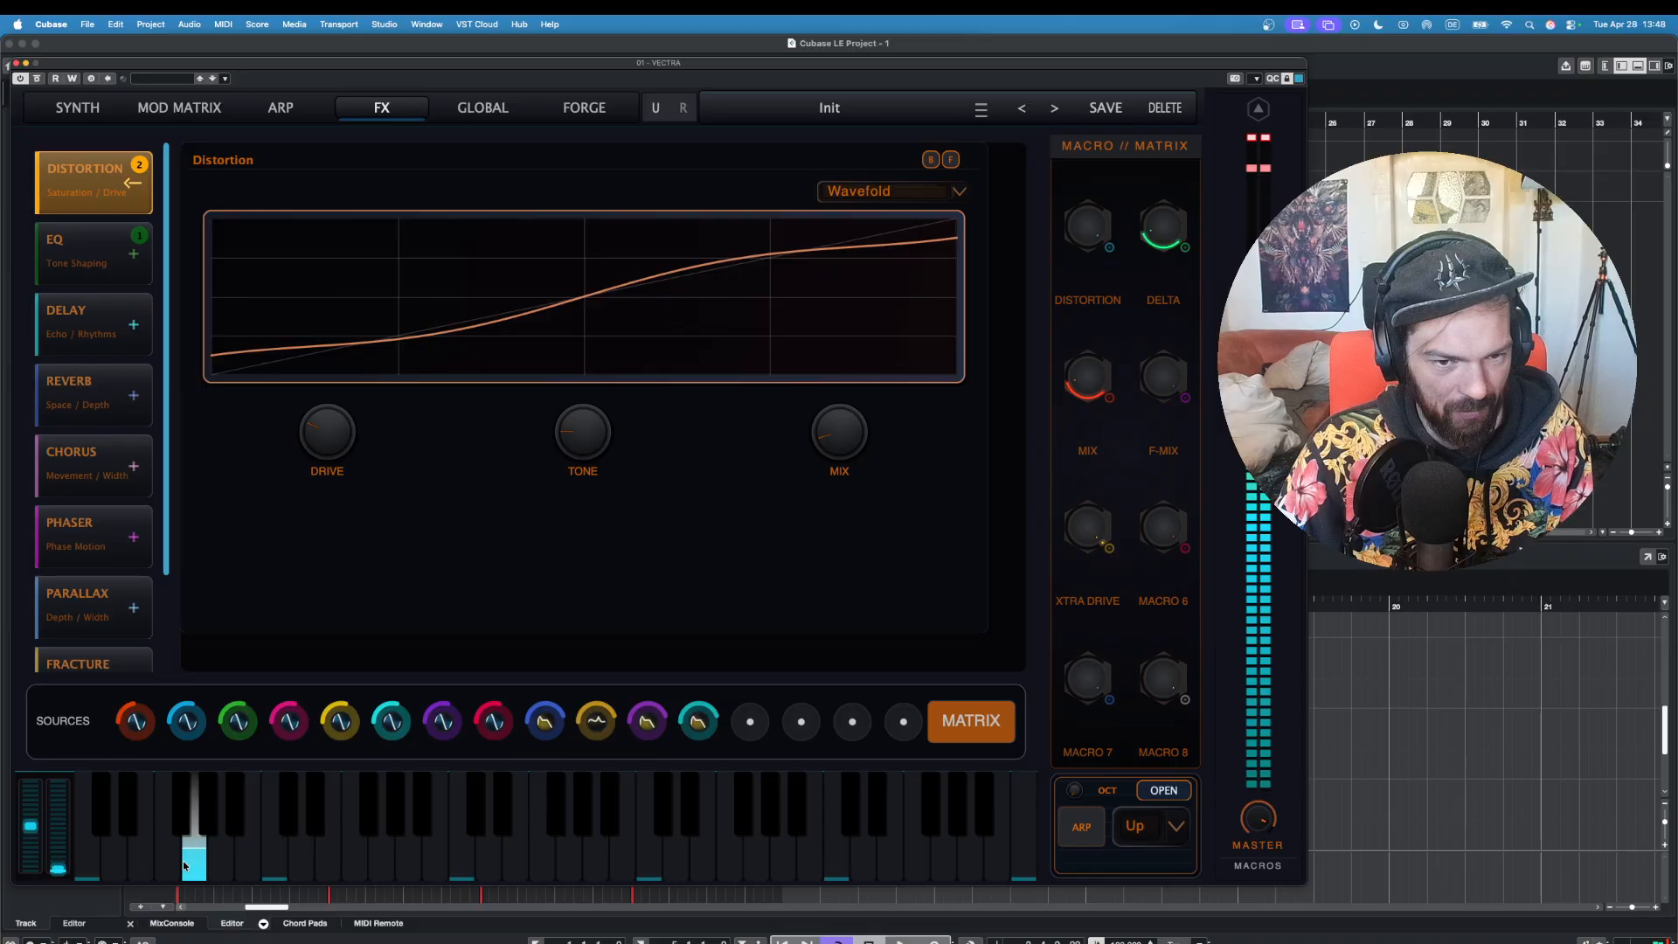
# Step: Reduce the Wavefold drive further and bring its mix down to zero while auditioning low notes
pyautogui.moveTo(320, 444); pyautogui.dragTo(320, 471)
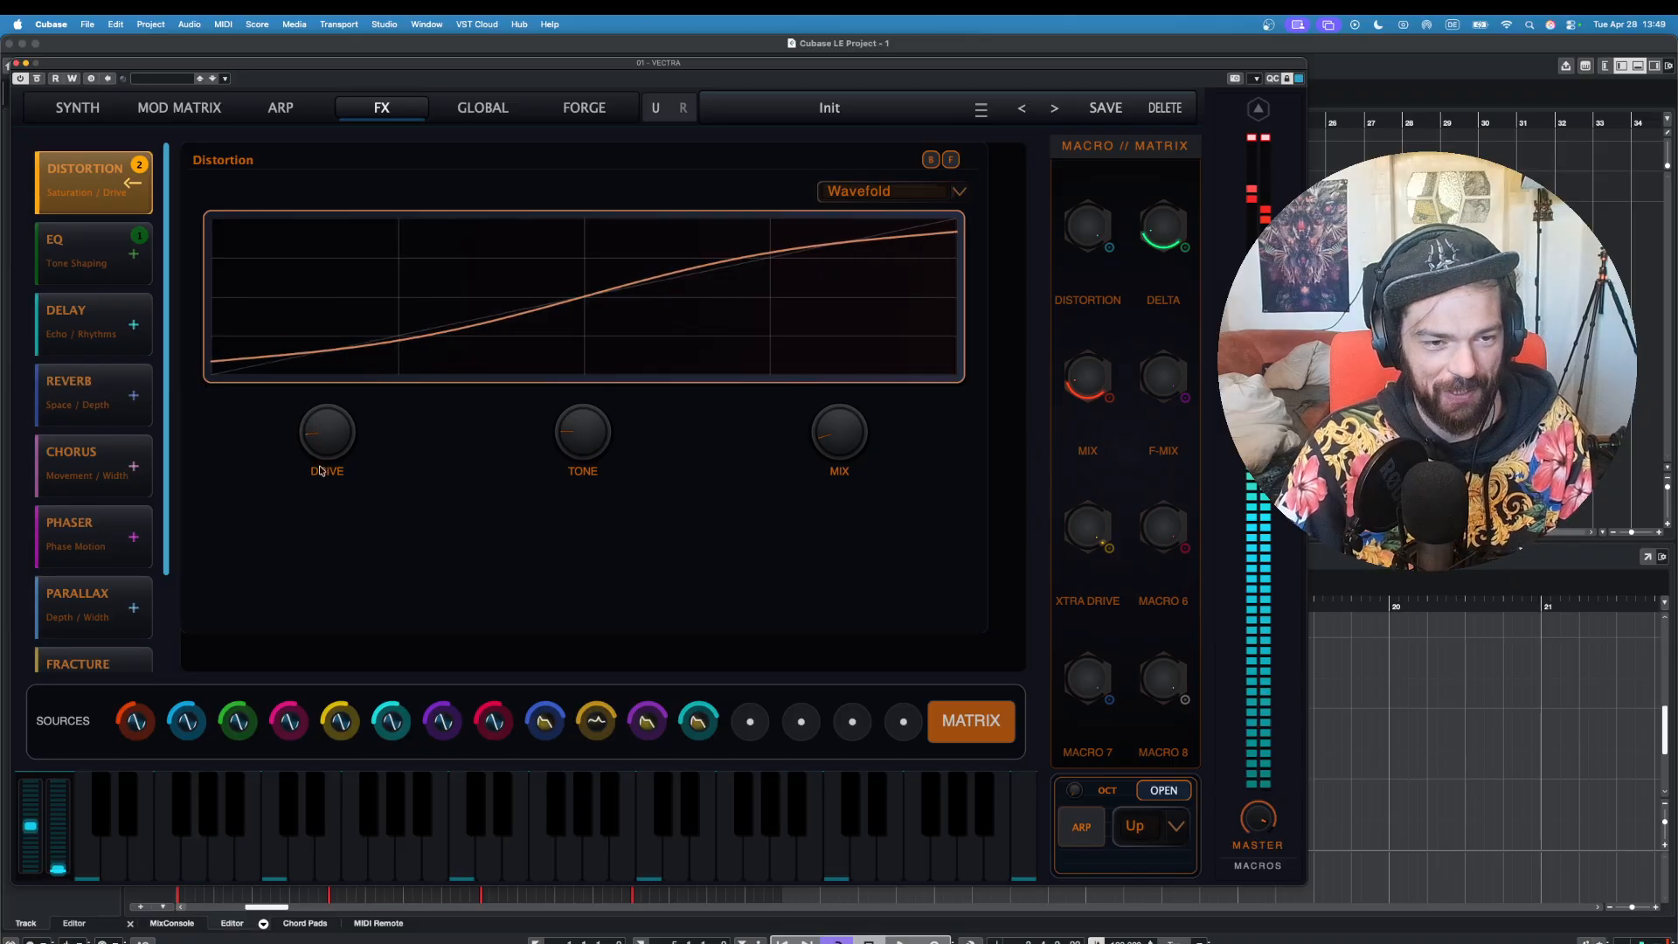
pyautogui.click(173, 853)
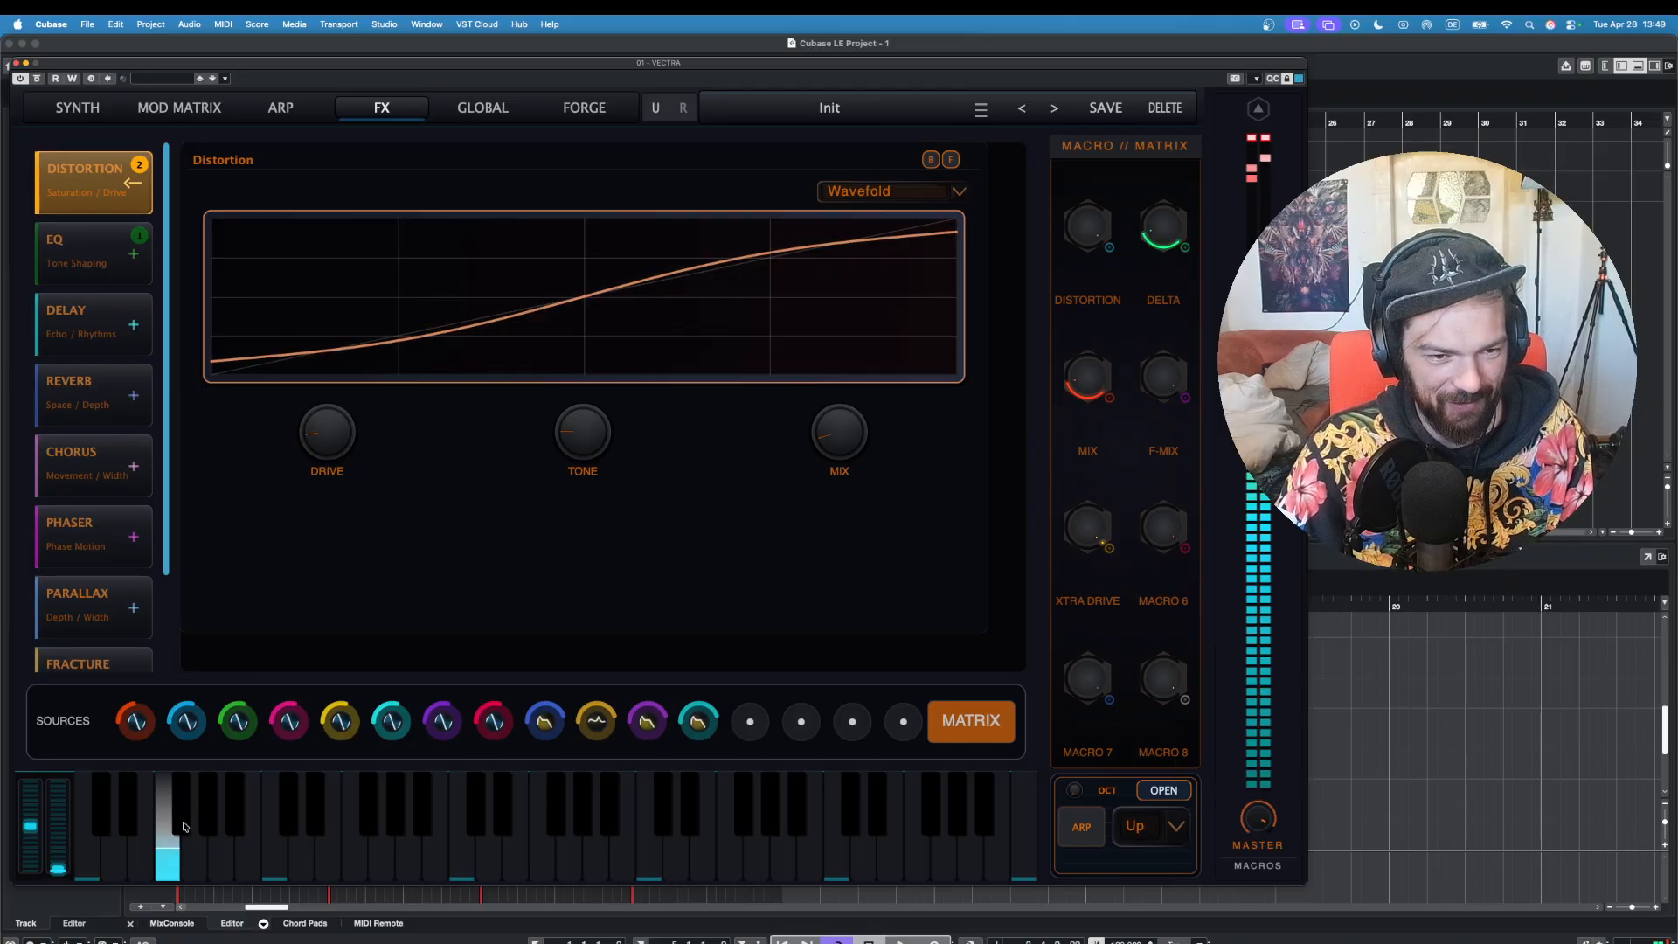
pyautogui.click(166, 858)
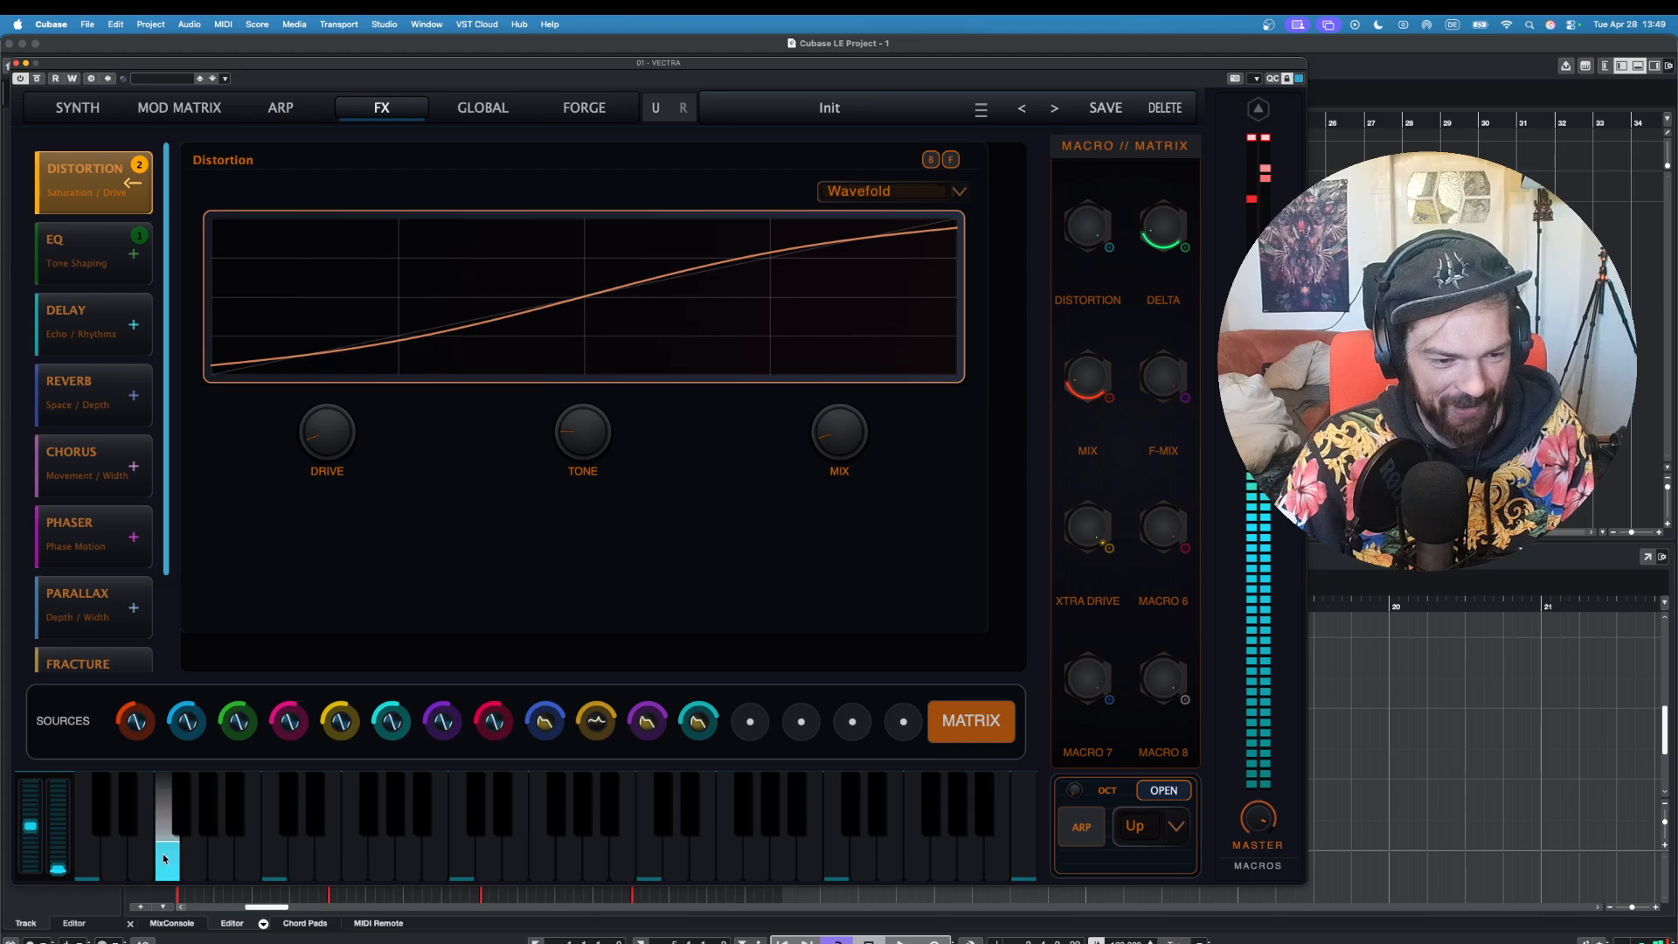
pyautogui.click(163, 859)
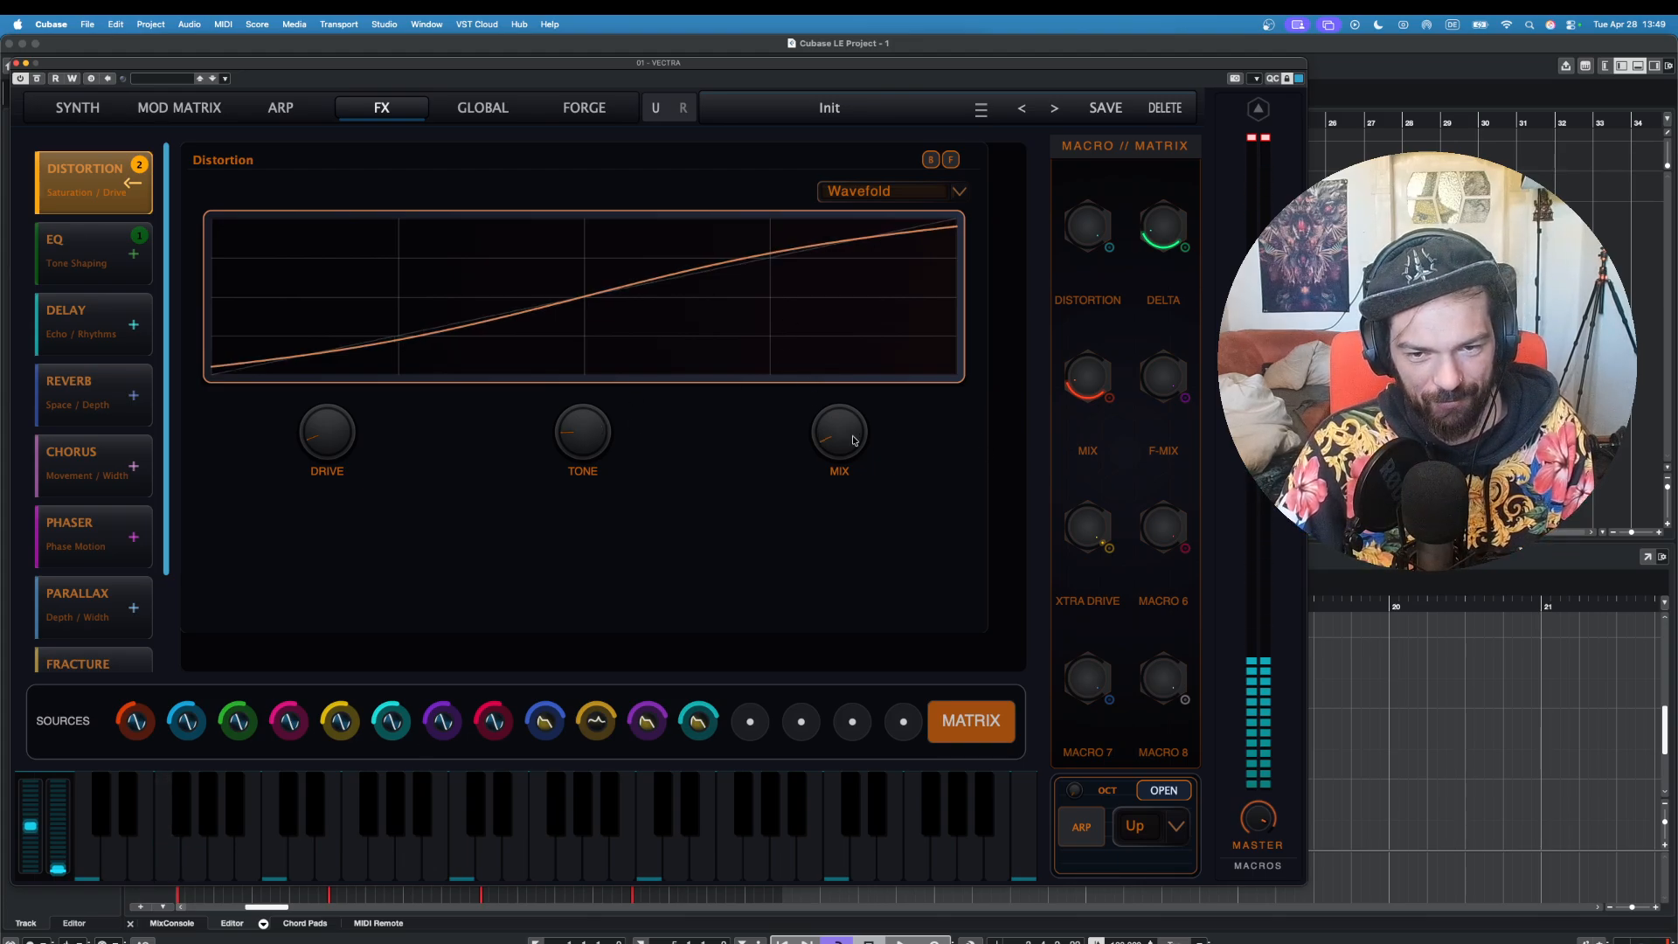
pyautogui.click(199, 843)
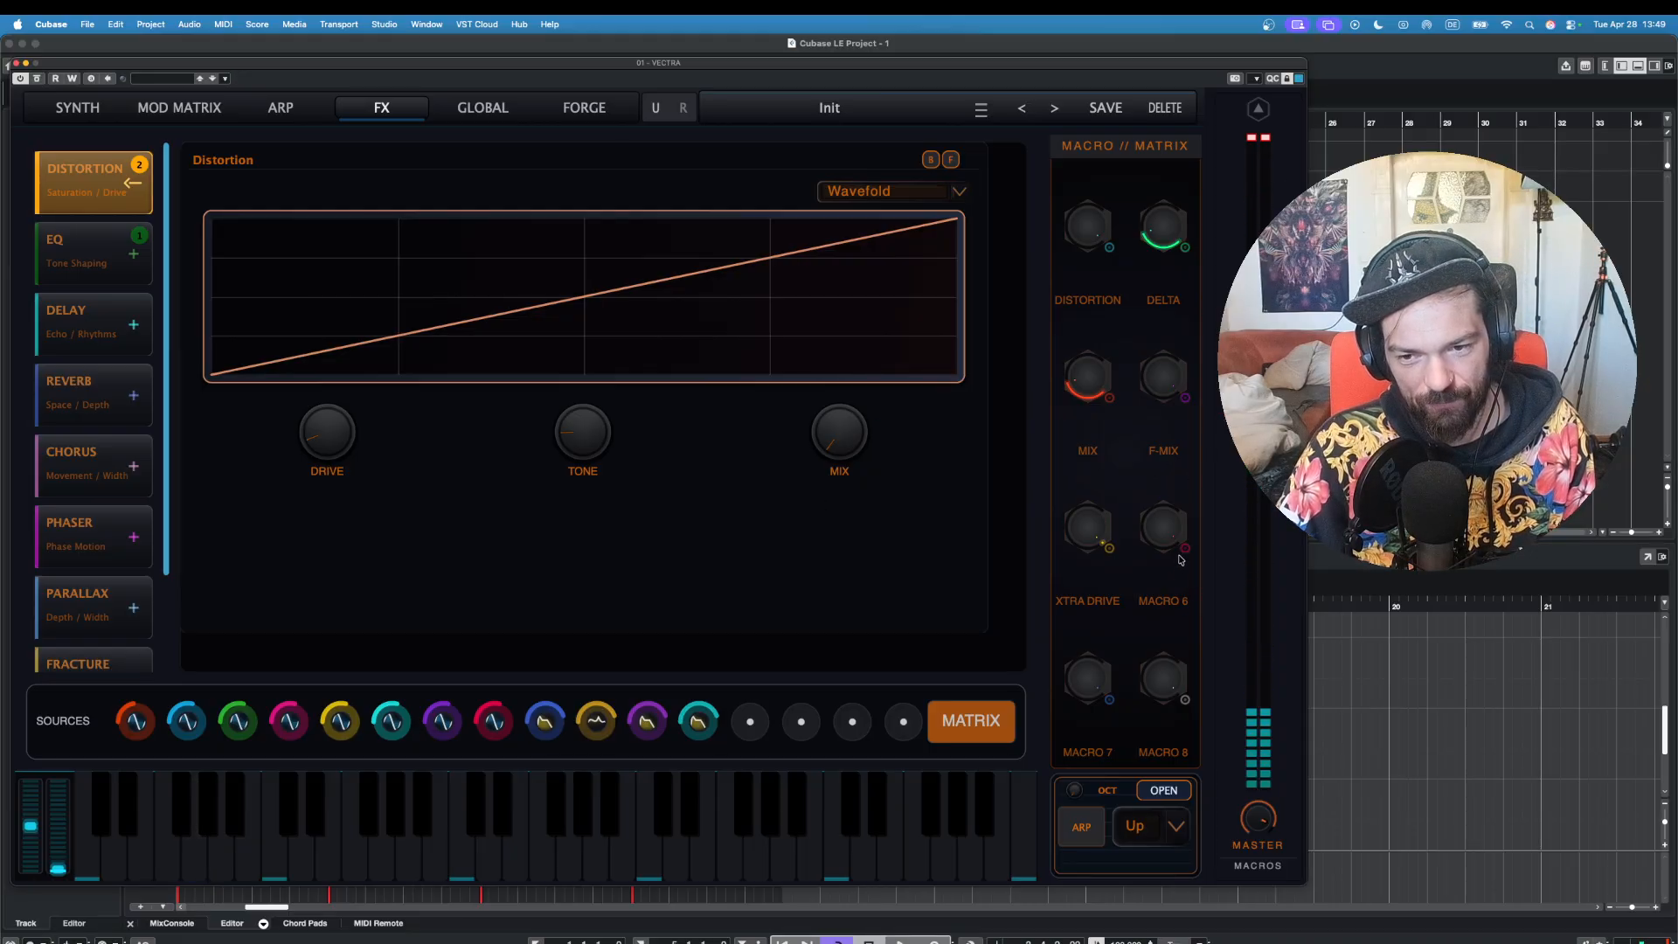
# Step: Assign Macro 6 to the Wavefold mix with a small modulation amount and test the macro with low notes
pyautogui.moveTo(836, 462); pyautogui.dragTo(835, 334)
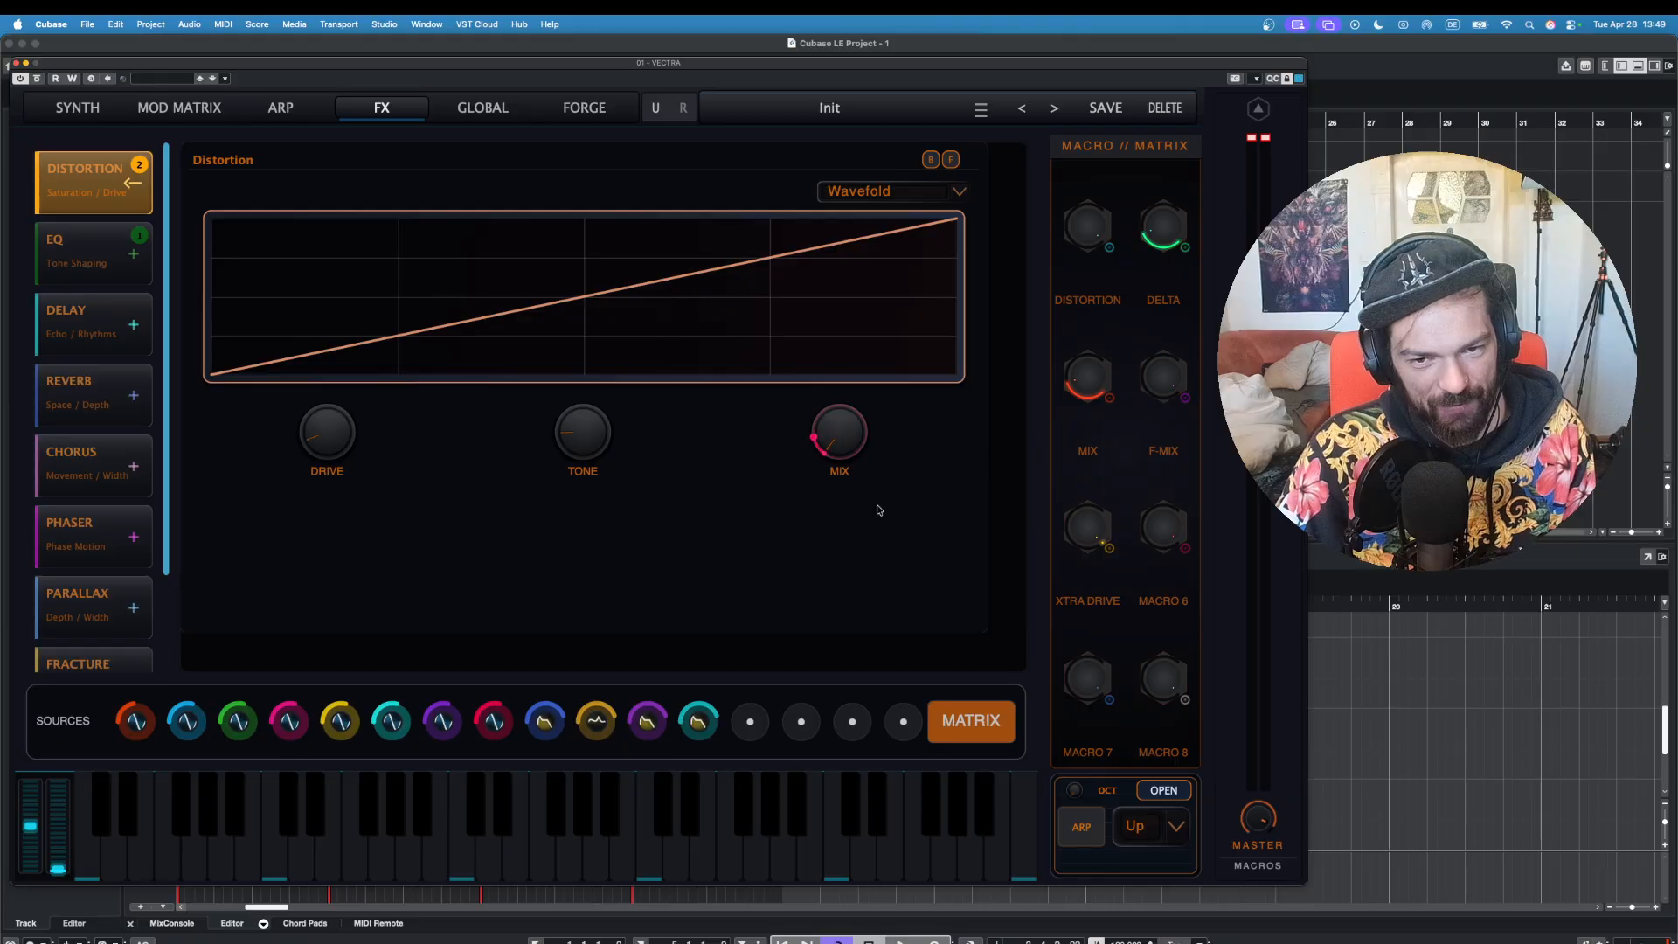
pyautogui.click(223, 852)
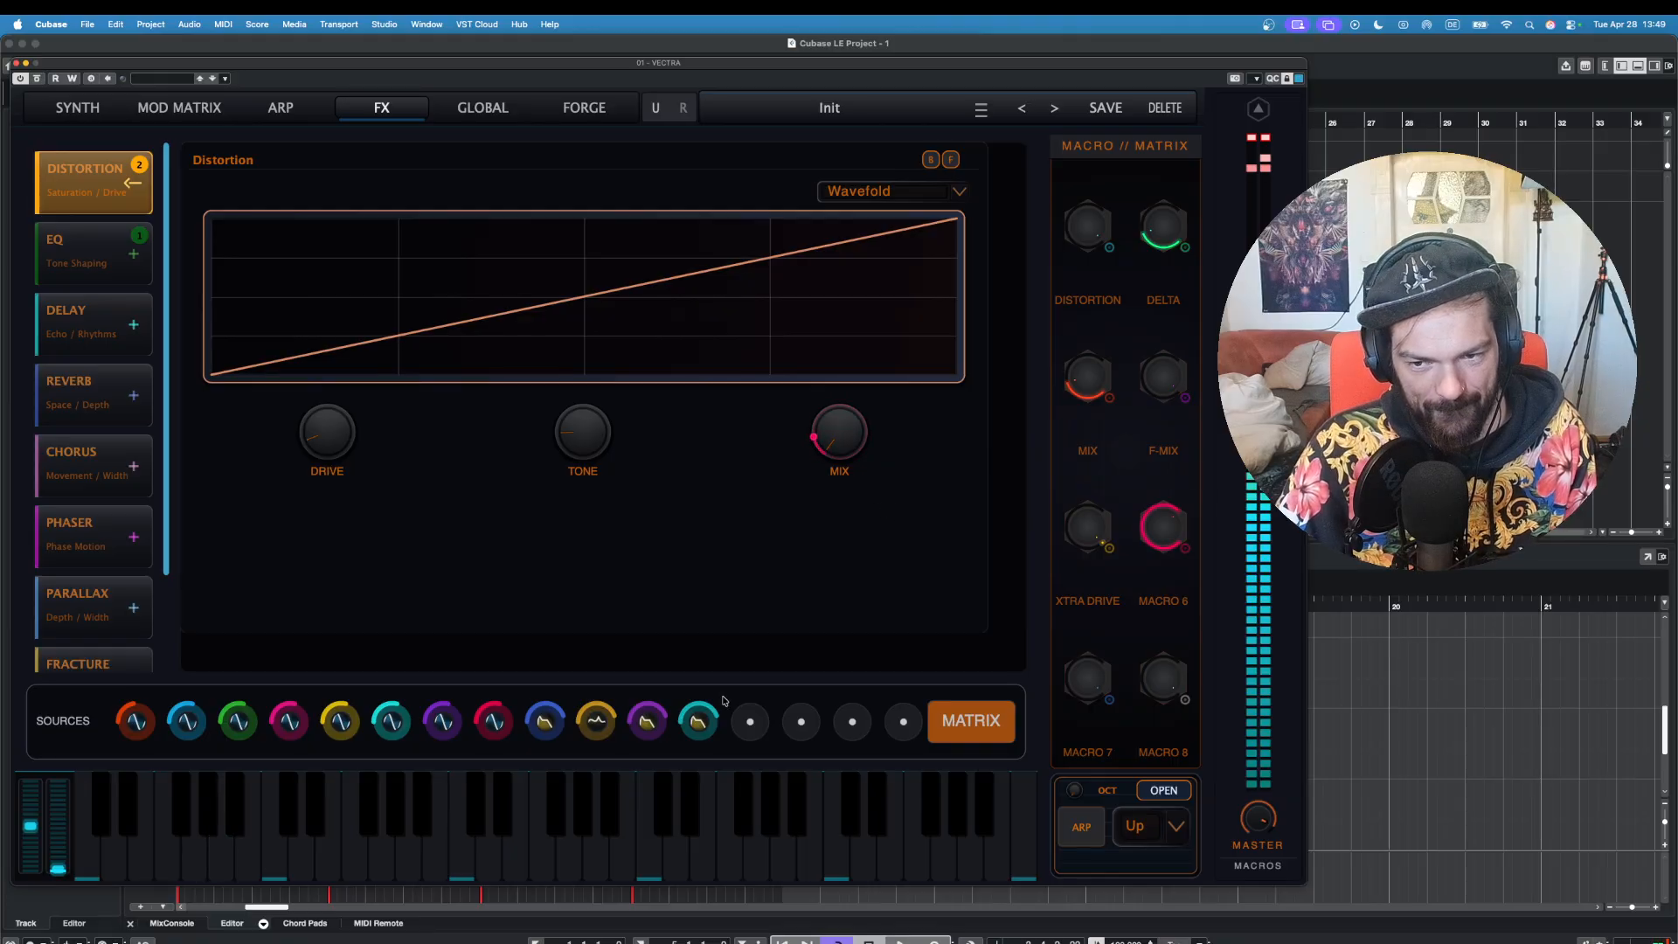
pyautogui.click(167, 868)
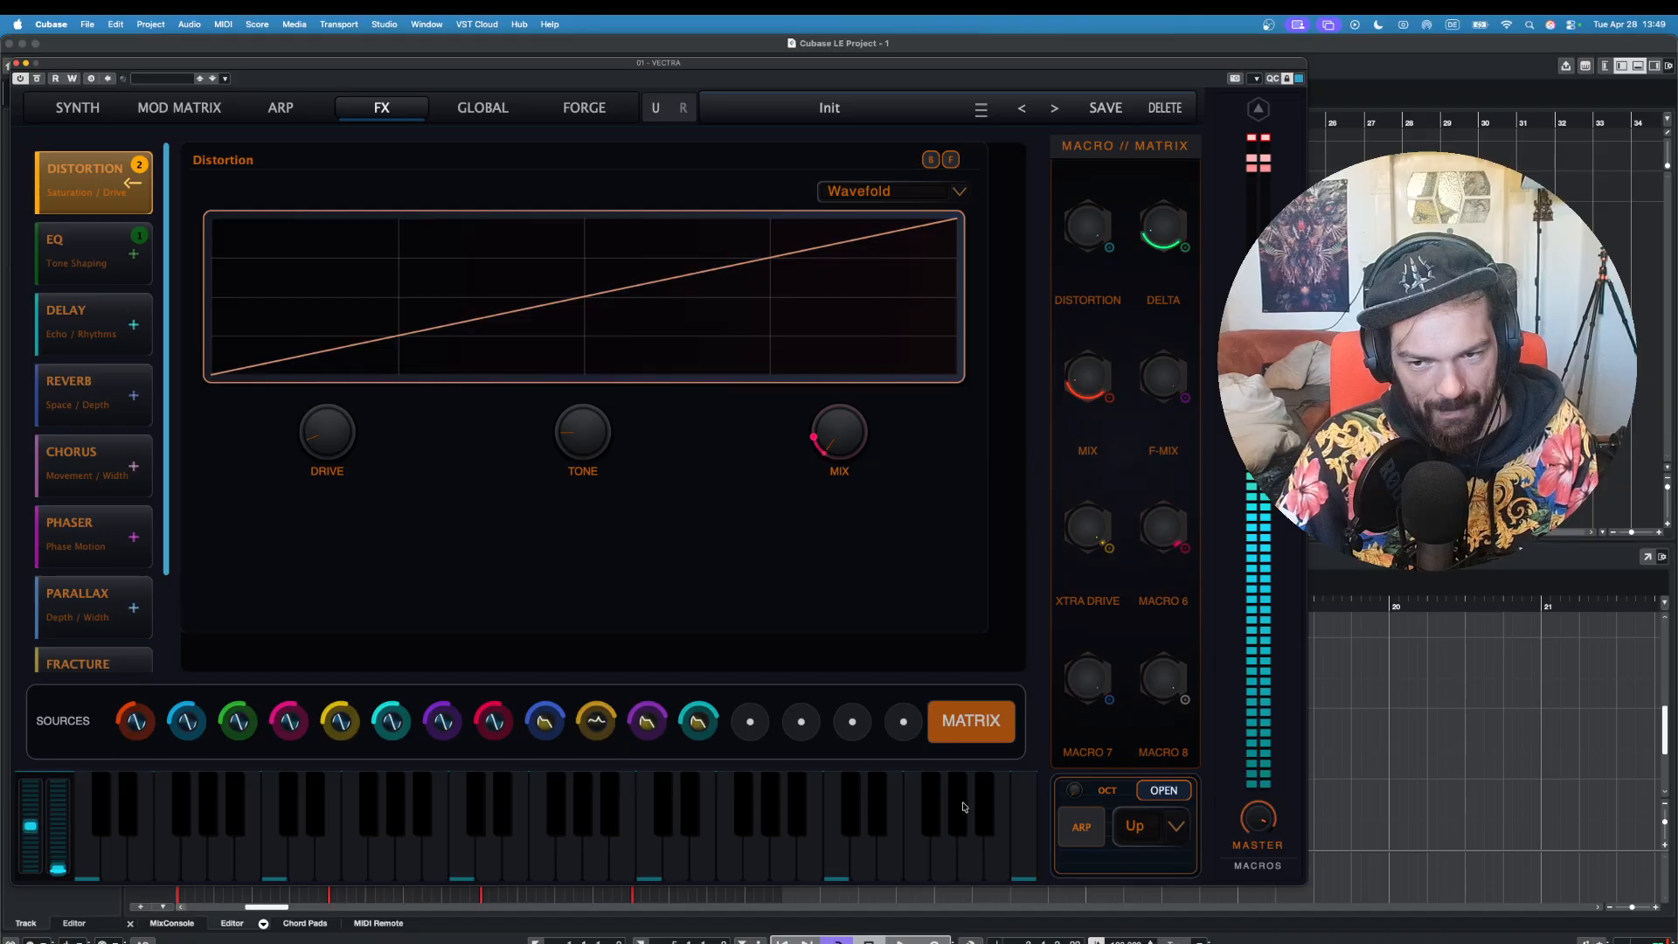
pyautogui.click(229, 864)
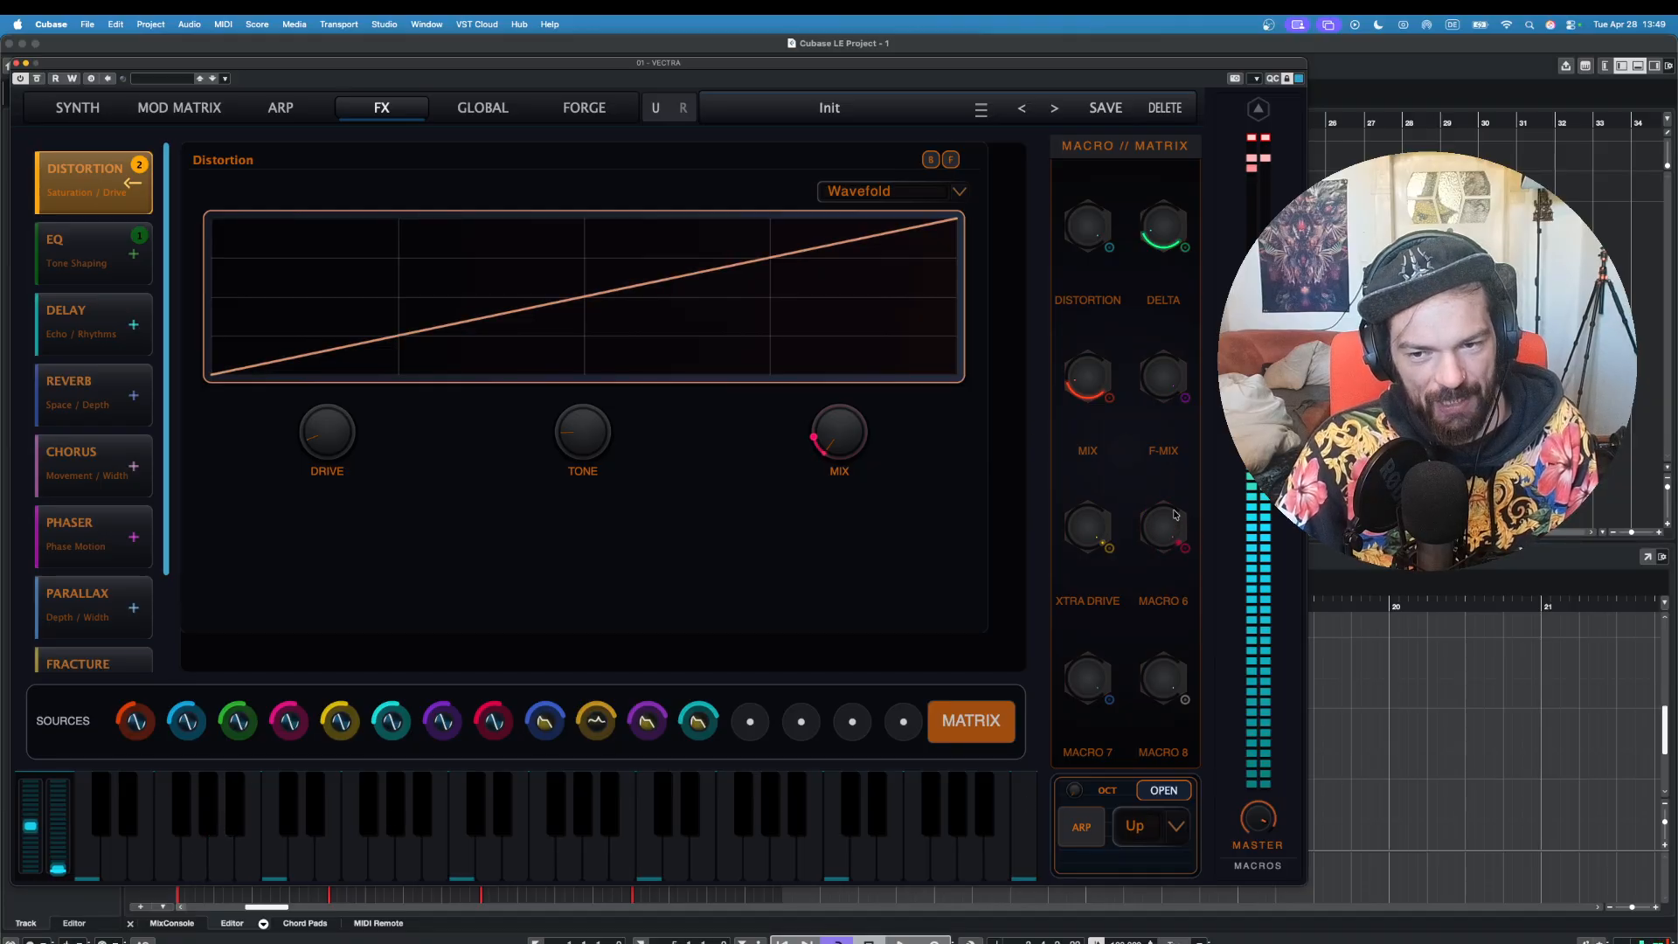
# Step: Assign Macro 6 to both oscillator volumes with negative modulation amounts and test the macro with low notes
pyautogui.click(67, 106)
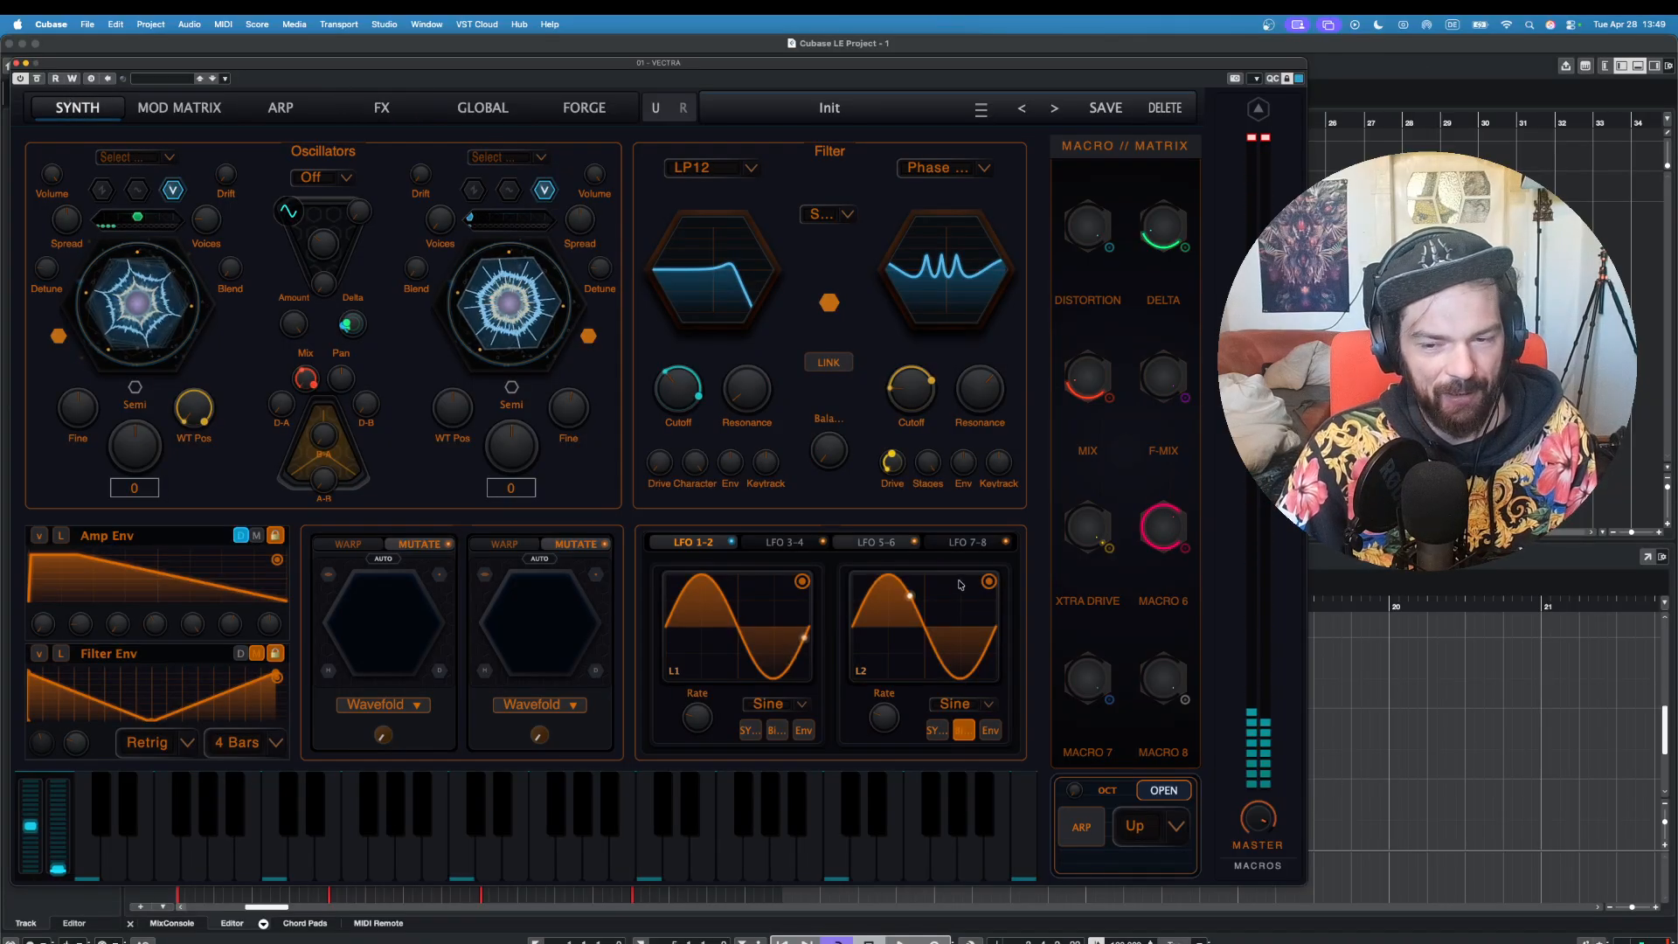
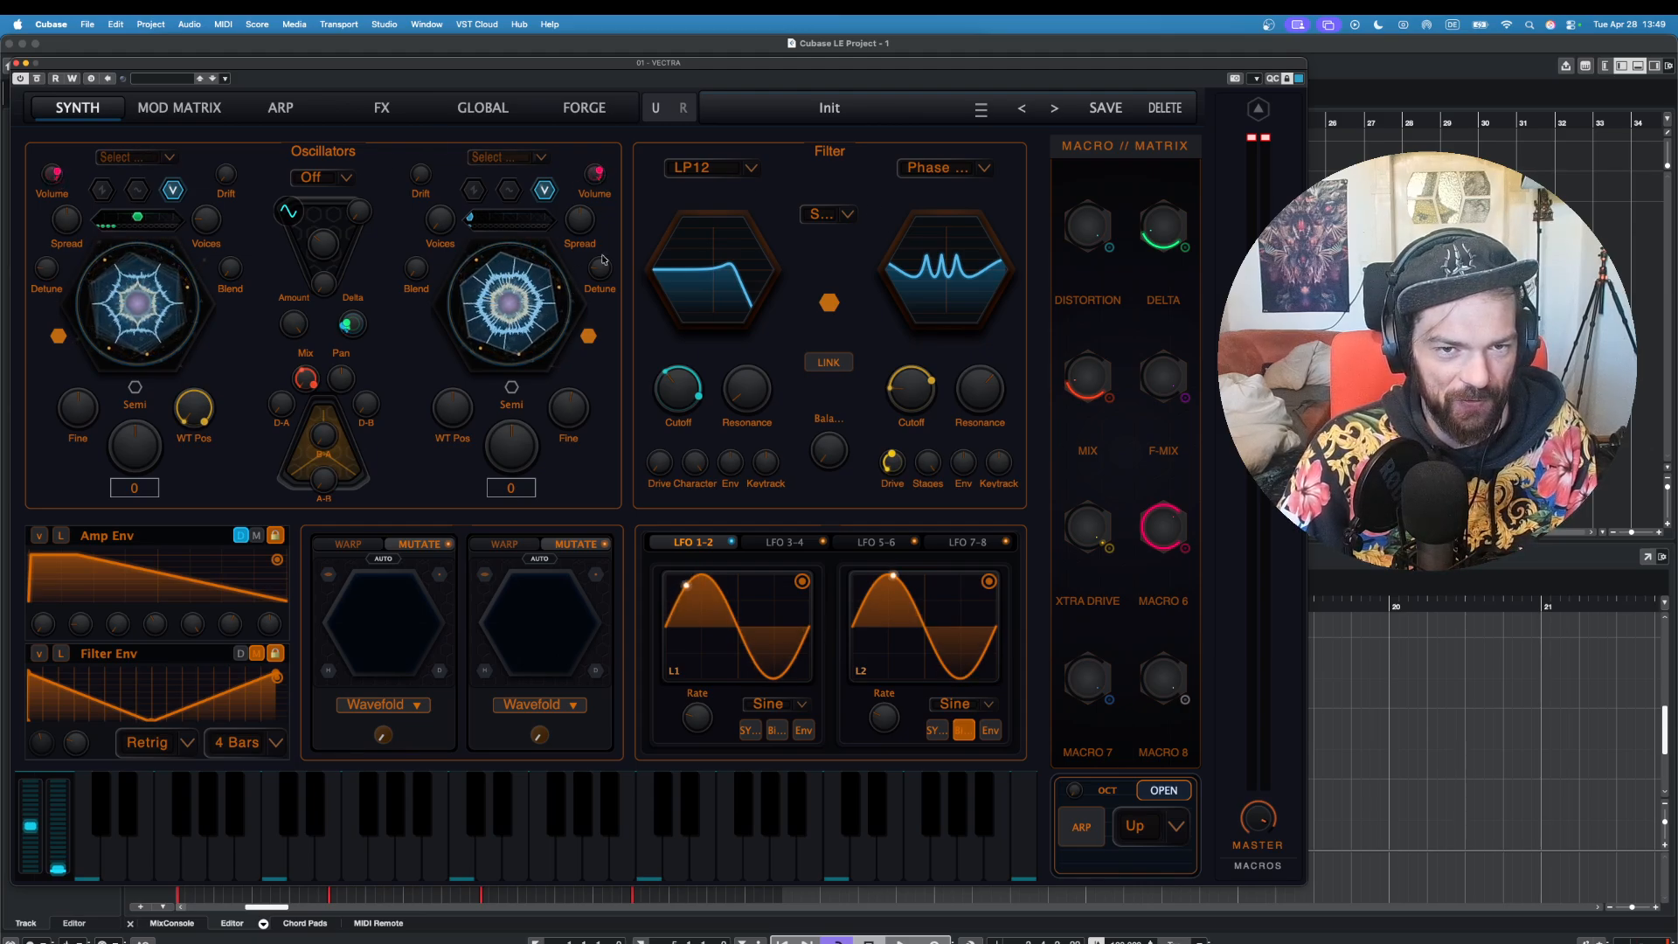
pyautogui.click(194, 875)
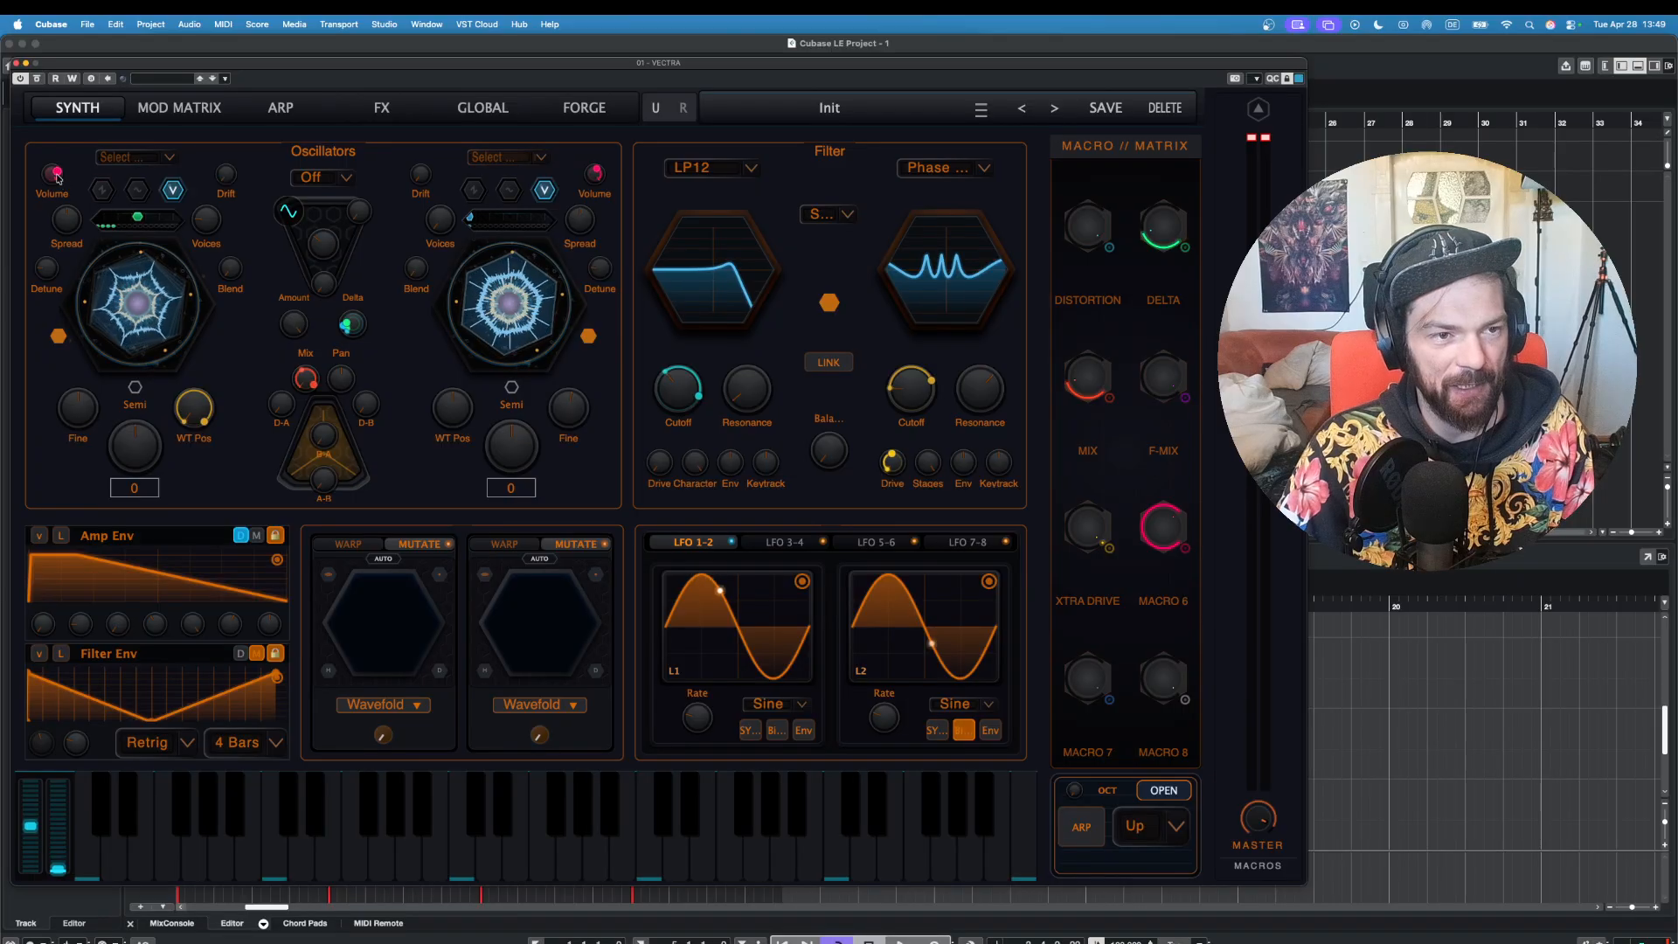
pyautogui.click(155, 873)
pyautogui.click(168, 862)
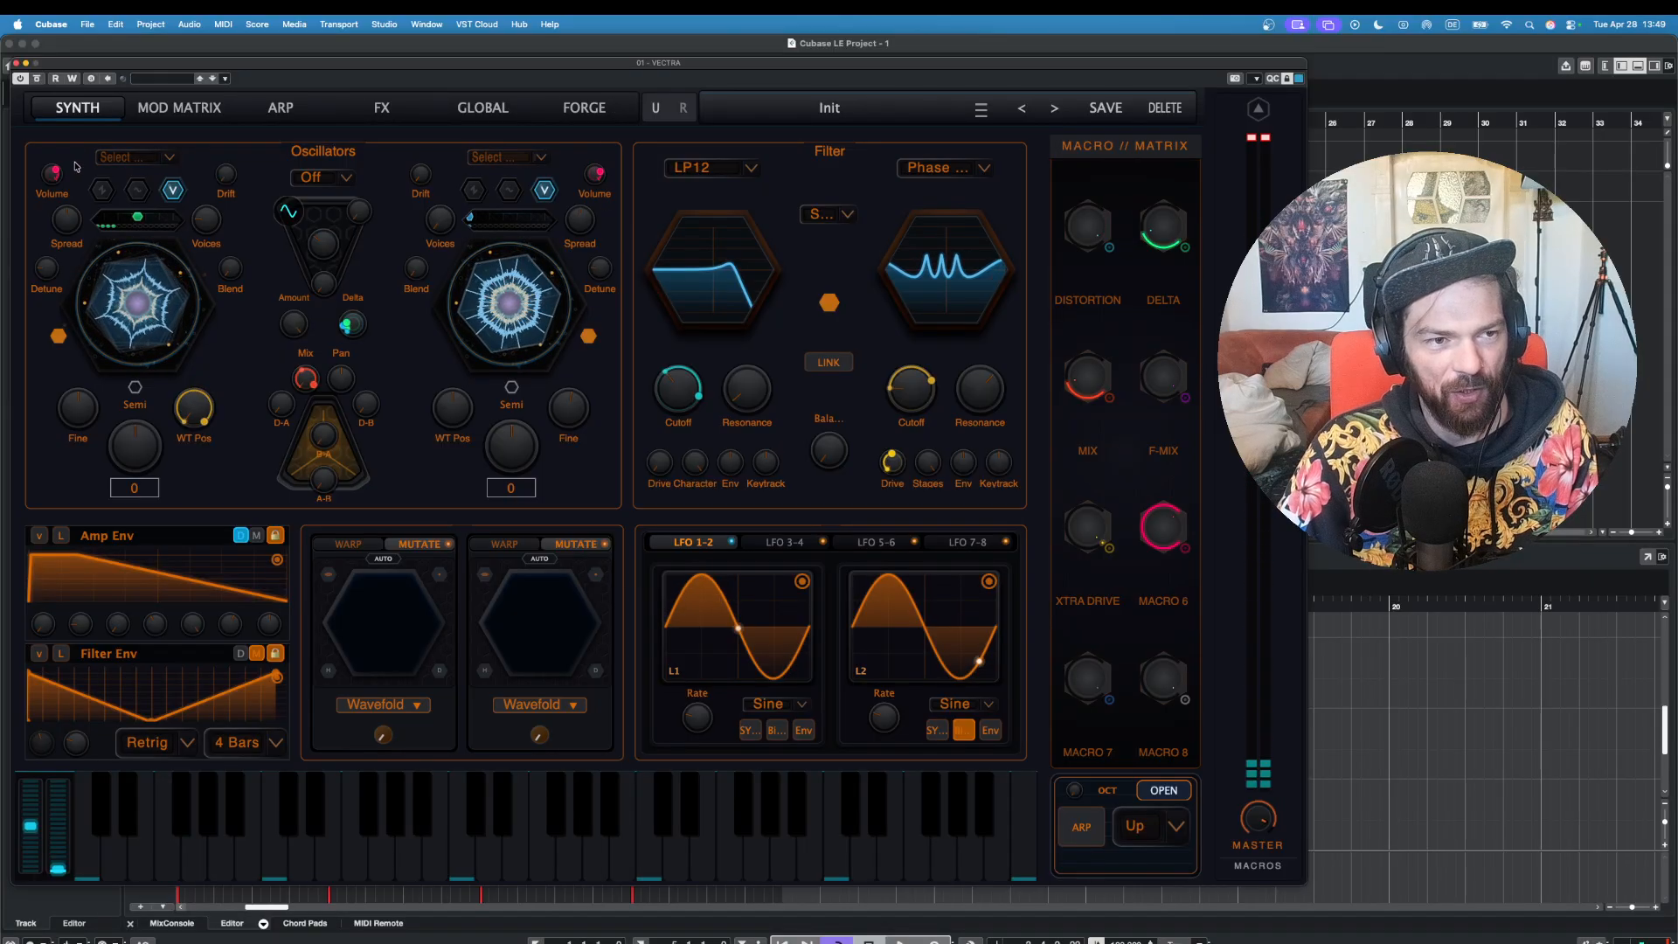
pyautogui.click(198, 853)
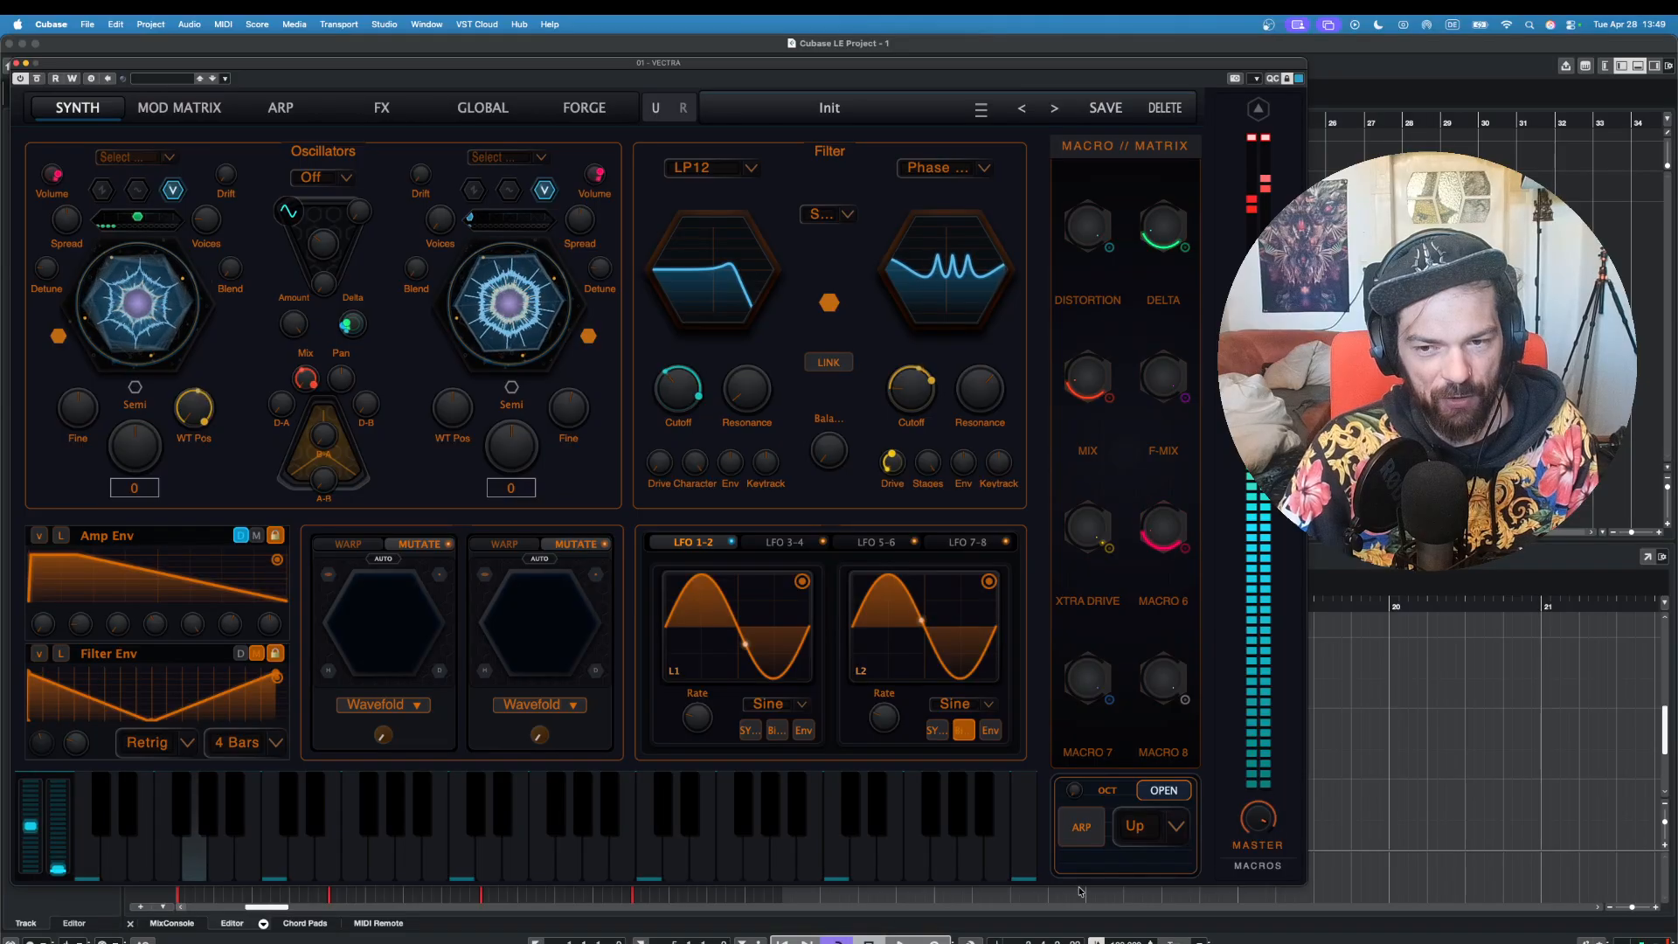
# Step: Assign Macro 6 to the EQ's high gain with a small negative amount and fine-tune its Wavefold mix modulation while auditioning low notes
pyautogui.click(382, 106)
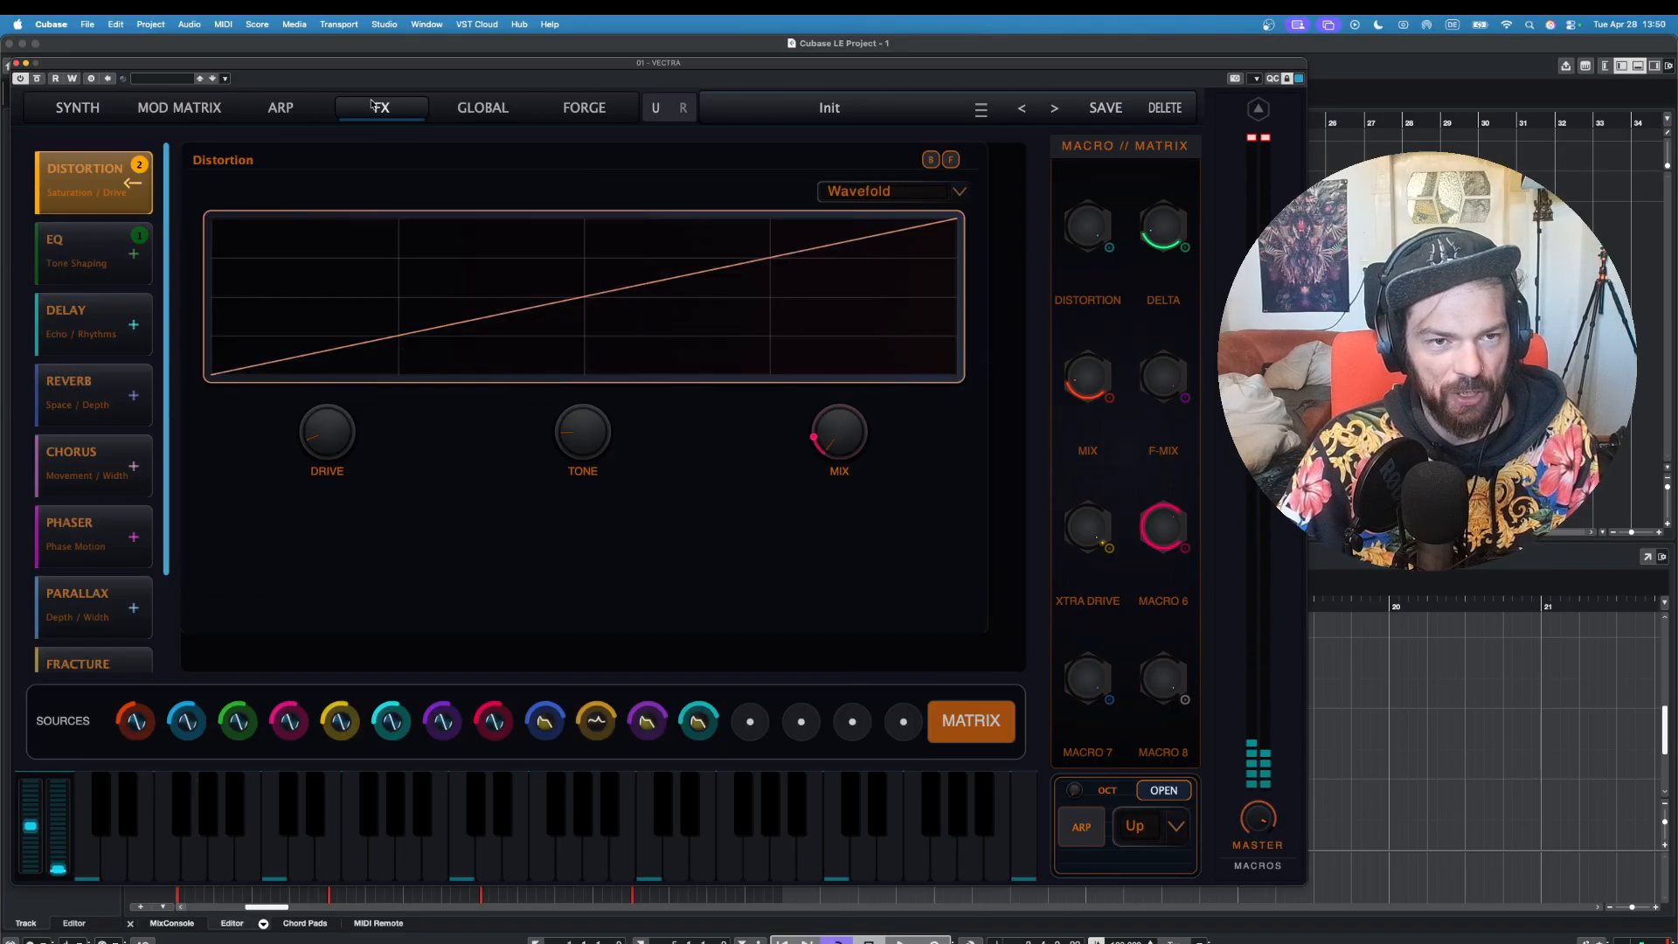
pyautogui.click(950, 160)
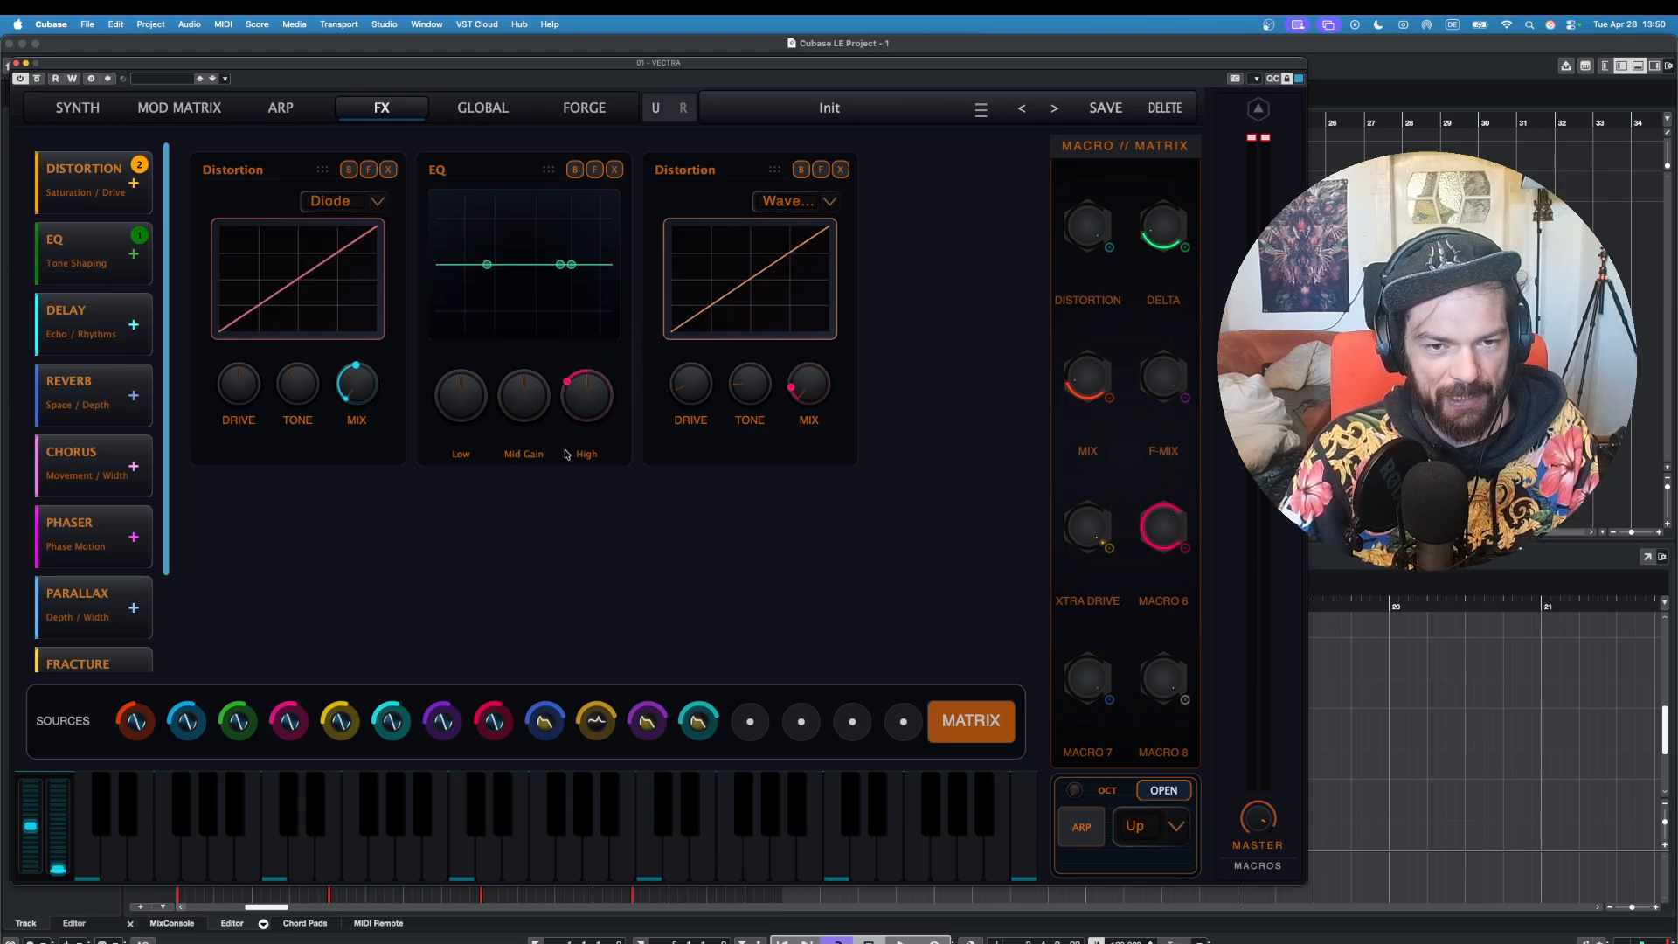
pyautogui.click(220, 848)
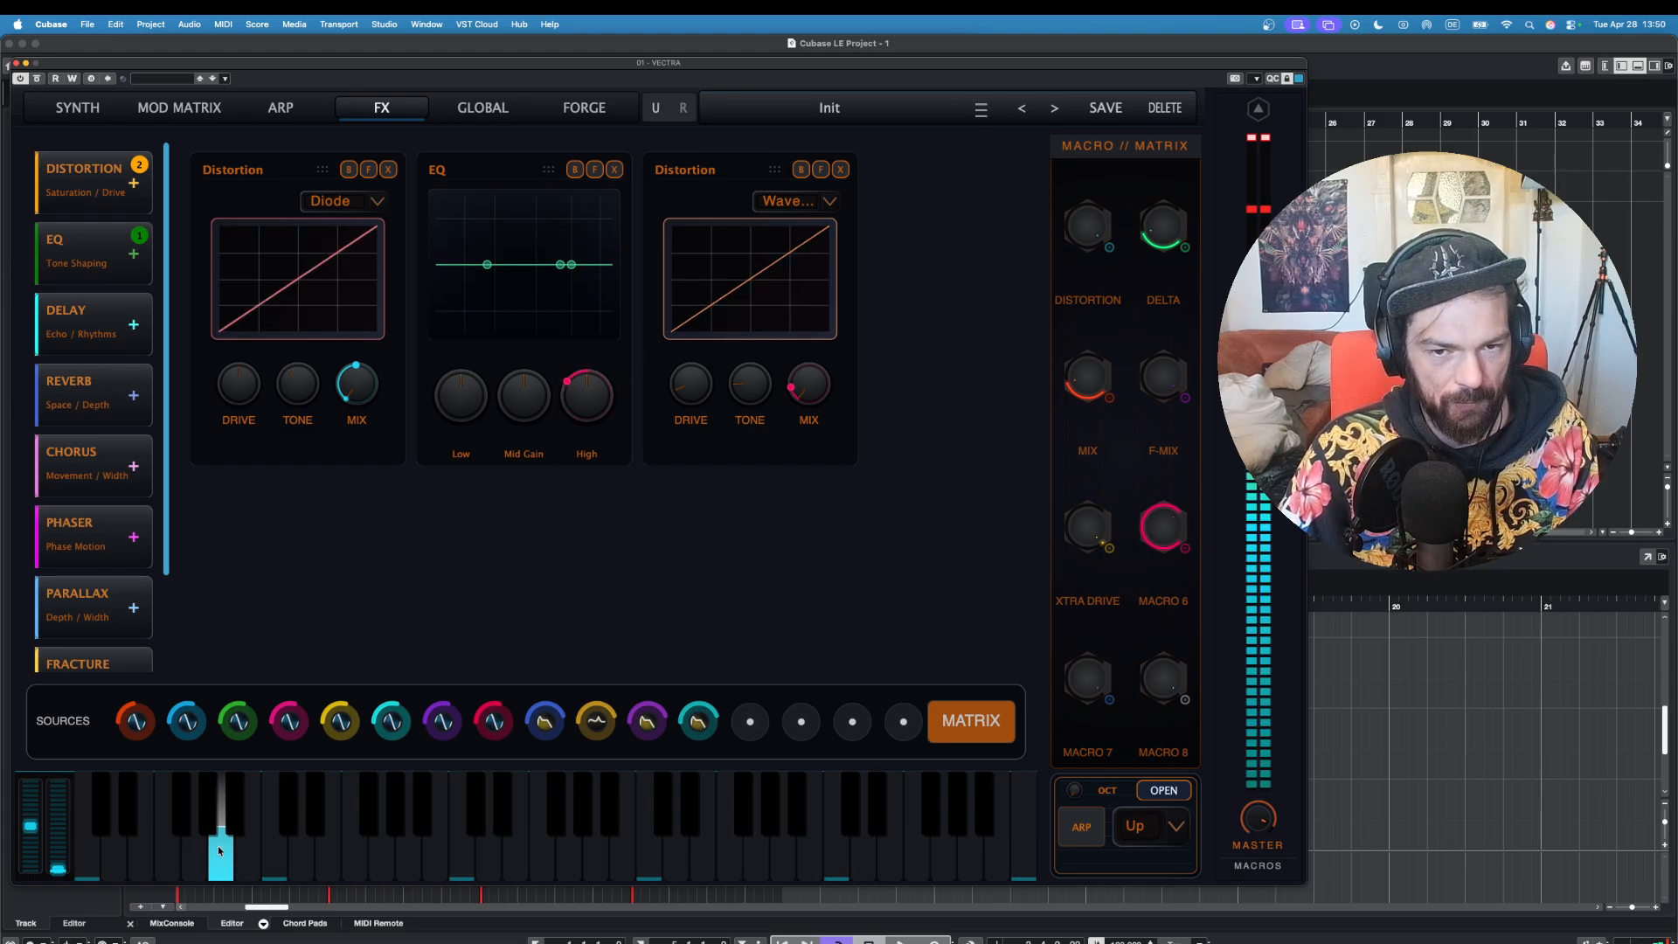
pyautogui.click(182, 841)
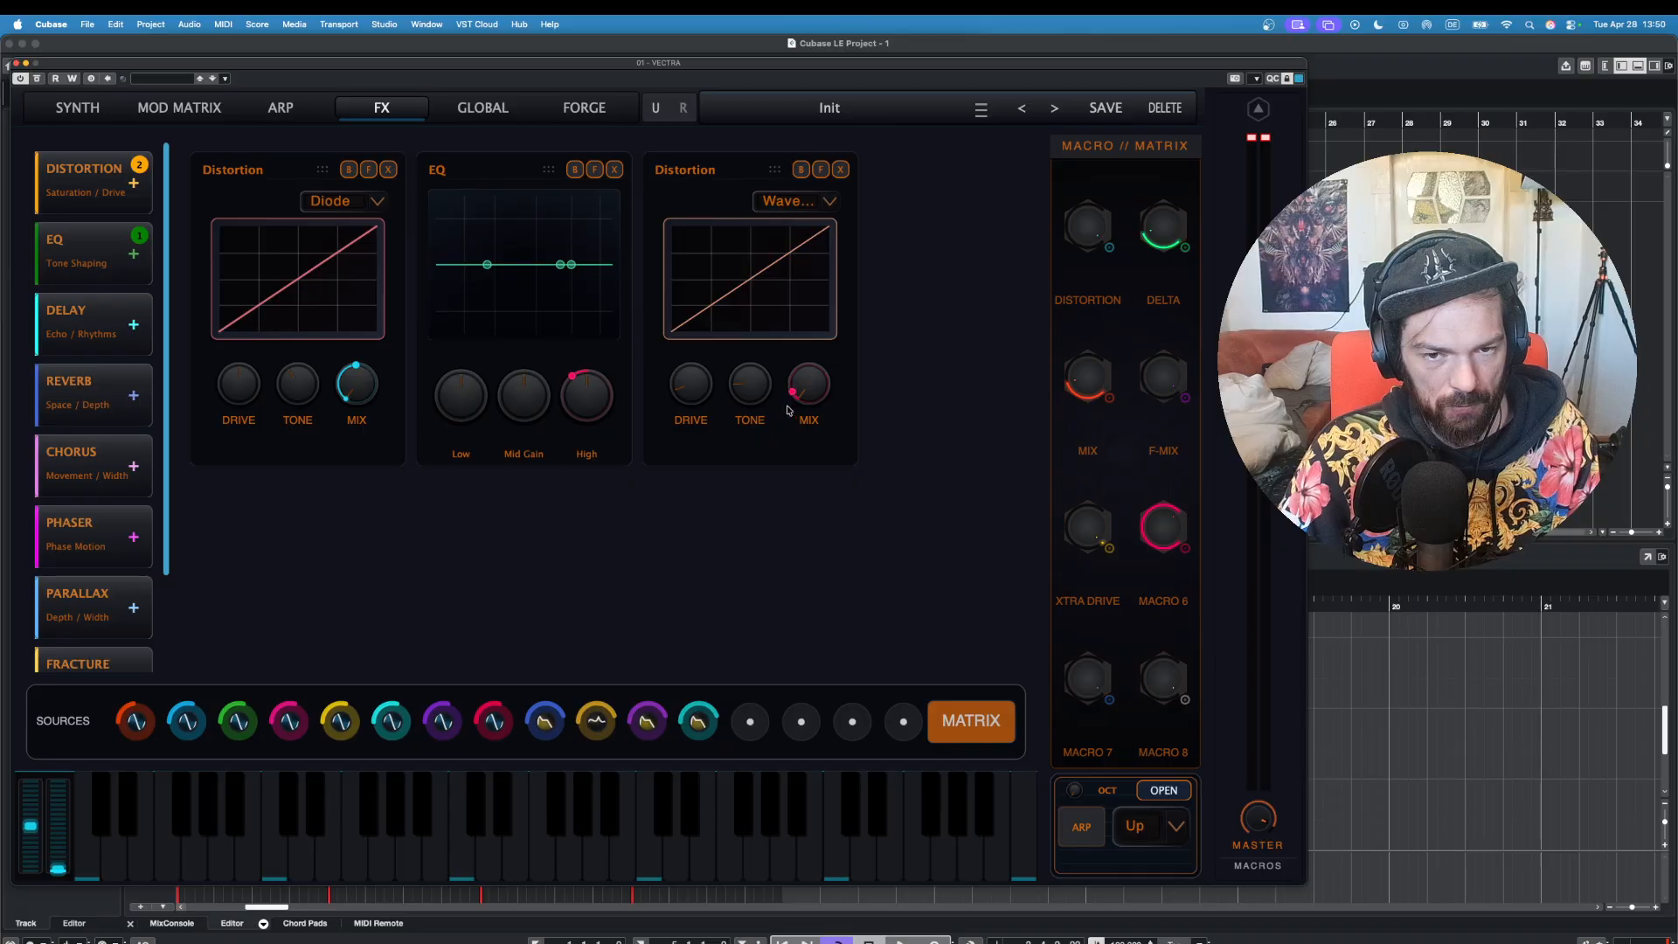
pyautogui.click(160, 865)
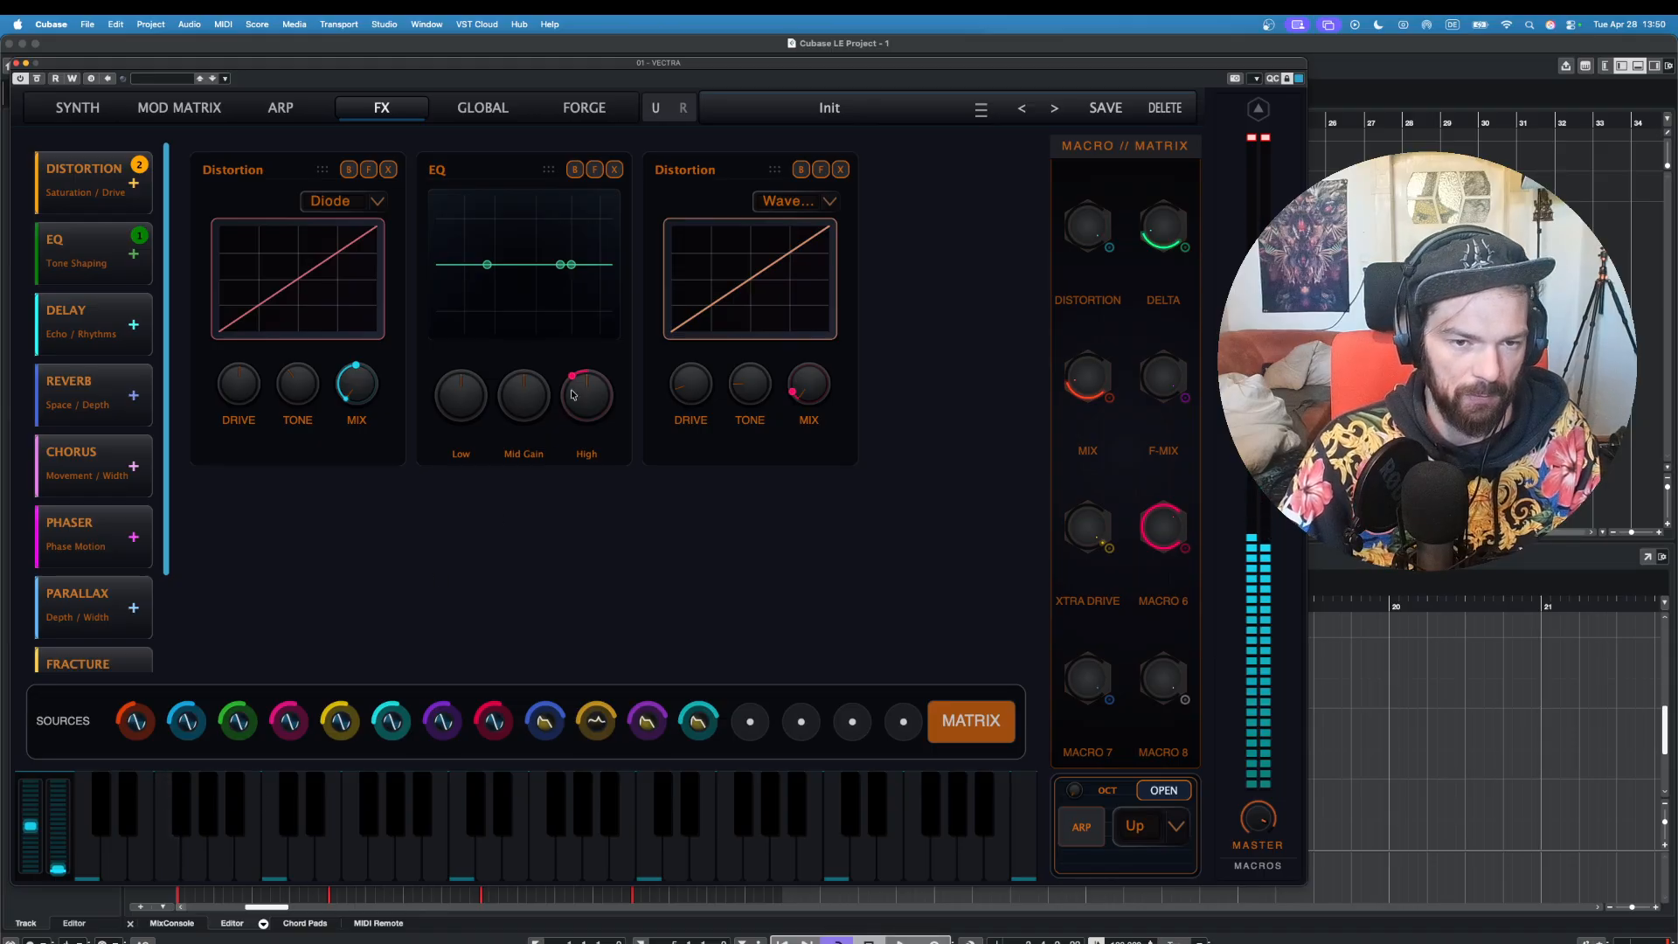
# Step: Turn the Mix macro down to zero and audition the patch with low notes
pyautogui.click(74, 122)
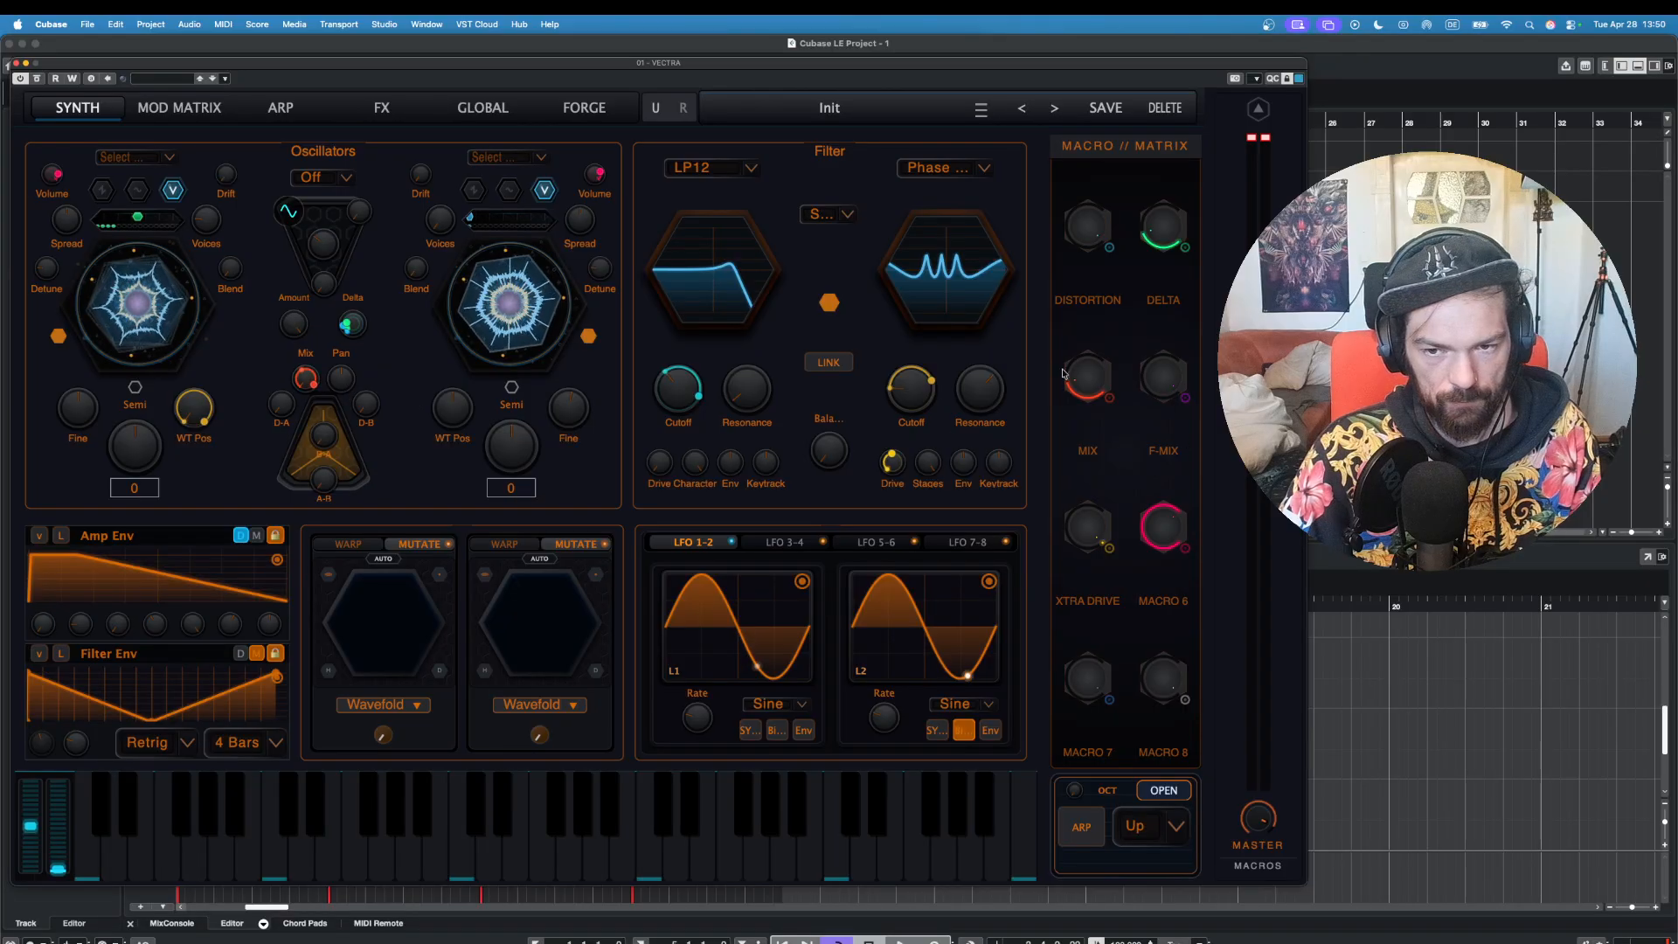
pyautogui.click(178, 839)
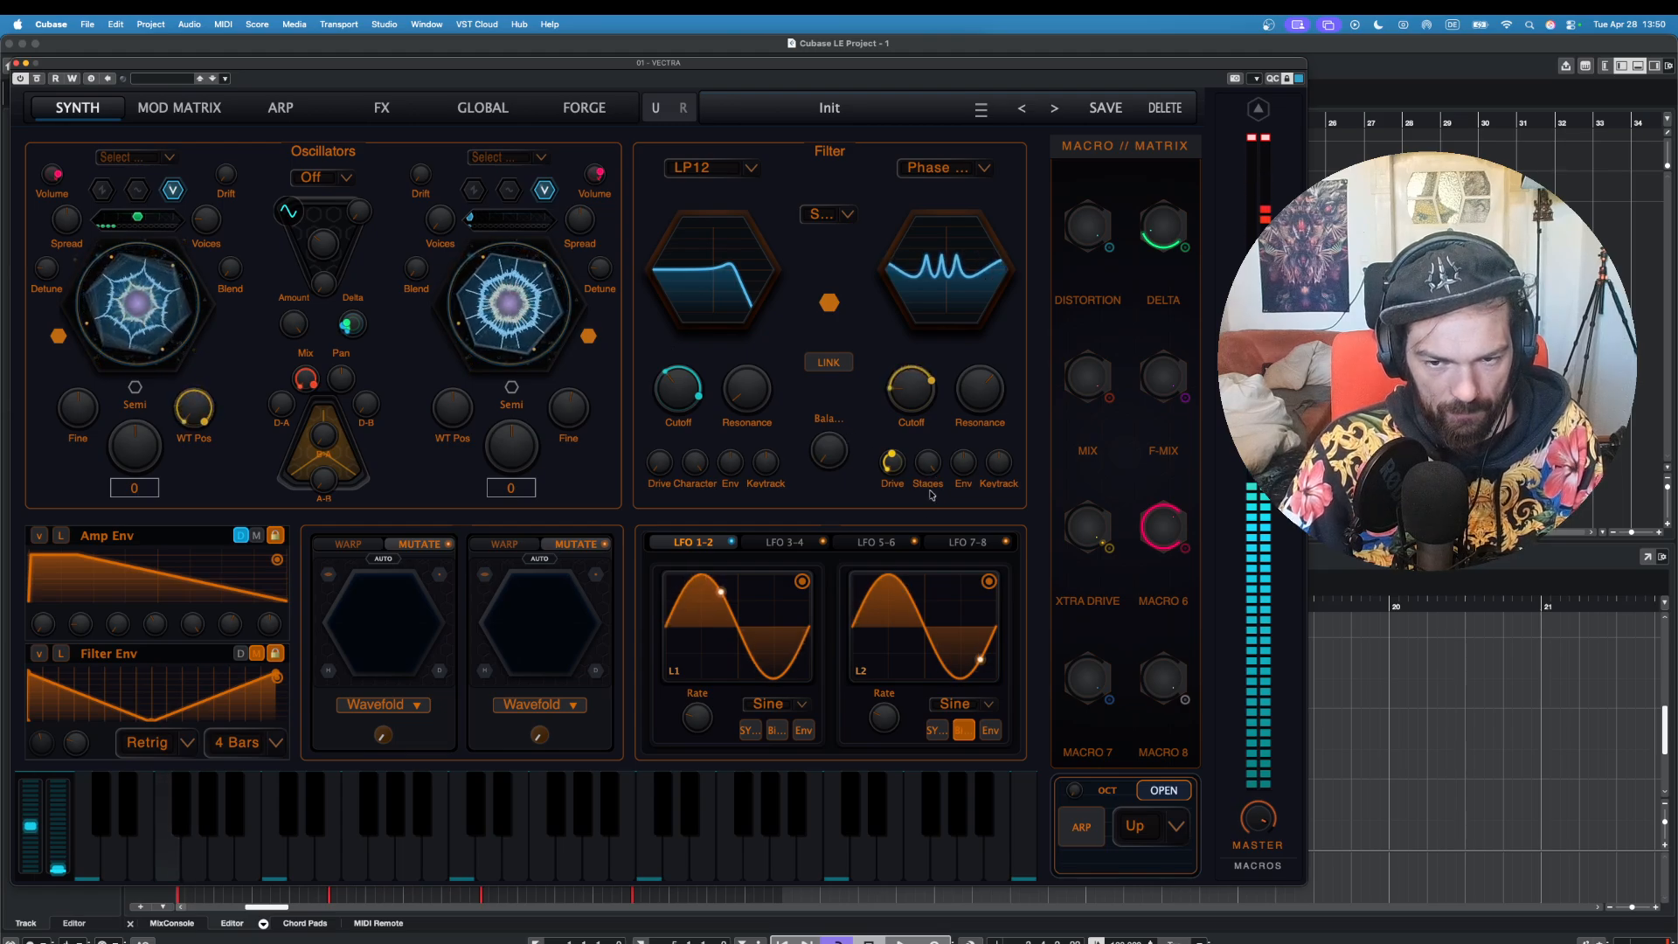
pyautogui.click(248, 842)
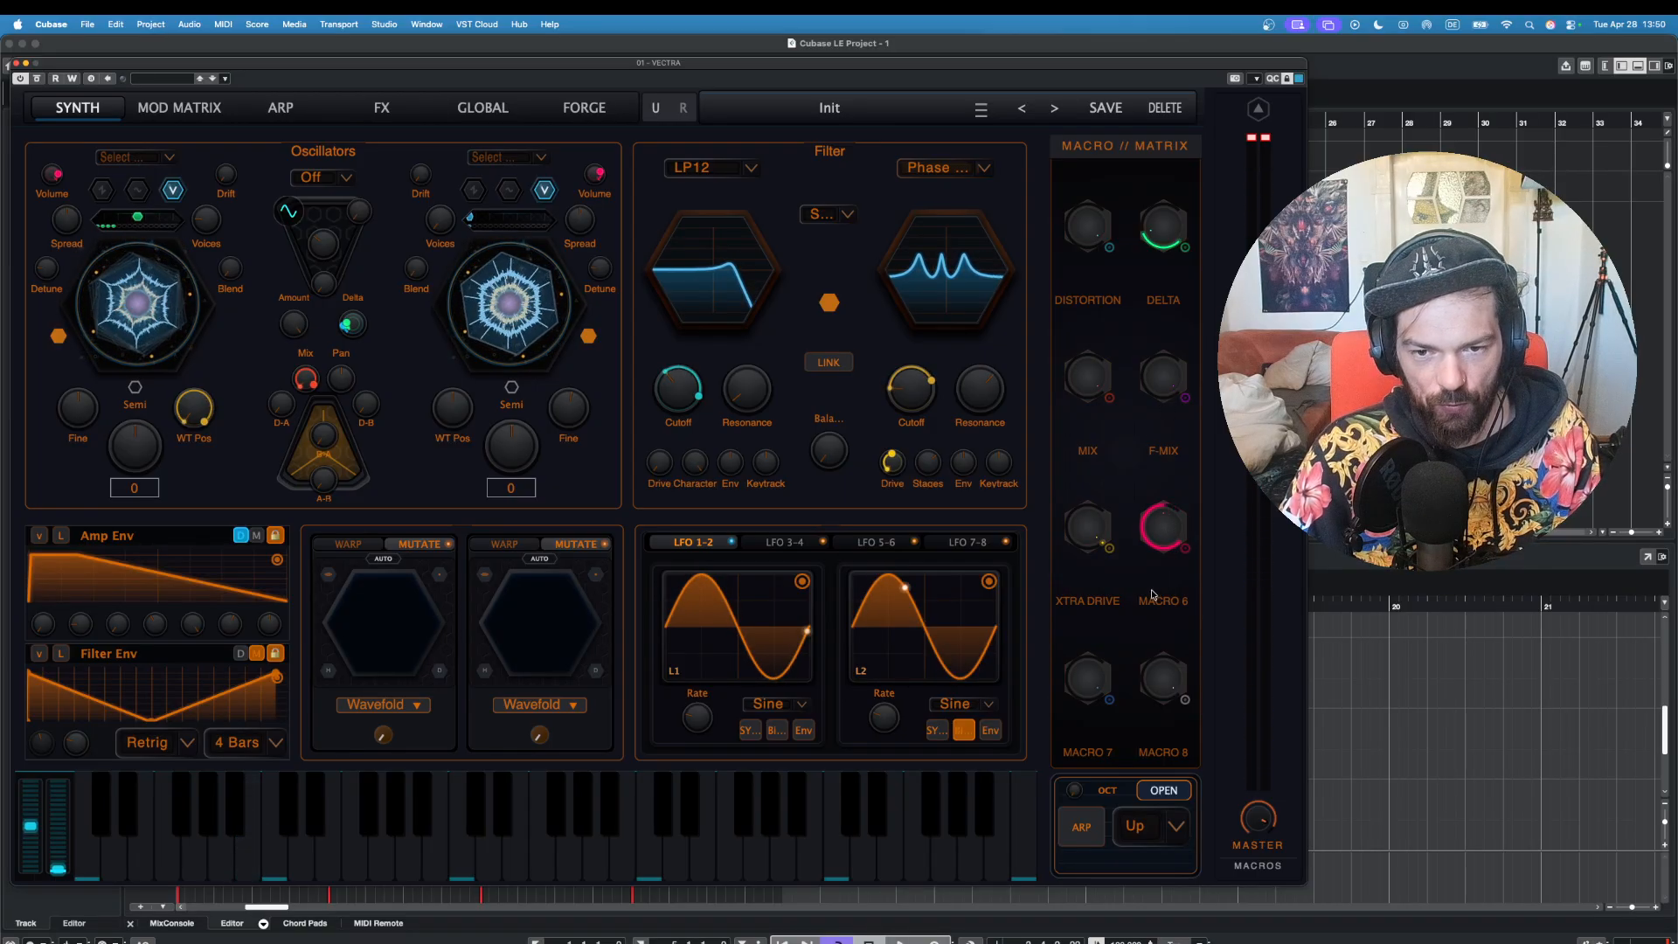
pyautogui.click(185, 842)
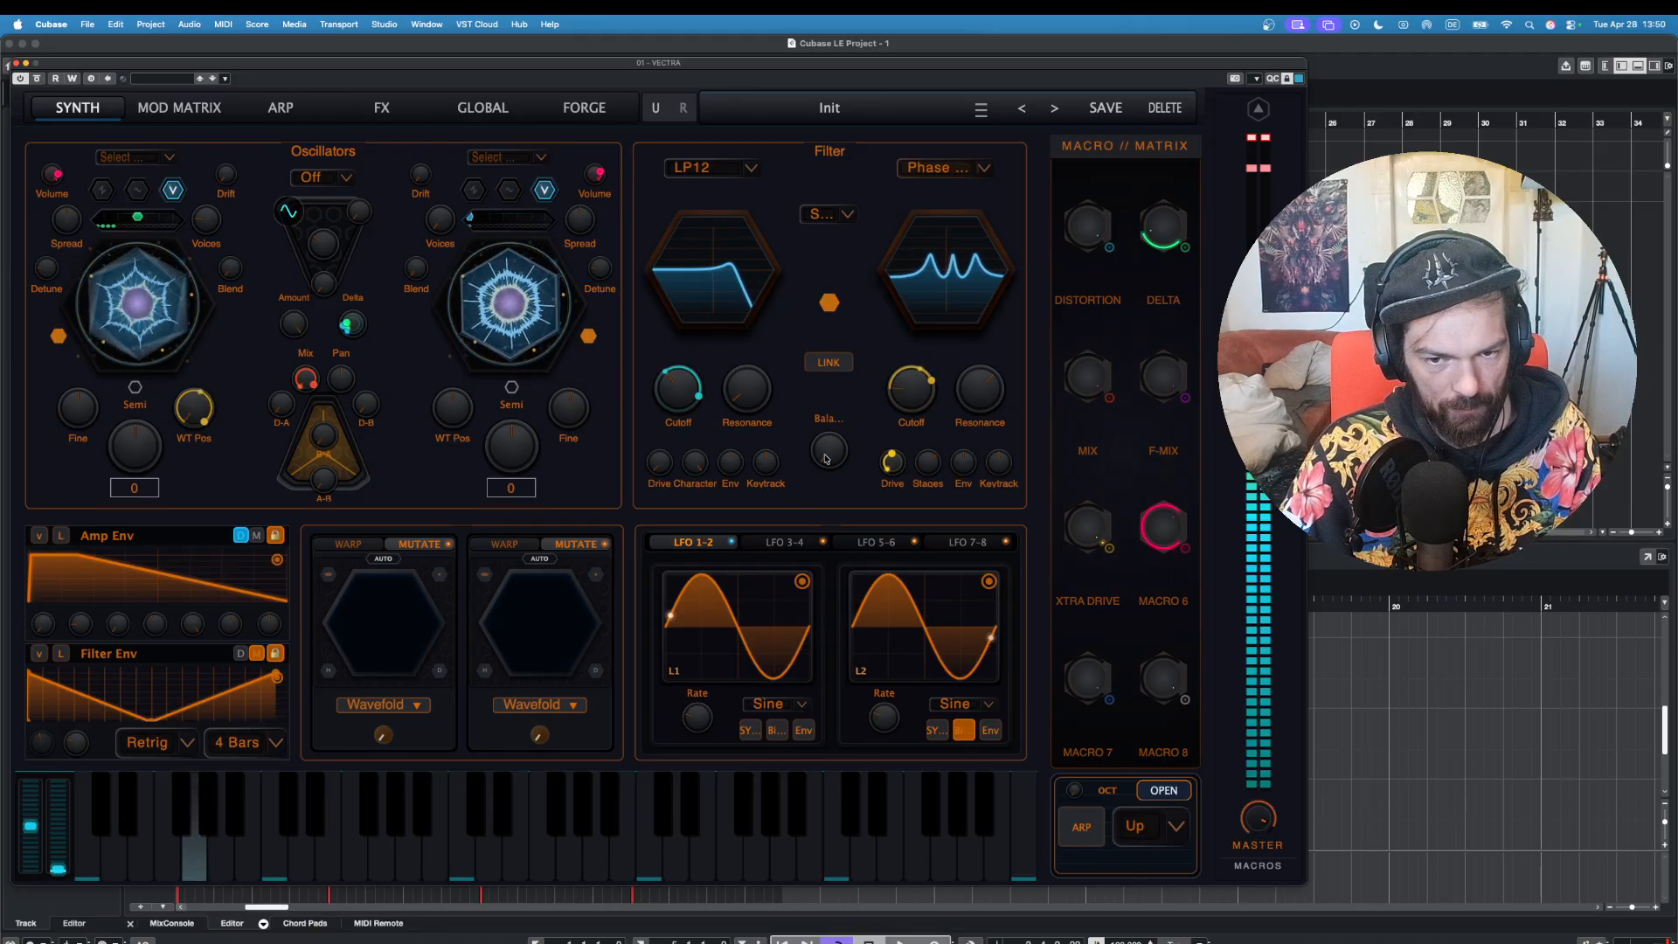
# Step: Audition the Xtra Drive macro at its maximum with a low note
pyautogui.click(250, 809)
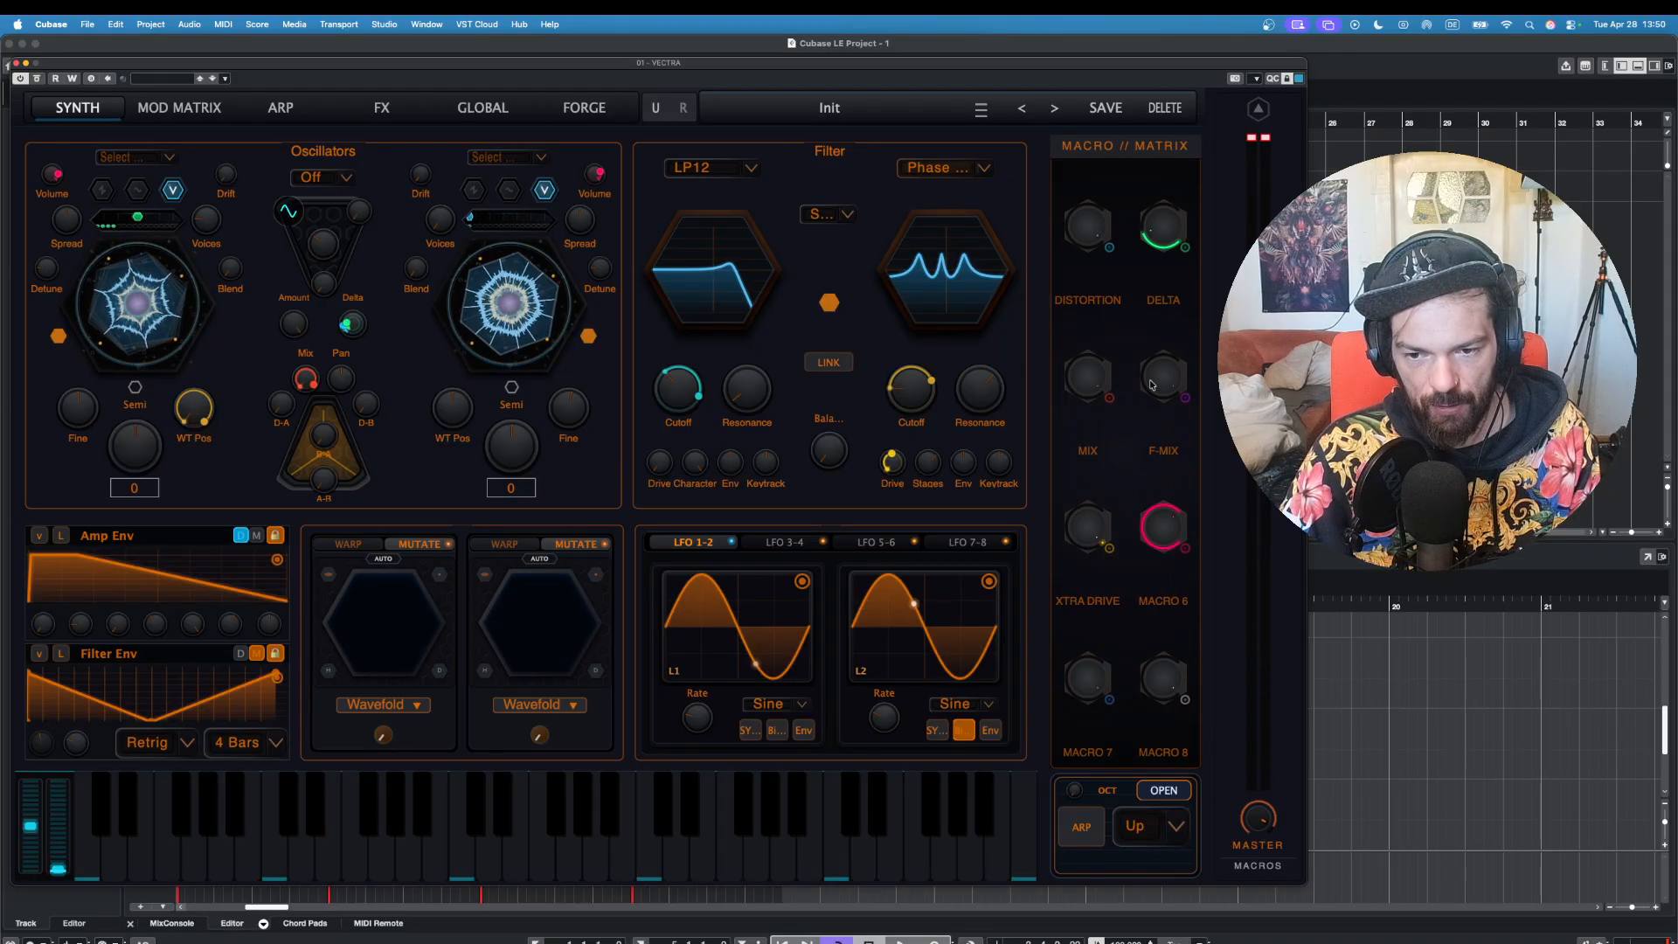
pyautogui.moveTo(1088, 527); pyautogui.dragTo(1138, 376)
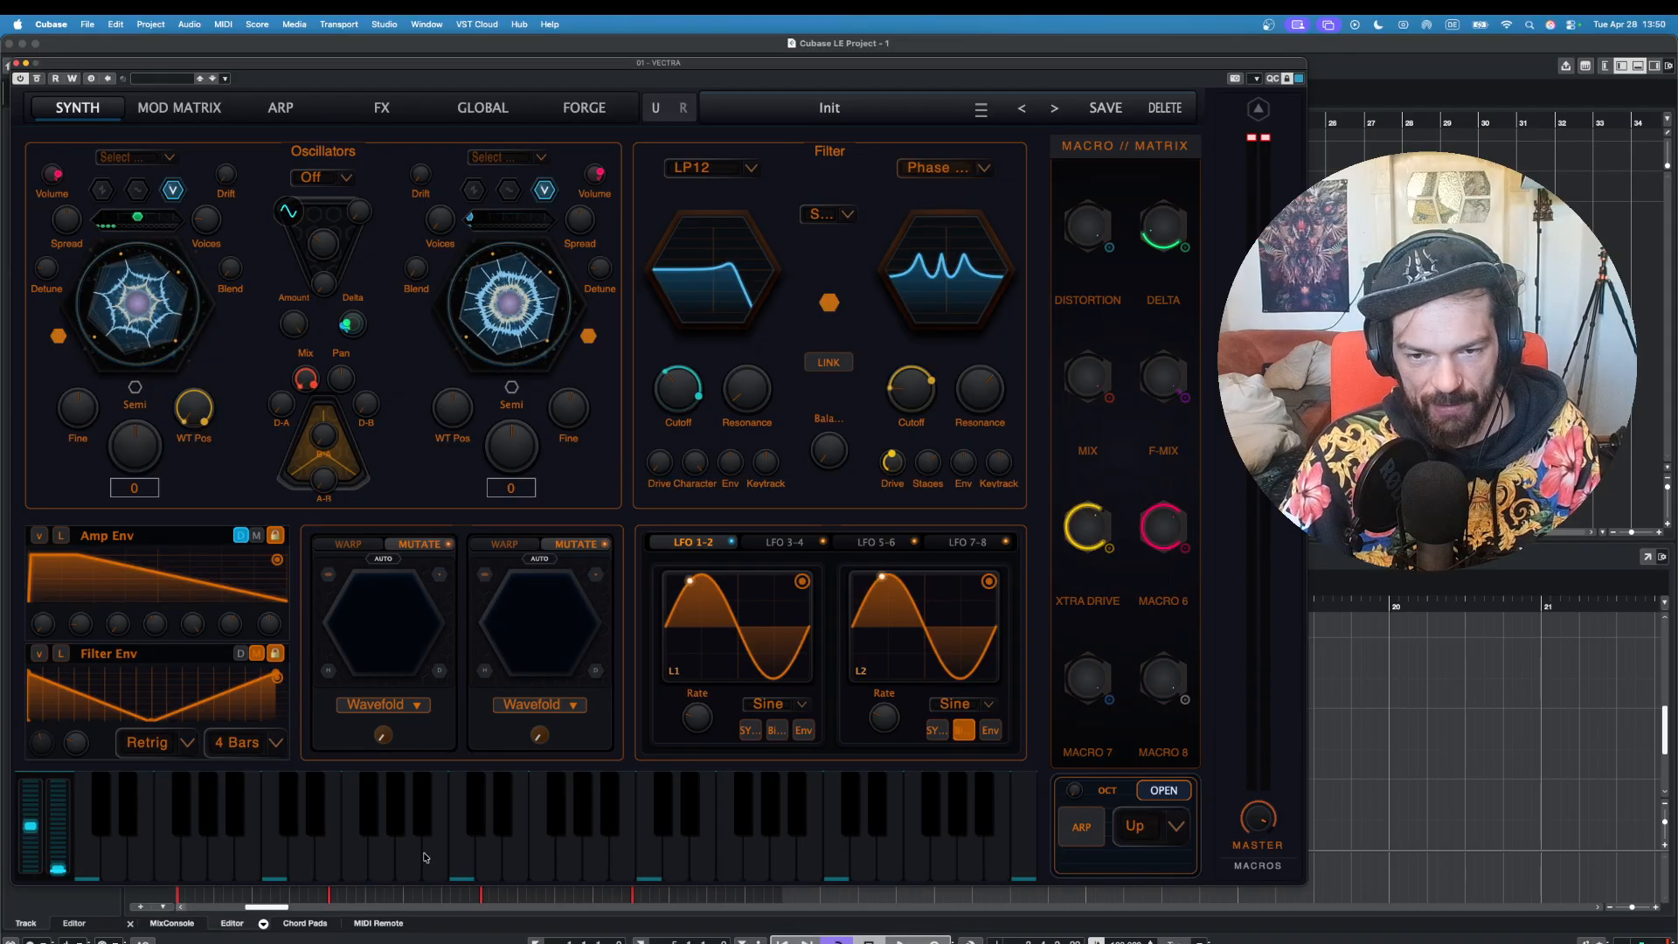
pyautogui.click(225, 847)
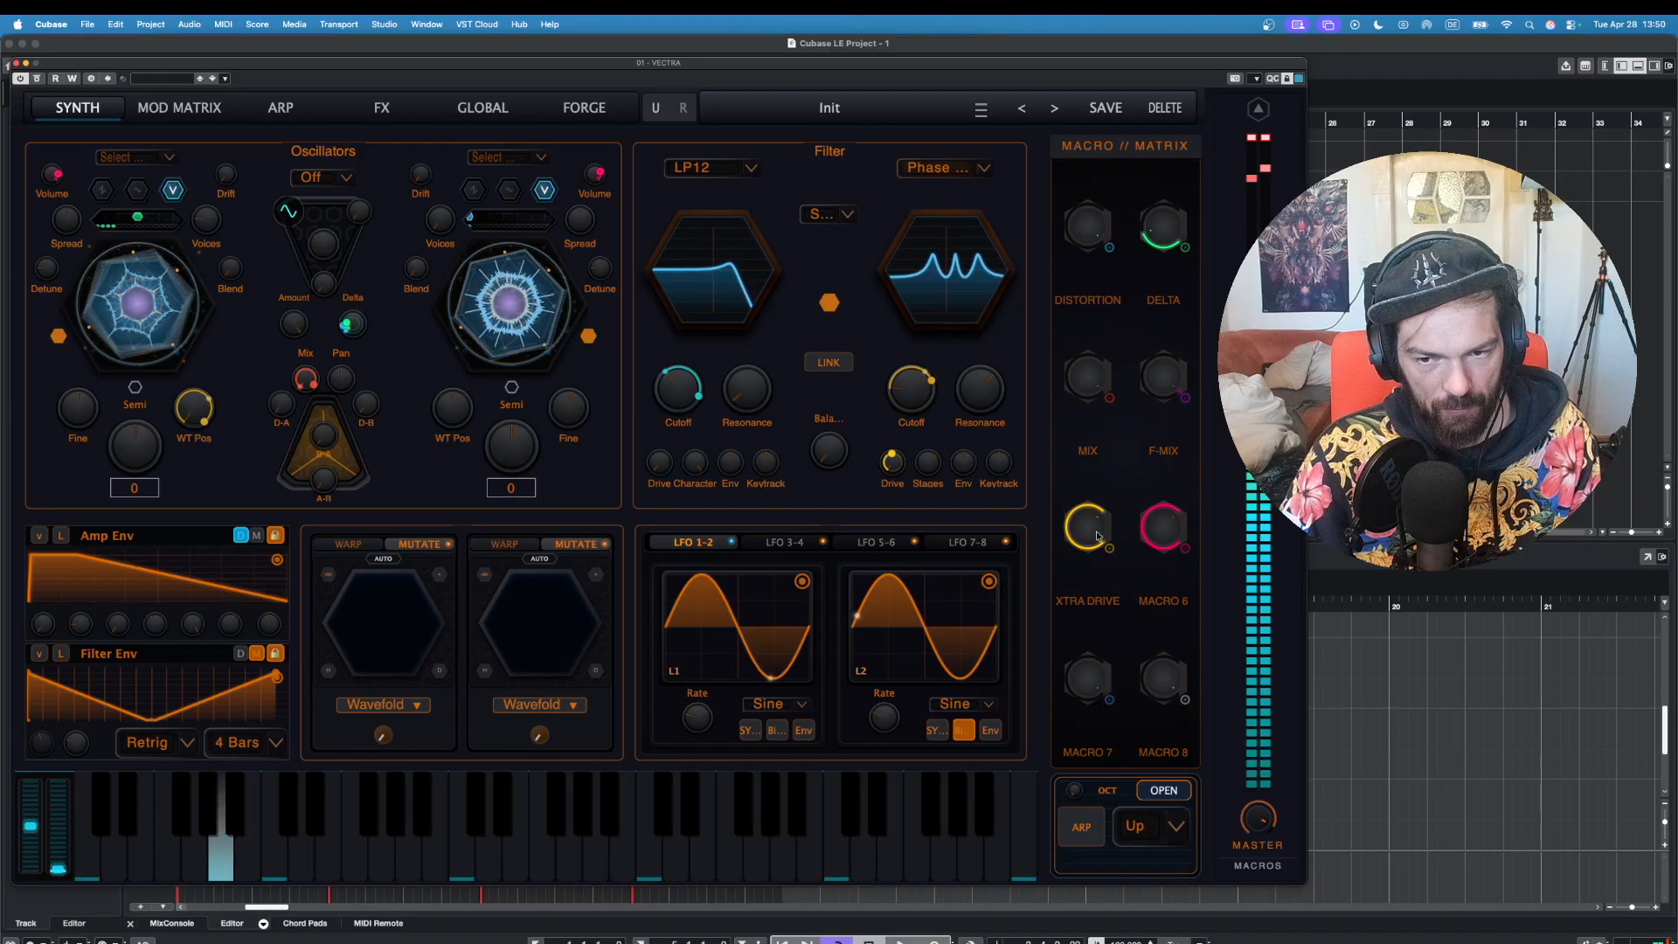
# Step: Review the macro routings in the modulation matrix and raise the F-Mix macro to maximum while playing a low note
pyautogui.click(179, 108)
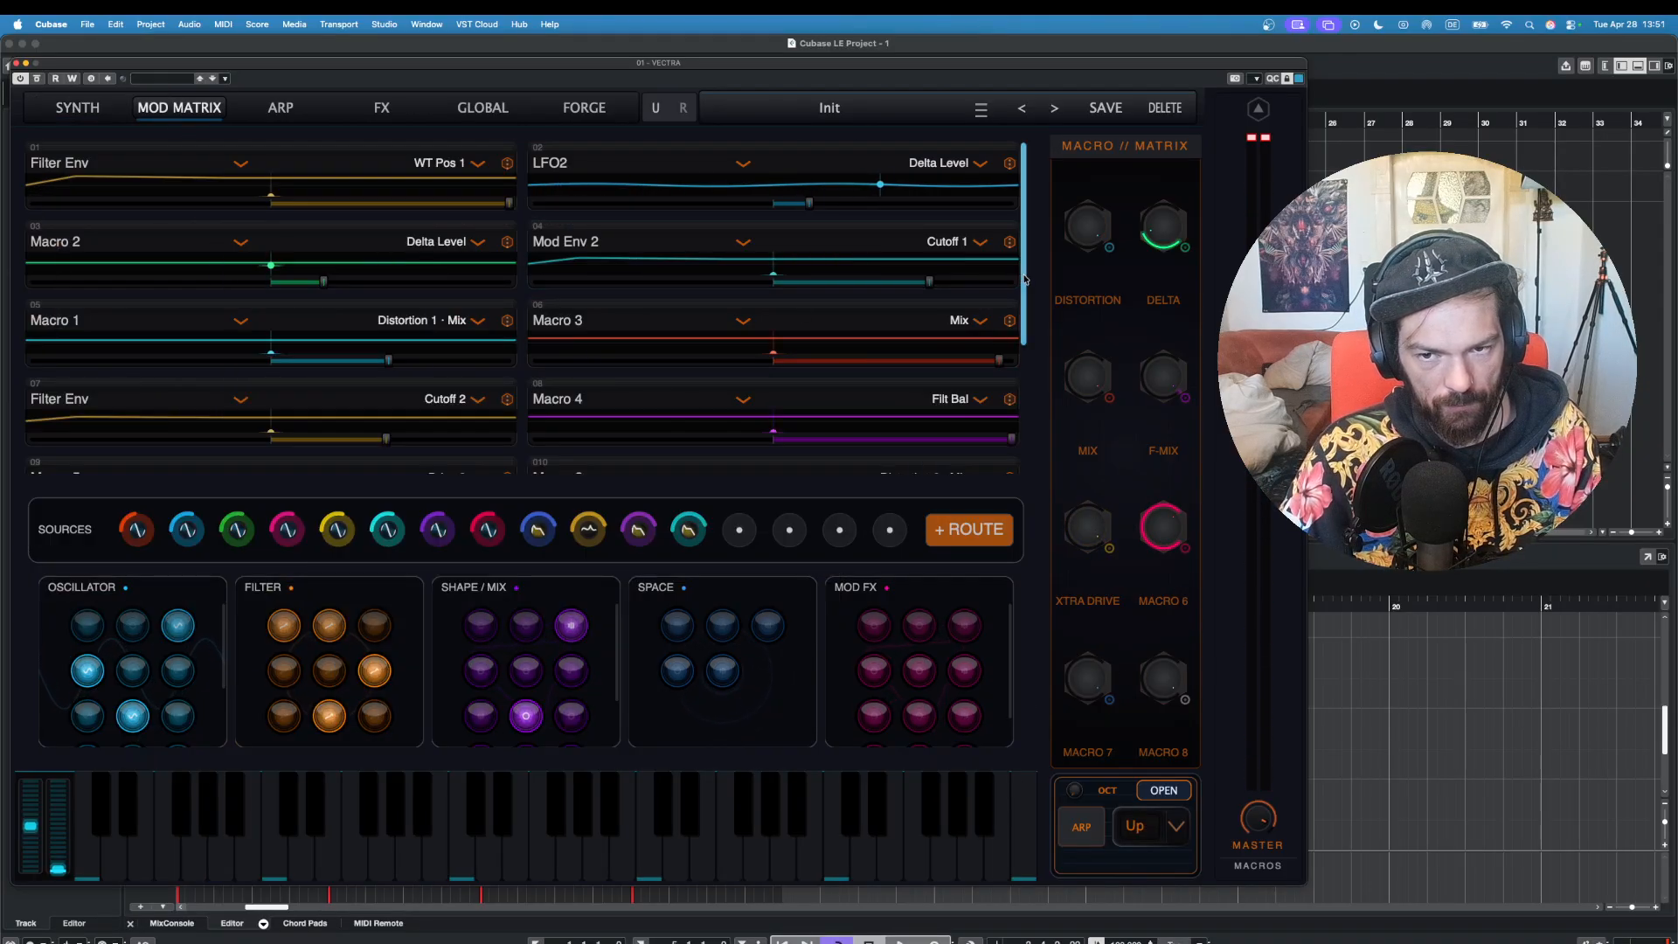
pyautogui.scroll(-5, 973, 273)
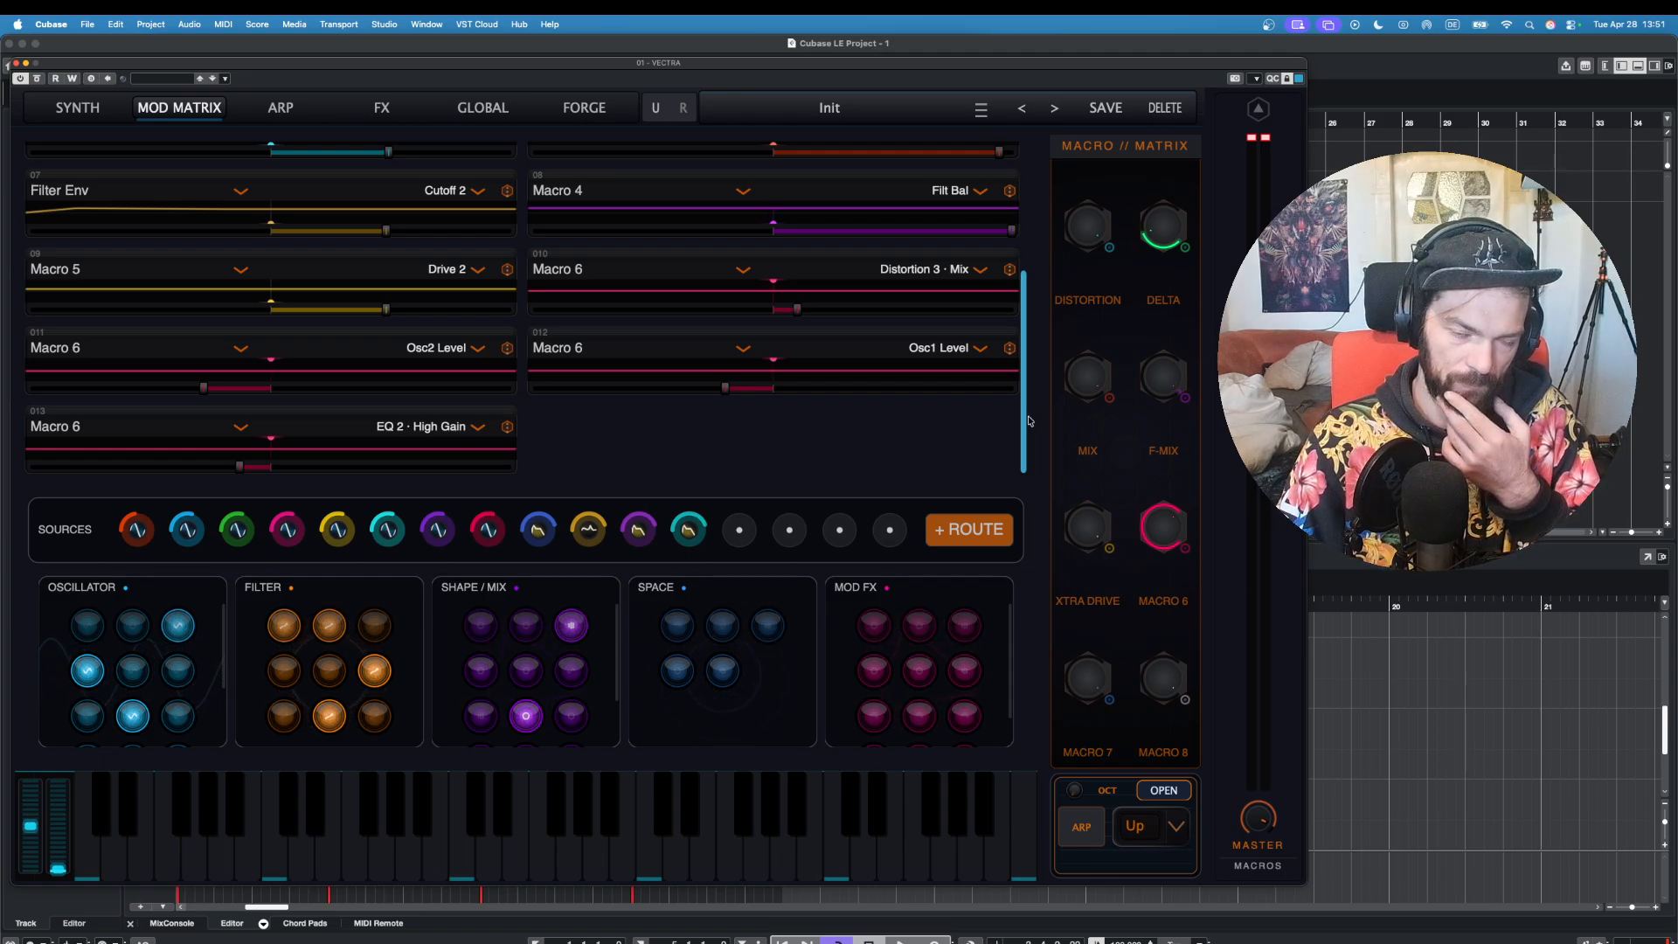
pyautogui.scroll(1, 1017, 390)
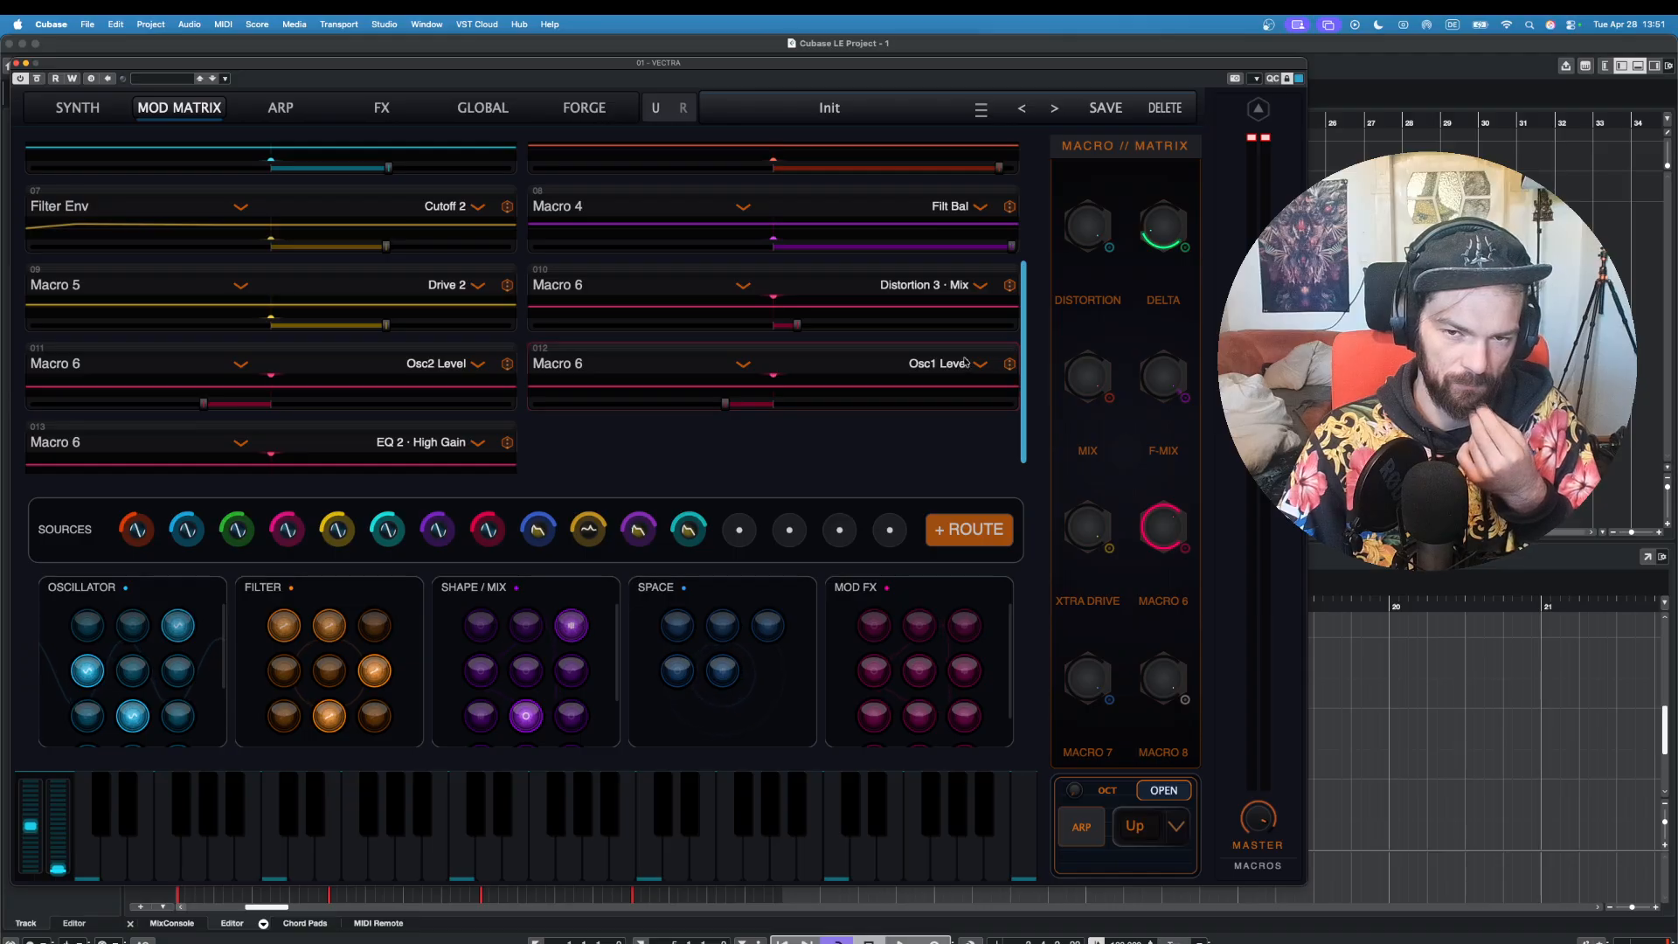
pyautogui.scroll(1, 965, 361)
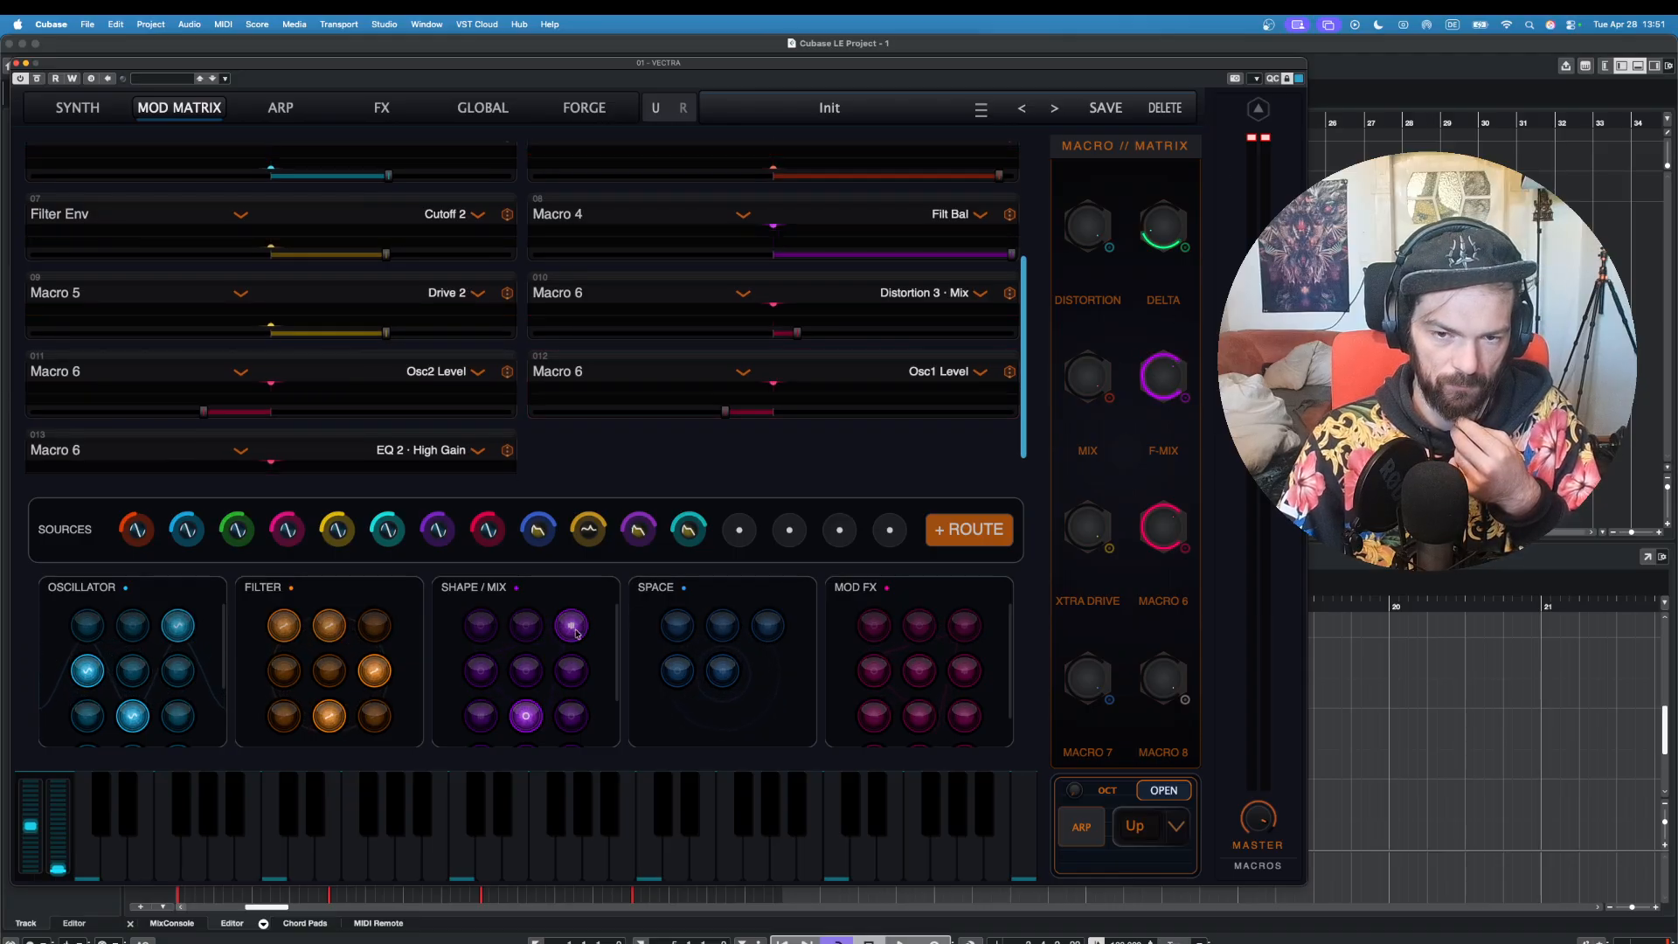
pyautogui.click(216, 851)
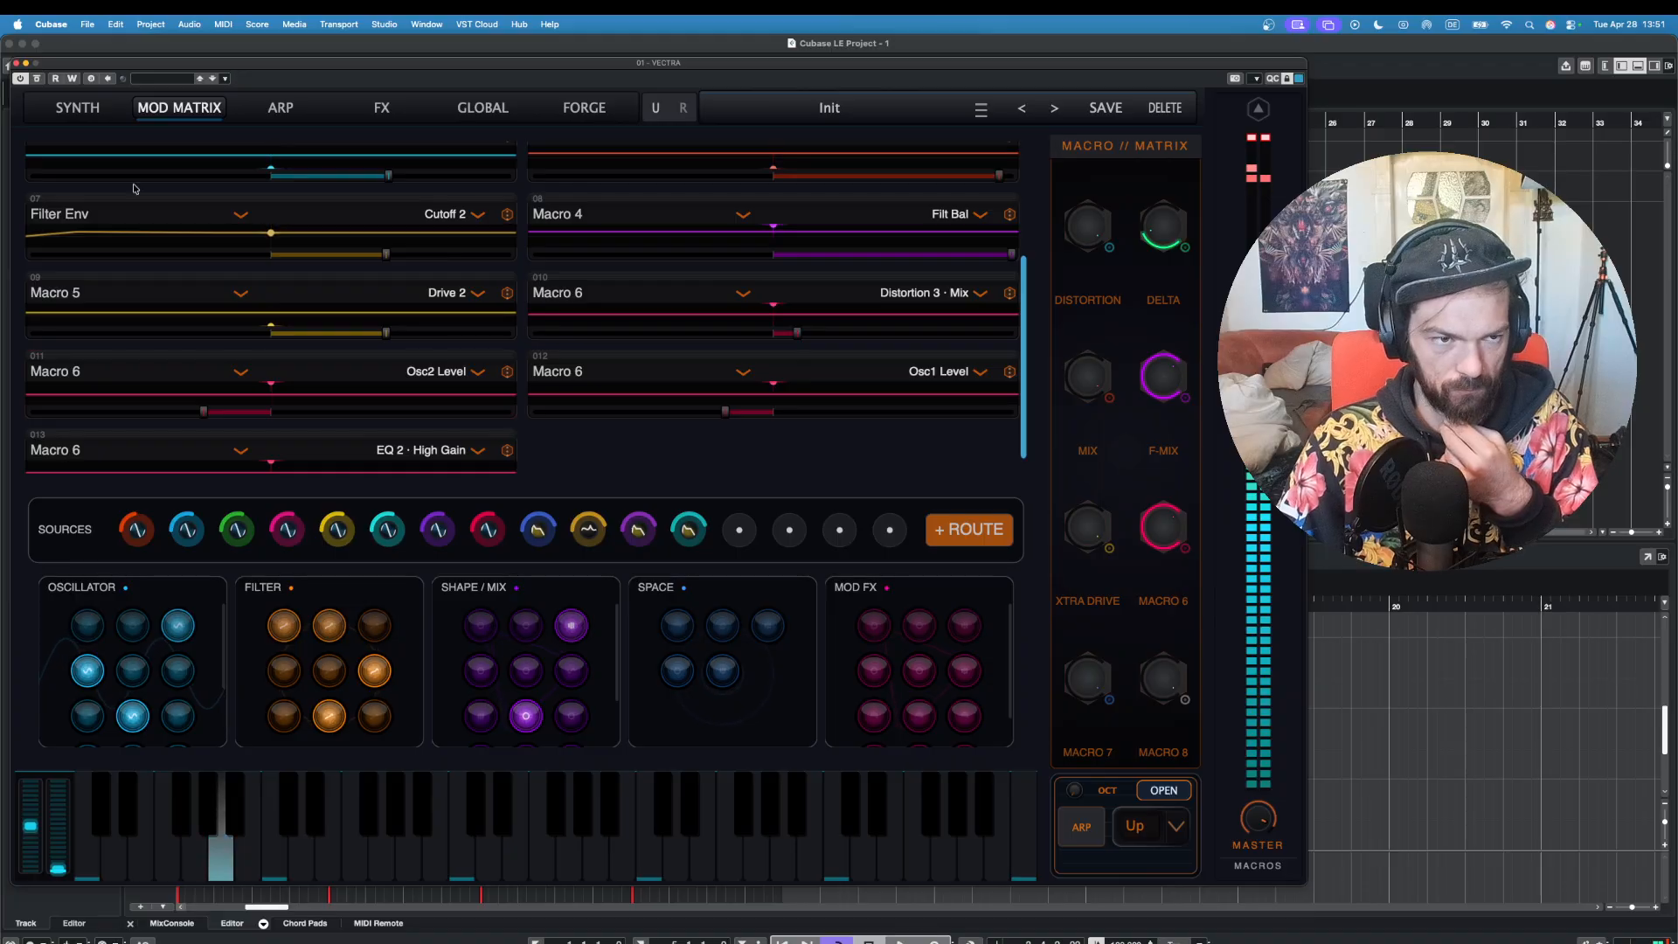
# Step: Play low and mid-range notes across the keyboard to audition the patch with the F-Mix and Macro 6 macros raised
pyautogui.click(78, 108)
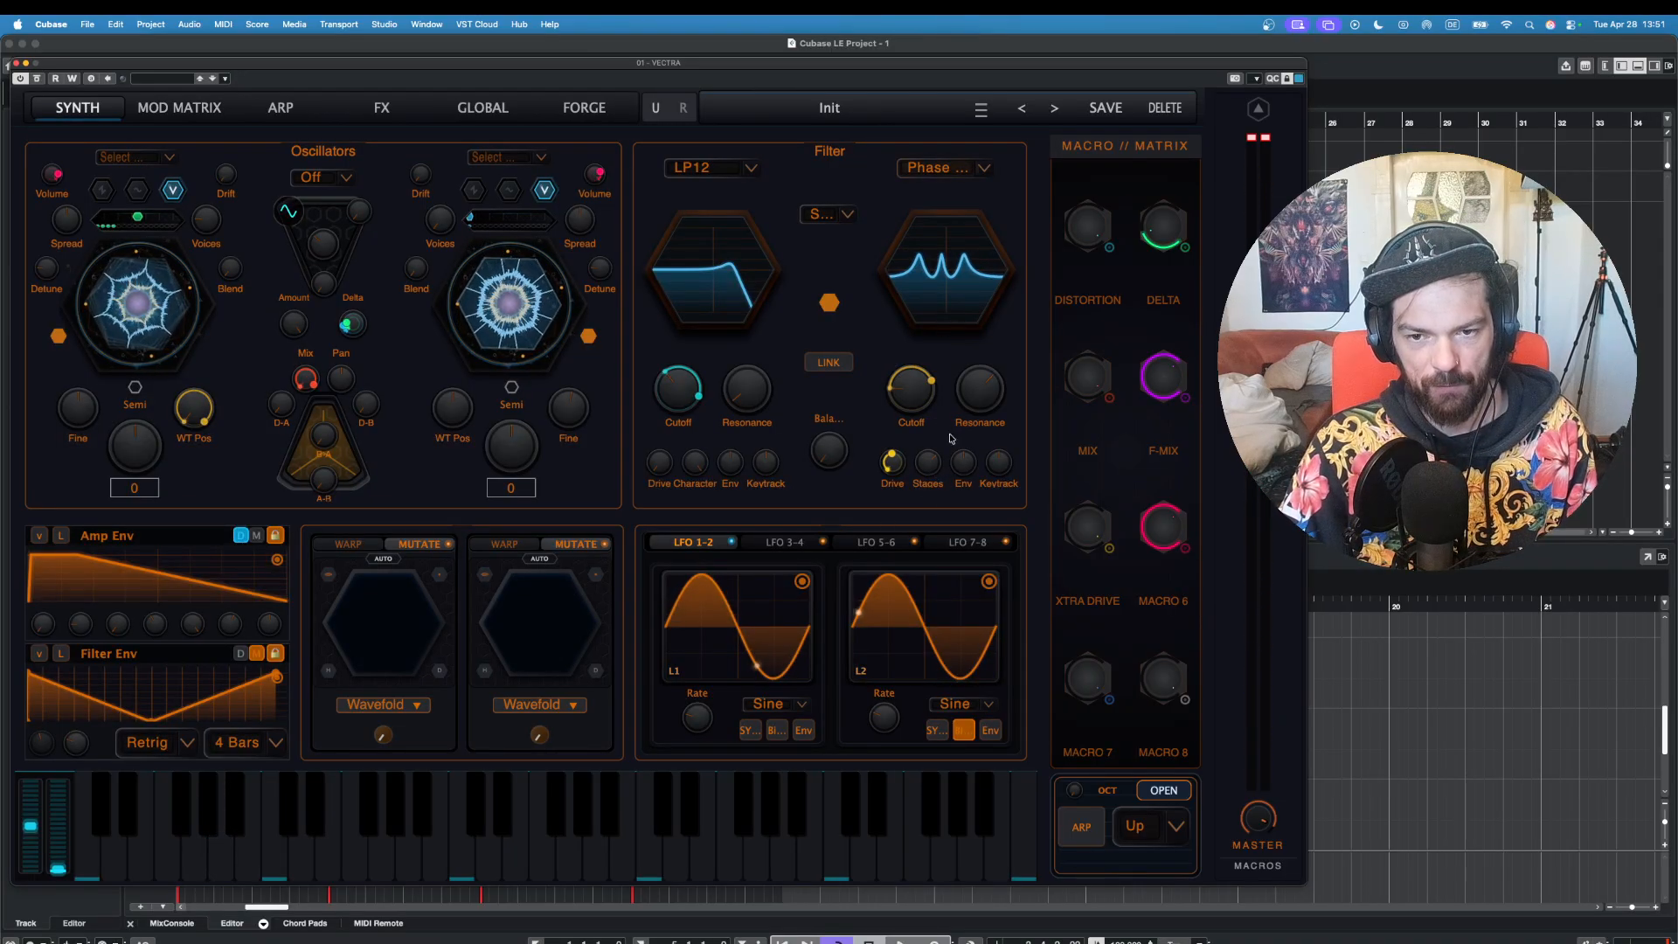
pyautogui.click(221, 848)
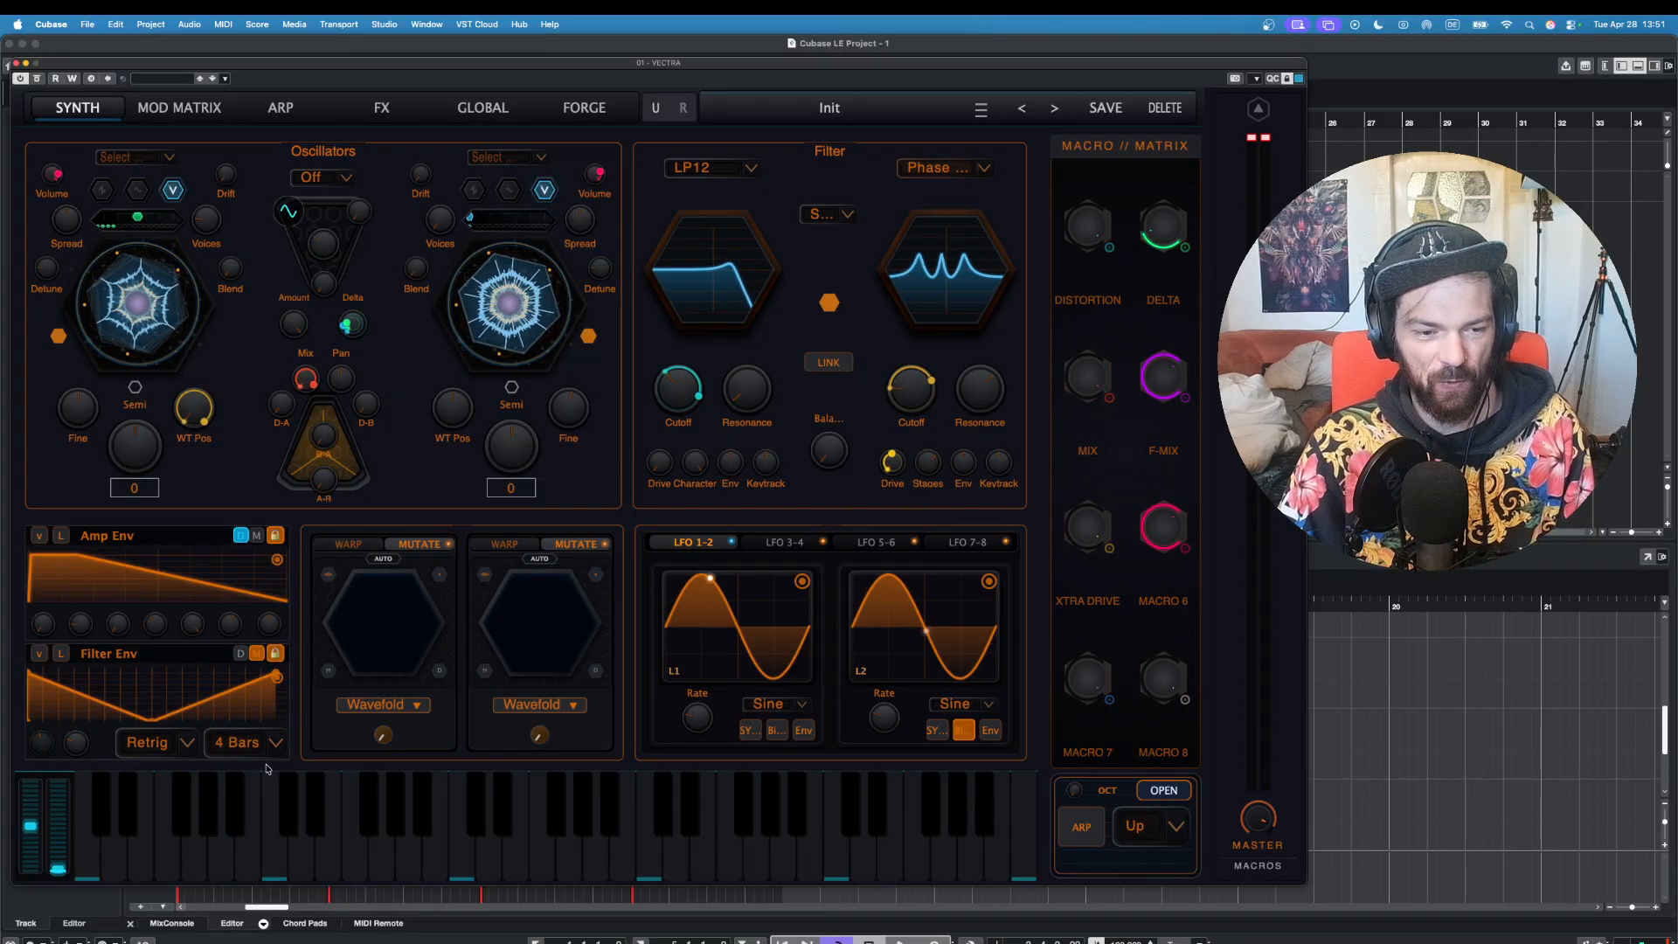
pyautogui.click(221, 848)
pyautogui.click(427, 851)
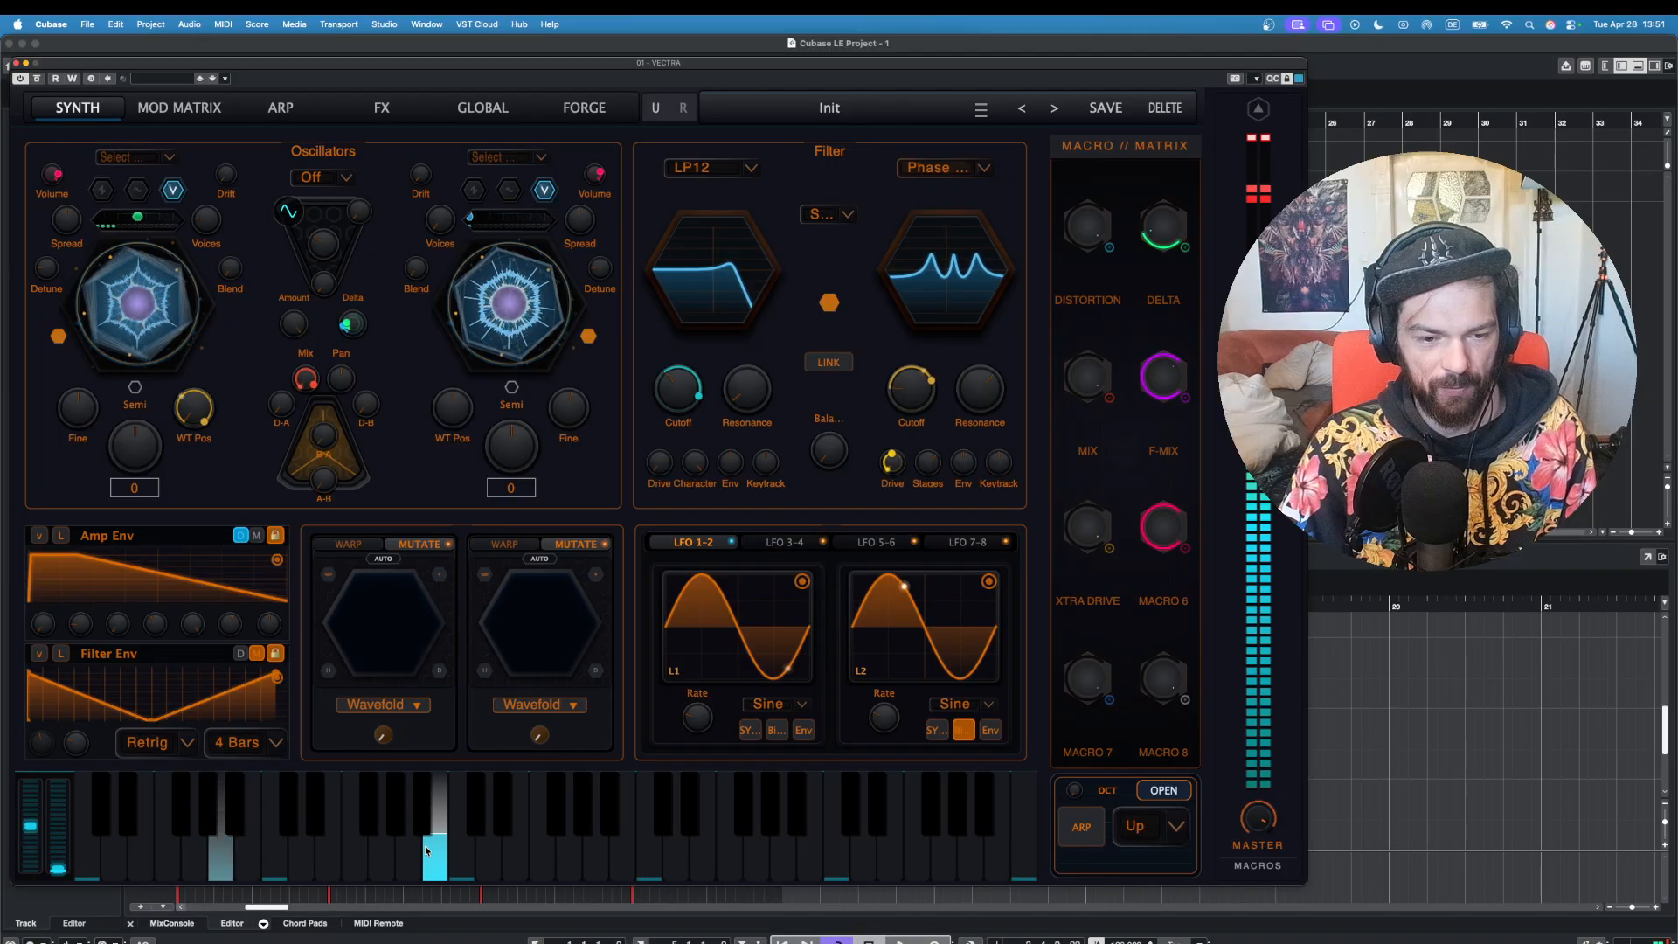
pyautogui.click(328, 849)
pyautogui.click(247, 850)
pyautogui.click(114, 852)
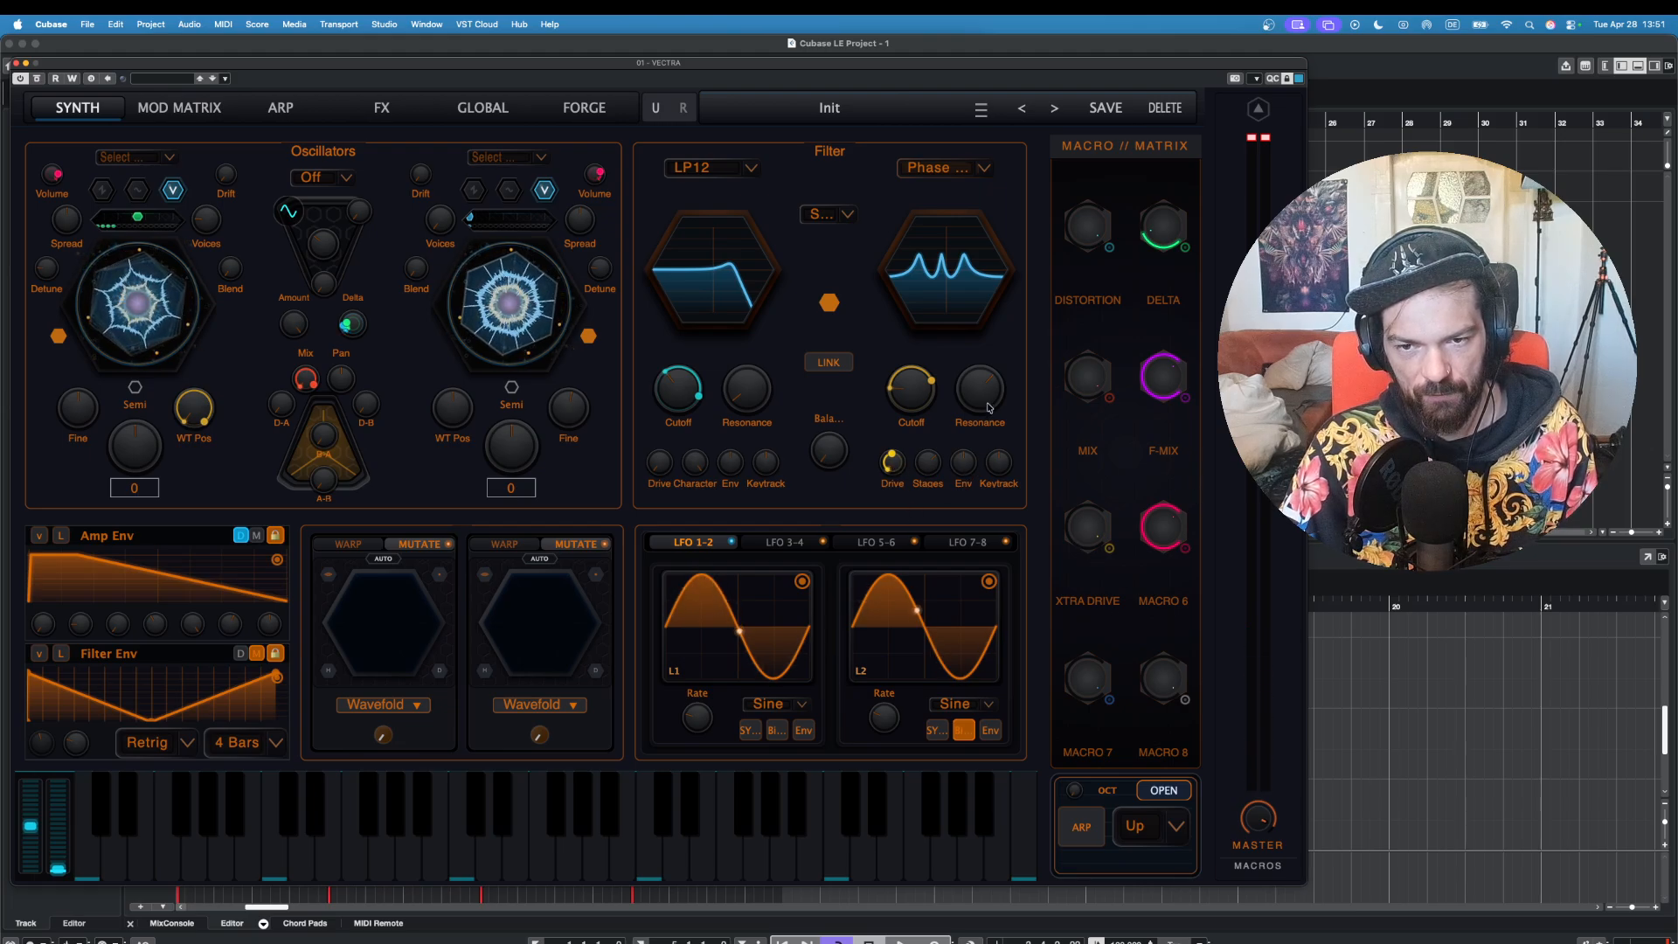
# Step: Compare the F-Mix macro at zero and near maximum while playing low notes, leaving it just below maximum
pyautogui.click(168, 832)
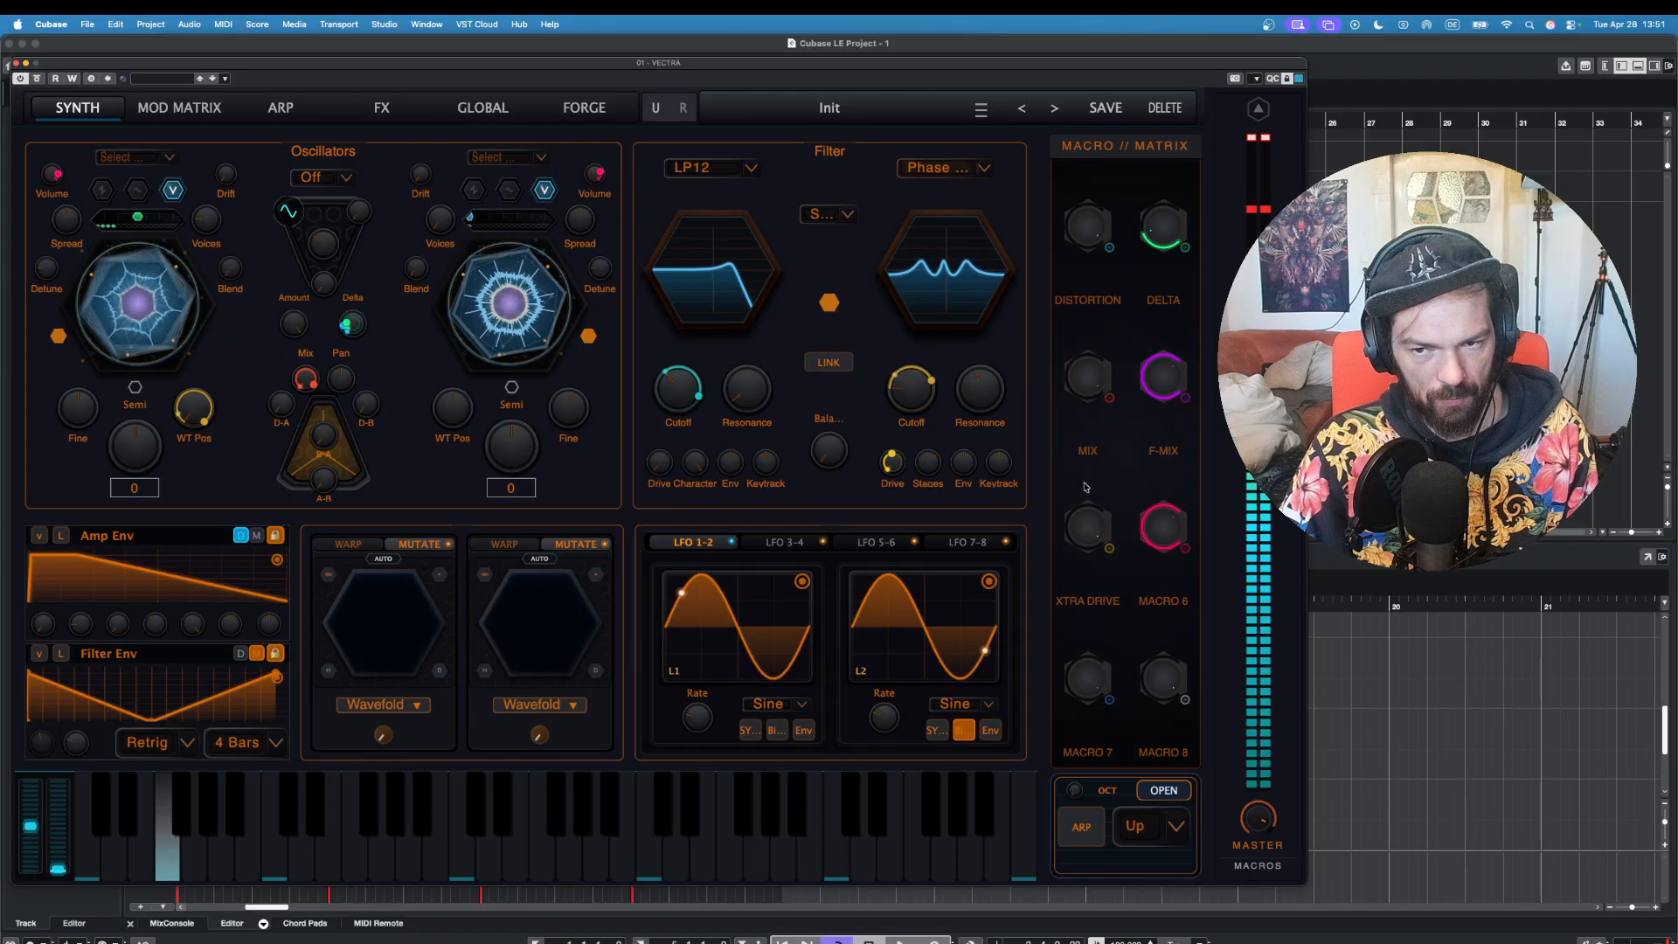
pyautogui.click(170, 846)
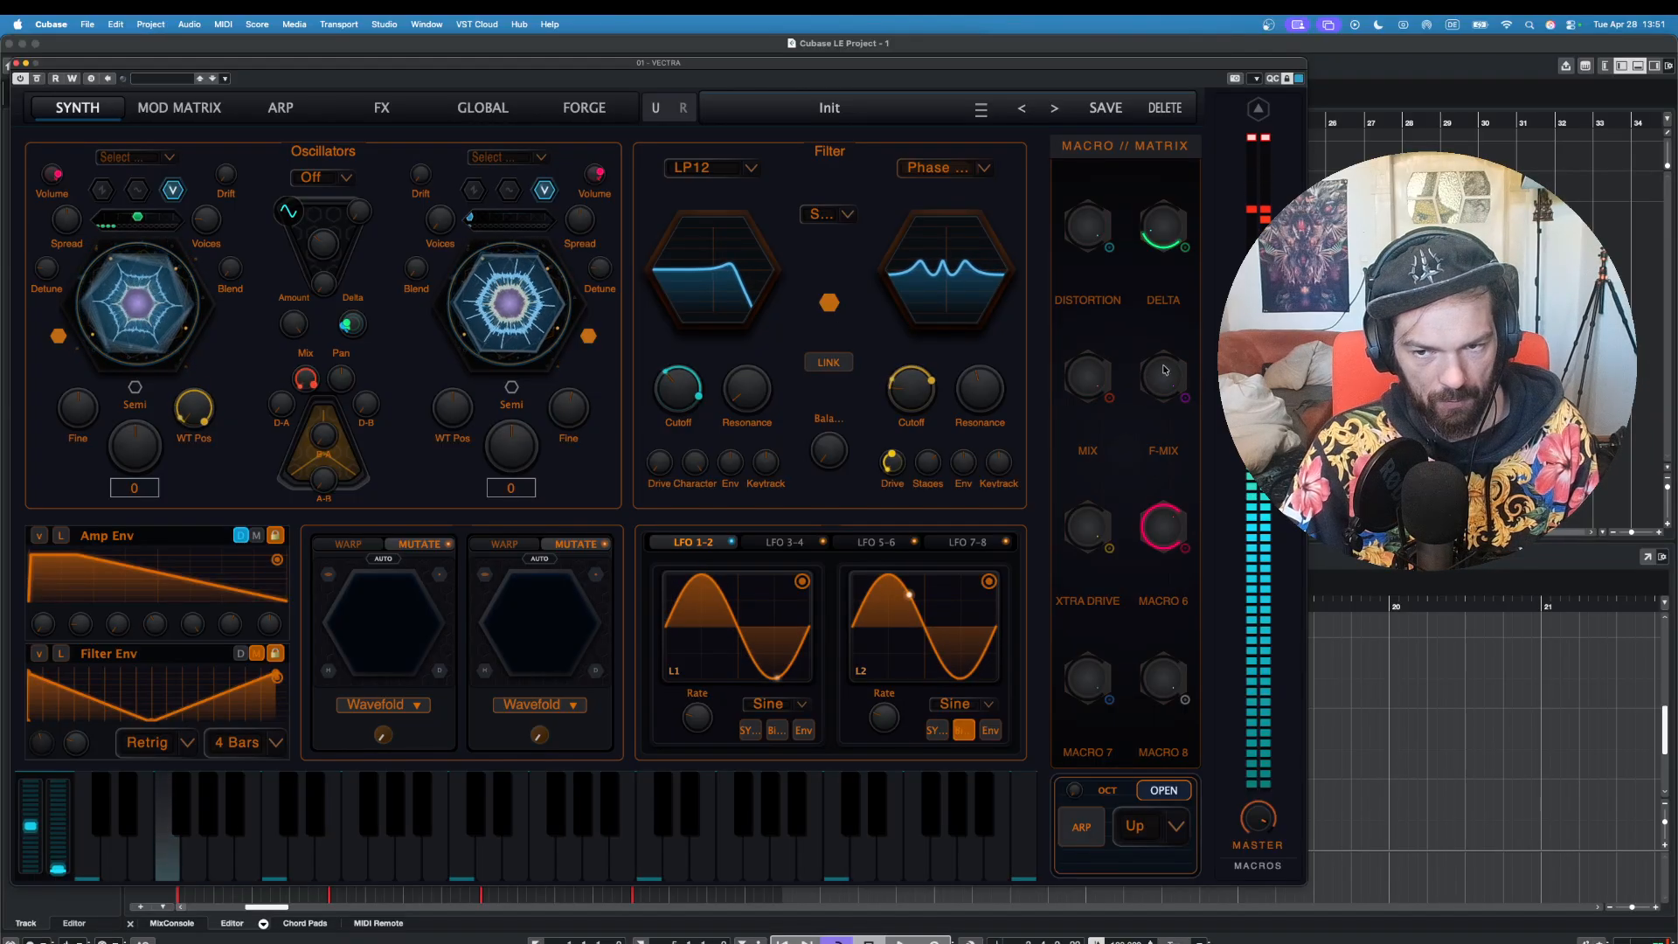
pyautogui.click(247, 852)
pyautogui.click(217, 862)
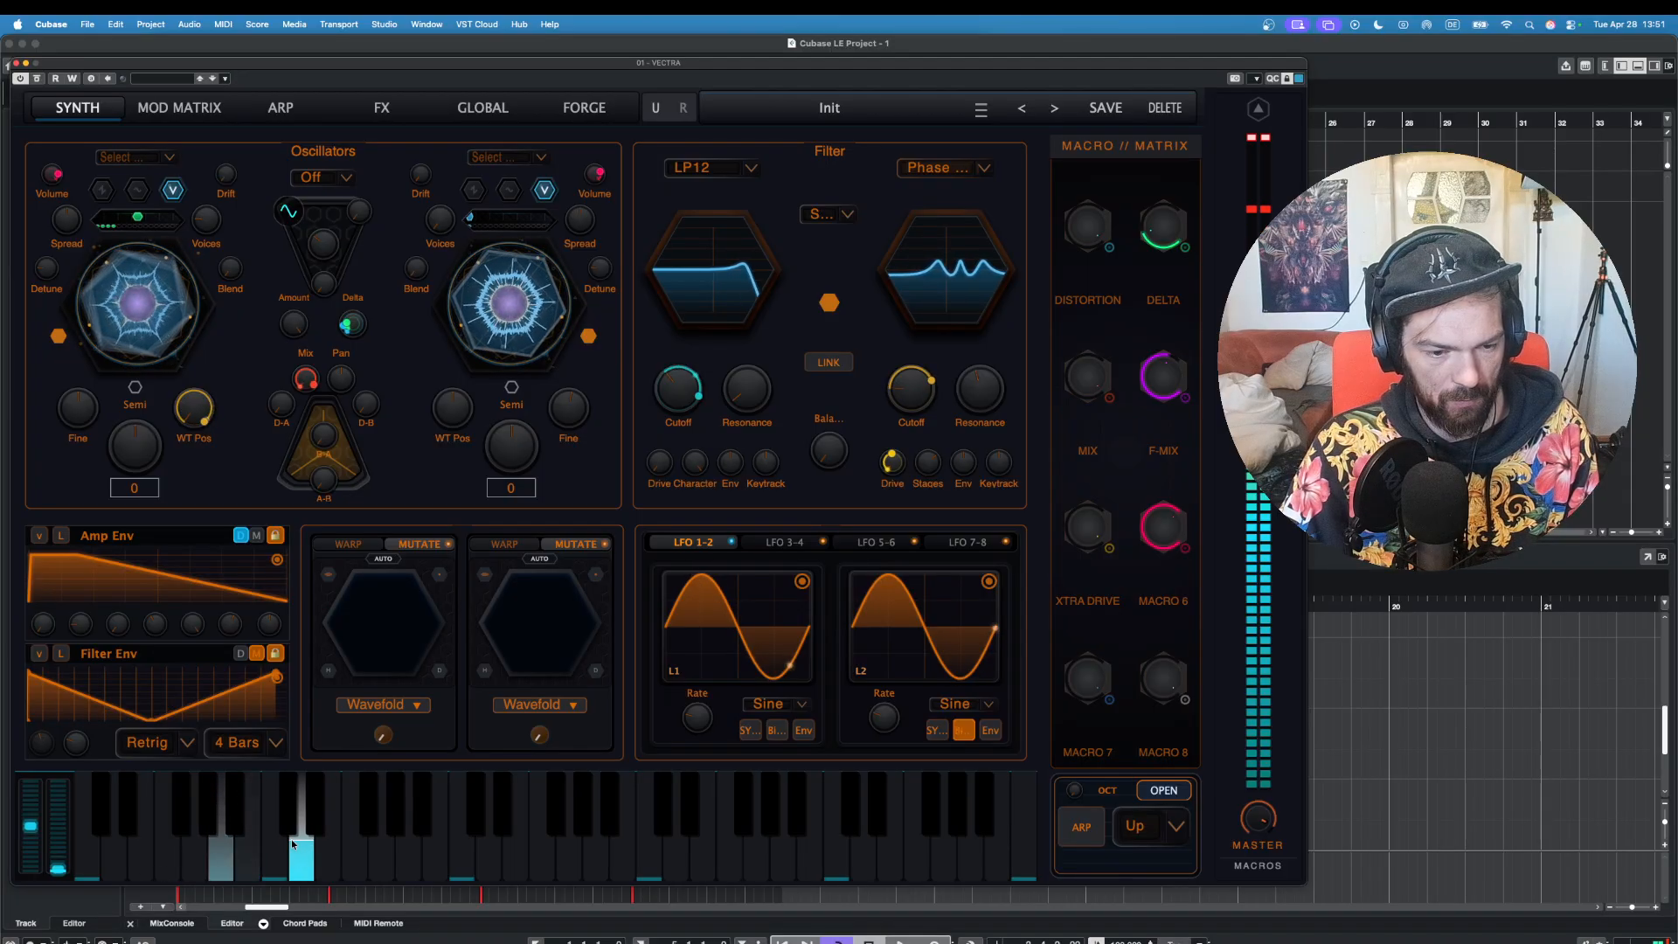
pyautogui.click(127, 826)
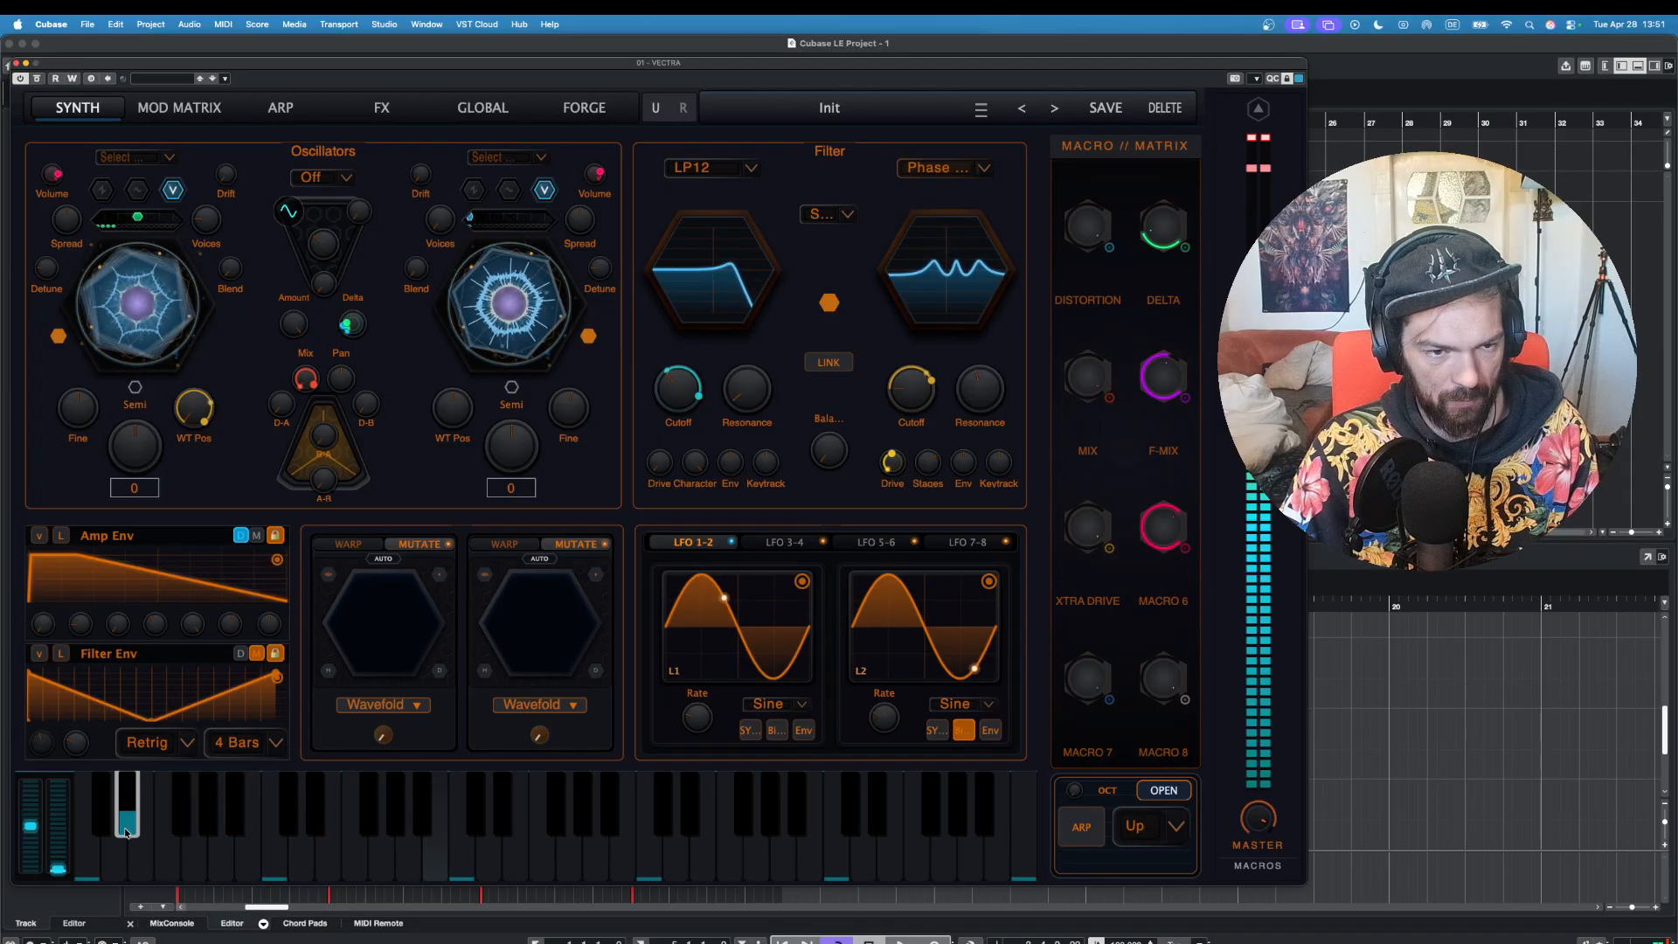
# Step: Apply the Plasma Substructure preset to the first AION Morphogenetic Field parent in the Forge, set perceptual focus to 0.948 and target OSC 1
pyautogui.click(567, 109)
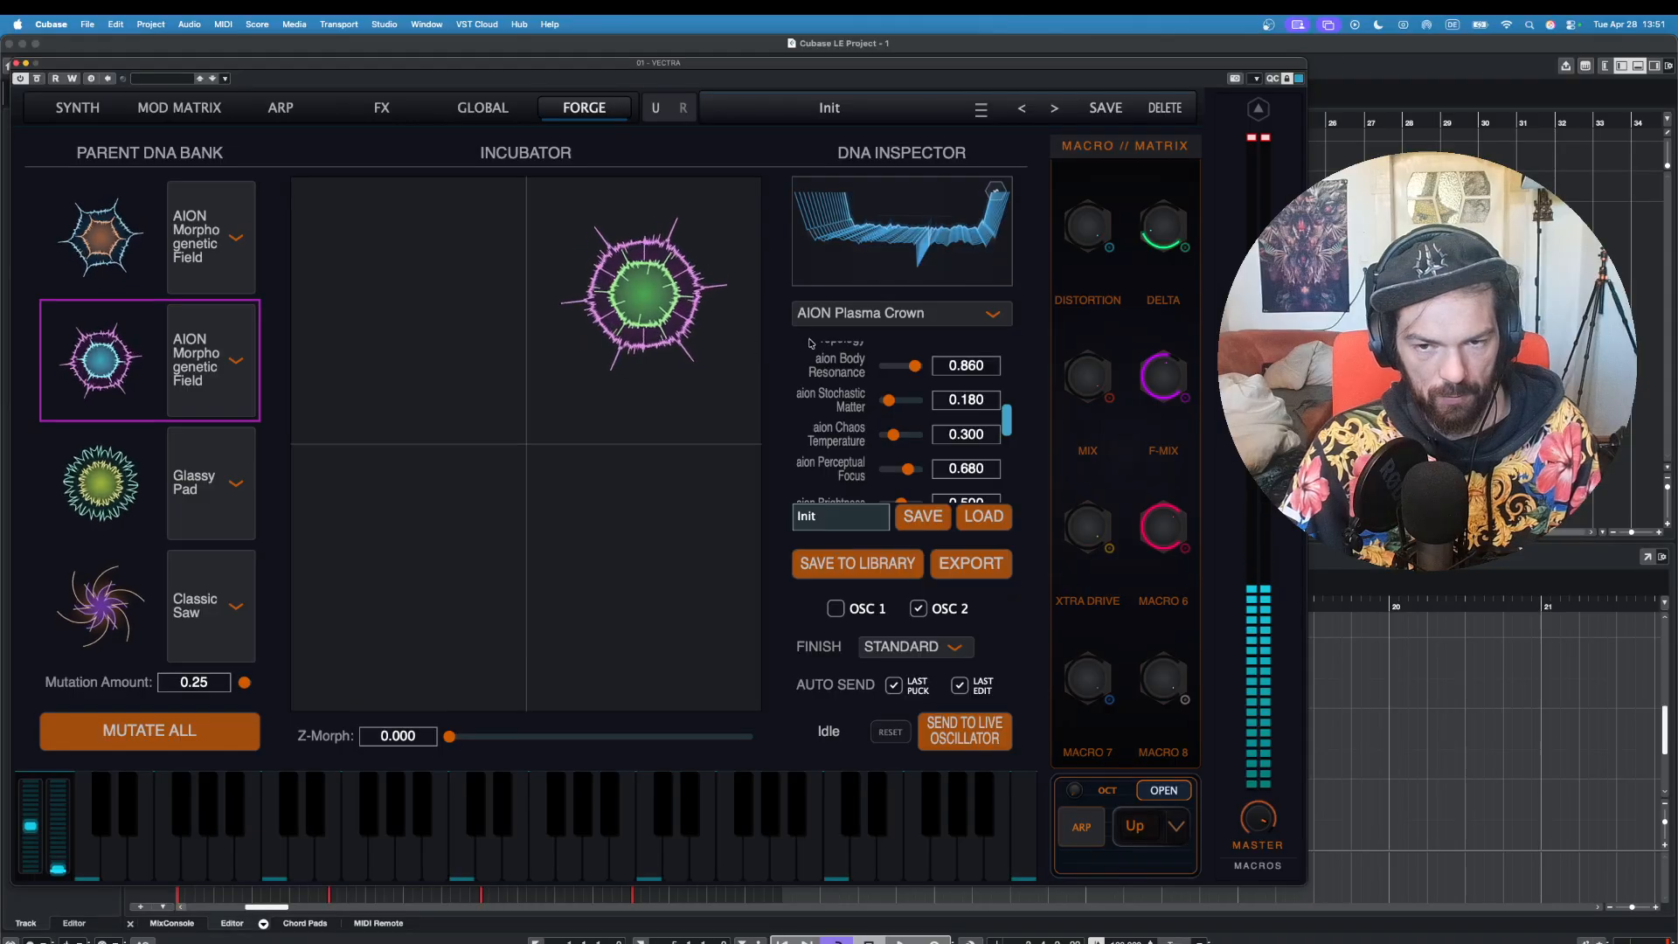
pyautogui.click(408, 300)
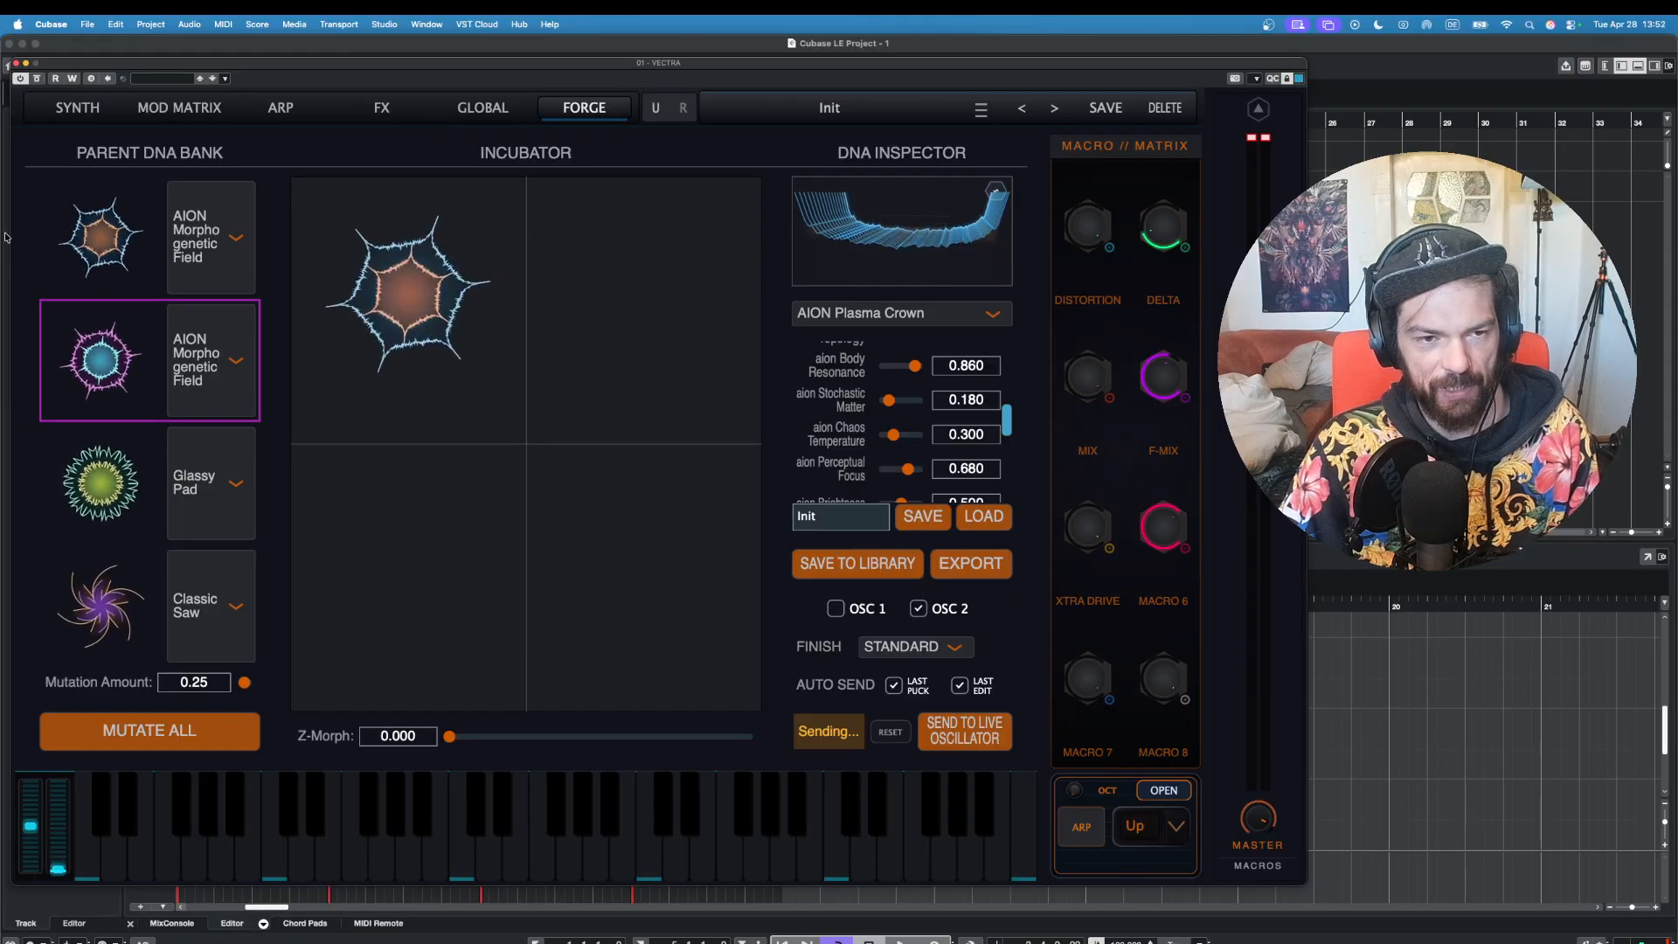
pyautogui.click(928, 313)
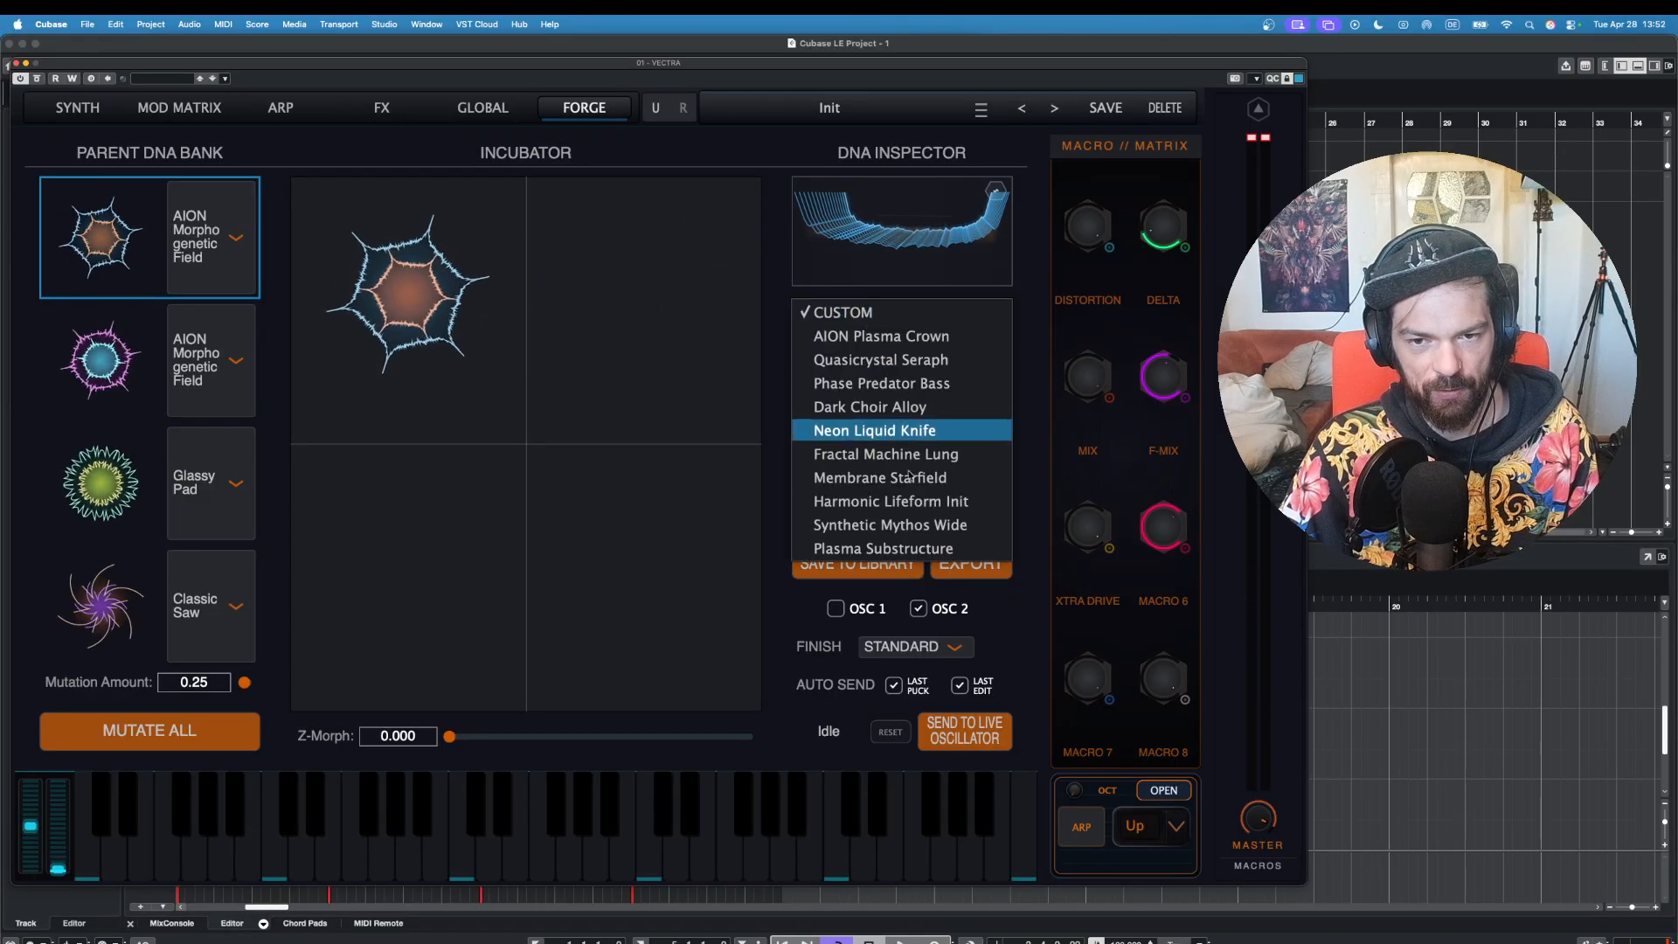
pyautogui.click(915, 549)
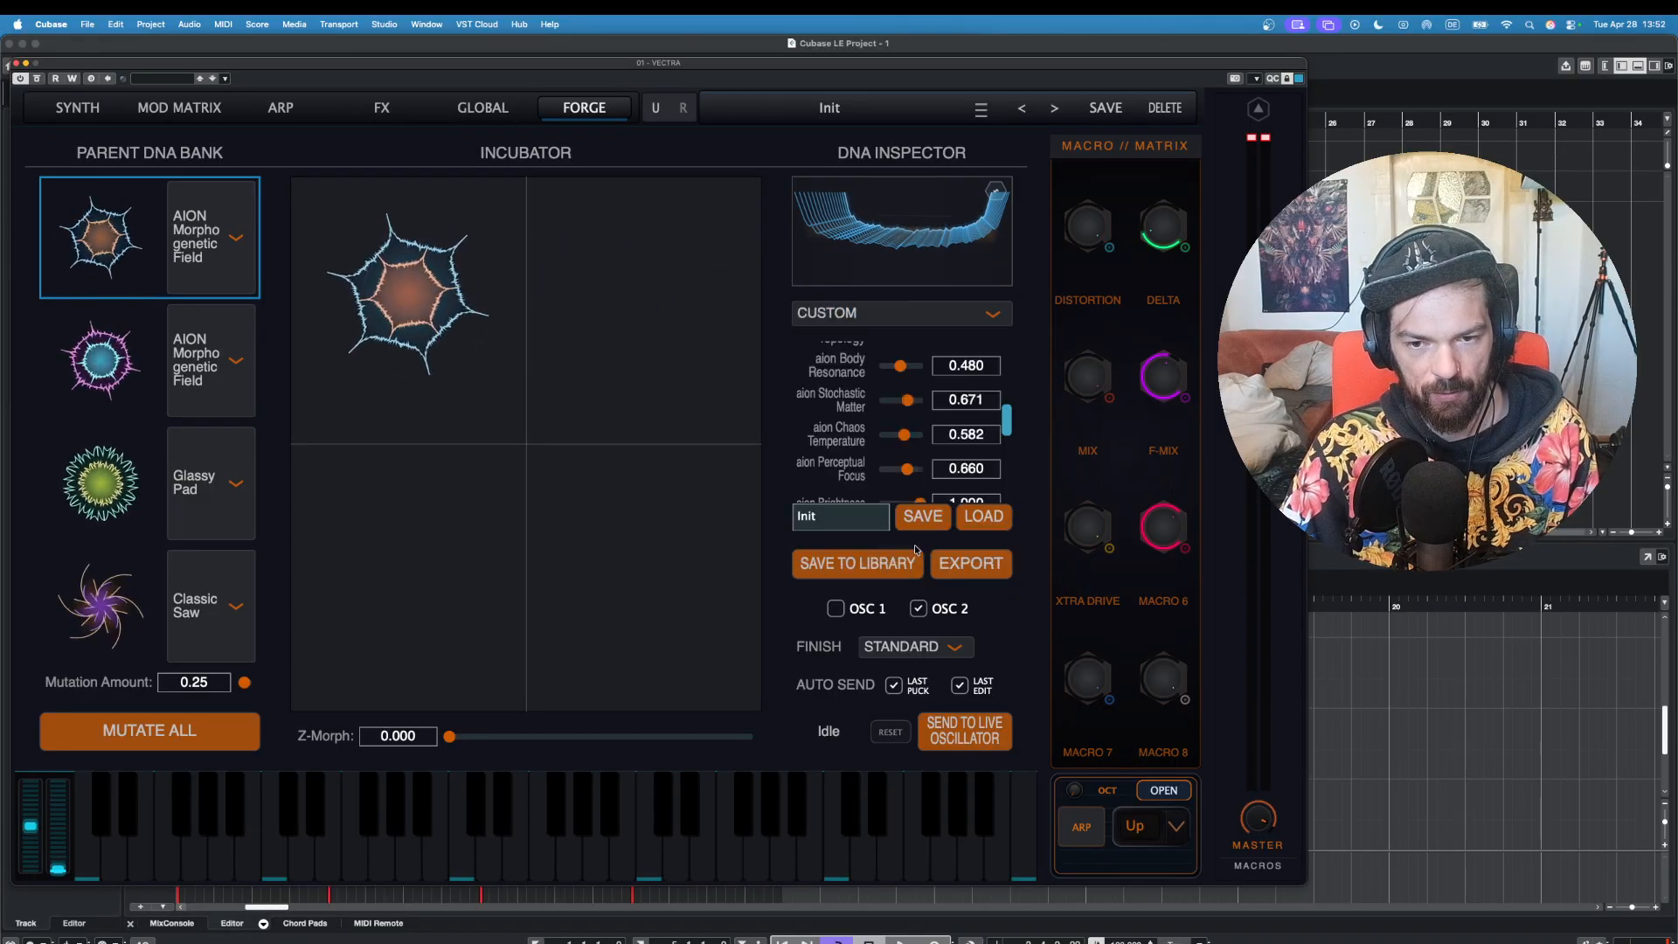
pyautogui.click(918, 470)
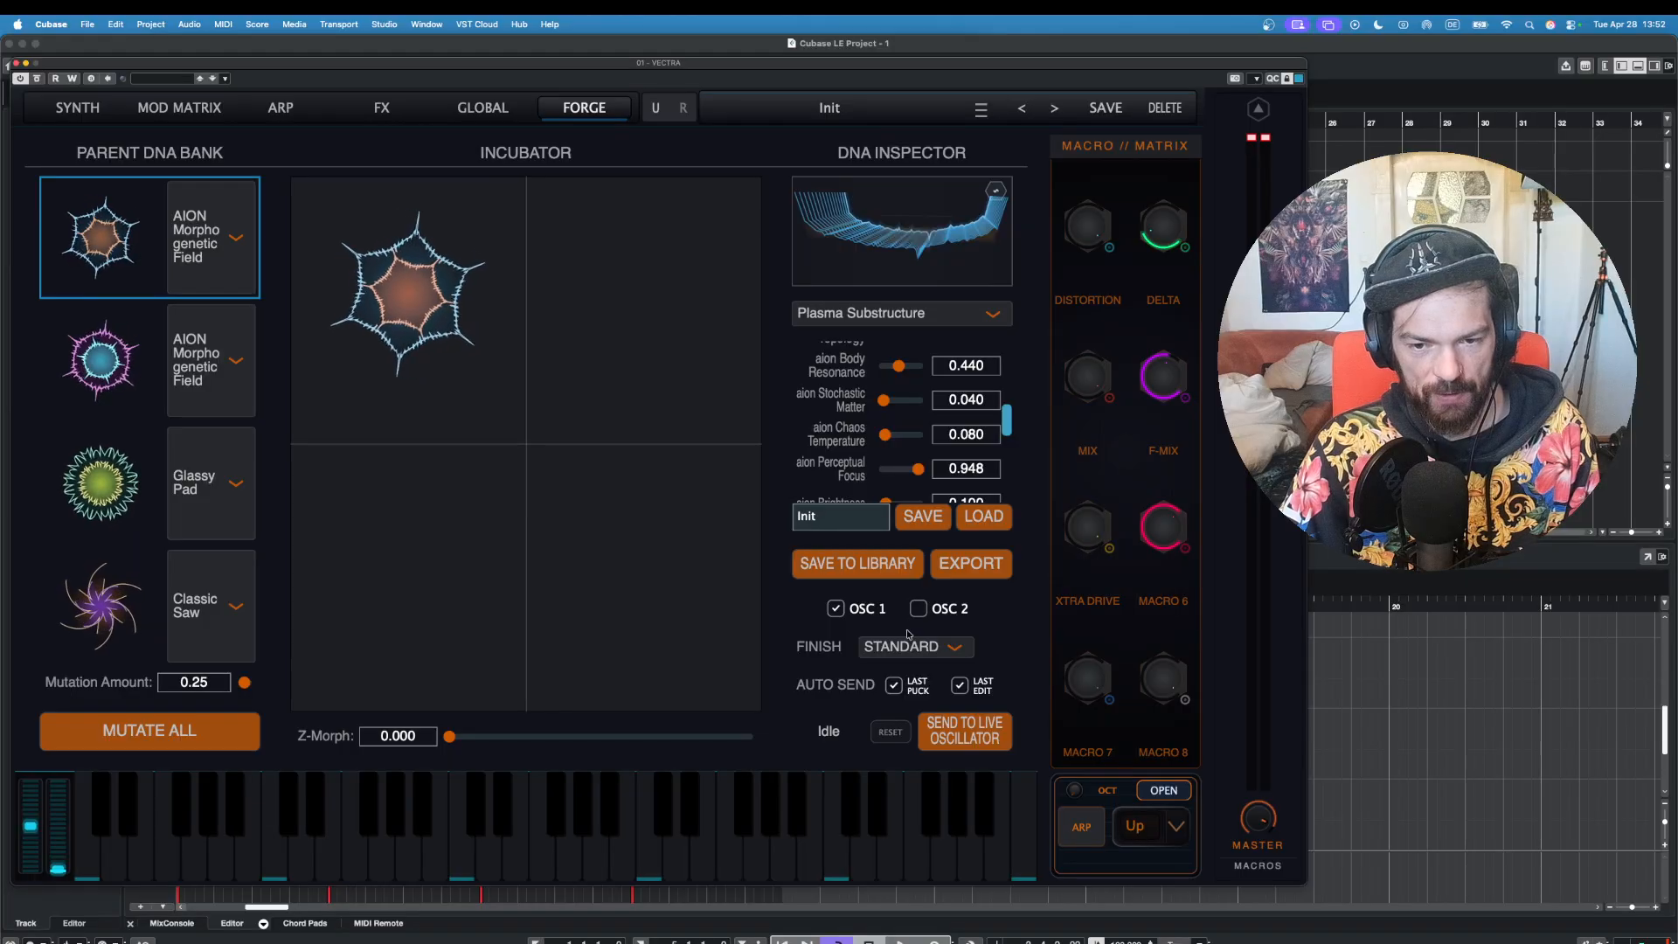
# Step: Send the Plasma Substructure wavetable to OSC 1, and place the incubator puck in the upper-right quadrant with OSC 2 as the target
pyautogui.click(997, 725)
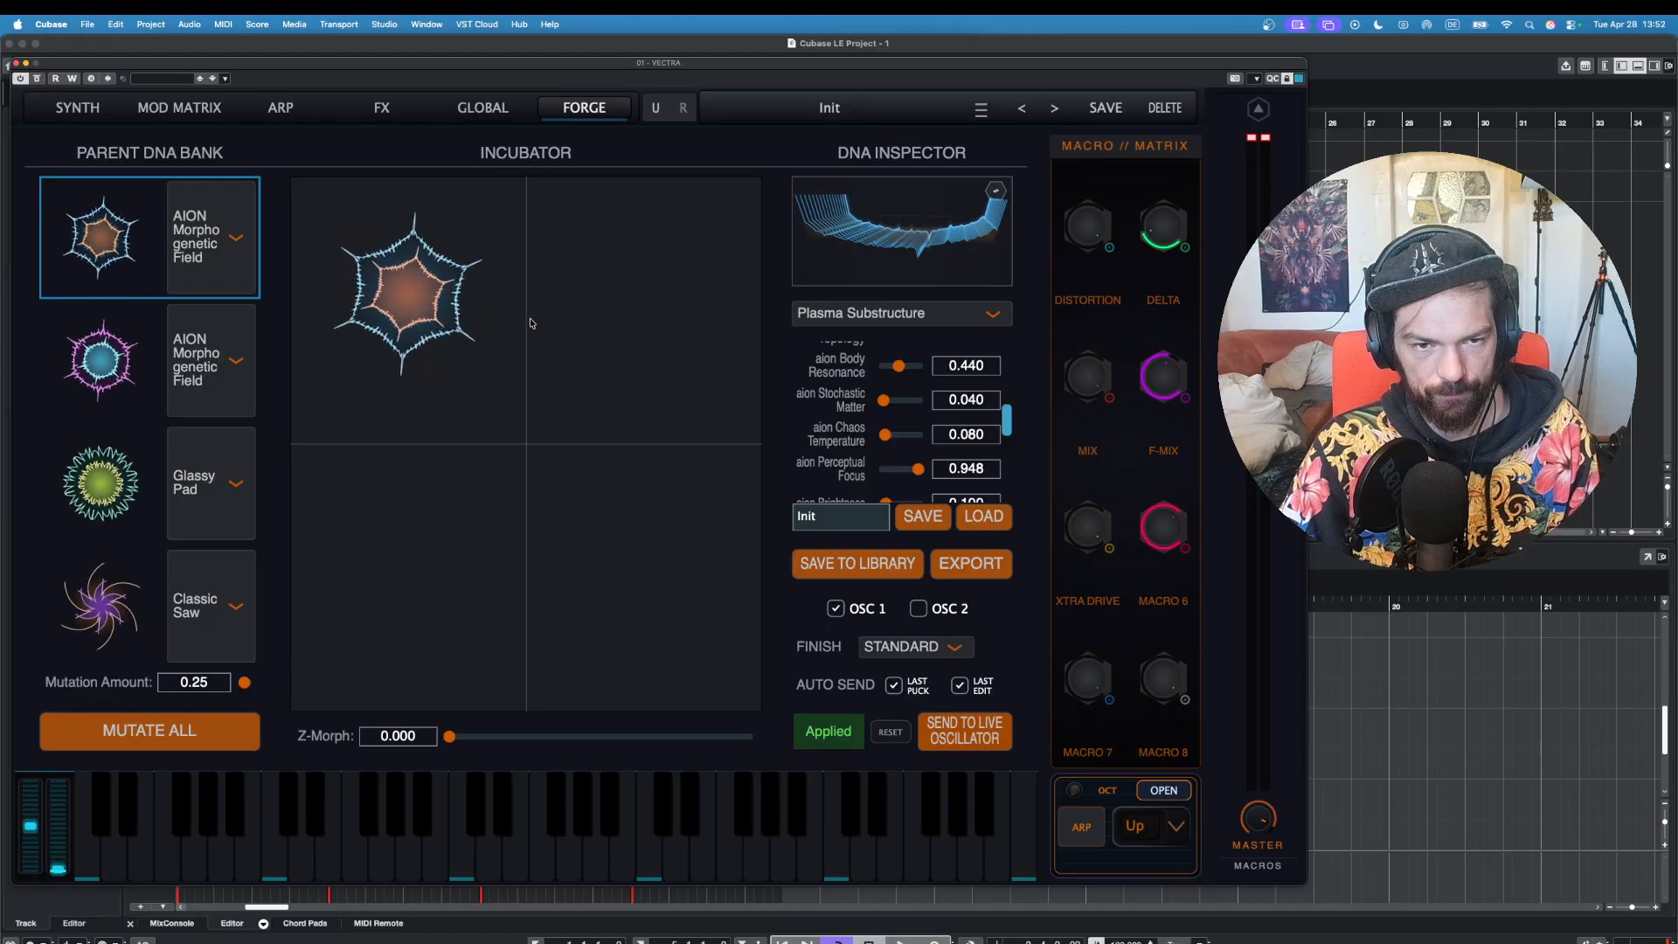
pyautogui.click(647, 282)
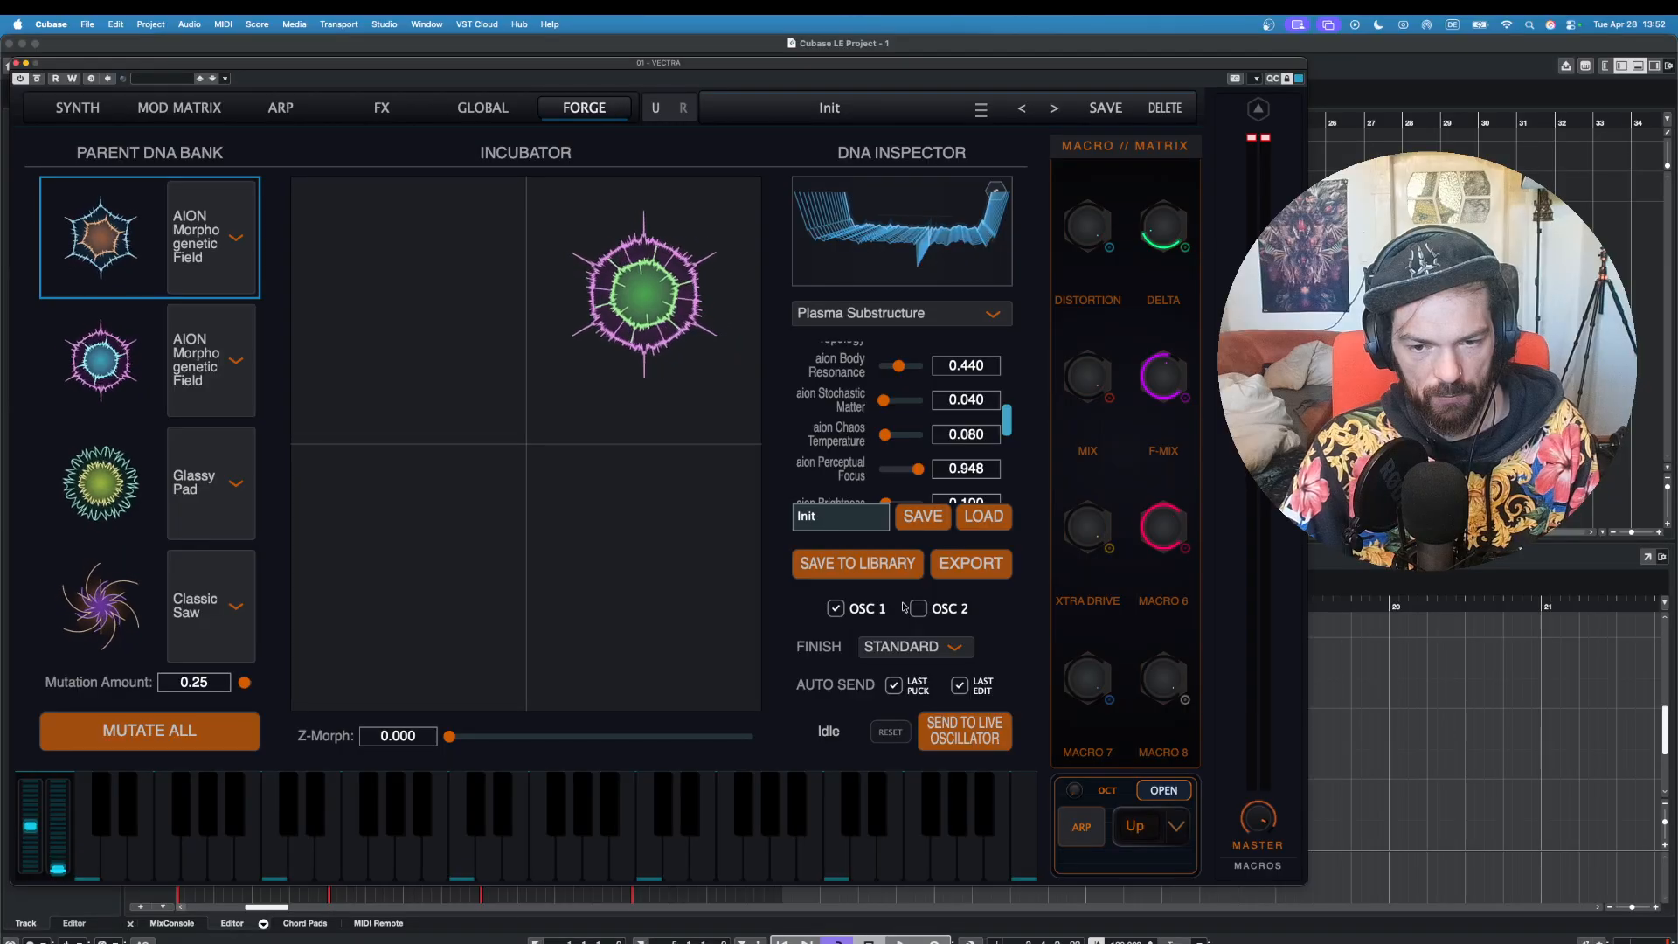
pyautogui.click(409, 290)
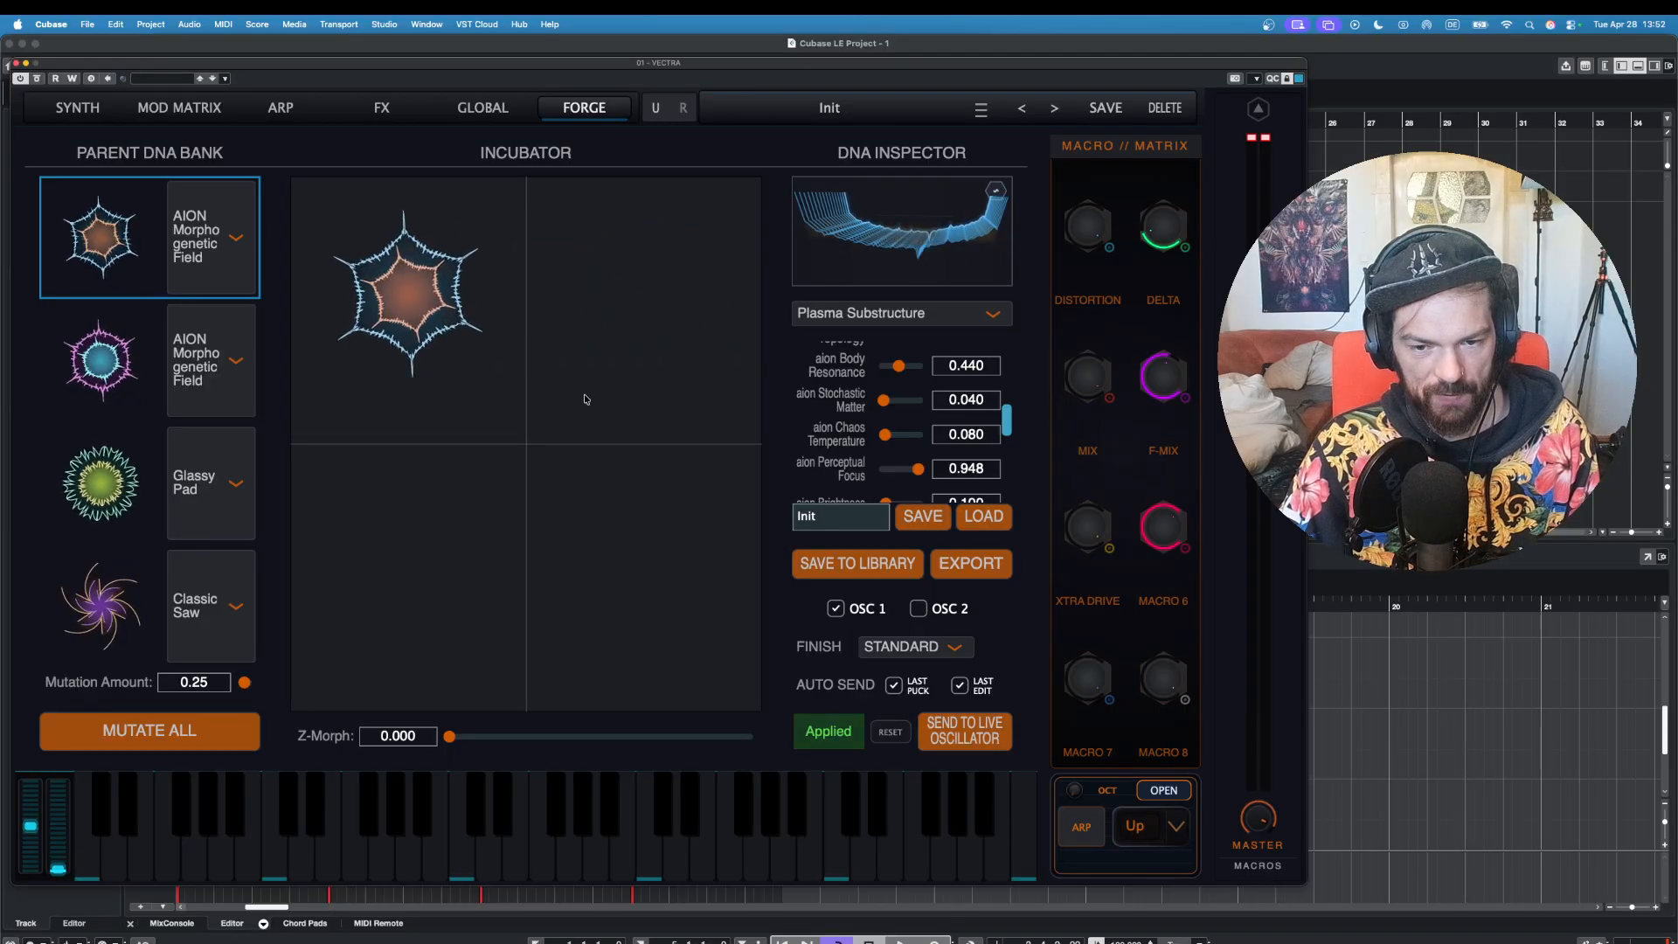
pyautogui.click(917, 609)
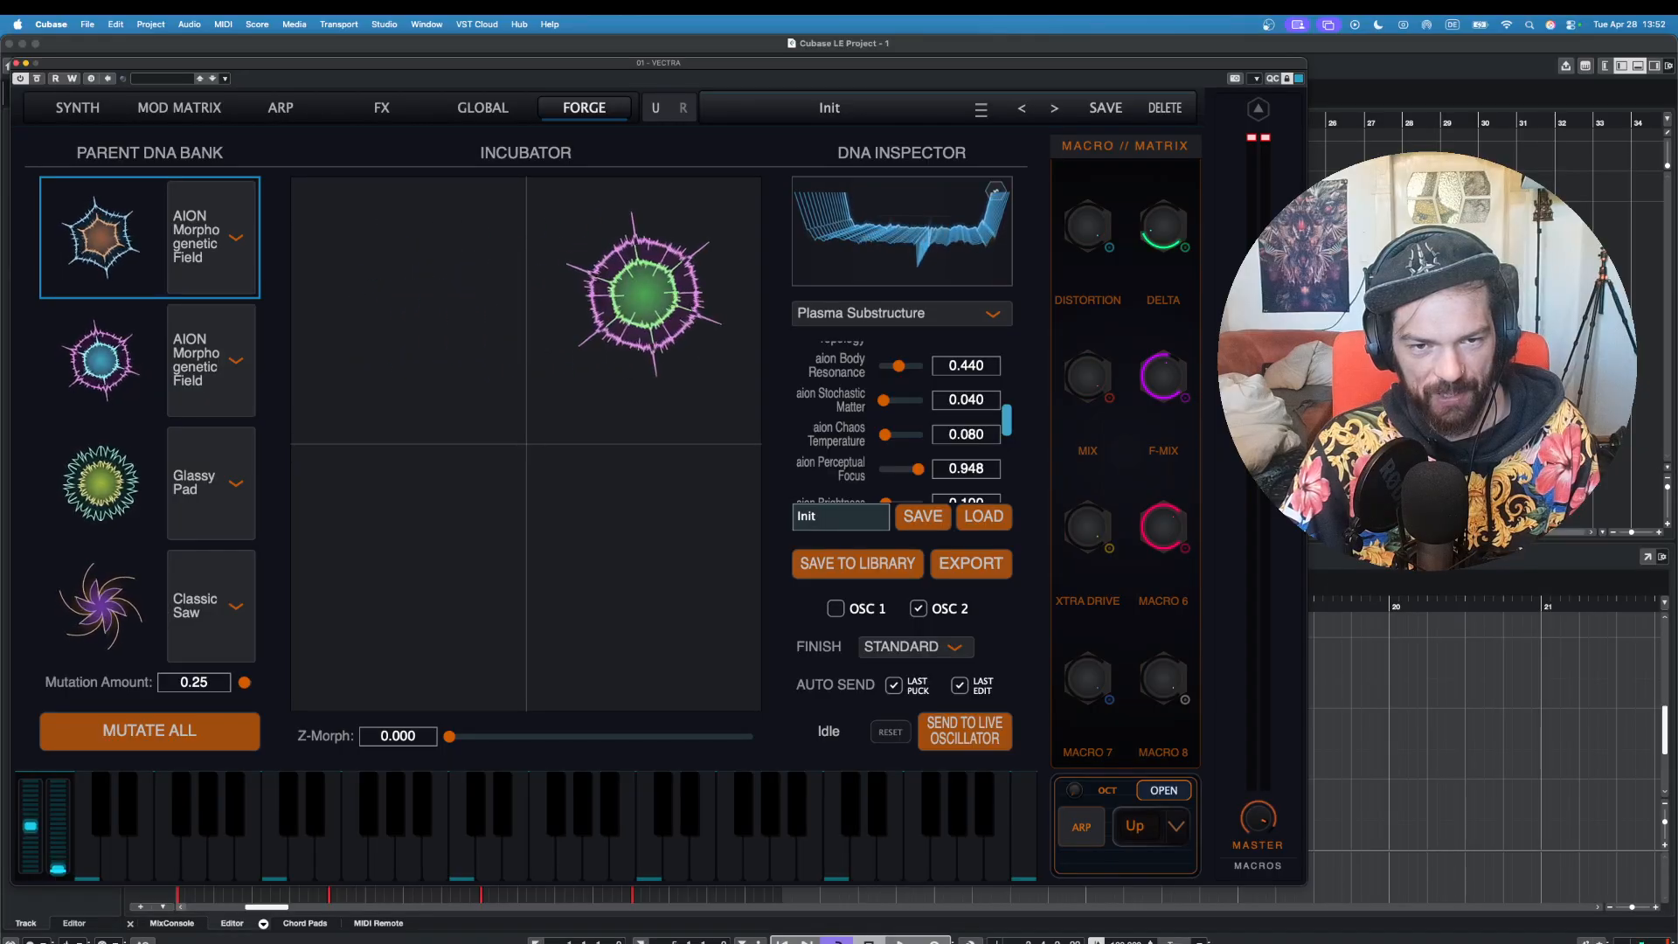
# Step: Audition the new wavetables with low notes on the Synth page while lowering the F-Mix macro to zero
pyautogui.click(77, 107)
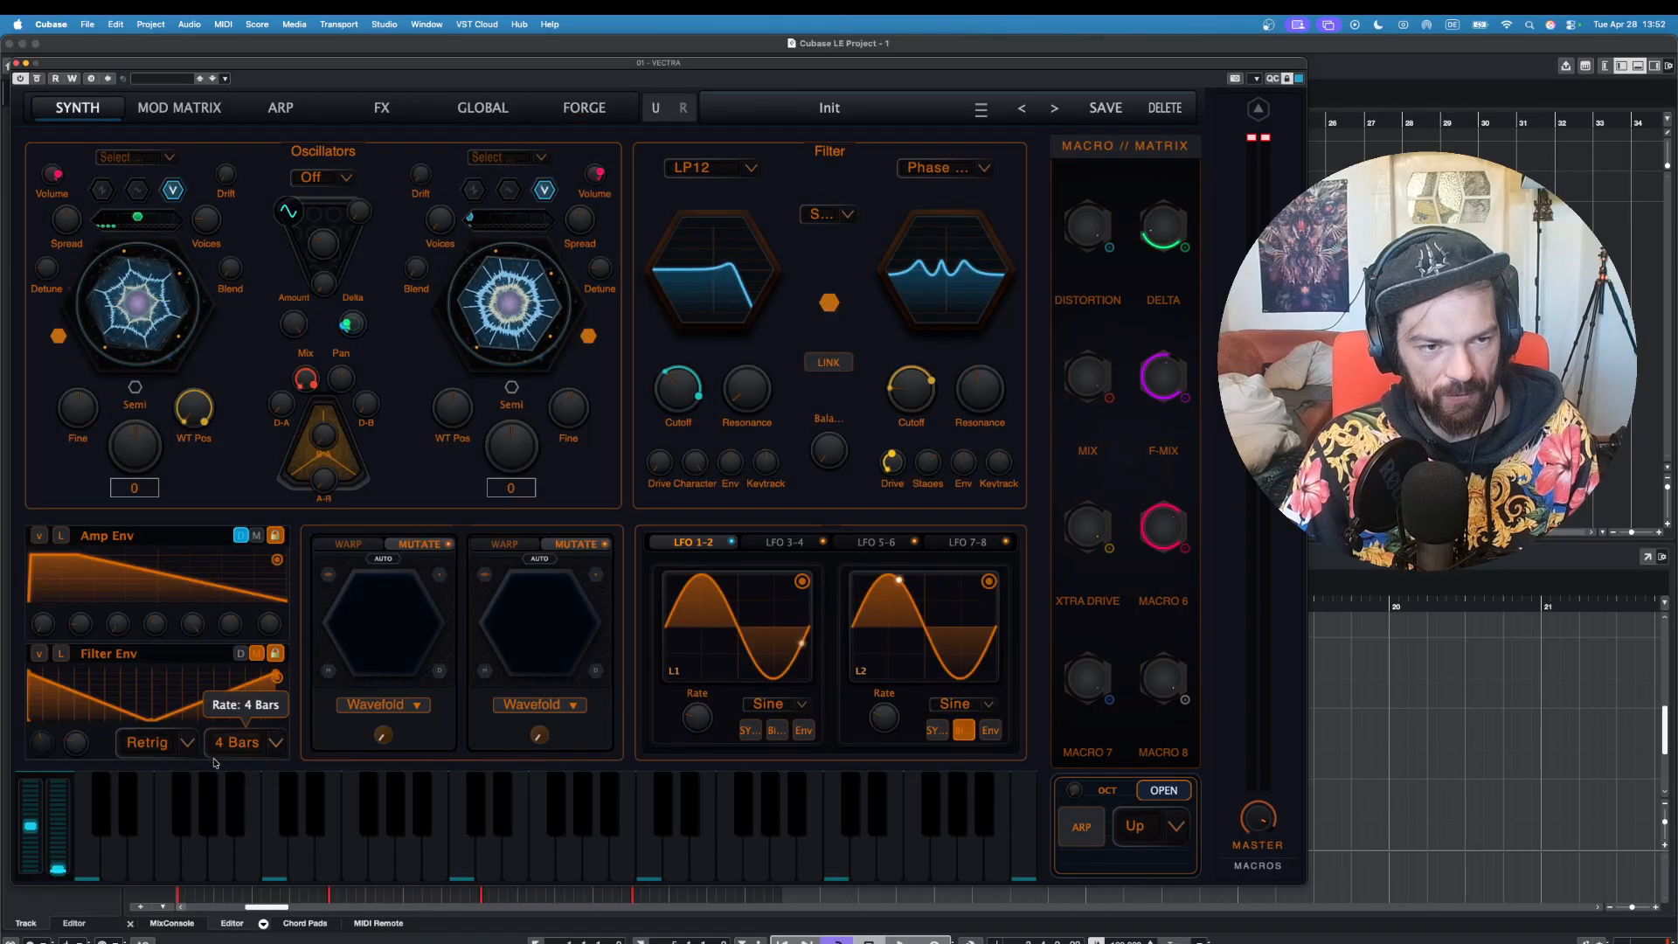
pyautogui.click(194, 853)
pyautogui.click(140, 848)
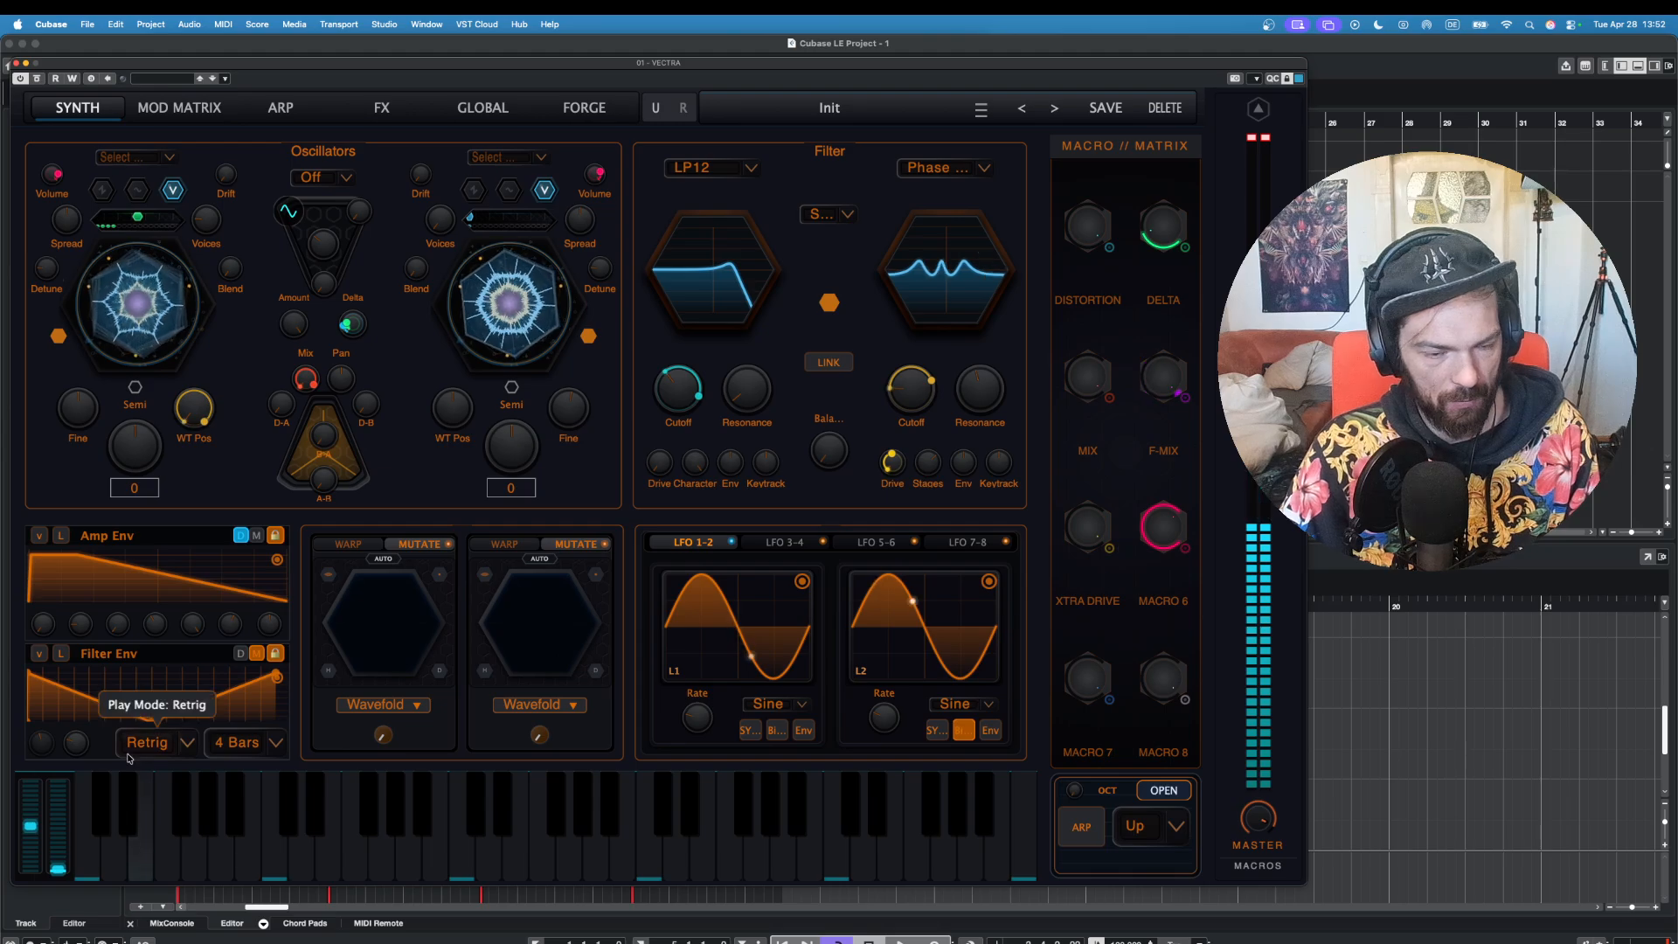
pyautogui.click(139, 843)
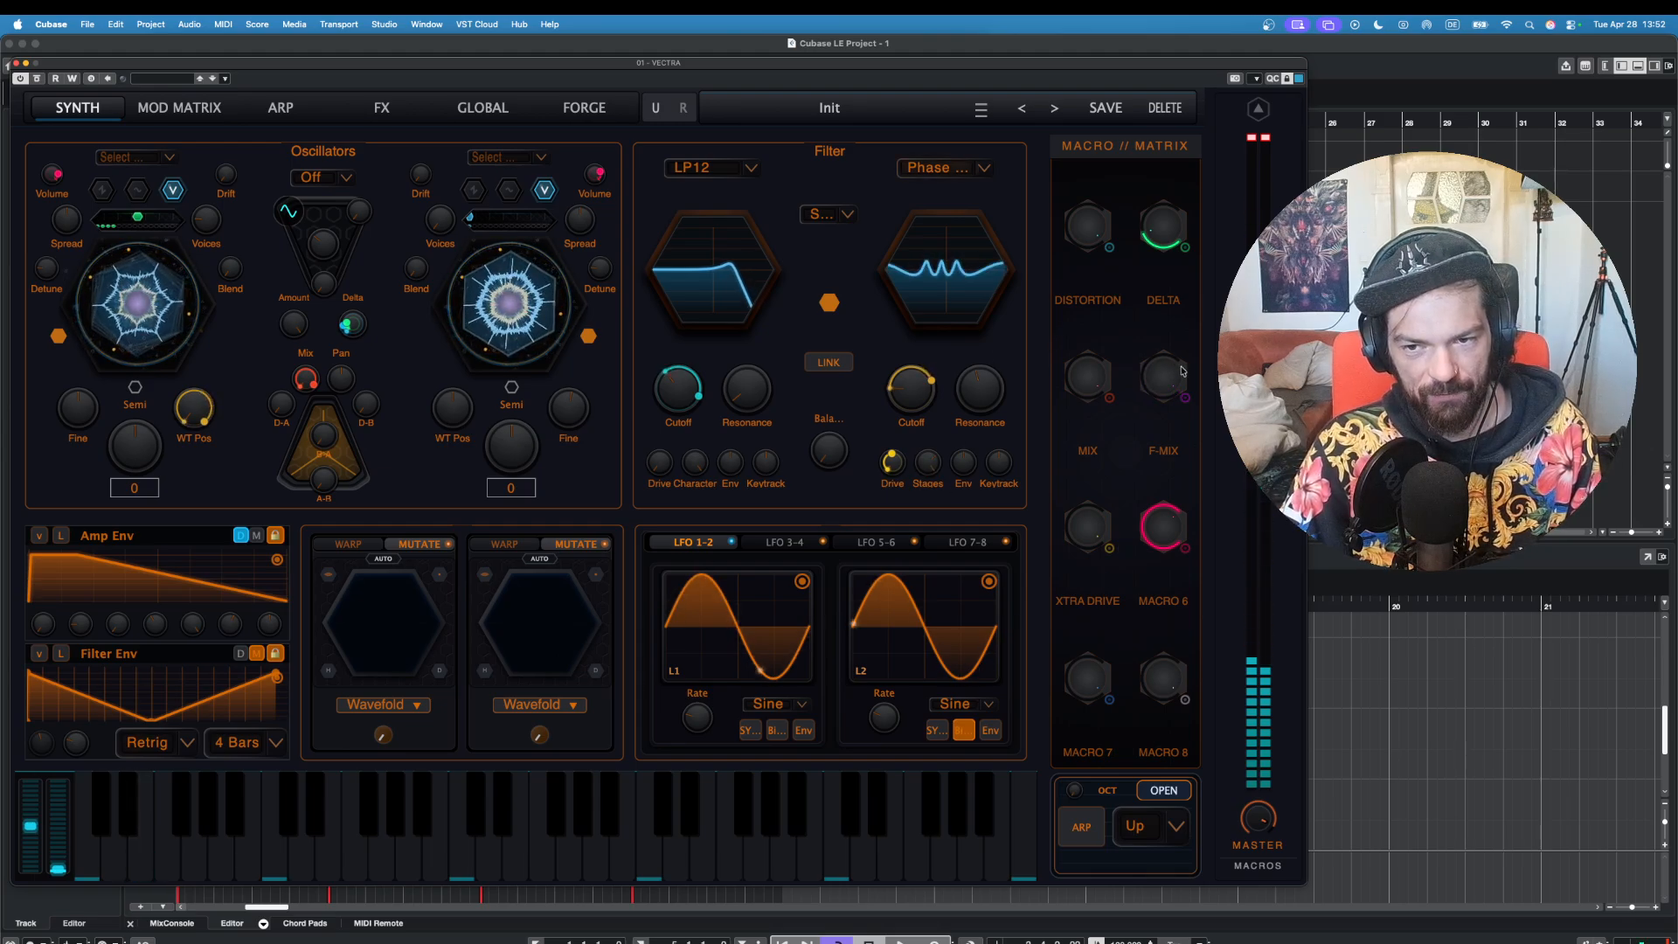
pyautogui.click(172, 849)
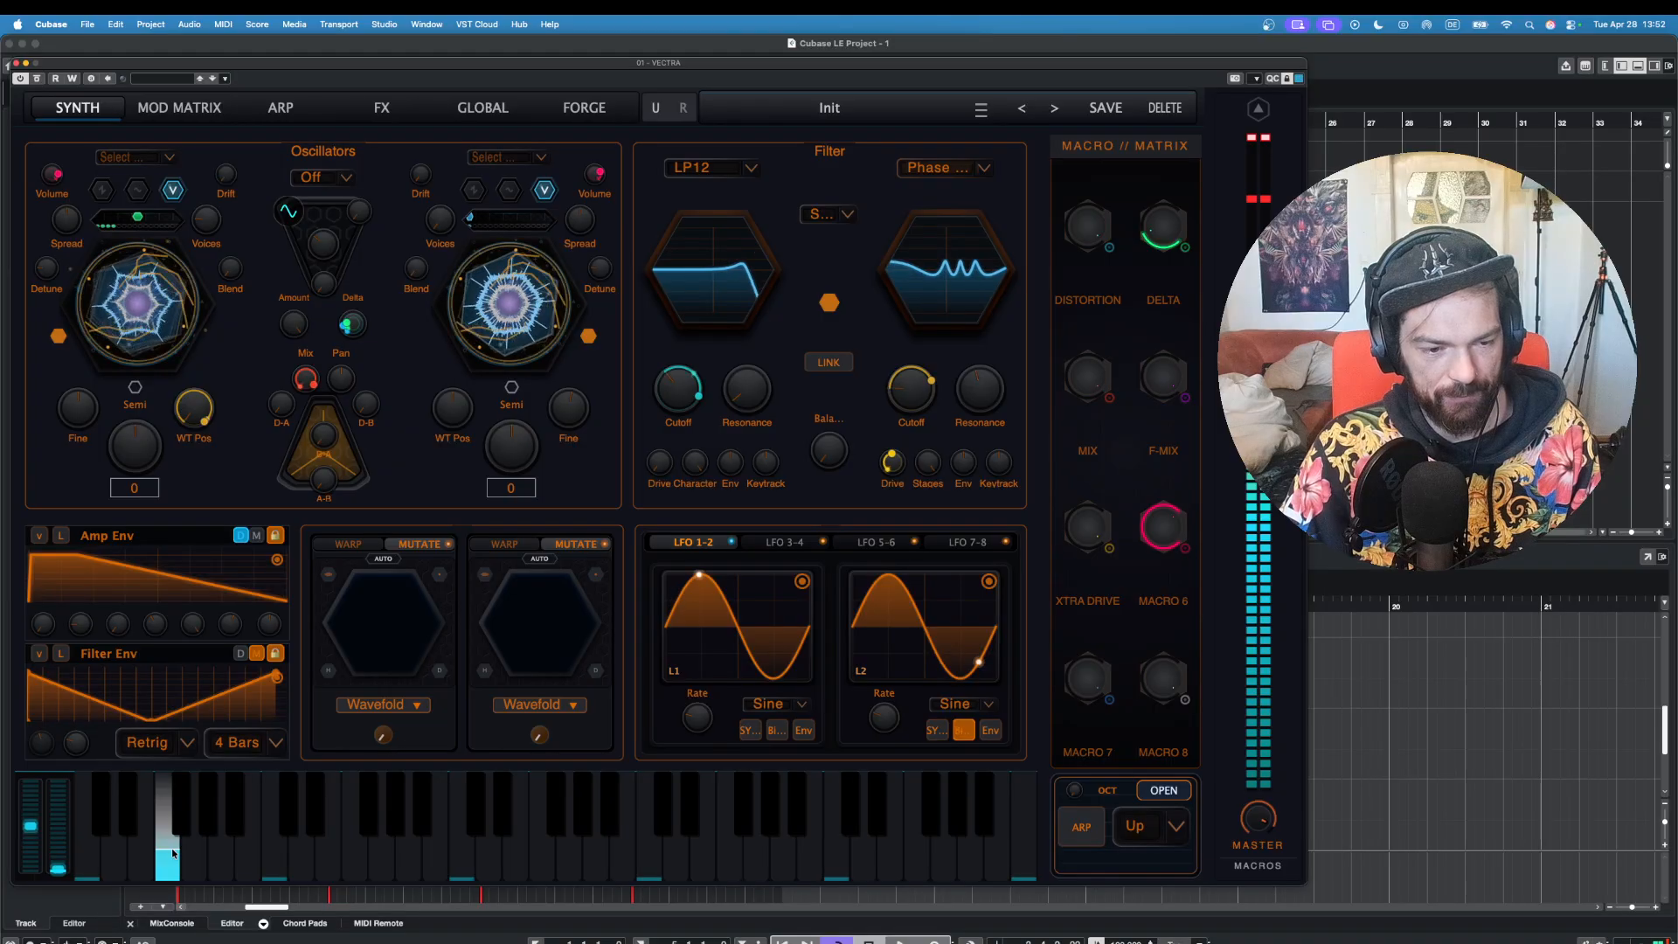
pyautogui.click(222, 860)
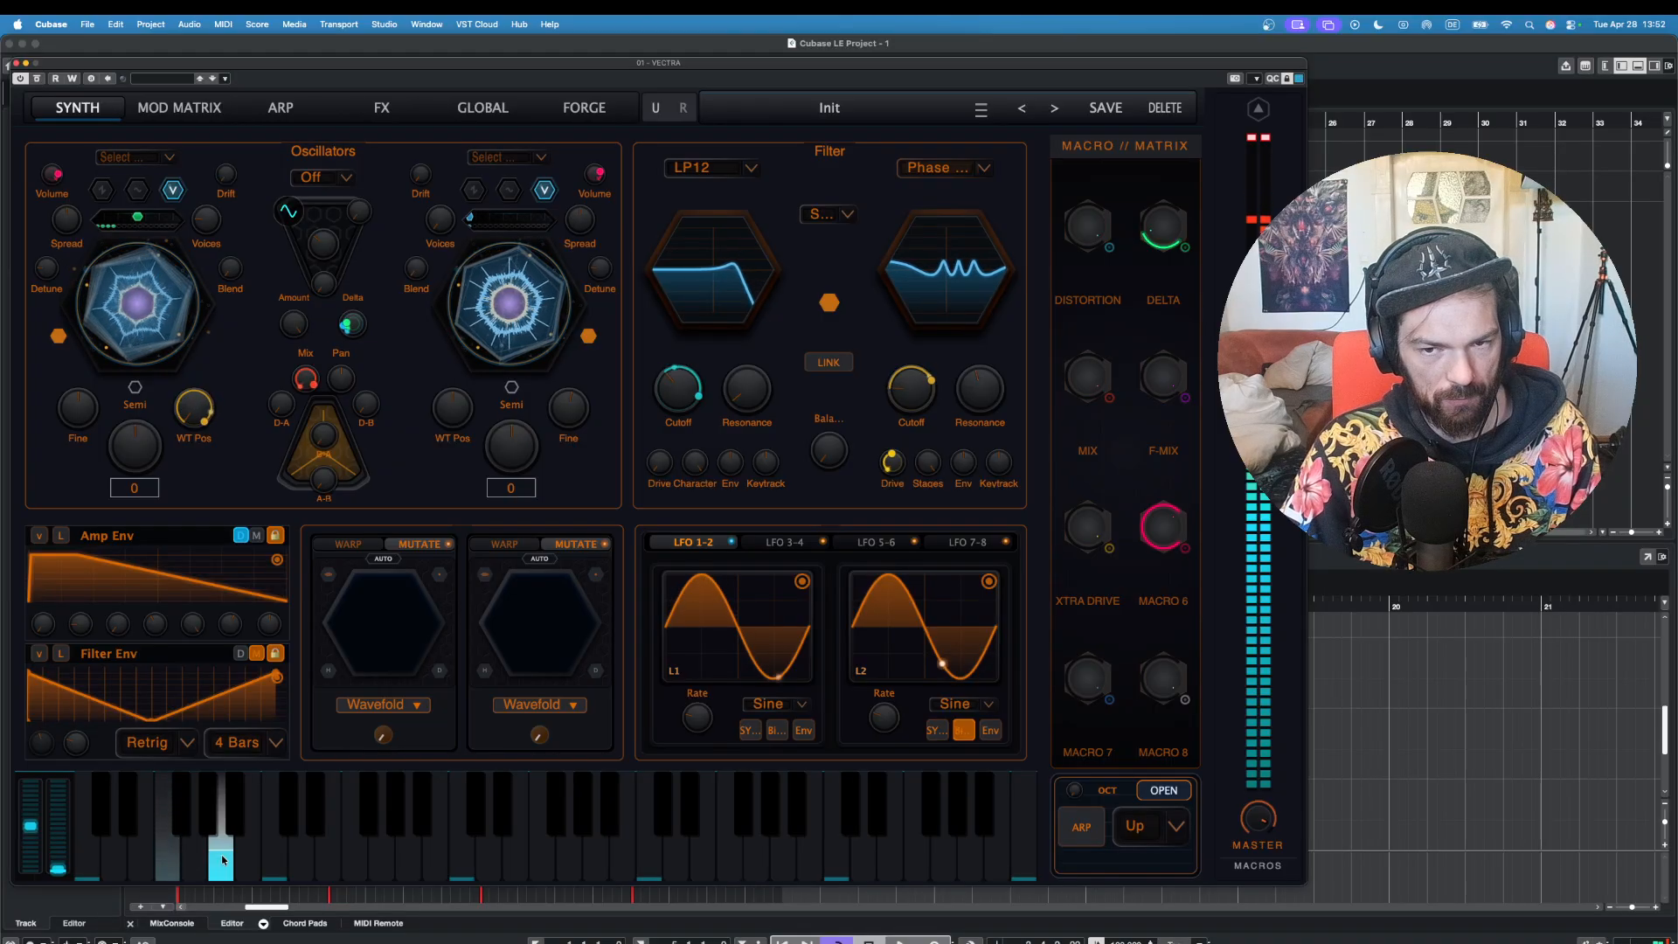
pyautogui.click(113, 859)
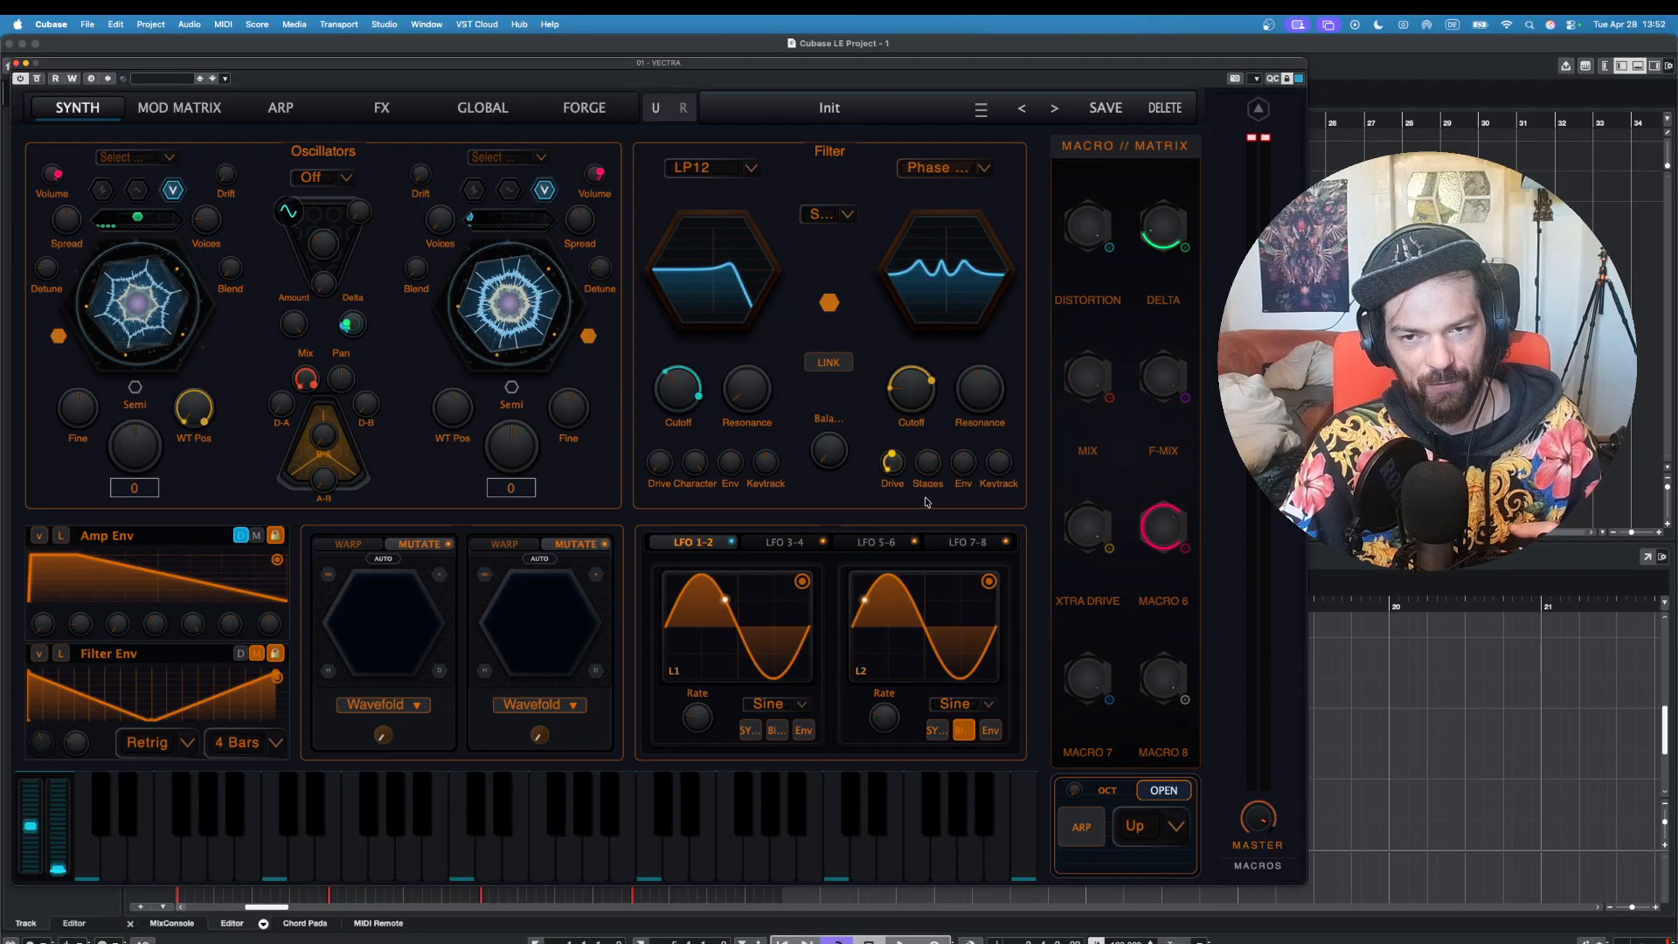
# Step: Raise the F-Mix macro to maximum while playing low and mid-range notes
pyautogui.click(316, 813)
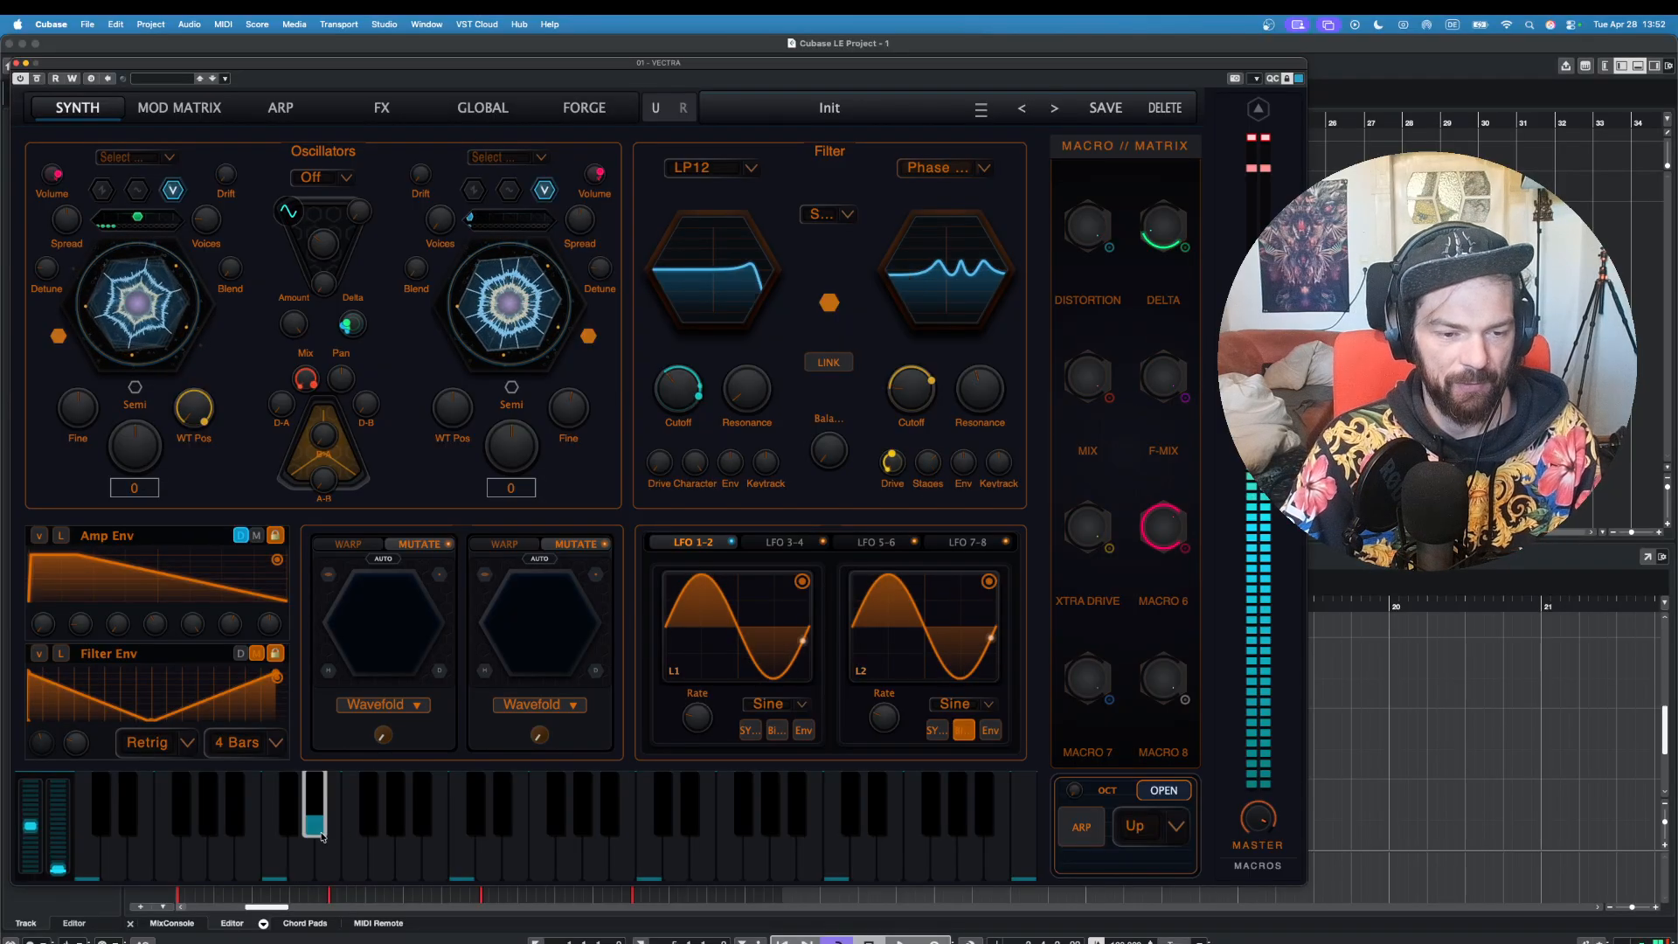
pyautogui.click(194, 855)
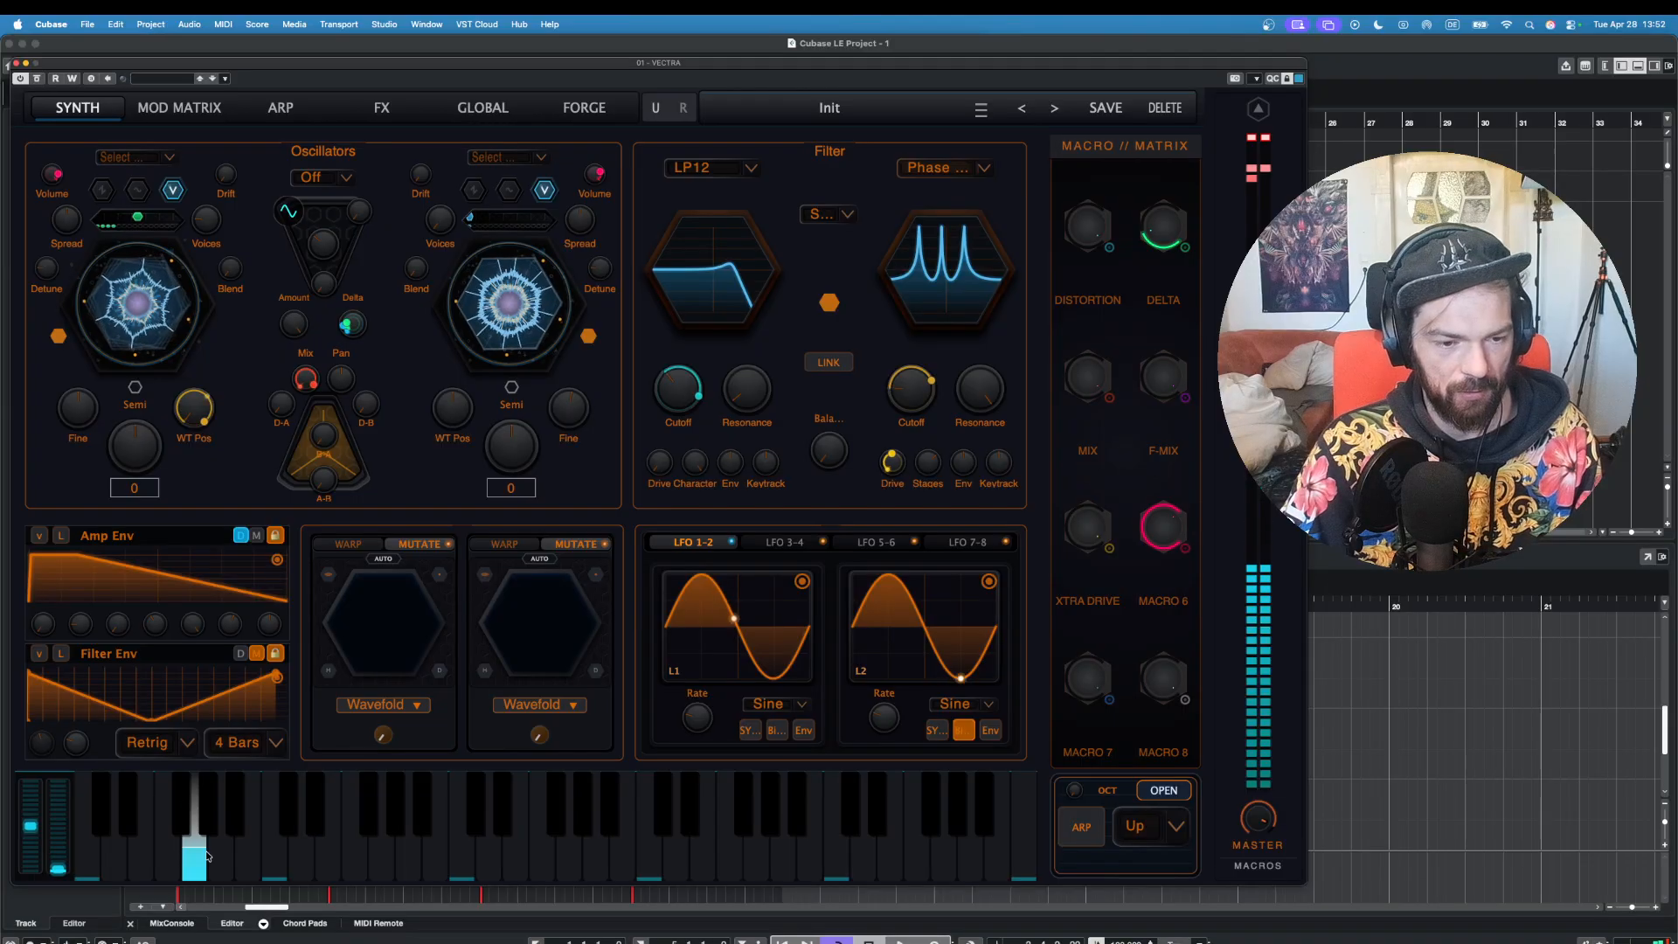
pyautogui.click(143, 859)
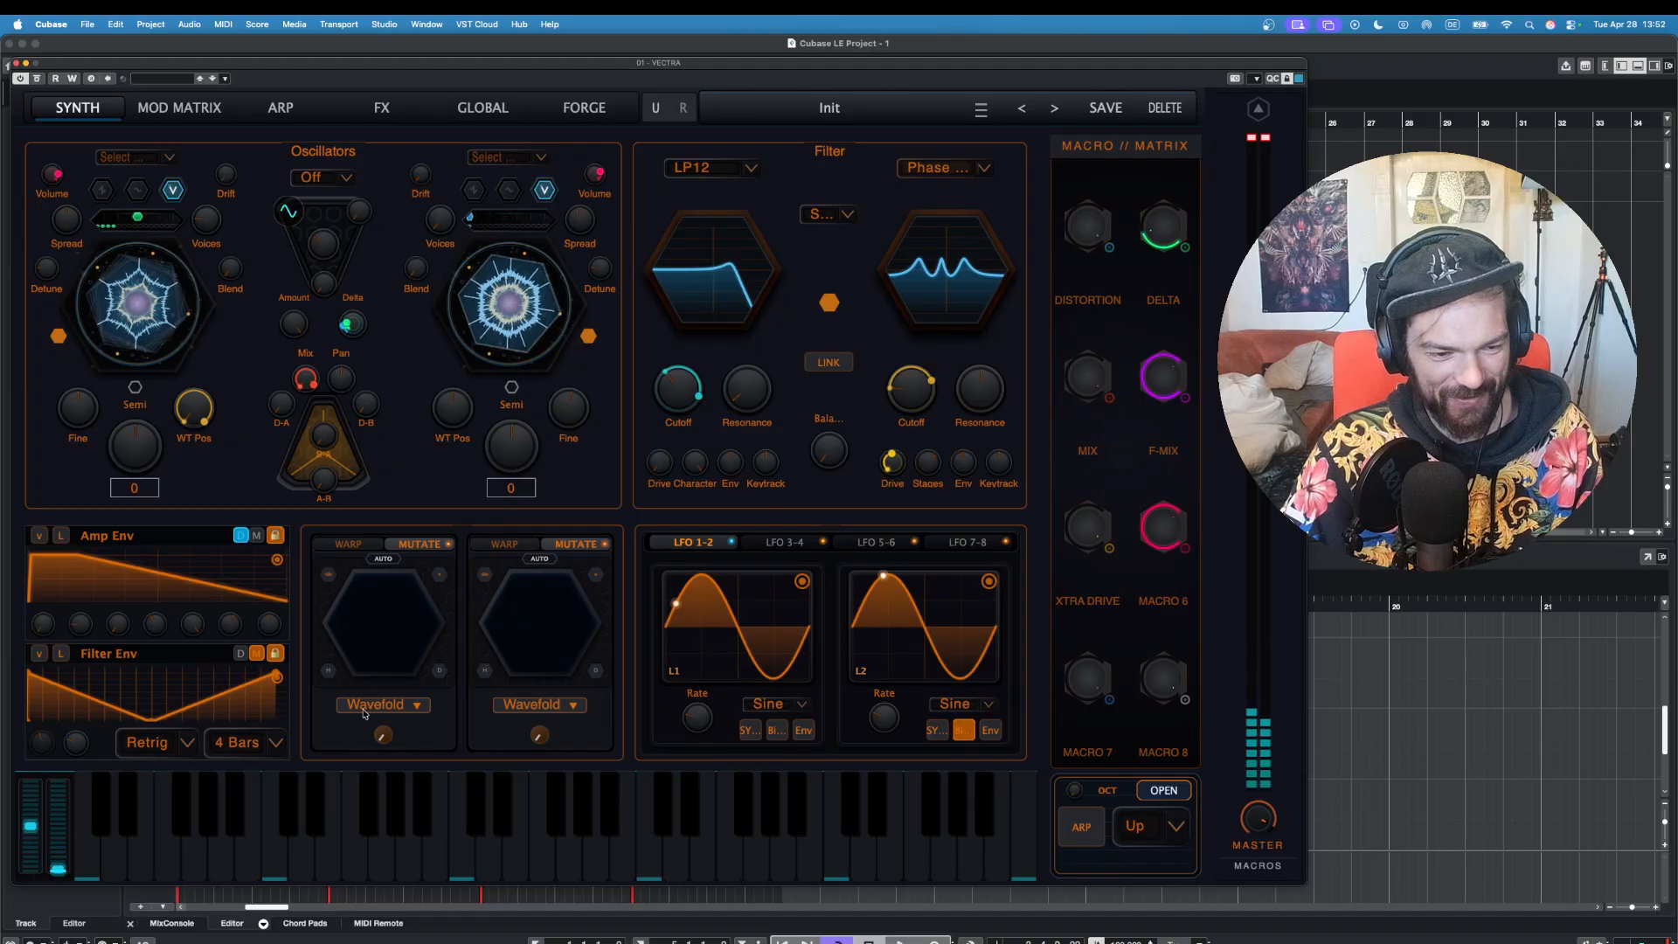
pyautogui.click(194, 861)
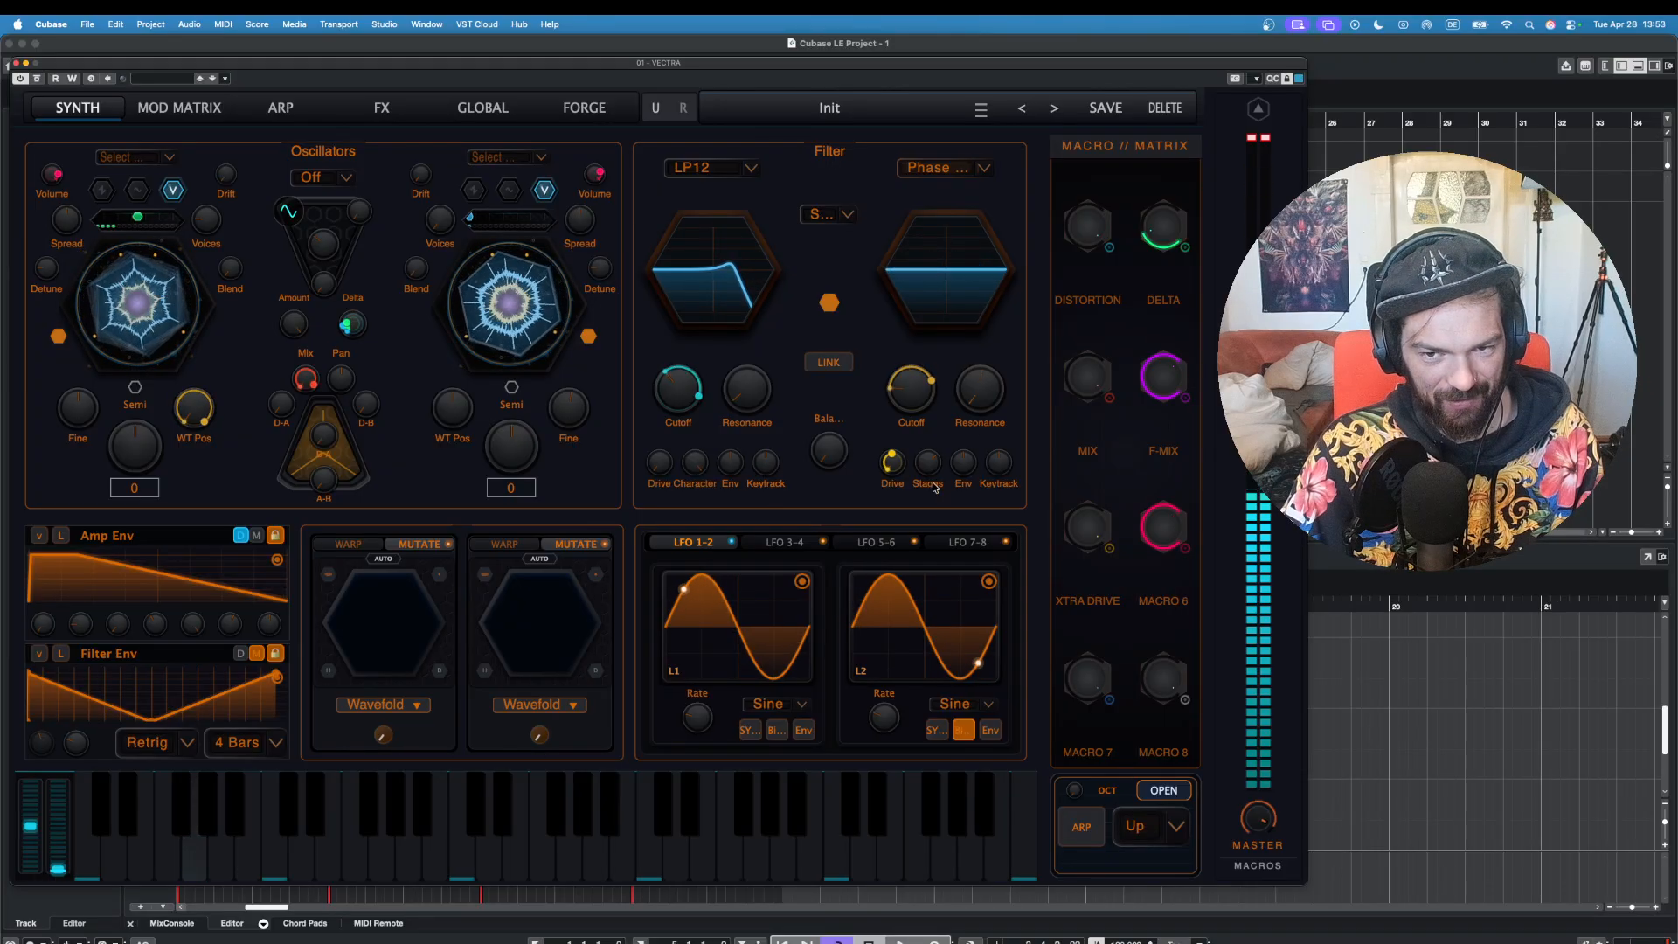
pyautogui.click(181, 864)
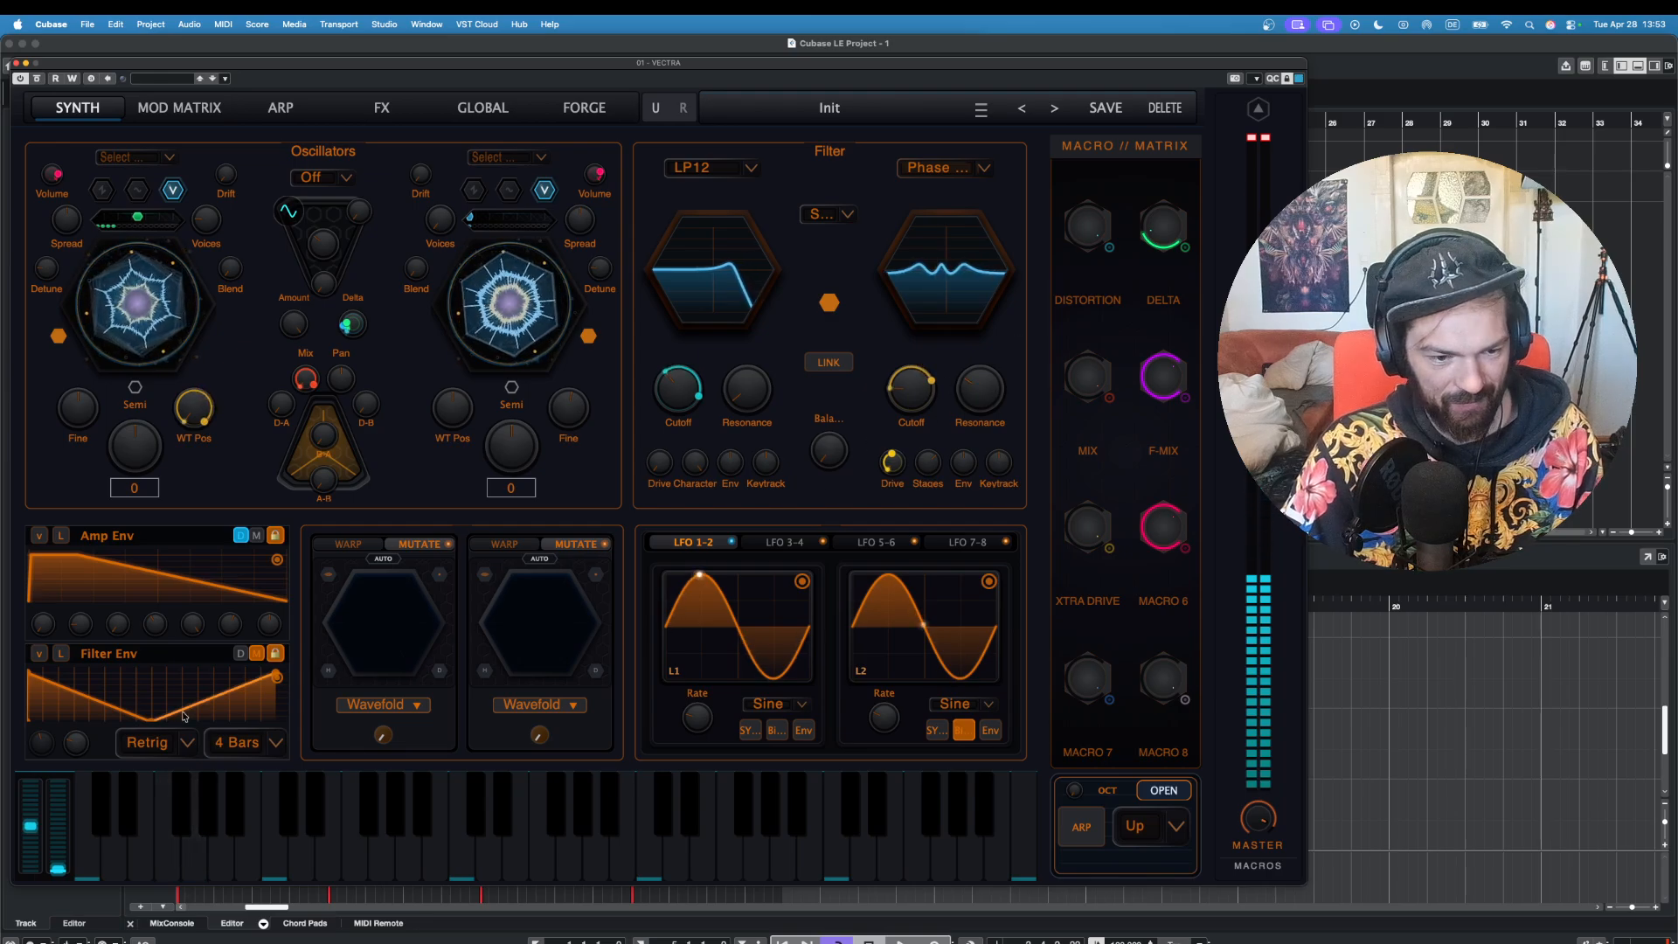
pyautogui.click(220, 830)
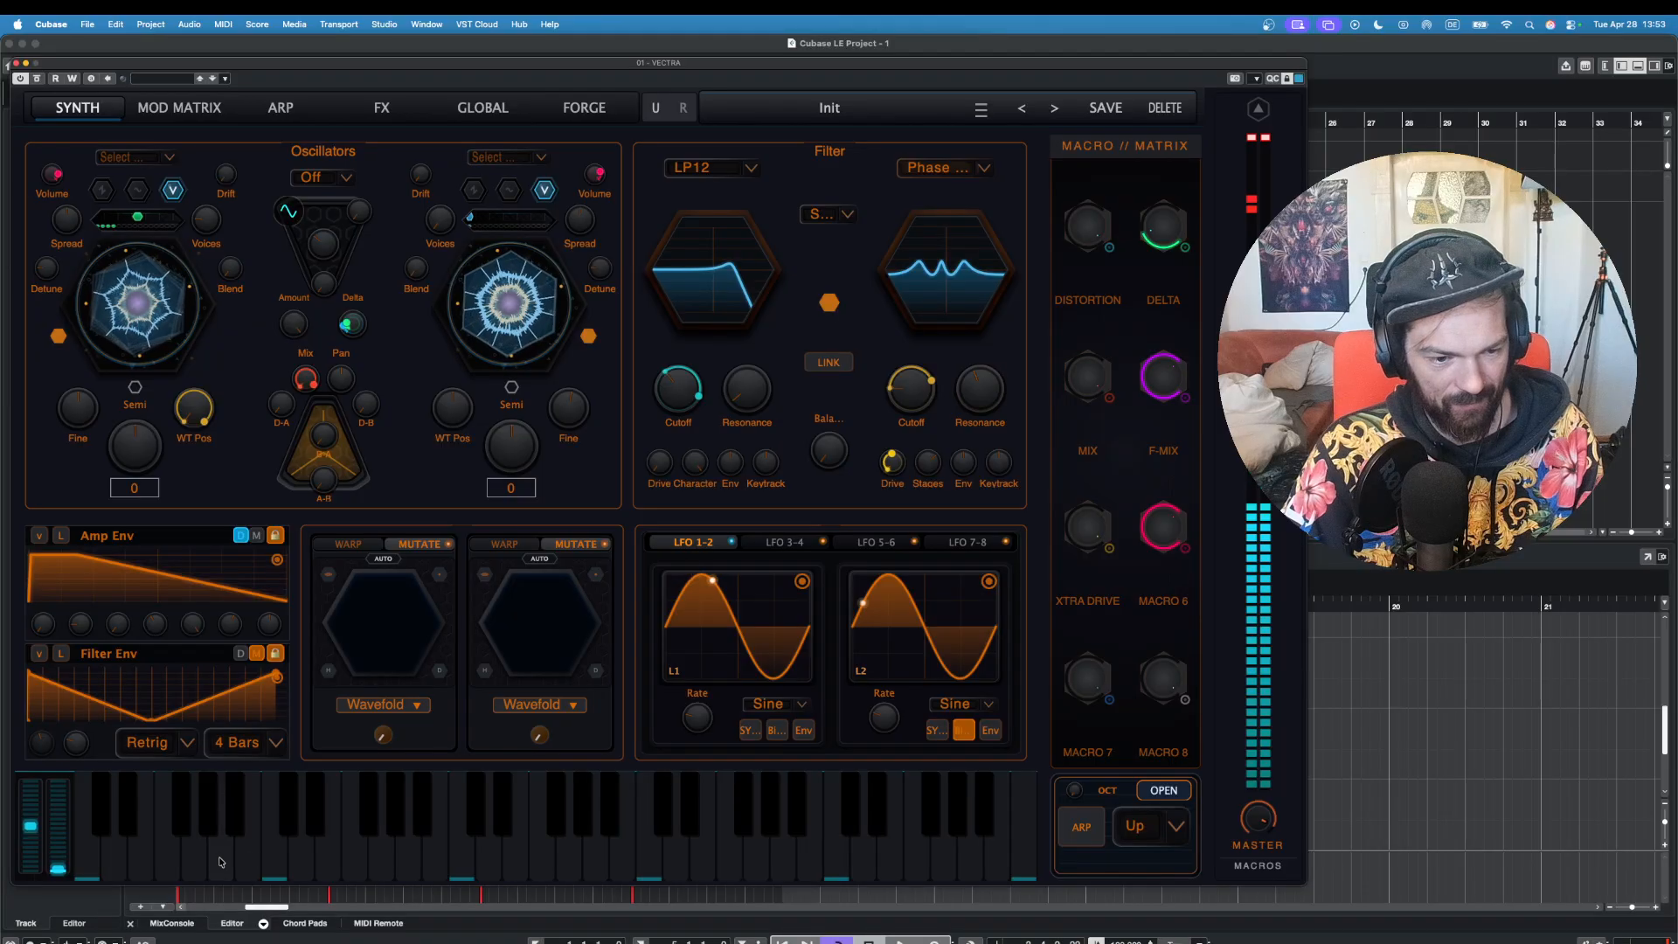
pyautogui.click(221, 862)
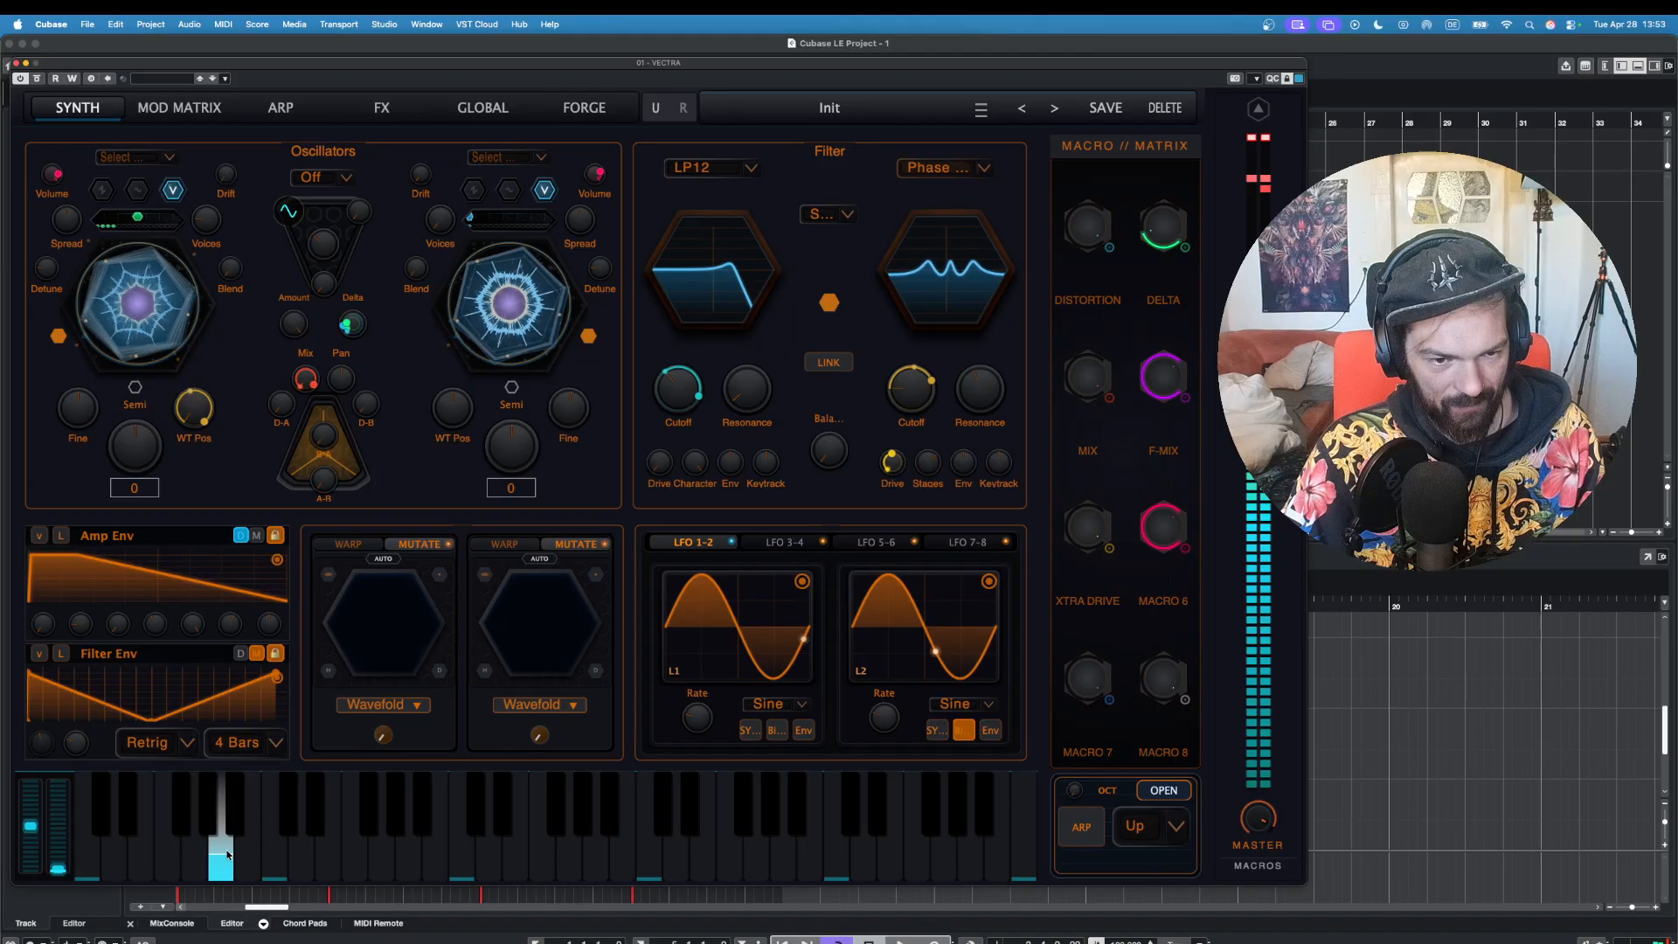
# Step: Set the global quality to 4x (Ultra) and play low notes to audition it
pyautogui.click(581, 108)
pyautogui.click(483, 108)
pyautogui.click(778, 191)
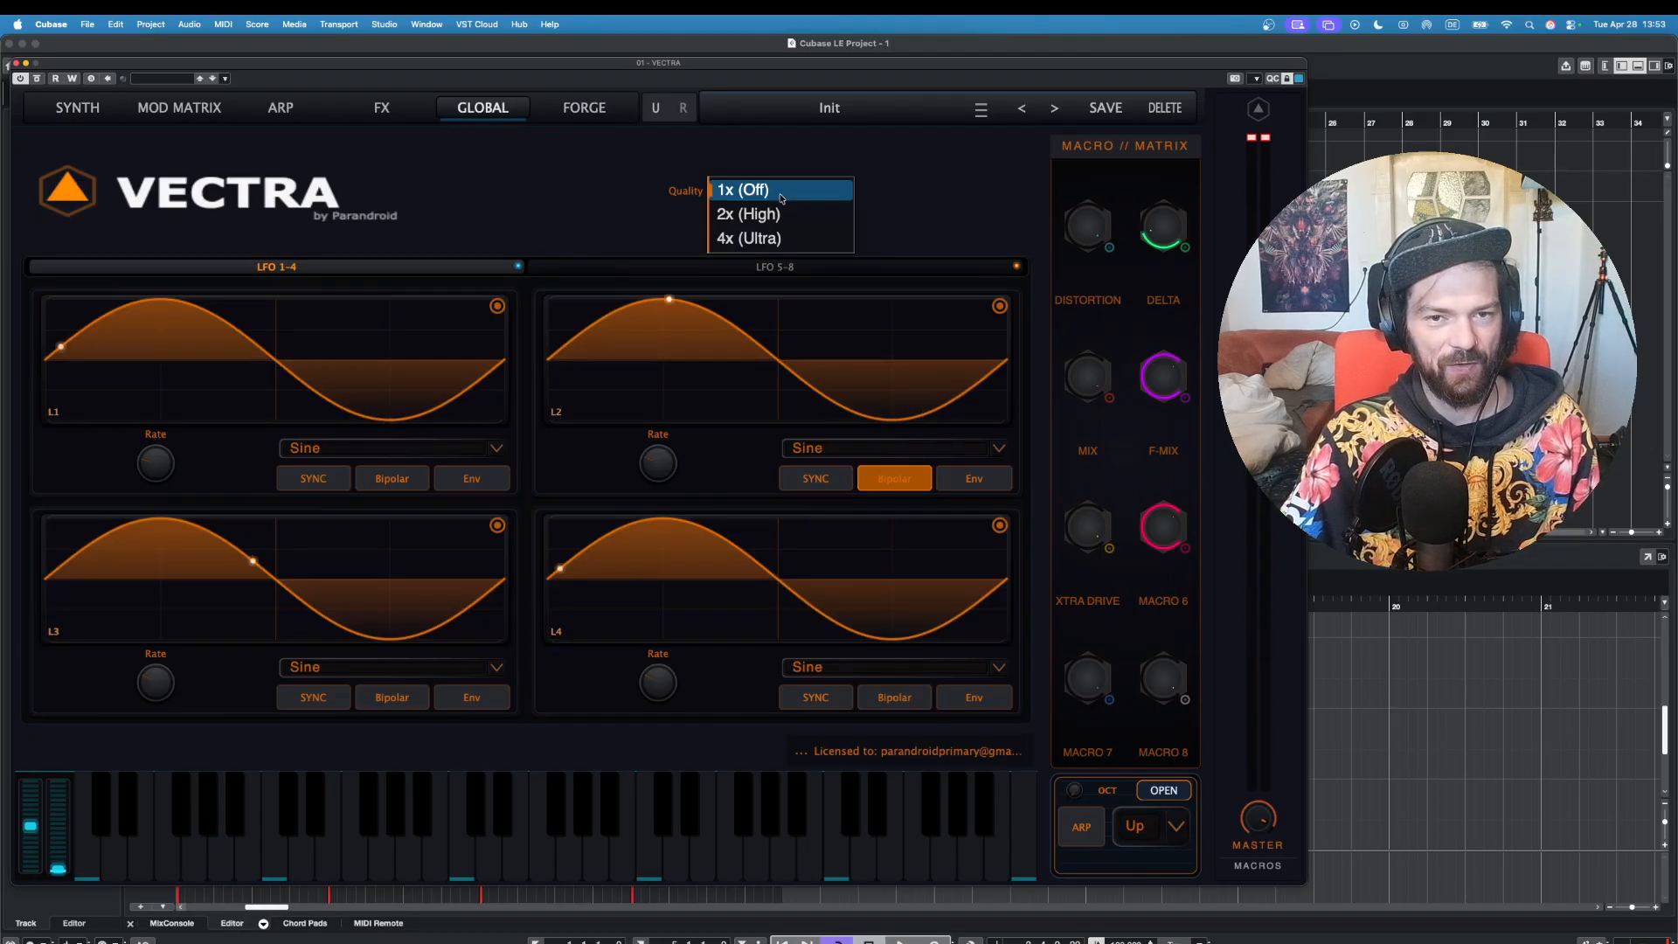
pyautogui.click(776, 238)
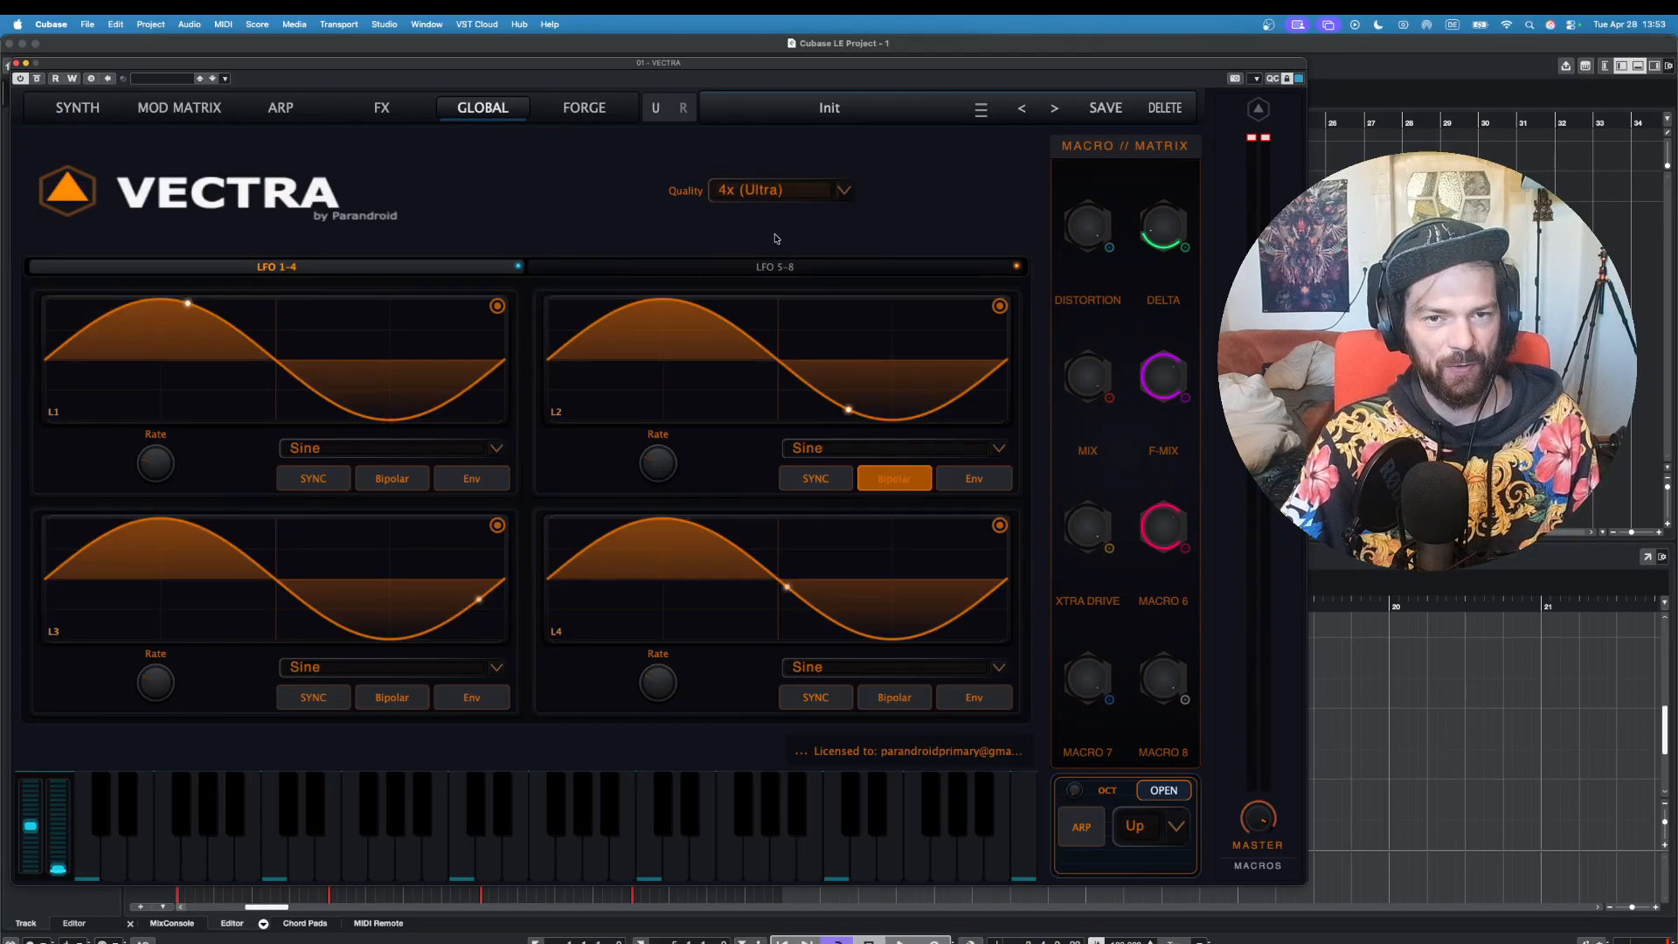
pyautogui.click(190, 865)
pyautogui.click(207, 854)
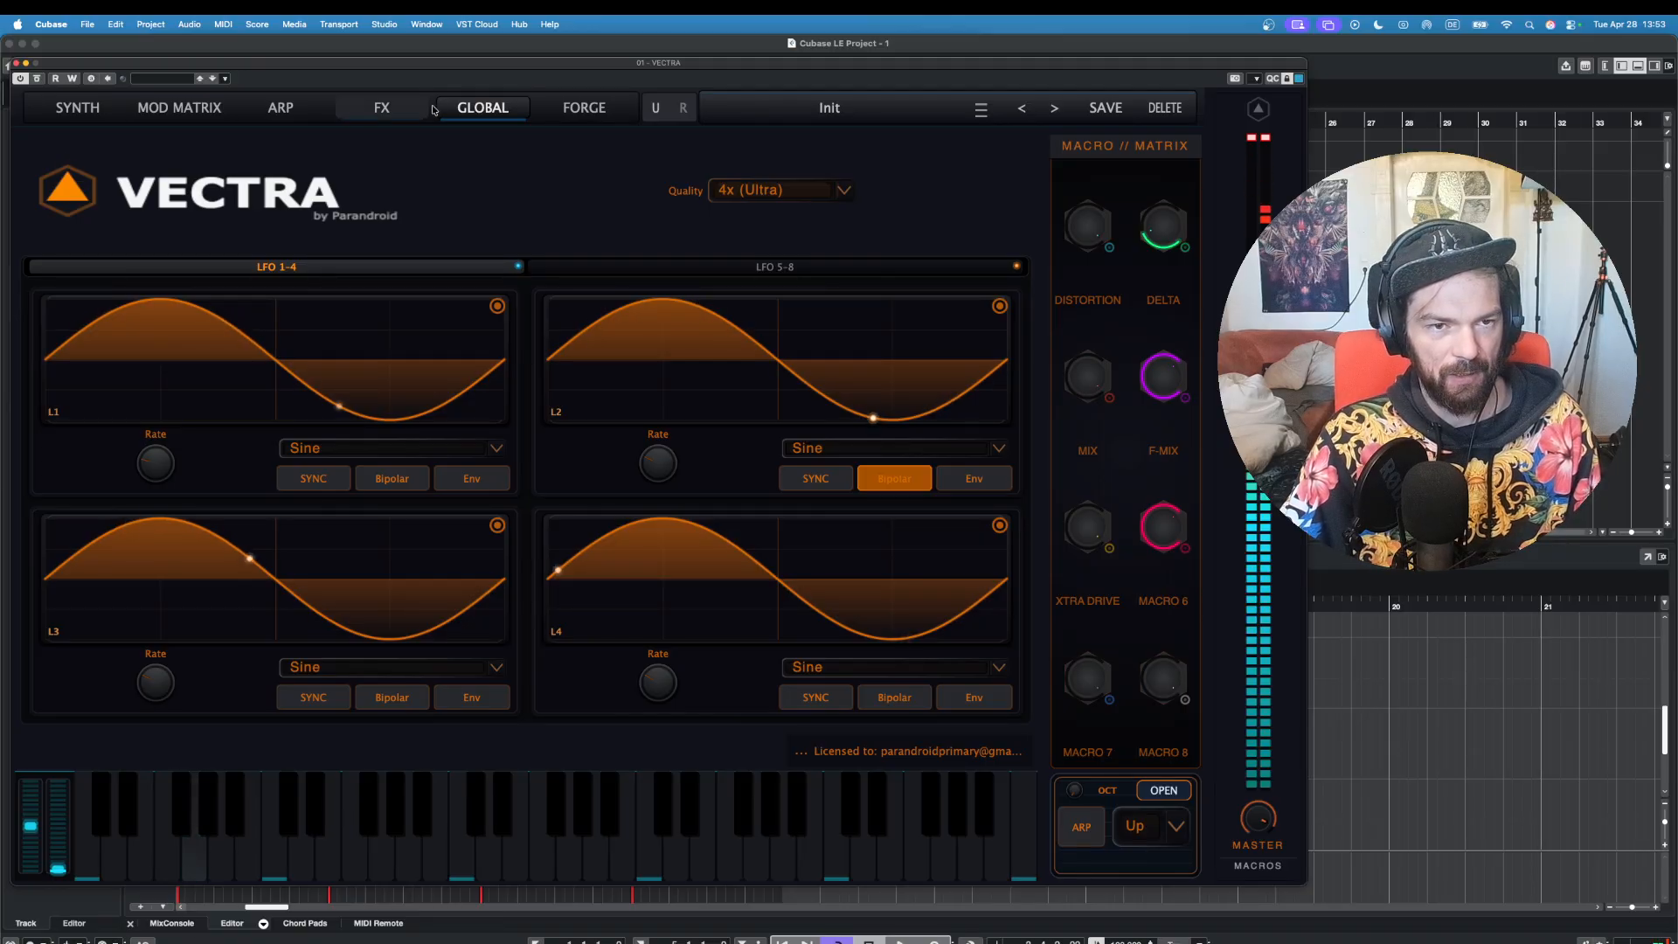
# Step: Play low notes from the FX page, comparing the effects chain with the Macro 6 macro at zero and raised
pyautogui.click(381, 116)
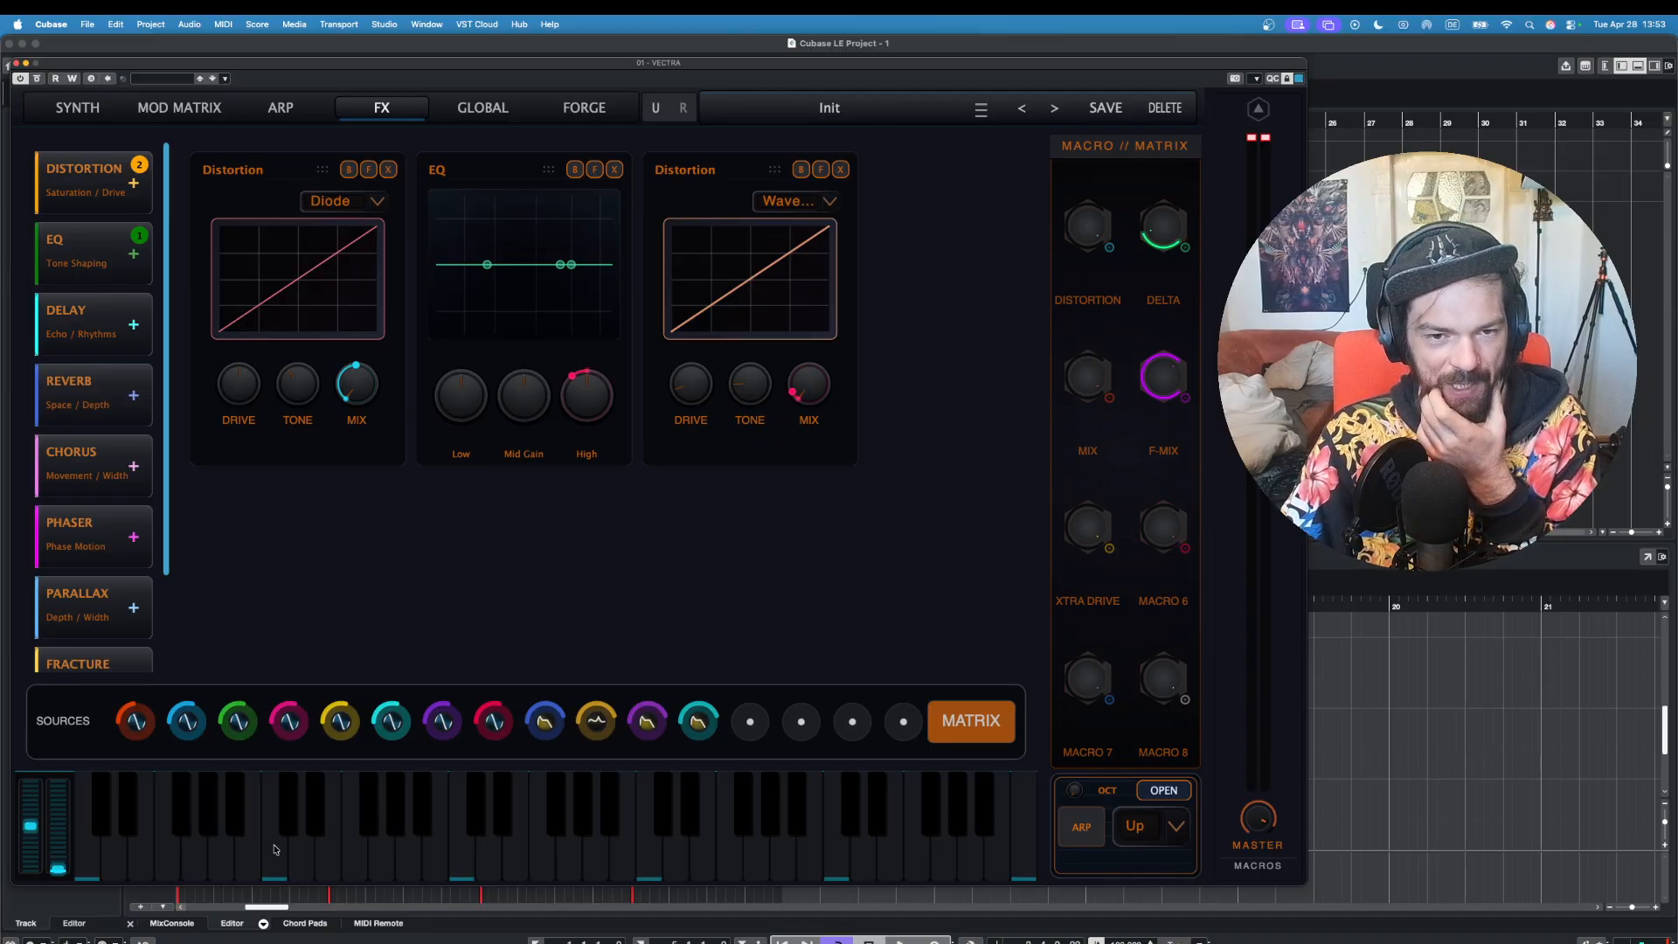
pyautogui.click(167, 849)
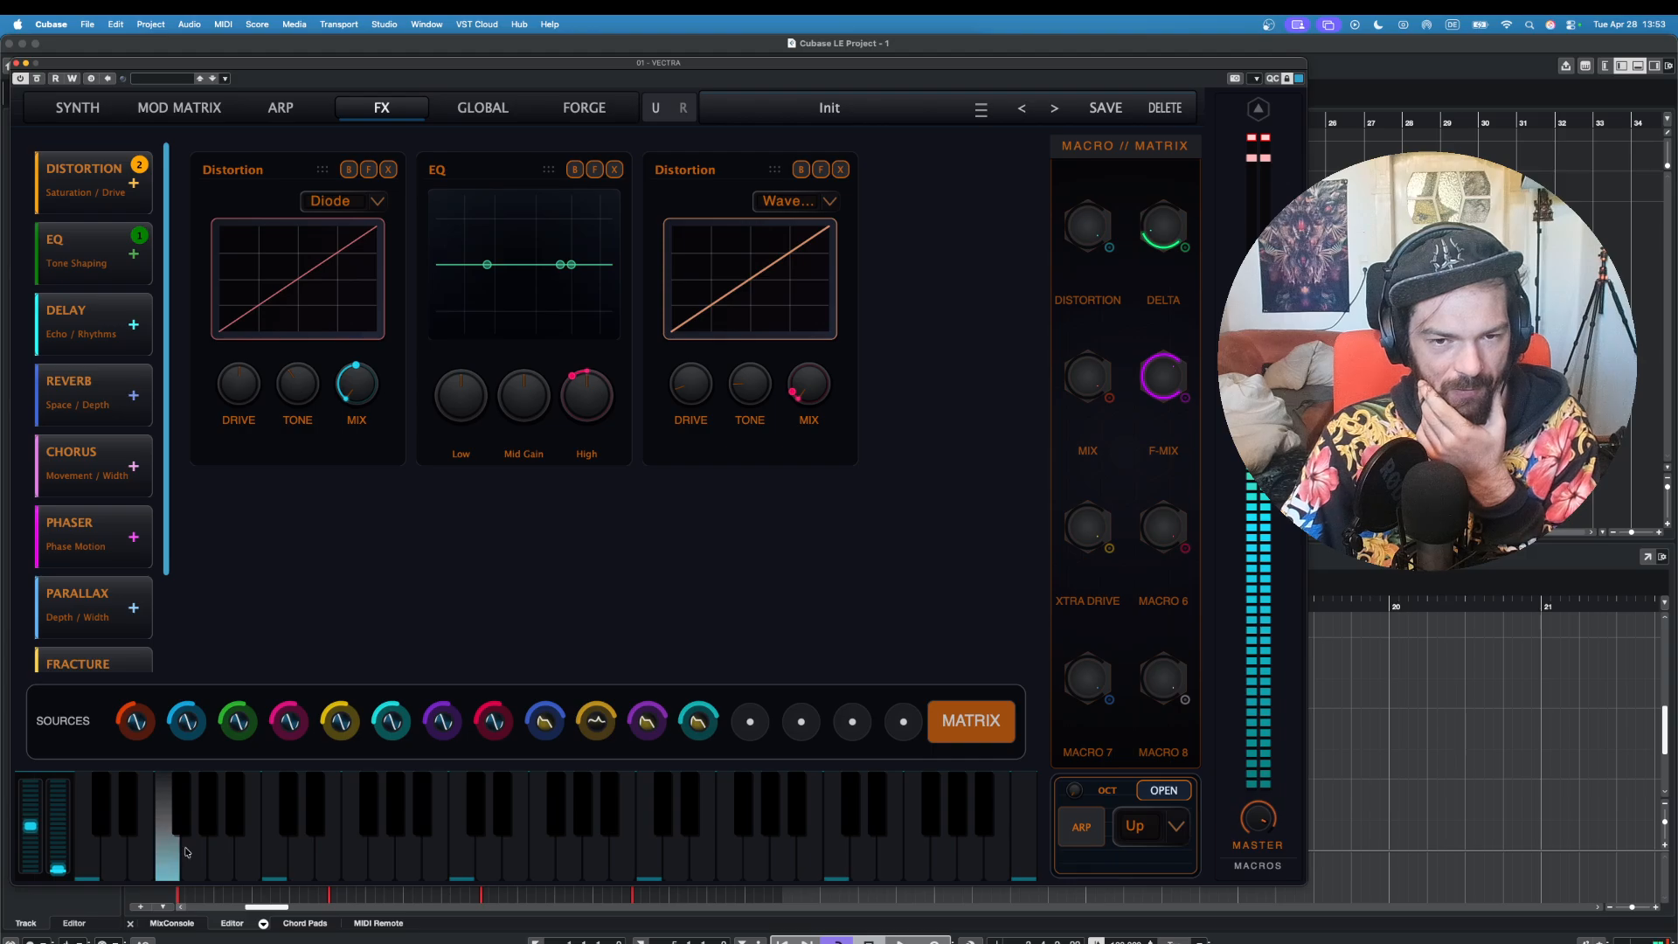
pyautogui.click(197, 844)
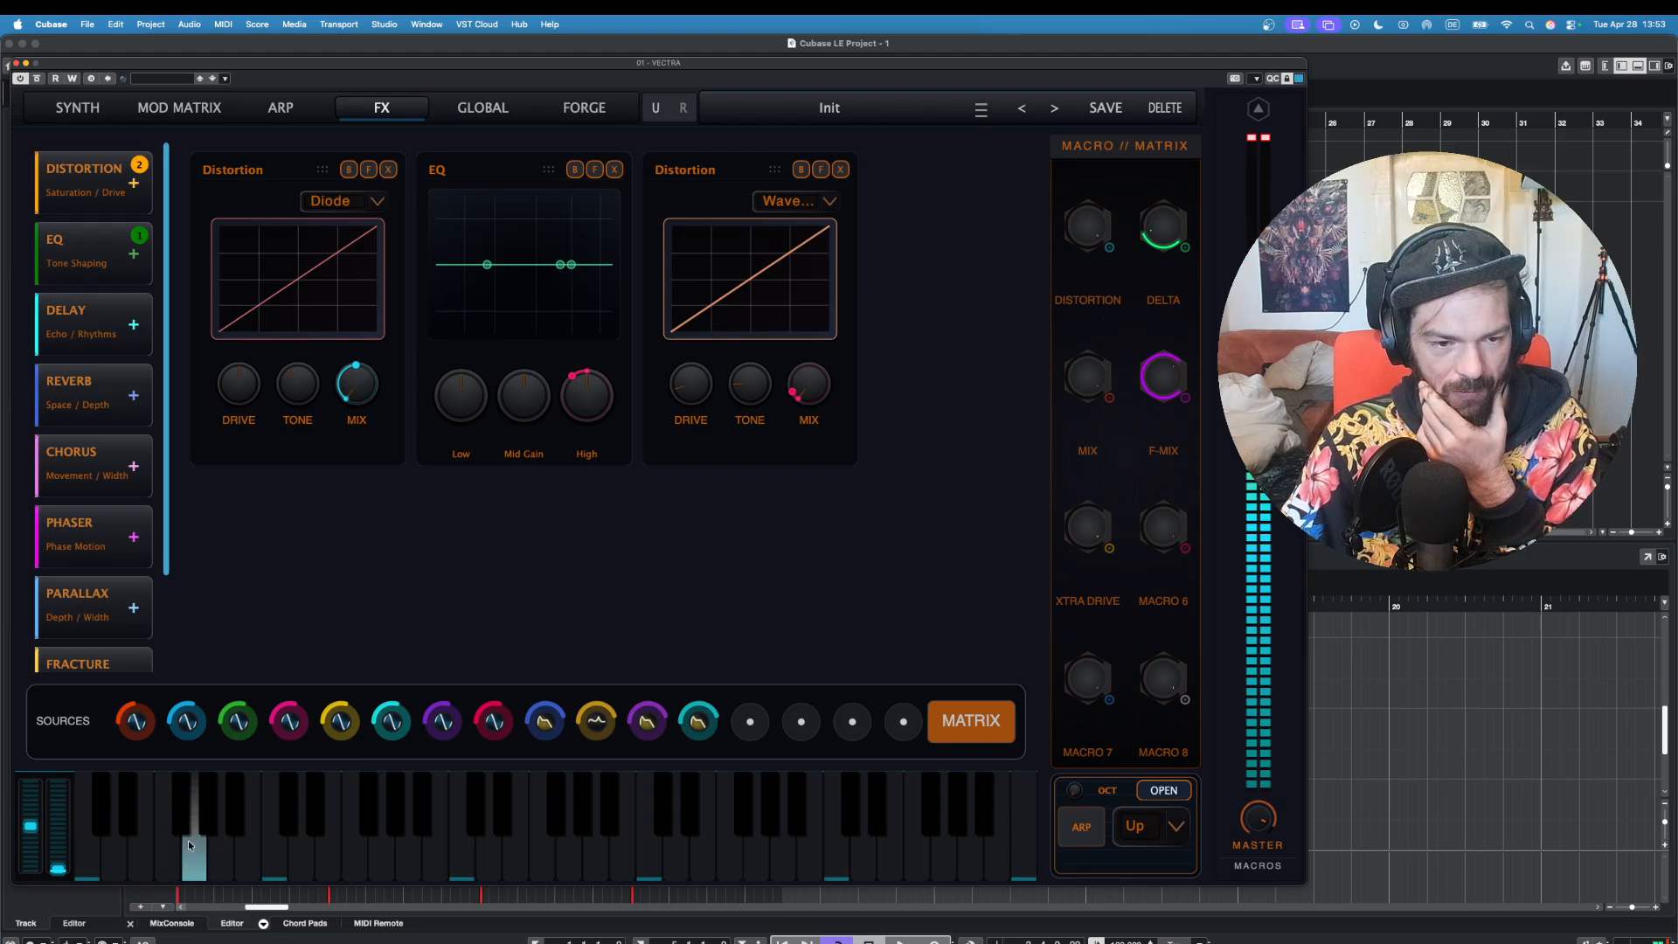
pyautogui.click(120, 849)
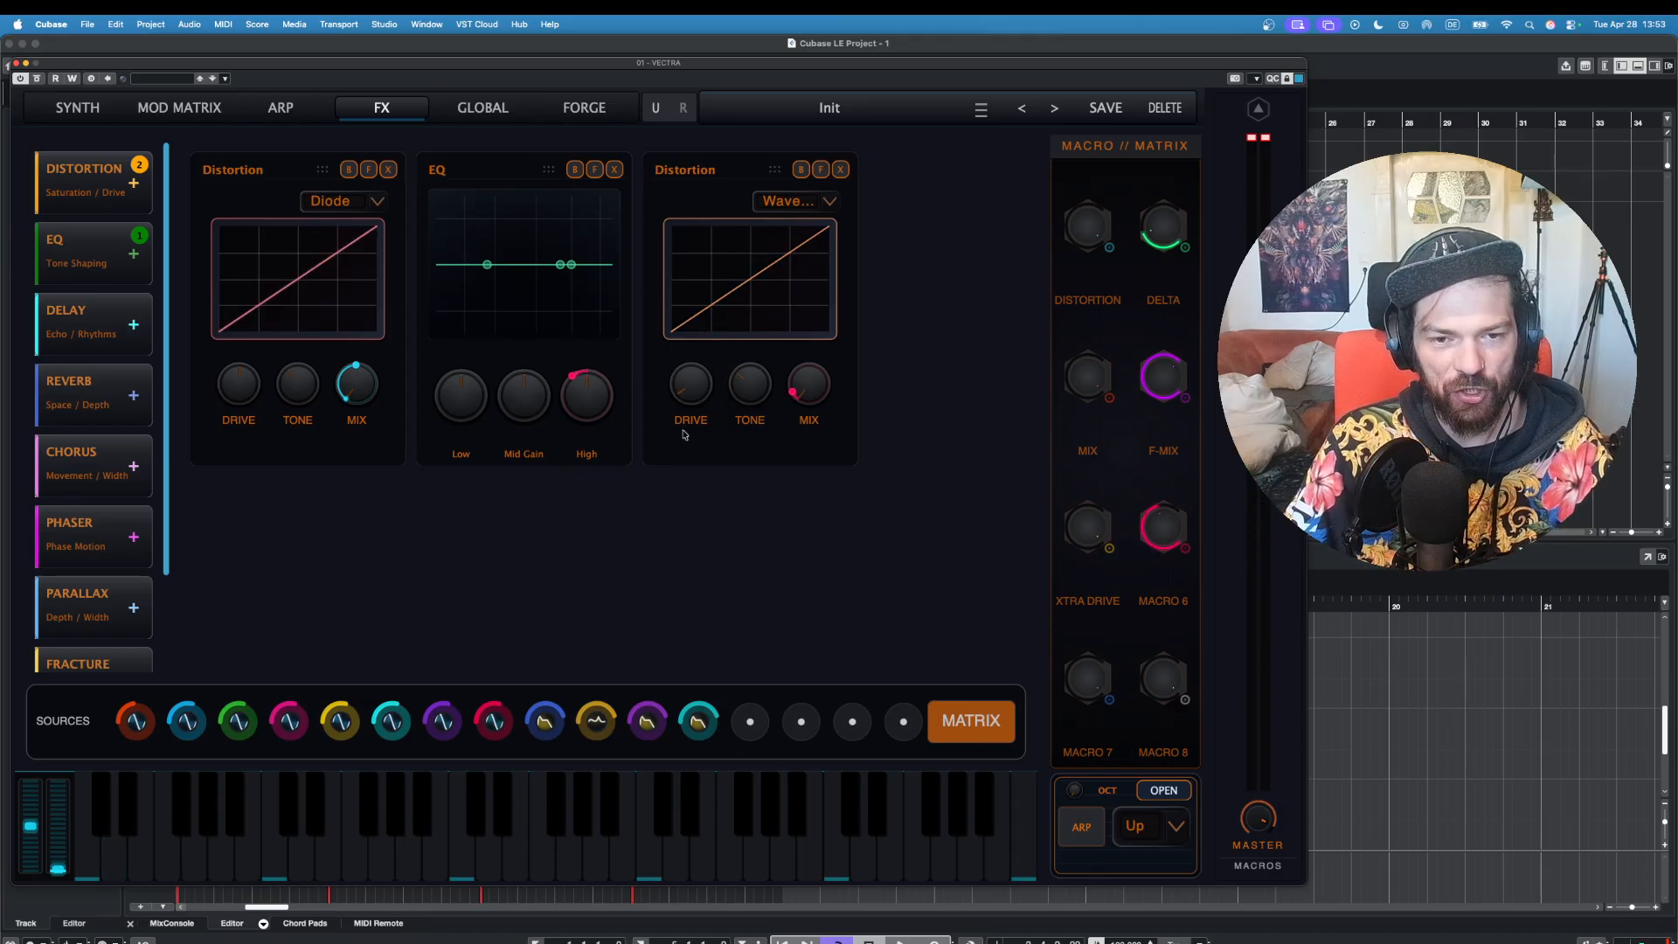
pyautogui.click(197, 861)
pyautogui.click(91, 856)
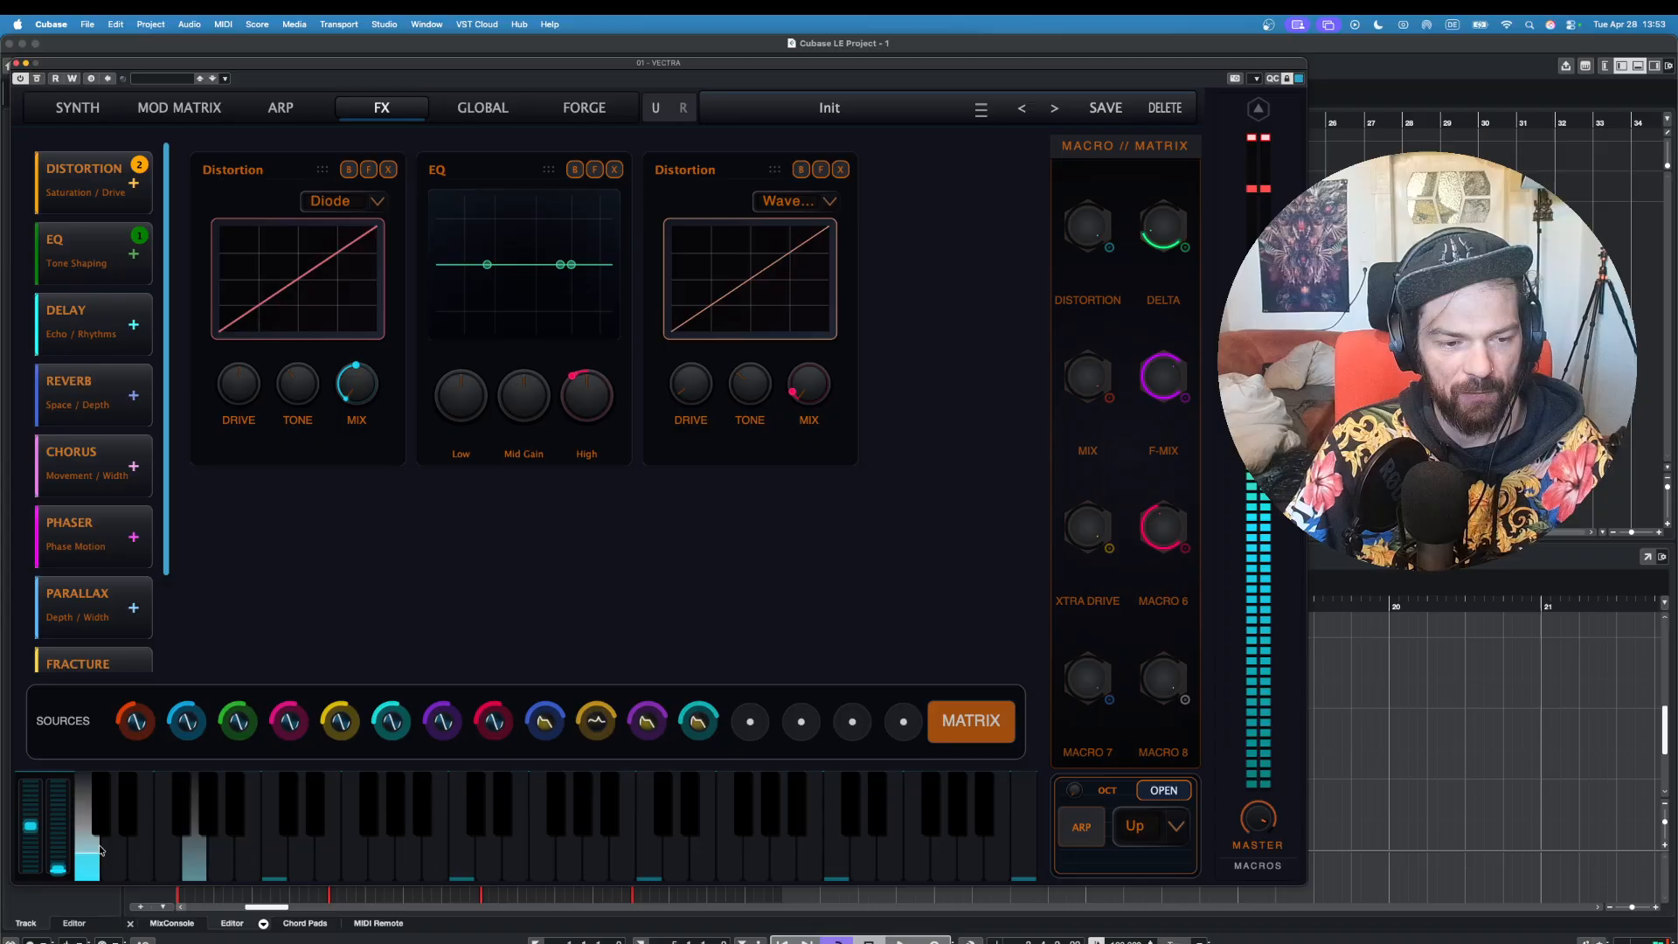
pyautogui.click(147, 852)
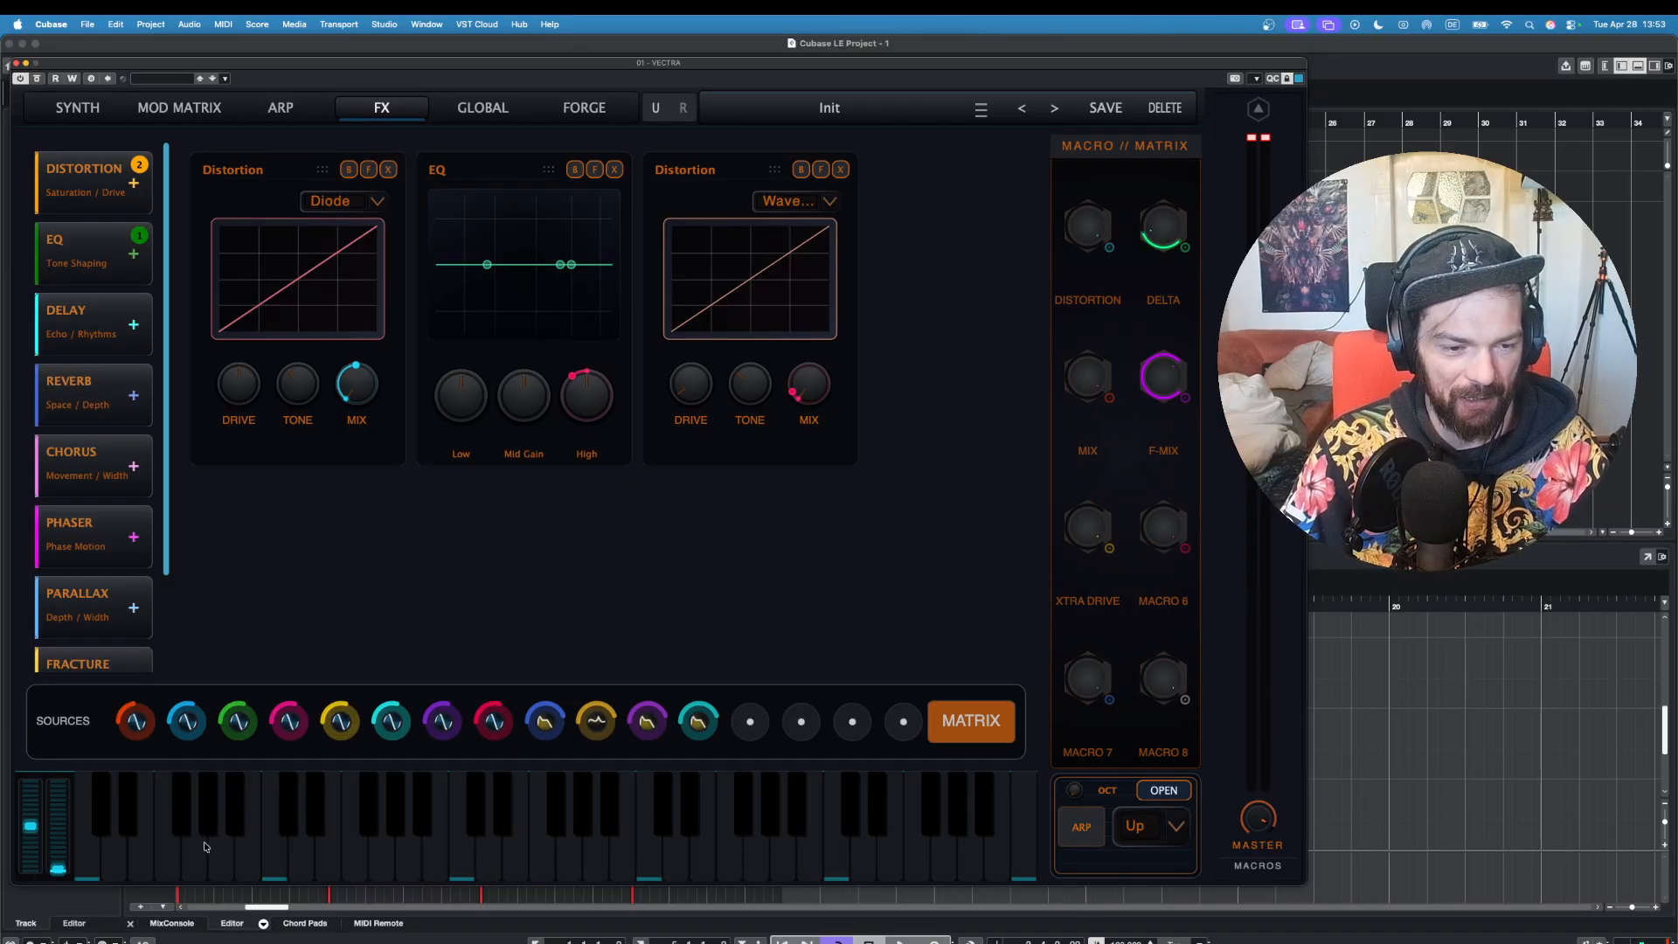
pyautogui.click(174, 841)
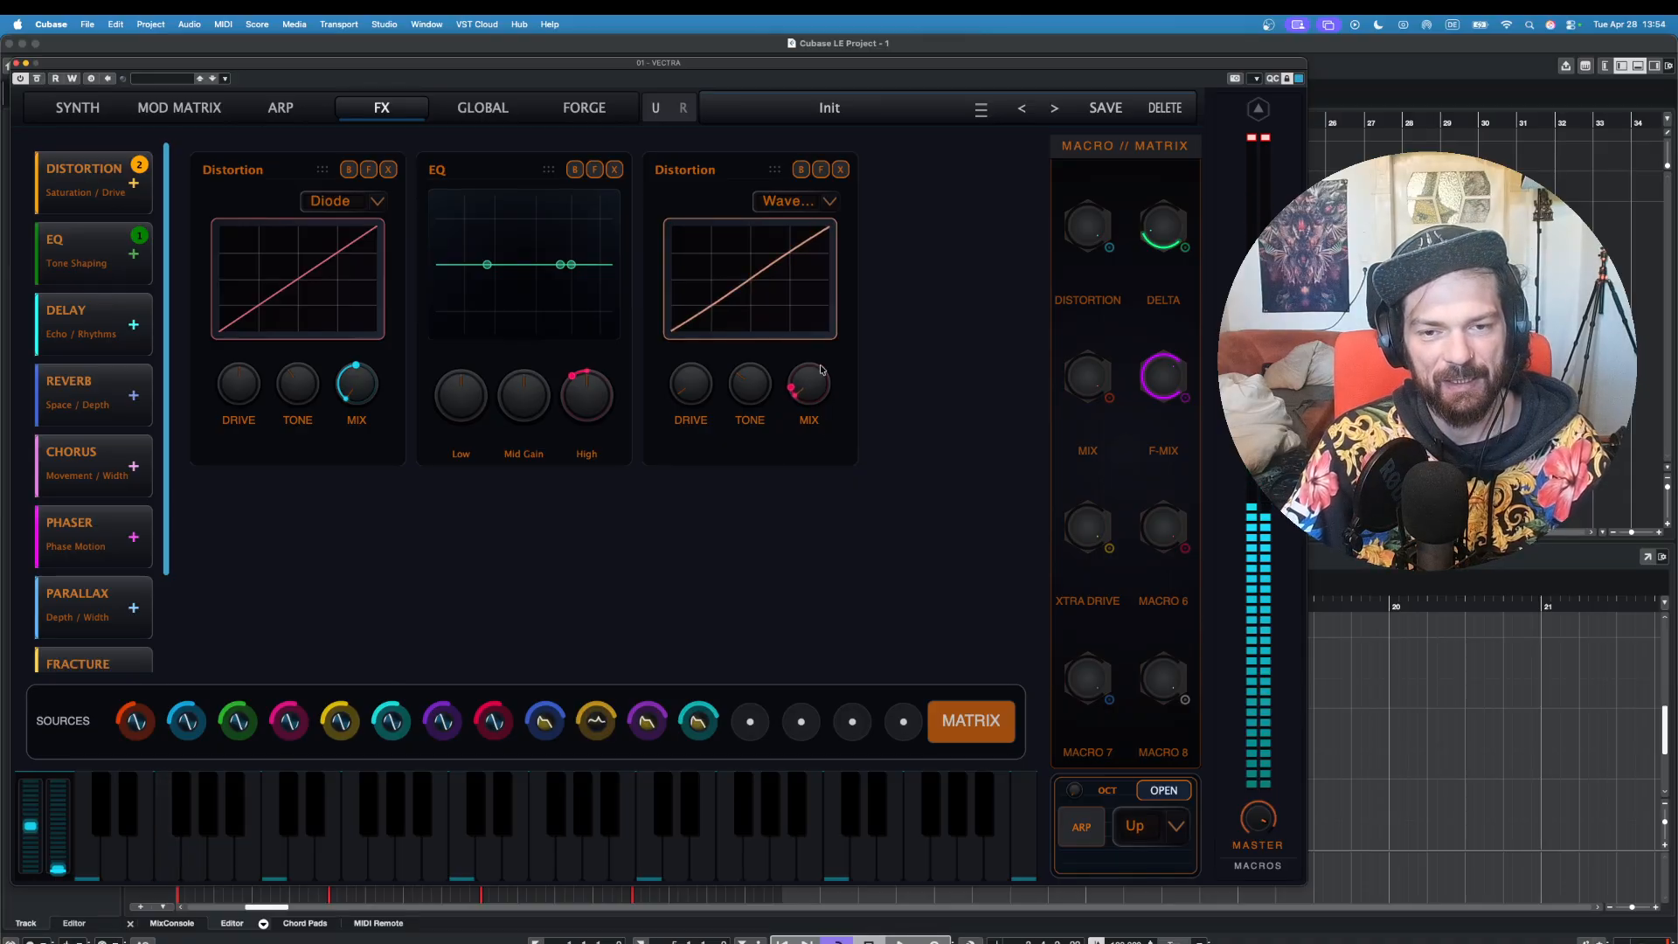
# Step: Adjust the macro modulation on the Wavefold distortion's Mix and lower its Drive and Tone, auditioning with low notes
pyautogui.moveTo(826, 348); pyautogui.dragTo(804, 394)
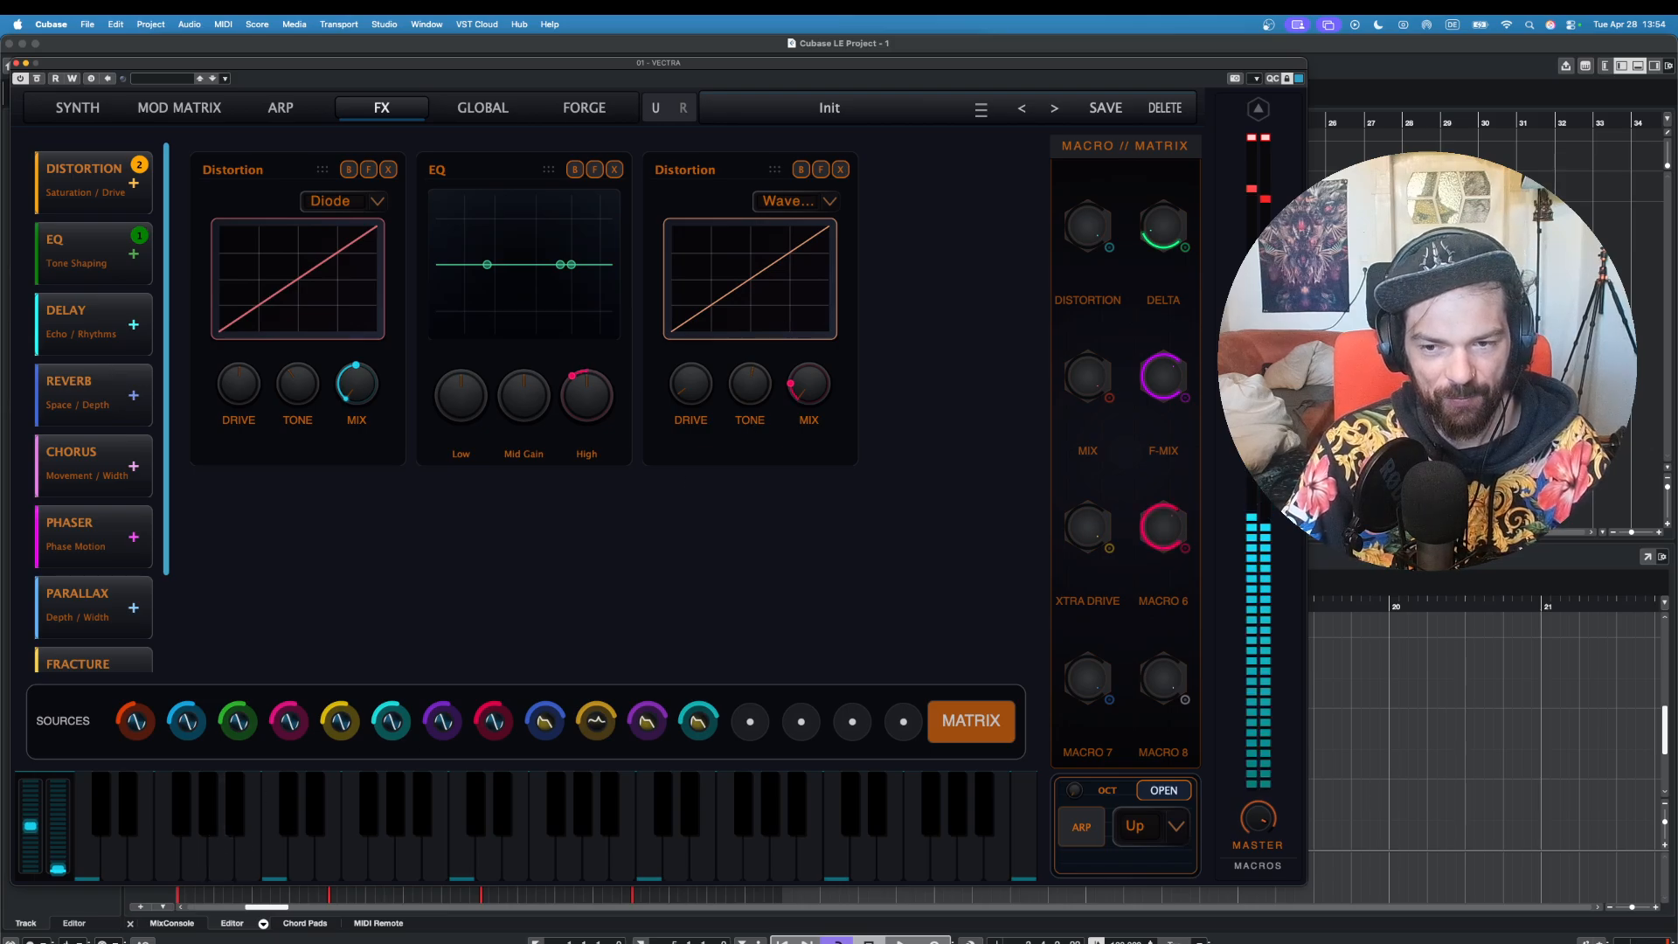
pyautogui.click(194, 840)
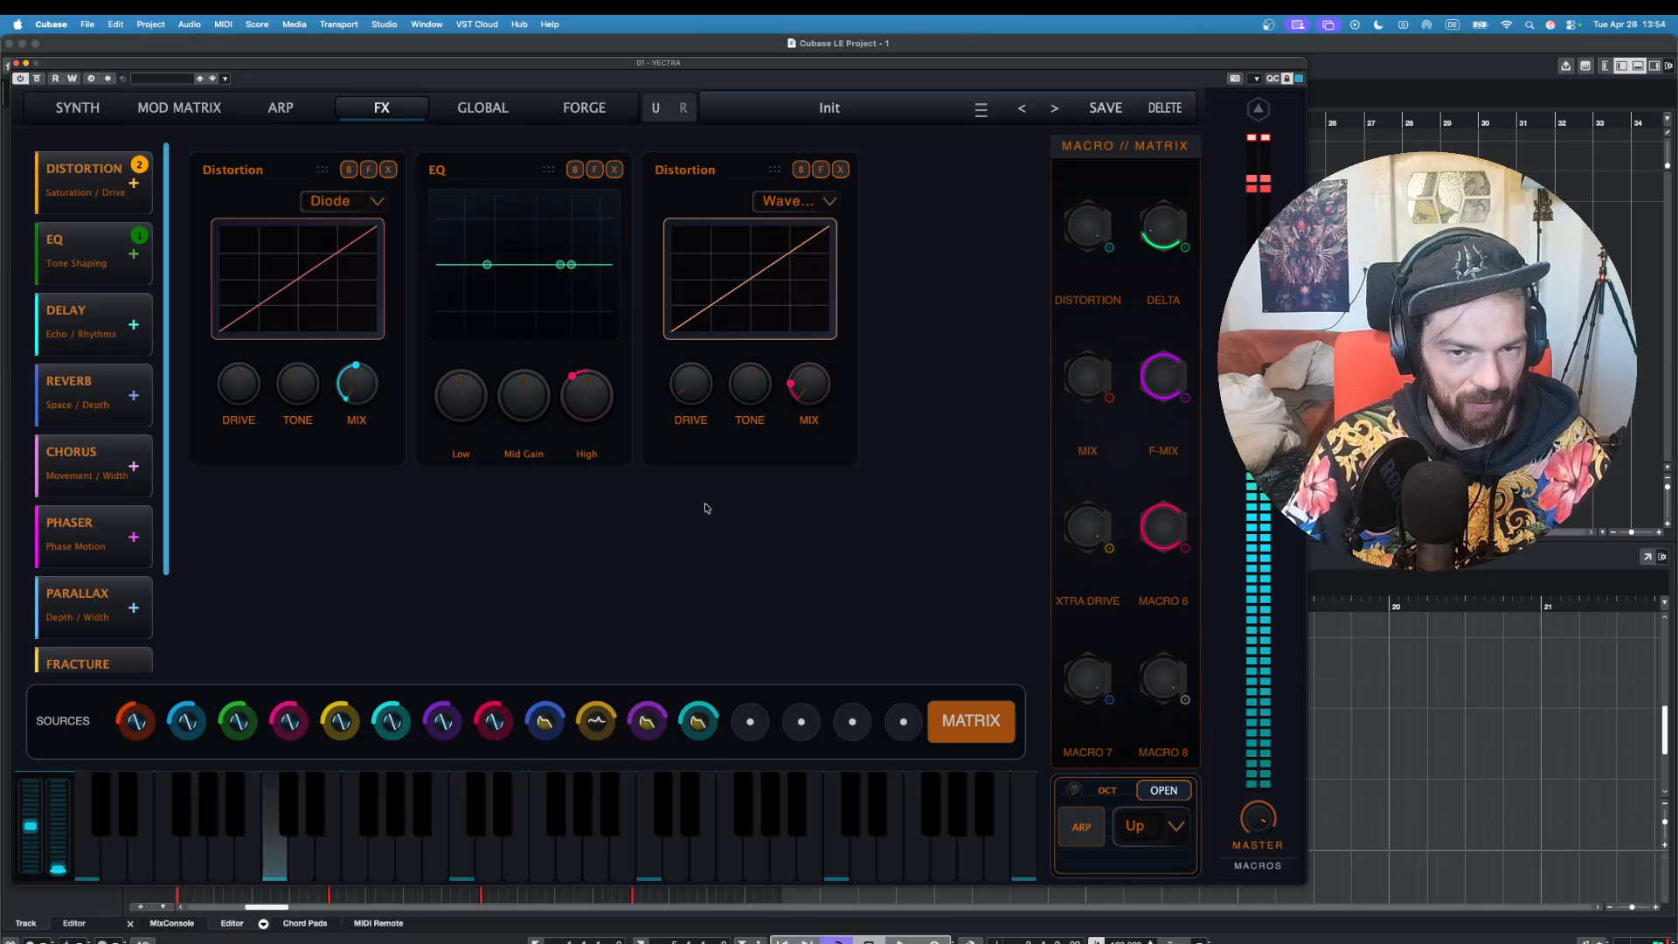
pyautogui.click(822, 169)
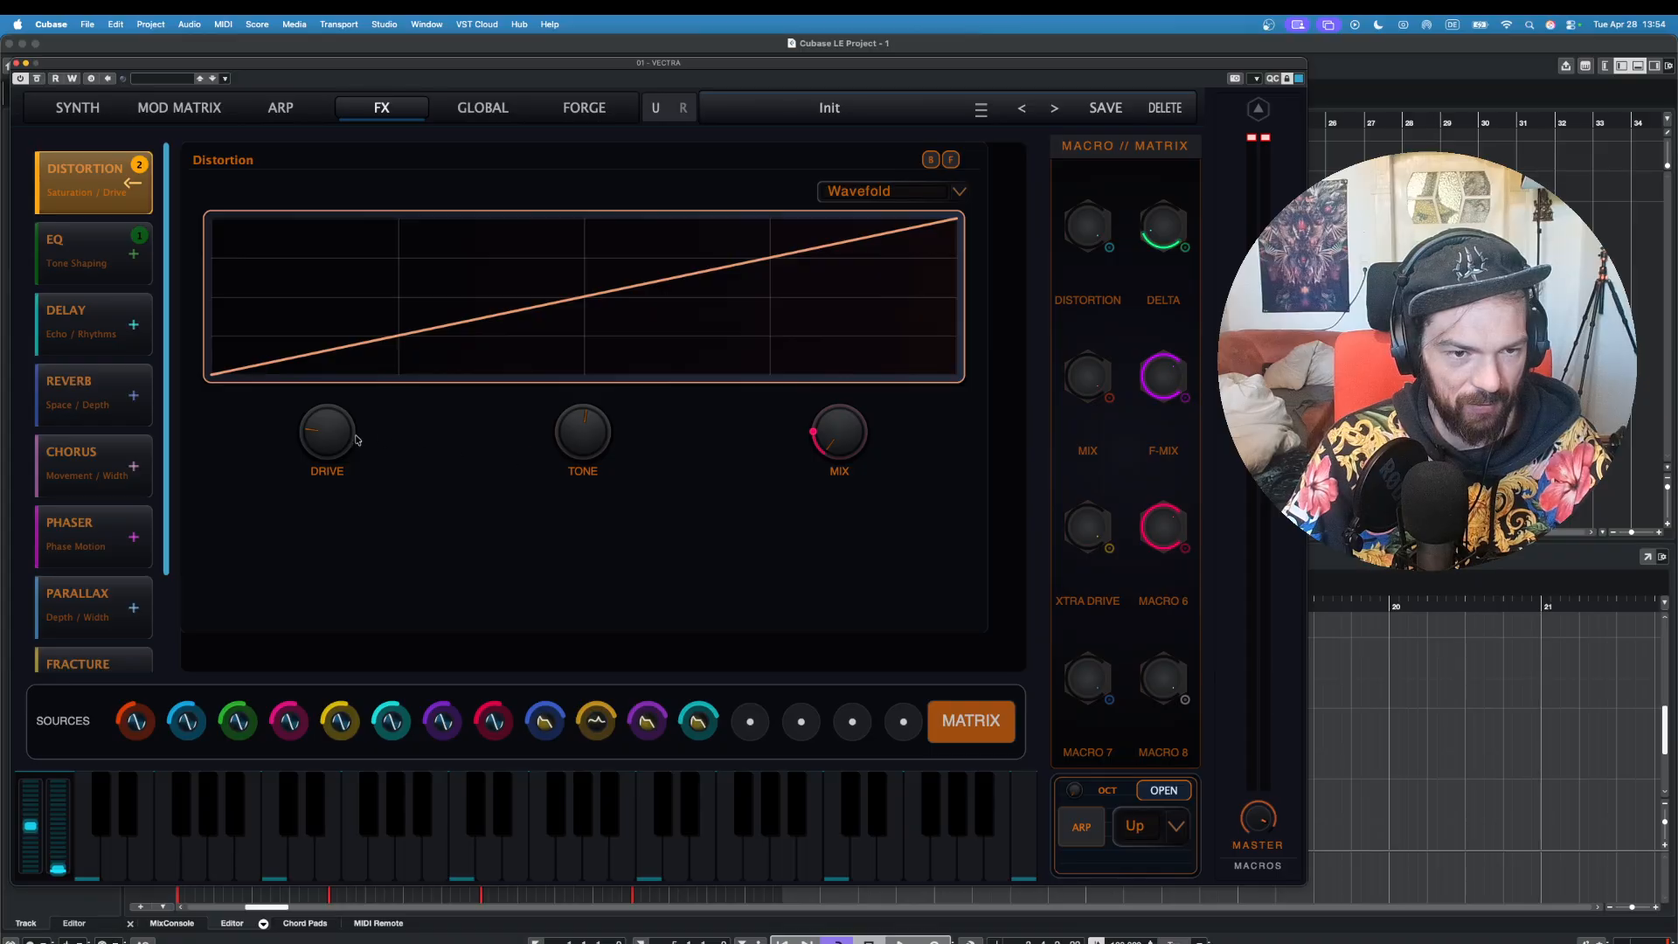
pyautogui.moveTo(607, 438); pyautogui.dragTo(564, 541)
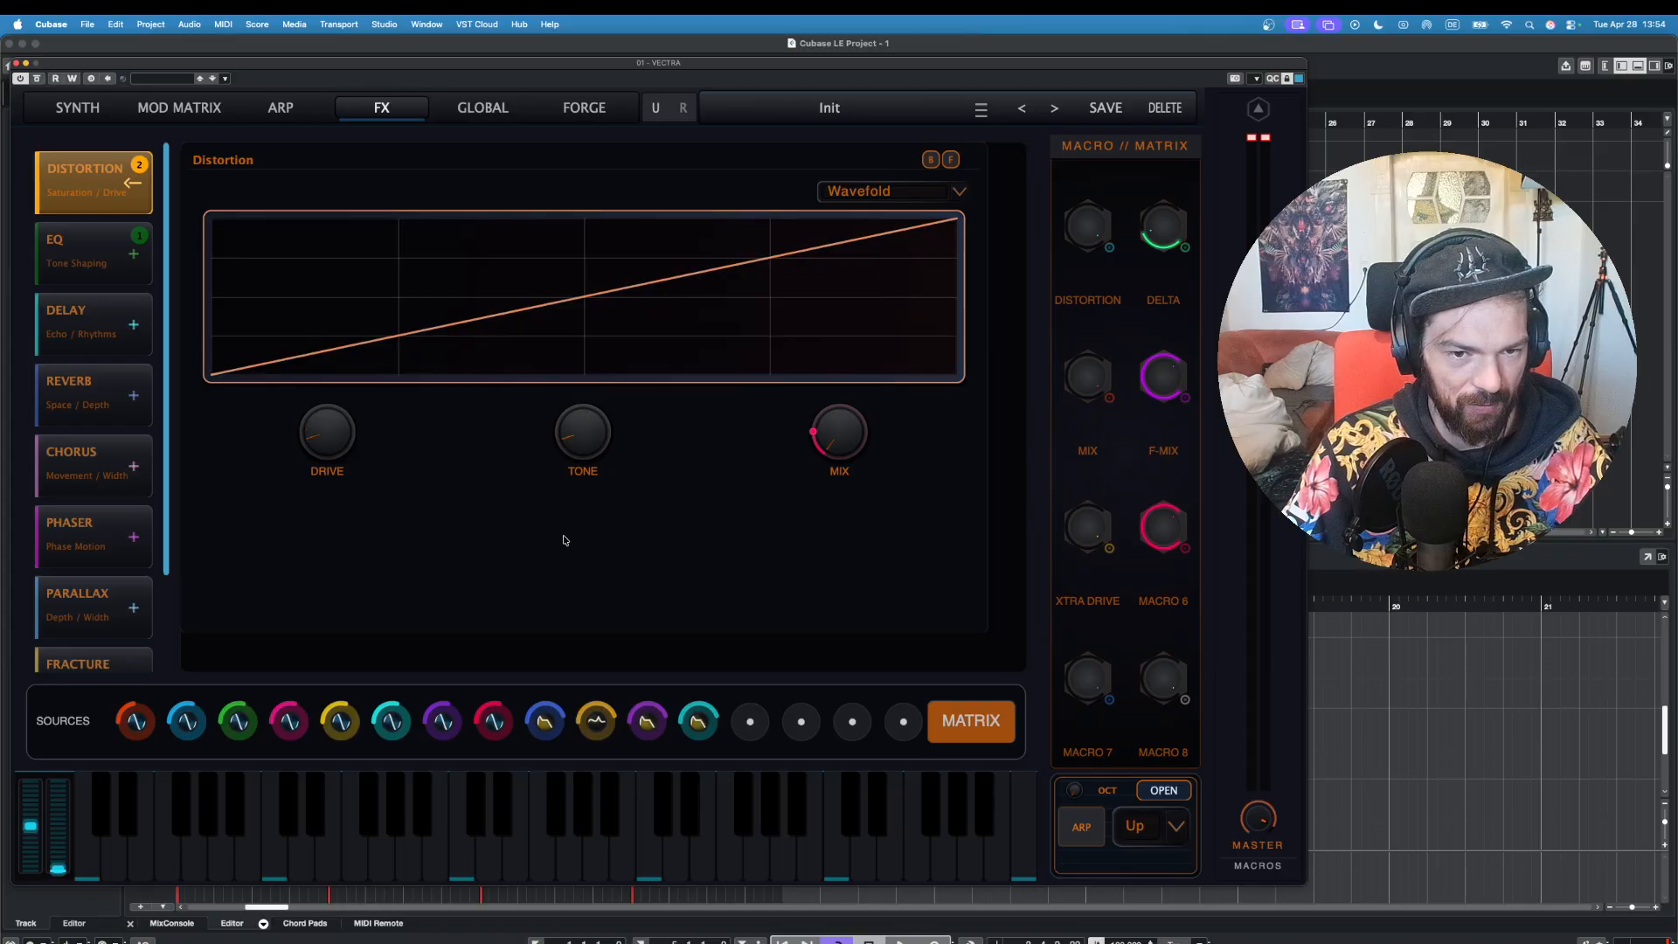
pyautogui.click(244, 854)
pyautogui.click(190, 857)
pyautogui.click(135, 861)
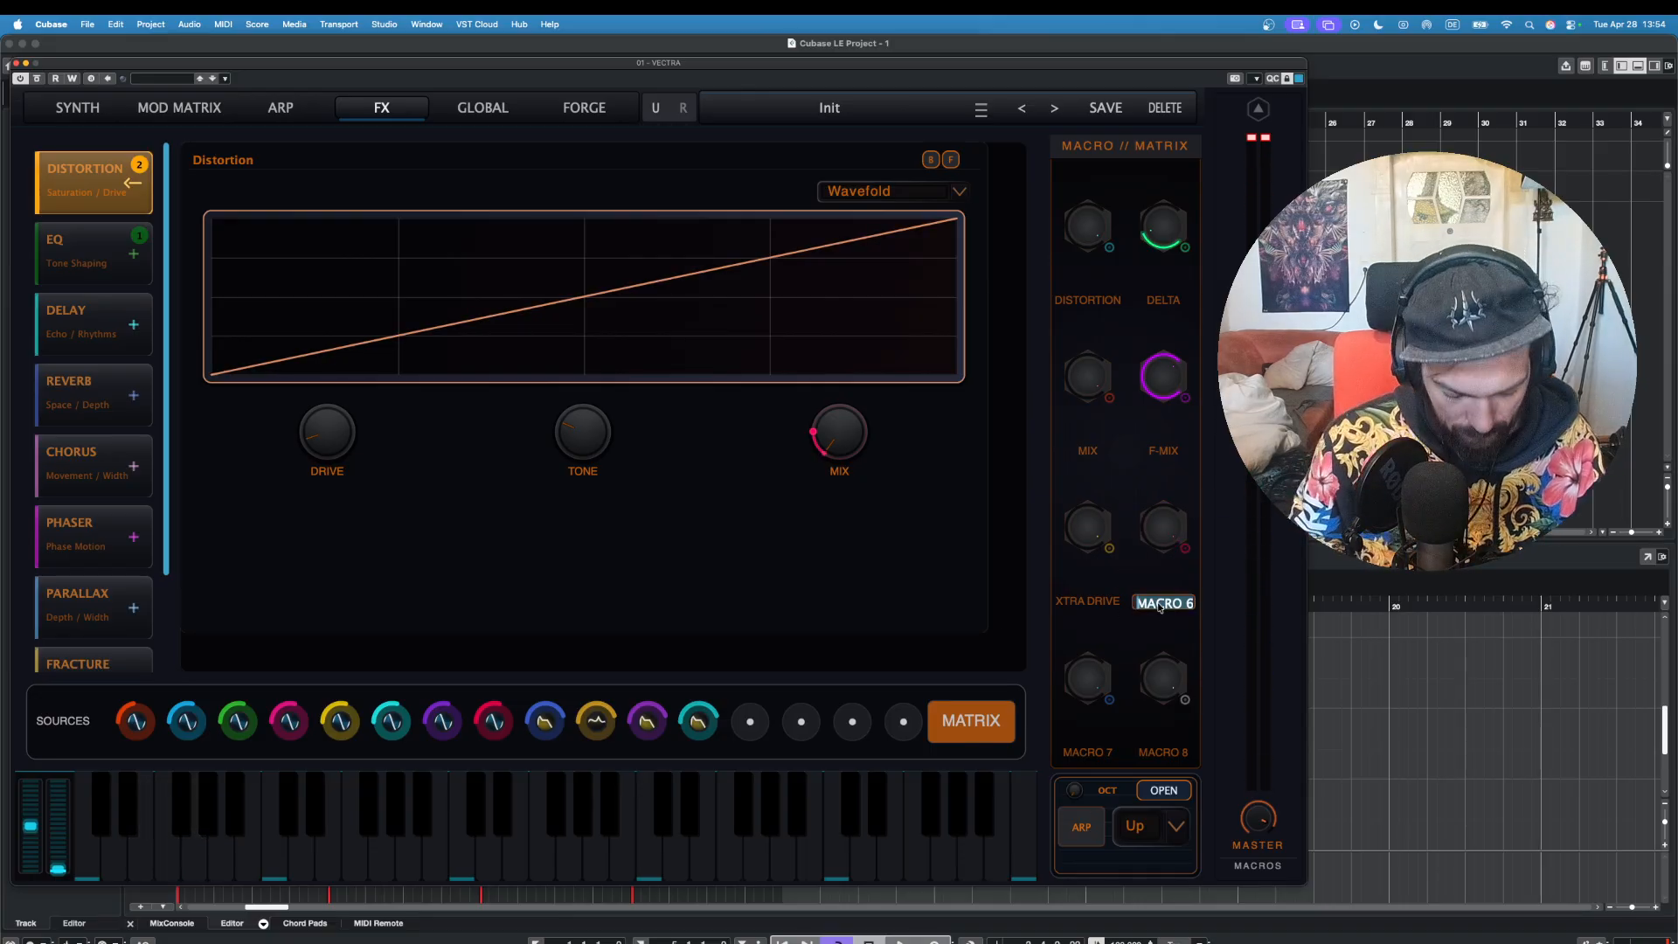
# Step: Rename Macro 6 as WAVEFOLD and play a low note from the Synth page
pyautogui.write('fo')
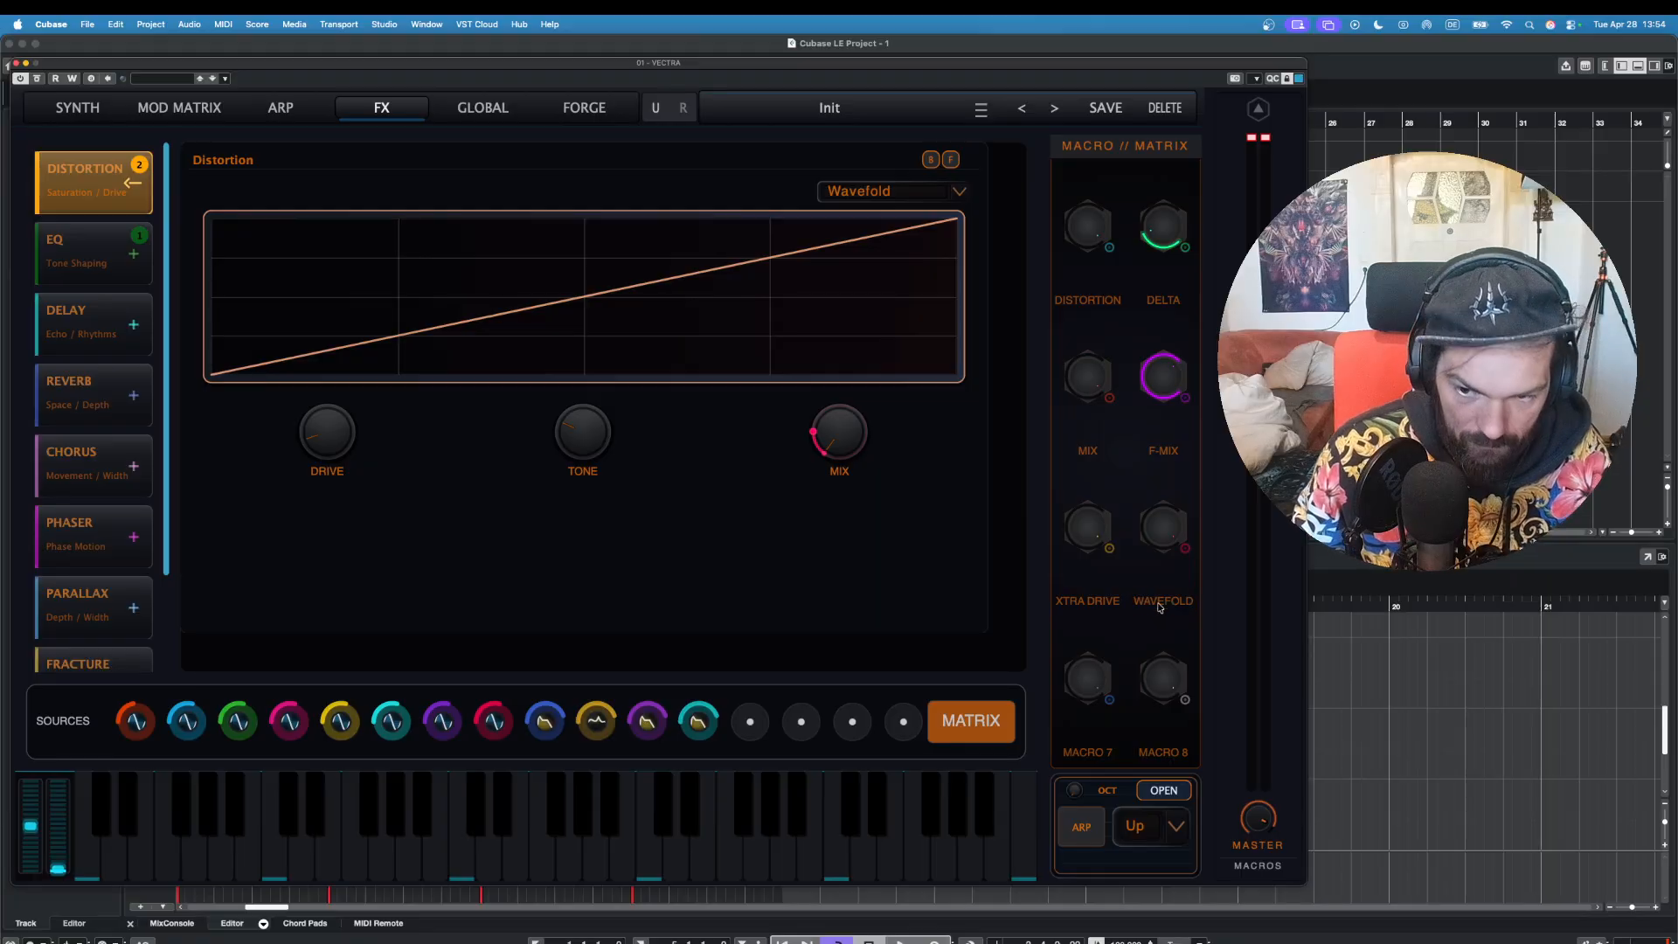
pyautogui.click(78, 108)
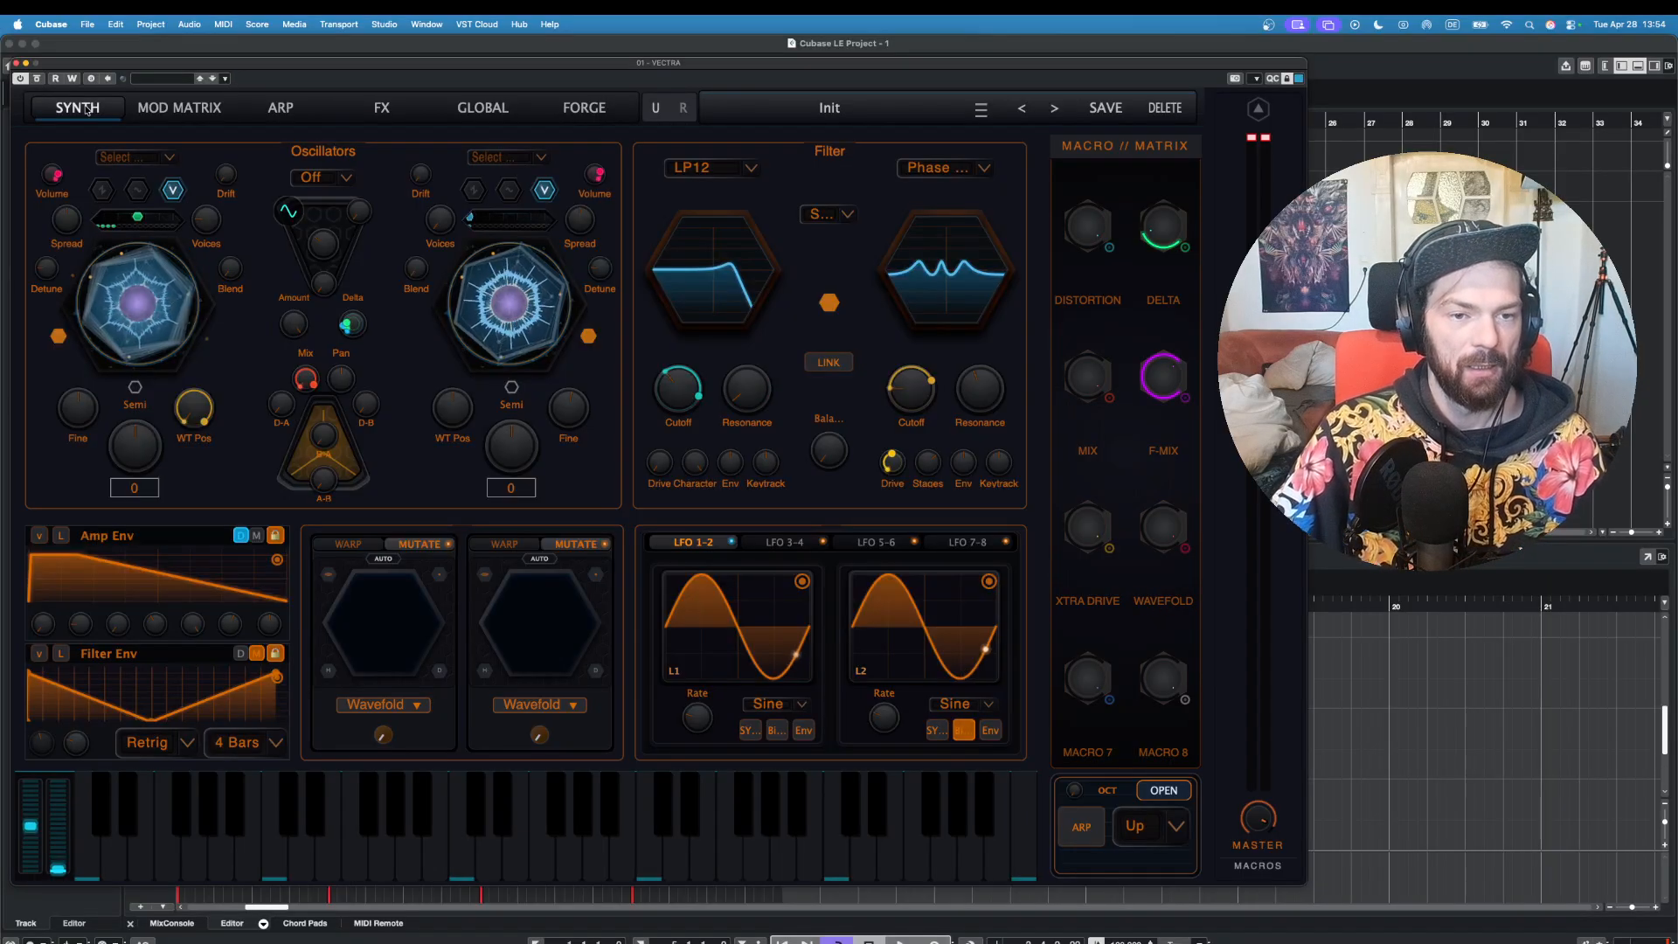
pyautogui.click(161, 837)
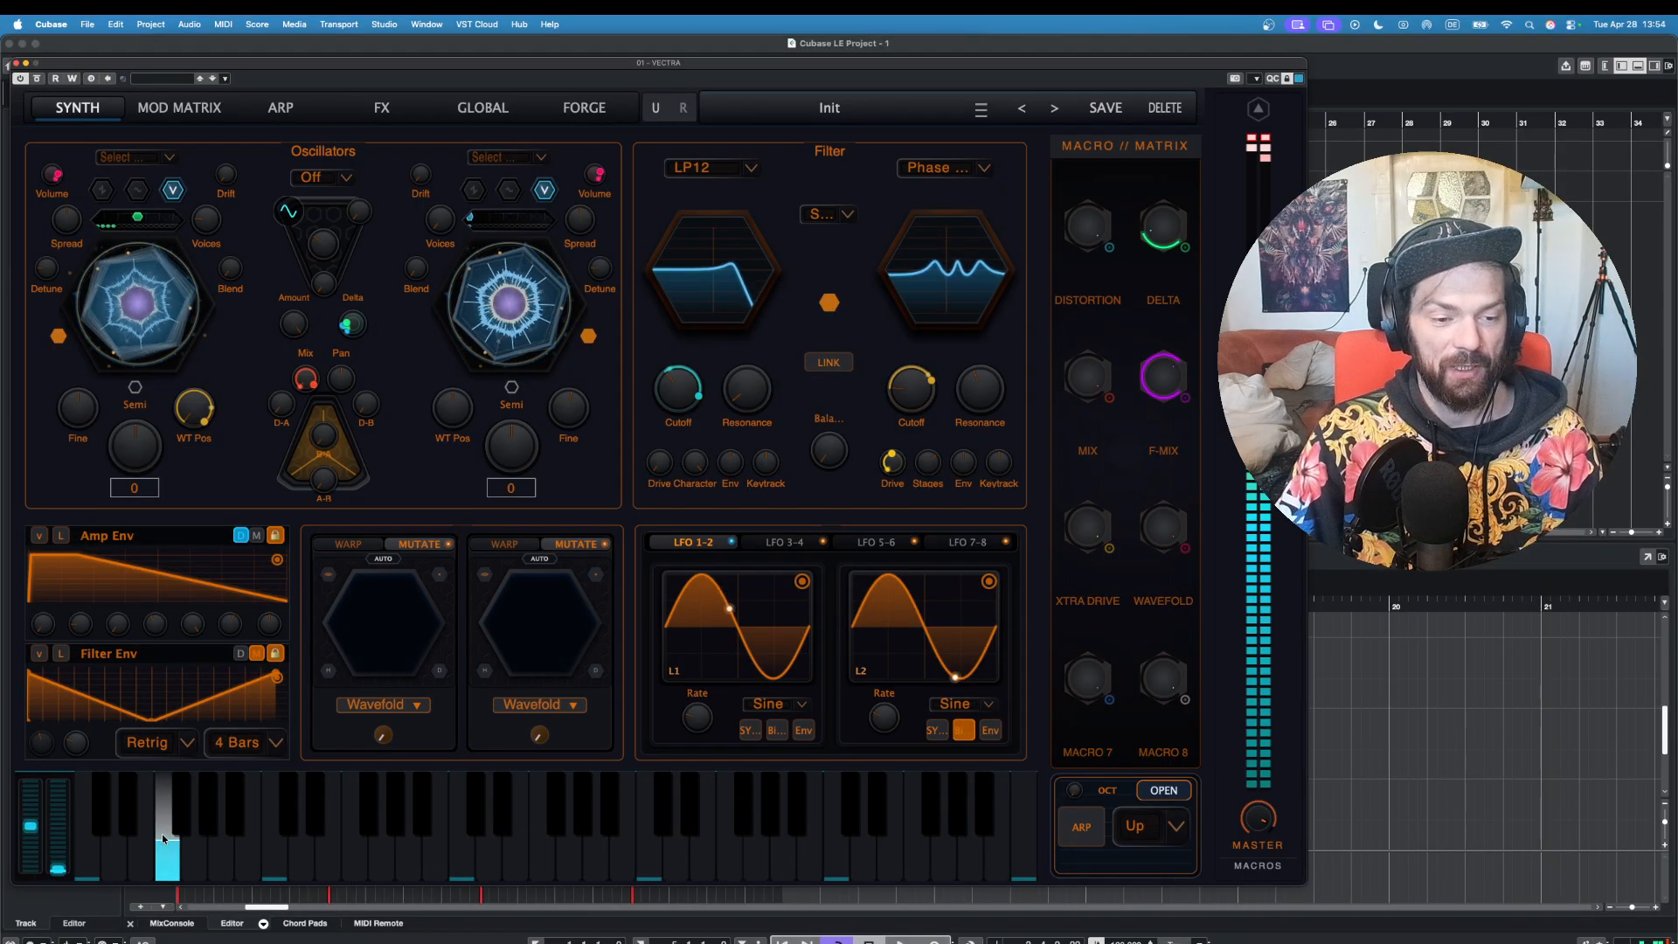
# Step: Try the Chaos Core mutation algorithm on Osc 2, adjusting its Amount and secondary settings and auditioning it with low notes
pyautogui.click(592, 103)
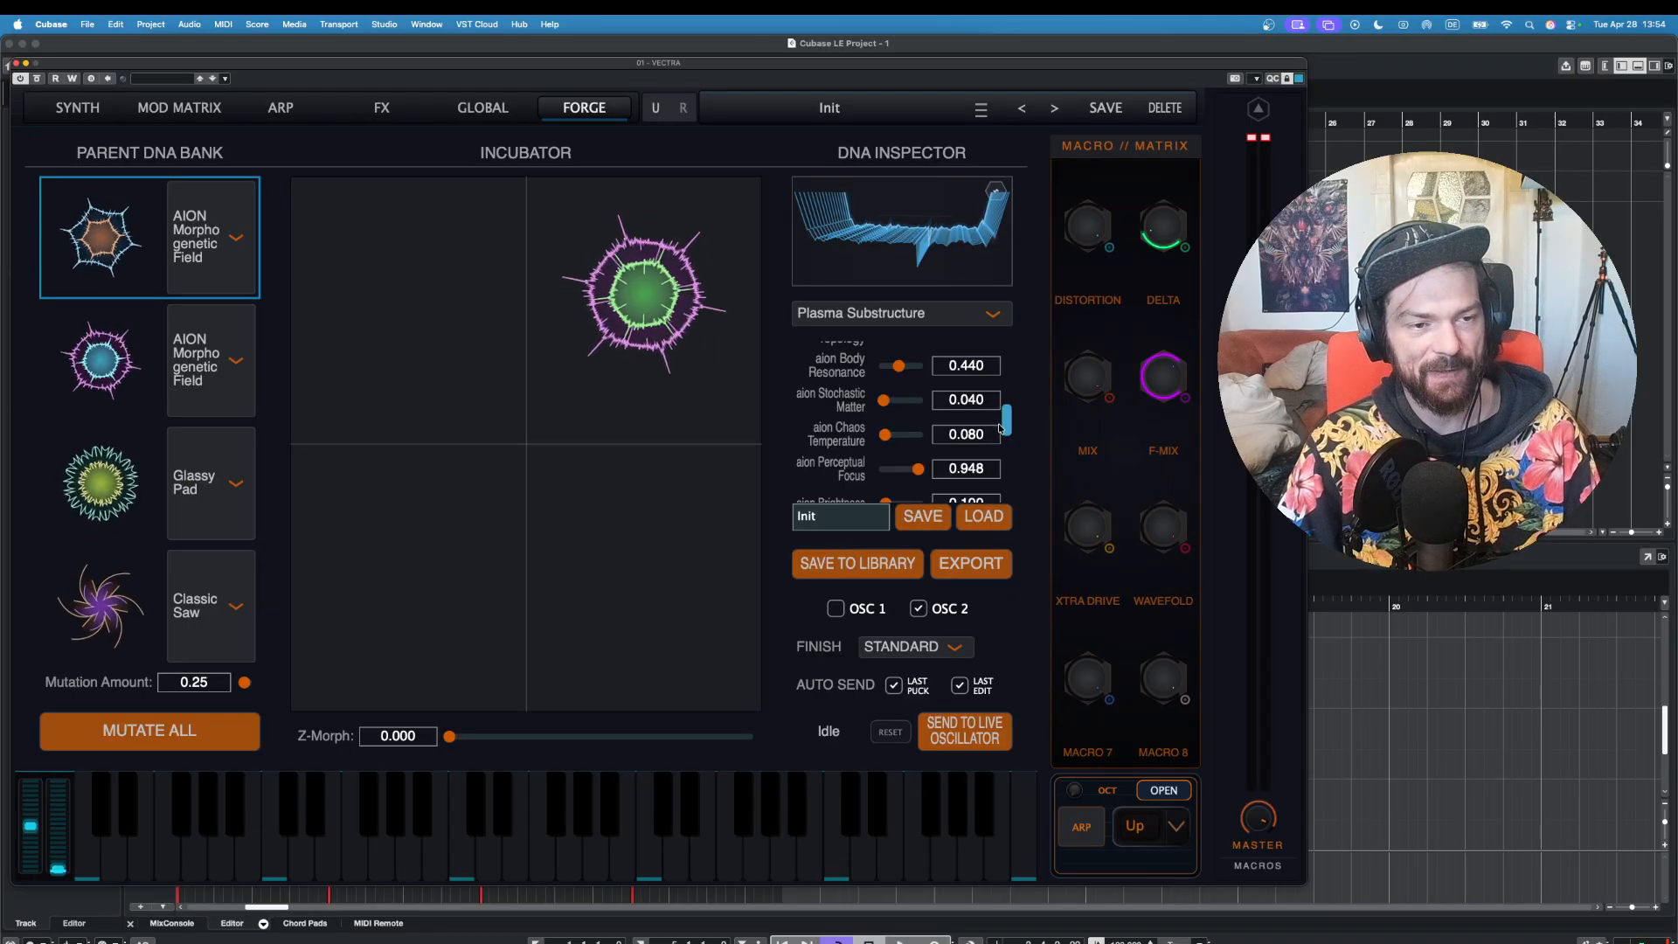
pyautogui.click(86, 109)
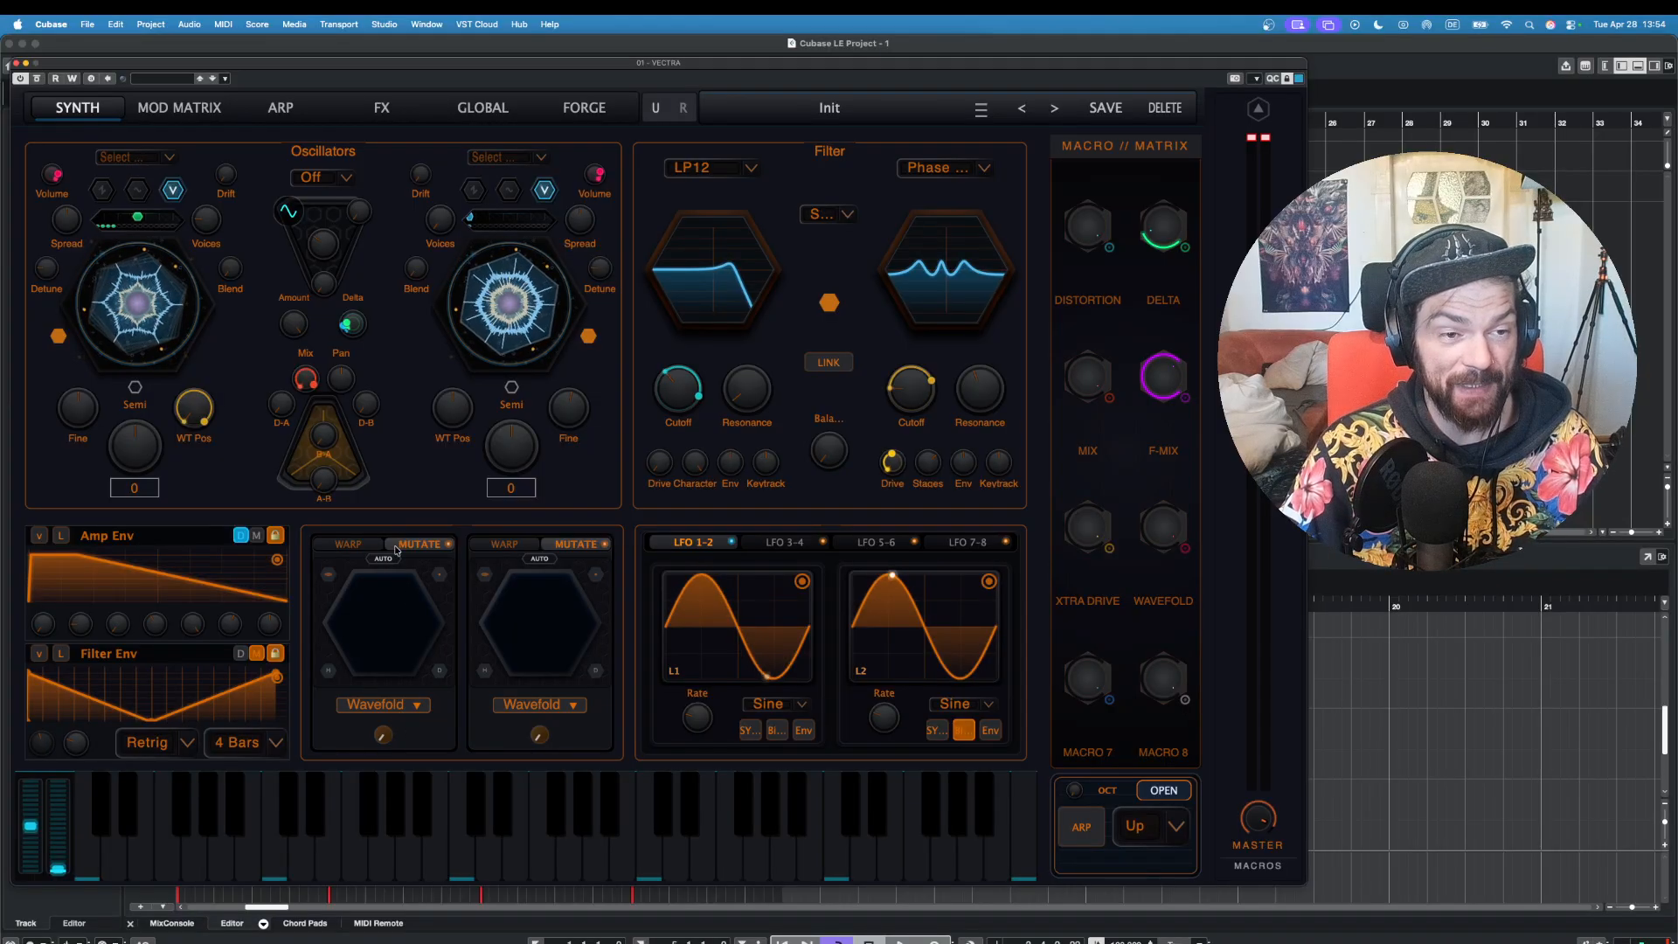
pyautogui.click(537, 705)
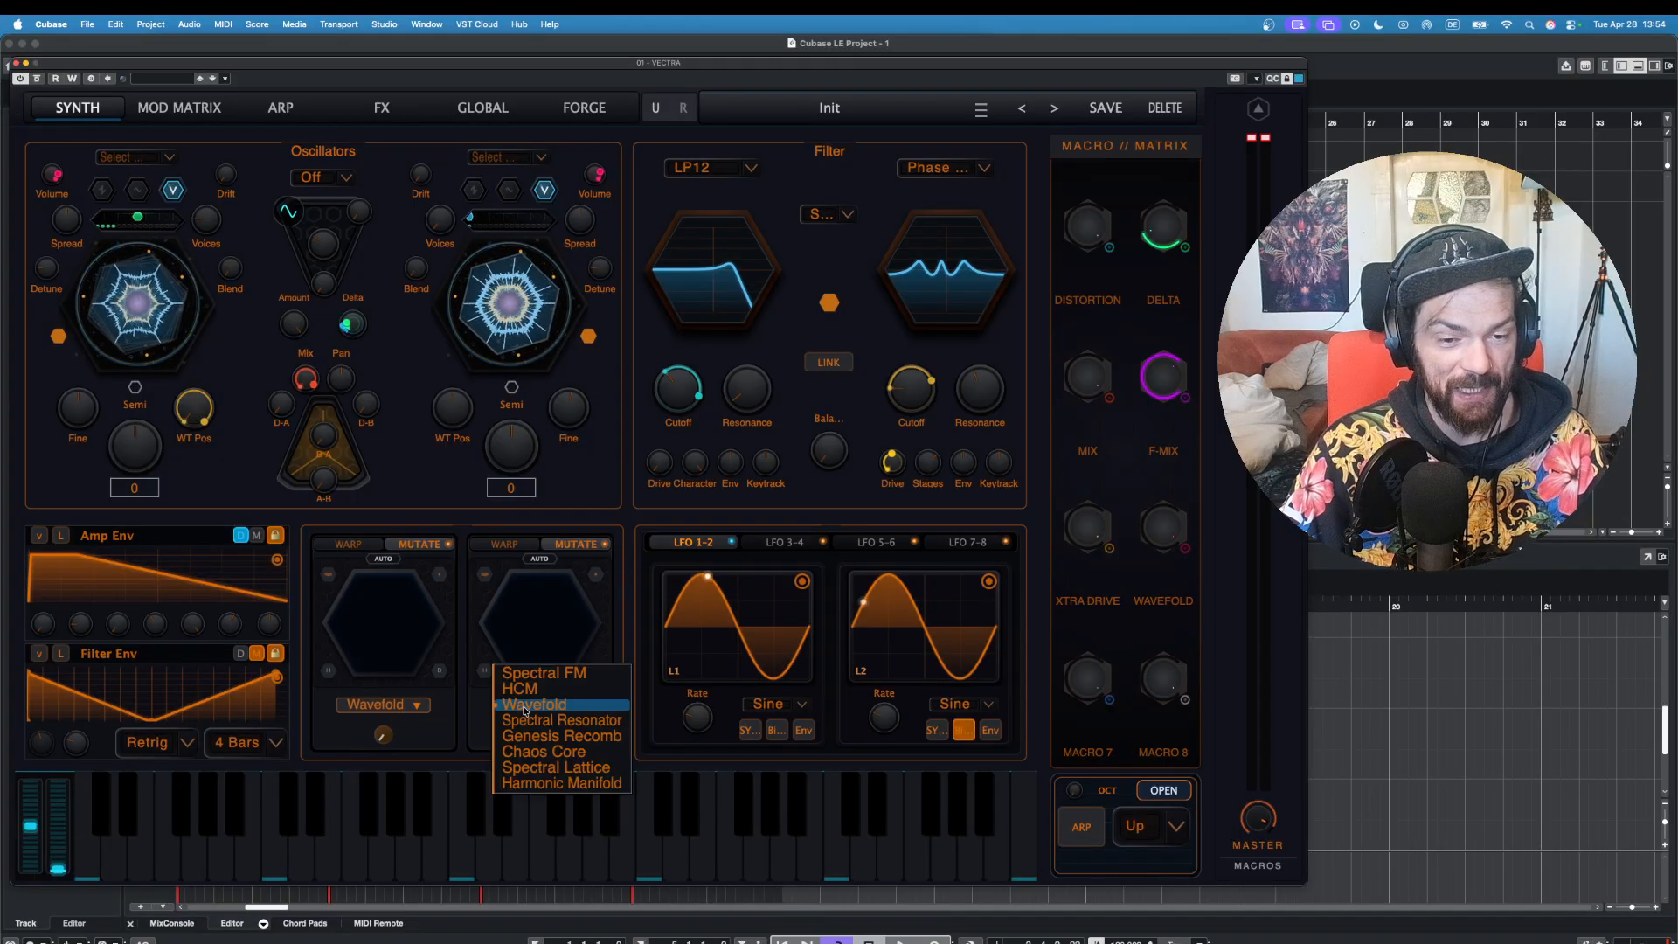
pyautogui.click(582, 756)
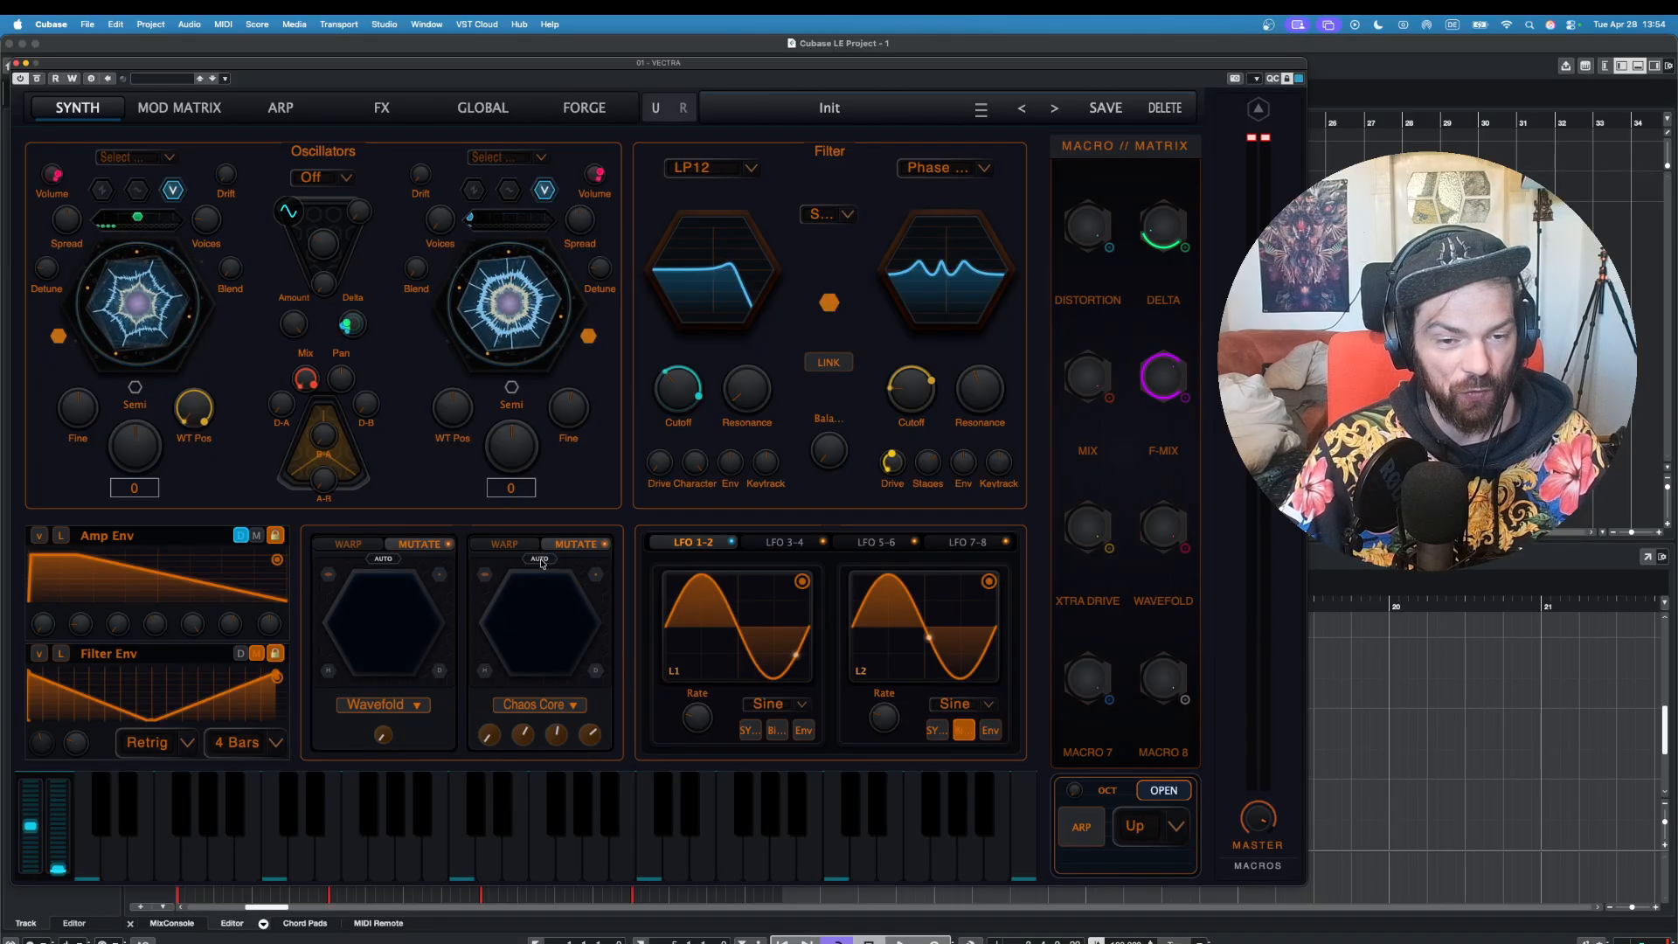
pyautogui.moveTo(495, 742); pyautogui.dragTo(585, 569)
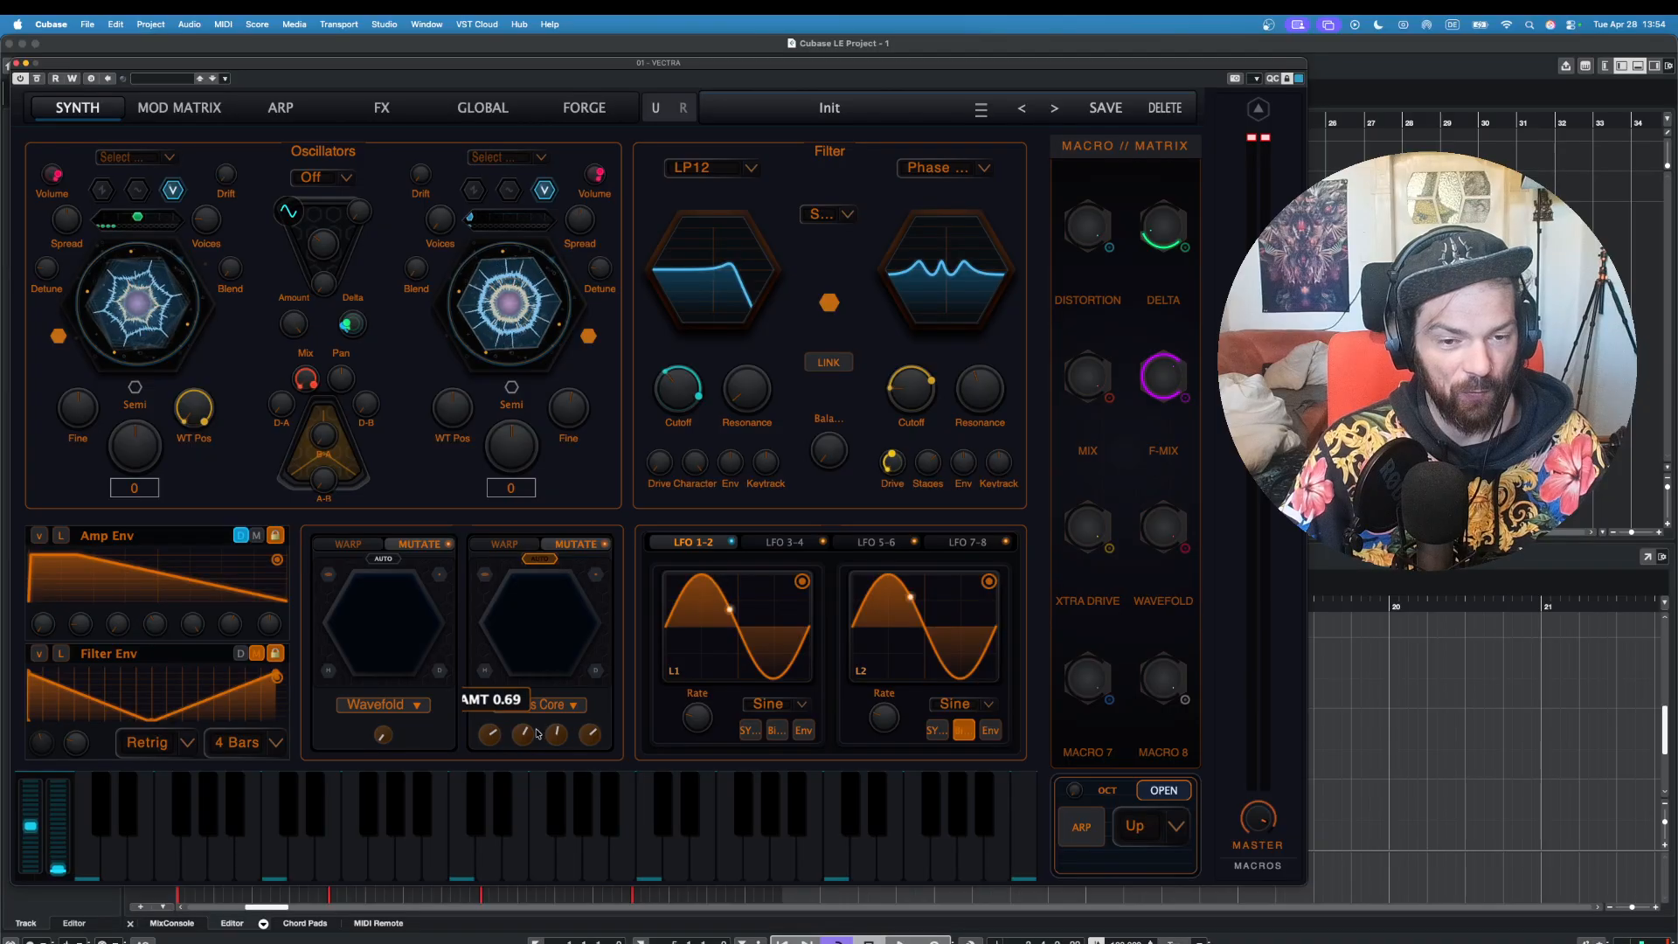
pyautogui.moveTo(489, 743); pyautogui.dragTo(524, 797)
pyautogui.moveTo(527, 735)
pyautogui.moveTo(589, 752)
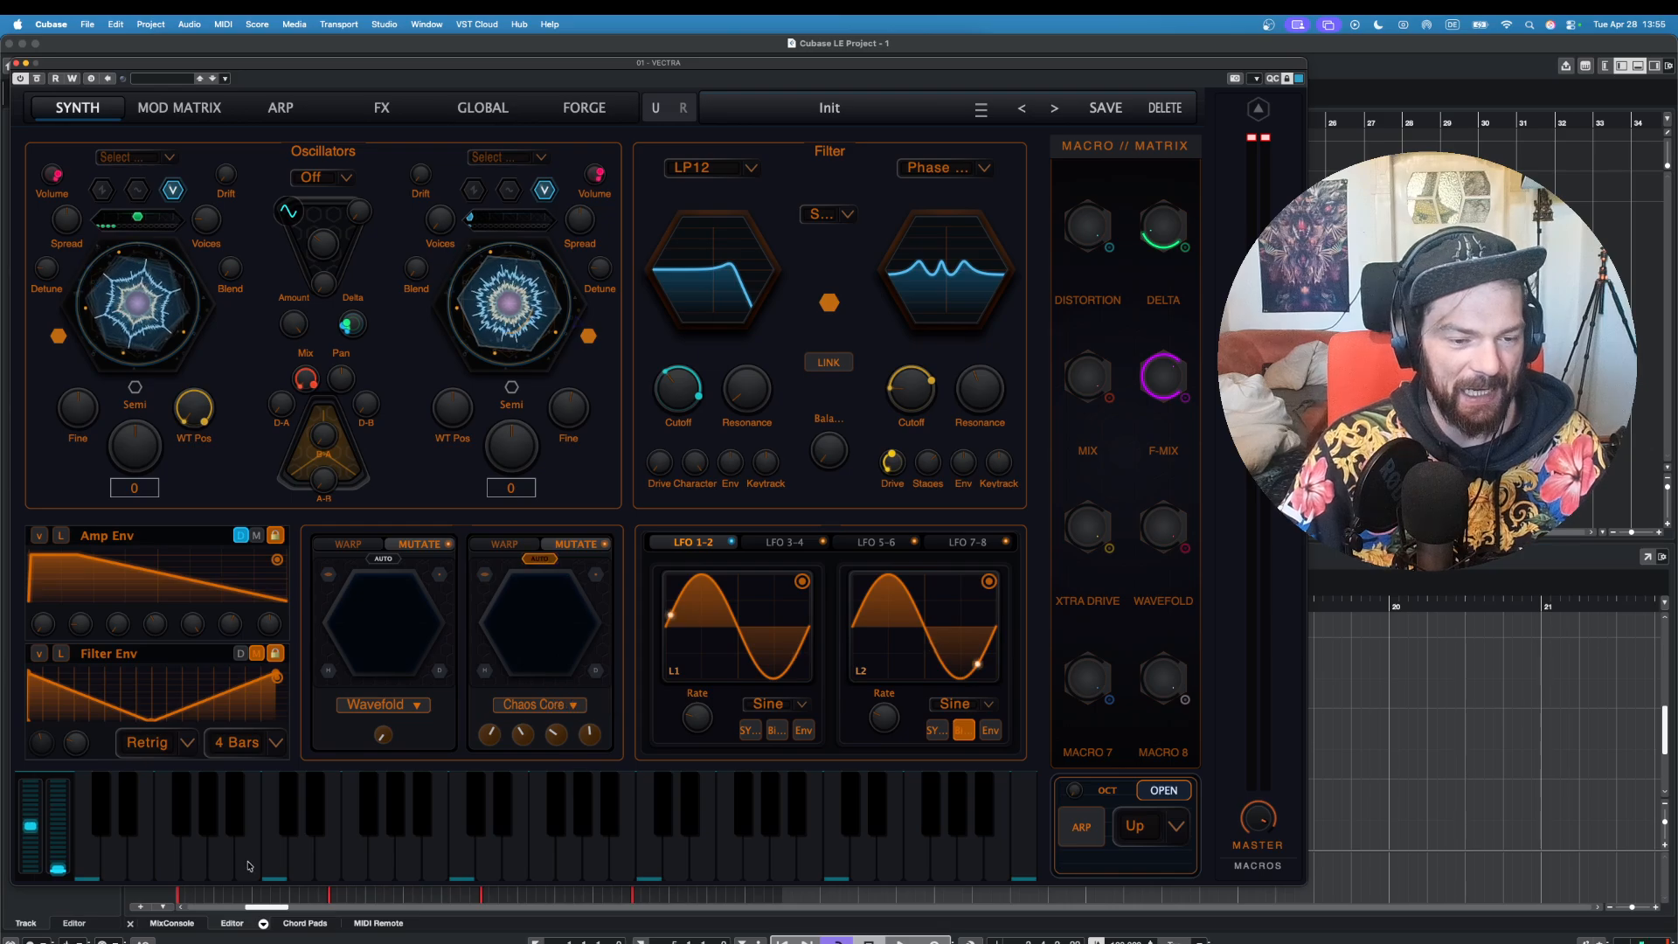
pyautogui.click(220, 853)
pyautogui.click(183, 841)
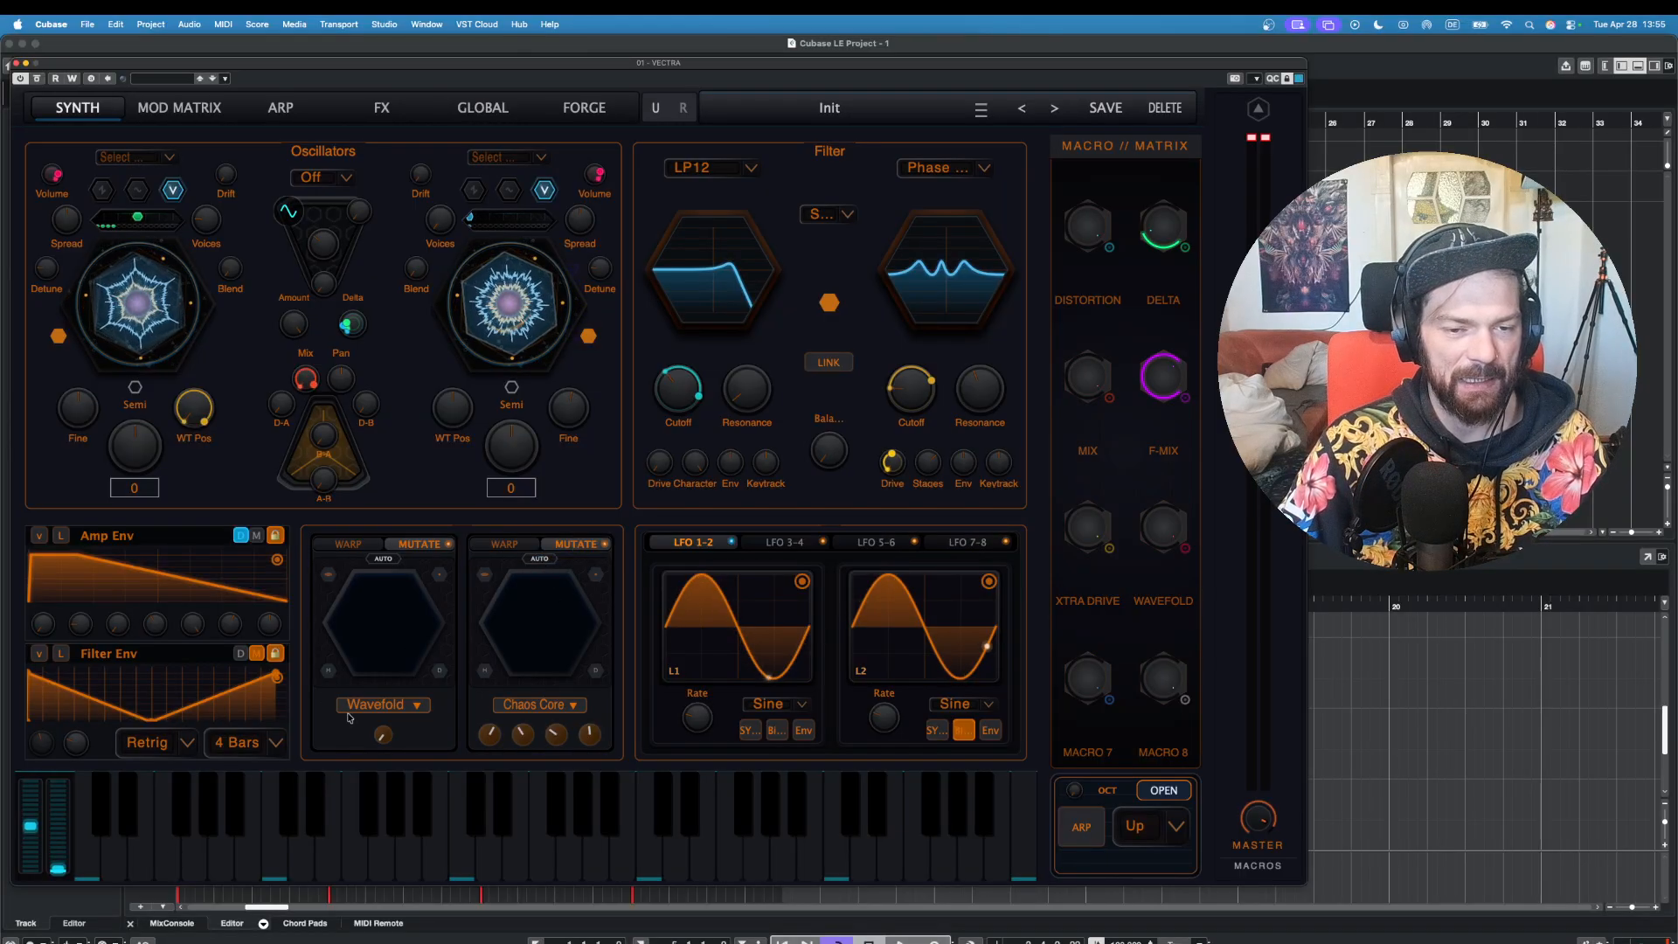
pyautogui.click(175, 856)
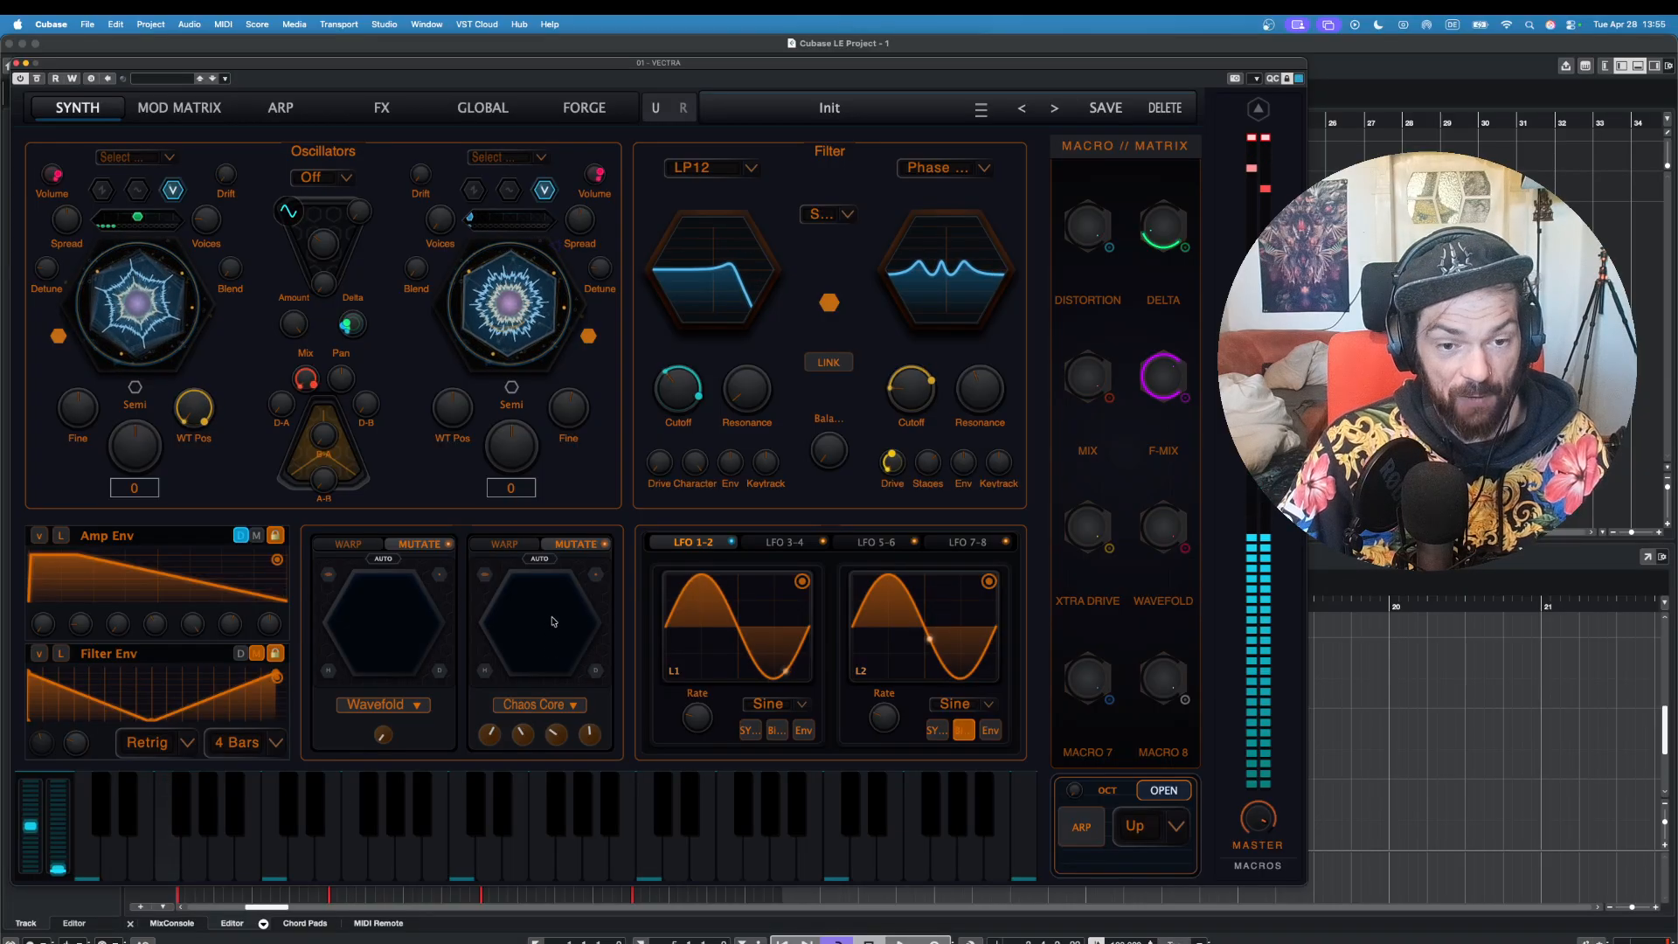
# Step: Switch Osc 2's mutation algorithm to Wavefold and raise the MIX macro fully while auditioning low notes
pyautogui.click(539, 704)
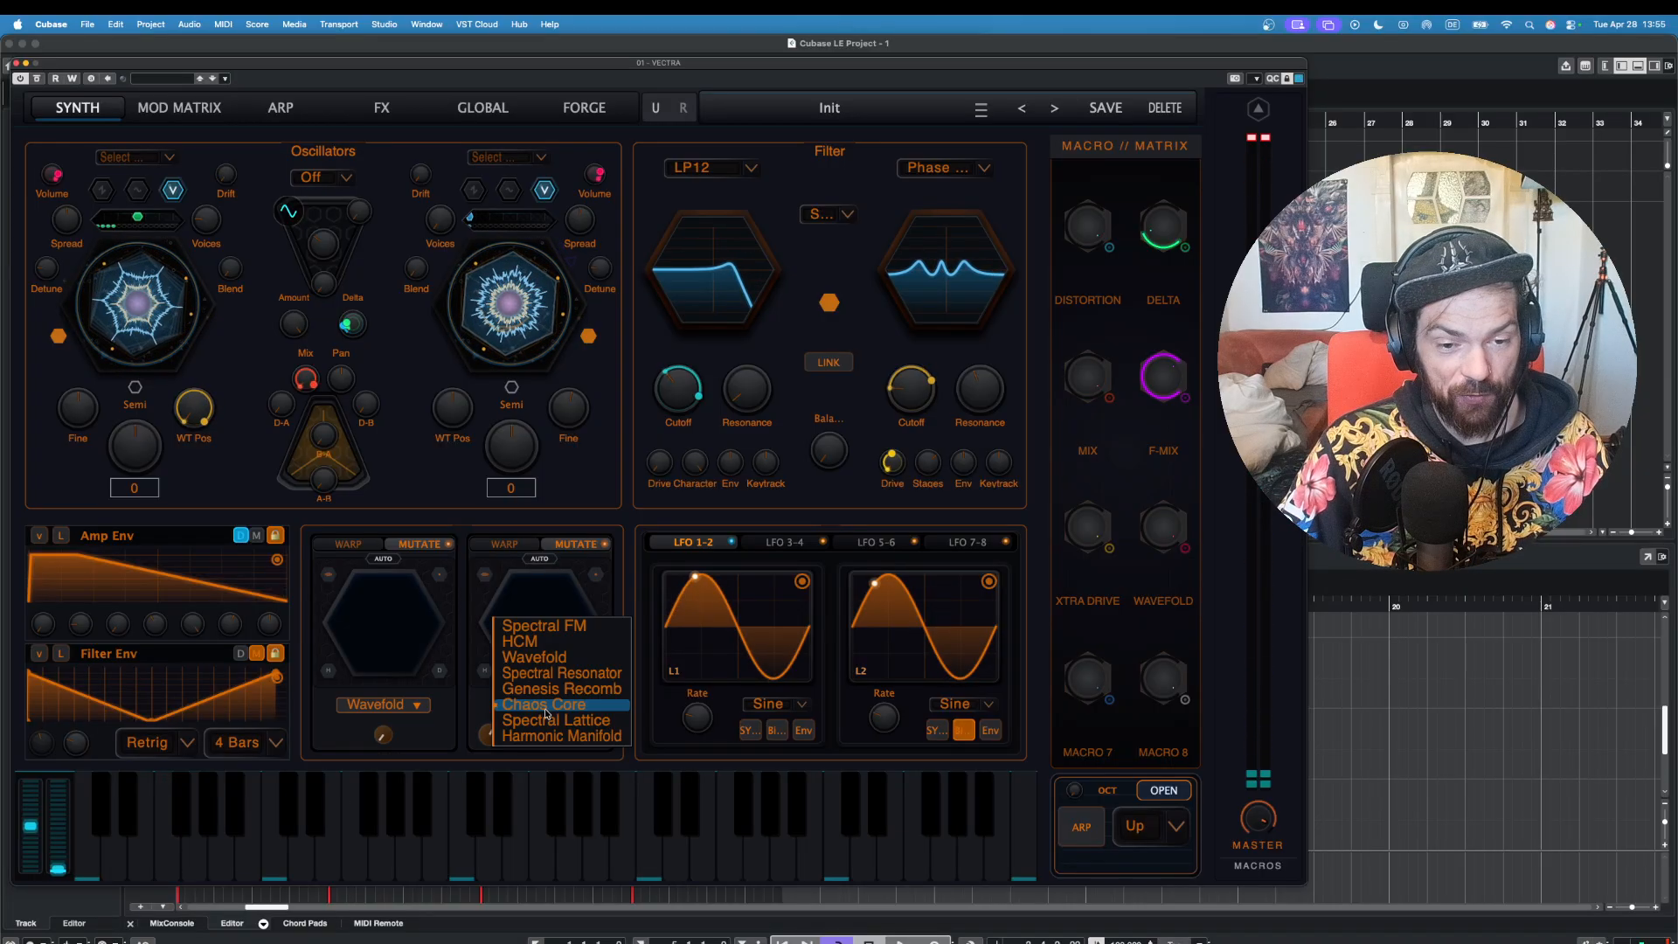
pyautogui.click(570, 657)
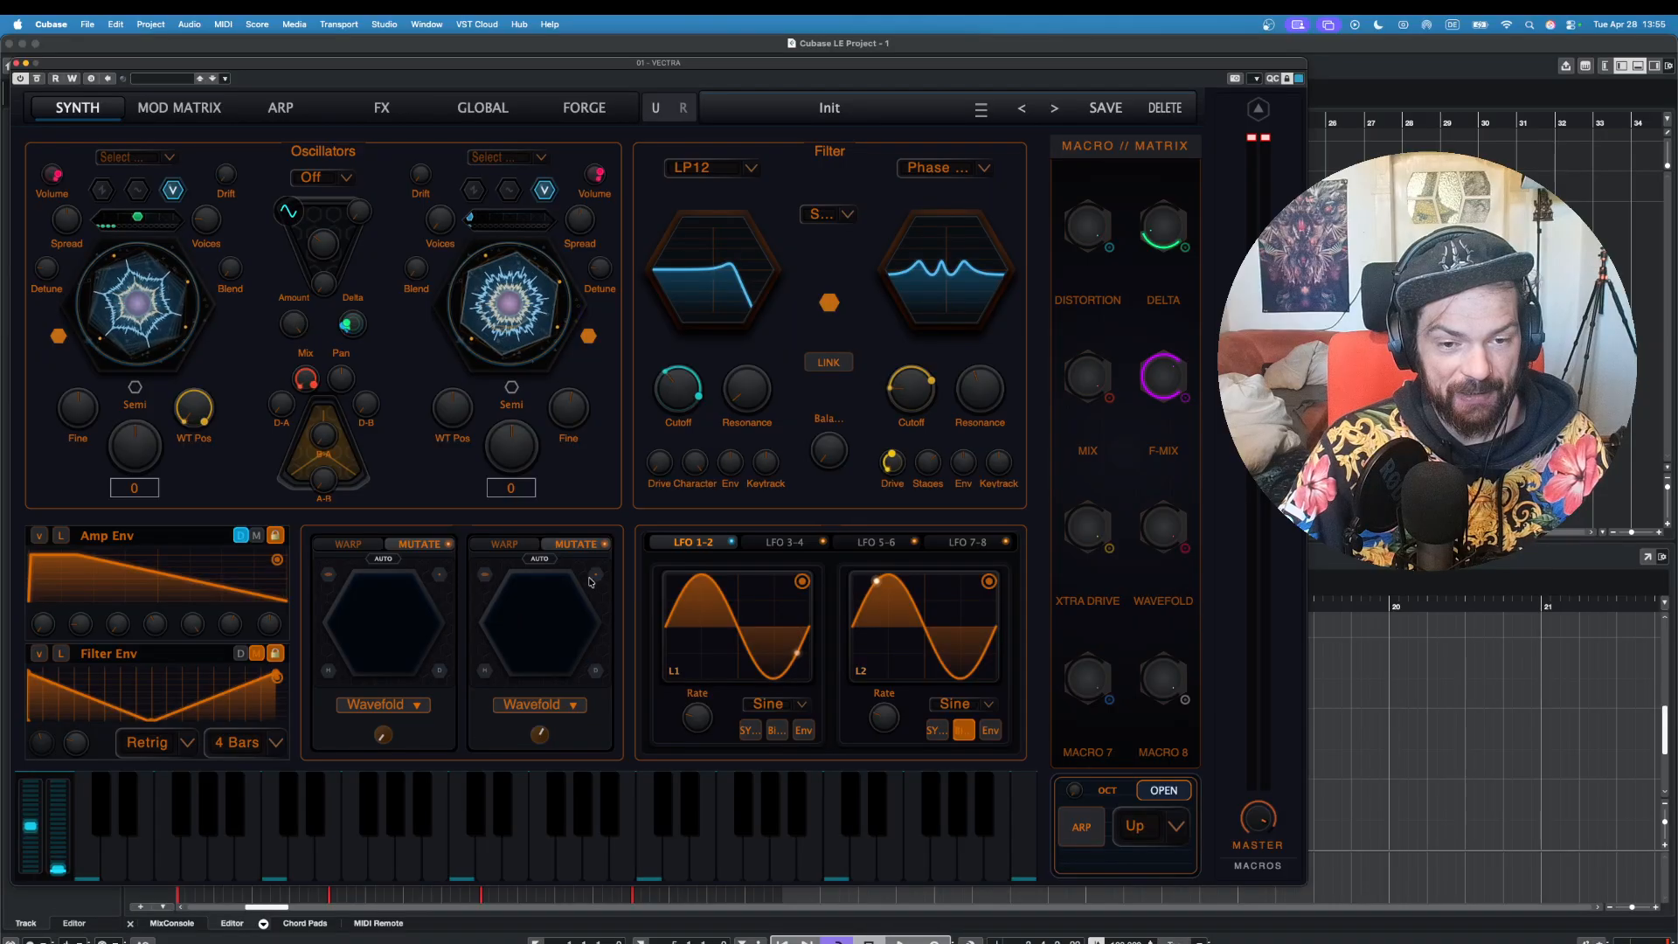
pyautogui.click(194, 855)
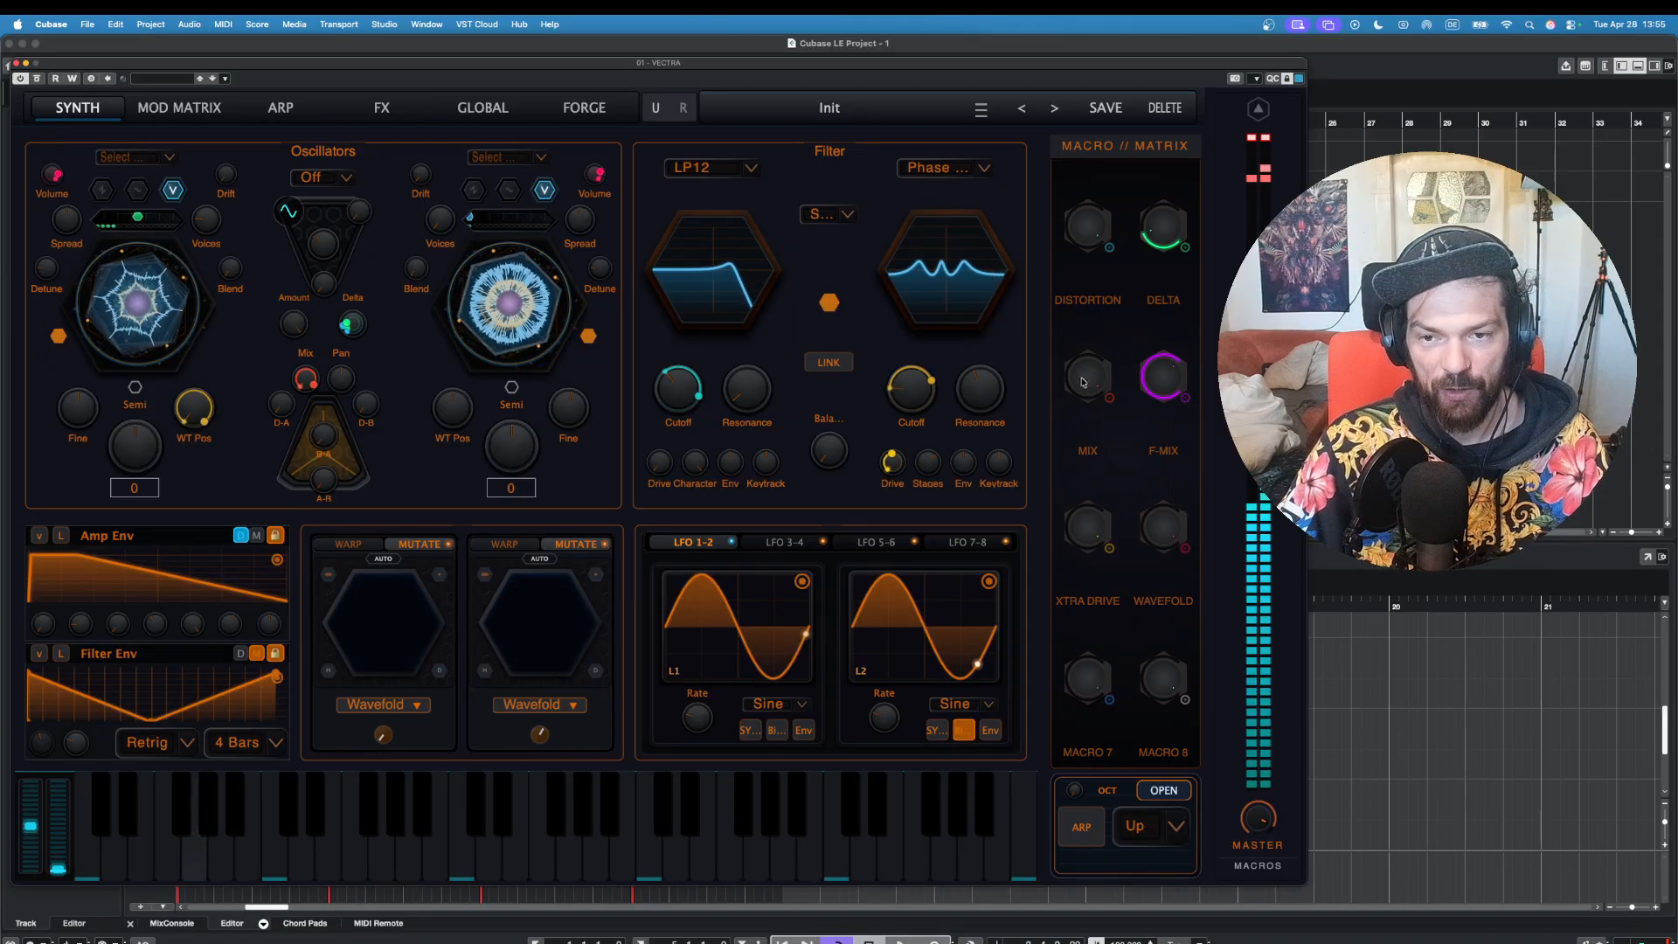
pyautogui.click(171, 845)
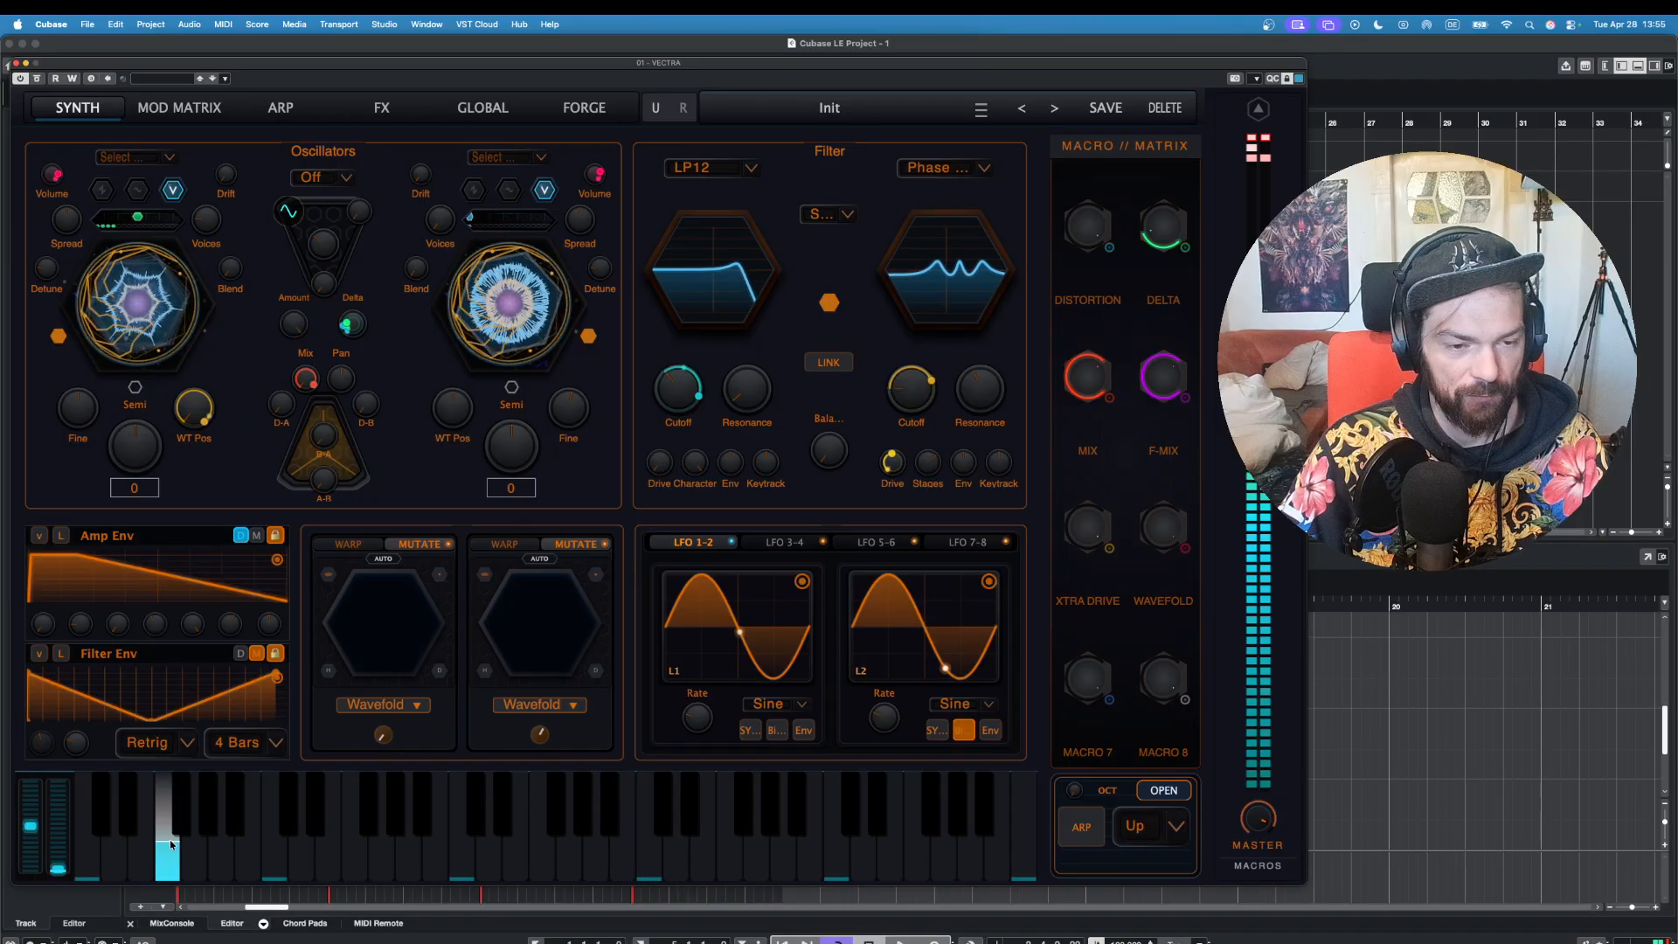
# Step: Lower Osc 2's Wavefold mutation Amount to 0.25, mutate again, and play low notes
pyautogui.moveTo(540, 735); pyautogui.dragTo(524, 823)
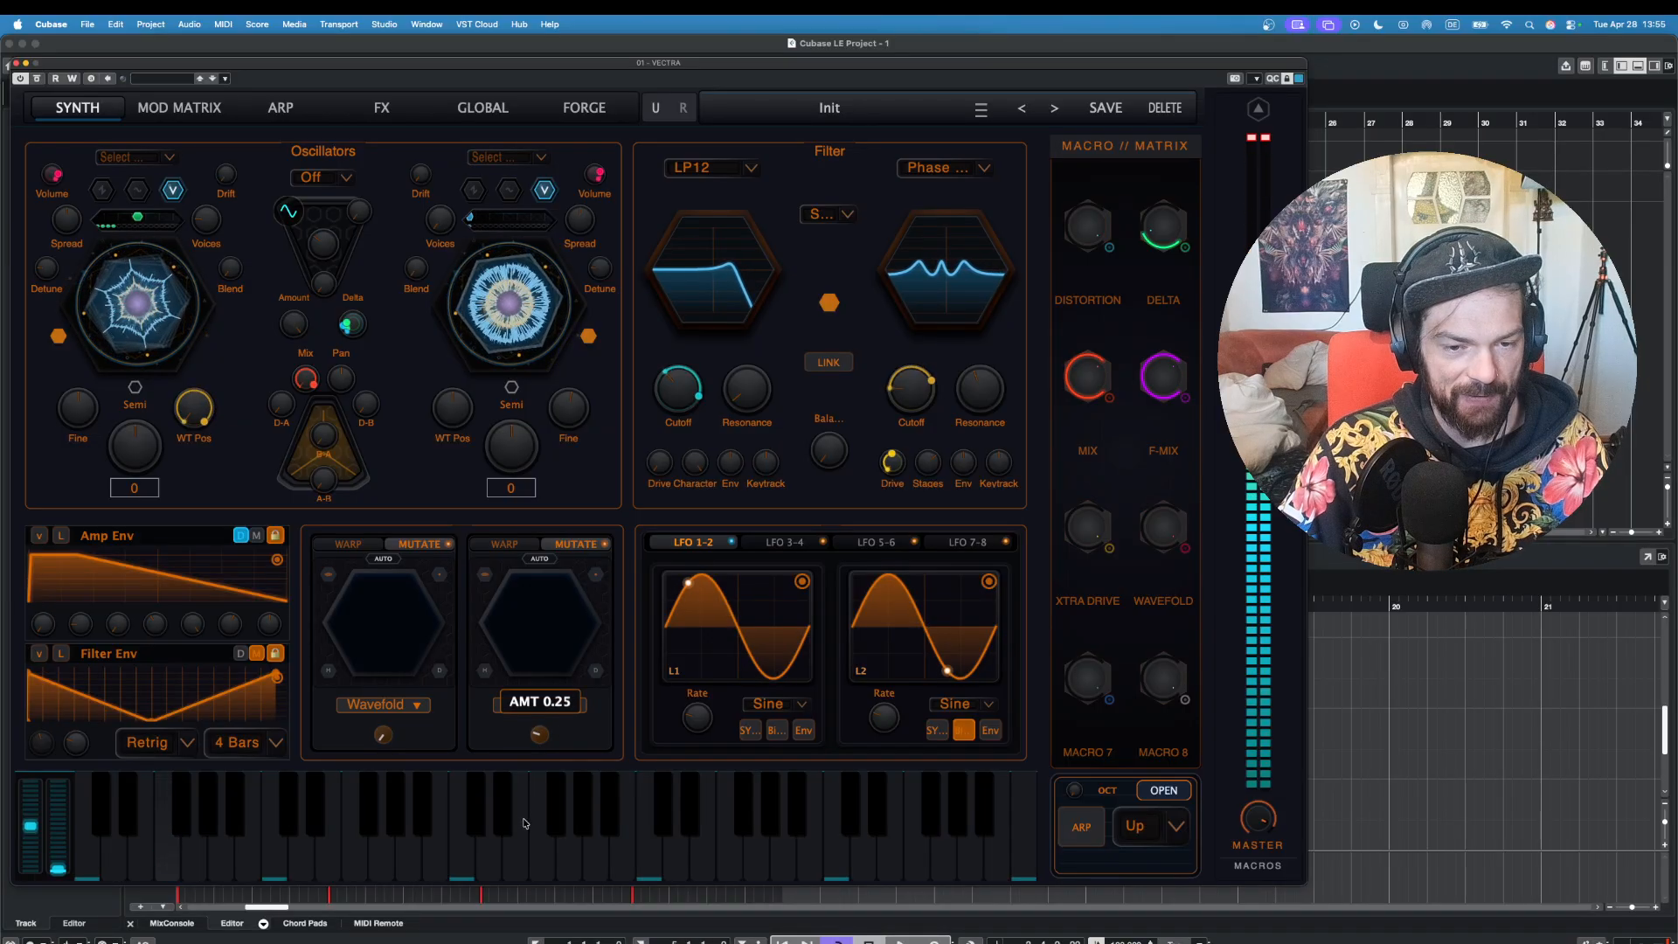
pyautogui.click(599, 577)
pyautogui.click(194, 852)
pyautogui.click(141, 857)
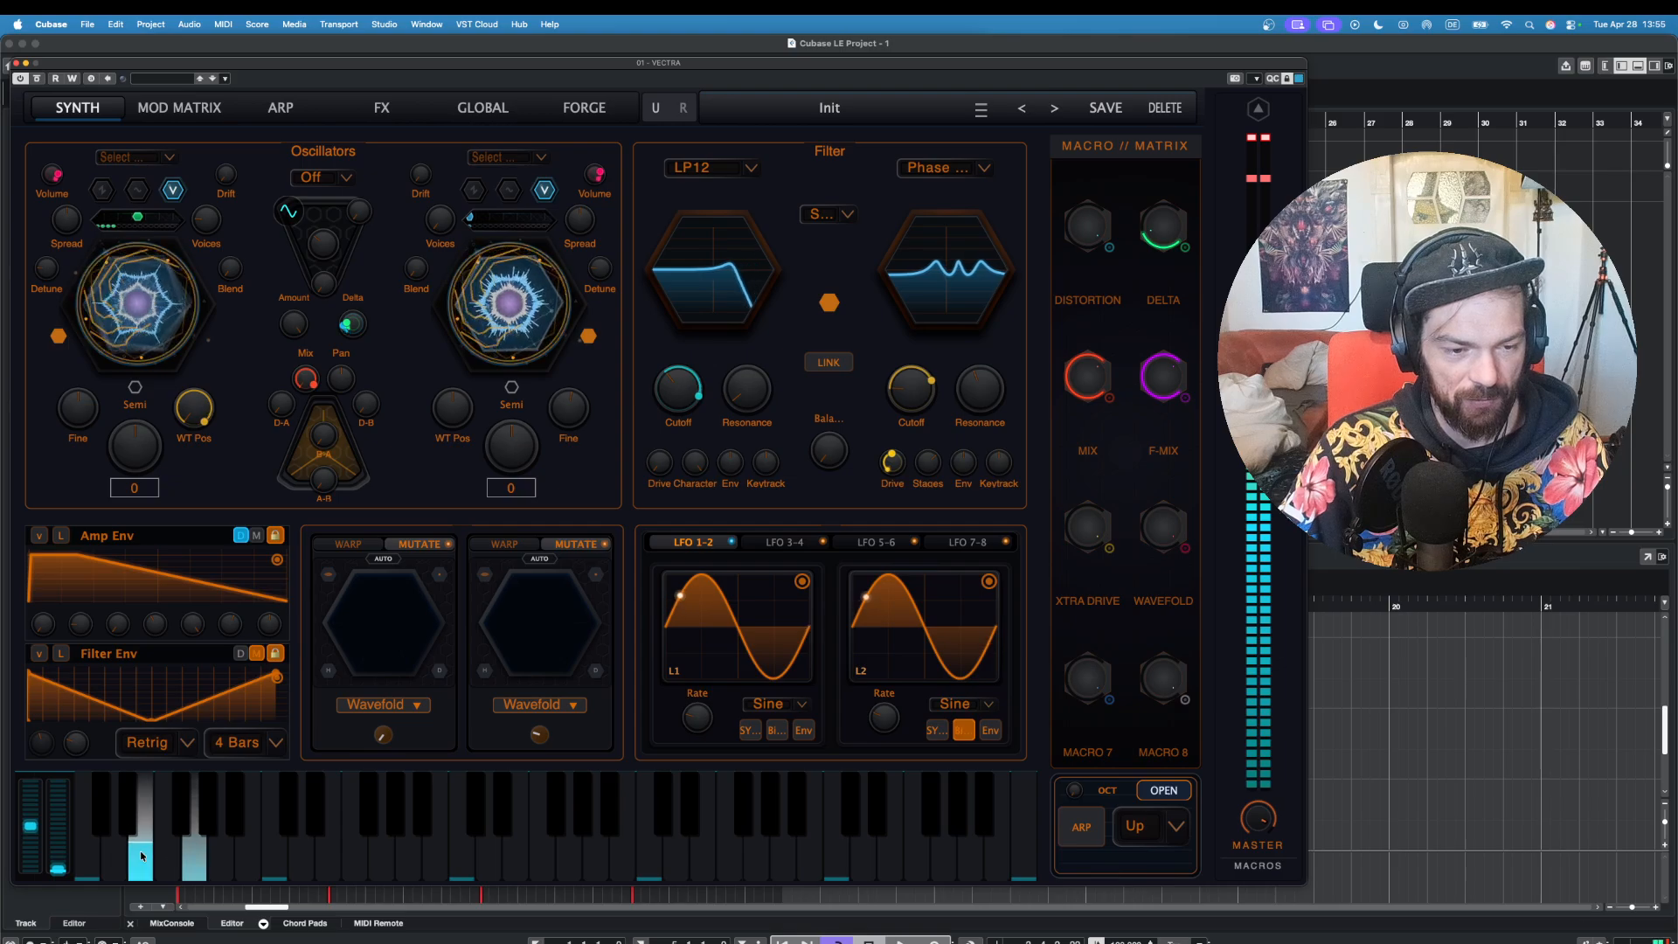
# Step: Change Osc 2's mutation algorithm to Spectral FM, audition it with low notes, and raise its Amount to 0.70
pyautogui.click(535, 705)
pyautogui.click(535, 673)
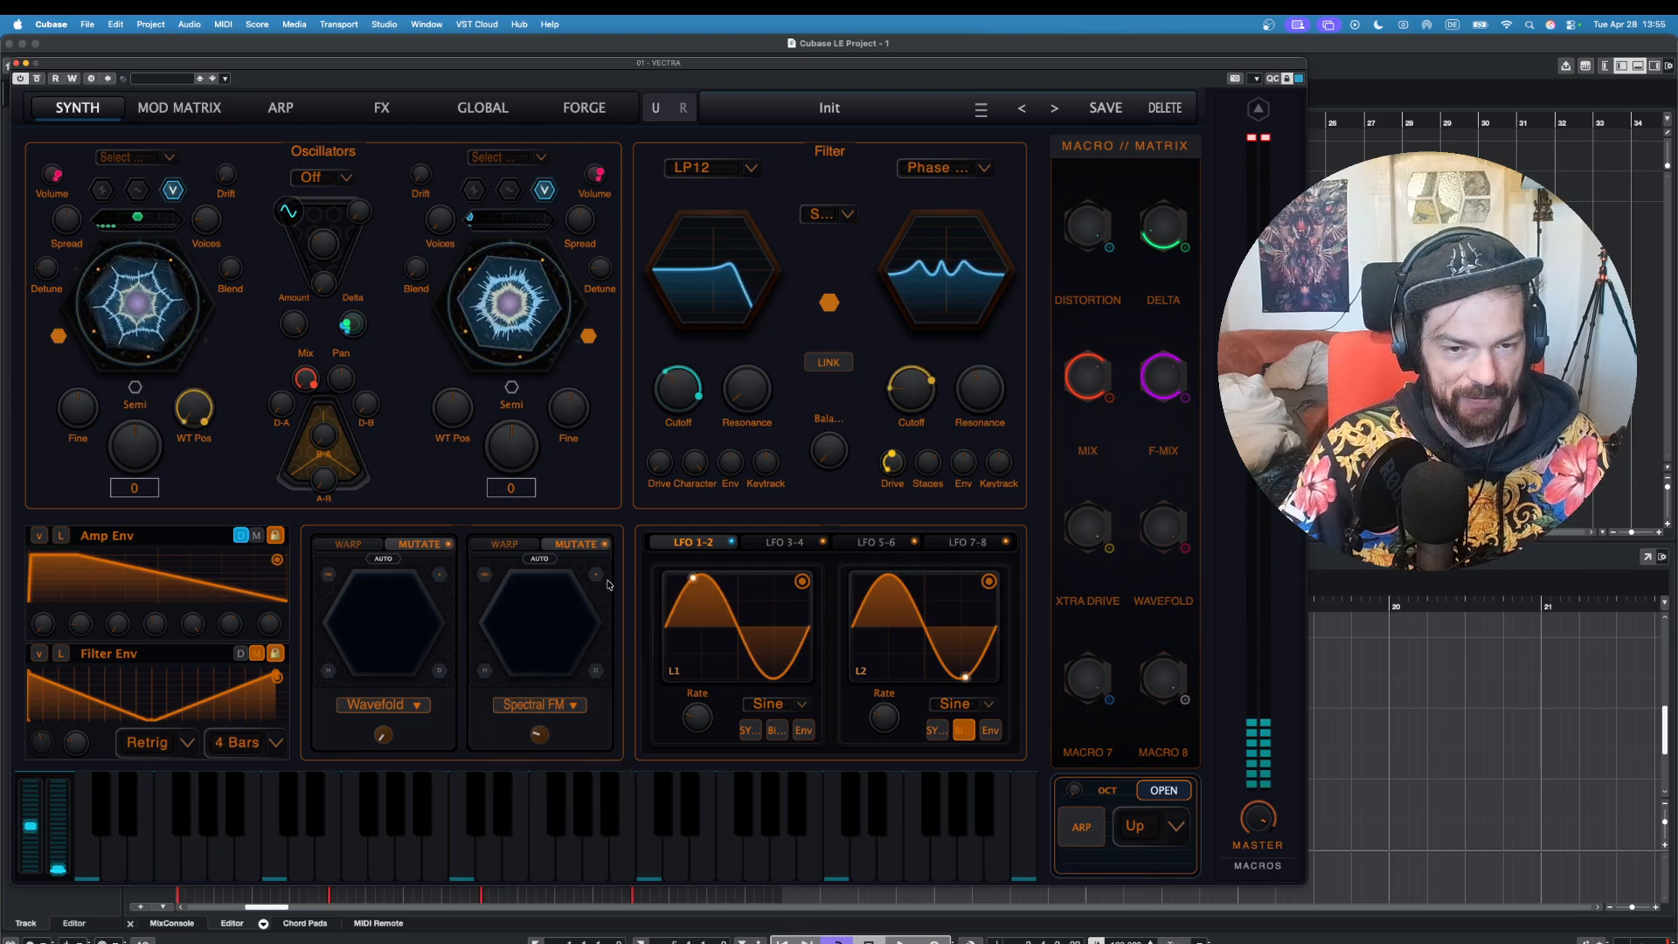
pyautogui.click(181, 852)
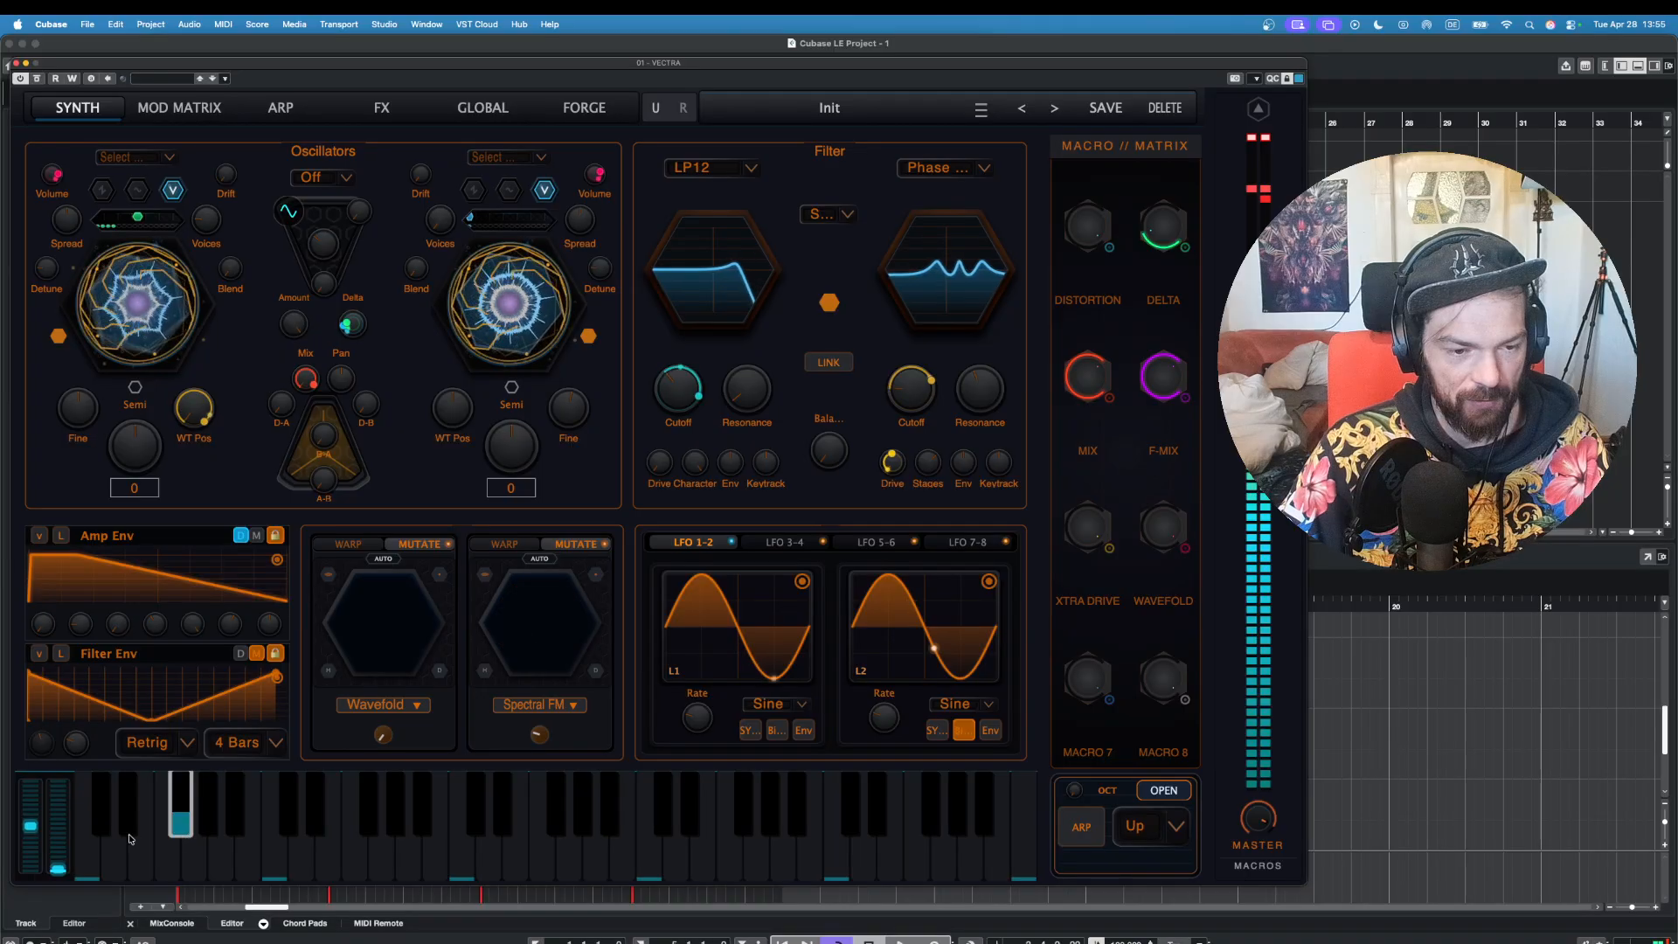
pyautogui.click(132, 841)
pyautogui.moveTo(540, 735); pyautogui.dragTo(612, 641)
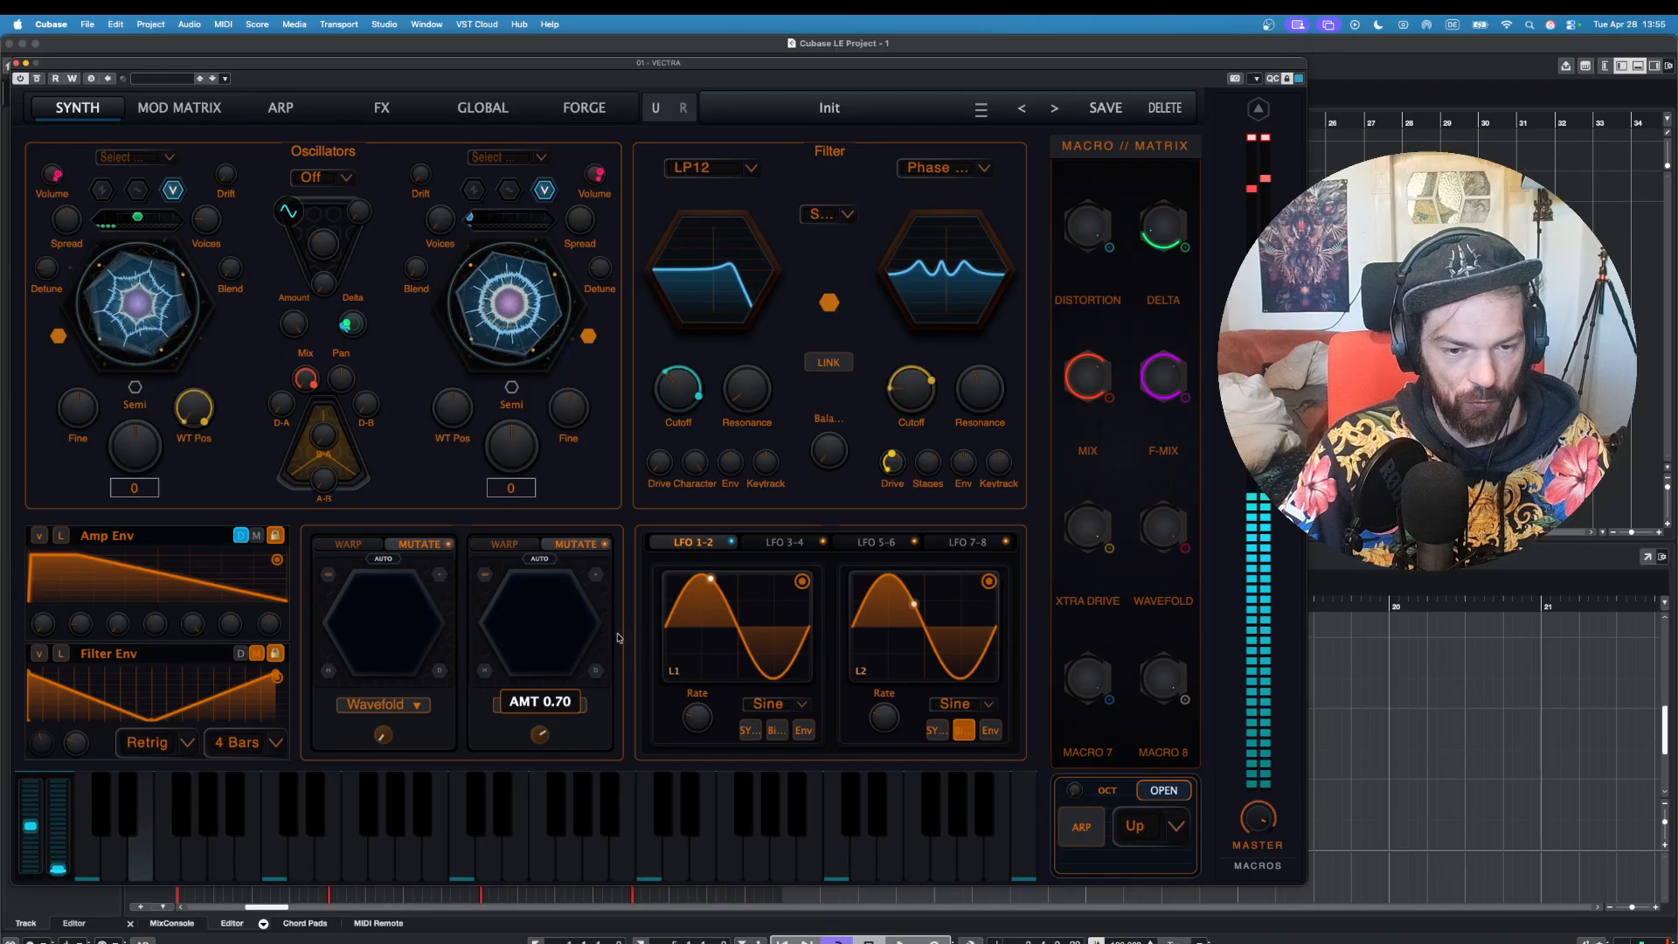
# Step: In the expanded Mutate view, set Osc 1's algorithm to Chaos Core, mutate it, and play low notes
pyautogui.click(49, 110)
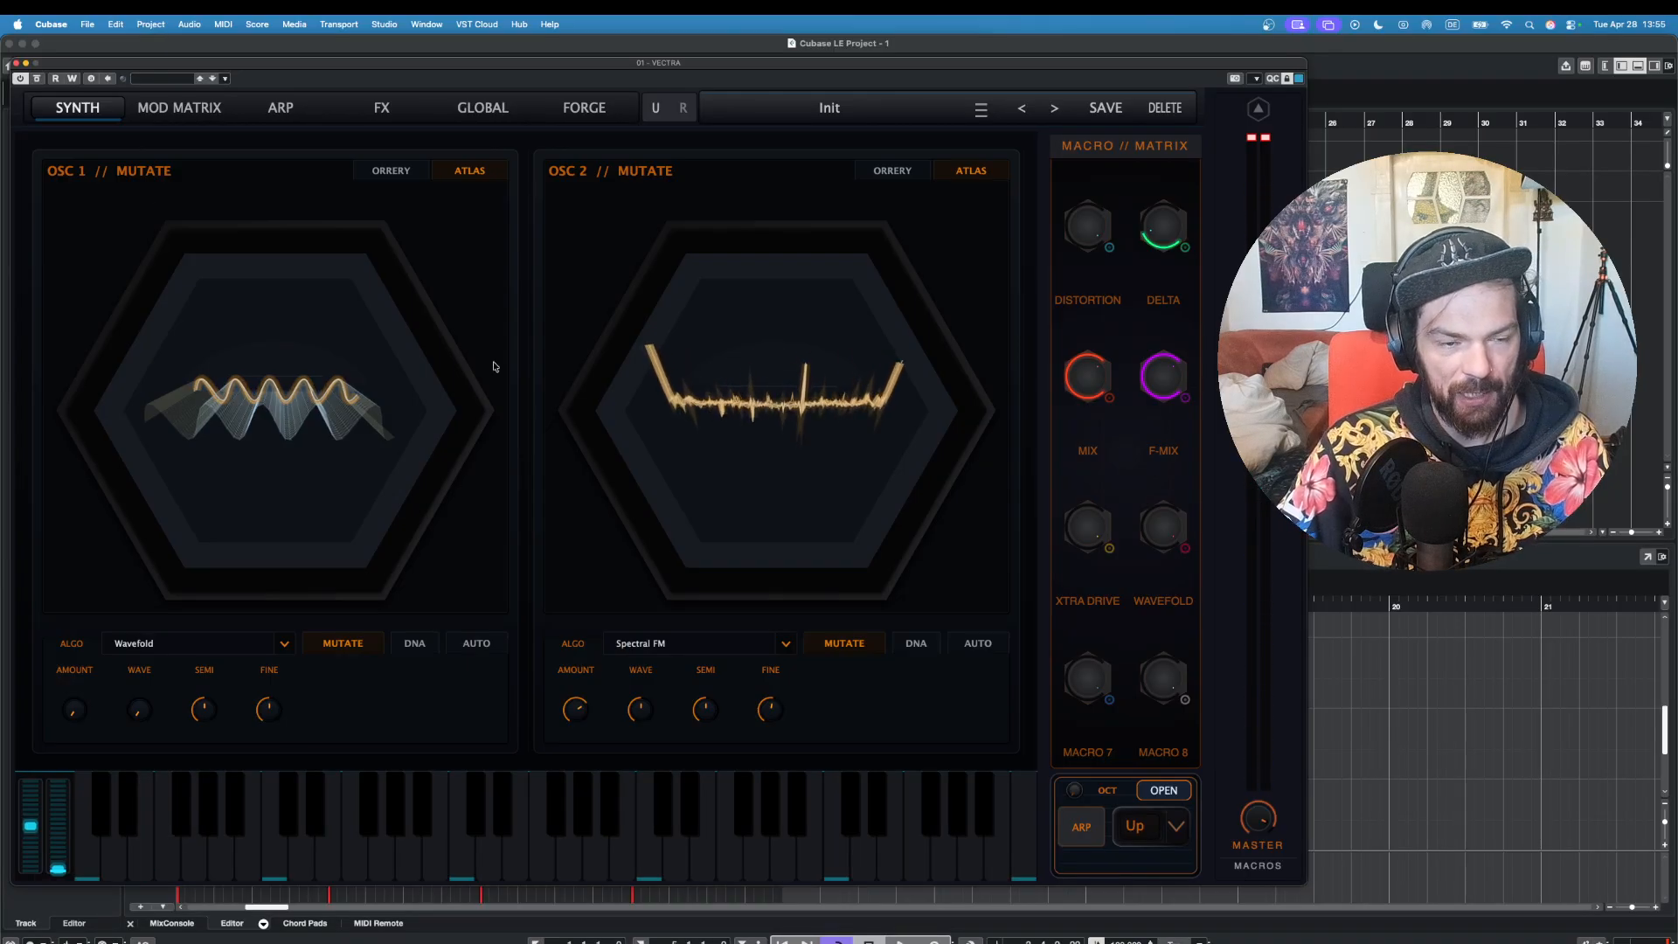
pyautogui.click(166, 643)
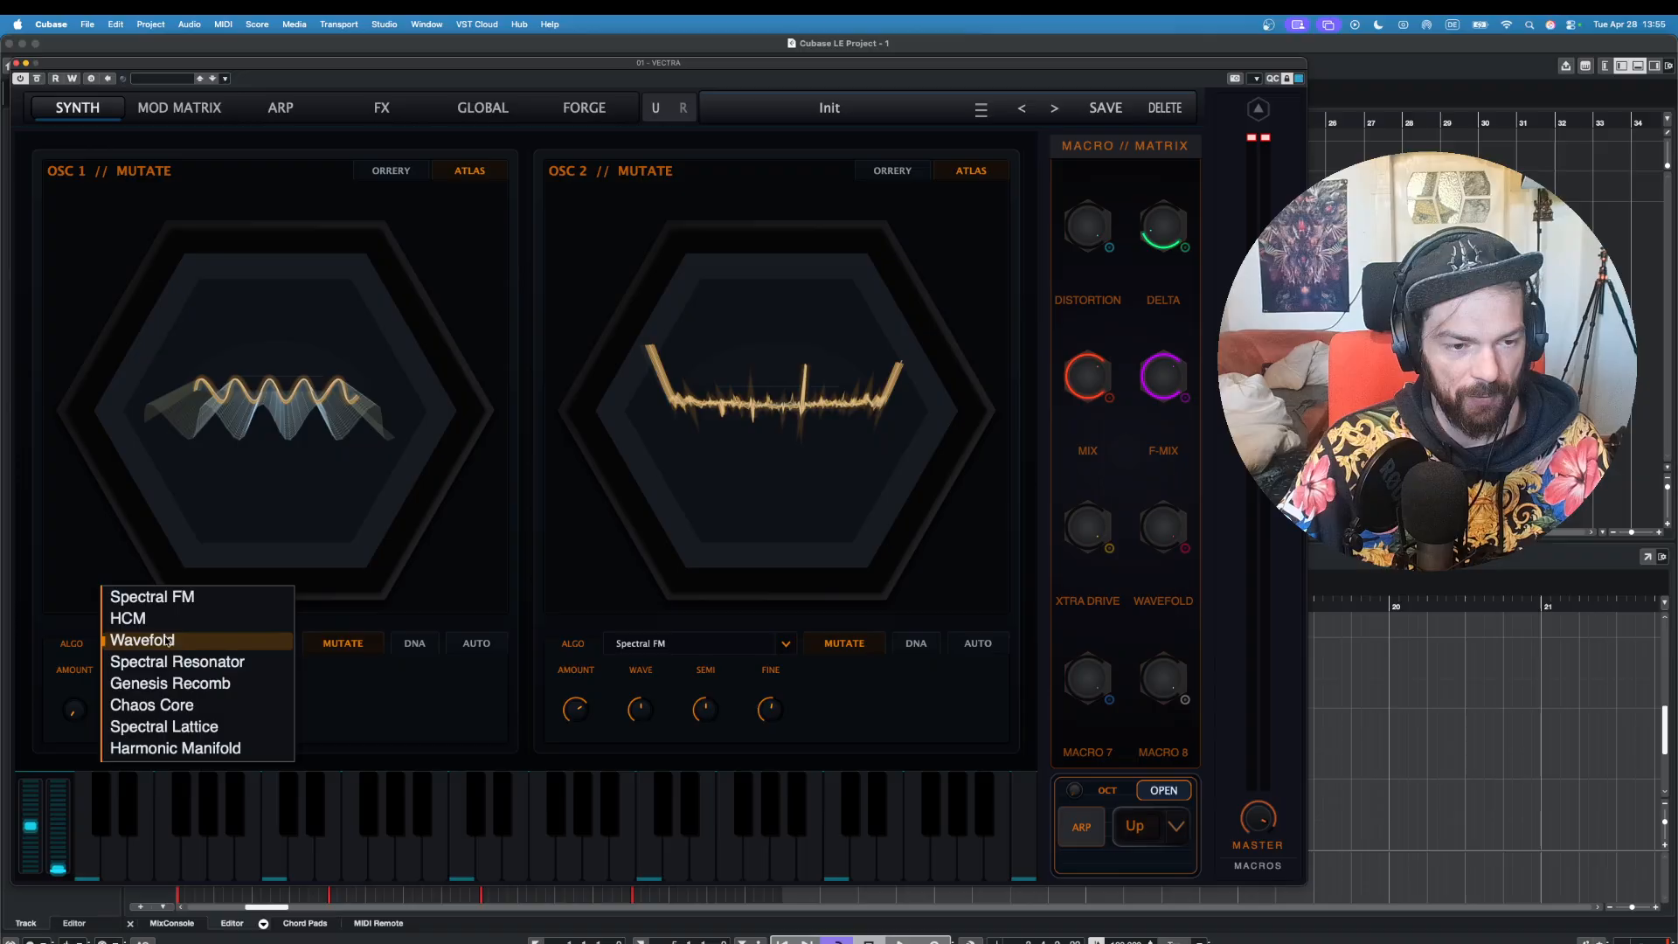
pyautogui.click(188, 699)
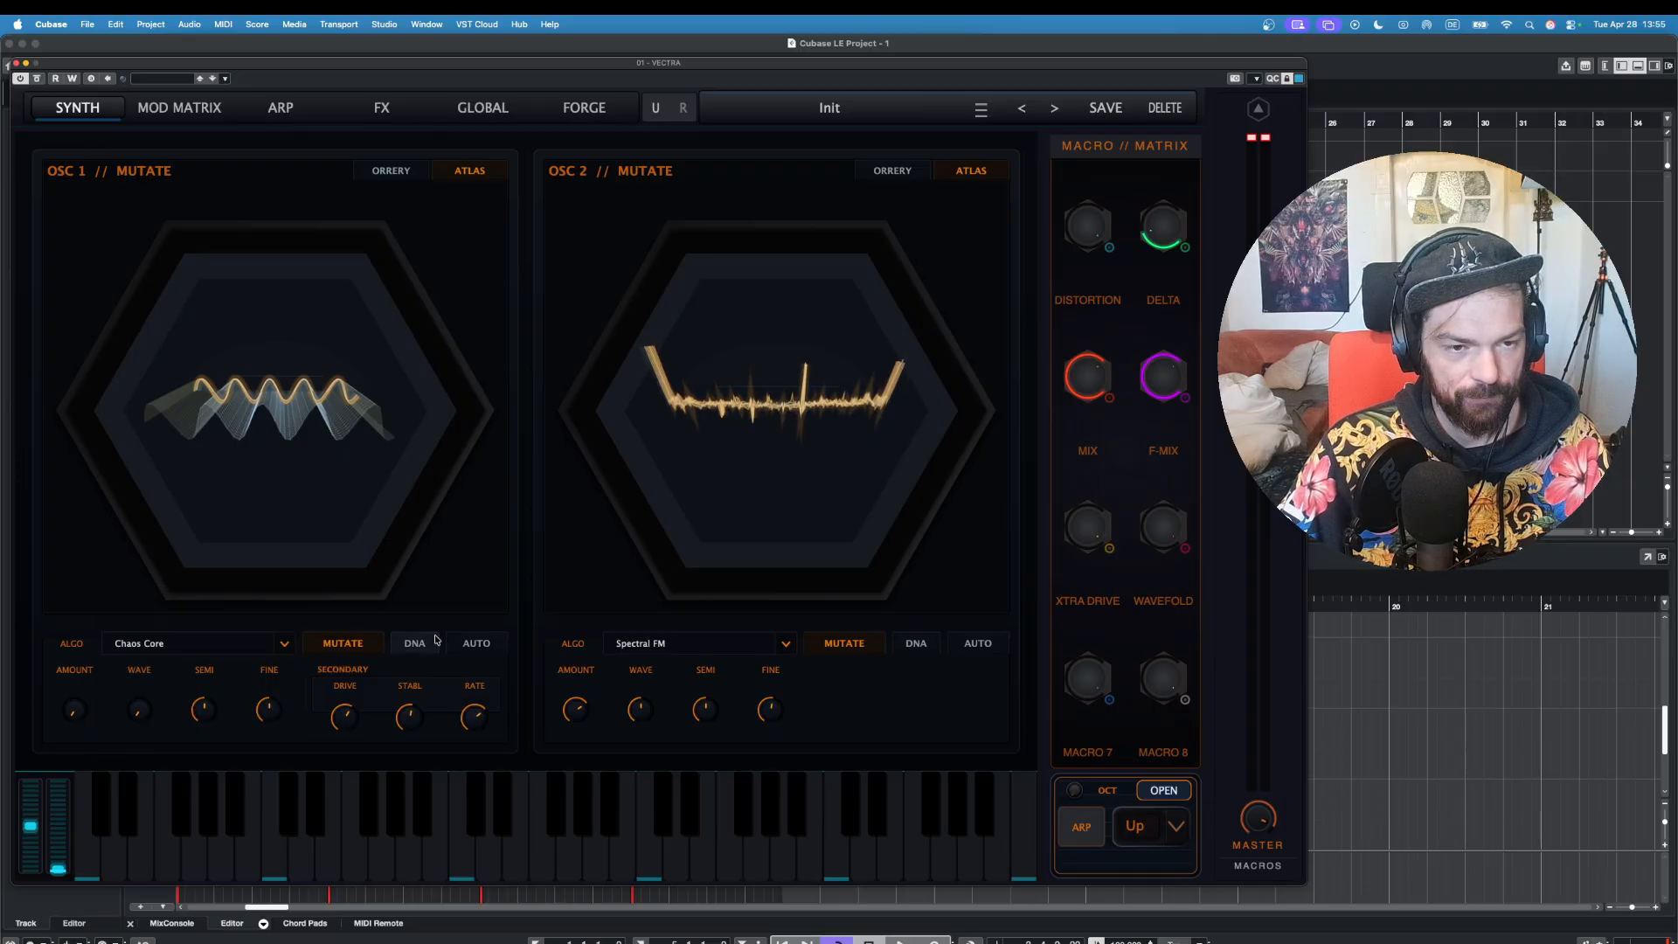
pyautogui.click(356, 646)
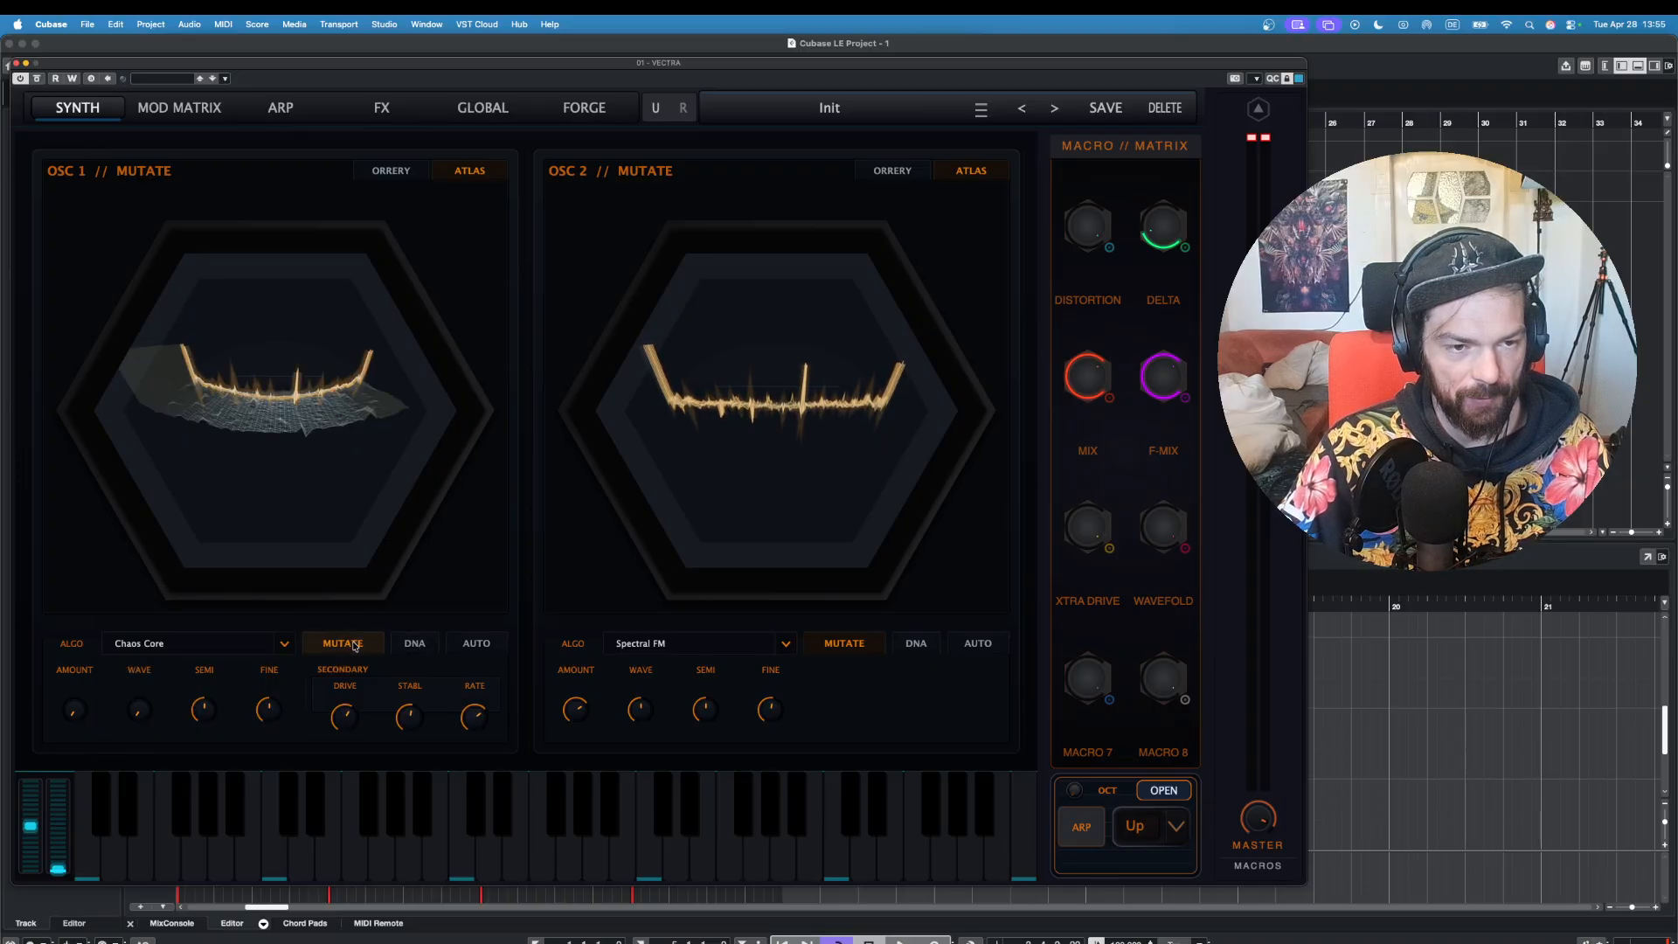
pyautogui.click(144, 840)
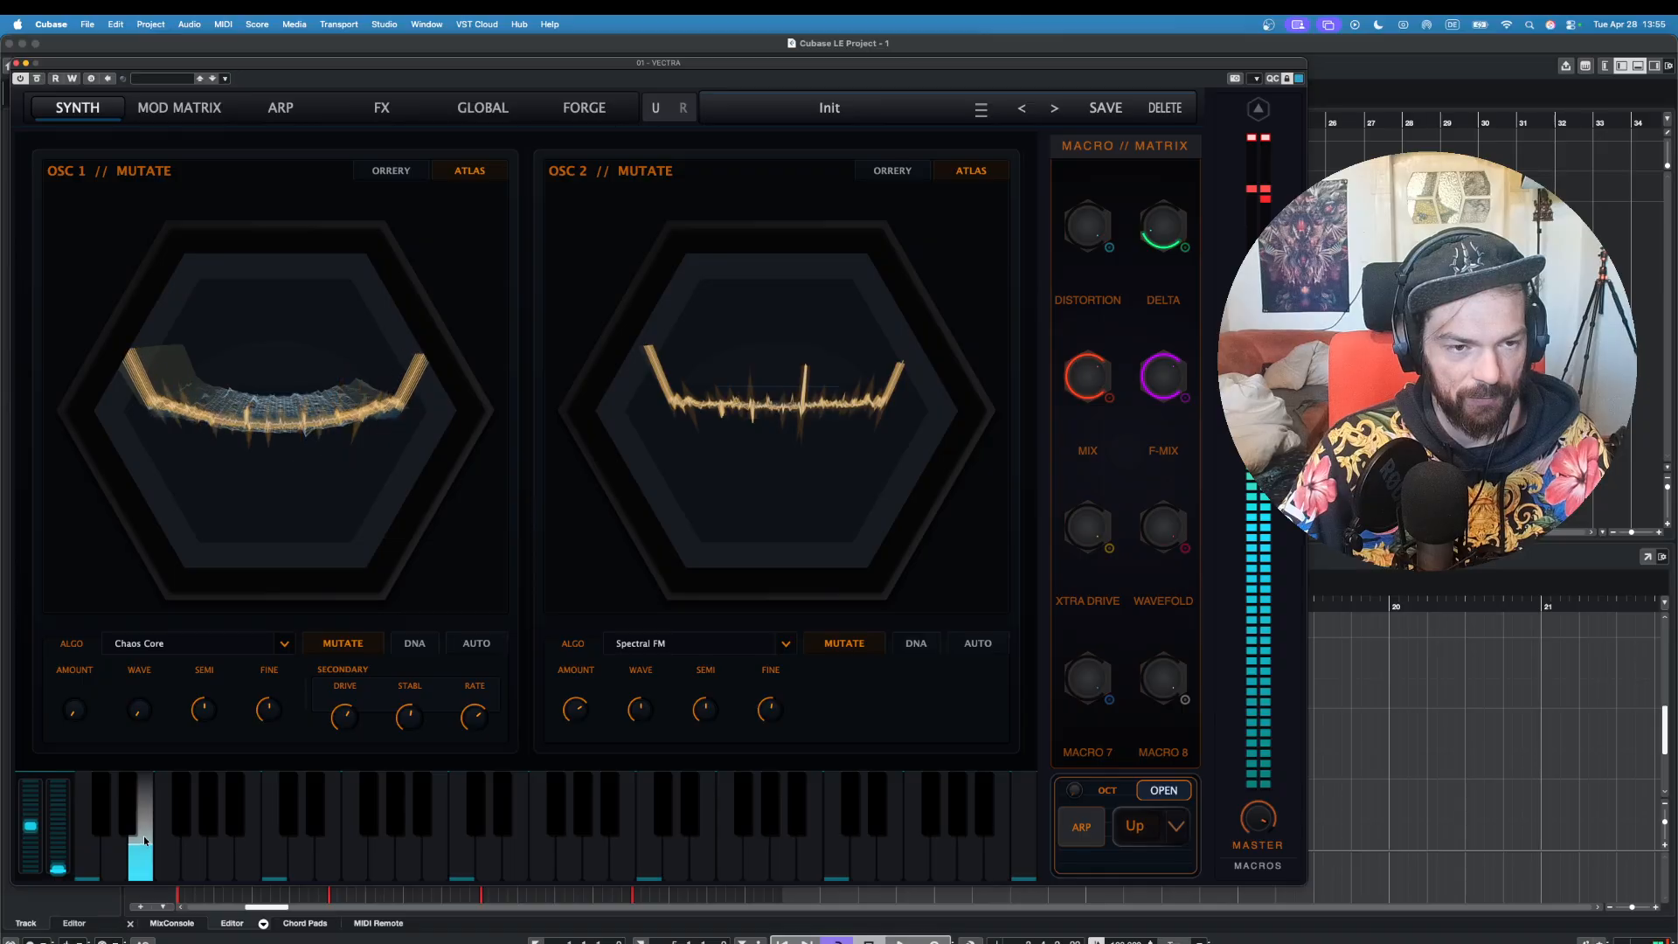
pyautogui.click(194, 846)
pyautogui.click(142, 845)
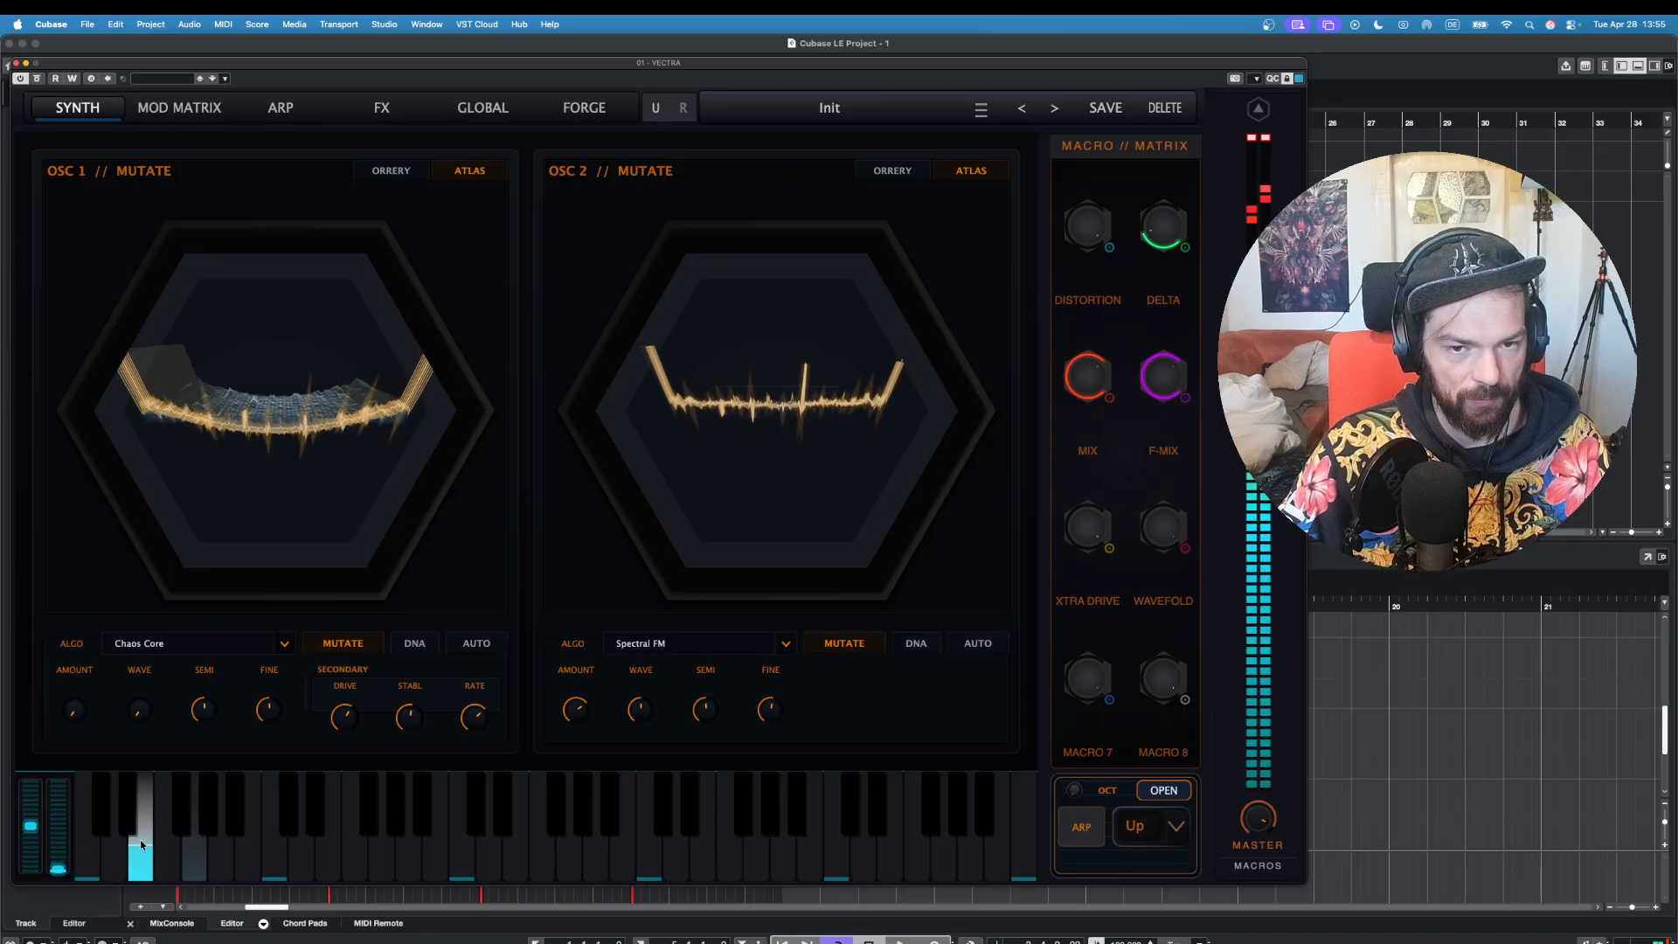
# Step: Return to the main synth view and switch both oscillators from Mutate to Warp
pyautogui.click(58, 109)
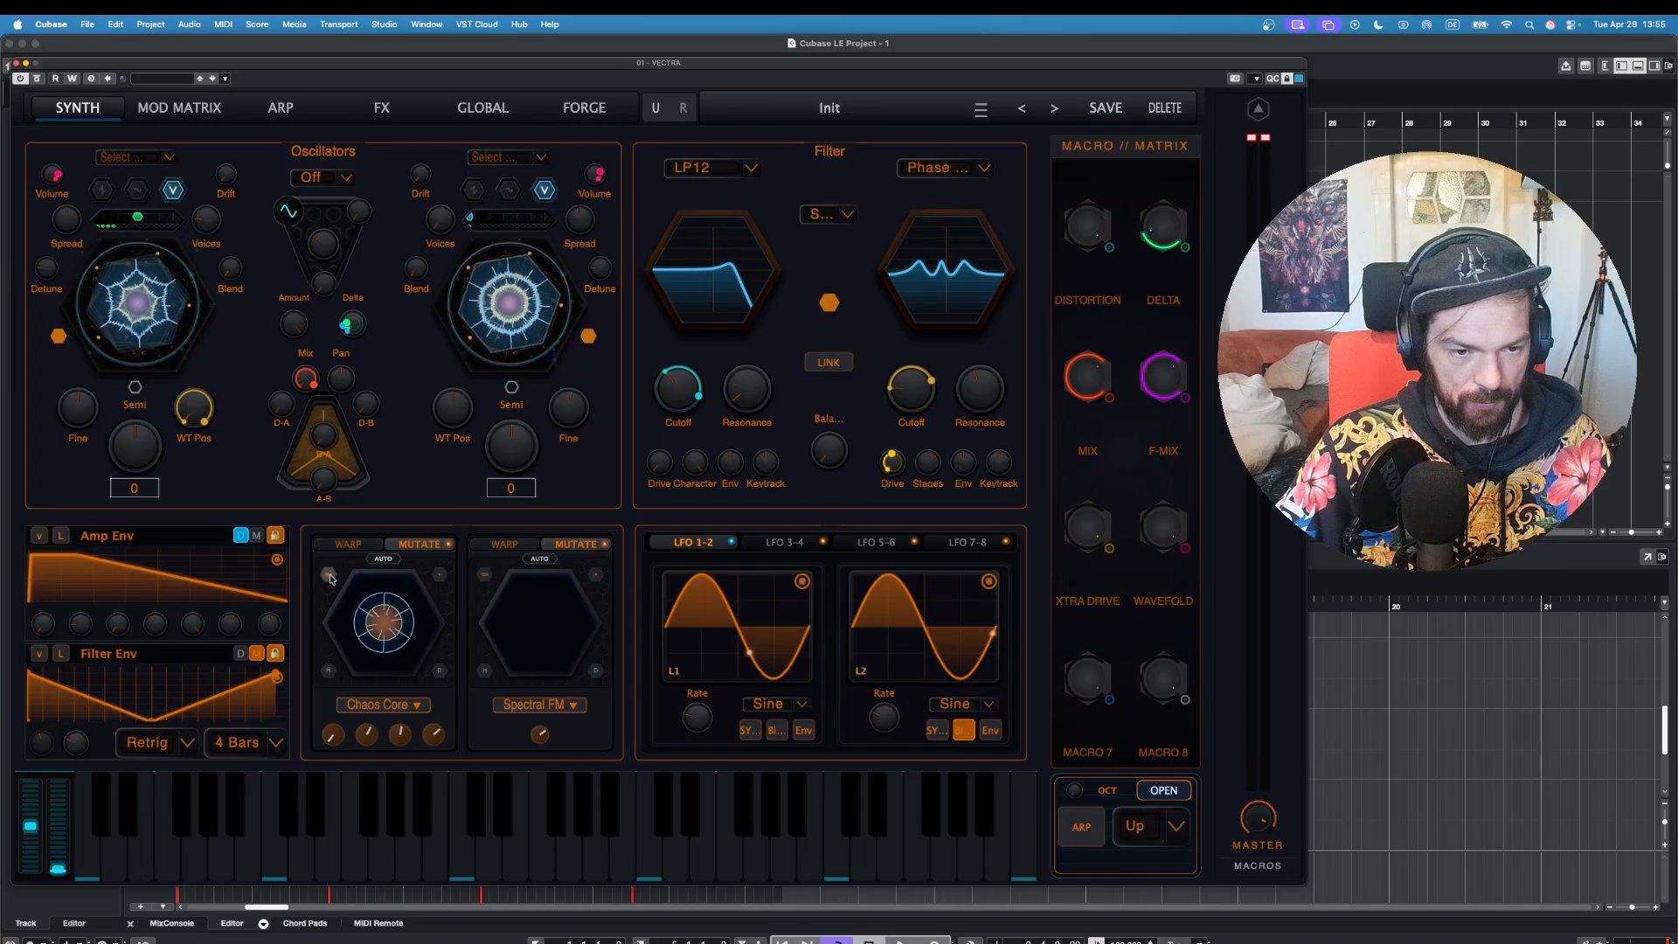
pyautogui.click(341, 544)
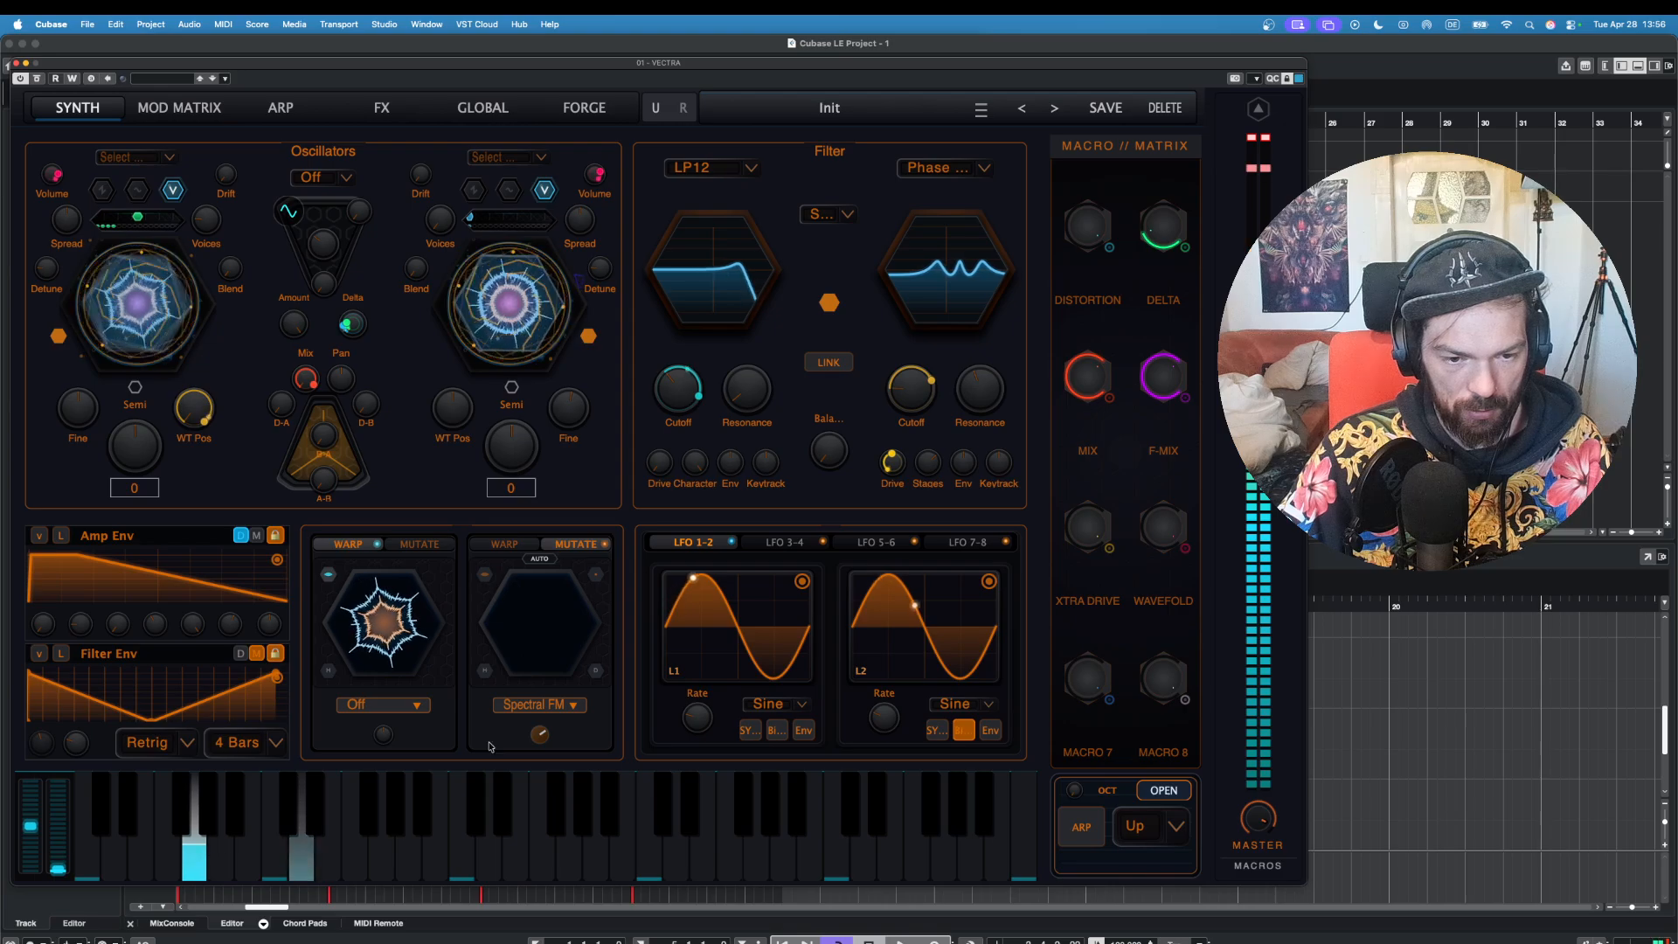
pyautogui.click(514, 542)
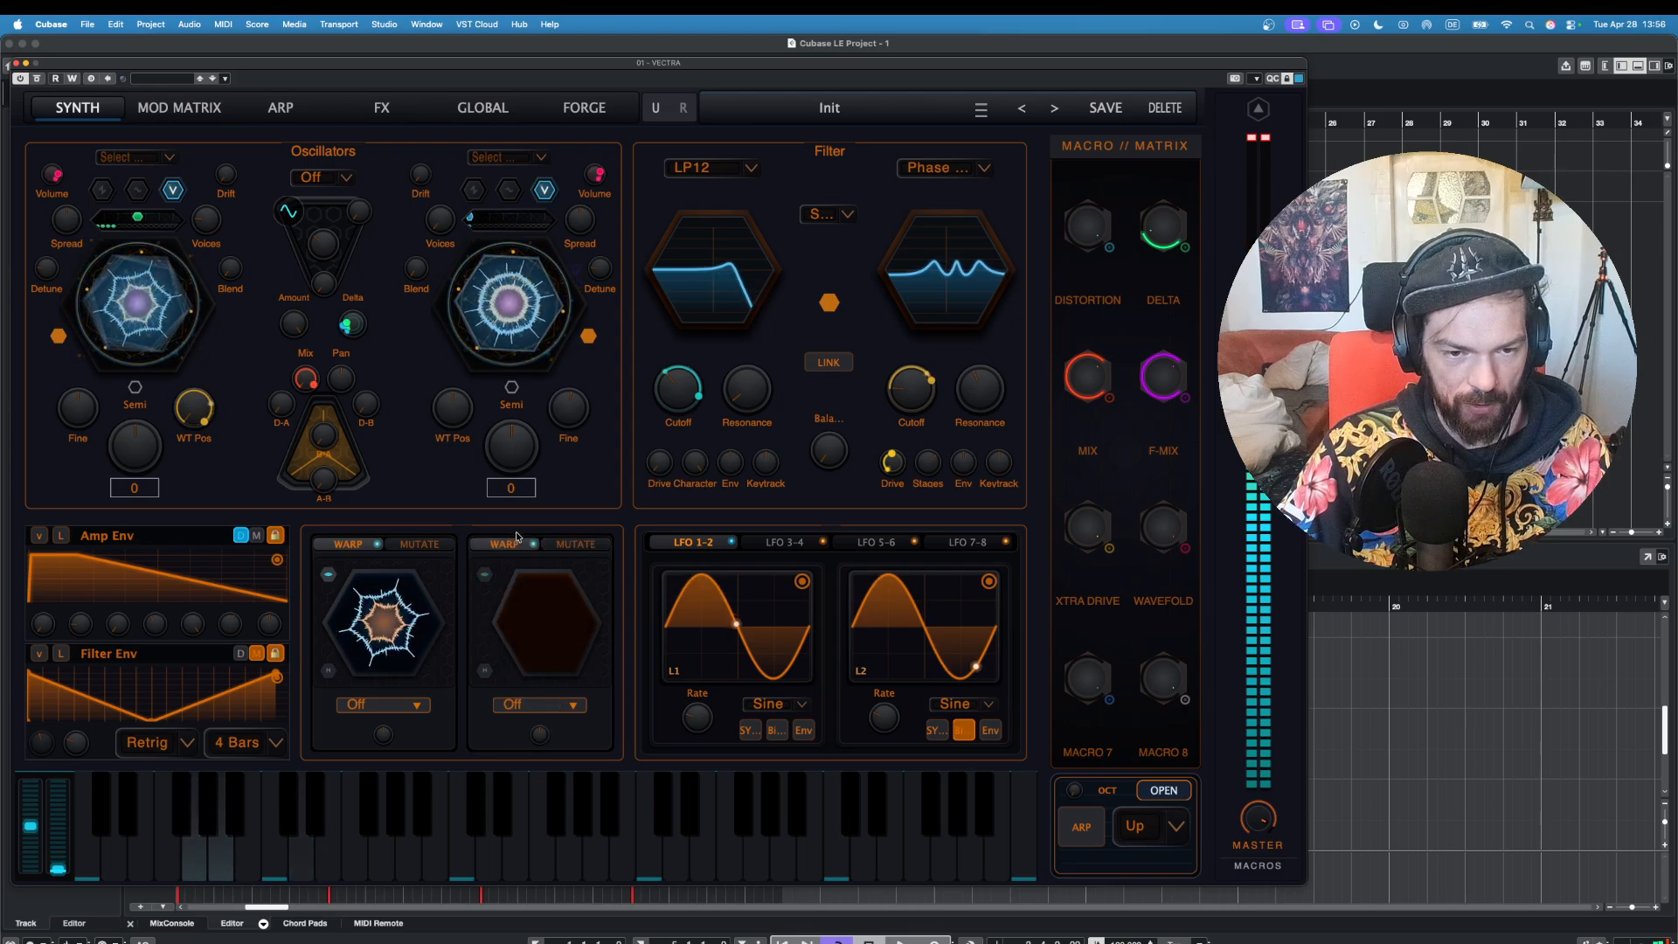
# Step: Try the Sync warp mode on Osc 2, auditioning low notes and raising the warp amount to about 0.3
pyautogui.click(539, 705)
pyautogui.click(540, 736)
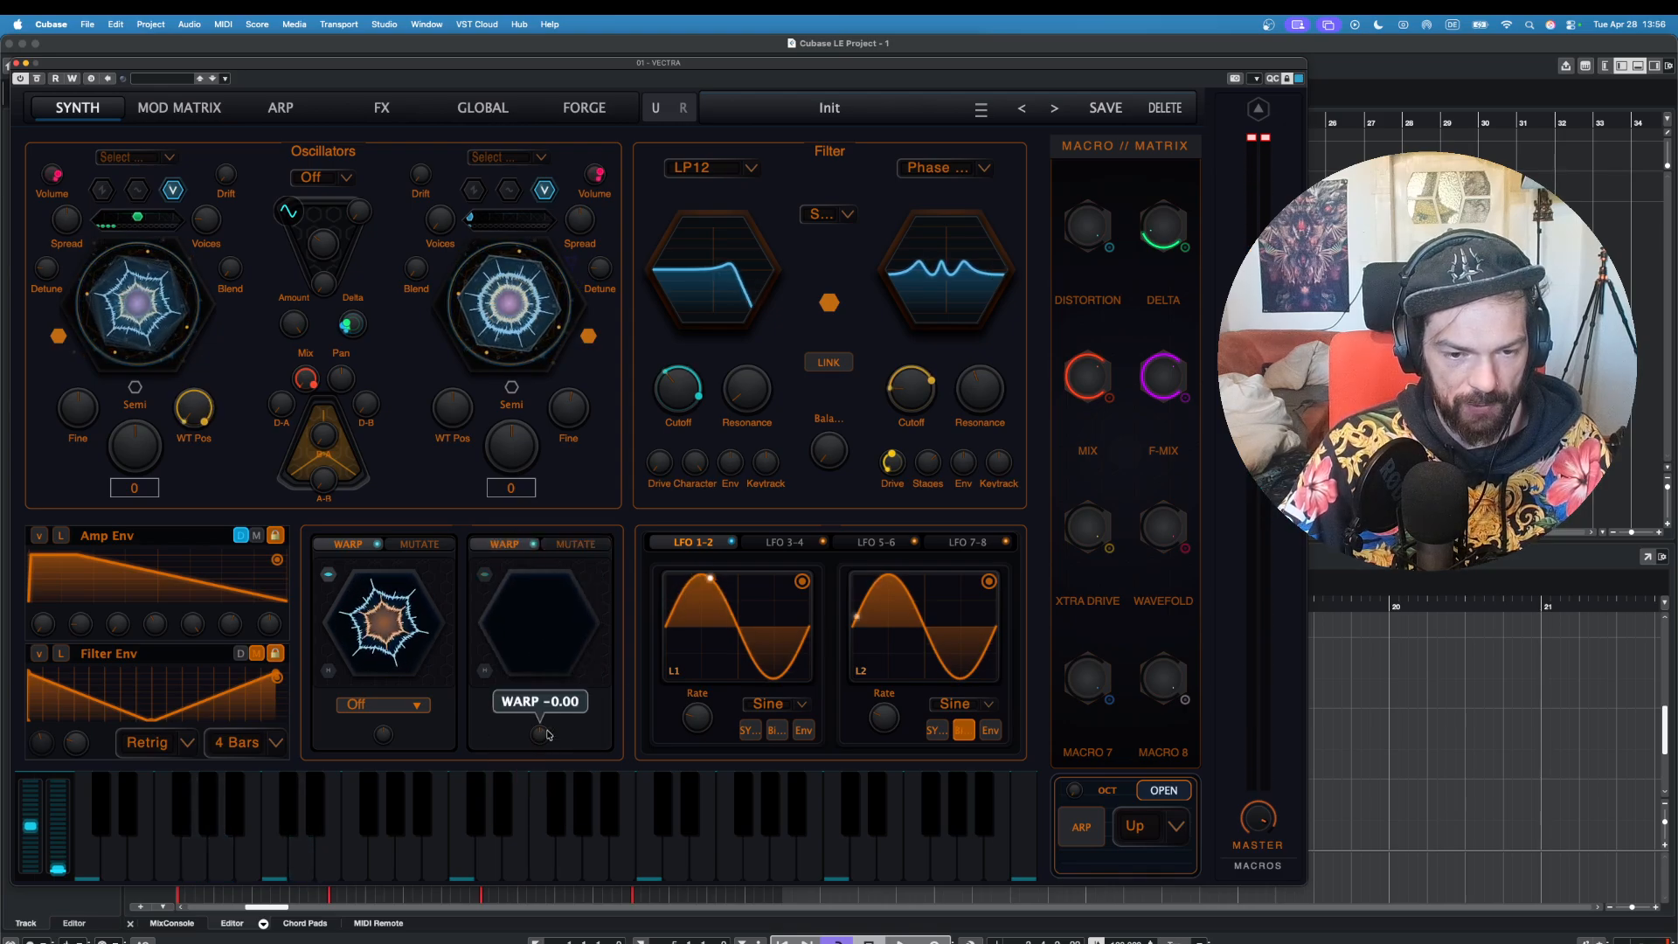
pyautogui.click(405, 857)
pyautogui.click(169, 851)
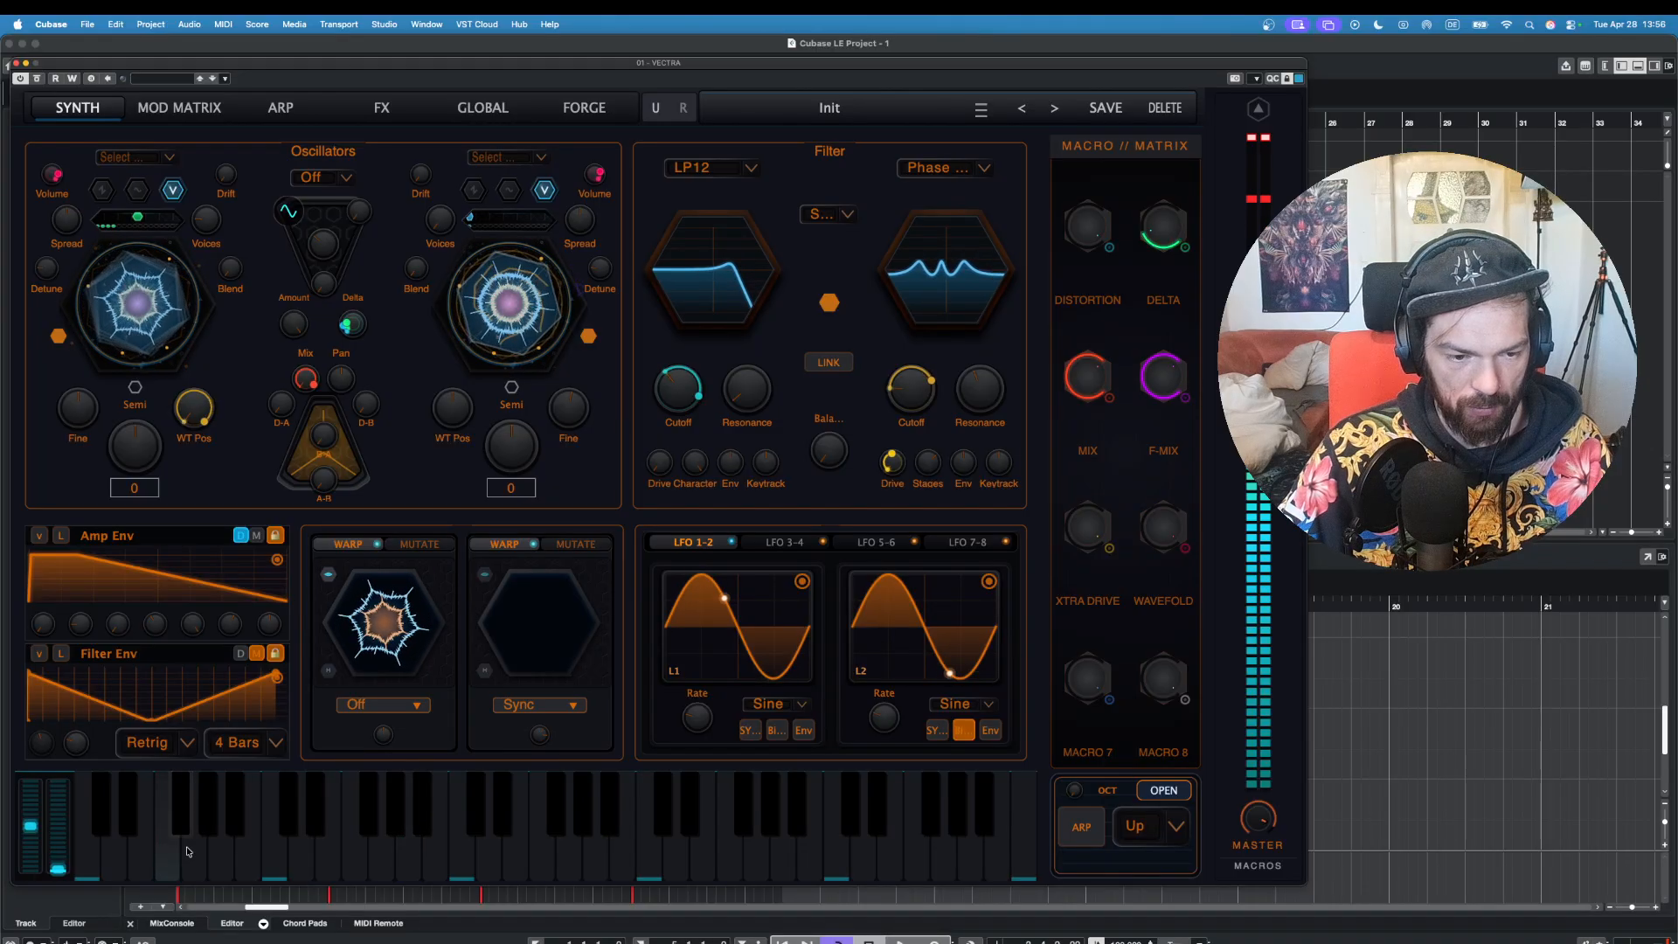
pyautogui.click(186, 863)
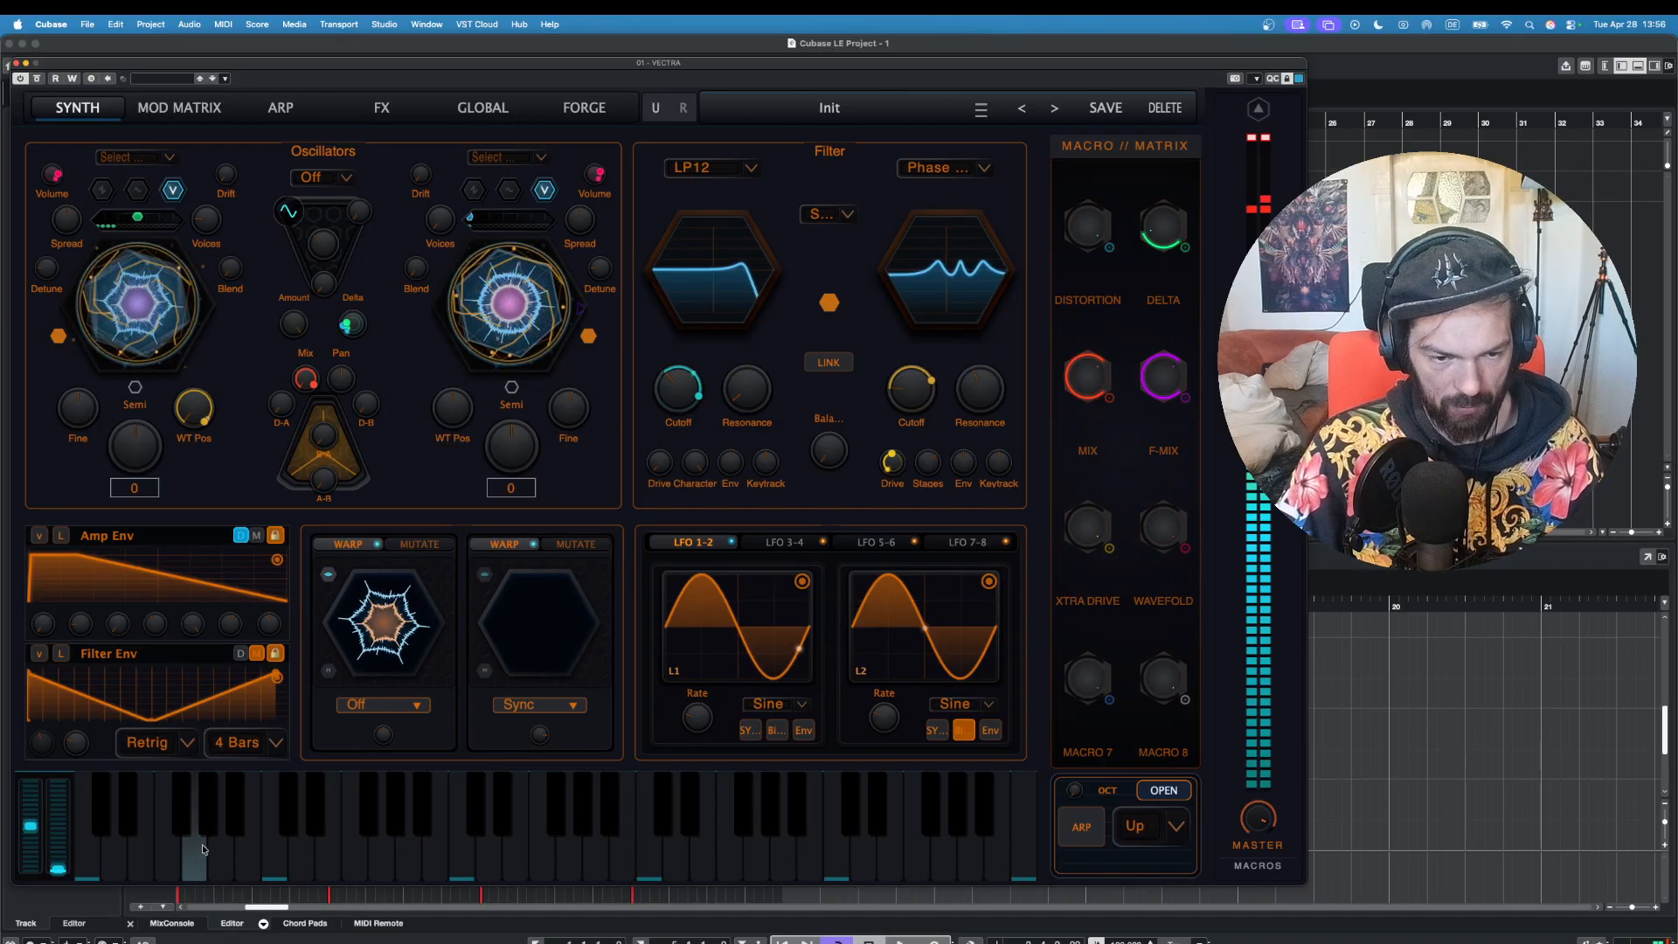
pyautogui.moveTo(540, 747)
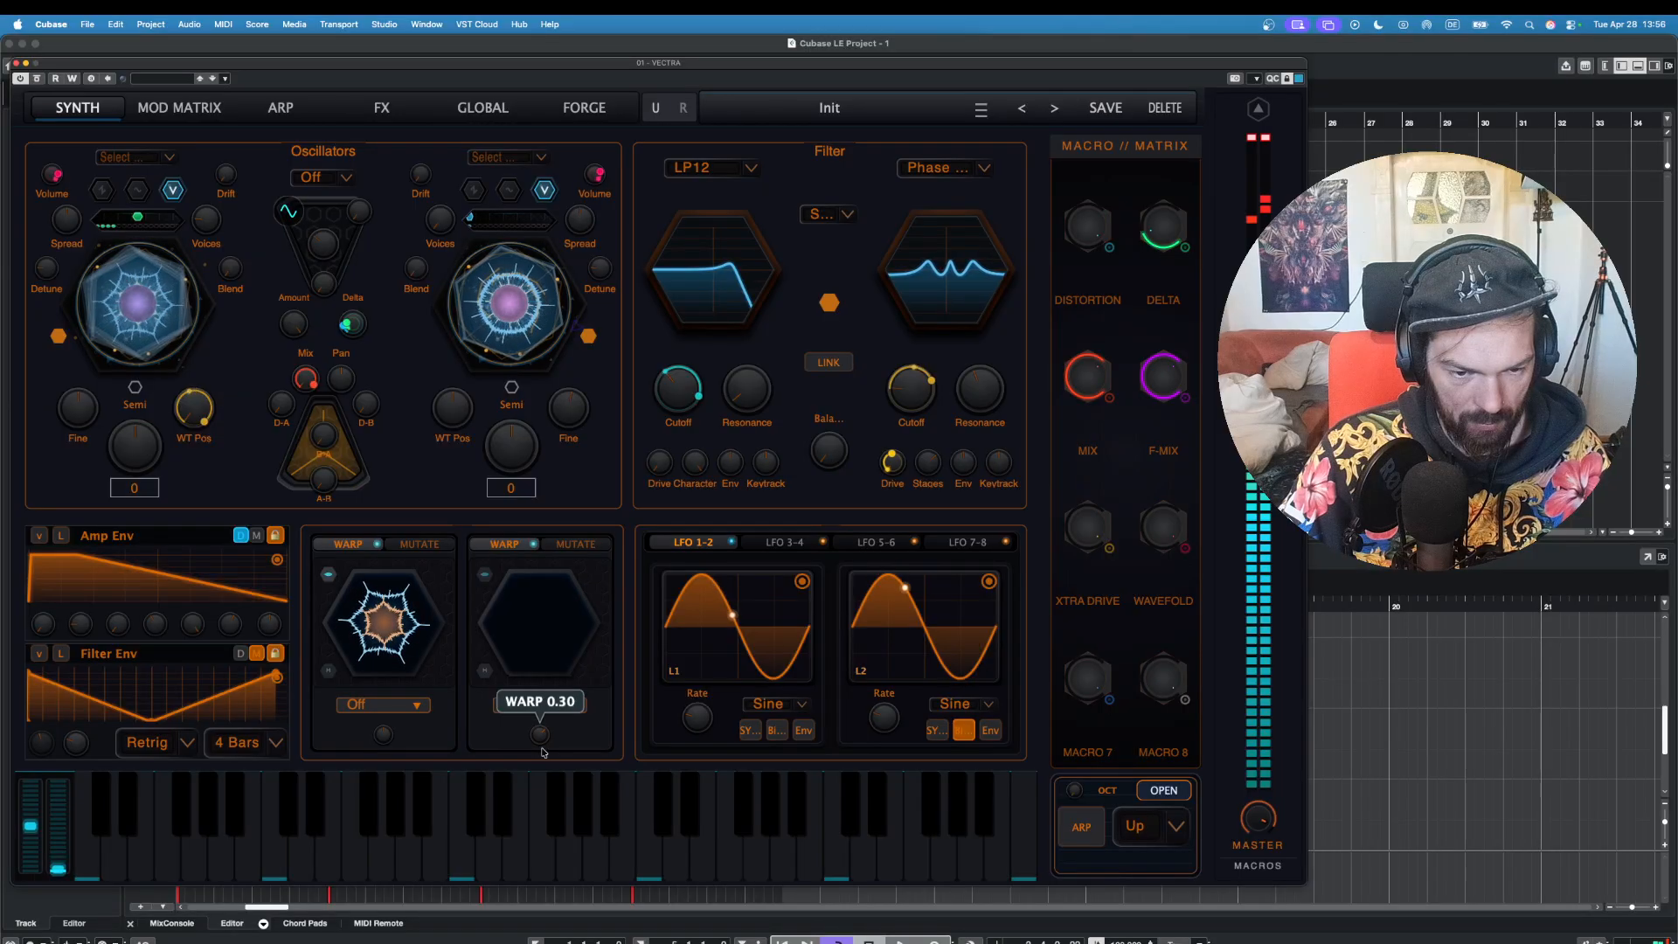
pyautogui.moveTo(543, 752)
pyautogui.mouseDown()
pyautogui.moveTo(530, 780)
pyautogui.moveTo(546, 730)
pyautogui.mouseUp()
# Step: Change Osc 2's warp mode to Mirror and sweep its amount down to -0.76 and up to 0.69
pyautogui.click(528, 709)
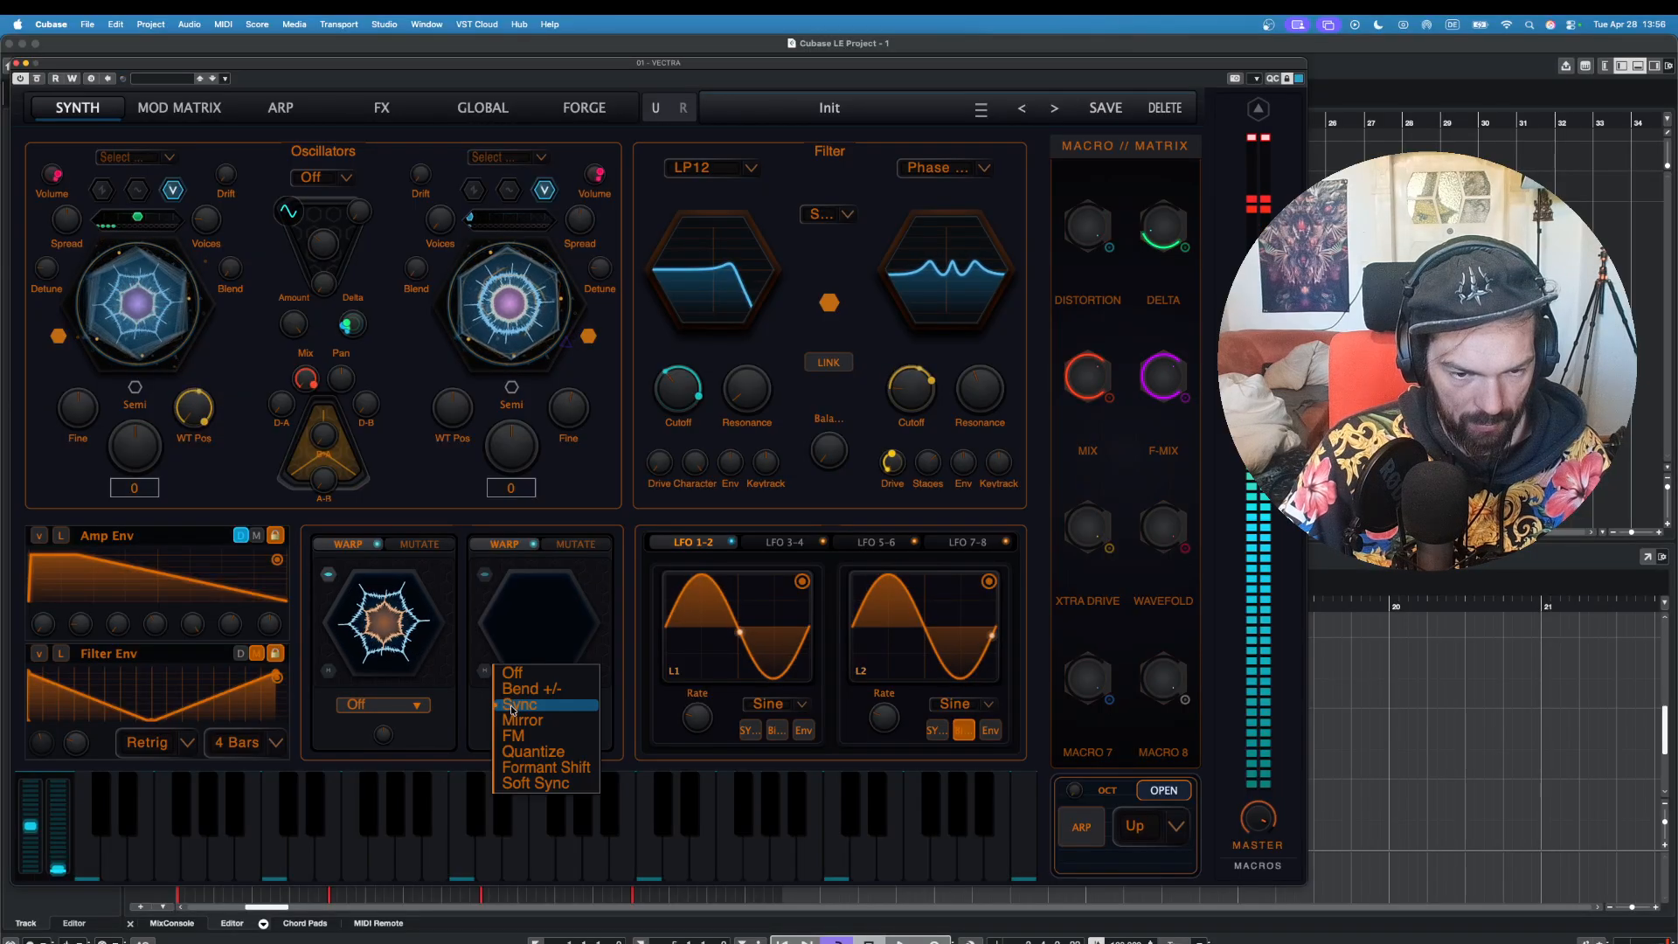
pyautogui.click(527, 709)
pyautogui.click(527, 711)
pyautogui.click(529, 723)
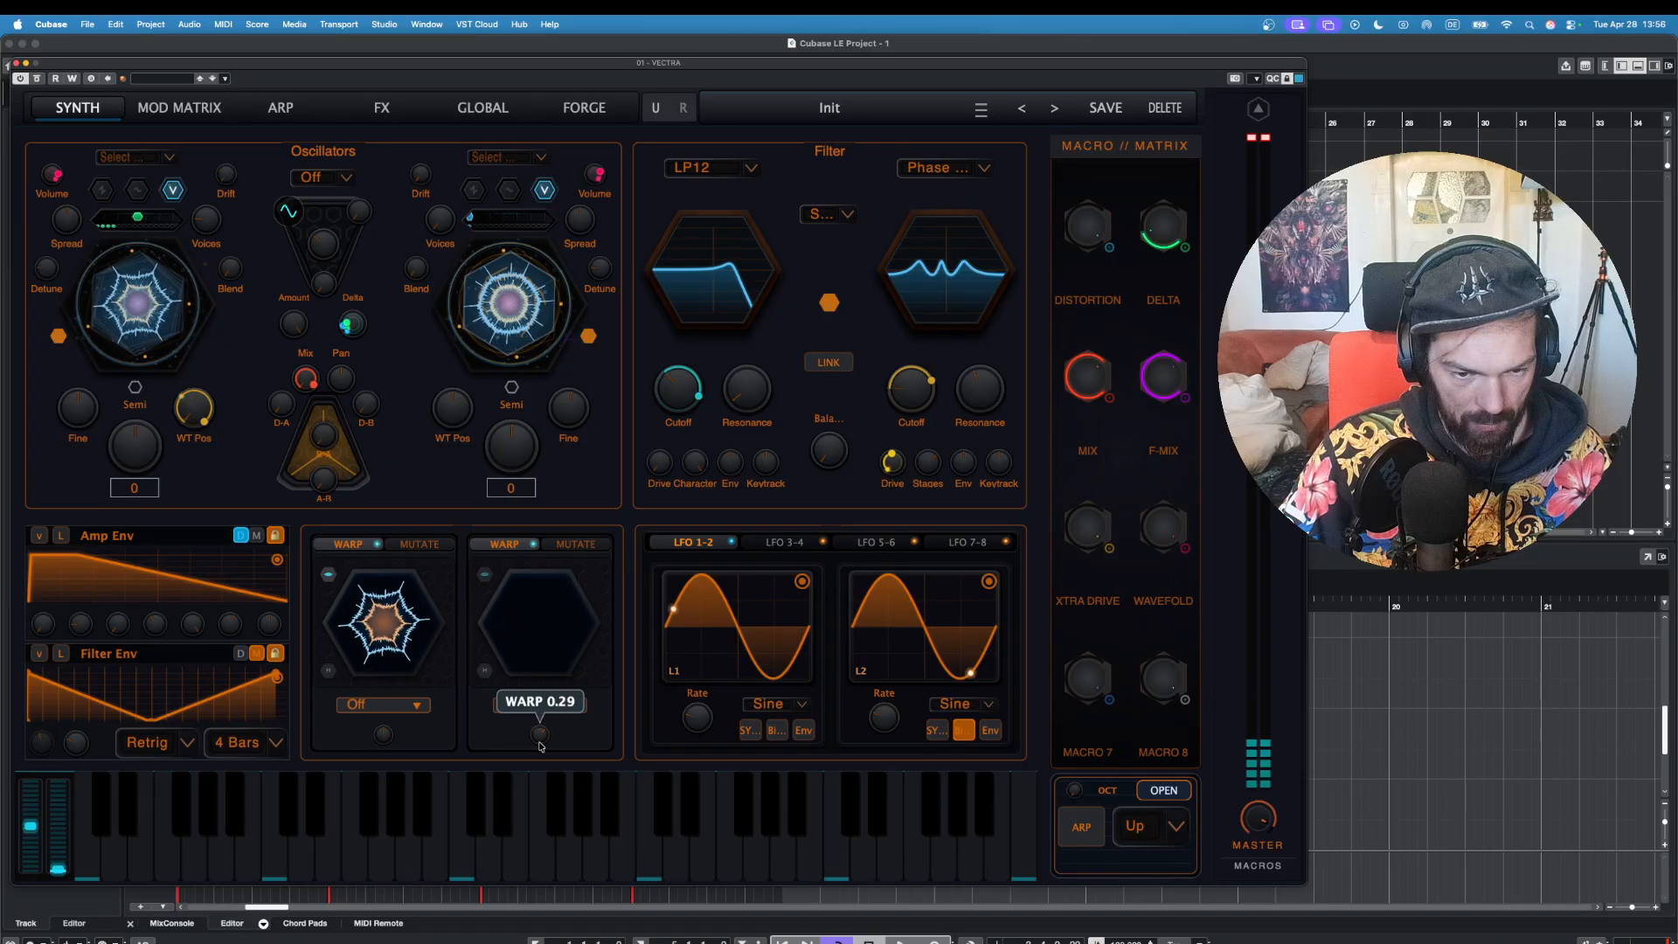
pyautogui.moveTo(538, 743); pyautogui.dragTo(532, 836)
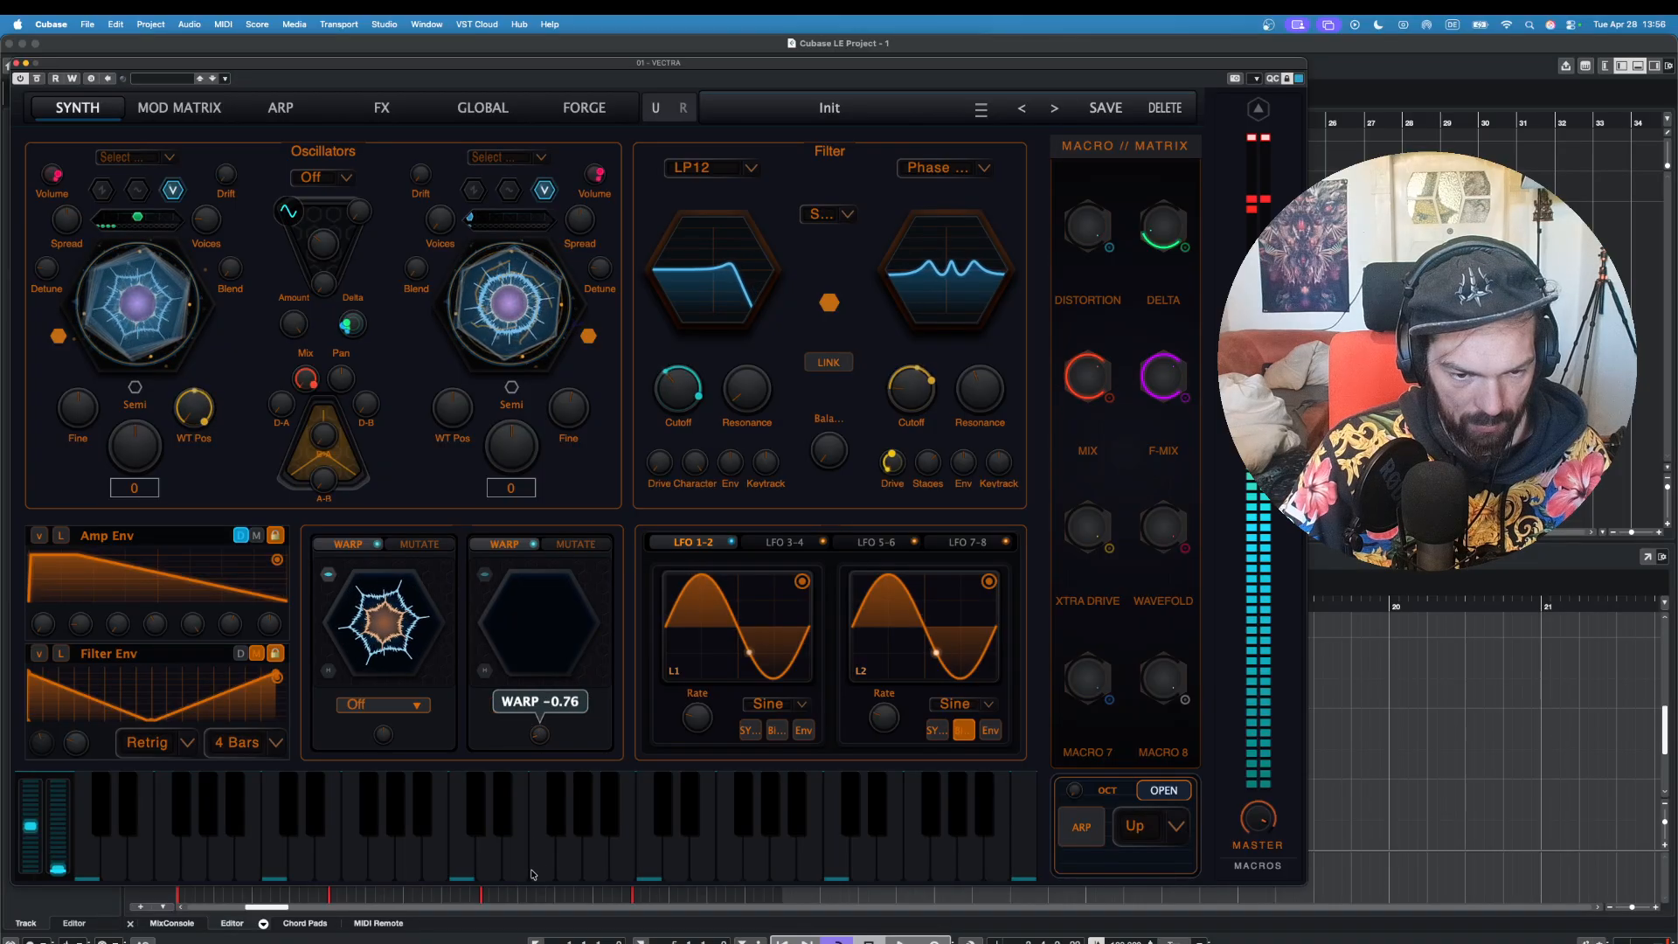
pyautogui.moveTo(543, 741); pyautogui.dragTo(618, 570)
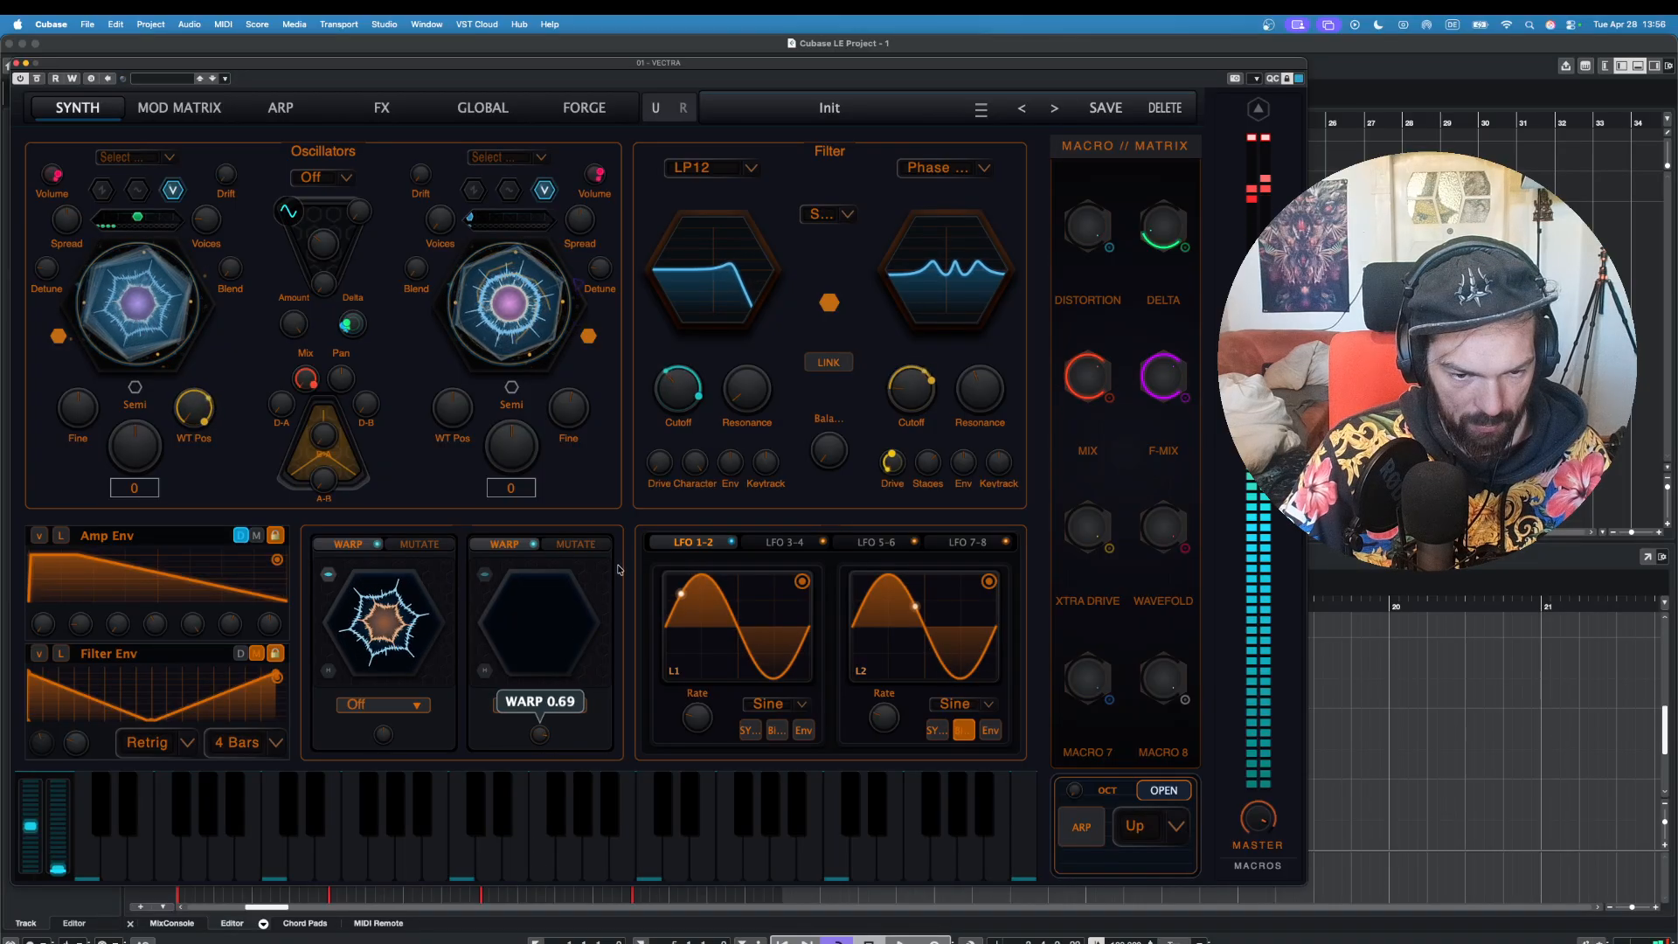
# Step: Change Osc 2's warp mode to Bend +/- and sweep its warp amount, including about 0.21
pyautogui.click(535, 705)
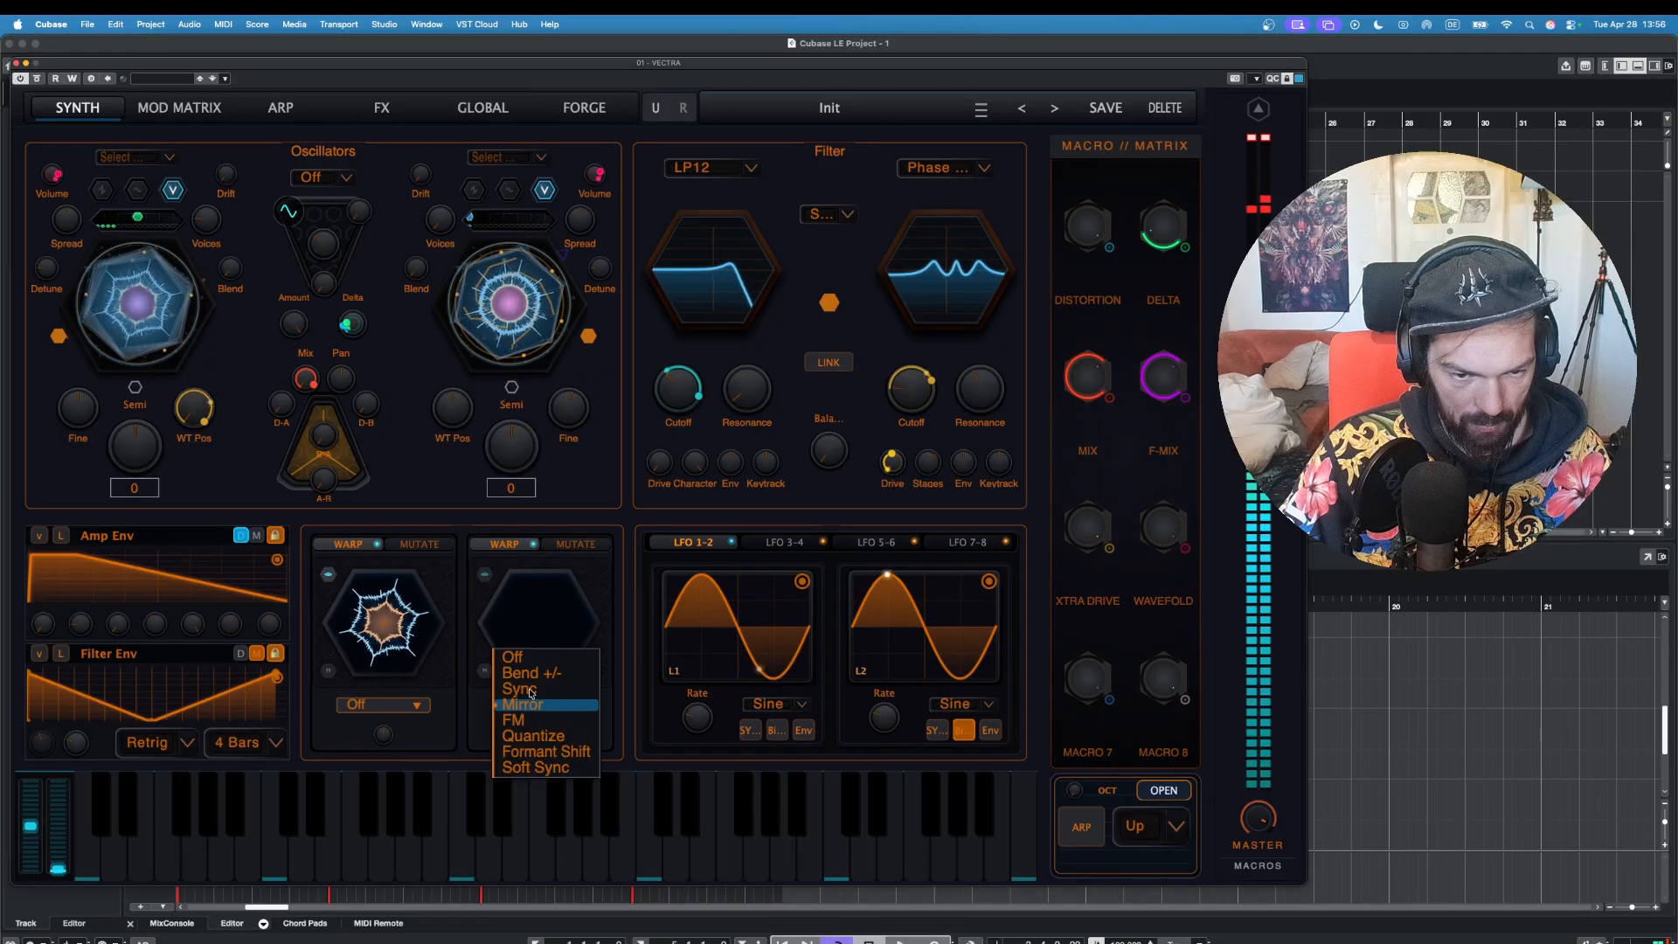
pyautogui.click(539, 673)
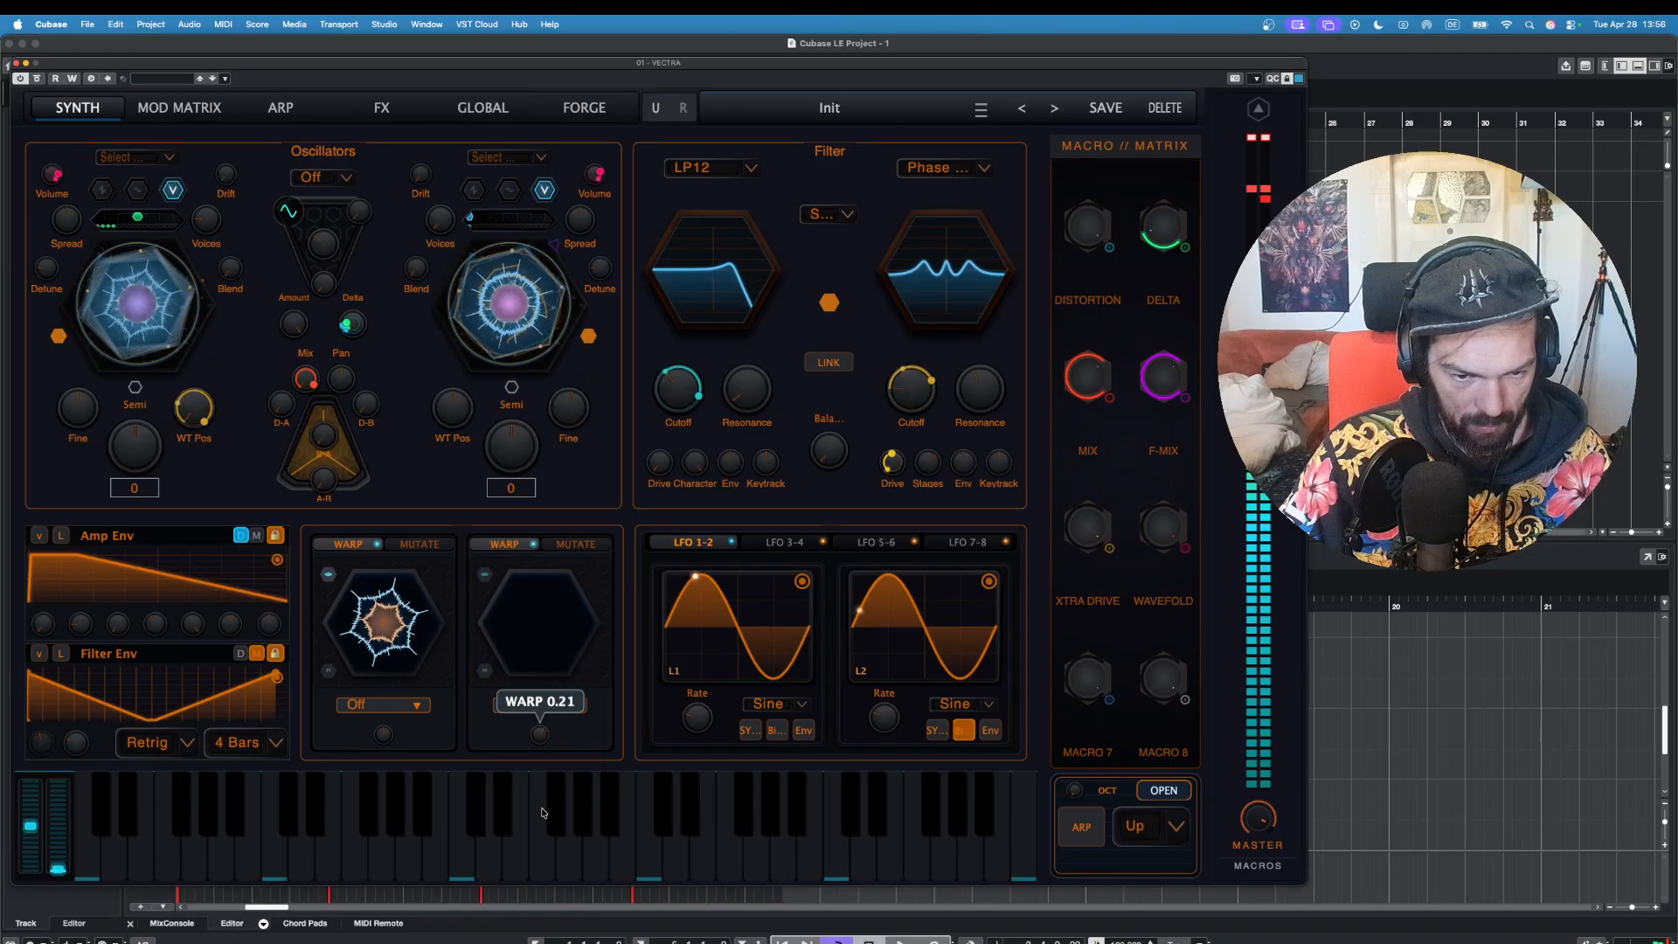
pyautogui.moveTo(542, 813); pyautogui.dragTo(559, 612)
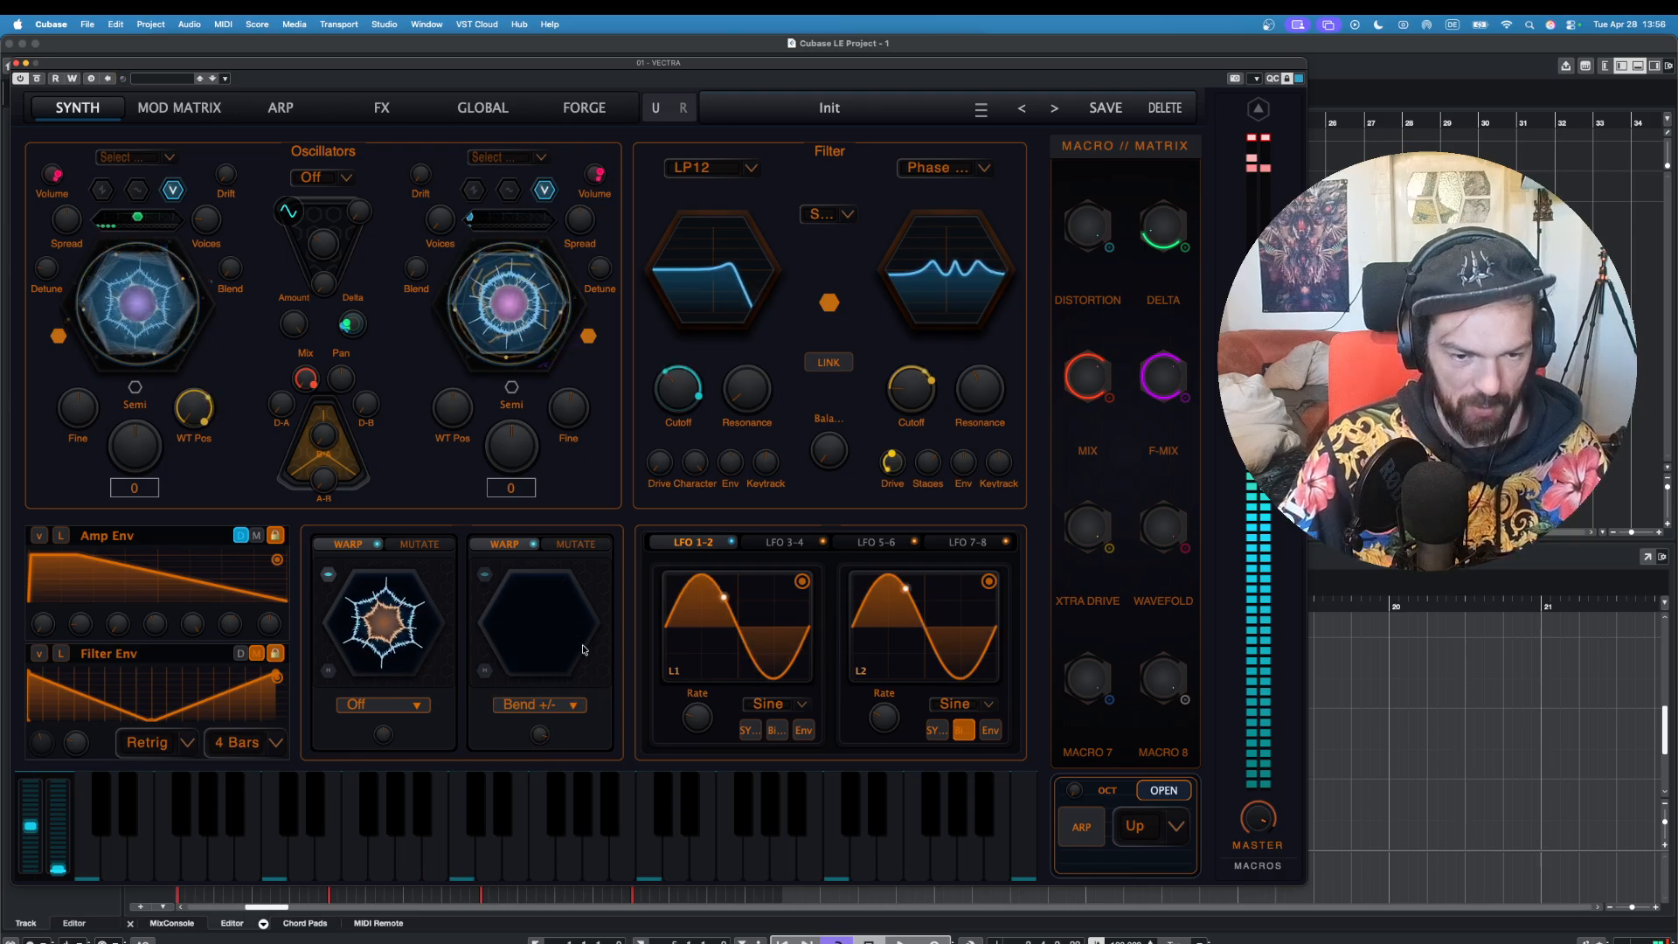
# Step: Turn on the warp Audition display for Osc 2 and turn it off for Osc 1
pyautogui.click(484, 574)
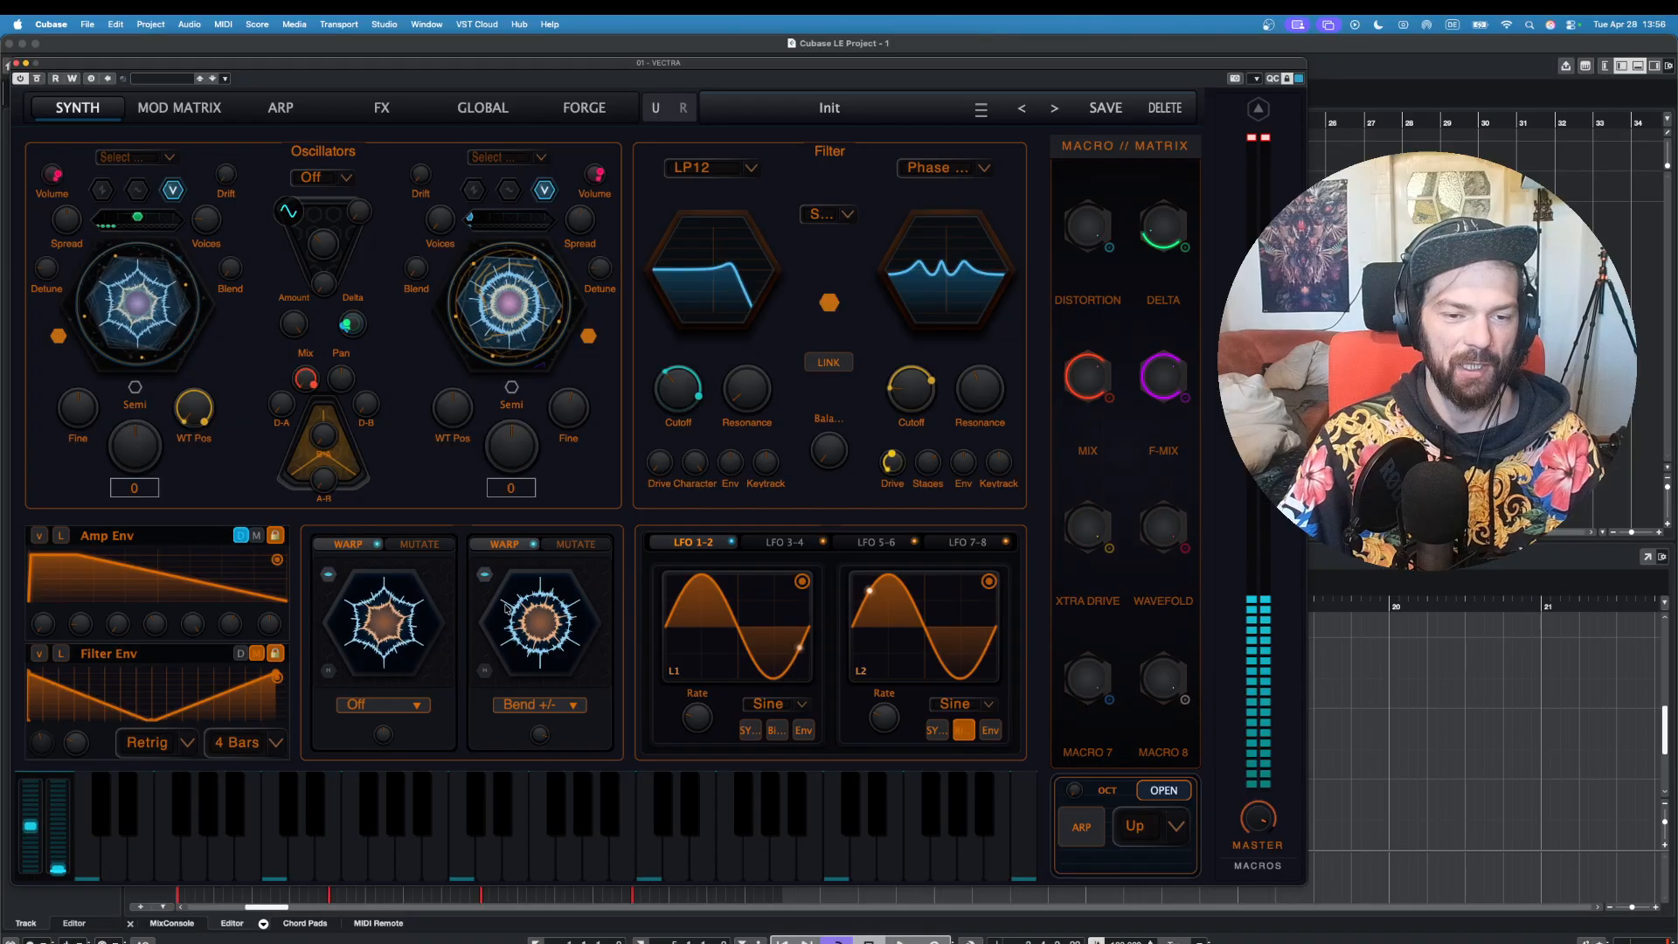
pyautogui.click(328, 576)
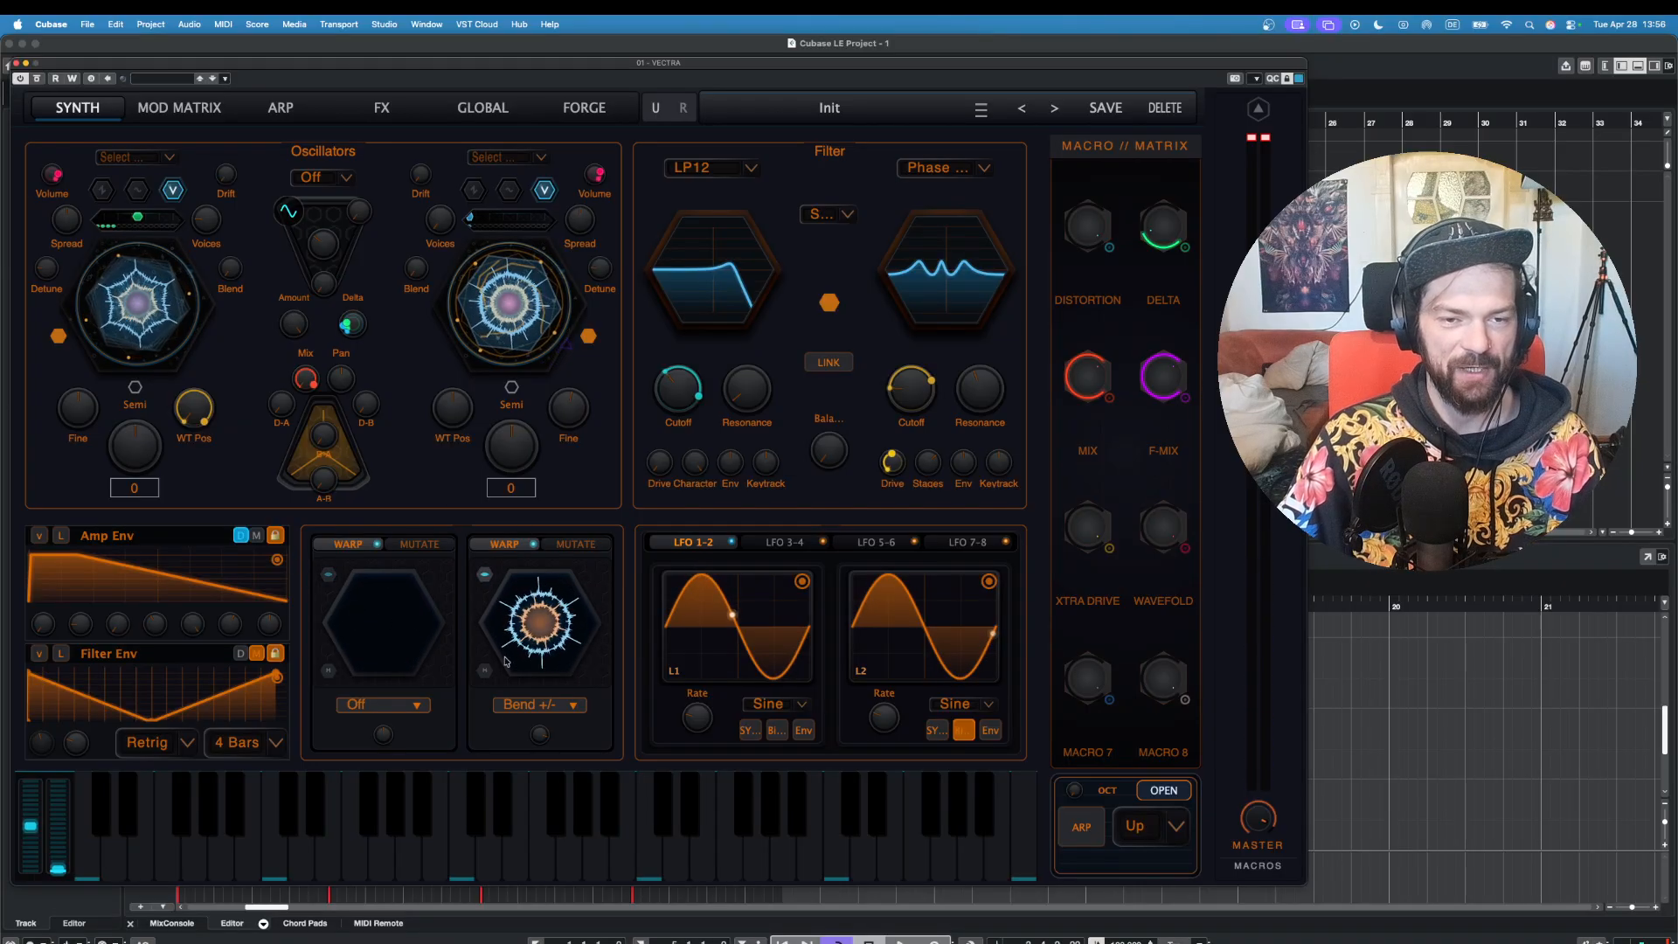
# Step: Assign Macro 8 to the D-A control and turn the macro up fully while playing low notes
pyautogui.click(168, 854)
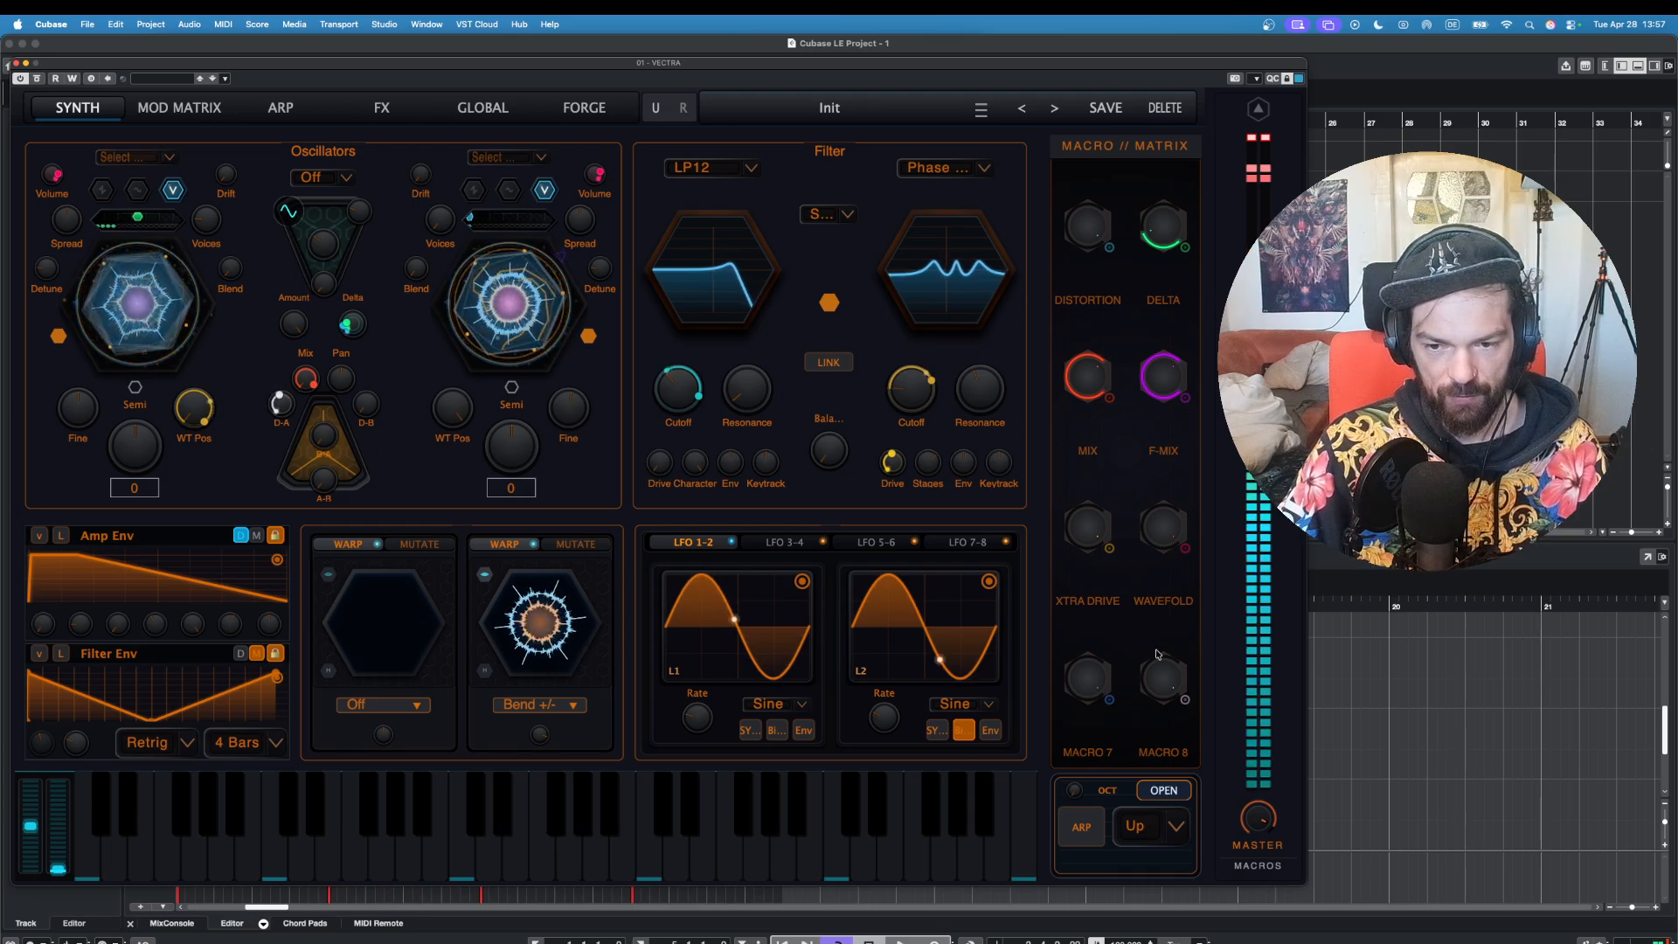
pyautogui.moveTo(1158, 653); pyautogui.dragTo(1159, 603)
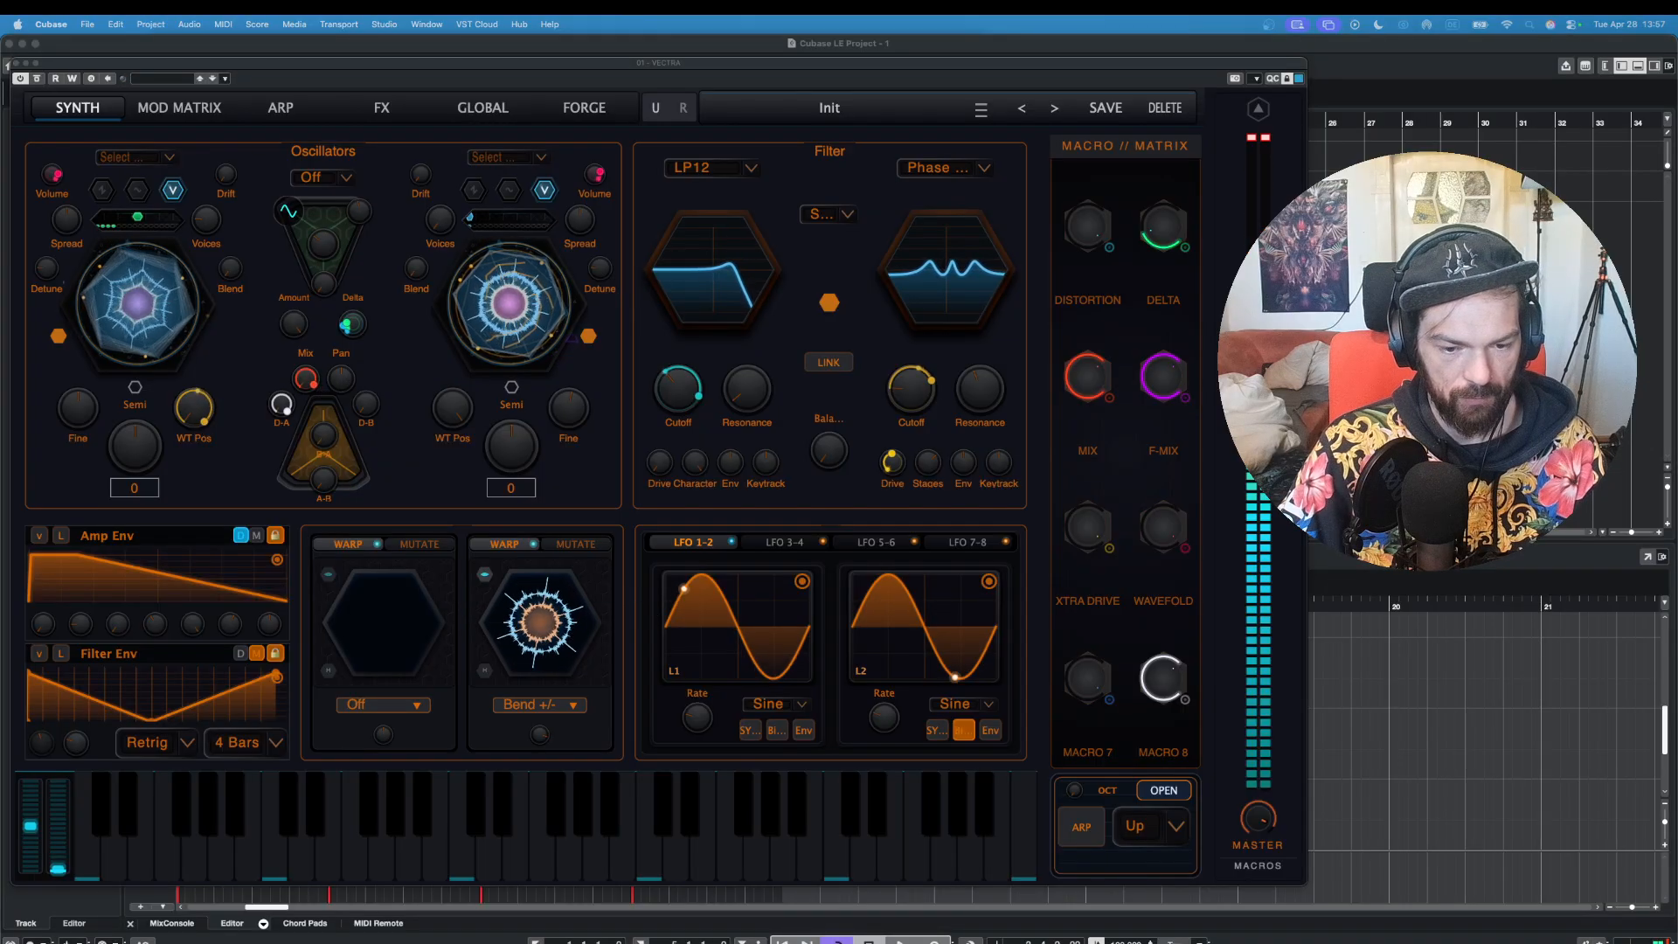
pyautogui.click(489, 855)
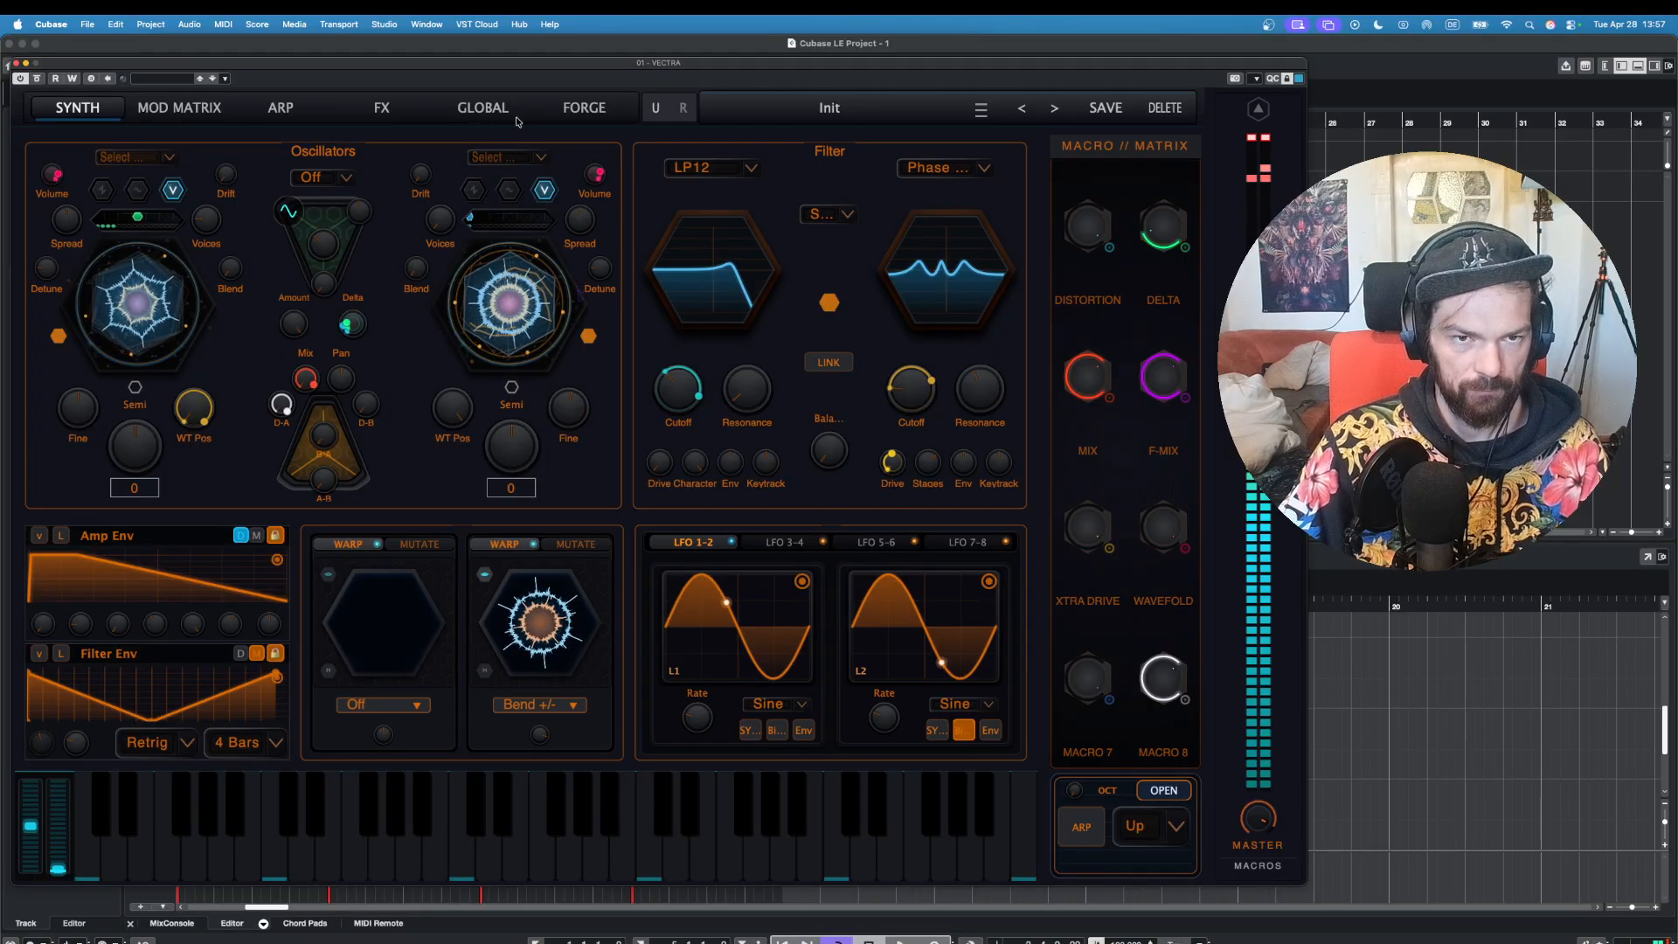
# Step: Move the Vectra window aside, clear the event selection in the project, and place the window back over the arrangement
pyautogui.moveTo(302, 59); pyautogui.dragTo(612, 202)
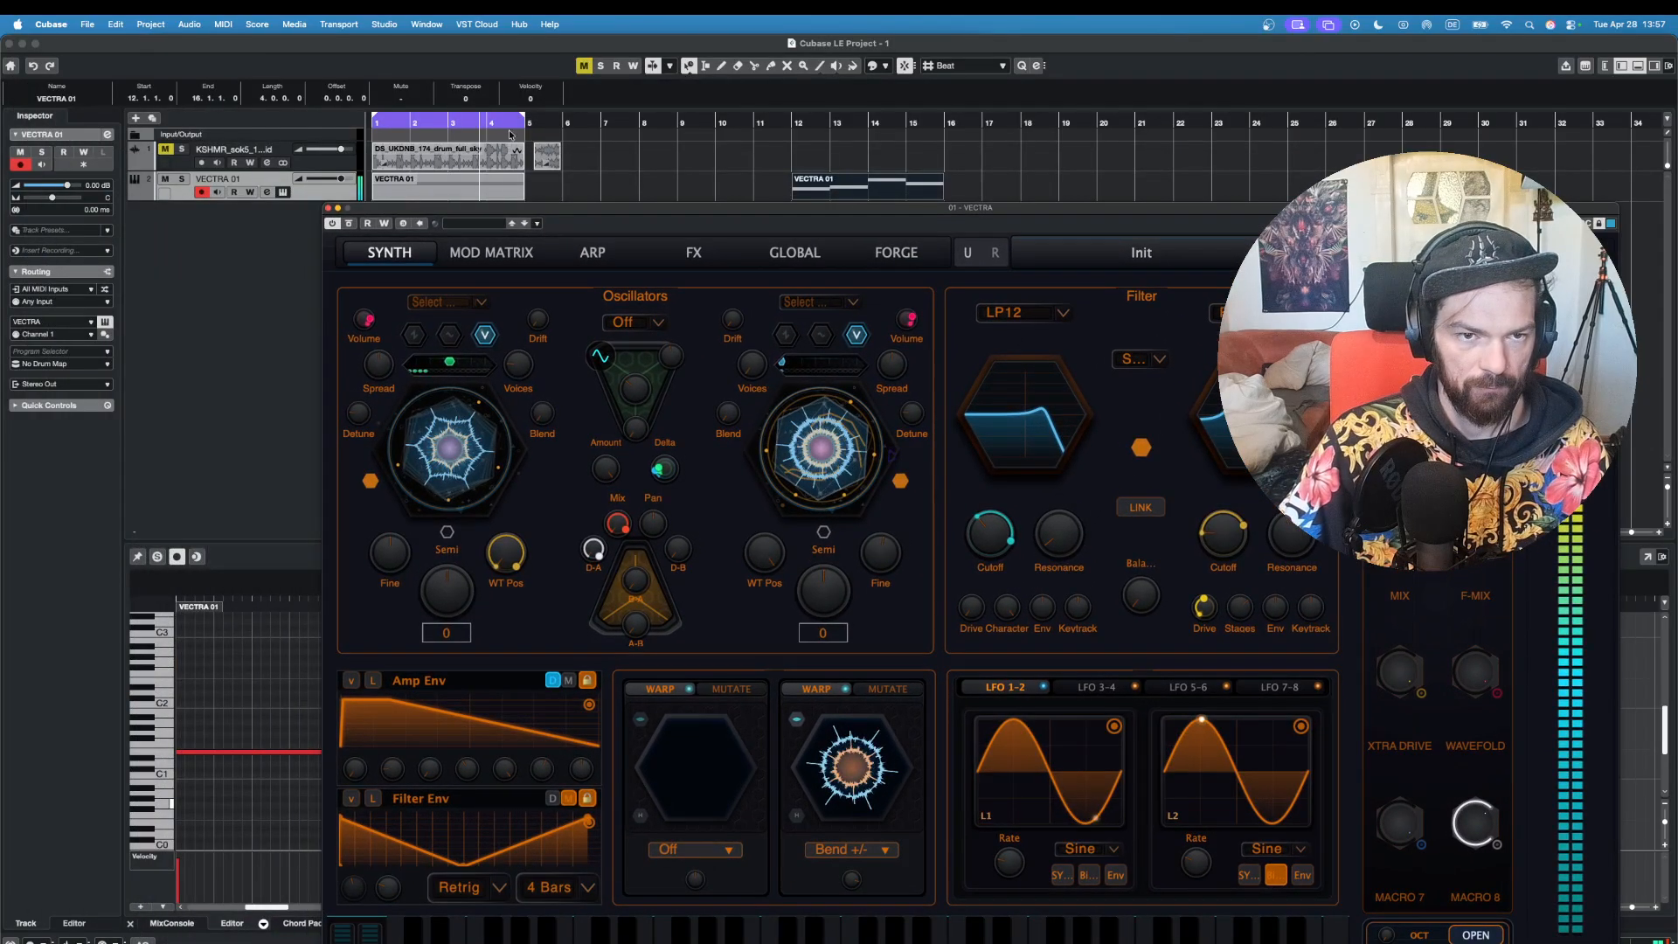
pyautogui.click(612, 201)
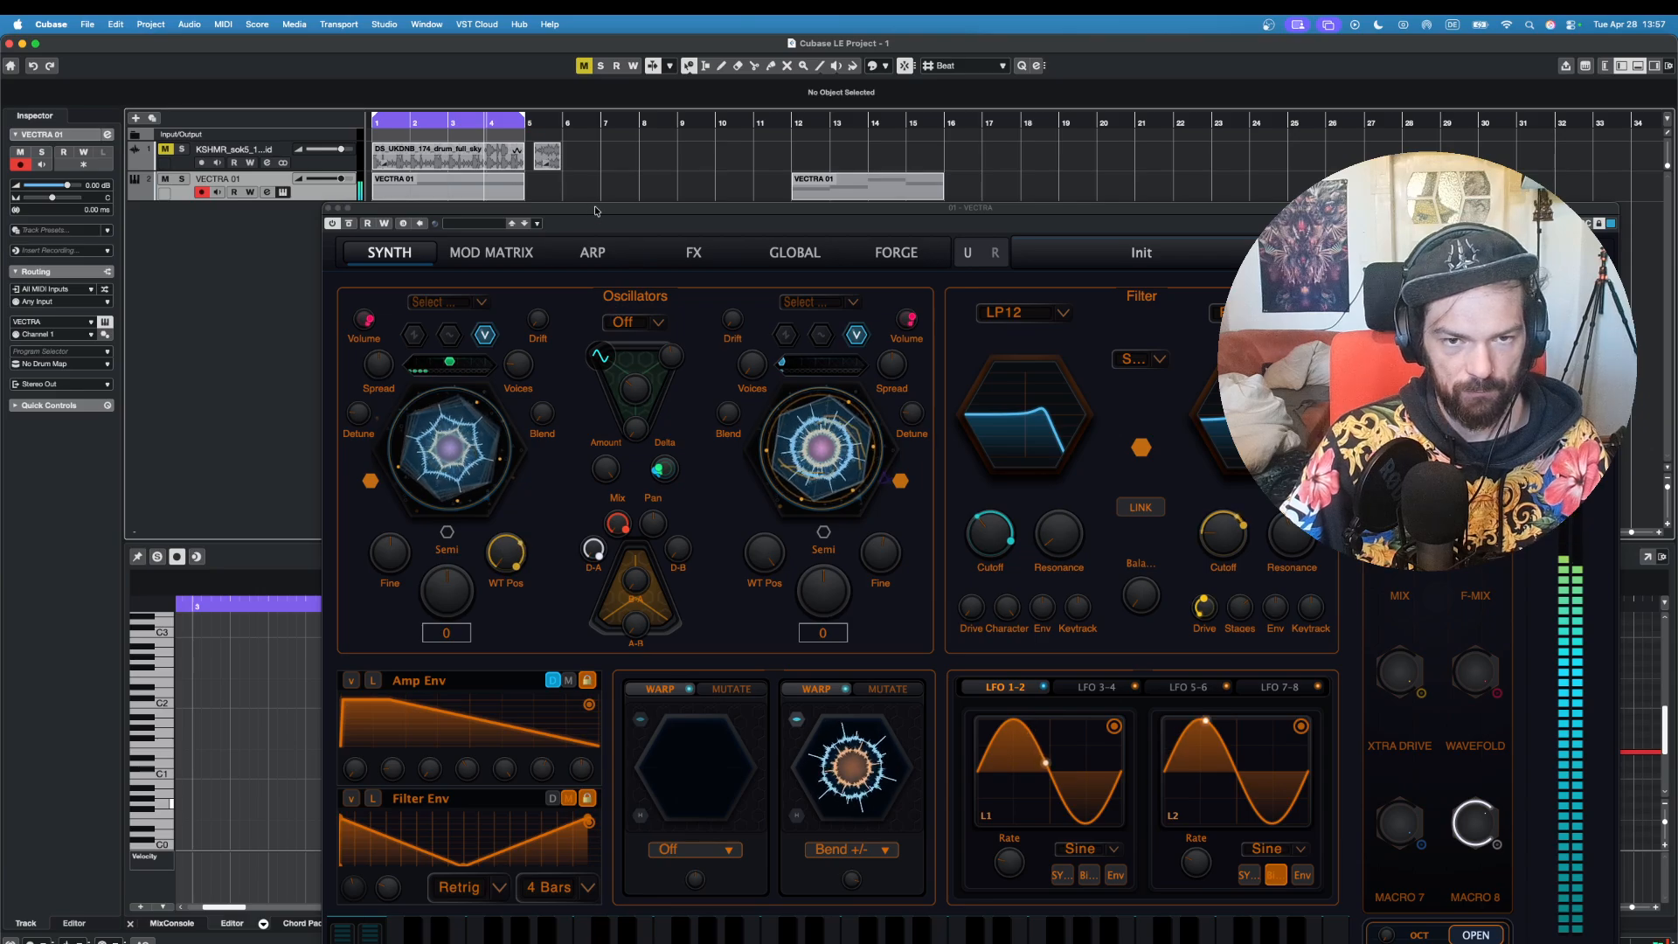
pyautogui.moveTo(595, 210); pyautogui.dragTo(416, 75)
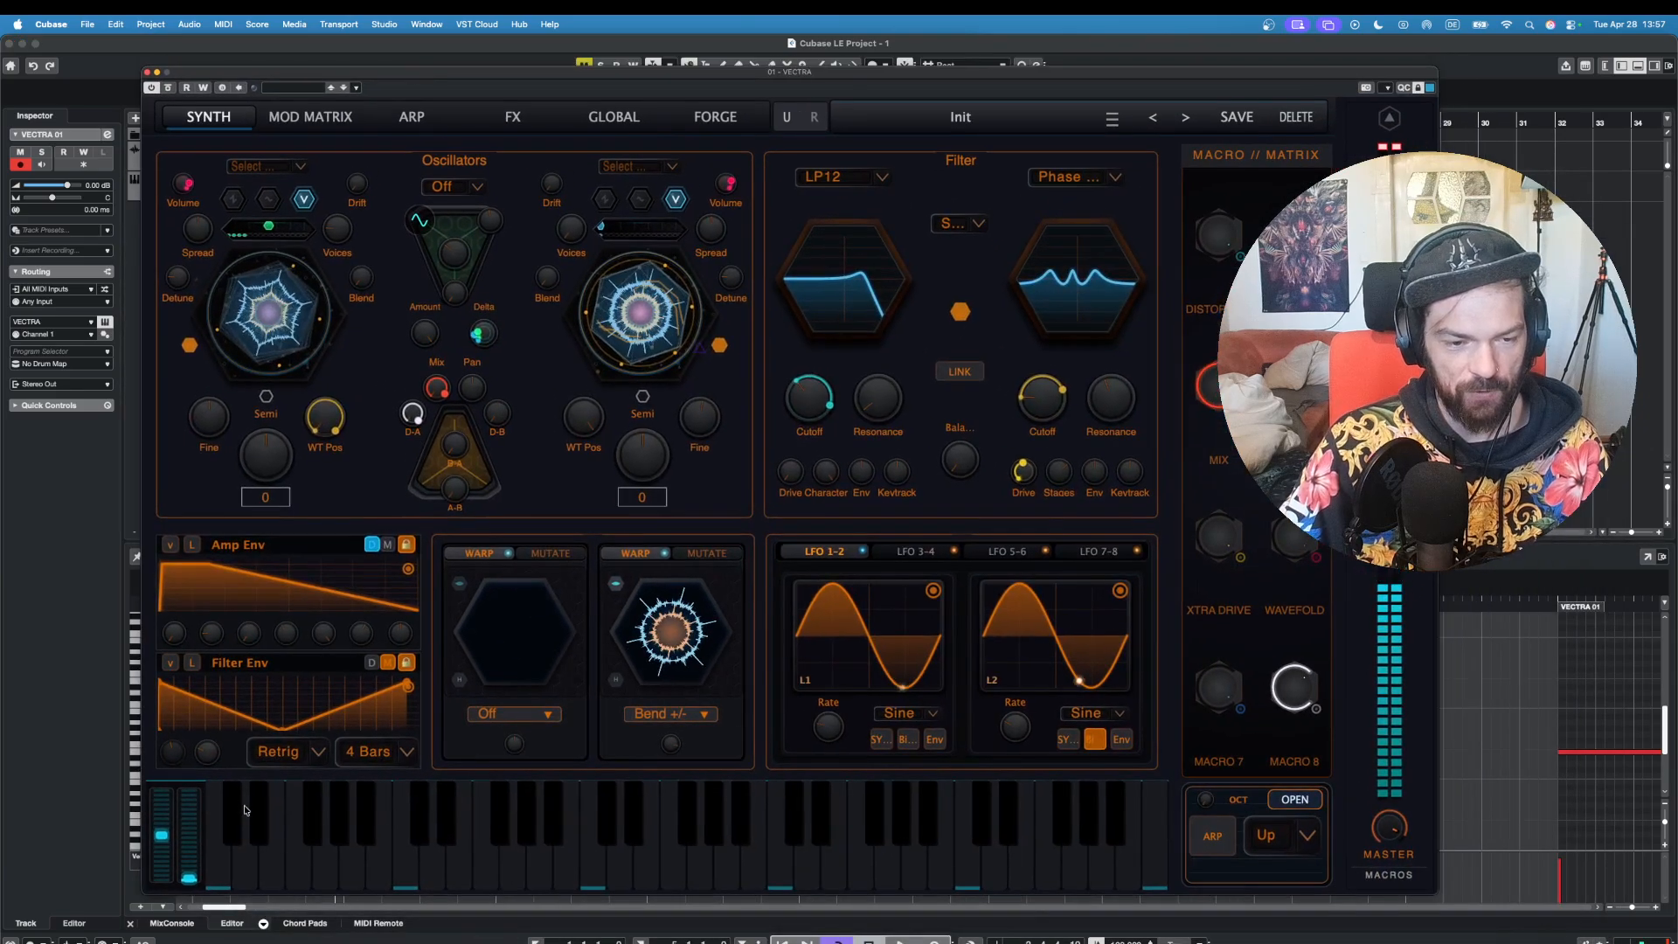
# Step: Play several low notes while turning Macro 8 down to zero and back up partway
pyautogui.click(325, 867)
pyautogui.click(266, 868)
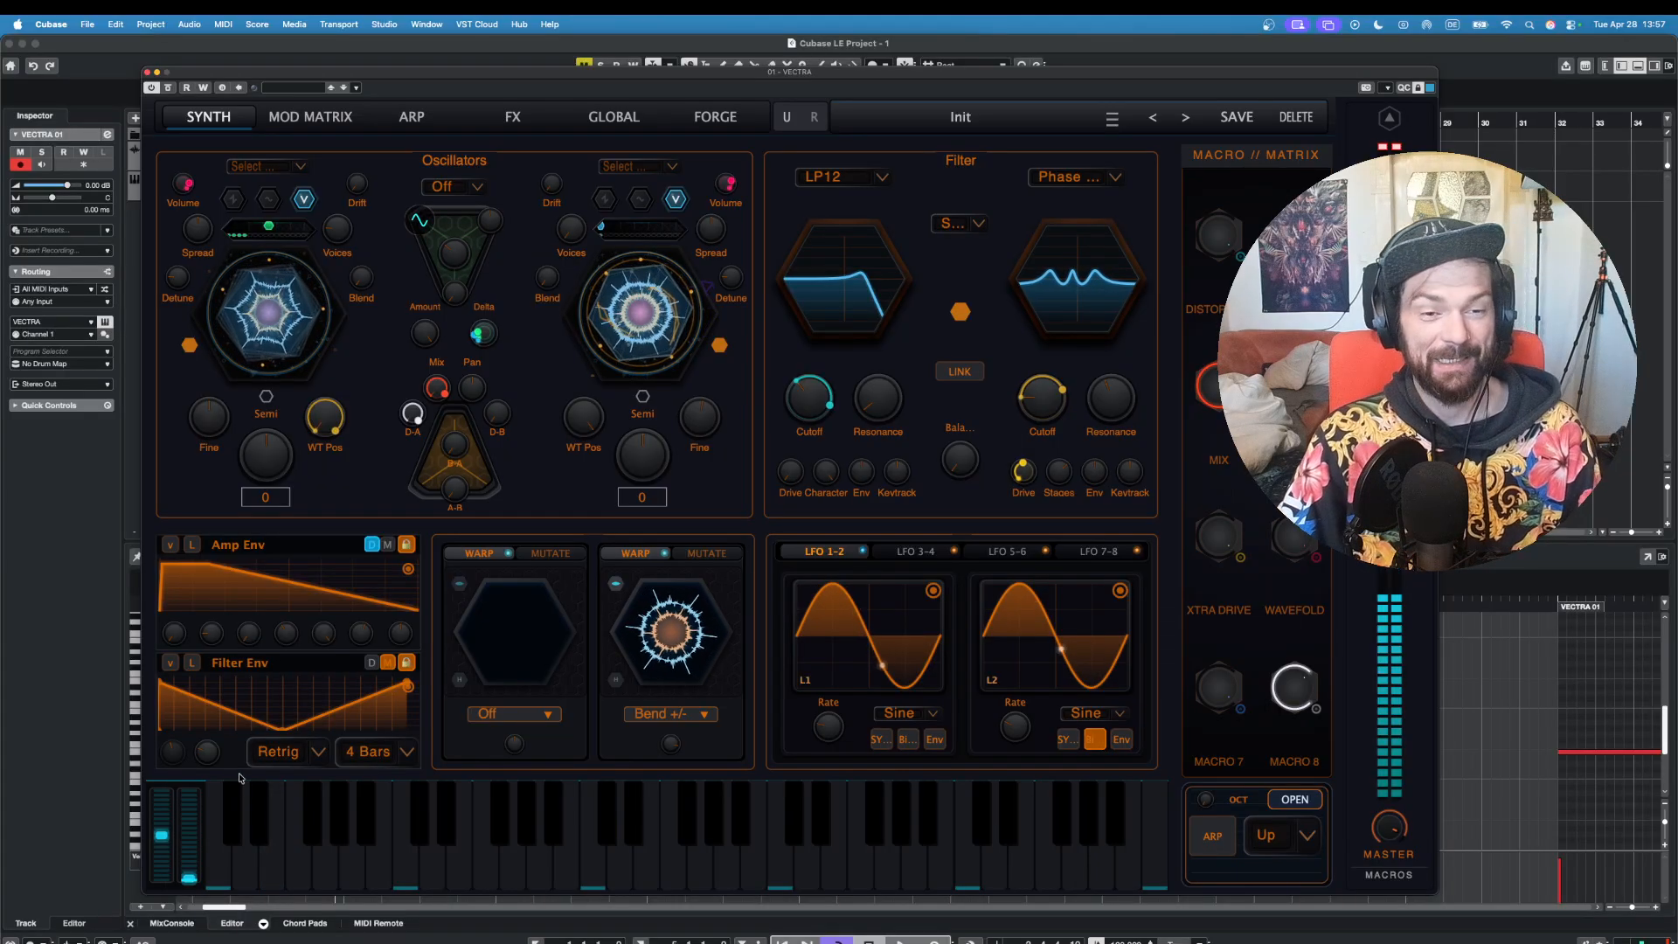
pyautogui.click(299, 867)
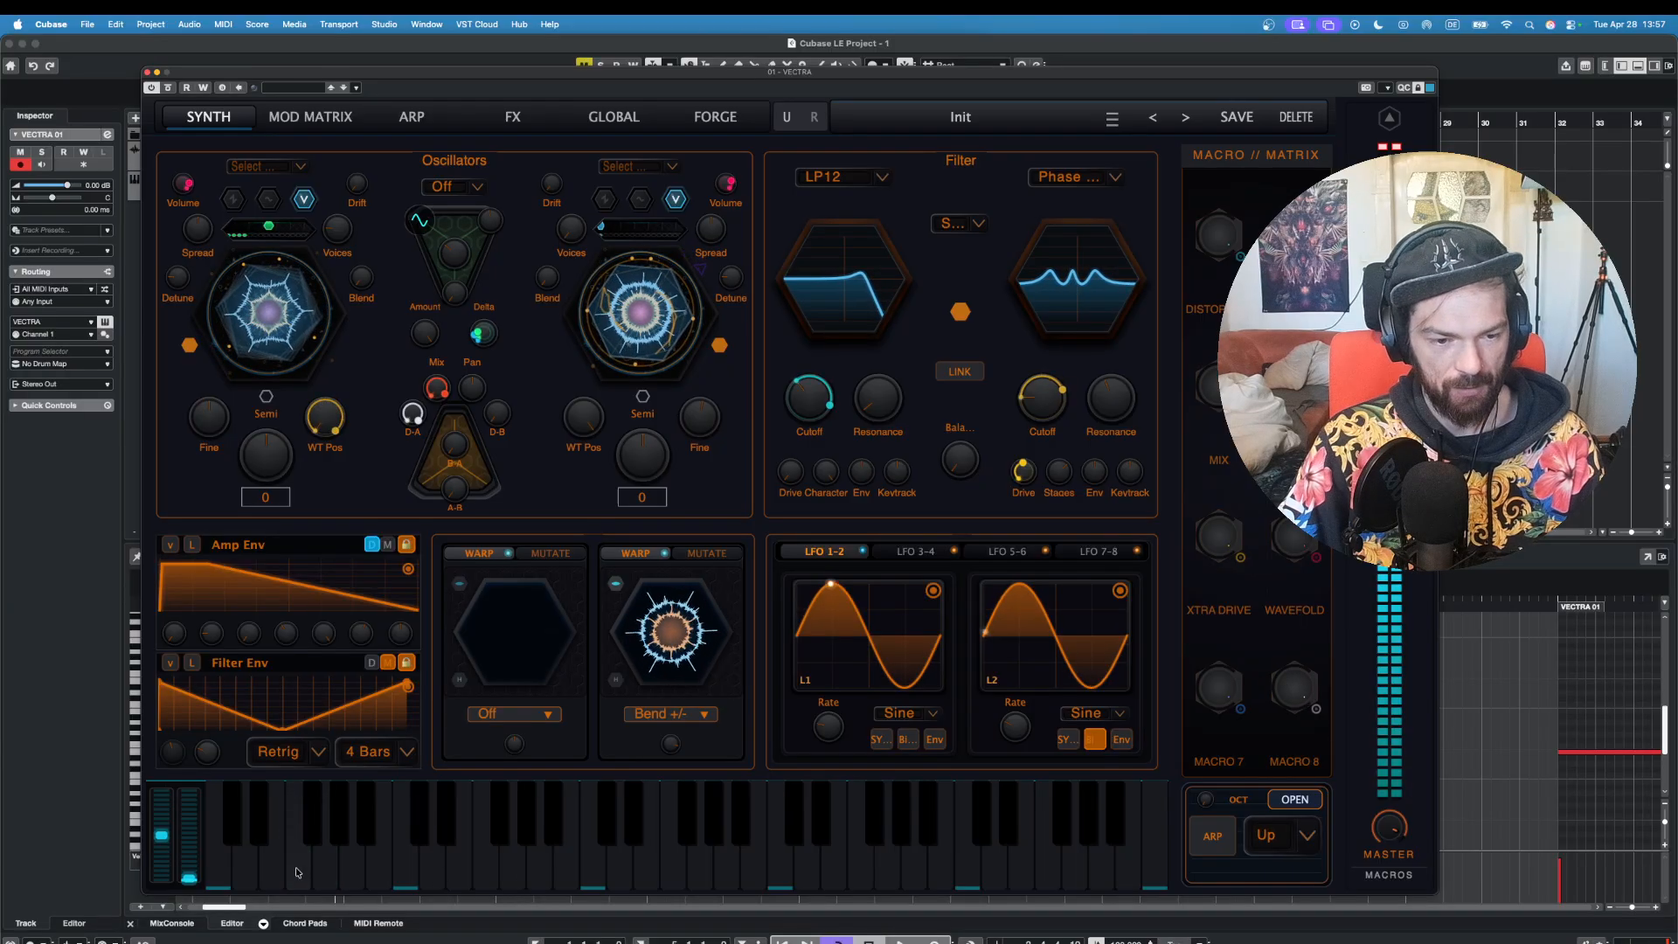
pyautogui.click(282, 870)
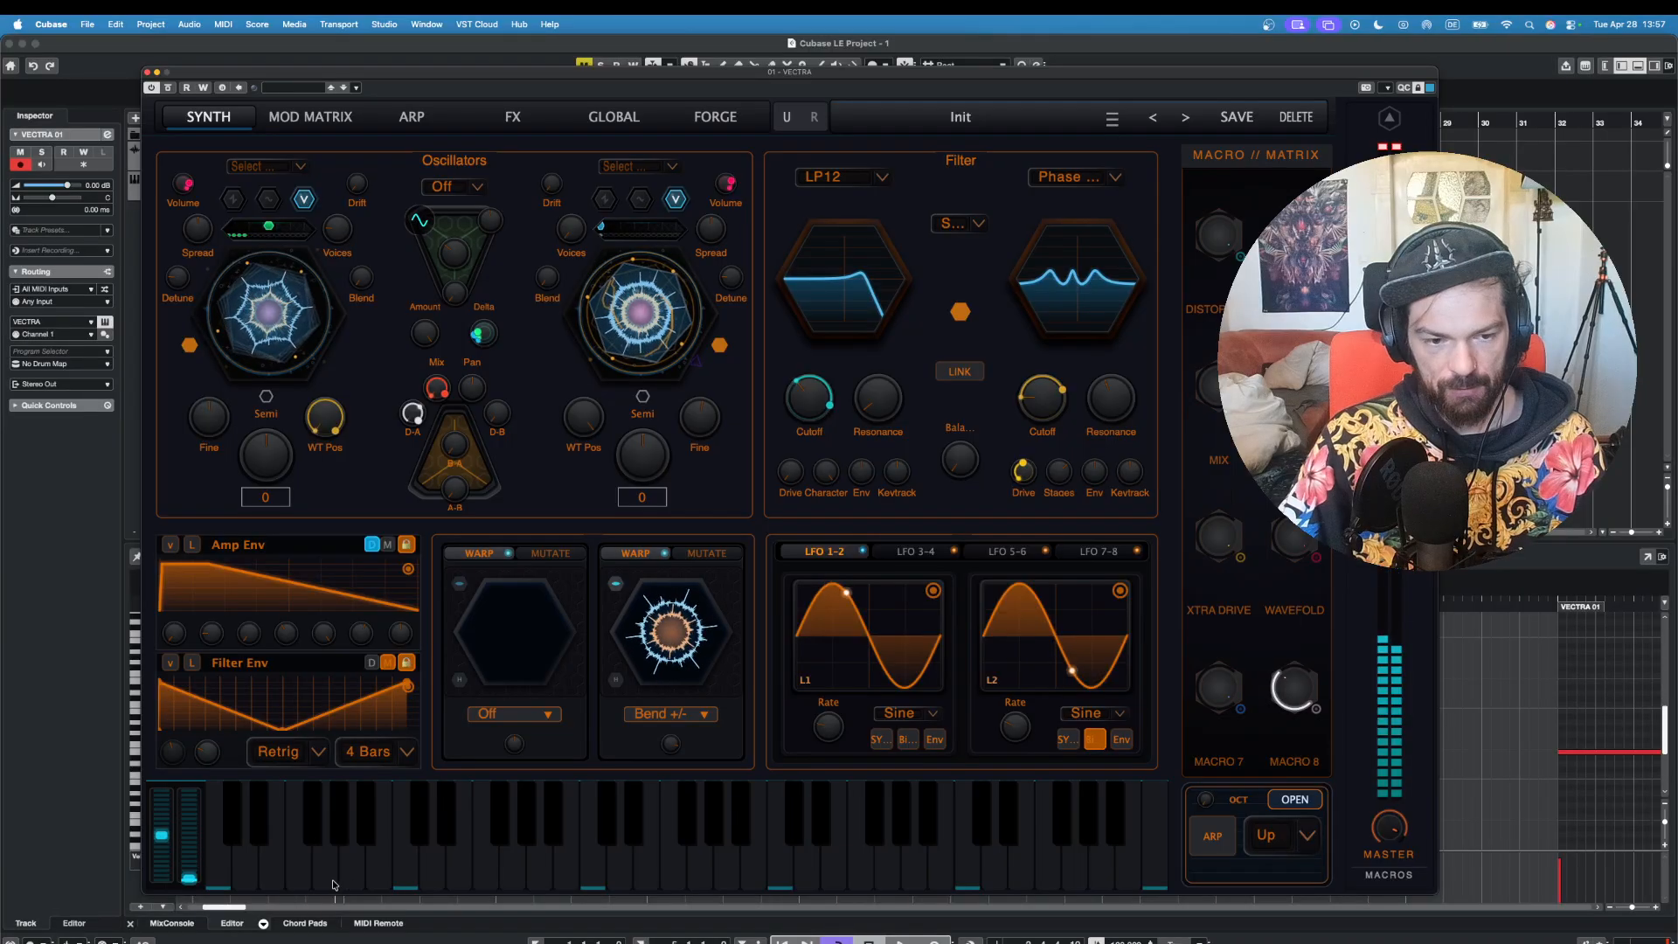
pyautogui.click(302, 865)
pyautogui.click(351, 863)
pyautogui.click(324, 862)
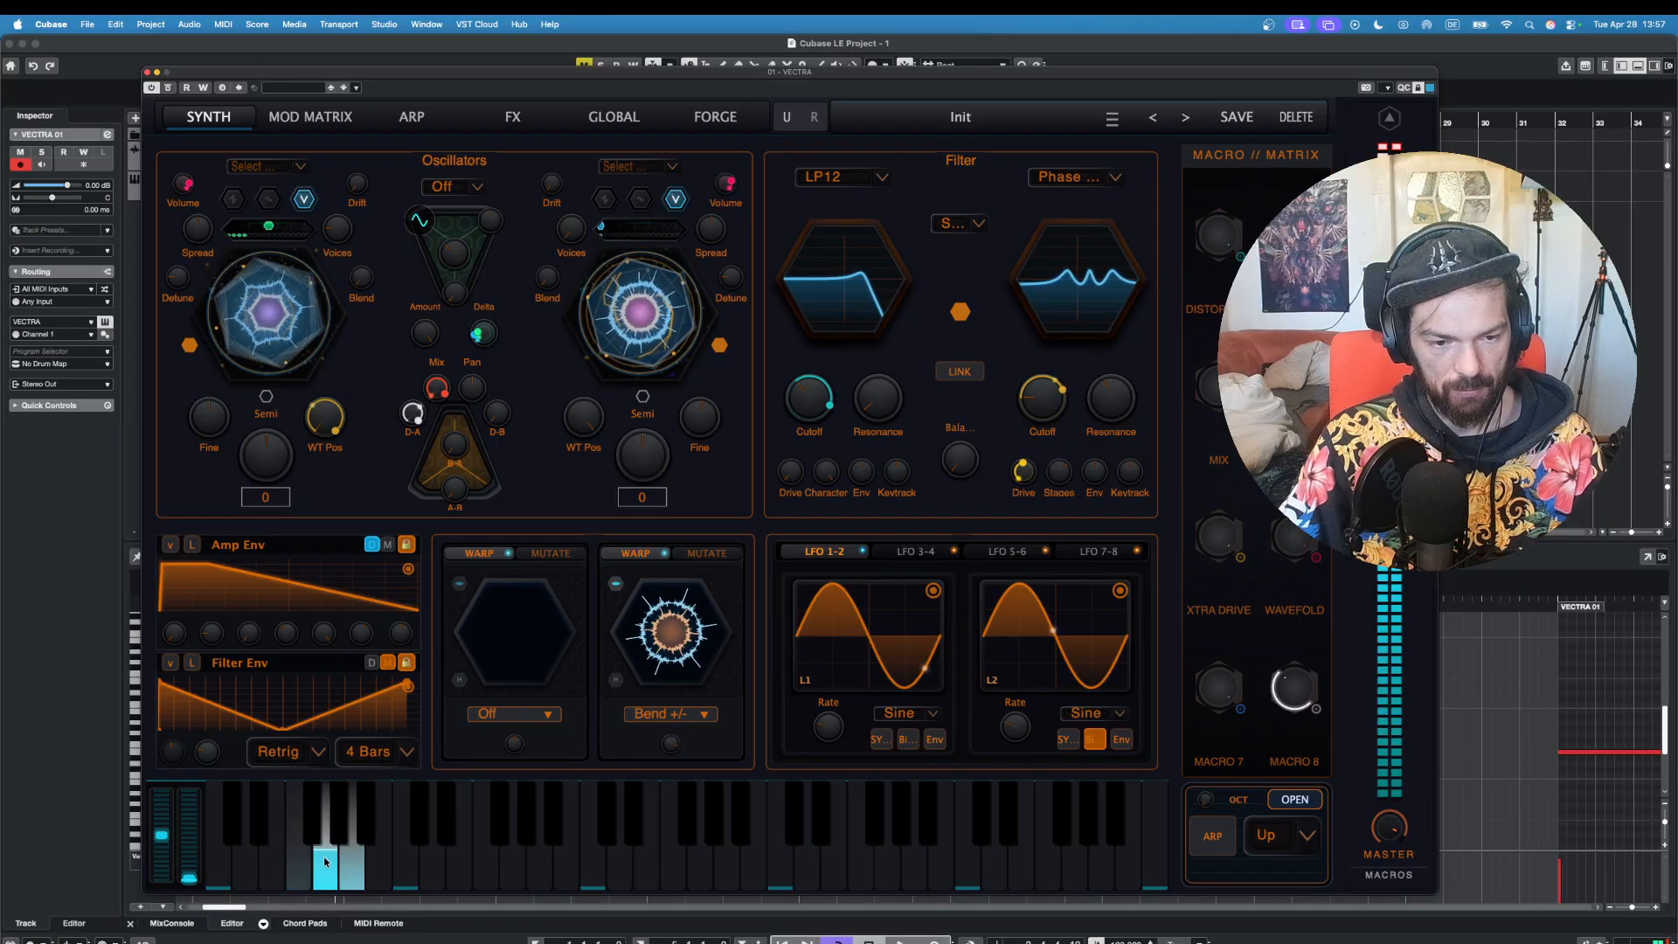
# Step: Rename Macro 8 to DELTA
pyautogui.doubleClick(1276, 766)
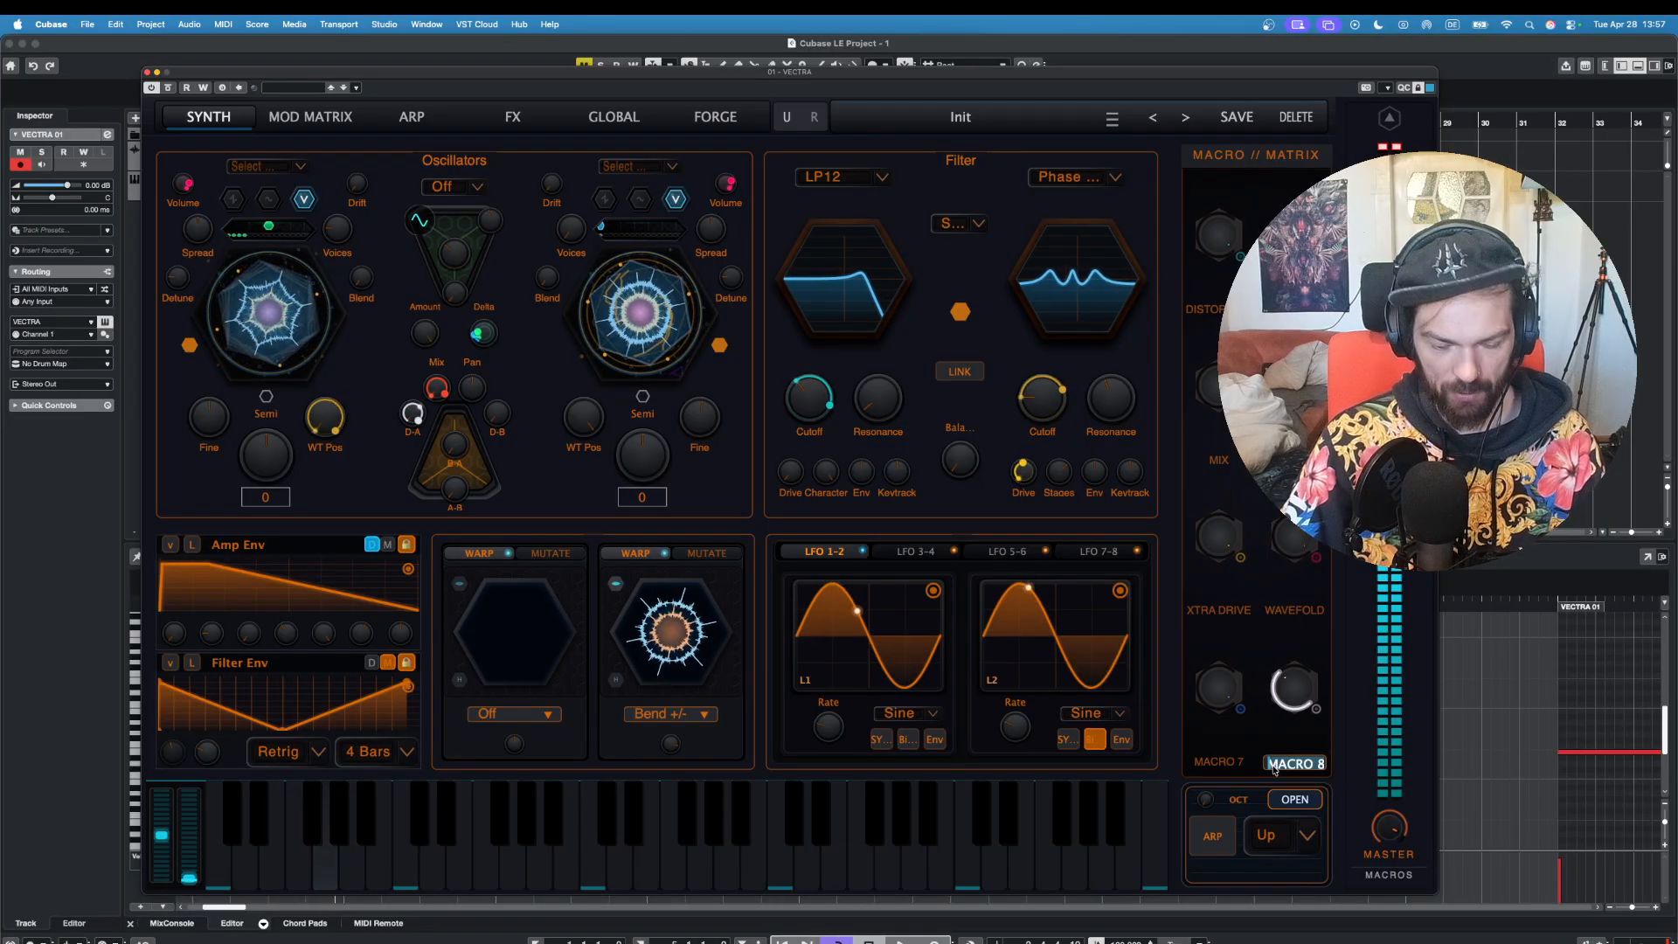
pyautogui.write('DELTA')
pyautogui.press('Return')
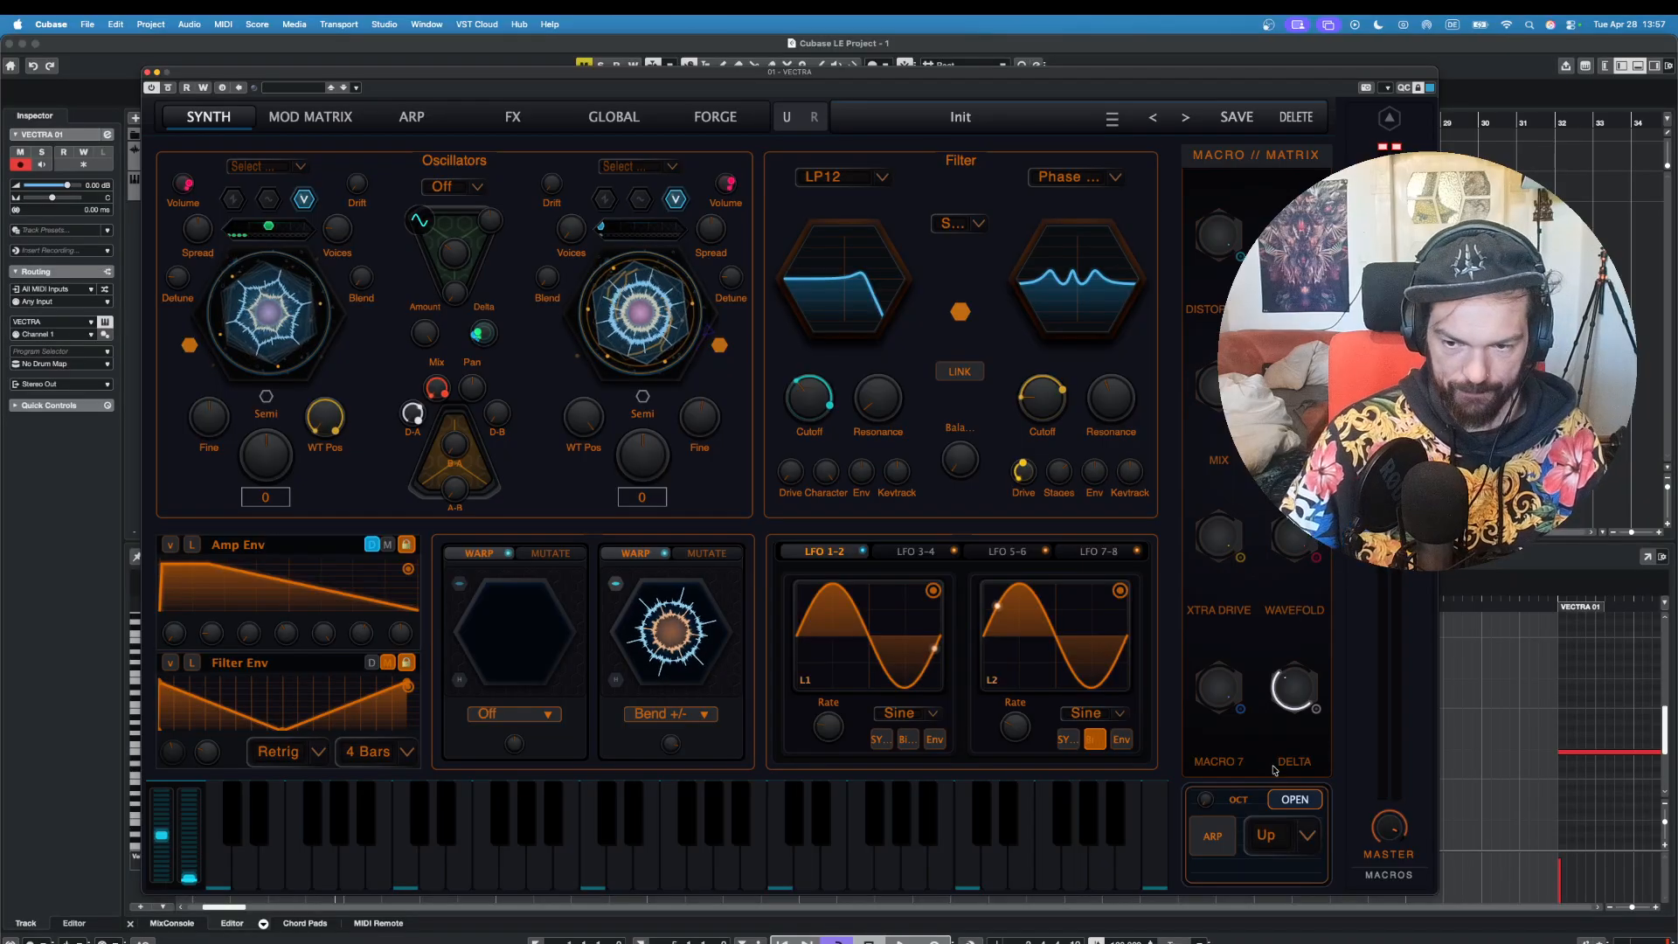
# Step: Assign Macro 7 to Osc 2's warp amount and turn the macro up fully while playing low notes
pyautogui.click(272, 853)
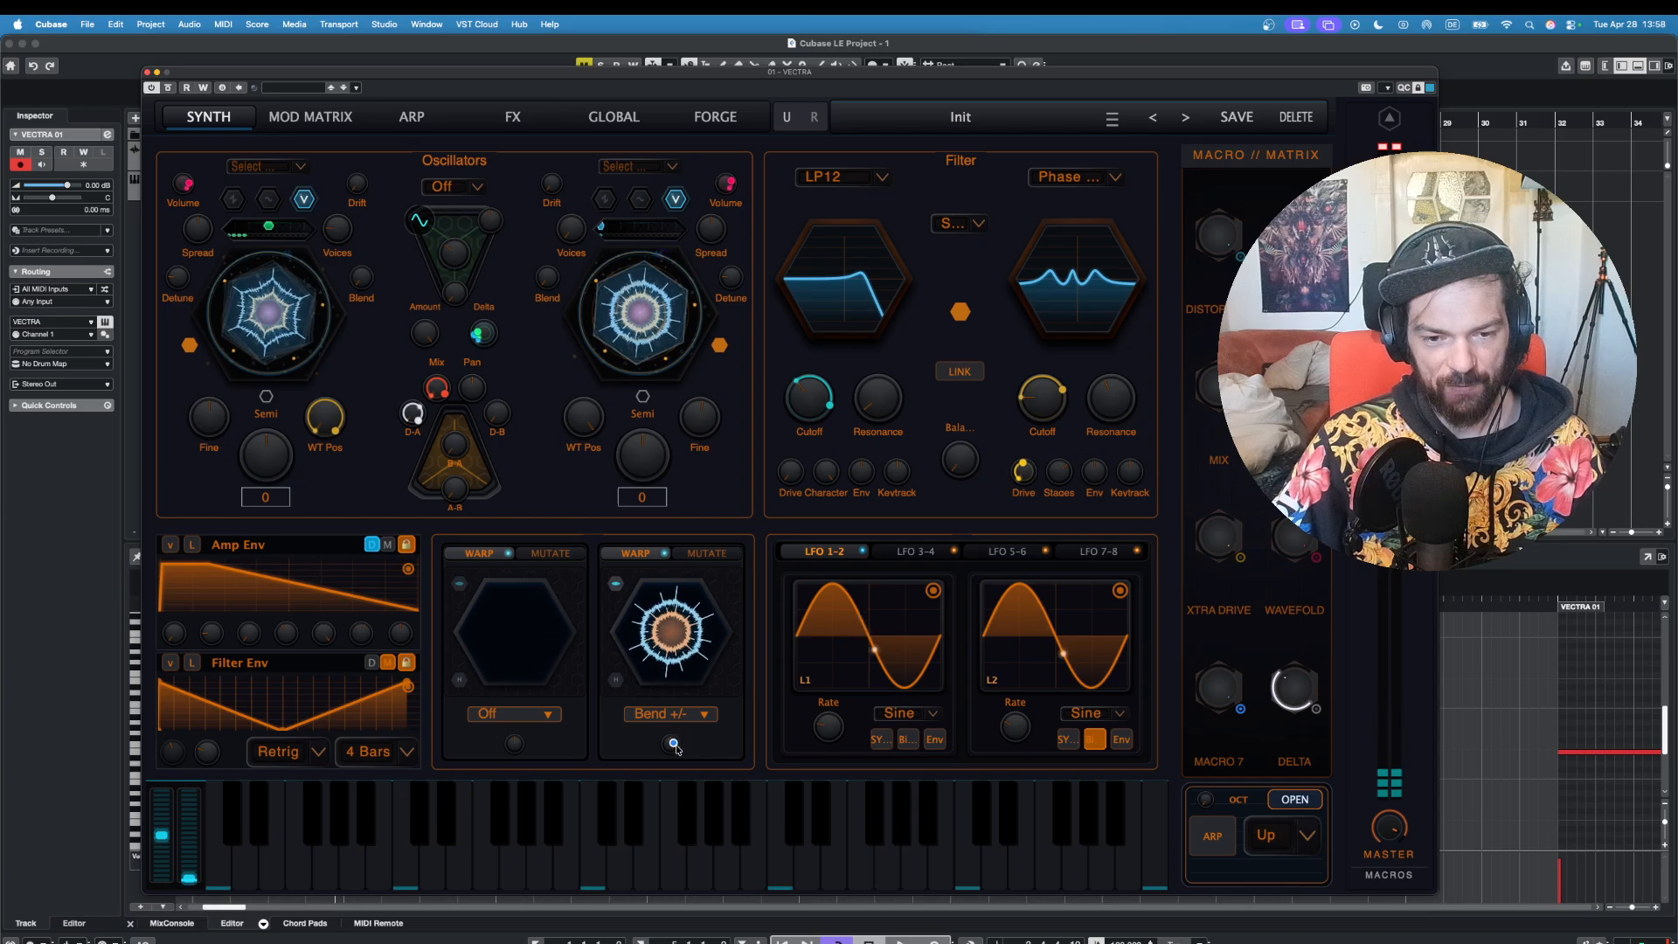
pyautogui.moveTo(676, 748)
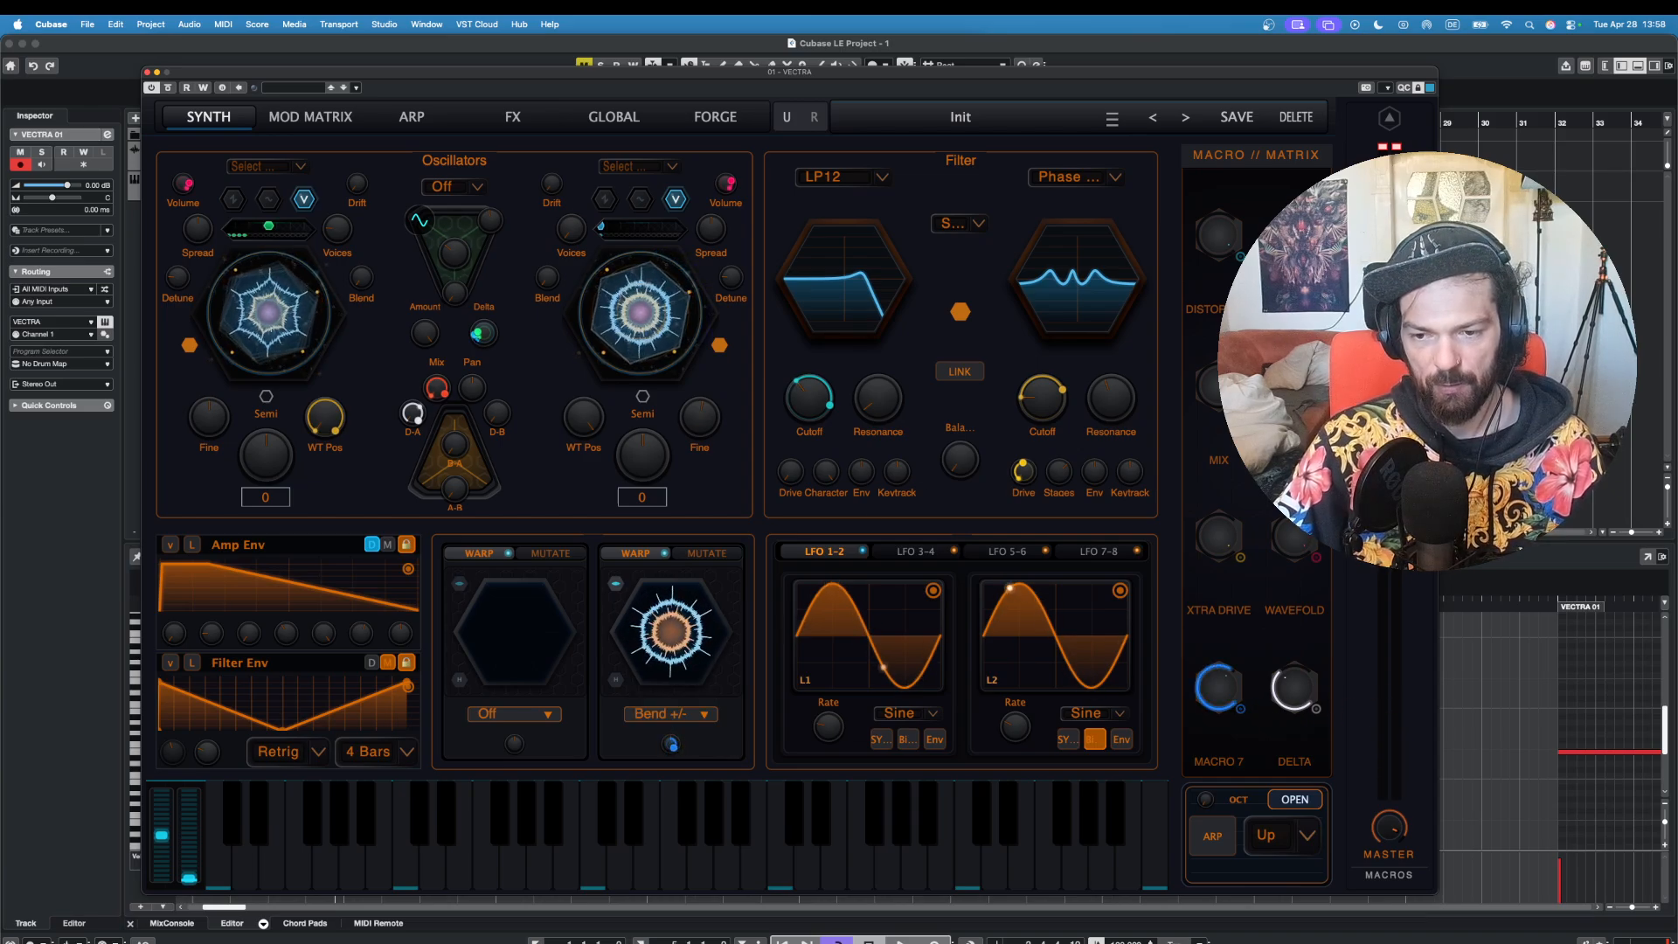
pyautogui.click(347, 841)
pyautogui.click(330, 869)
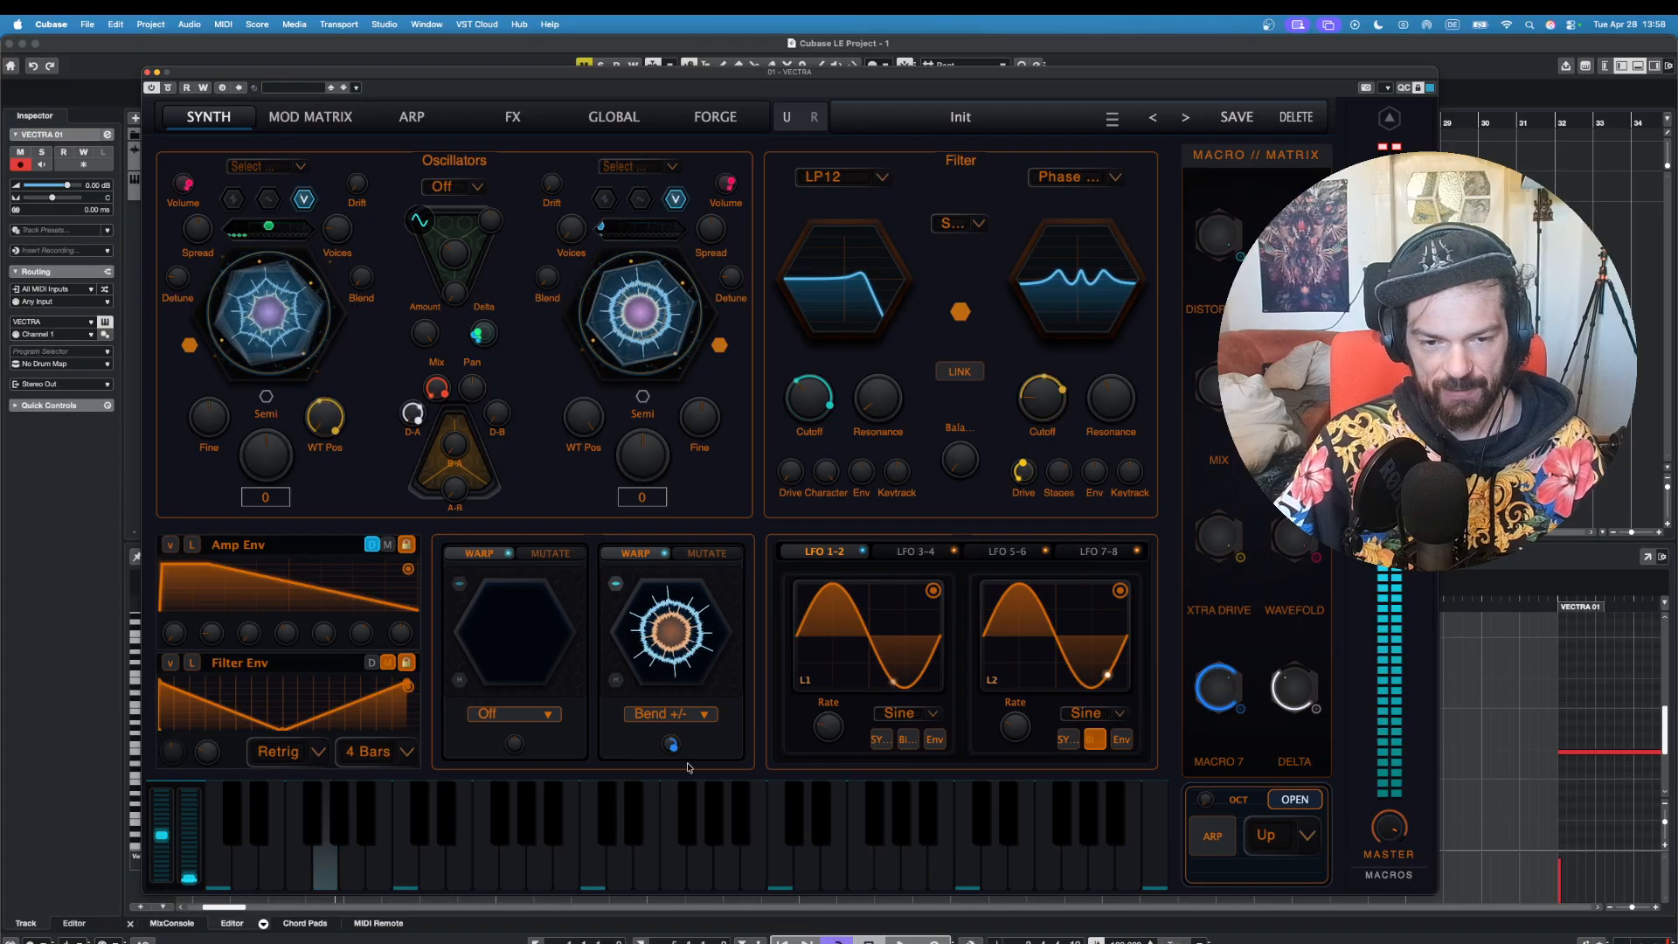
# Step: Set Osc 2's warp amount to -0.00 and sweep Macro 7 while playing low notes
pyautogui.moveTo(673, 749)
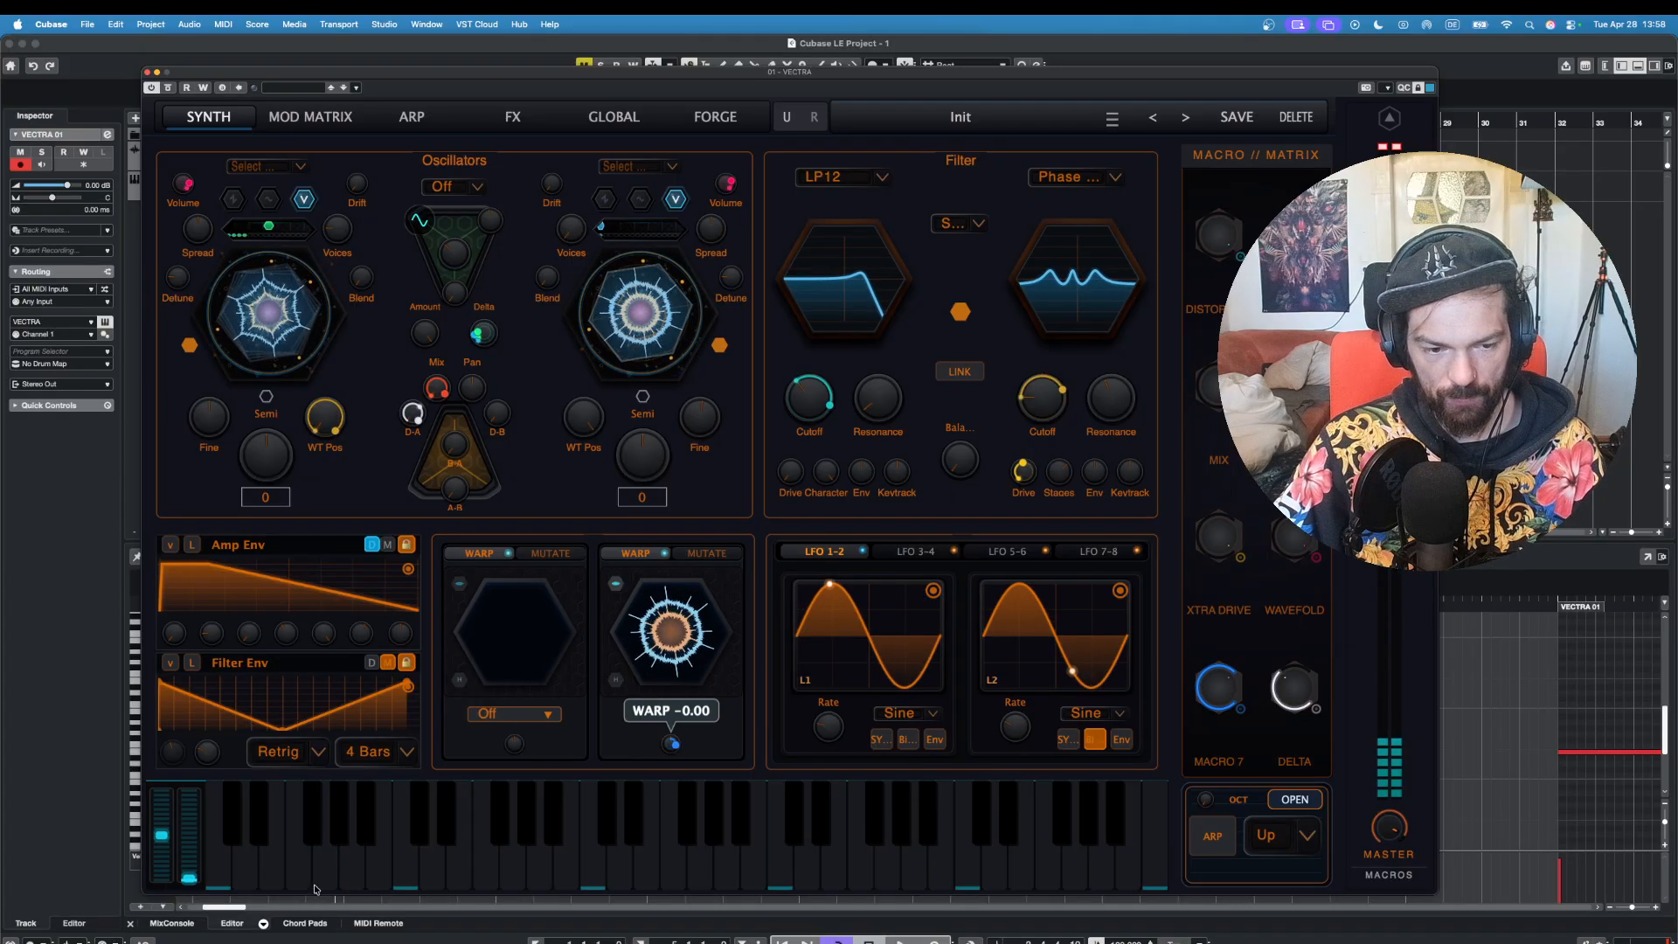
pyautogui.click(244, 865)
pyautogui.click(300, 859)
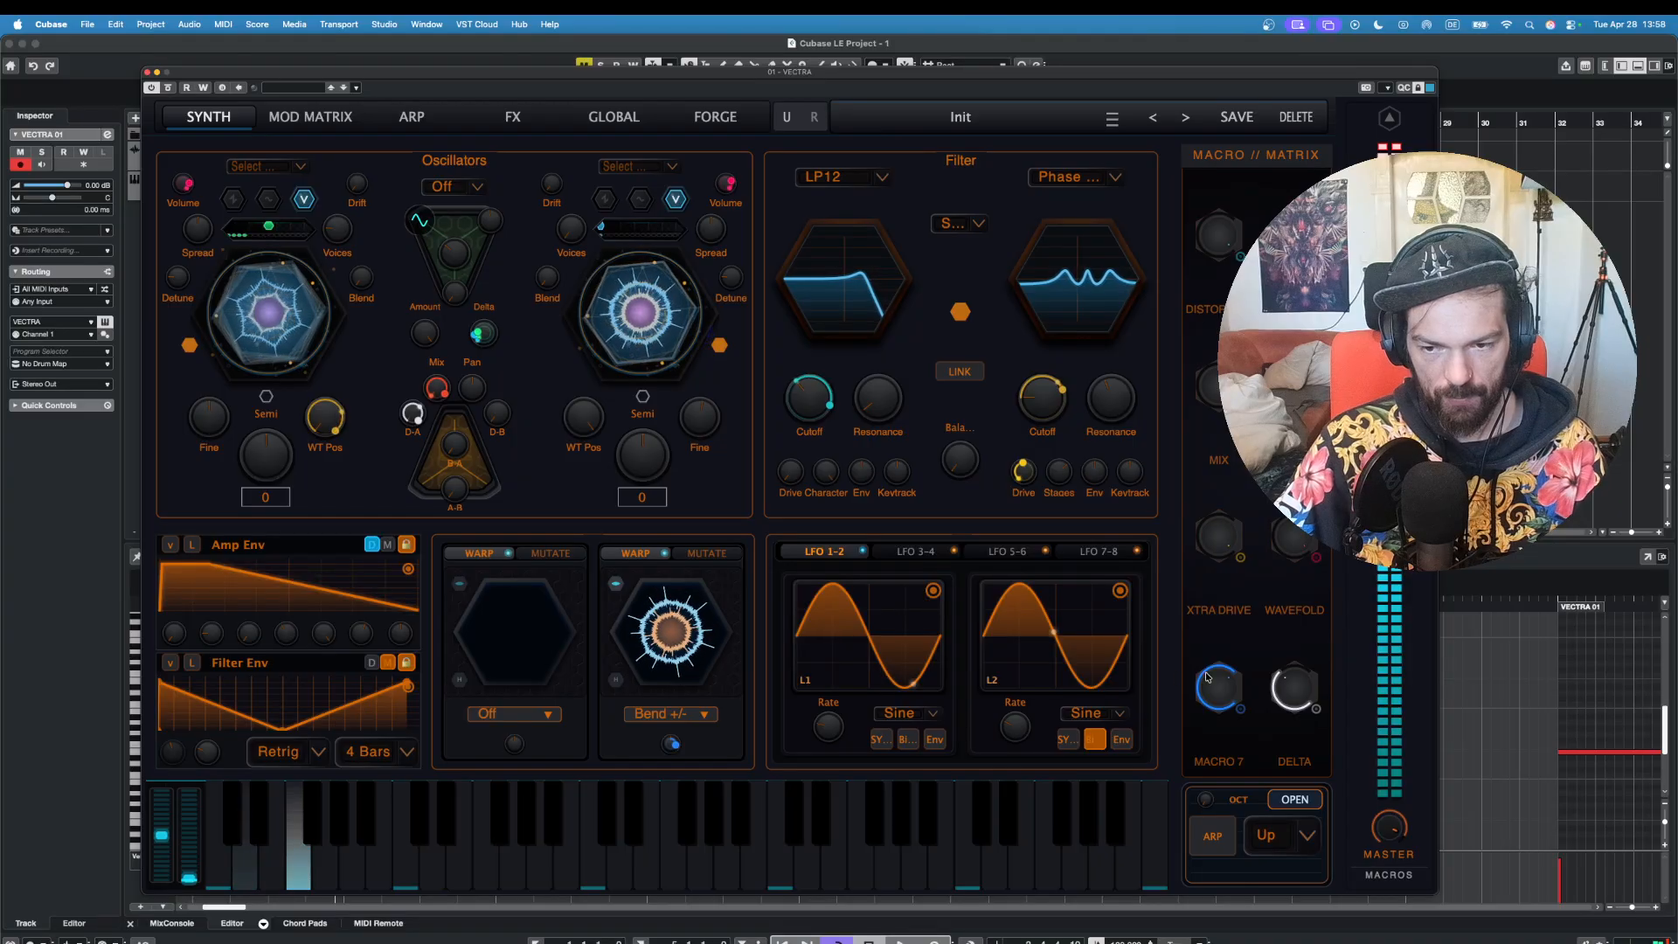
pyautogui.moveTo(680, 750)
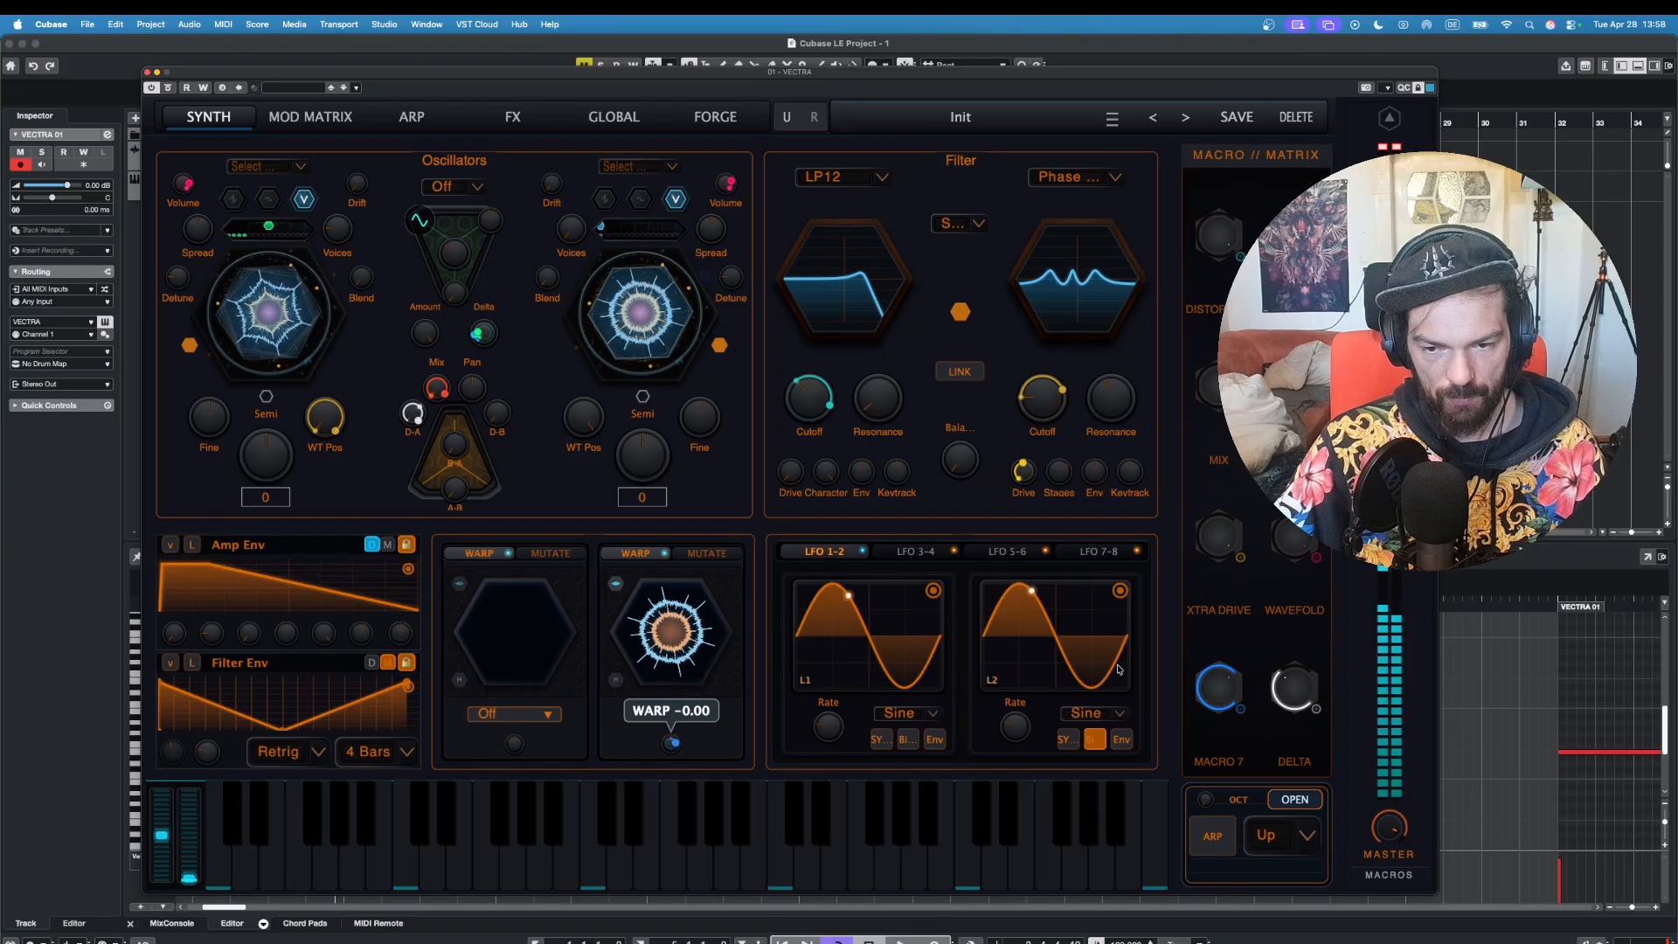
pyautogui.click(320, 850)
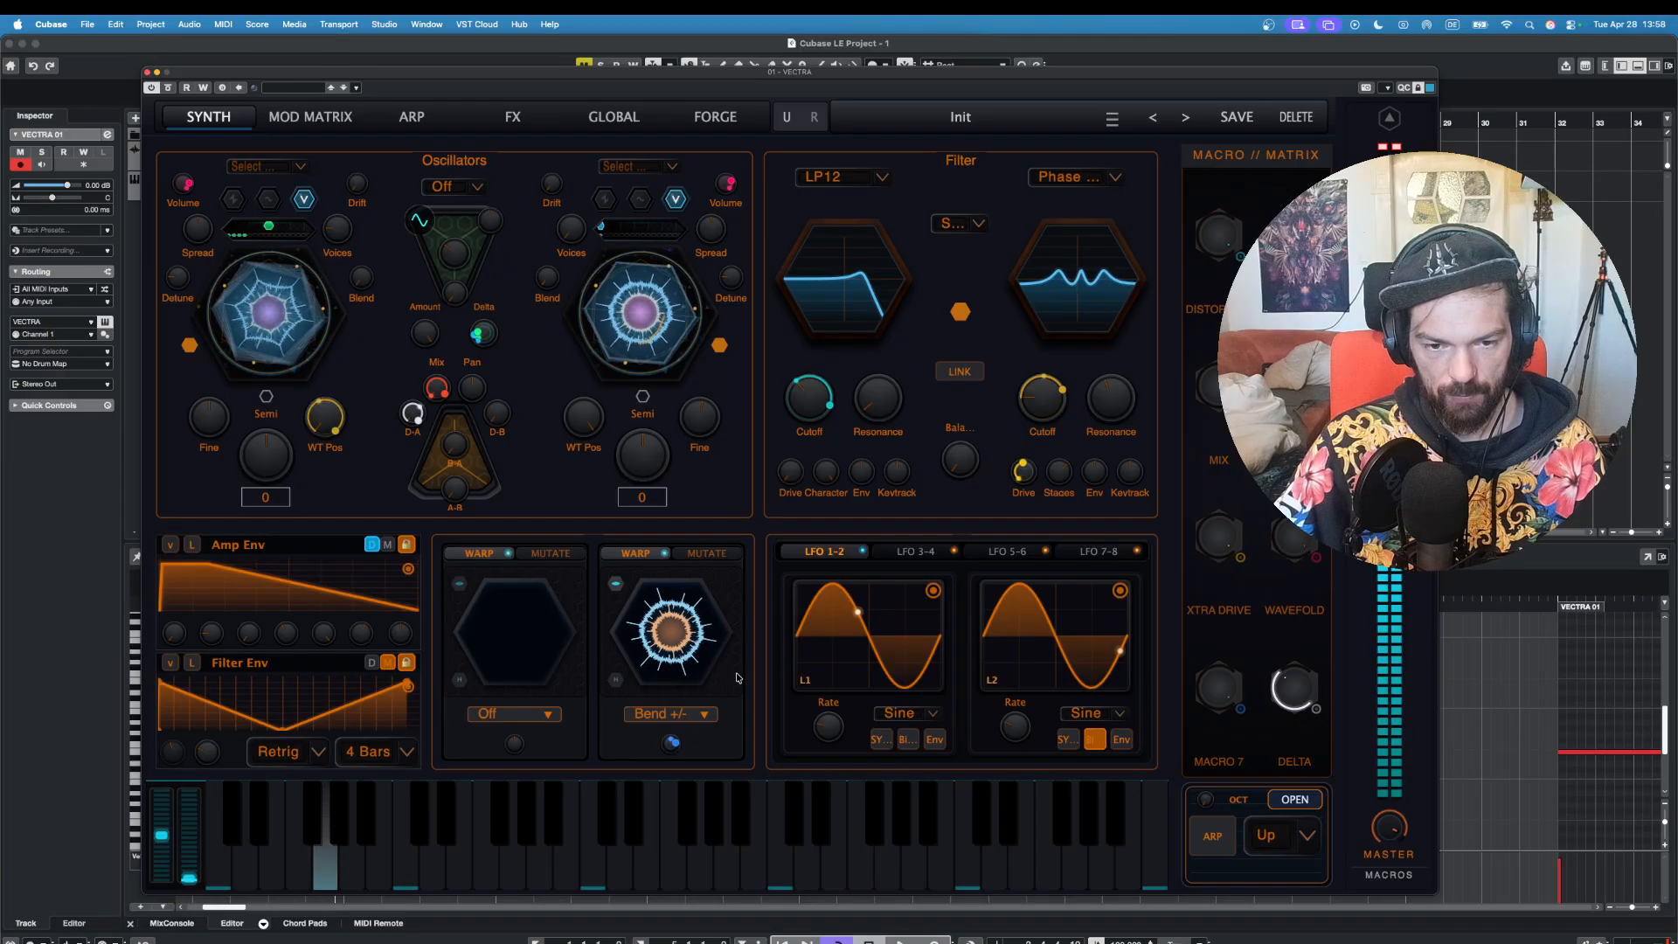
# Step: Rename Macro 7 to WARP
pyautogui.doubleClick(1217, 764)
pyautogui.write('WARP')
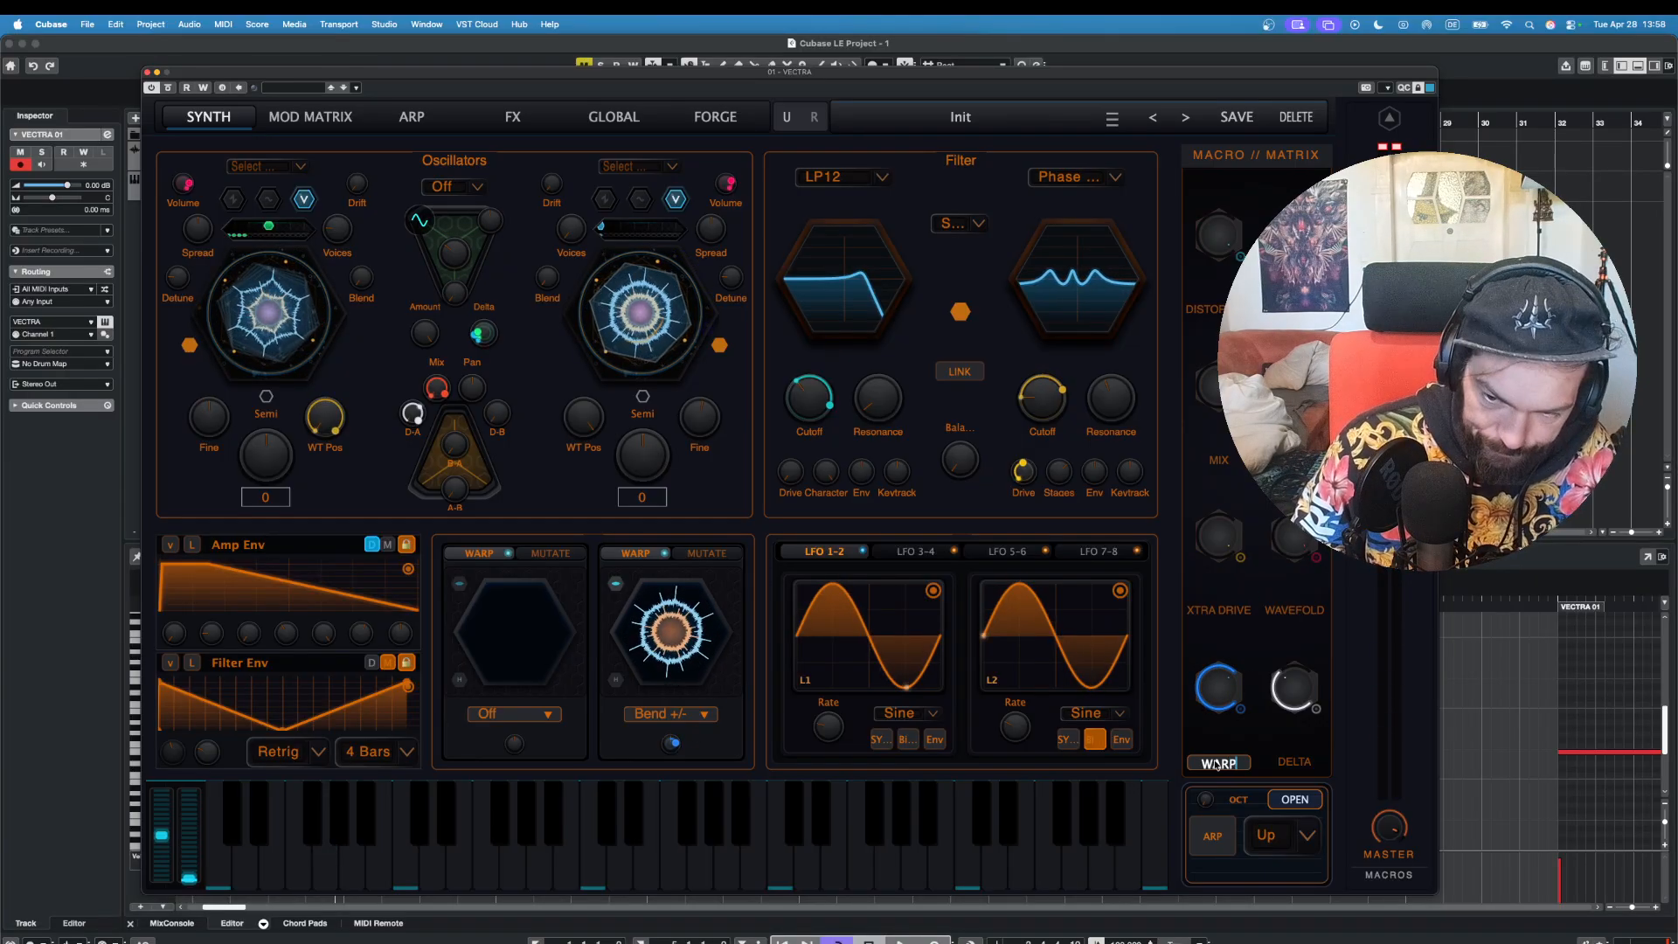
pyautogui.press('Return')
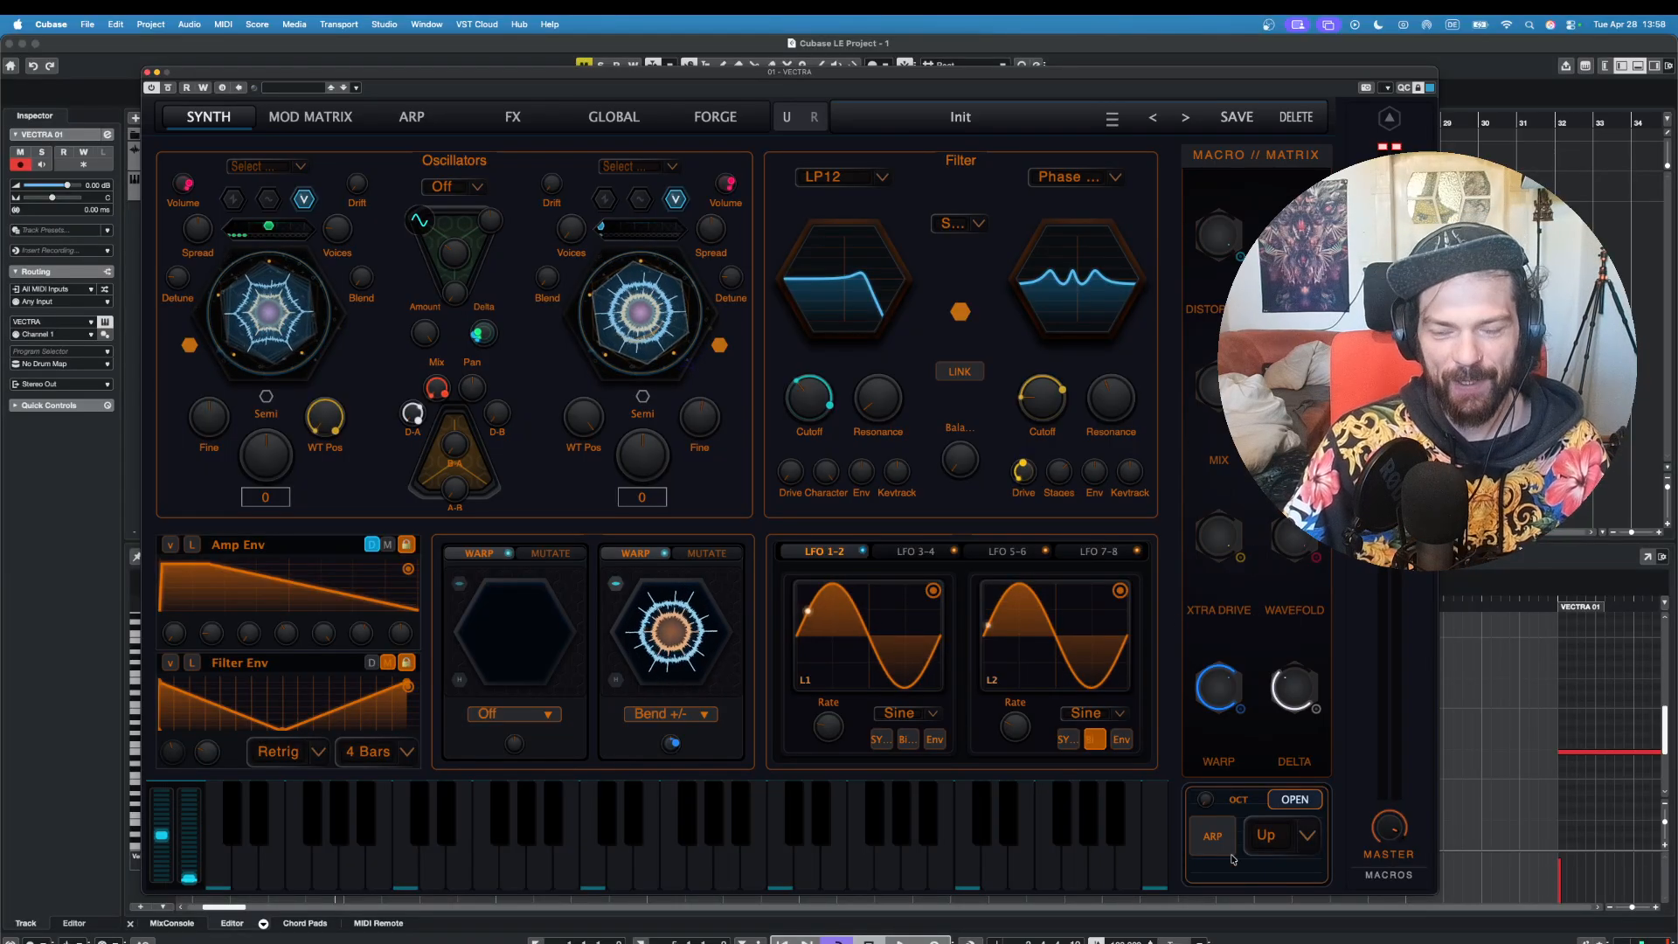
# Step: Play low notes while raising and lowering the WAVEFOLD and XTRA DRIVE macros to compare their effect
pyautogui.click(316, 854)
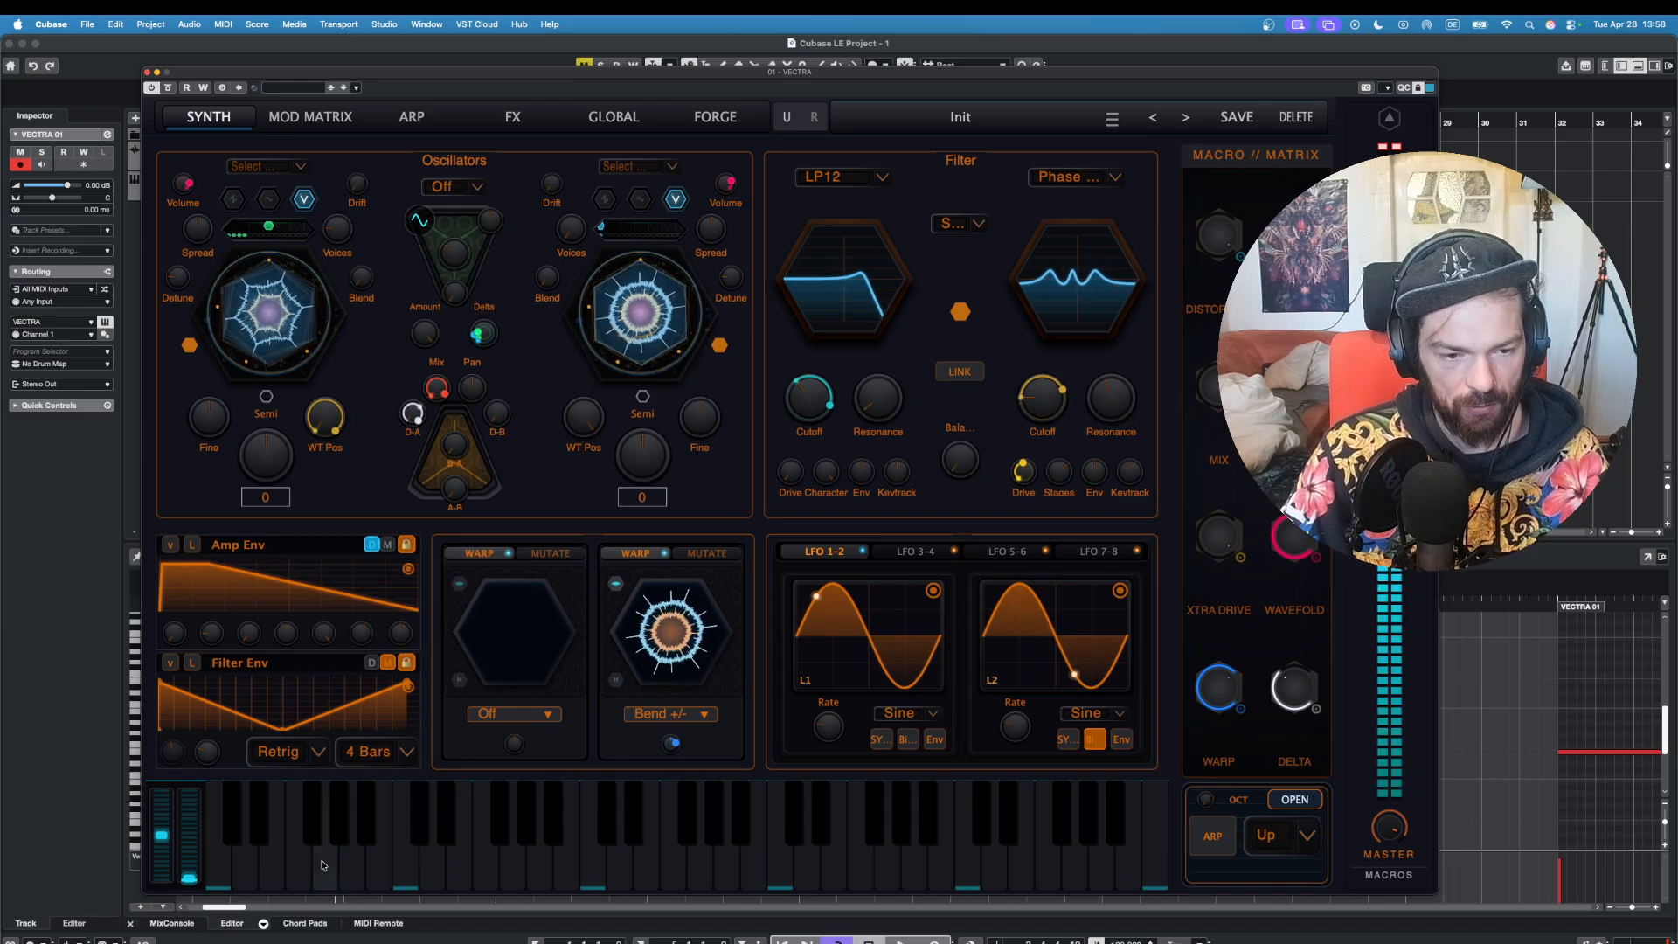
pyautogui.click(351, 861)
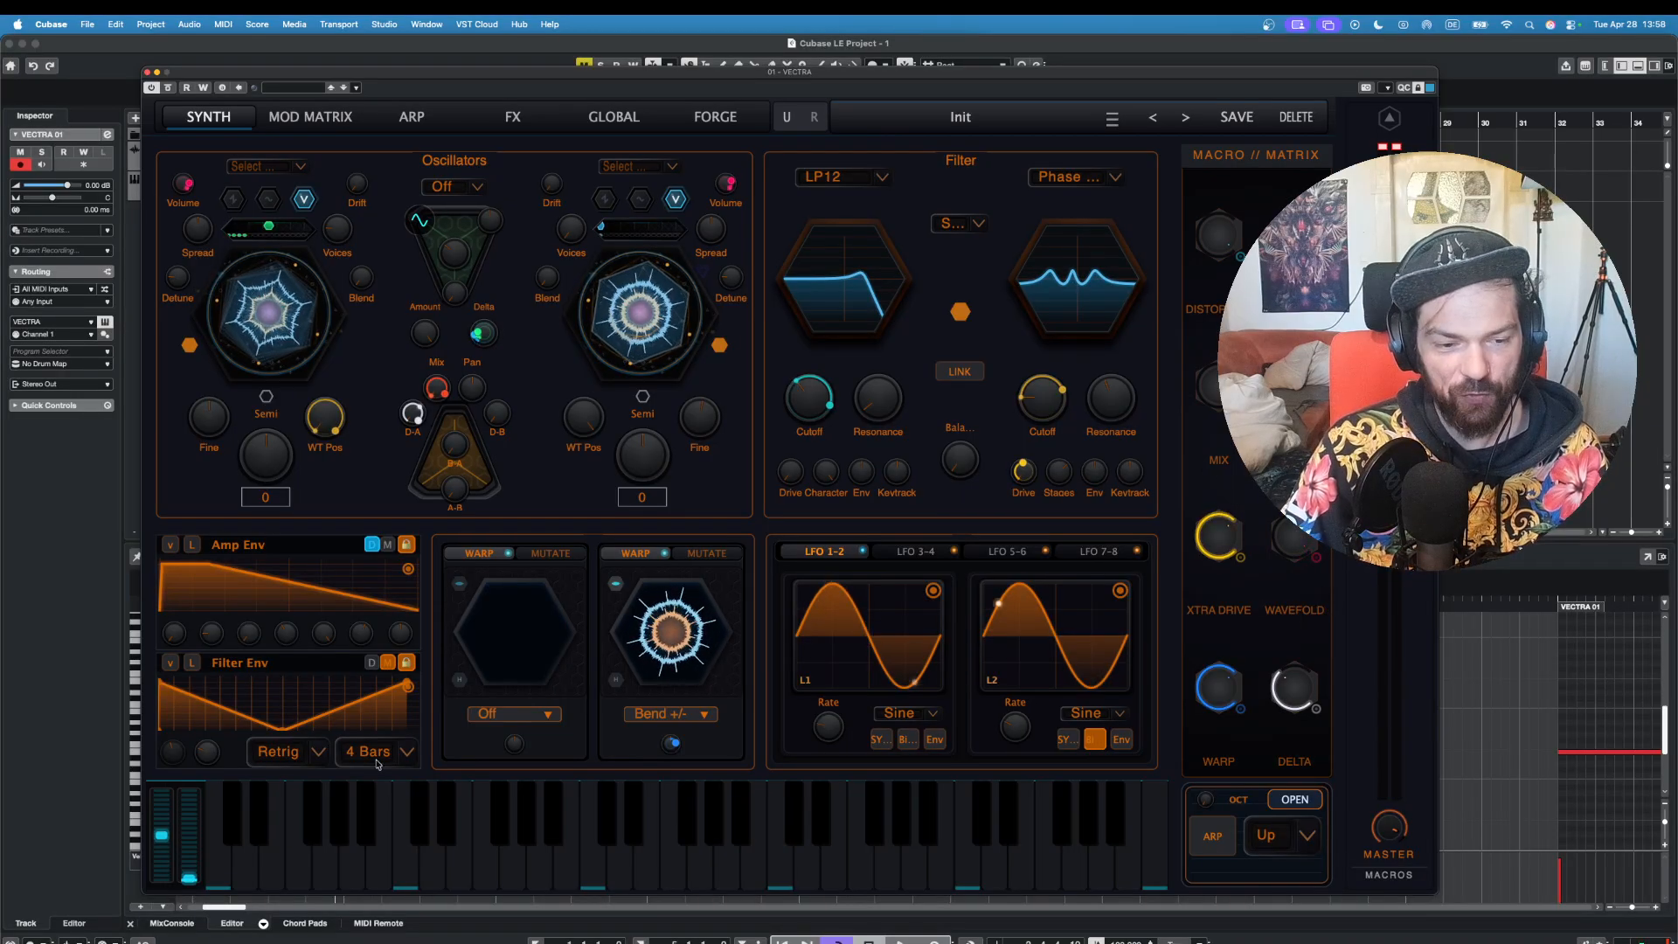
pyautogui.click(327, 839)
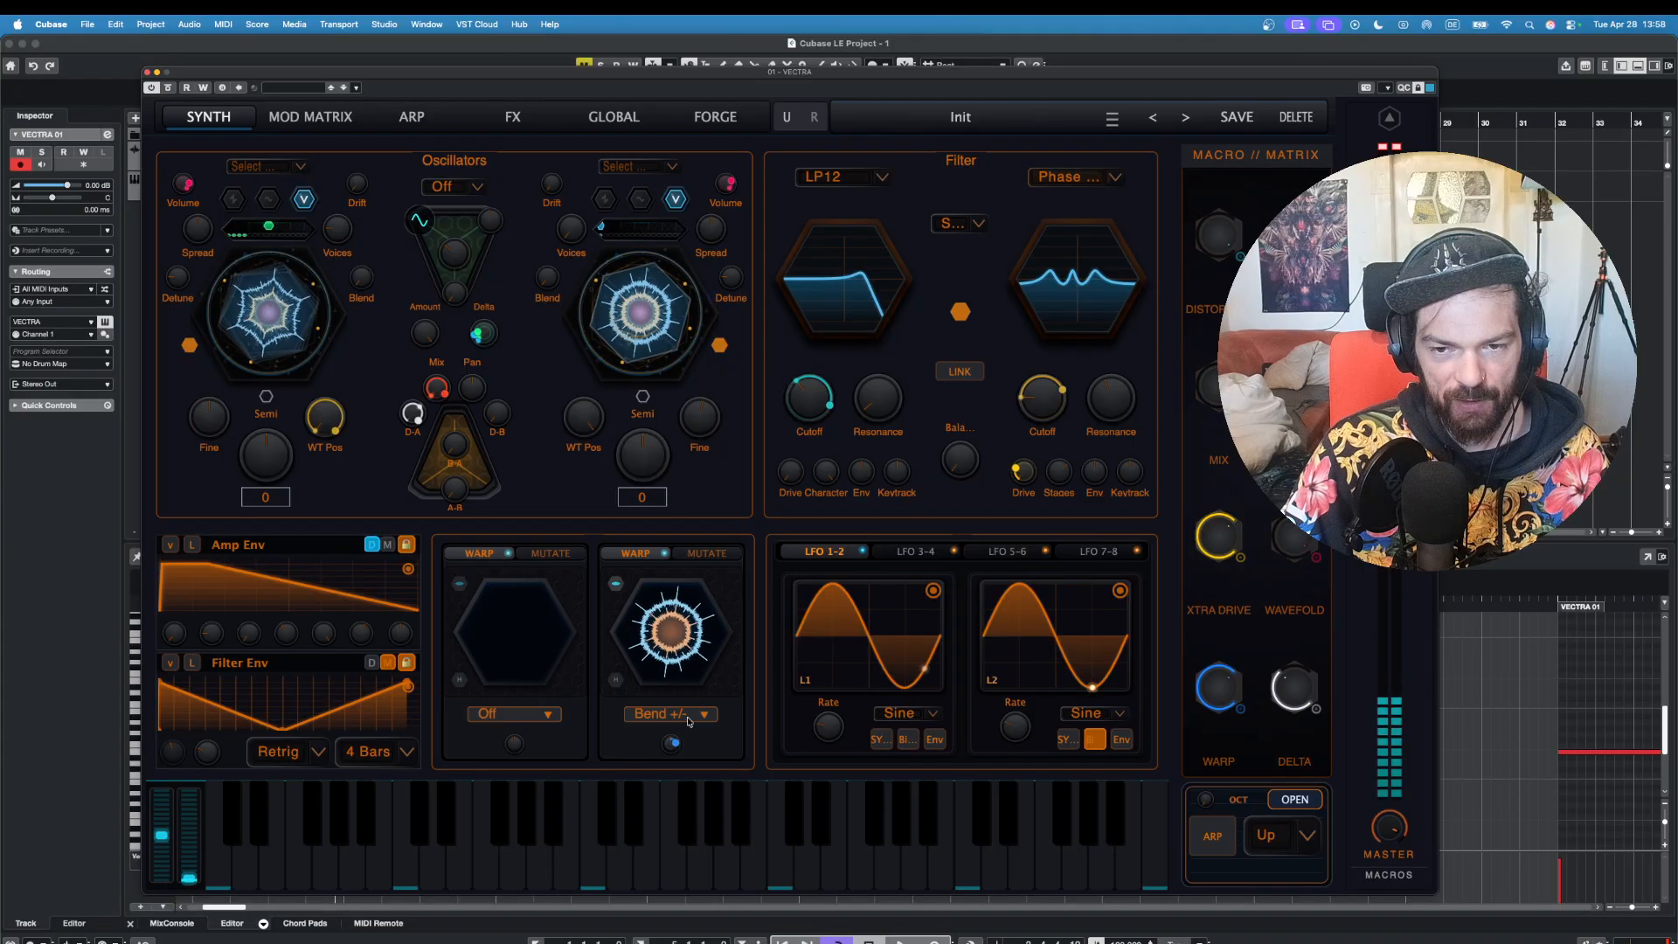
pyautogui.click(333, 839)
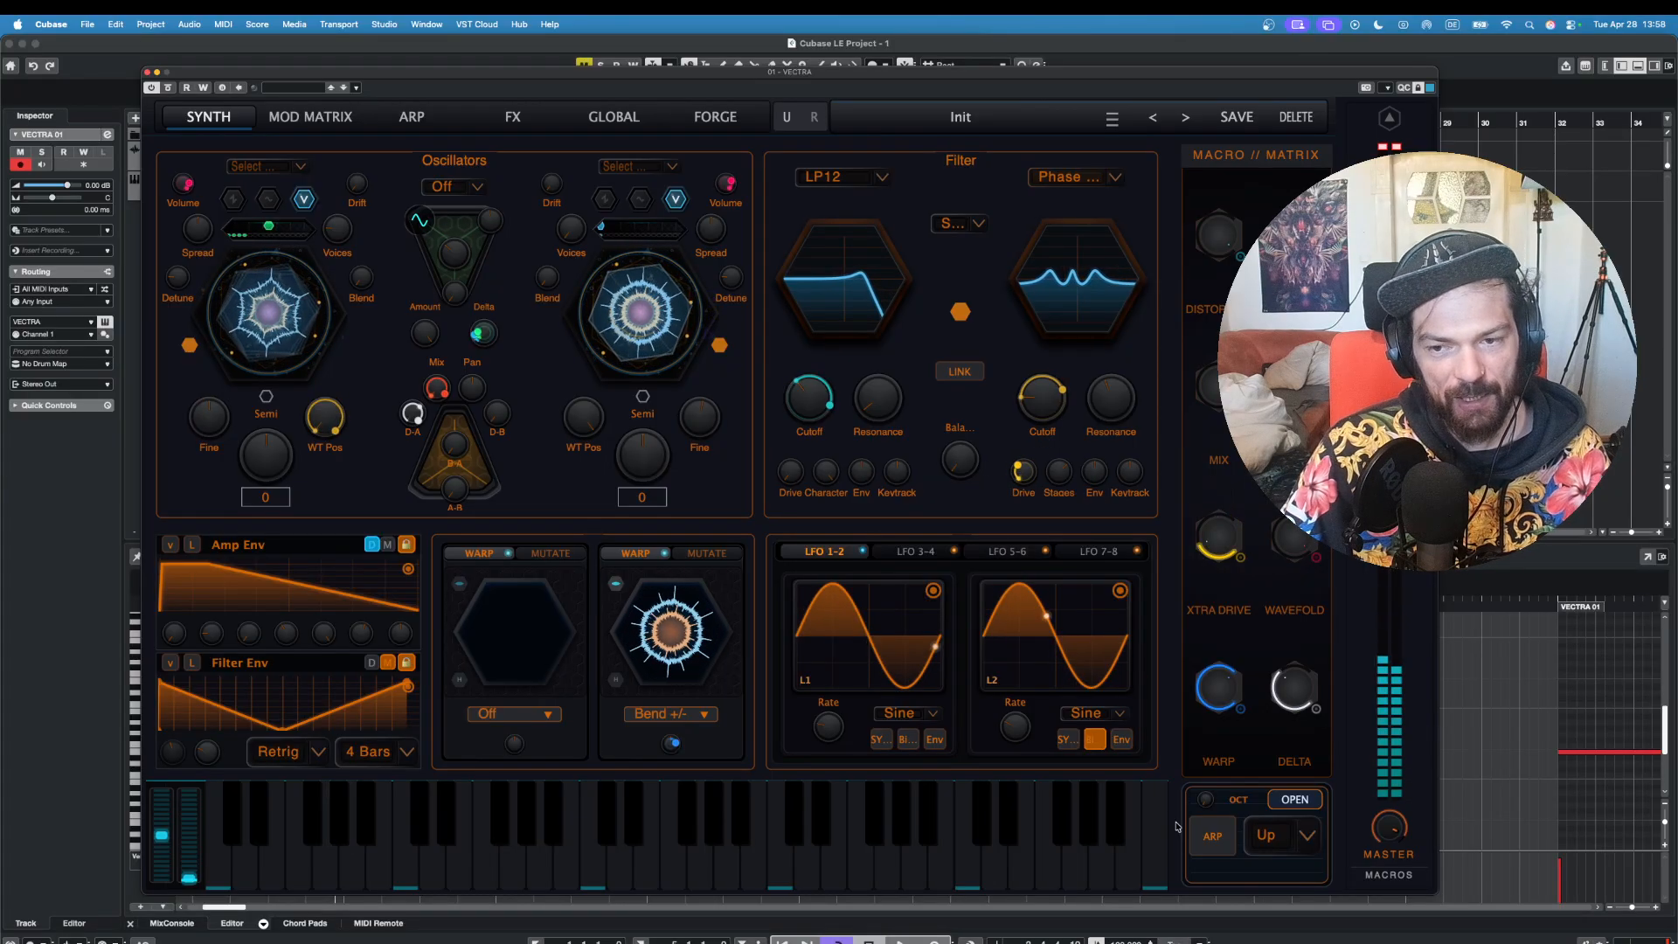
pyautogui.click(336, 866)
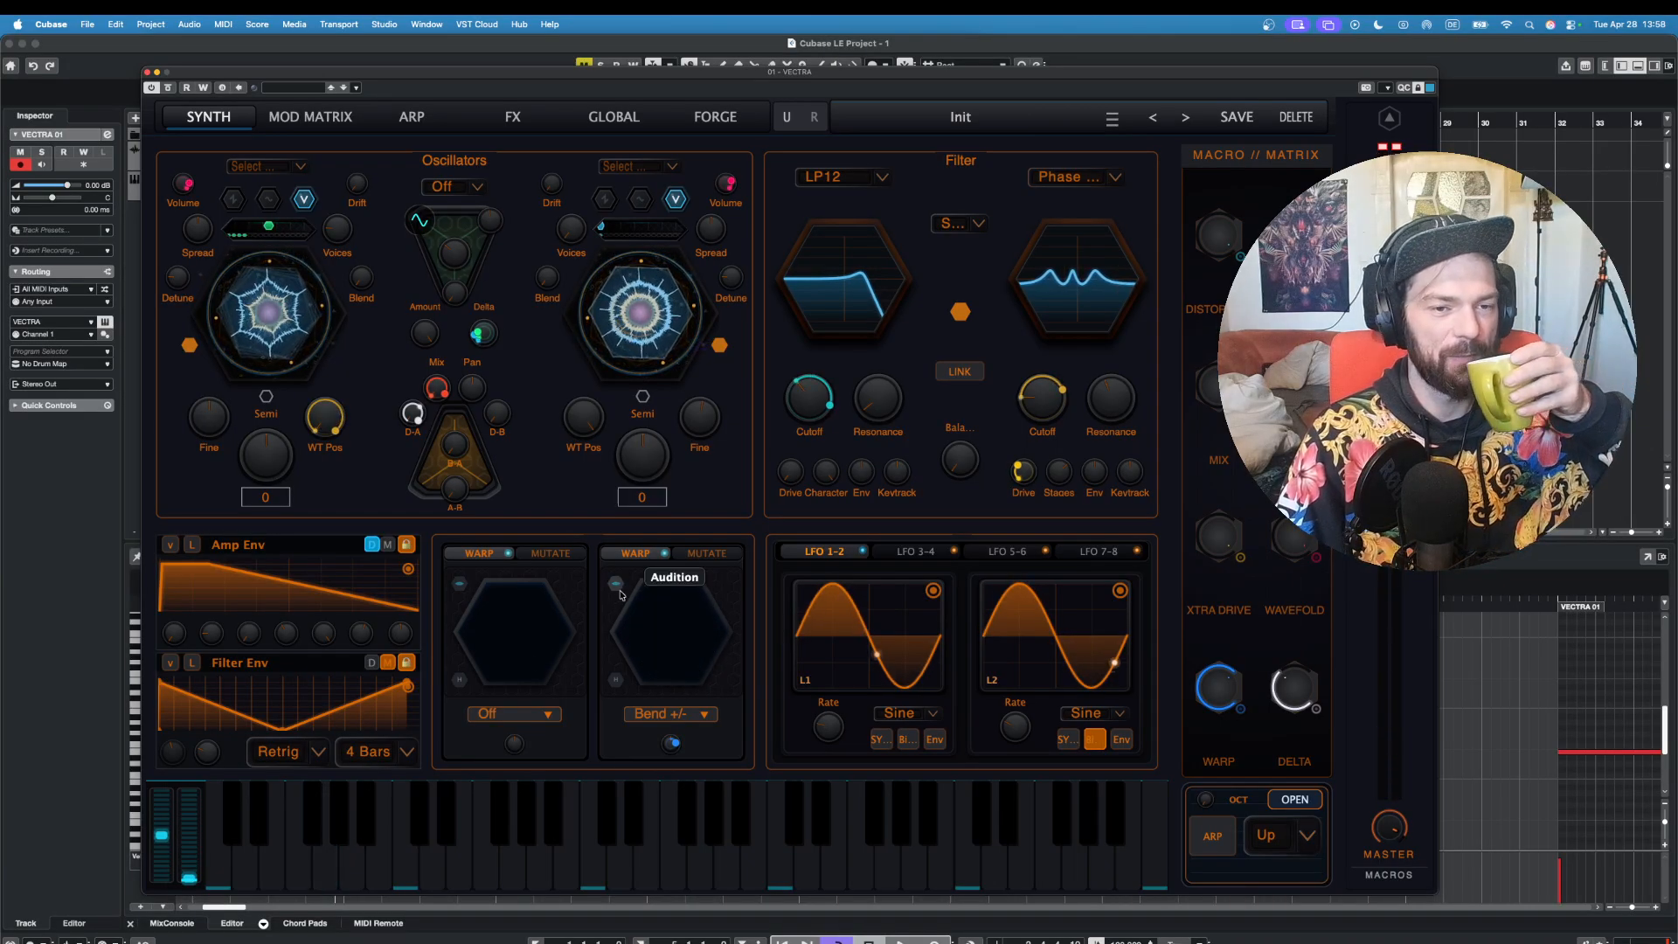
# Step: Readjust Osc 2's Bend warp amount to -0.00 and audition the WARP macro with repeated low notes
pyautogui.click(299, 853)
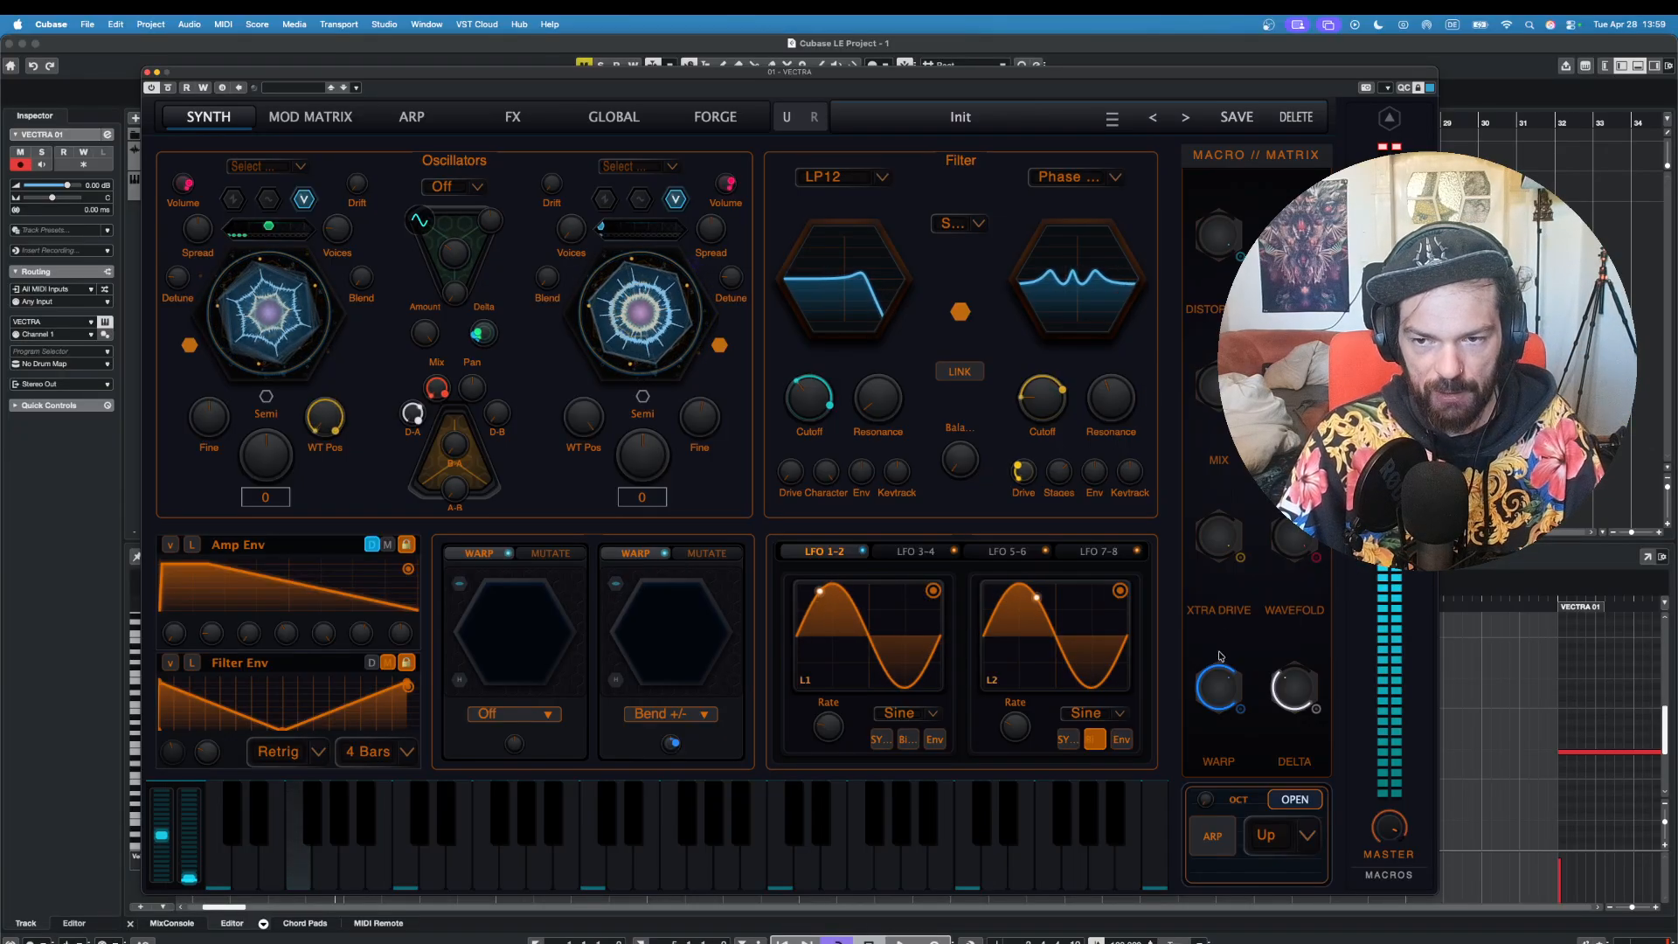
pyautogui.click(300, 843)
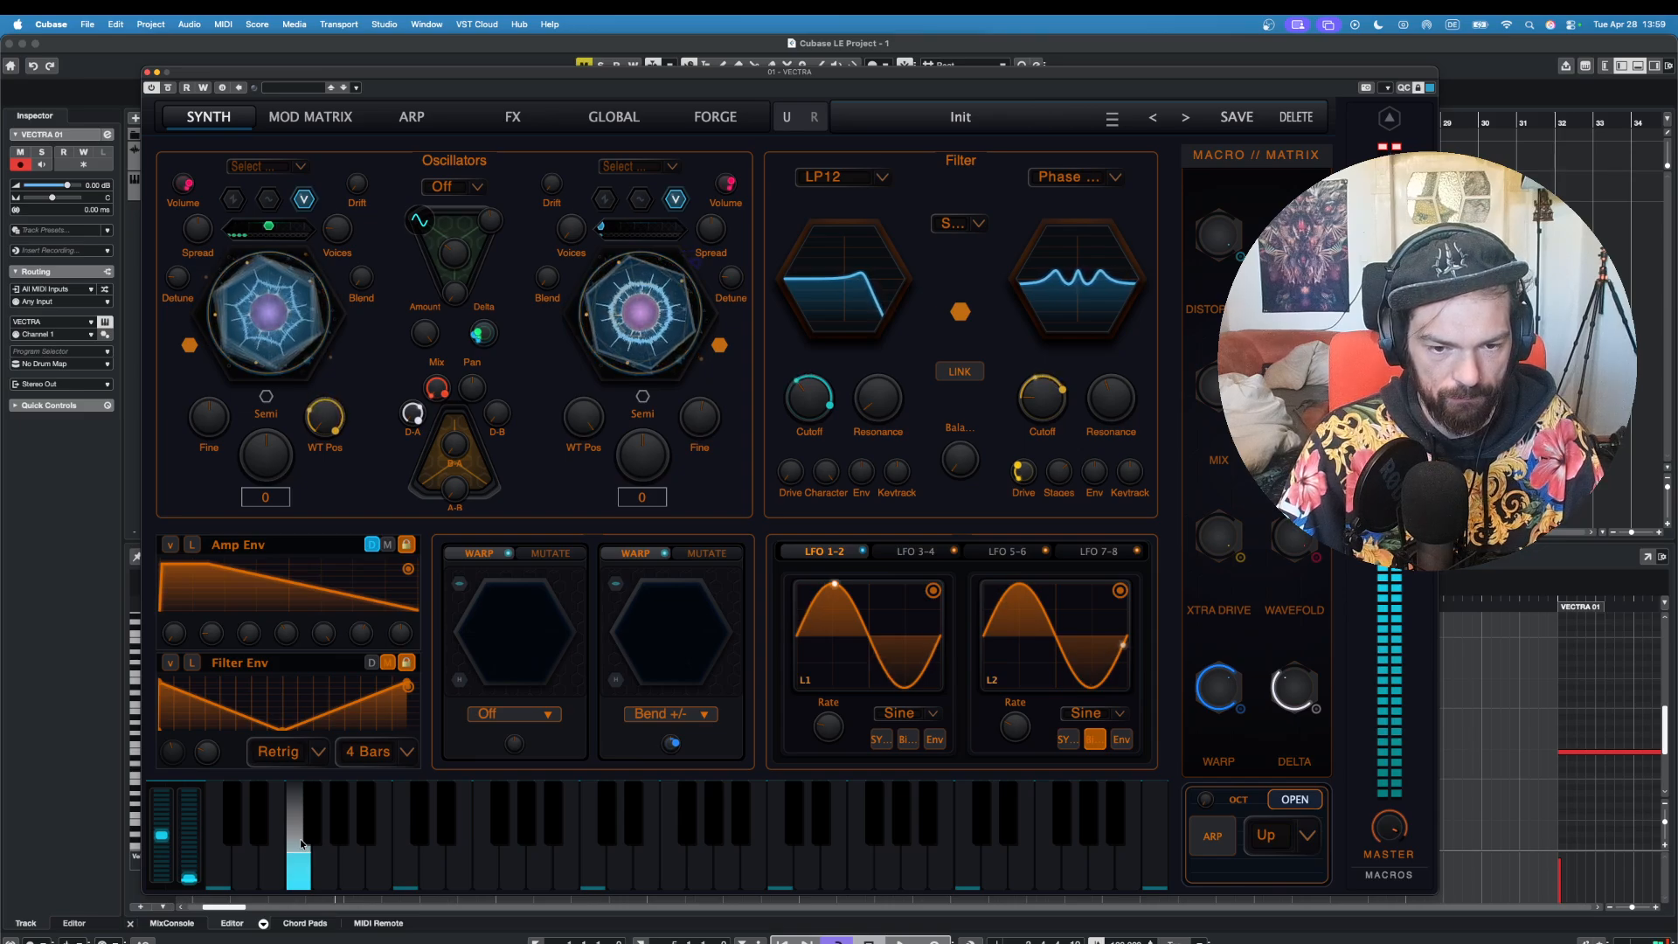
pyautogui.moveTo(674, 743); pyautogui.dragTo(673, 753)
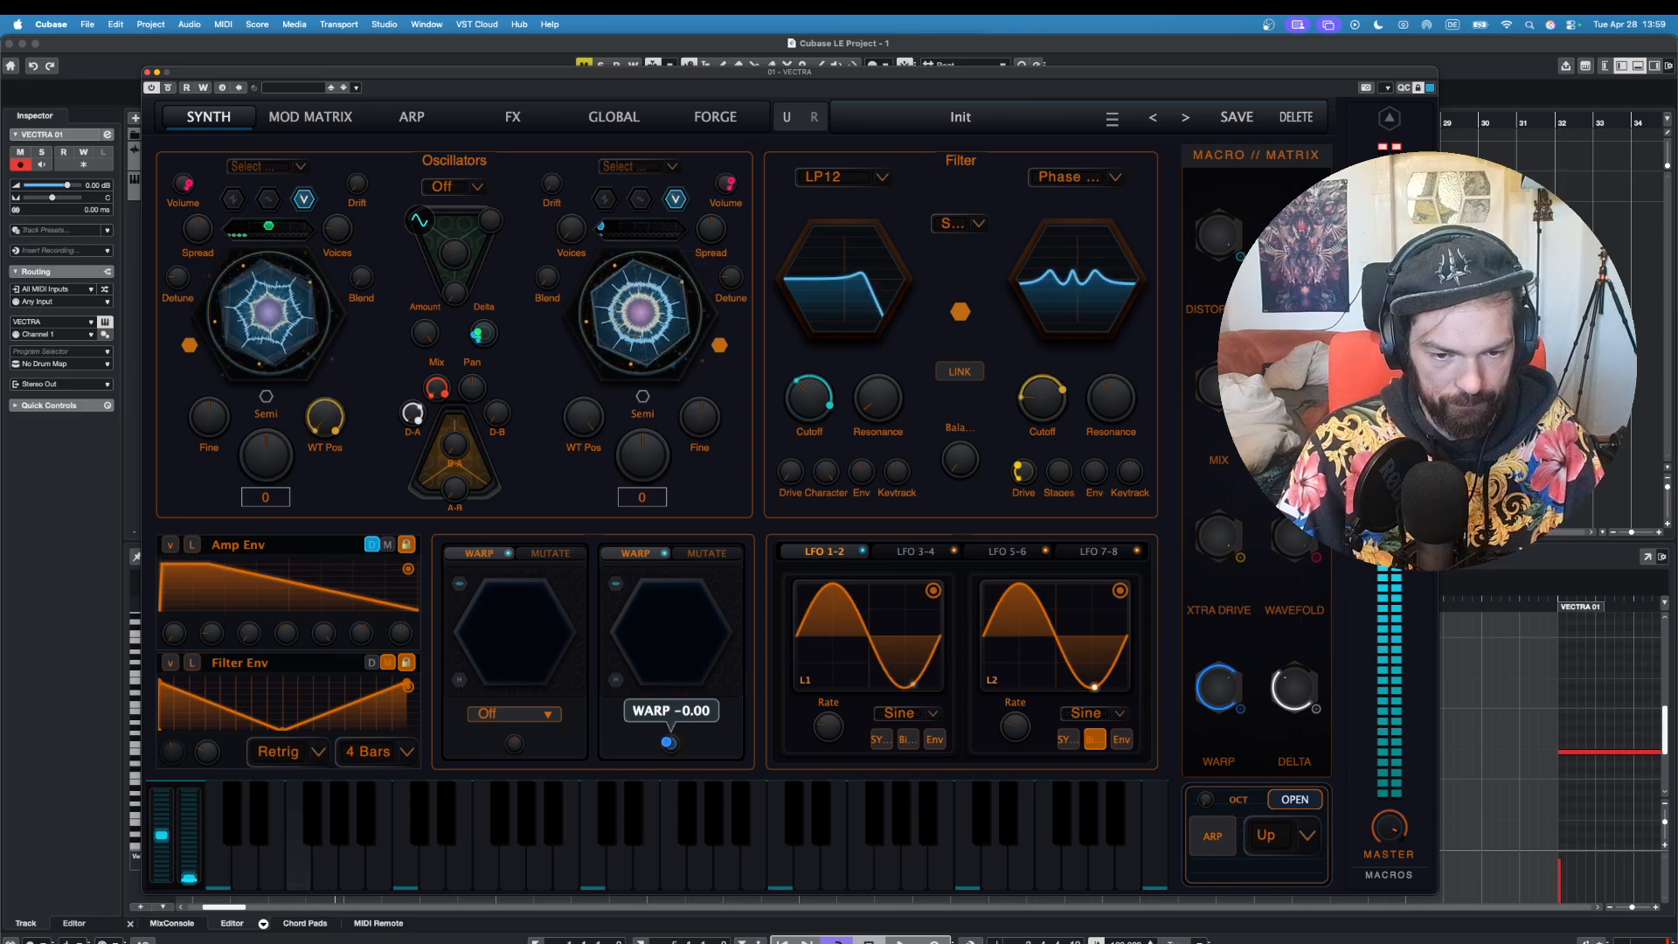
pyautogui.click(297, 867)
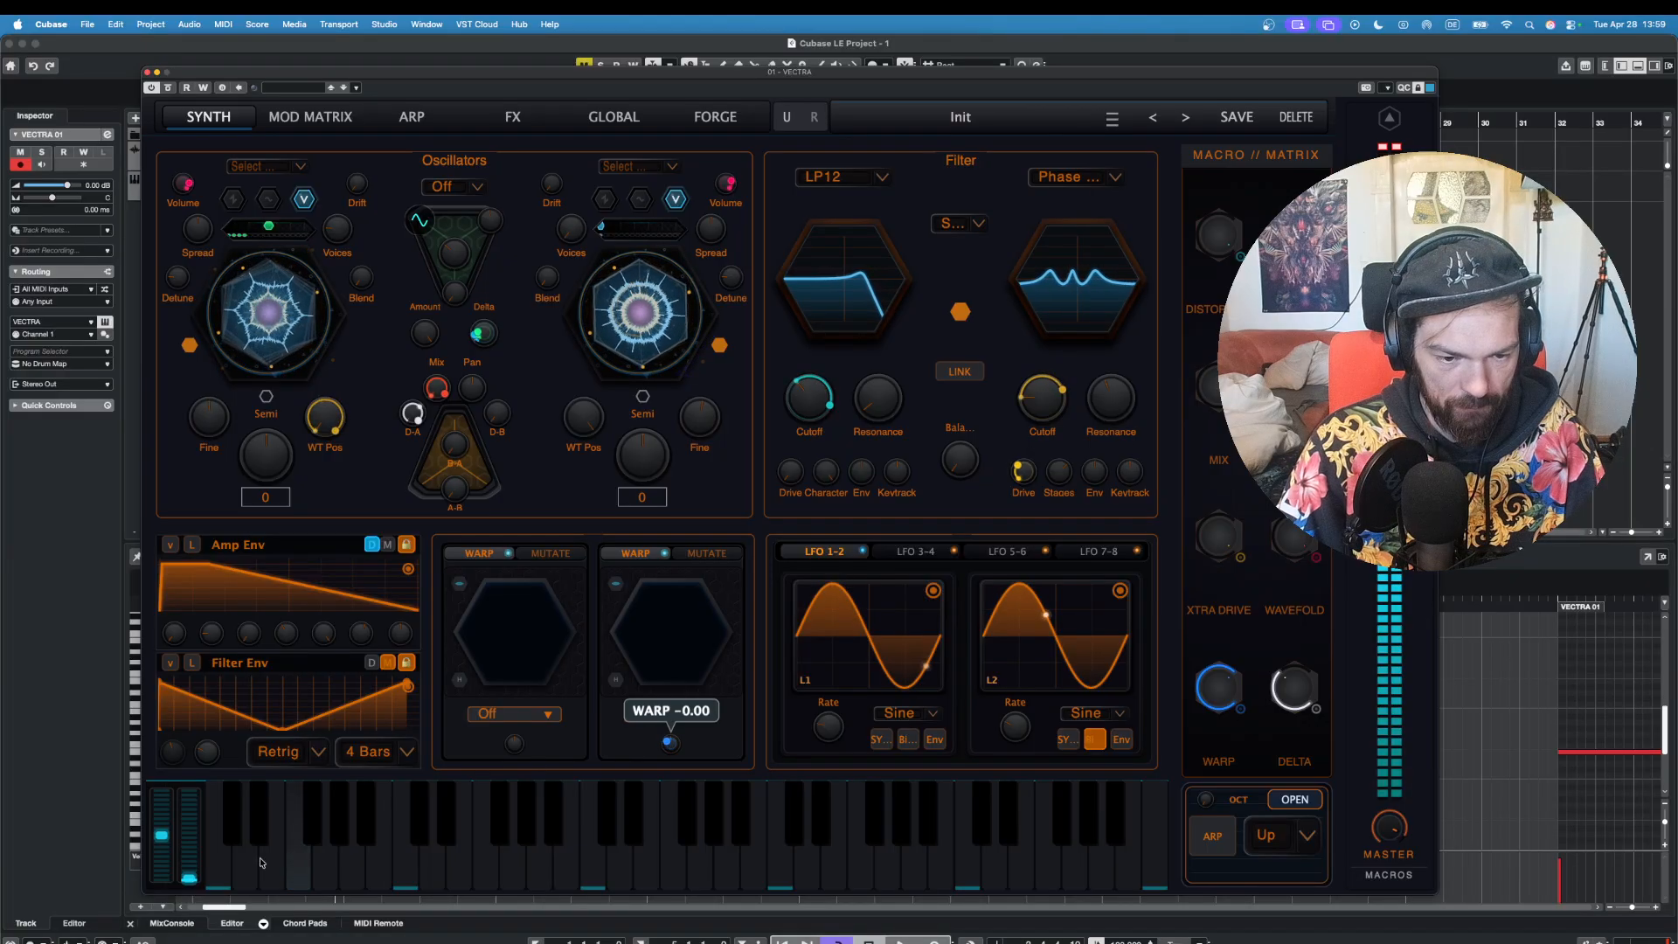
# Step: Play low notes with the DELTA macro raised and lowered to audition it alongside Osc 2's Bend warp
pyautogui.click(309, 867)
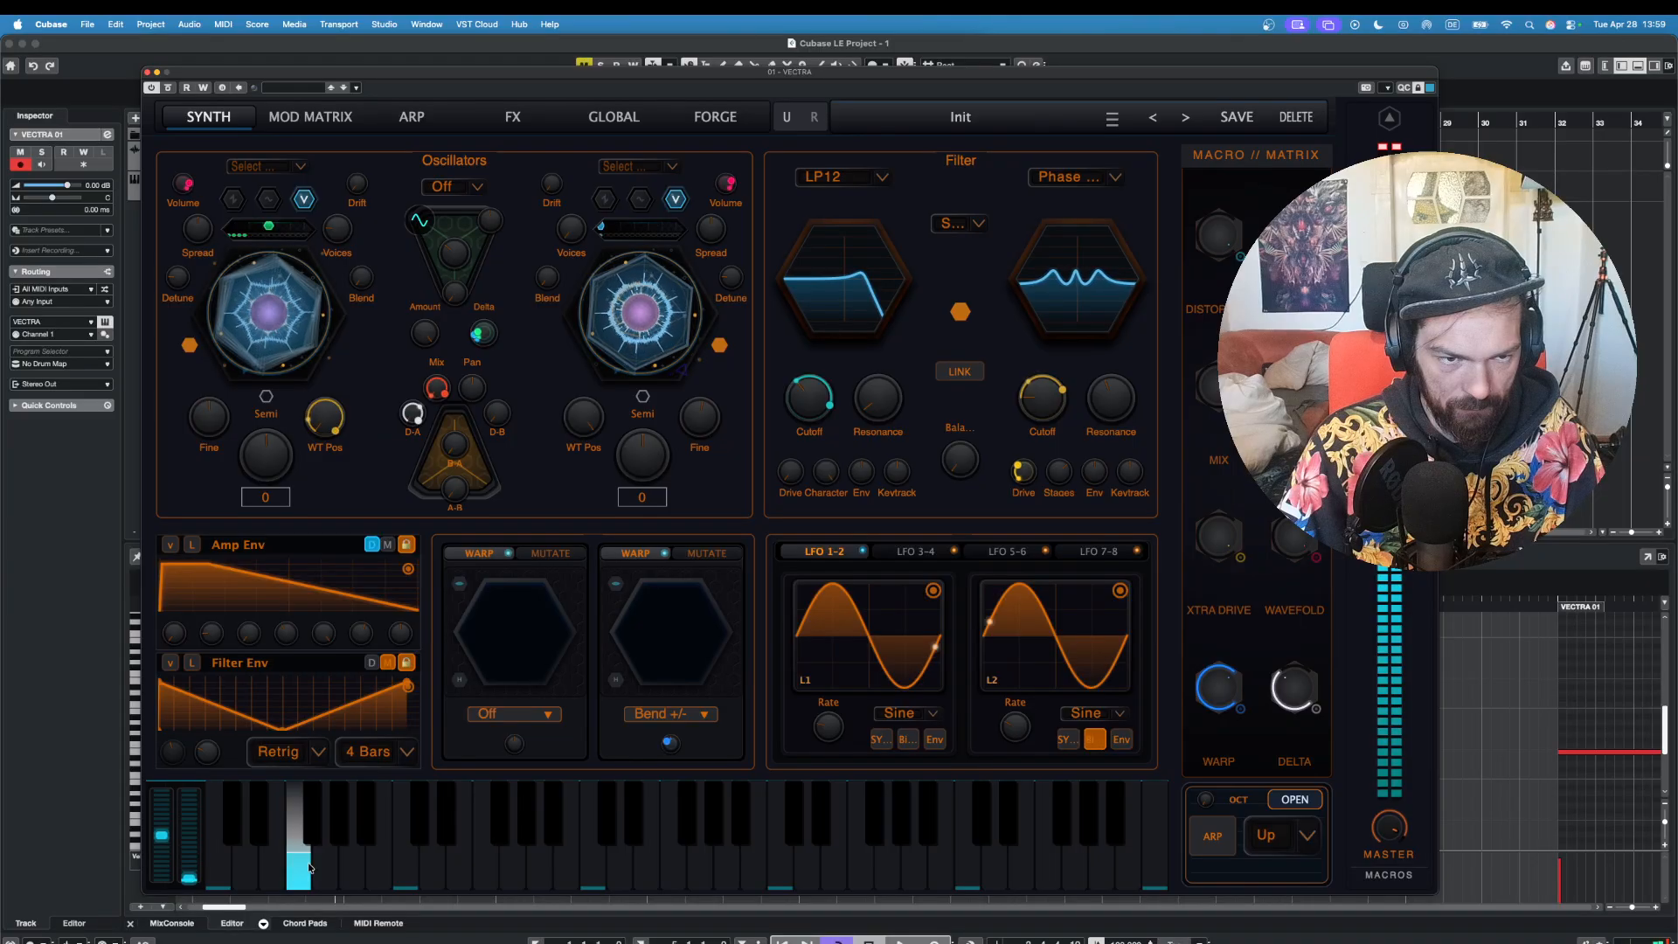
pyautogui.moveTo(672, 745)
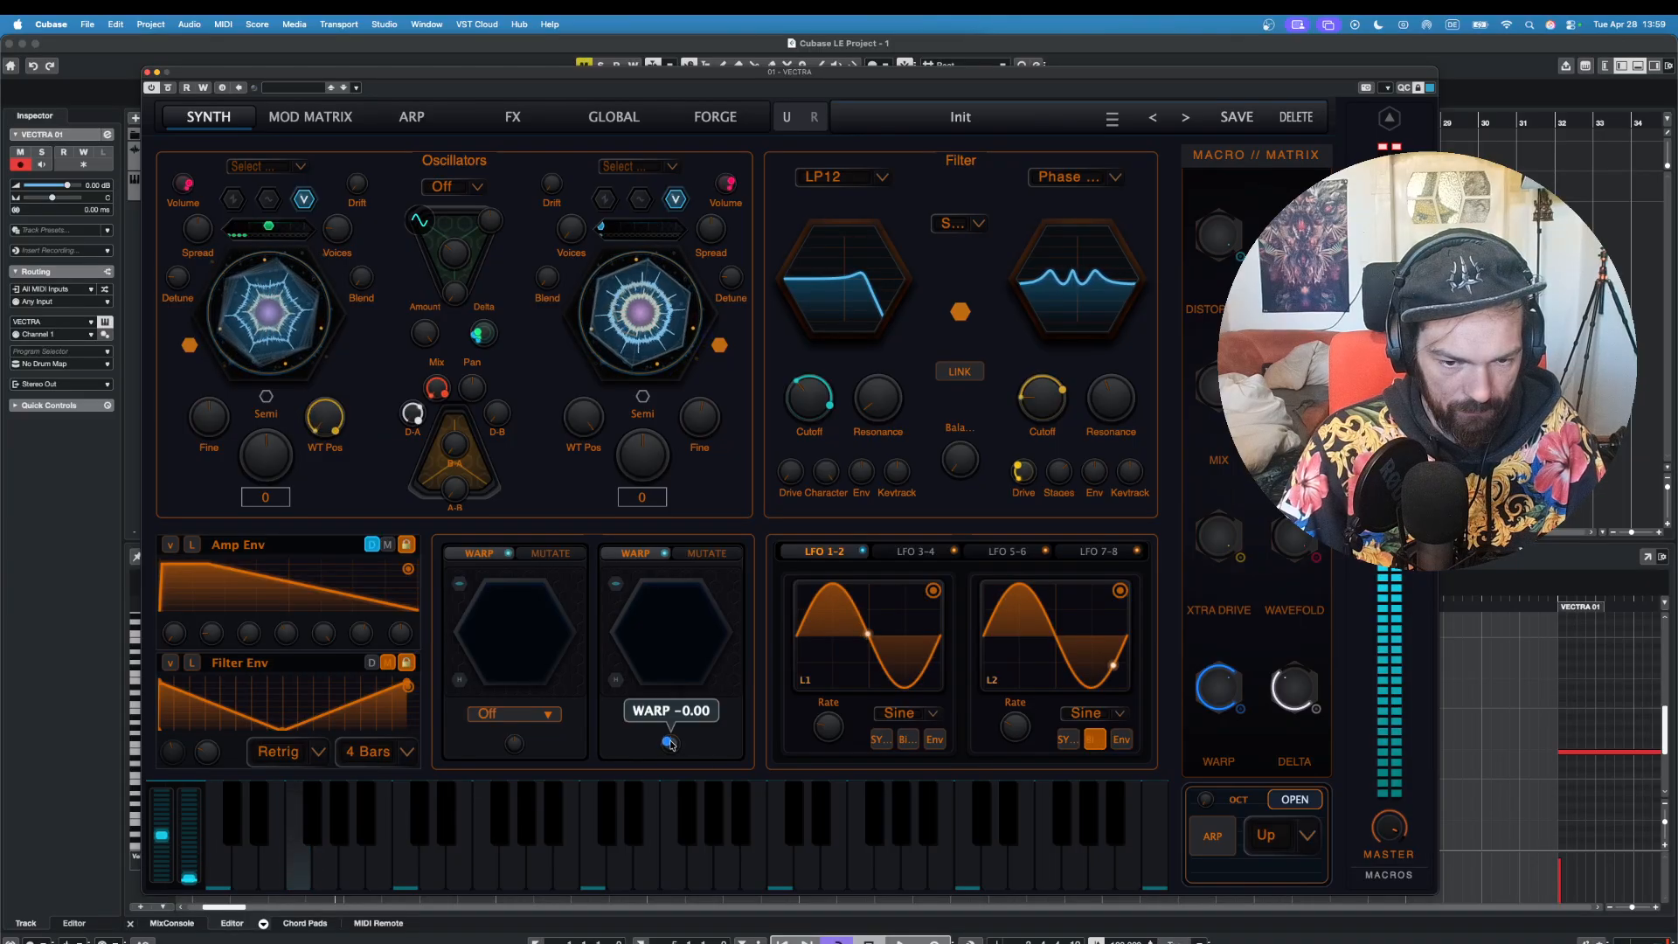
pyautogui.click(278, 843)
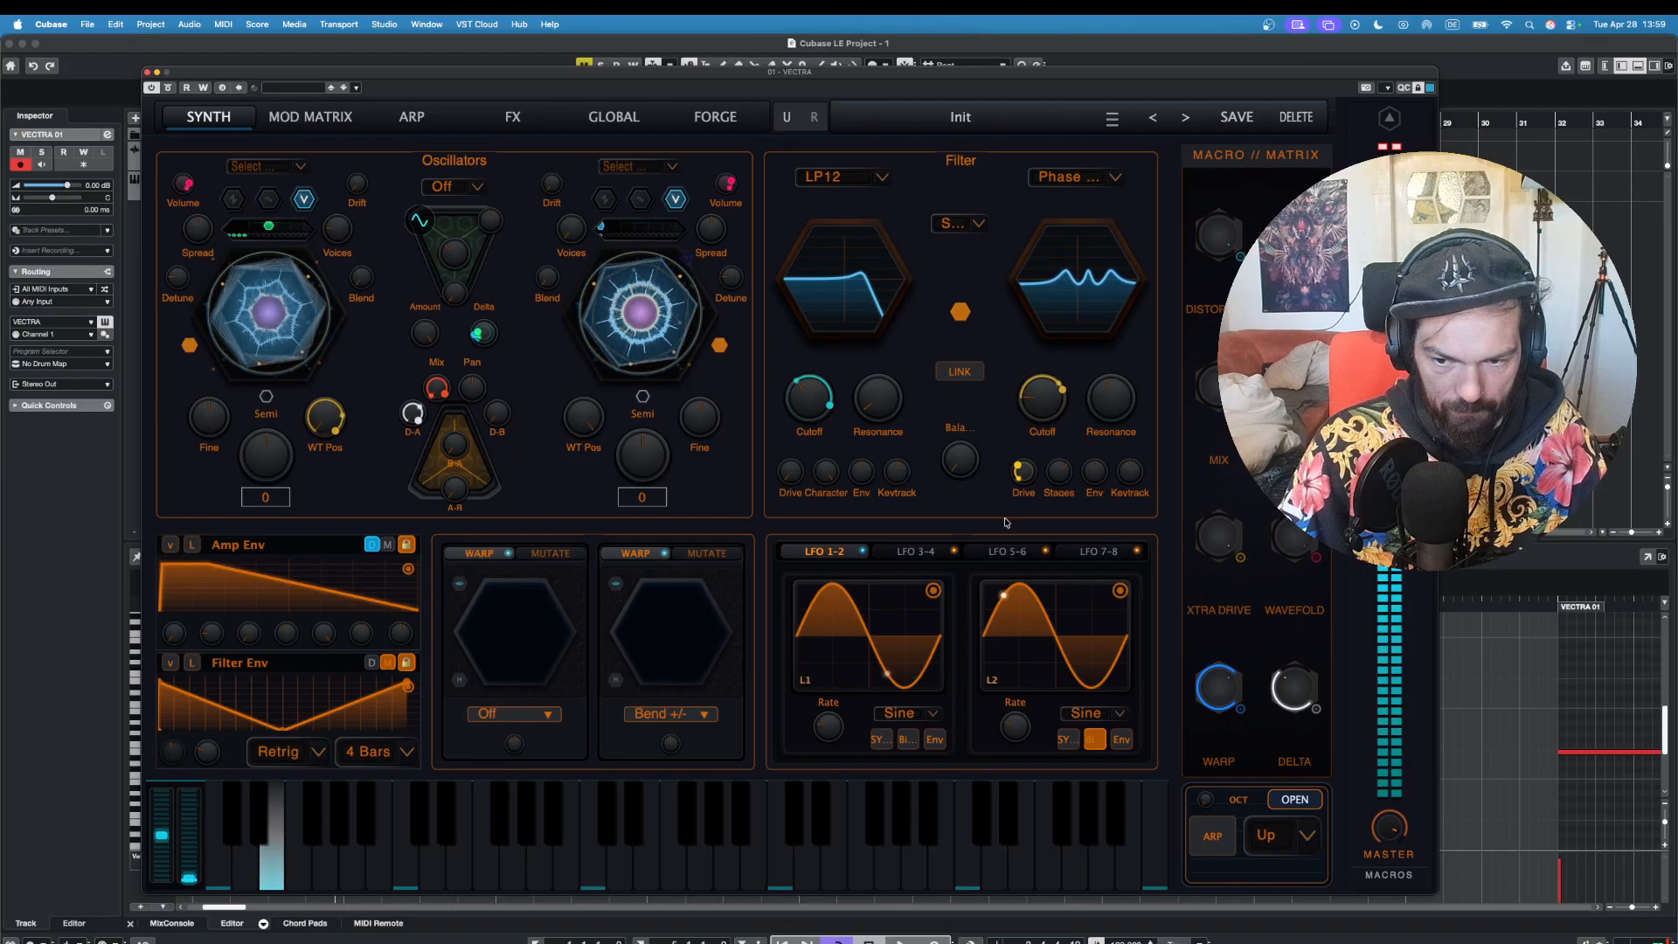
pyautogui.click(328, 846)
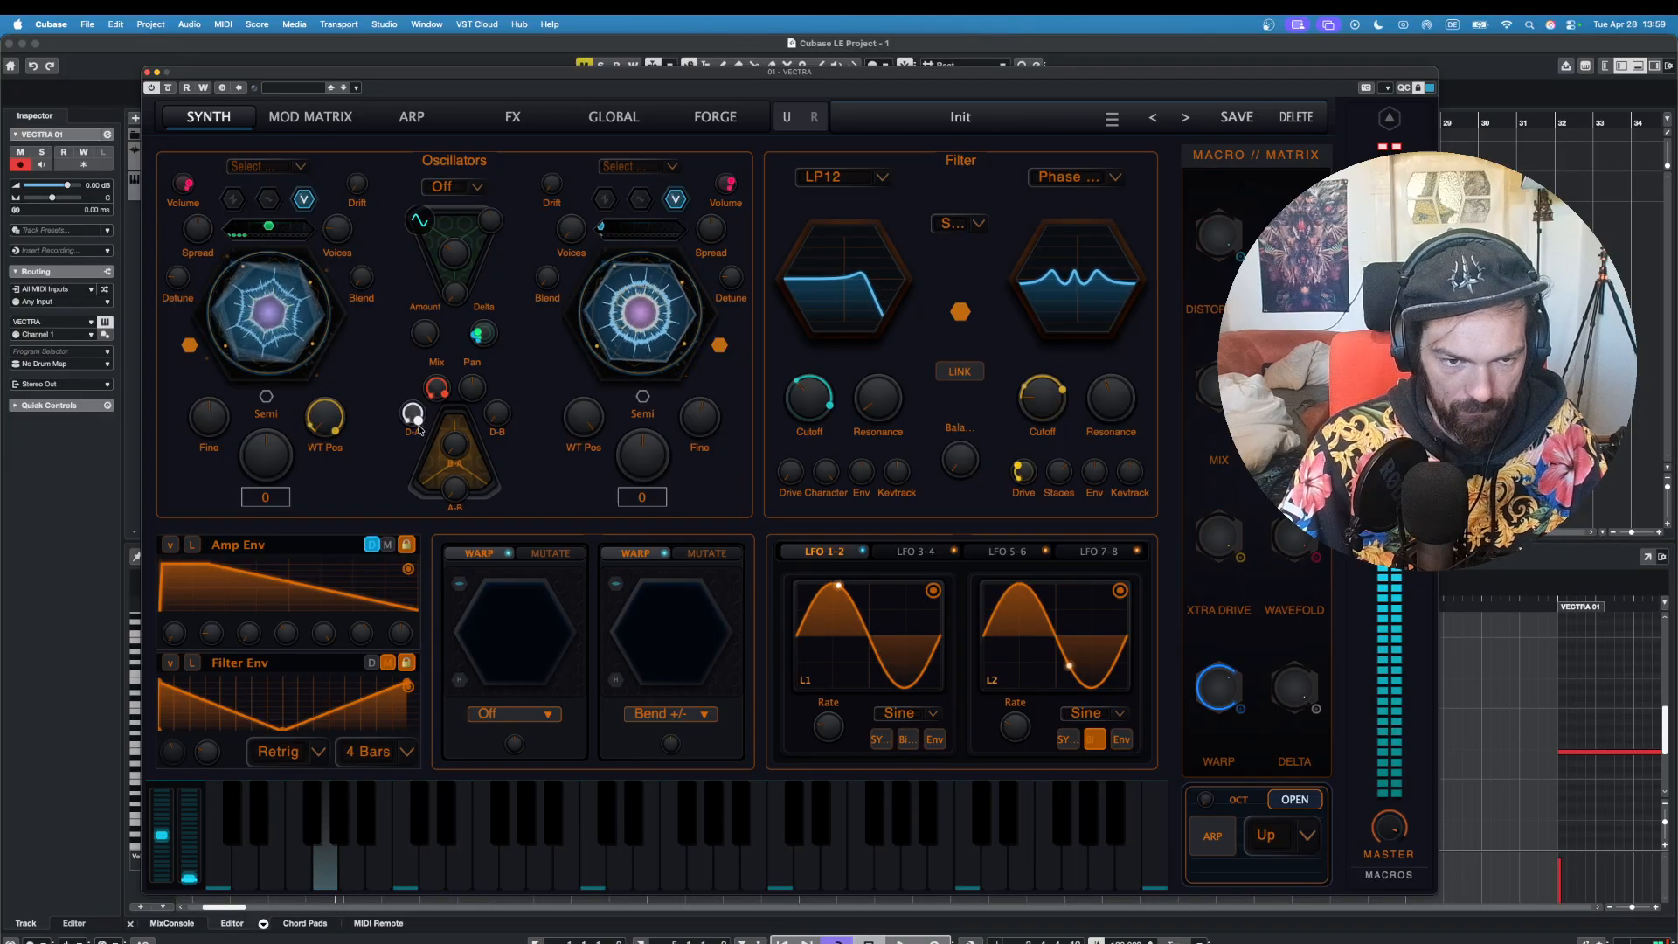
pyautogui.click(297, 852)
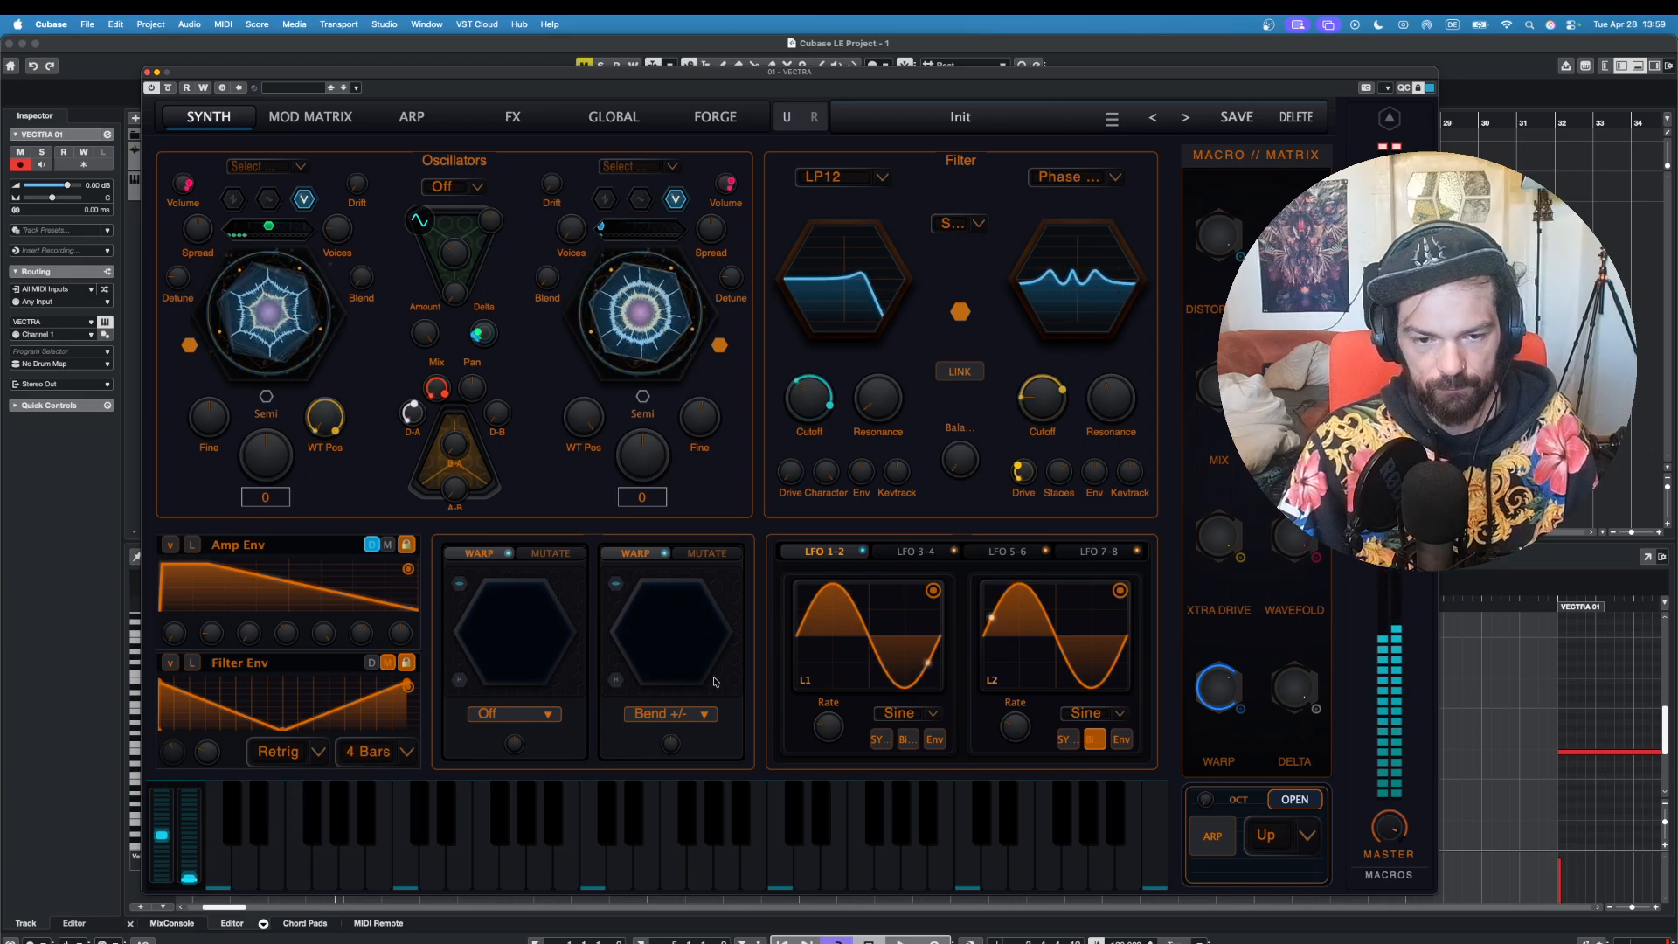
pyautogui.click(297, 861)
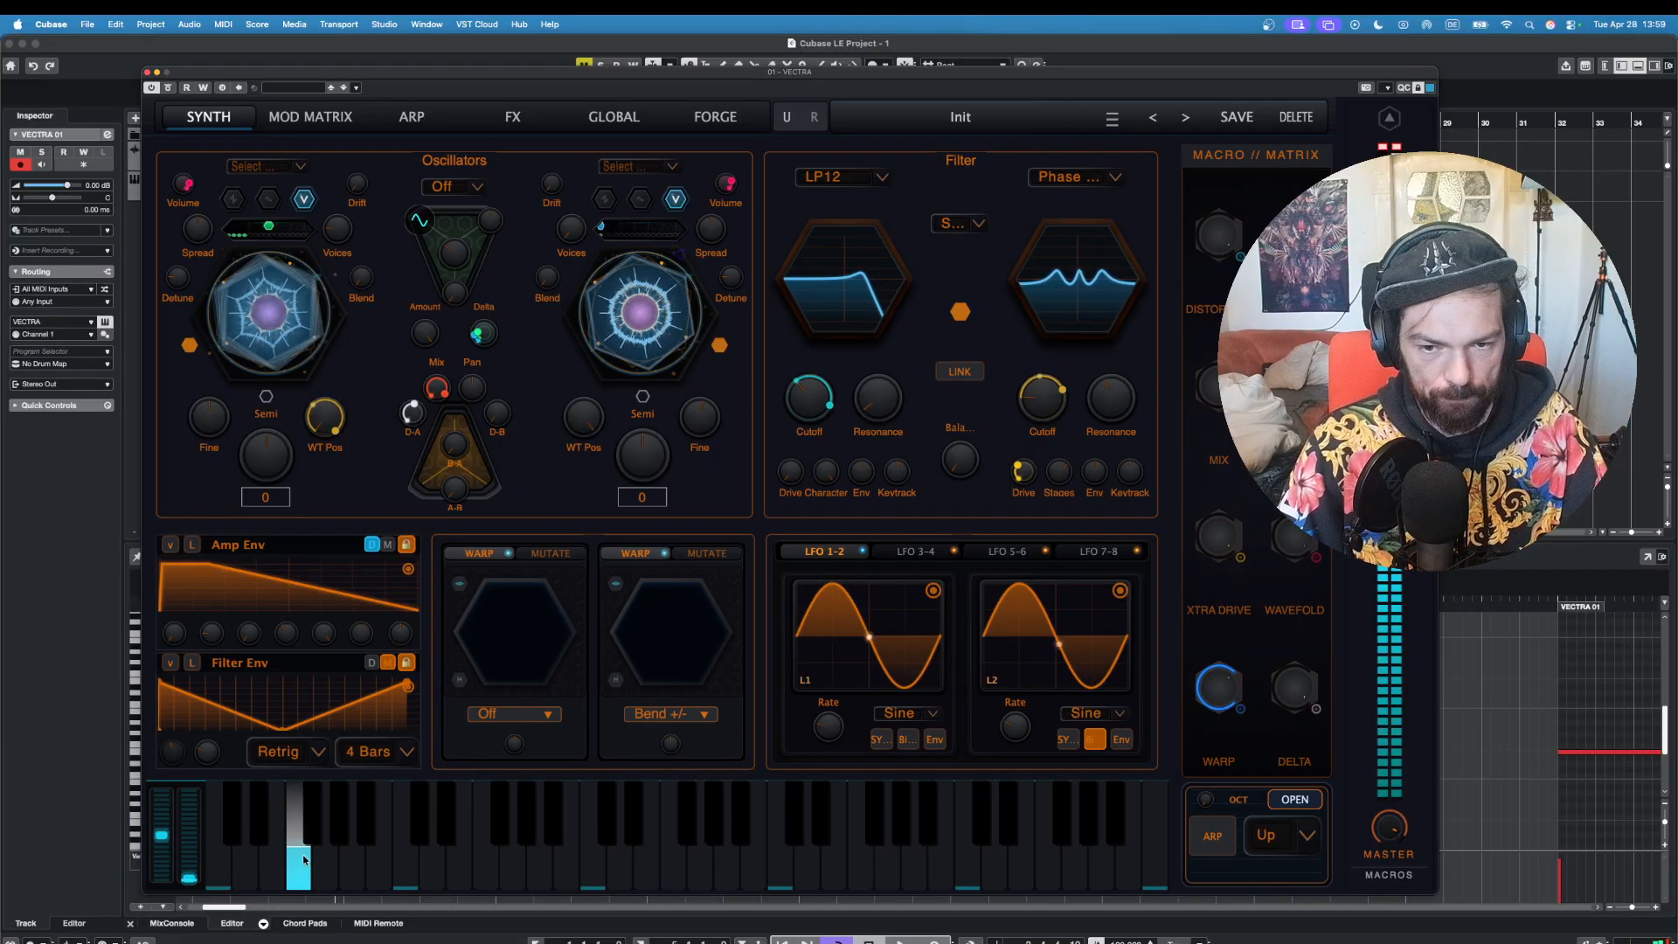
# Step: Add a Parallax effect after the Wavefold distortion, set its mix to 100% and audition it with low notes
pyautogui.click(508, 117)
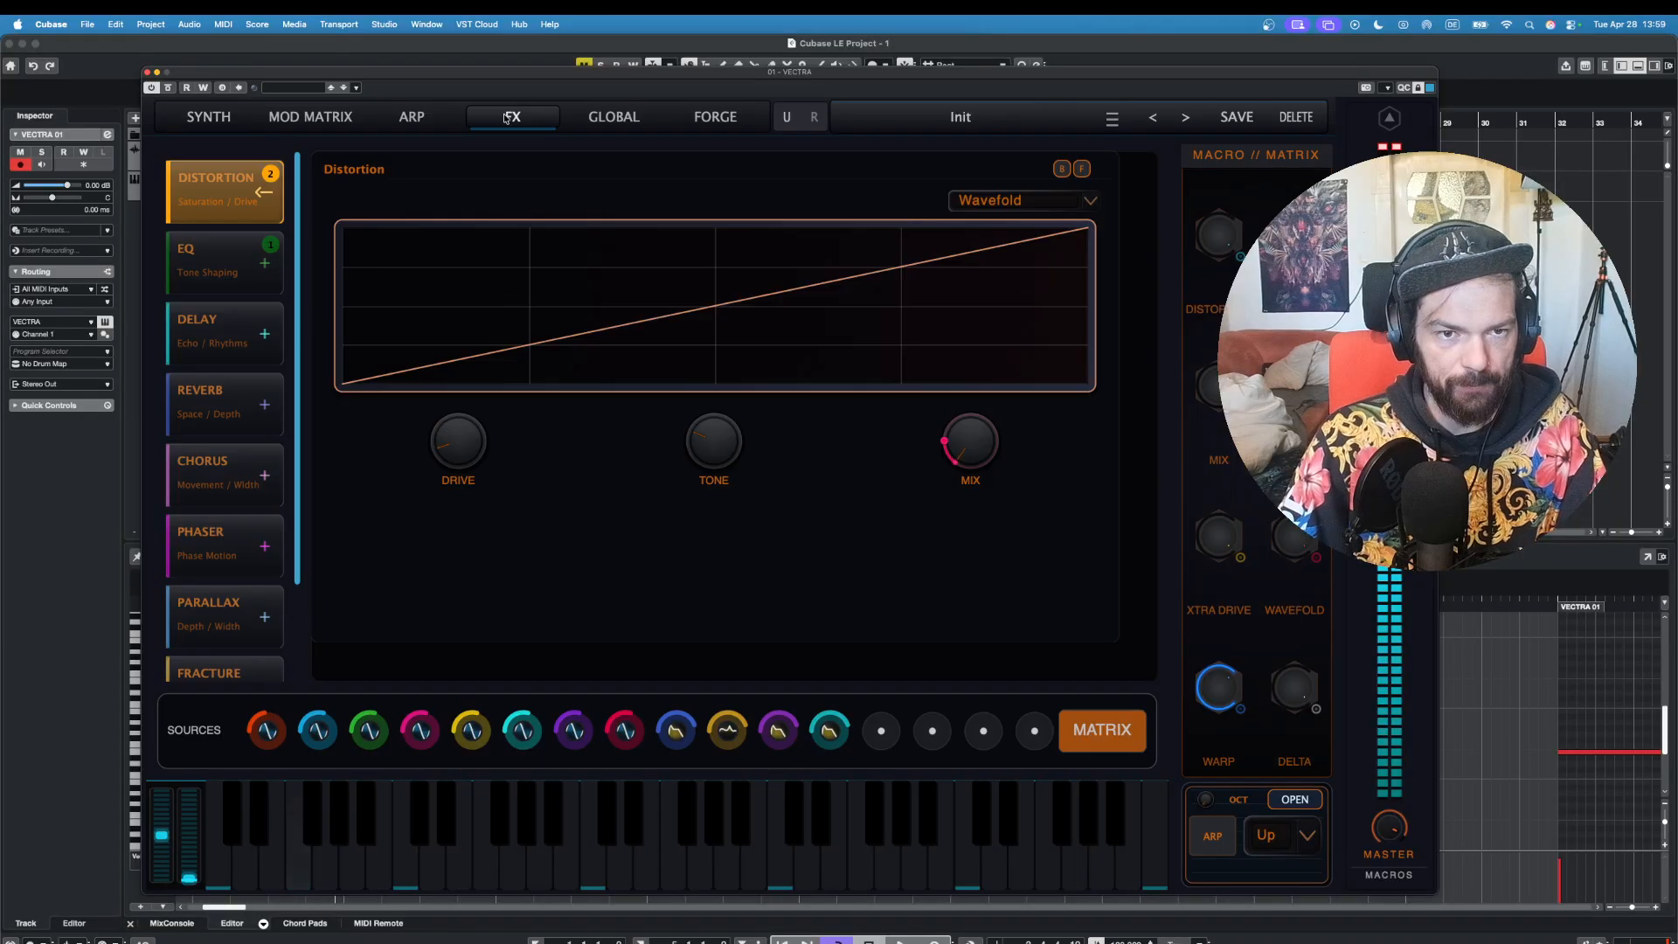
pyautogui.click(1082, 169)
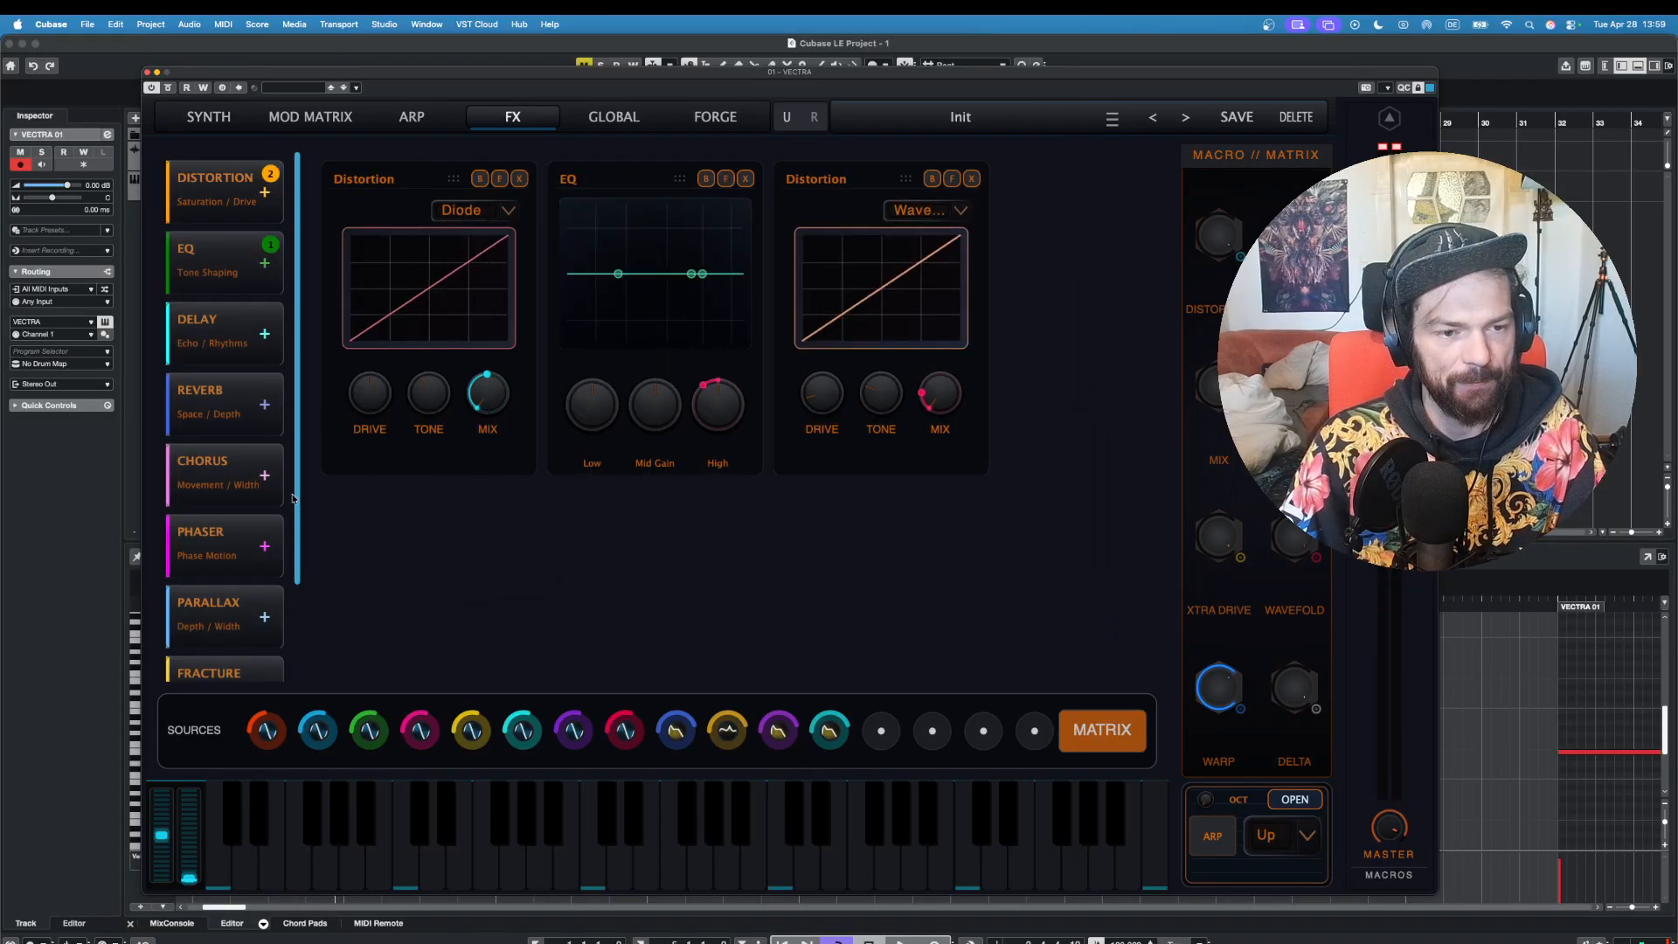
pyautogui.moveTo(200, 581); pyautogui.dragTo(1023, 381)
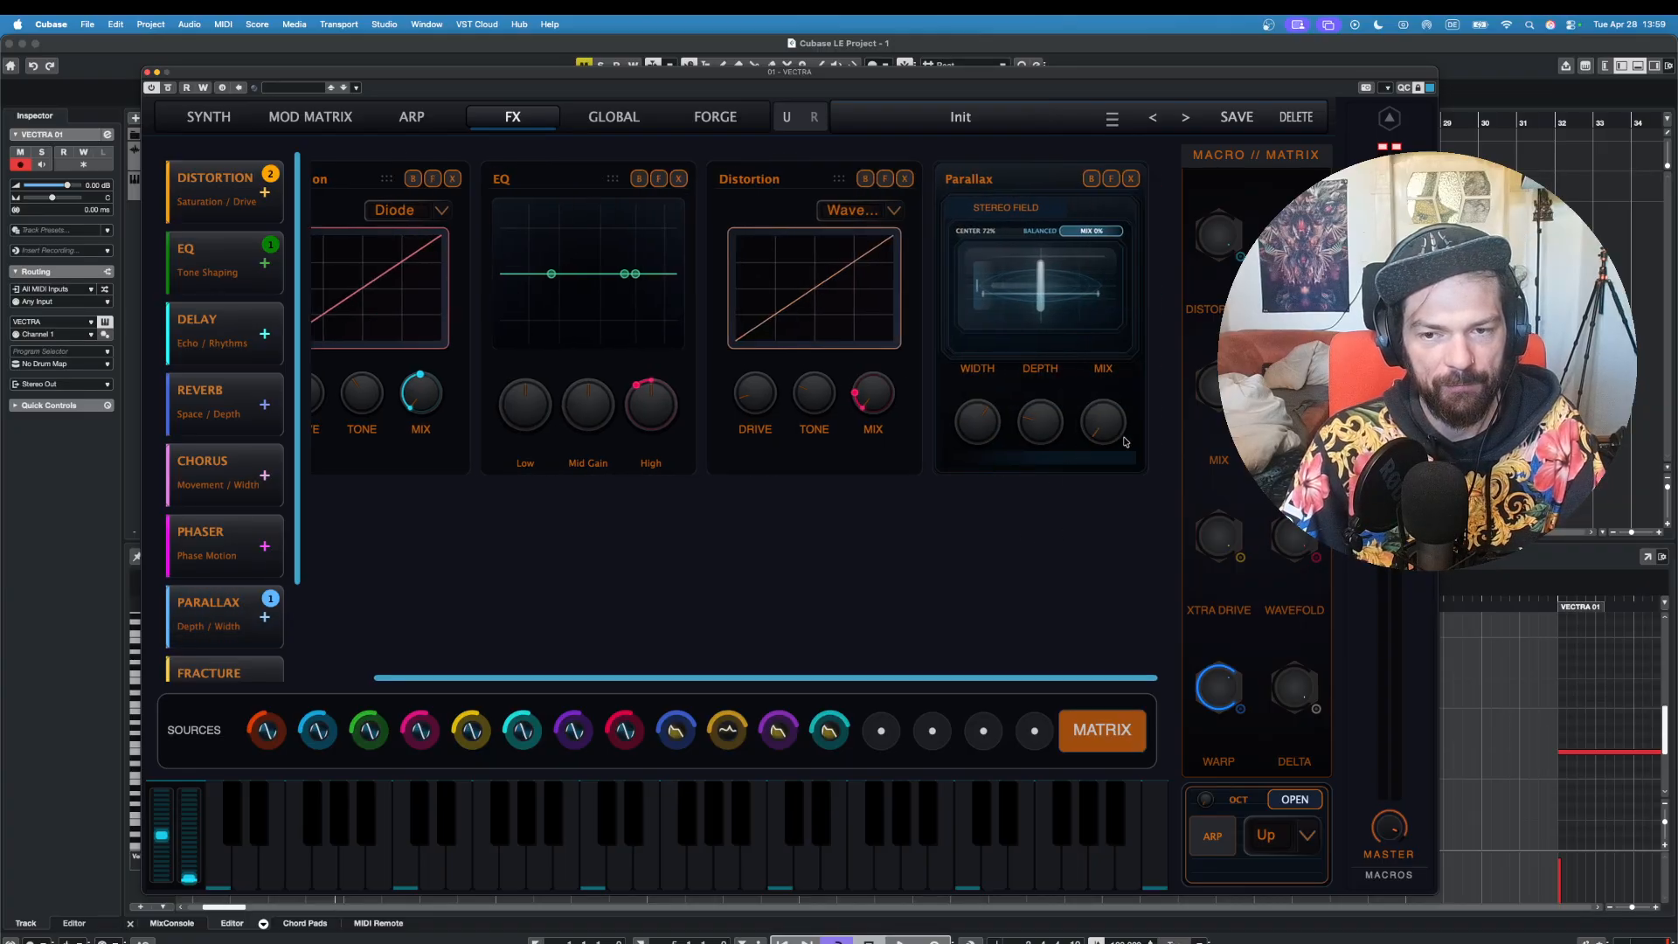
pyautogui.moveTo(1126, 441); pyautogui.dragTo(1125, 402)
pyautogui.click(326, 866)
pyautogui.click(348, 857)
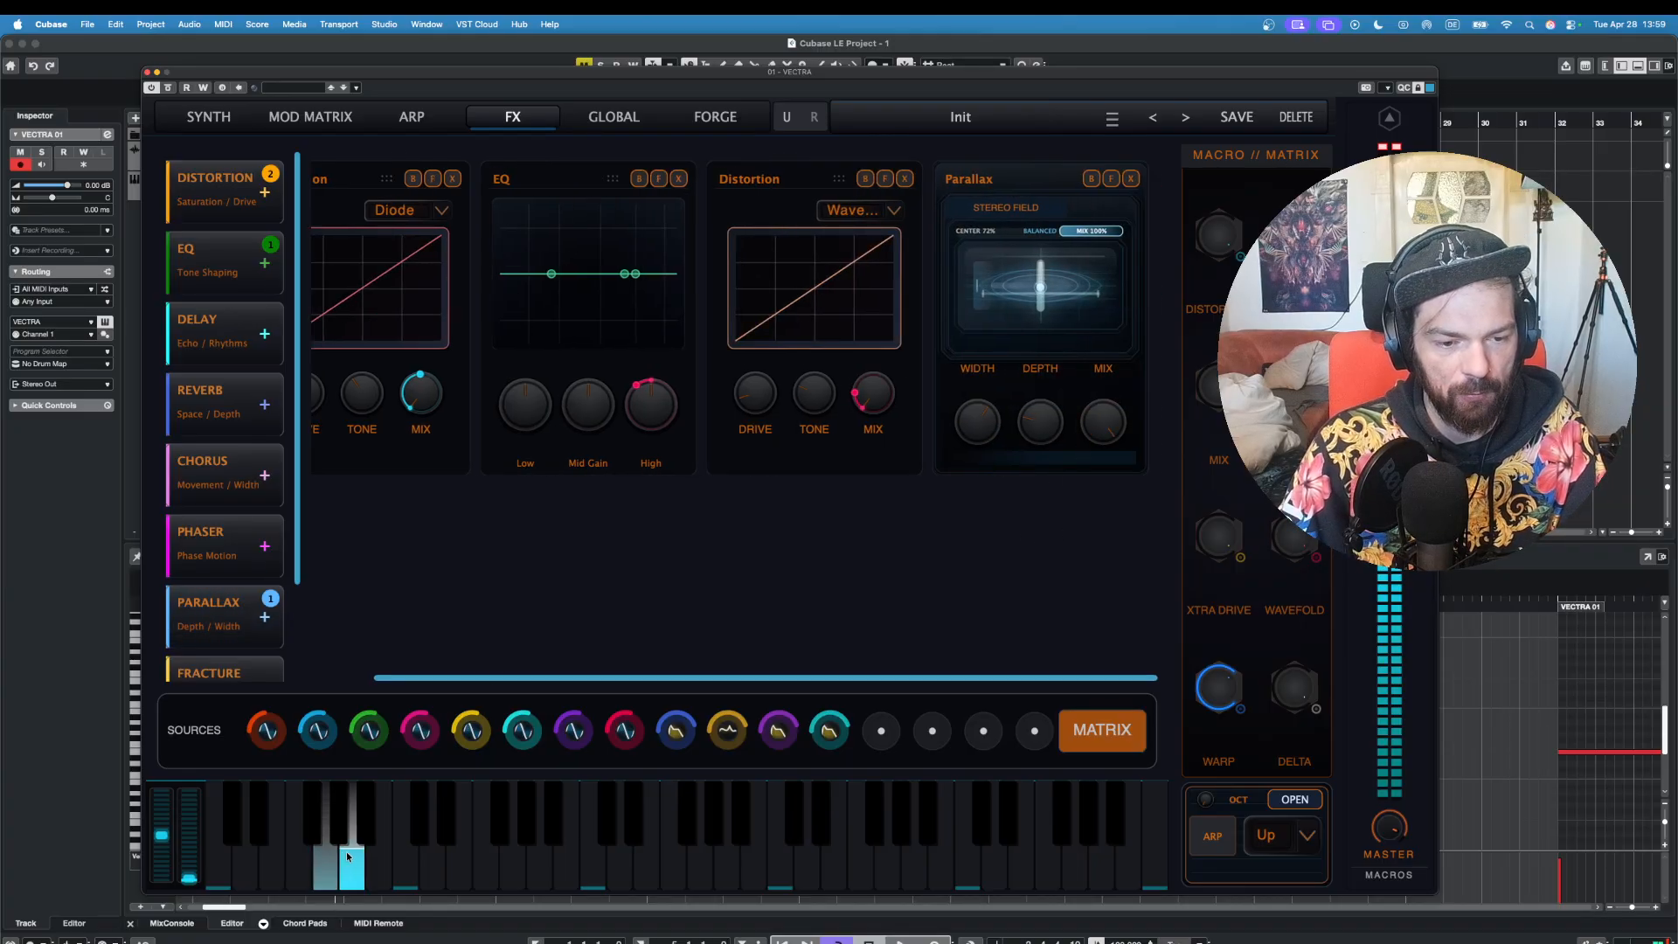
pyautogui.click(298, 860)
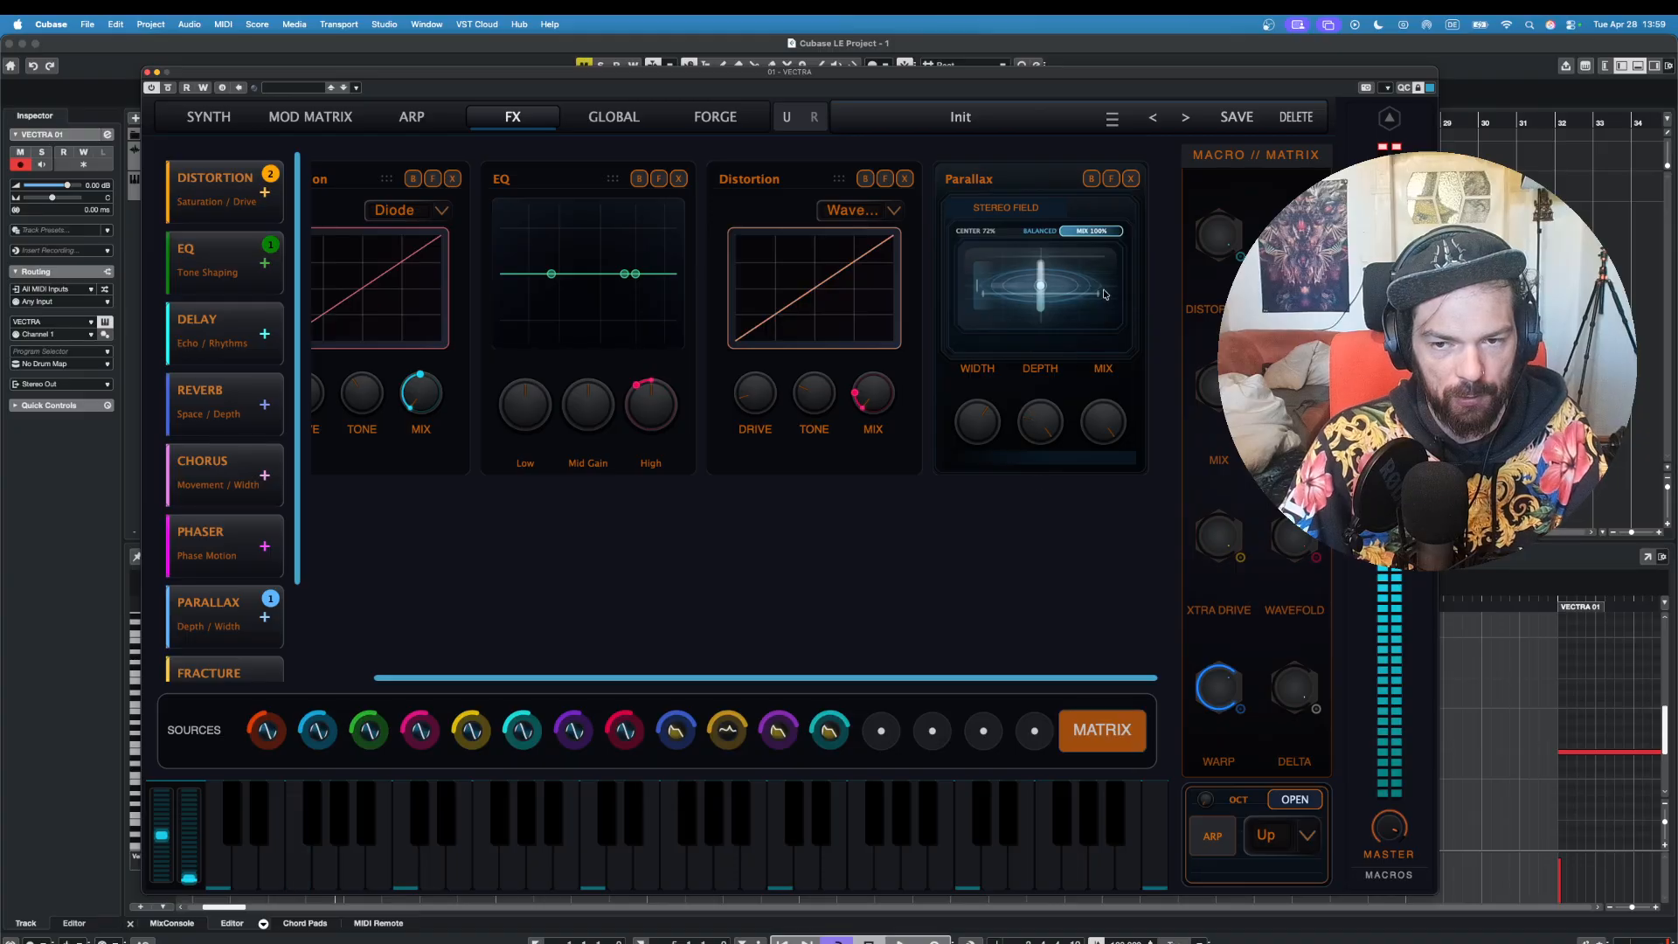
# Step: Set Parallax's width, depth and center lock to 100% in its expanded view, and audition it with low and higher notes
pyautogui.click(1111, 179)
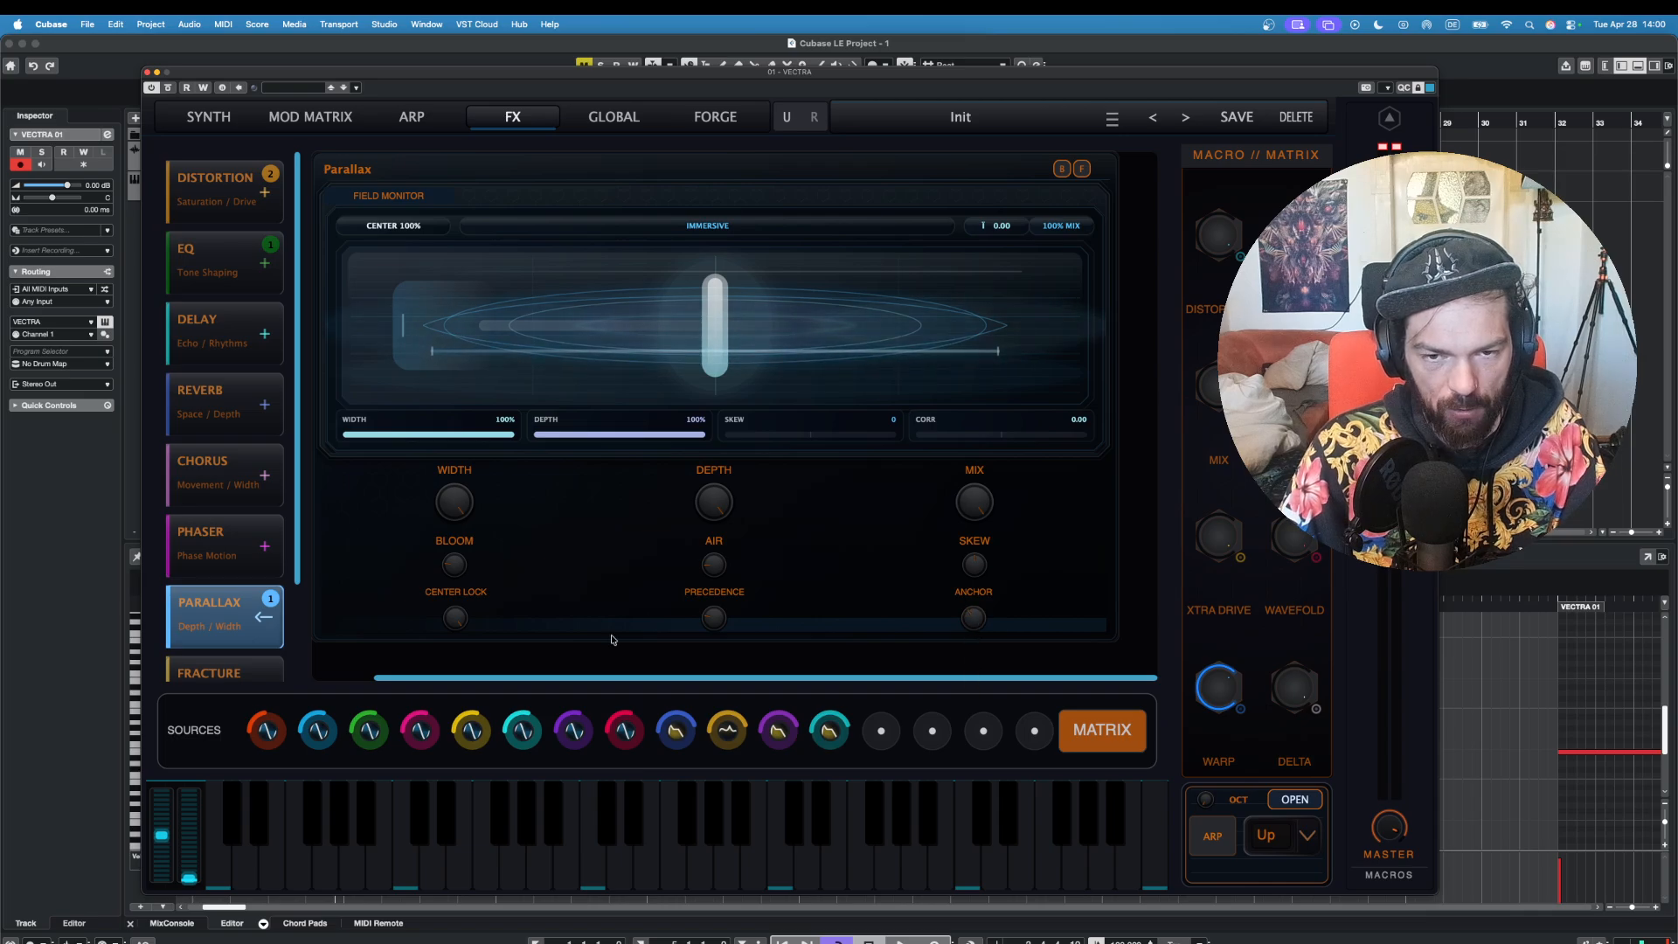
pyautogui.click(320, 848)
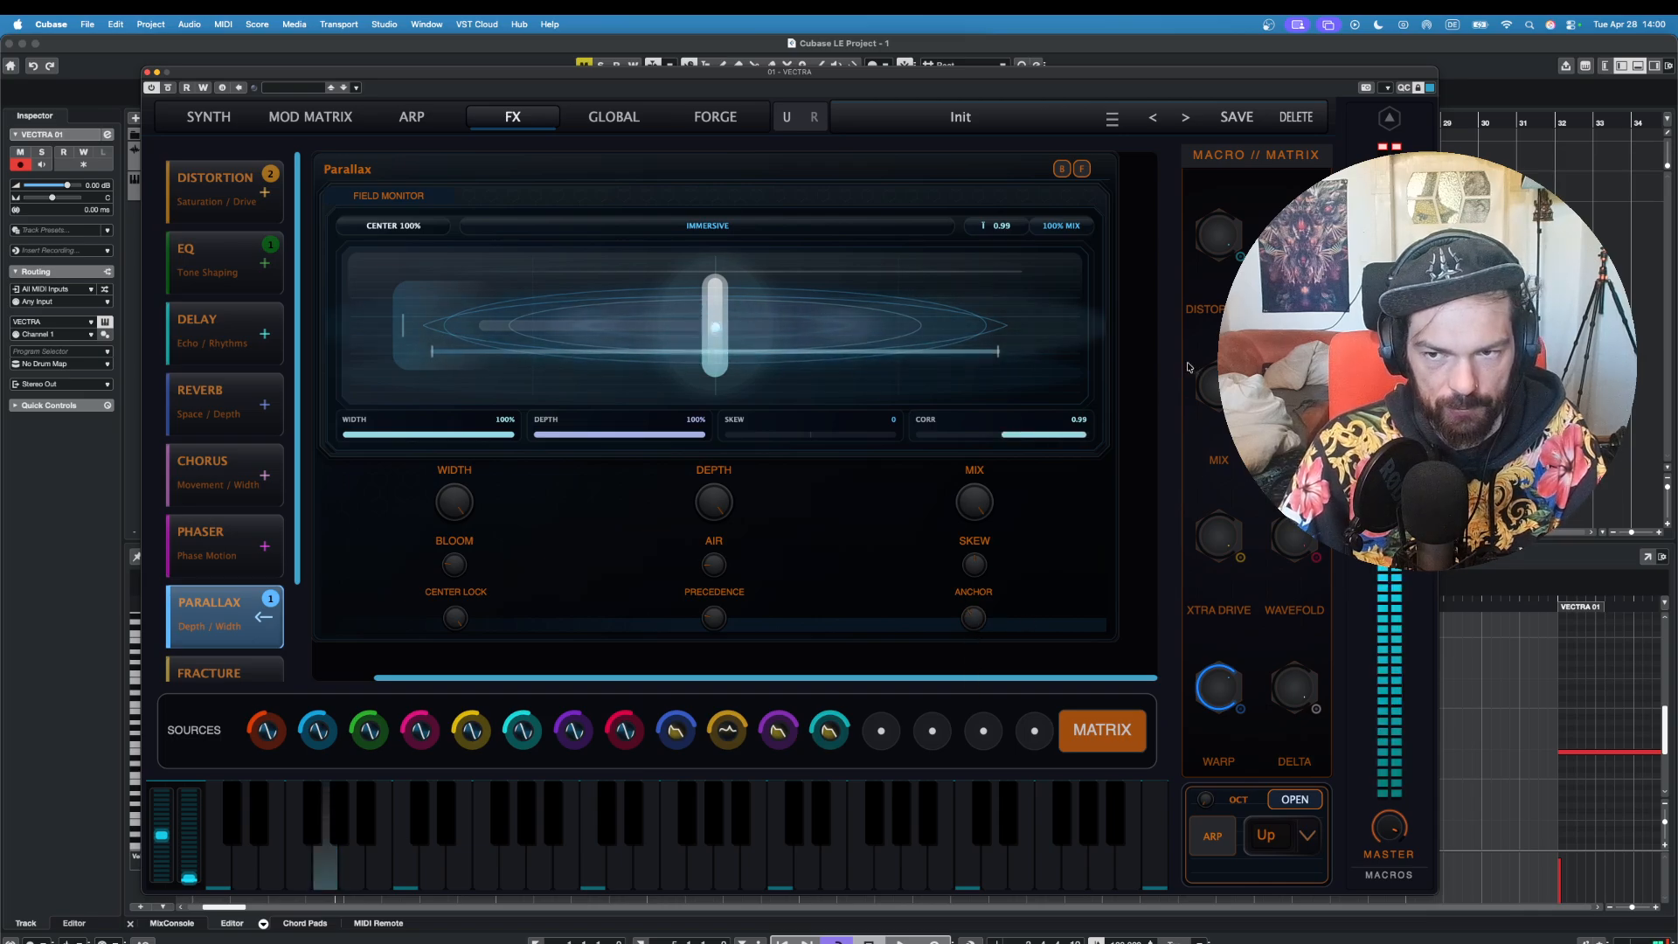
pyautogui.moveTo(977, 512); pyautogui.dragTo(854, 805)
pyautogui.click(361, 856)
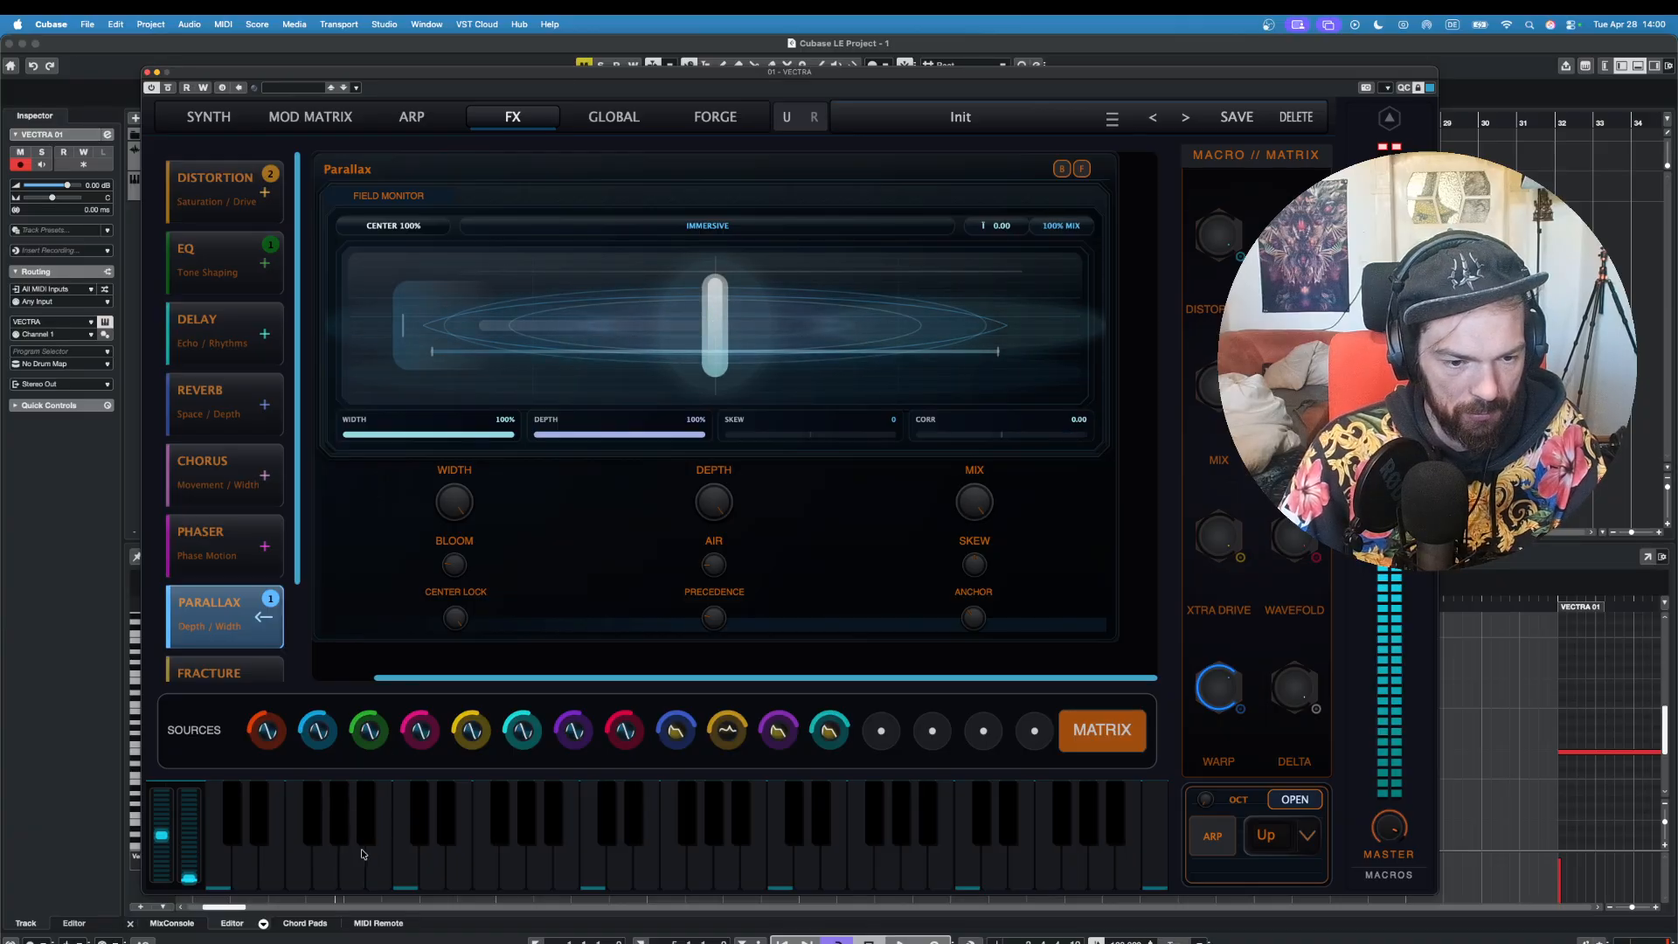
pyautogui.click(291, 866)
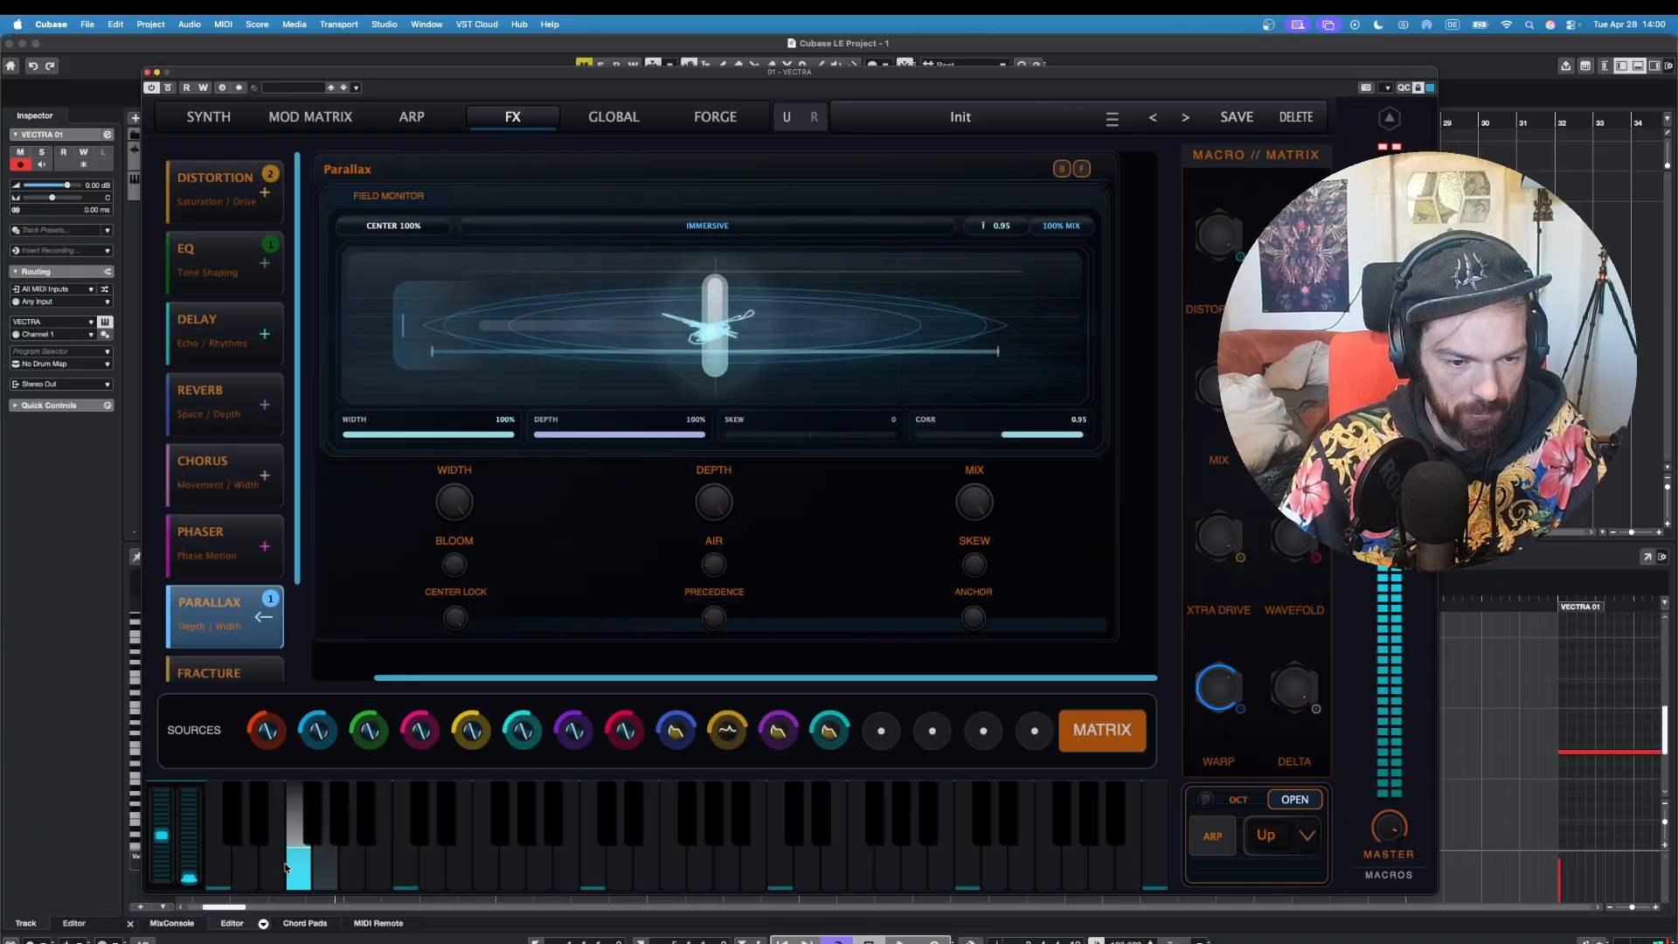
pyautogui.click(262, 870)
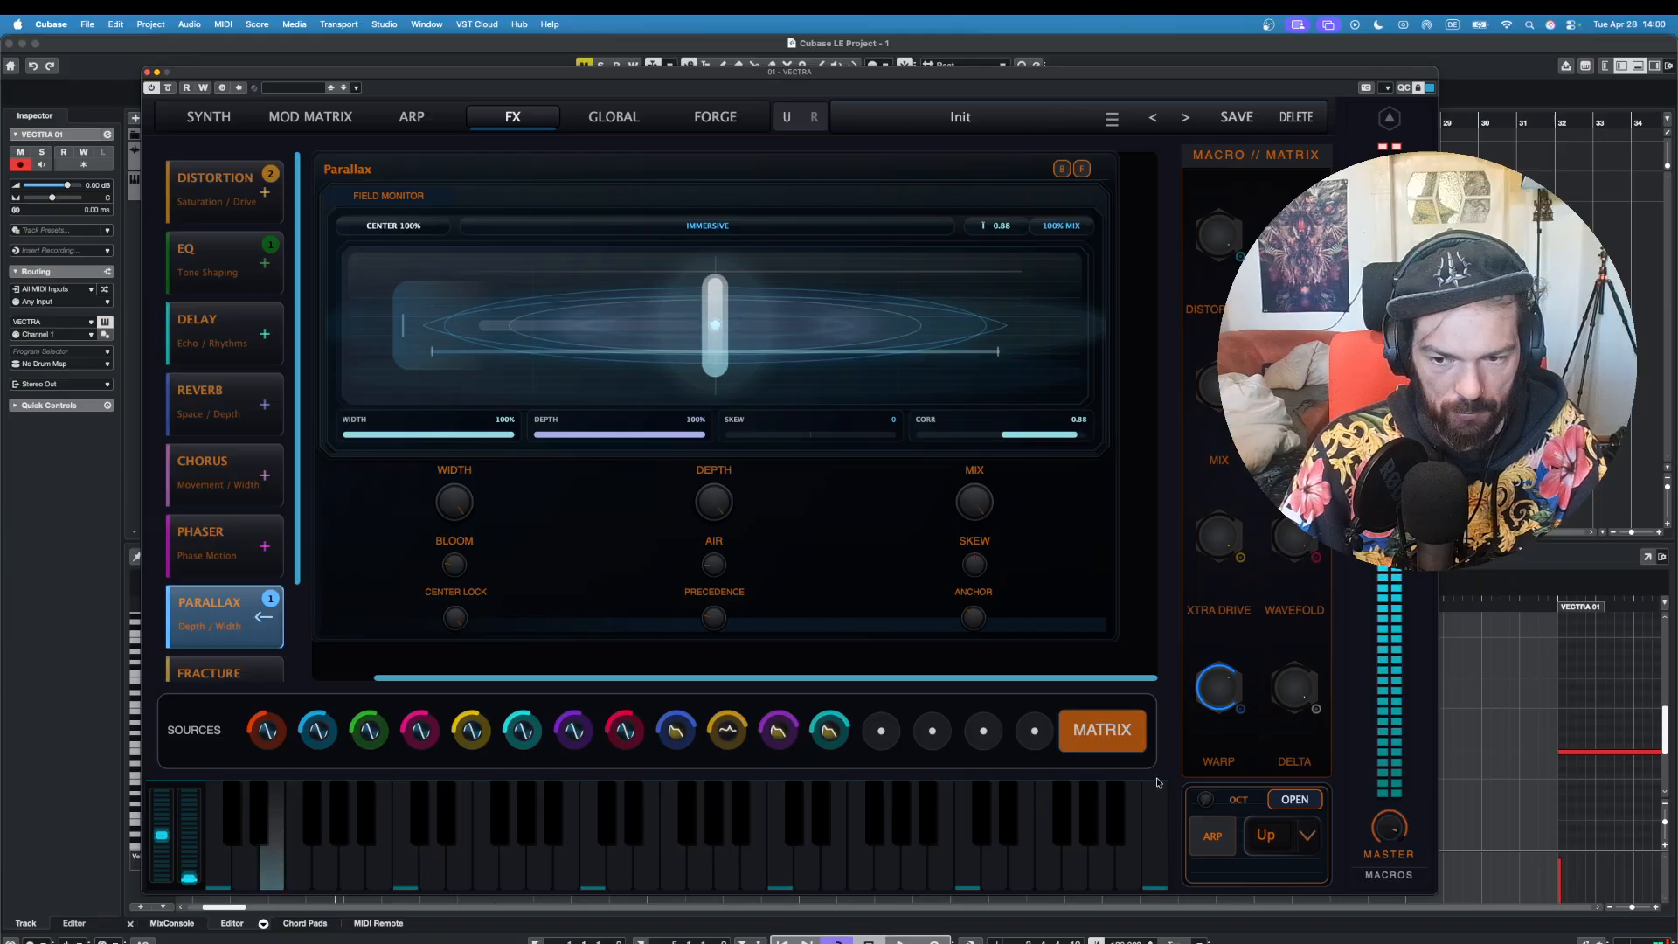
pyautogui.click(272, 870)
pyautogui.click(407, 867)
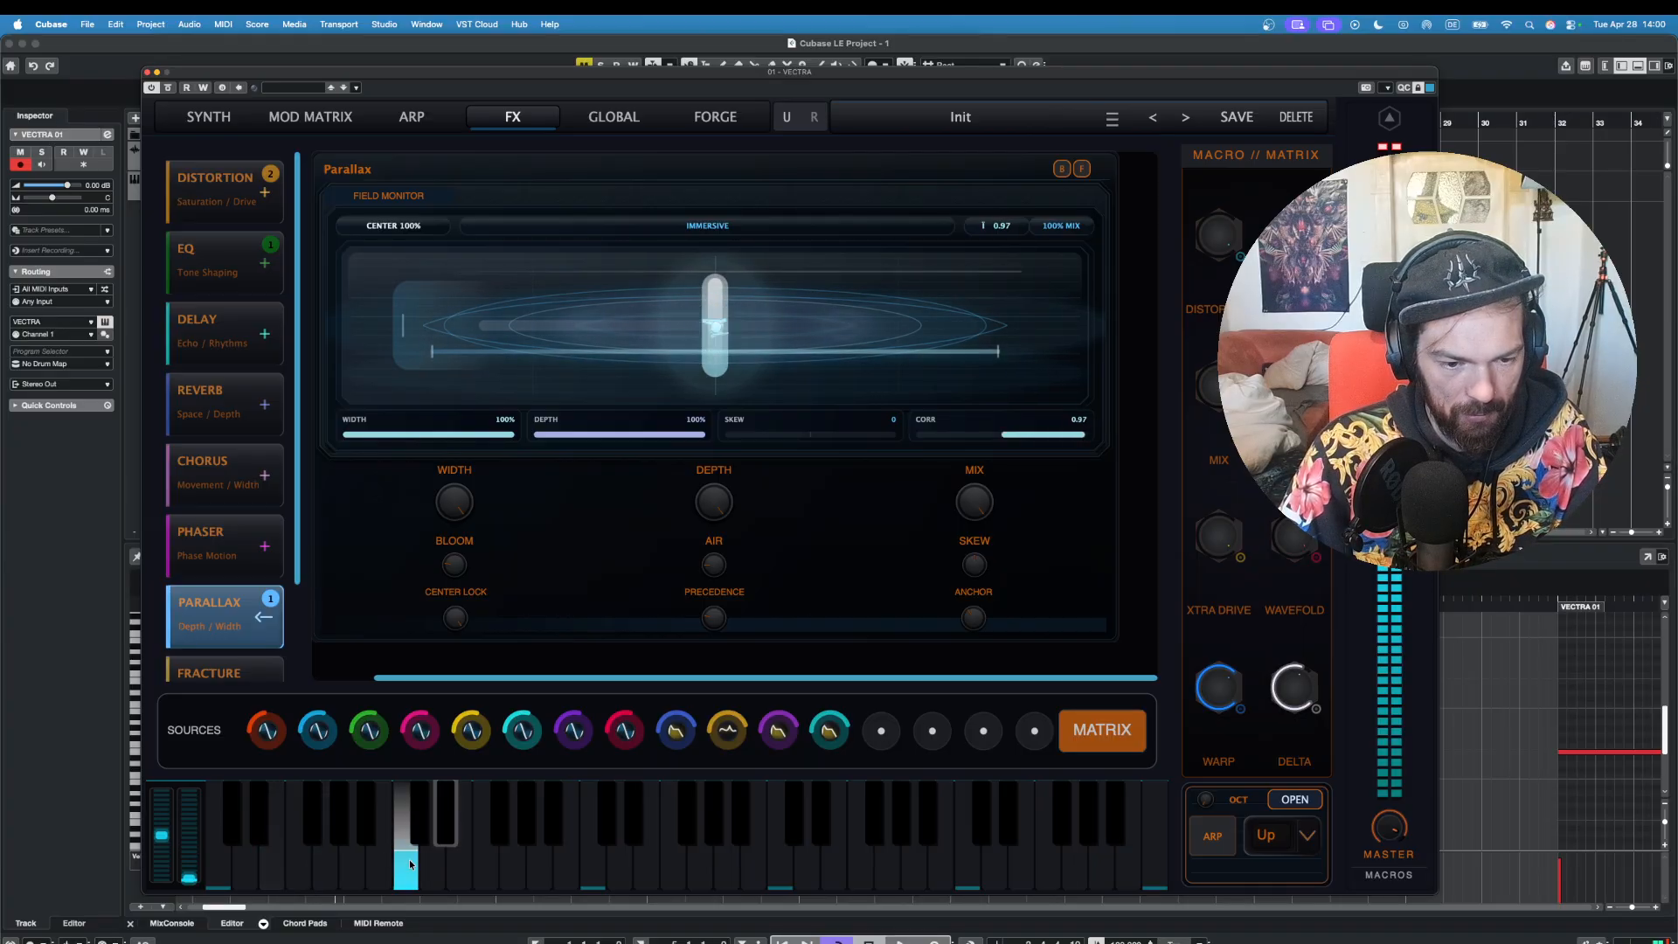
pyautogui.click(324, 867)
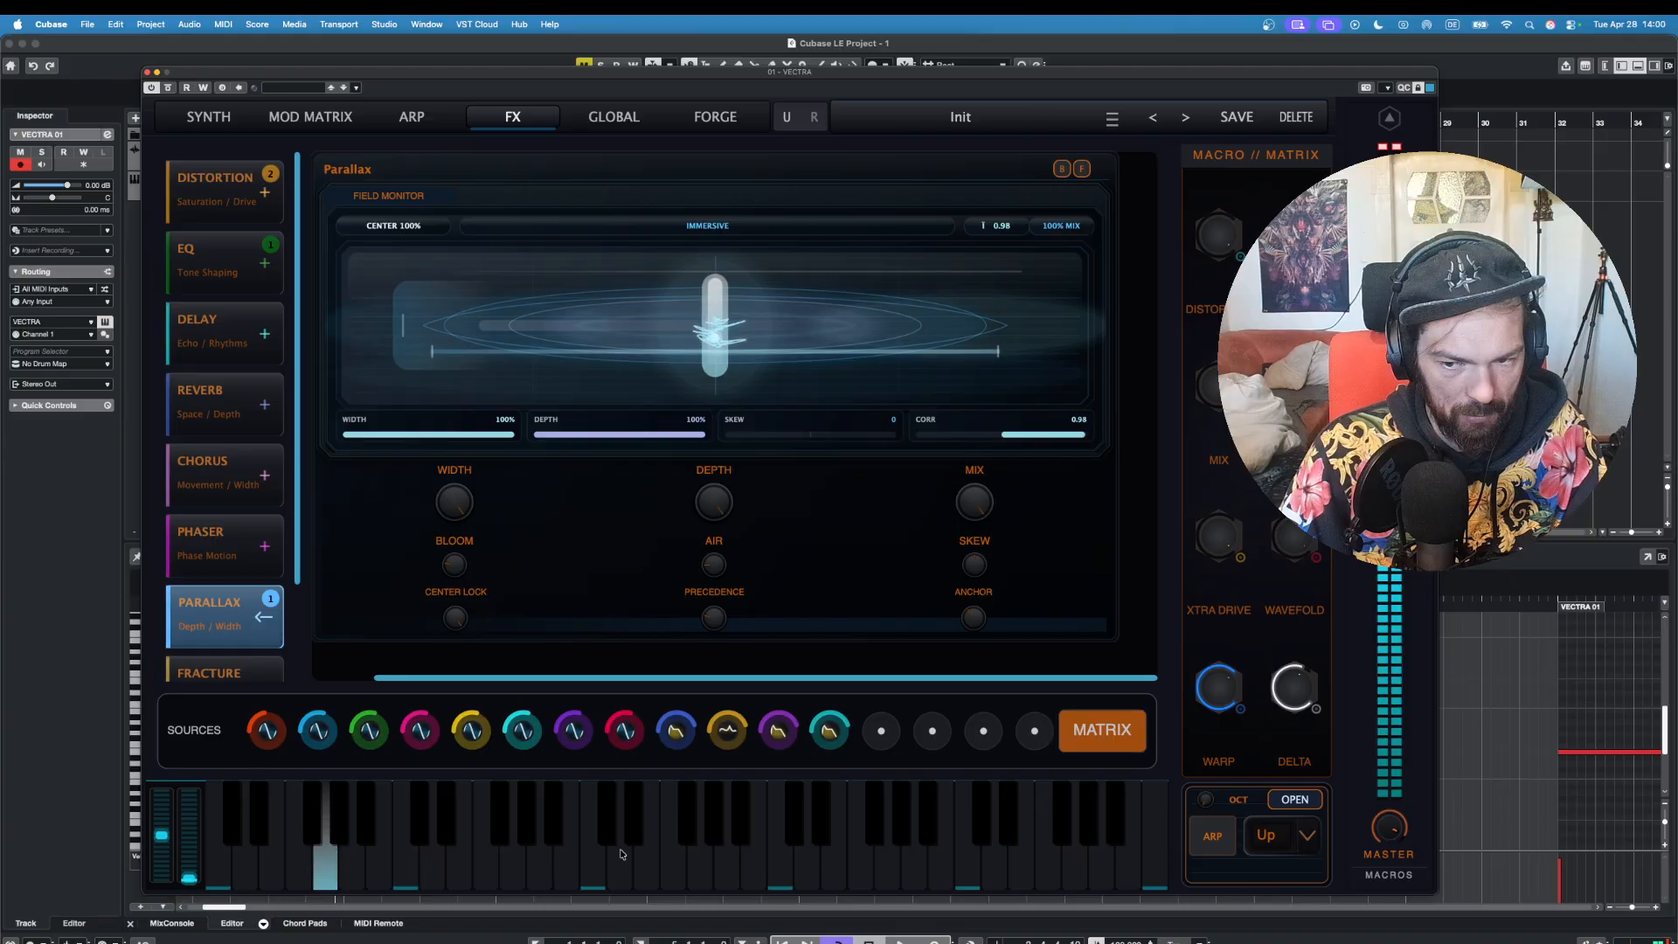
pyautogui.click(540, 833)
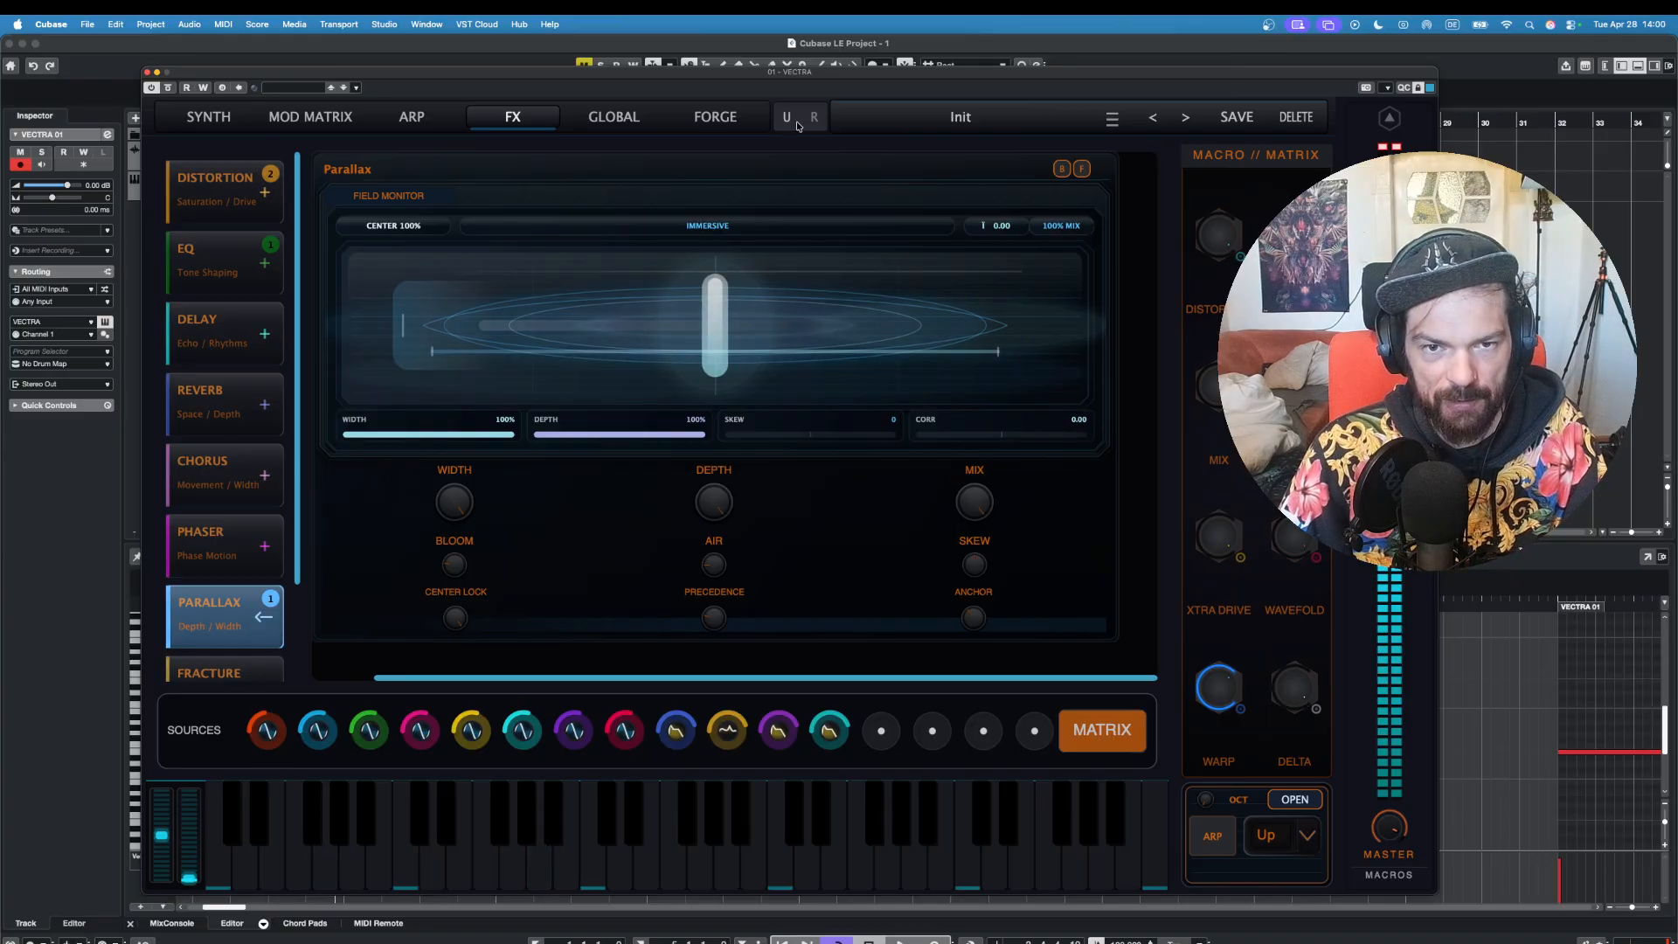
# Step: Try moving Osc 2's Forge puck to the centre of the Incubator and audition it with notes across the keyboard
pyautogui.click(715, 117)
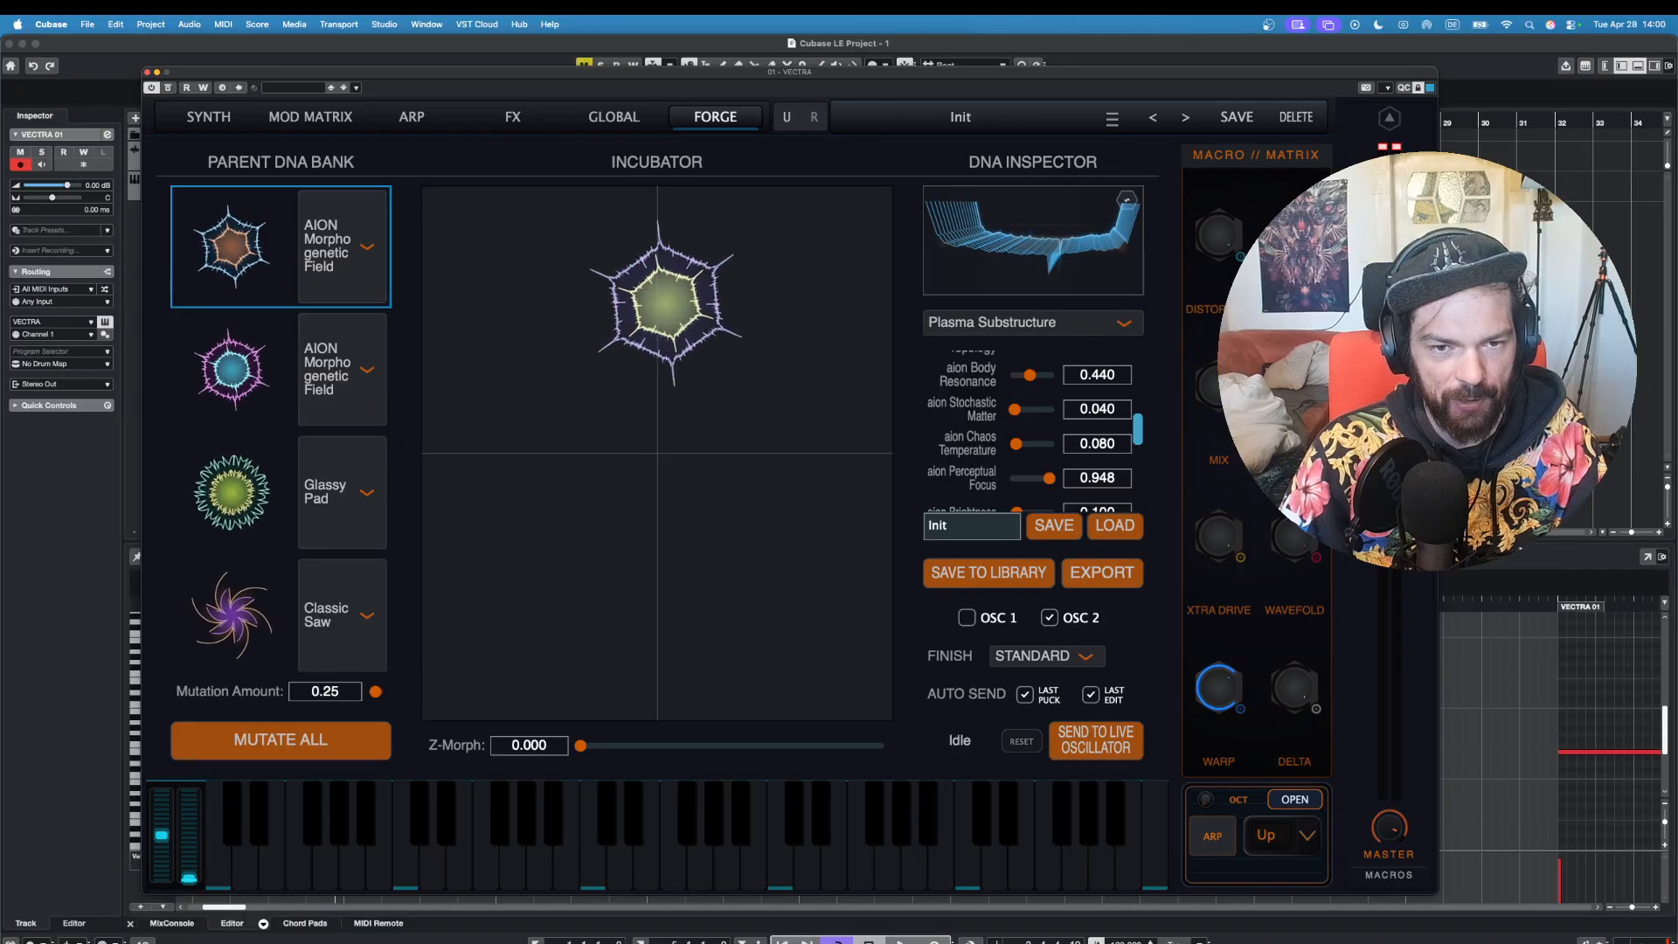
pyautogui.moveTo(666, 304); pyautogui.dragTo(651, 453)
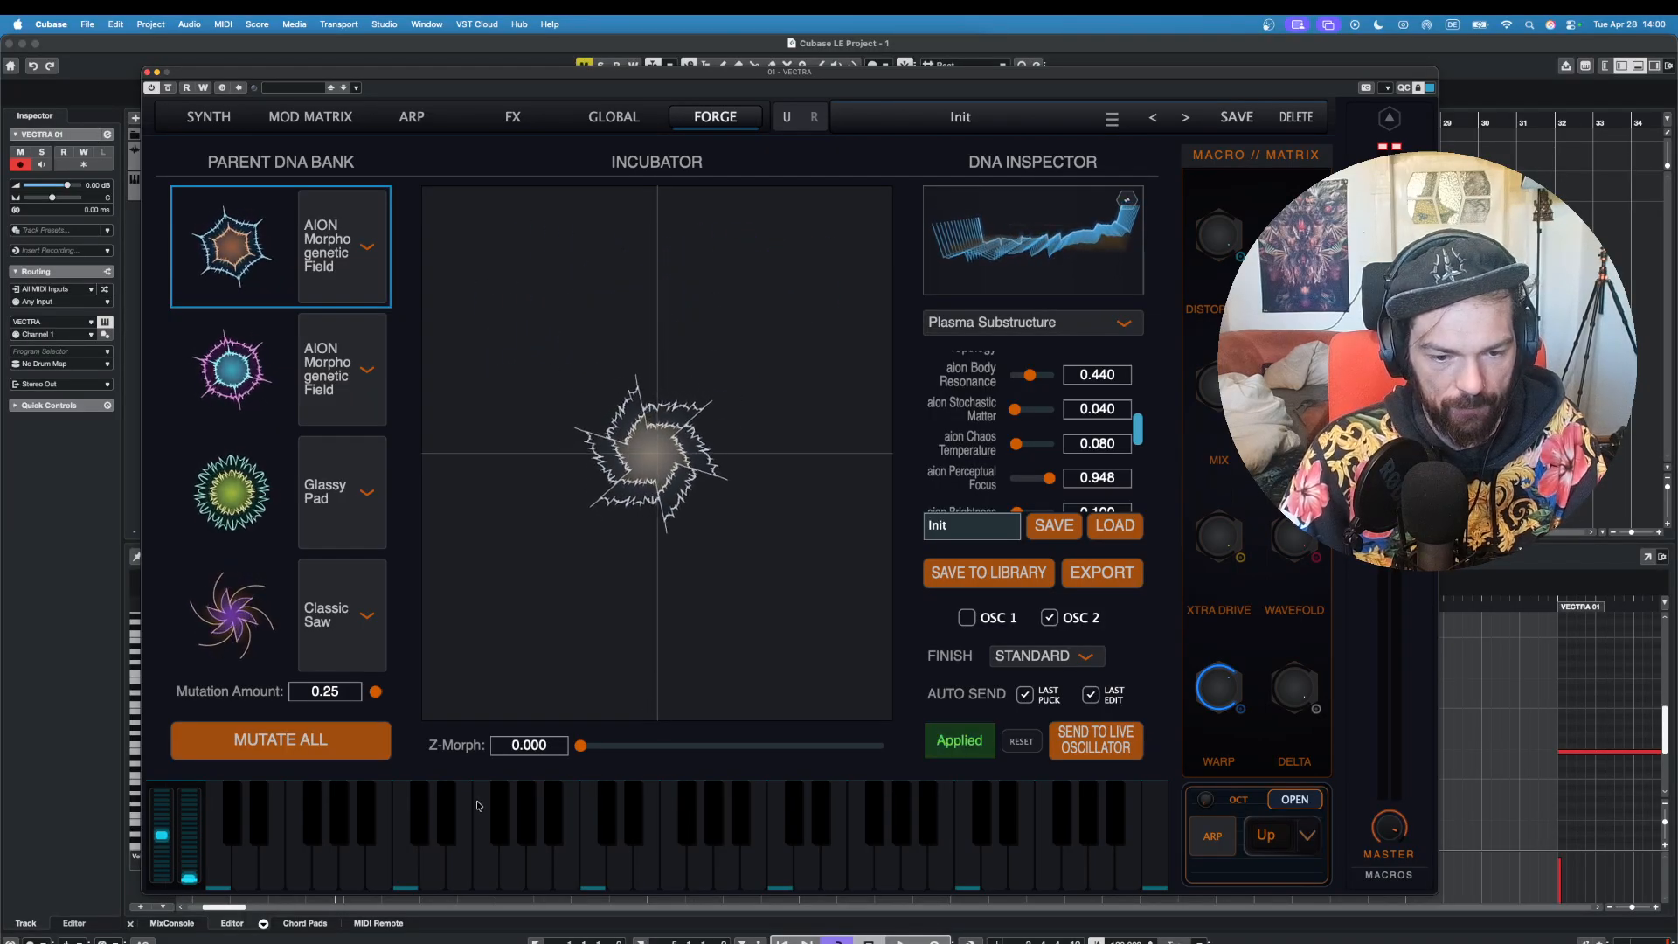
pyautogui.click(352, 870)
pyautogui.click(304, 861)
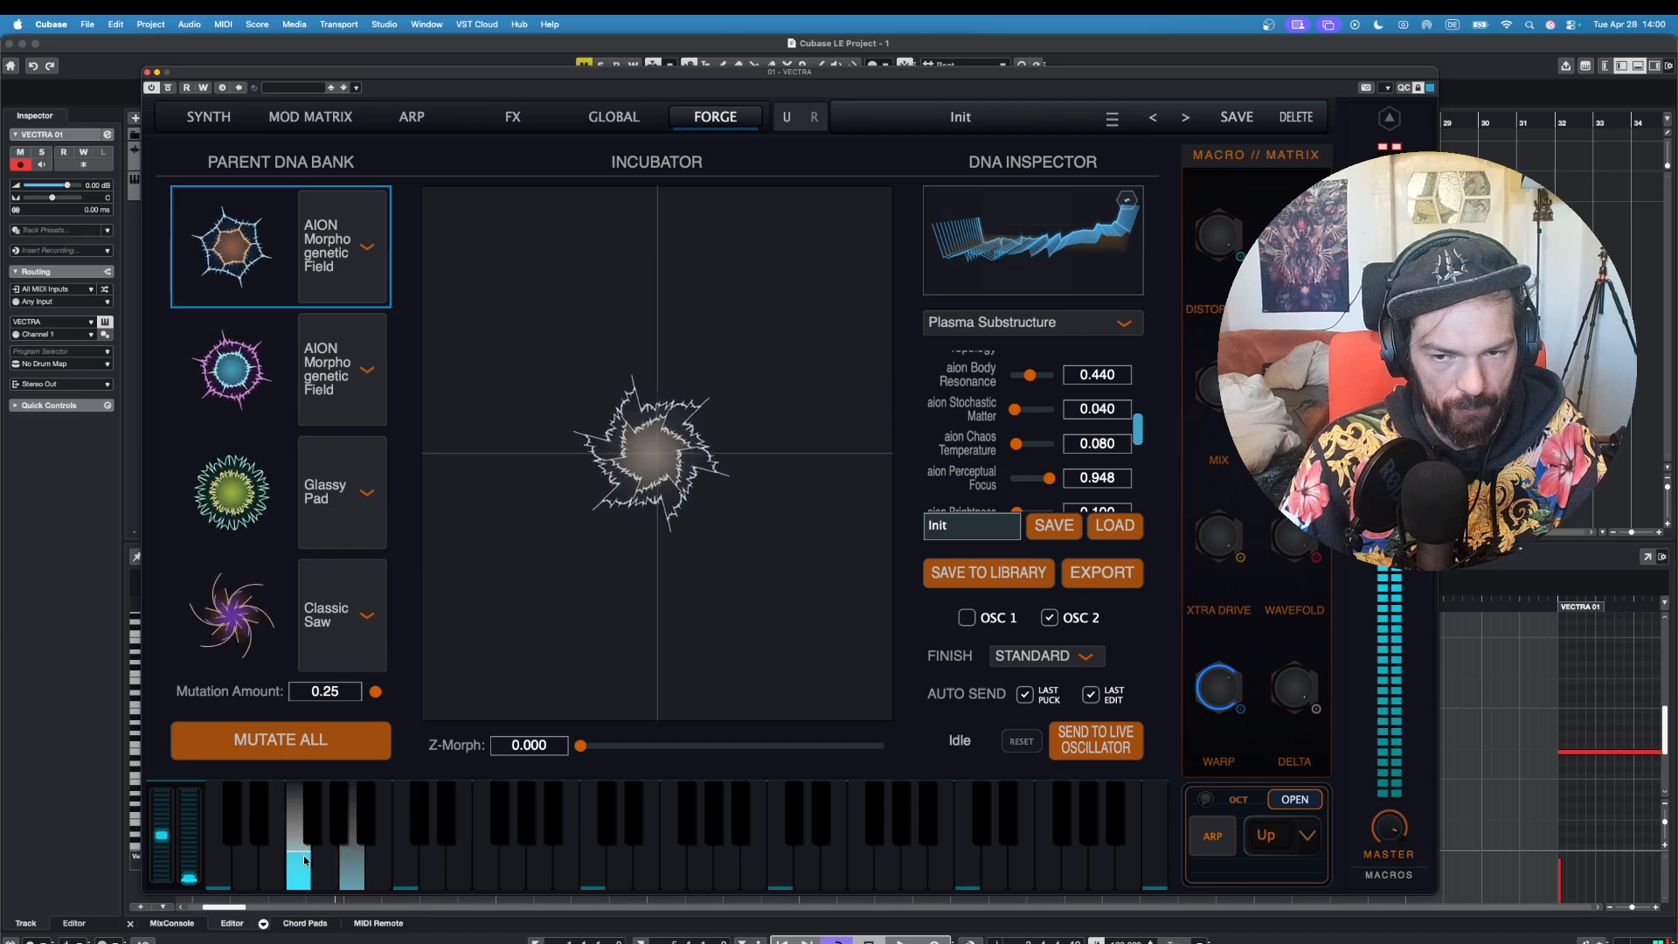
pyautogui.click(316, 859)
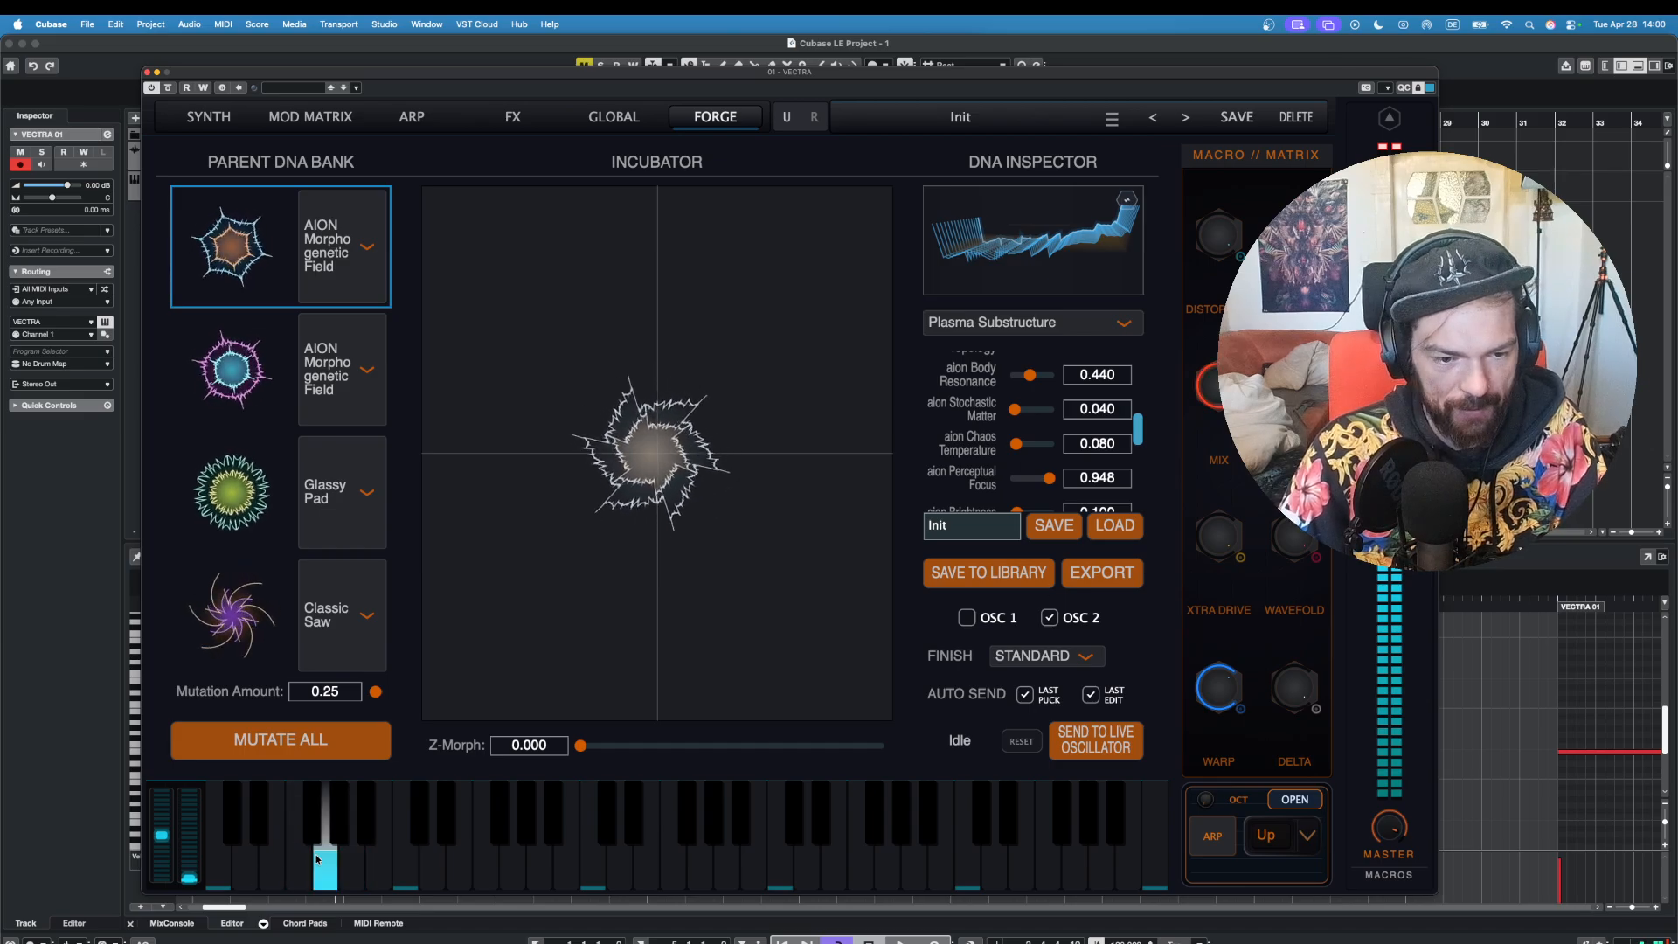
pyautogui.click(273, 861)
pyautogui.click(431, 857)
pyautogui.click(536, 850)
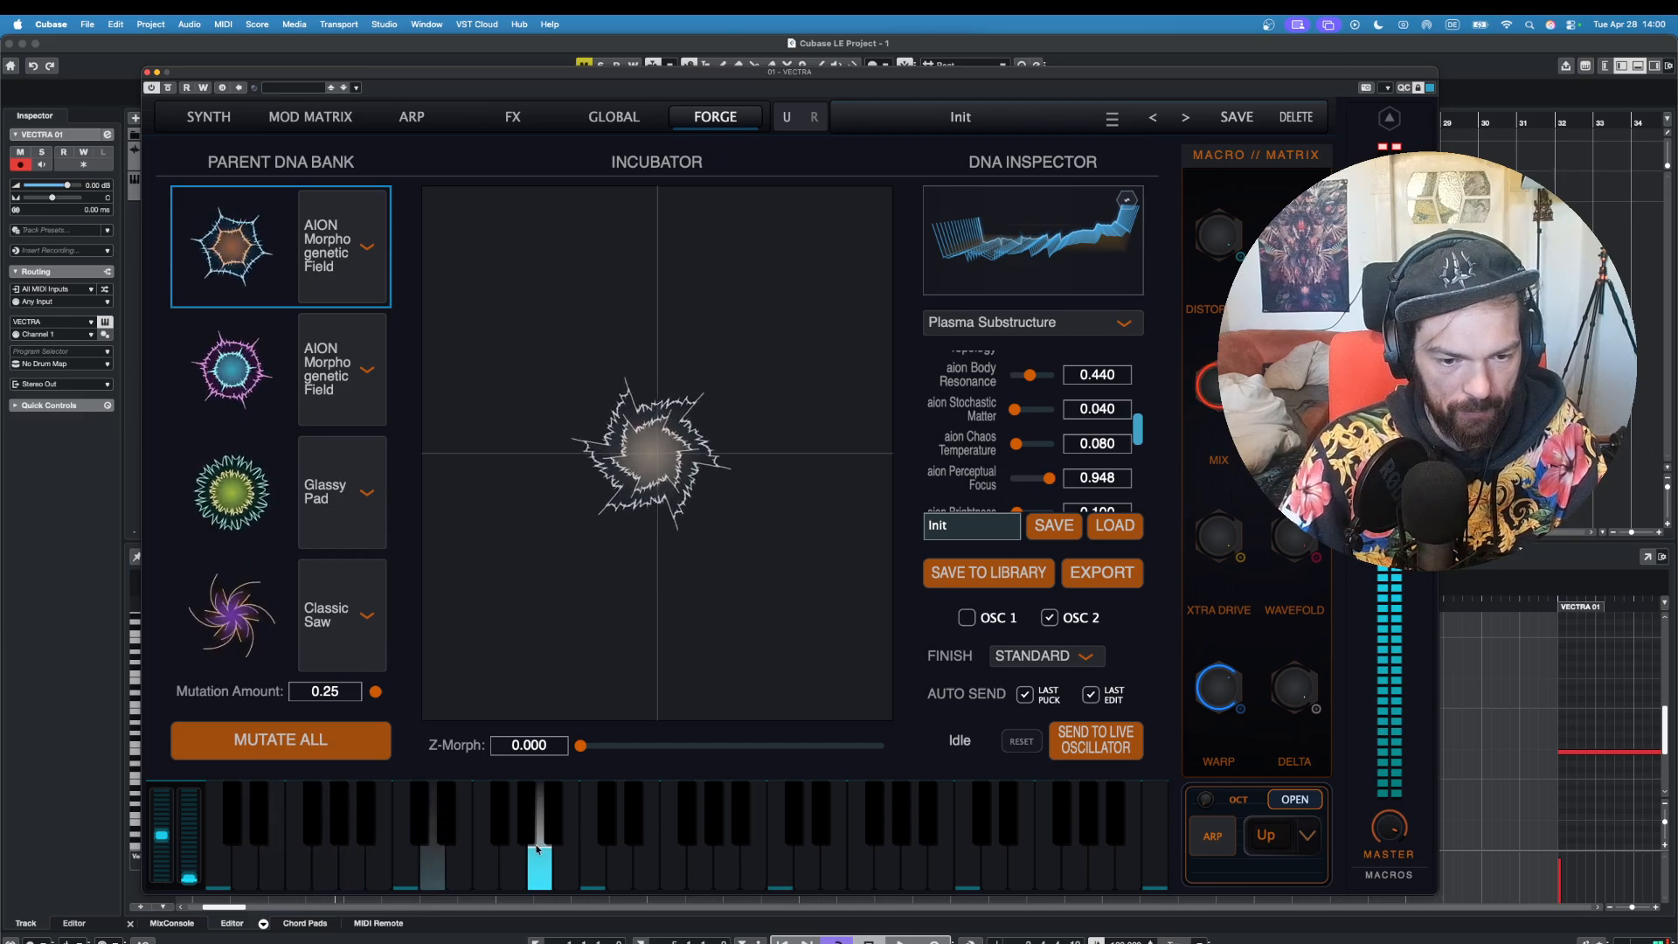
pyautogui.click(378, 861)
pyautogui.click(271, 861)
pyautogui.click(219, 861)
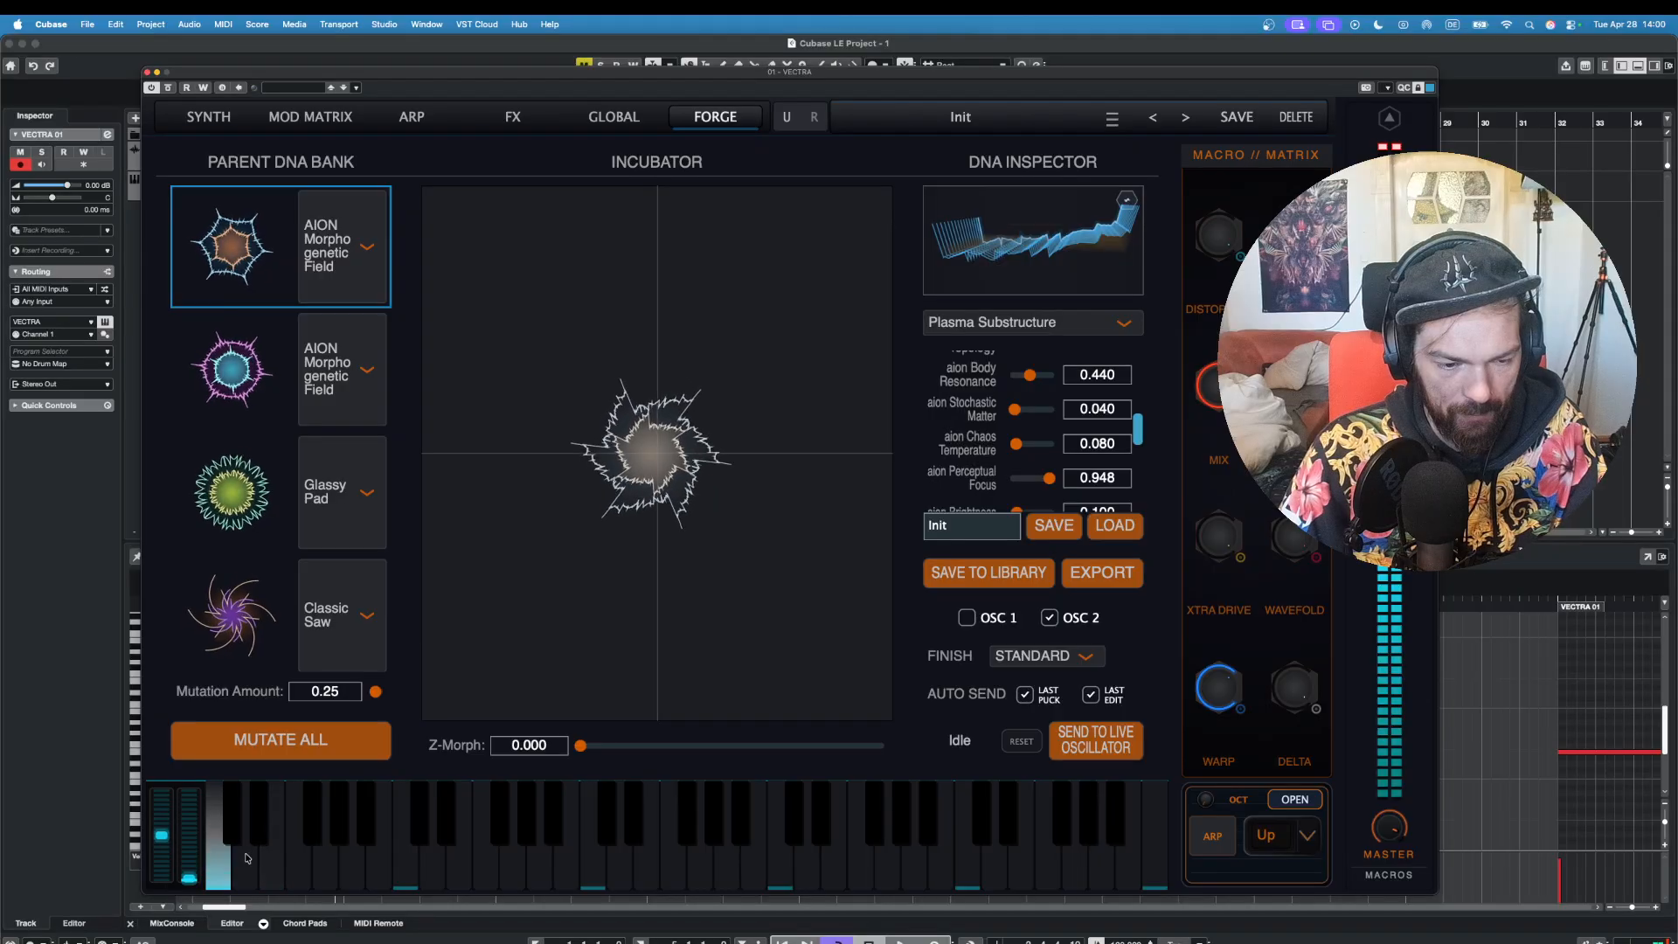
pyautogui.click(247, 859)
pyautogui.click(298, 861)
# Step: Move the Forge puck into the Incubator's upper-left quadrant for Osc 2 and audition it with low notes
pyautogui.moveTo(537, 297); pyautogui.dragTo(589, 408)
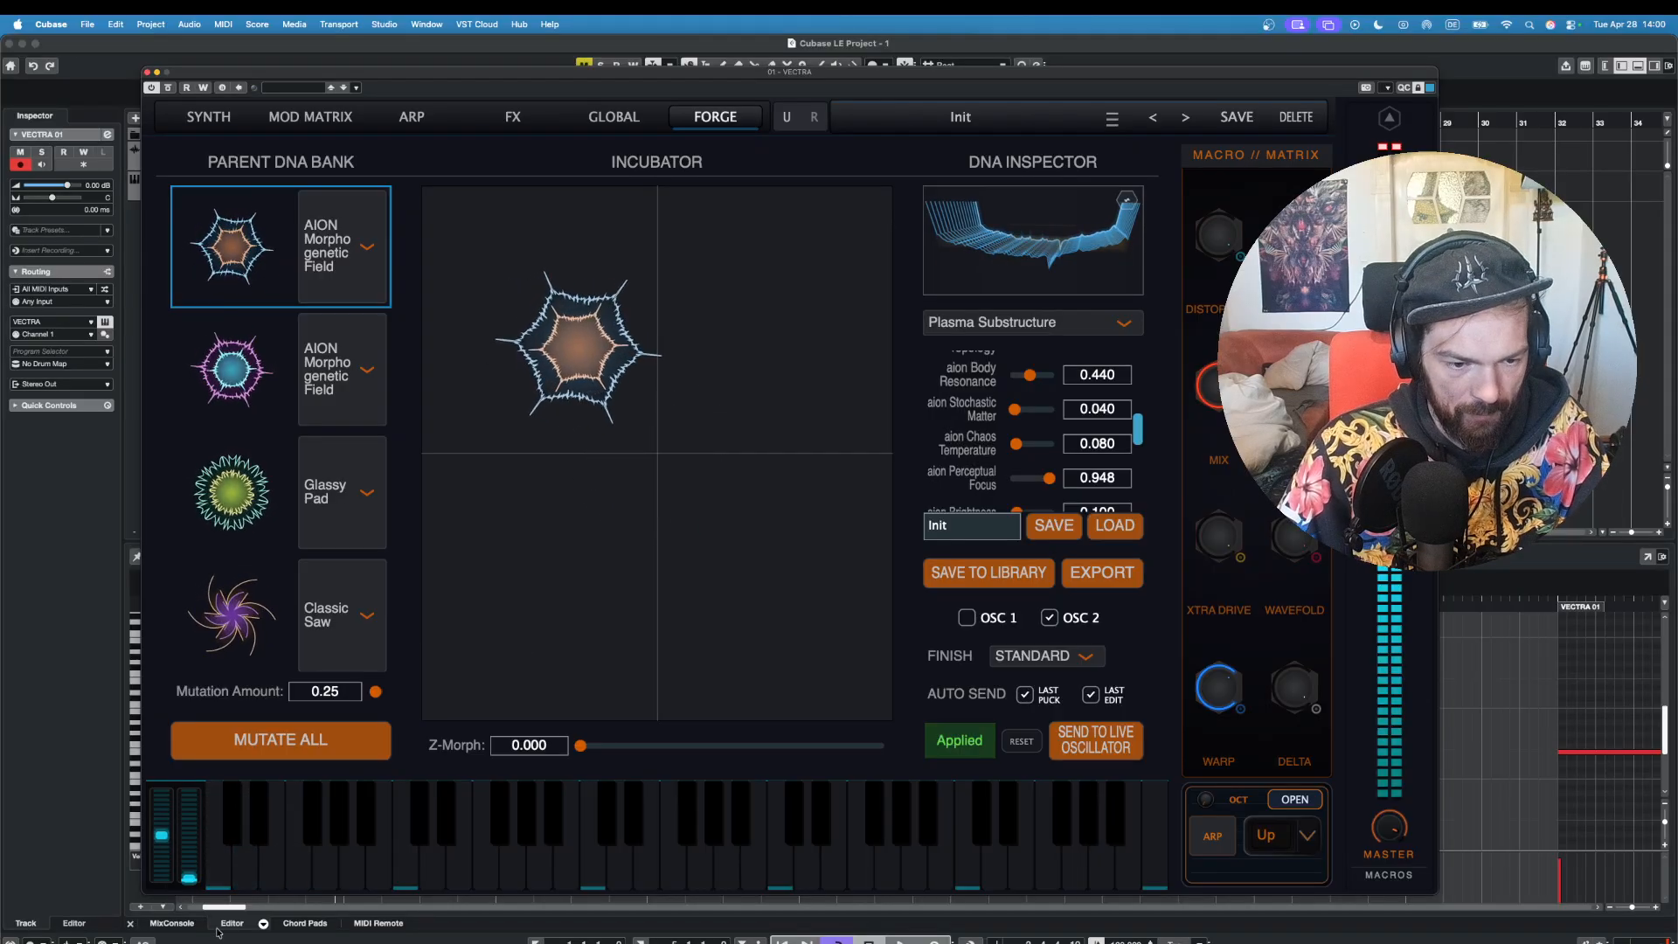
pyautogui.click(299, 861)
pyautogui.click(325, 861)
pyautogui.click(272, 852)
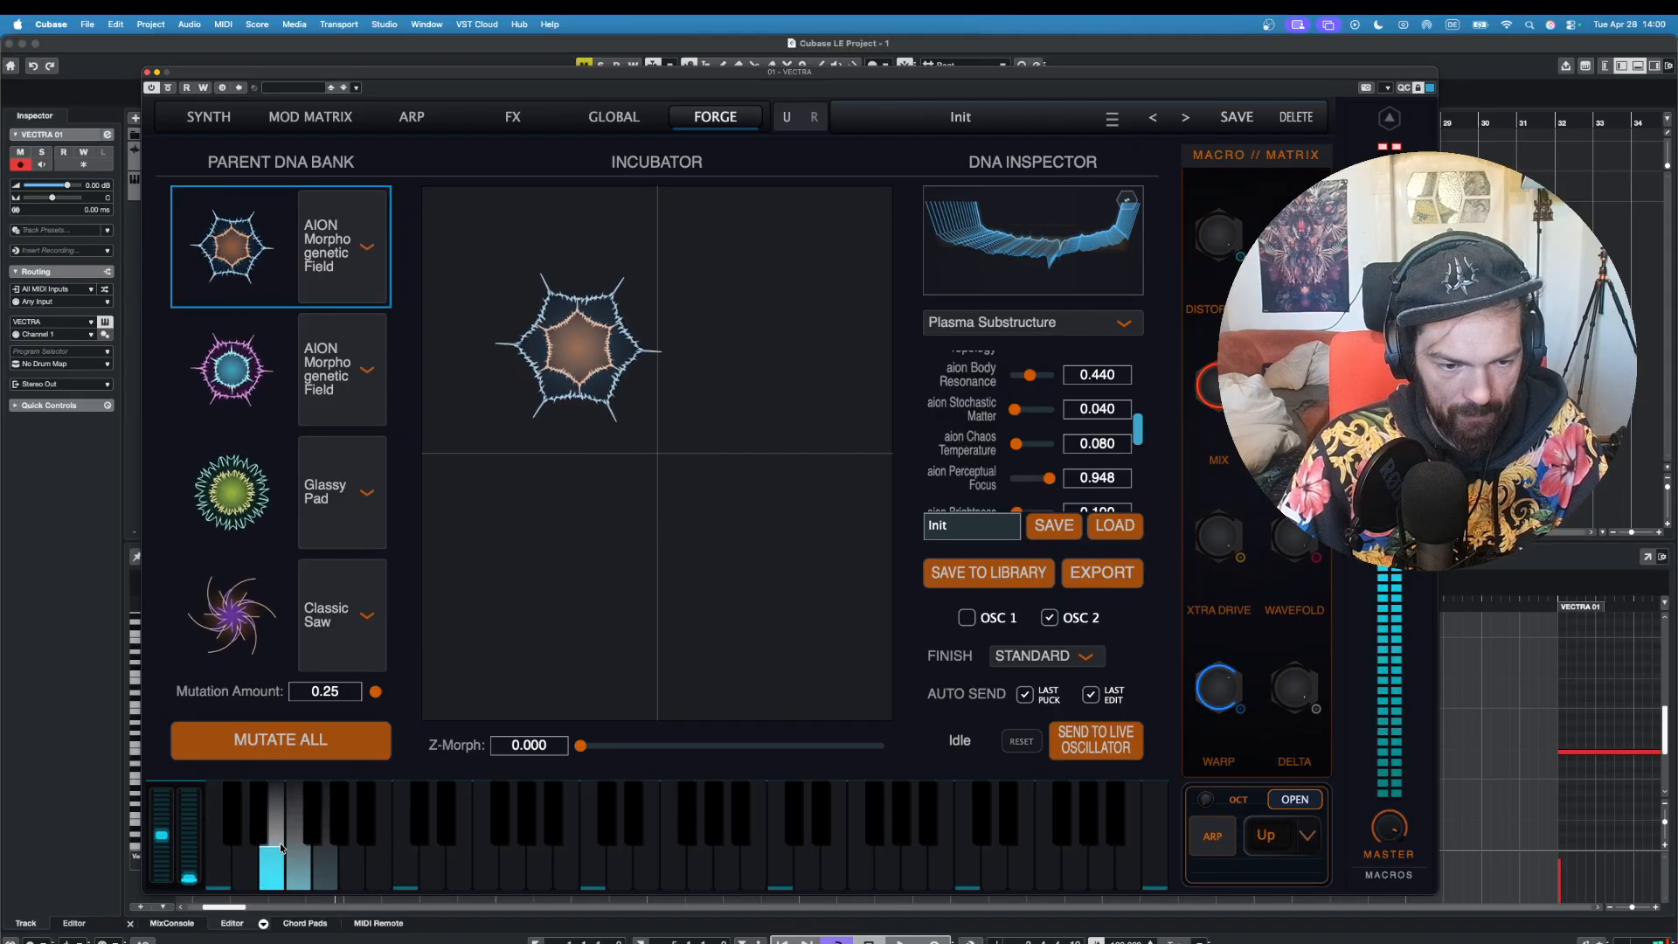
pyautogui.click(299, 852)
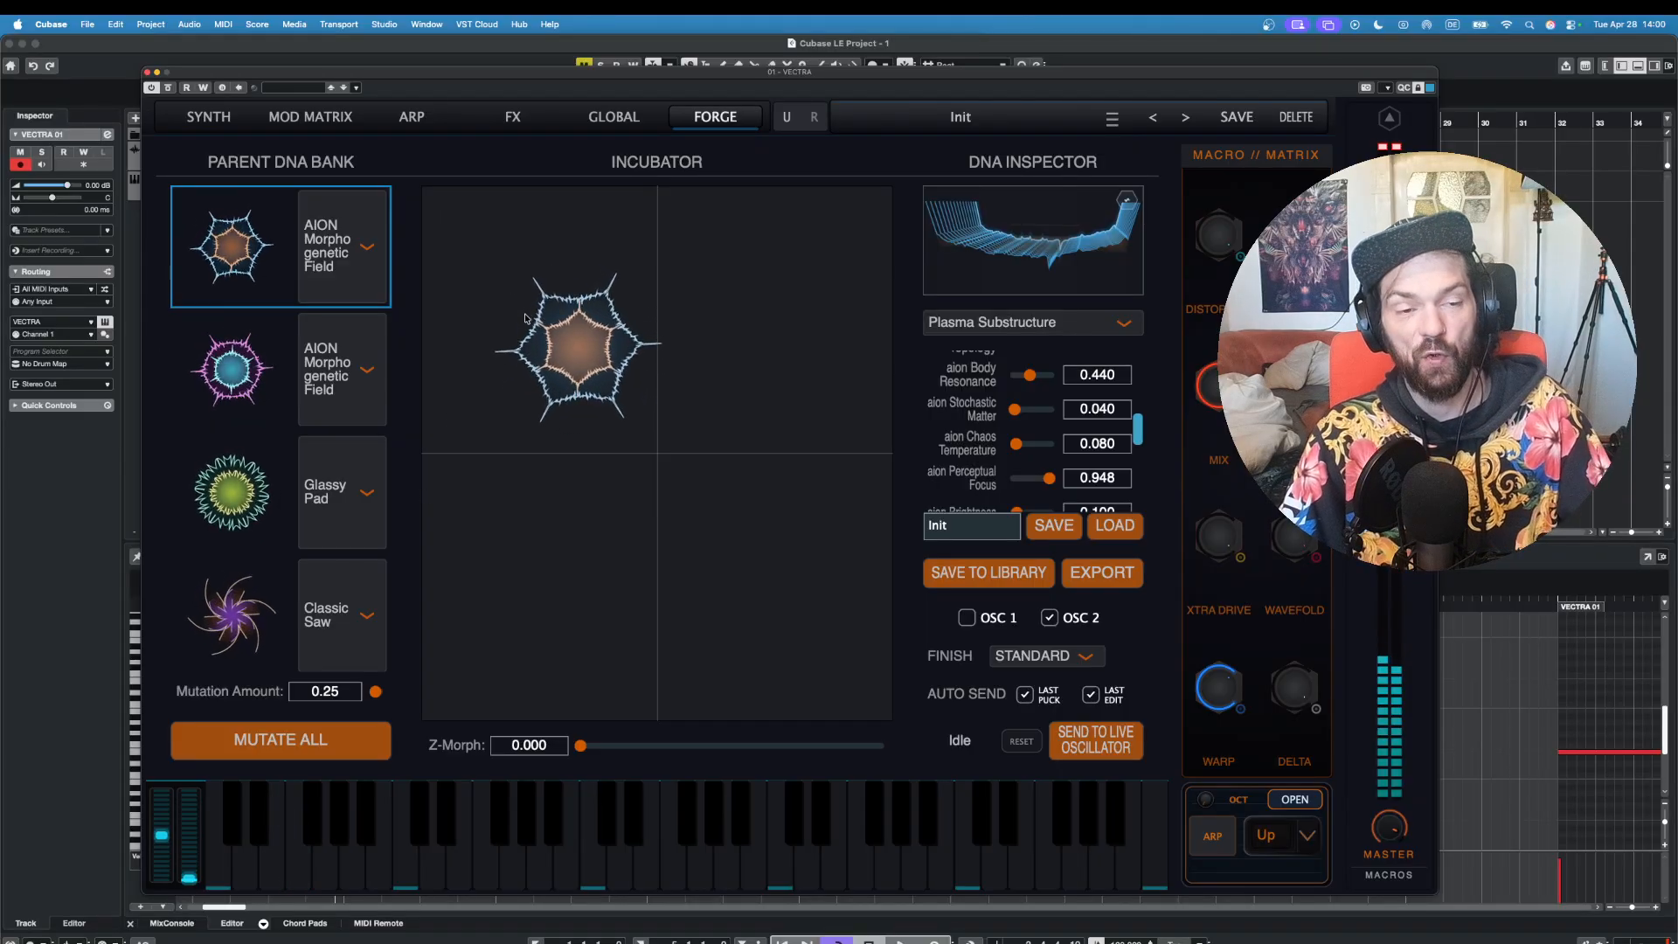
# Step: Return to the synth page, play a low note and save the patch as a preset named Holo Bass
pyautogui.click(209, 118)
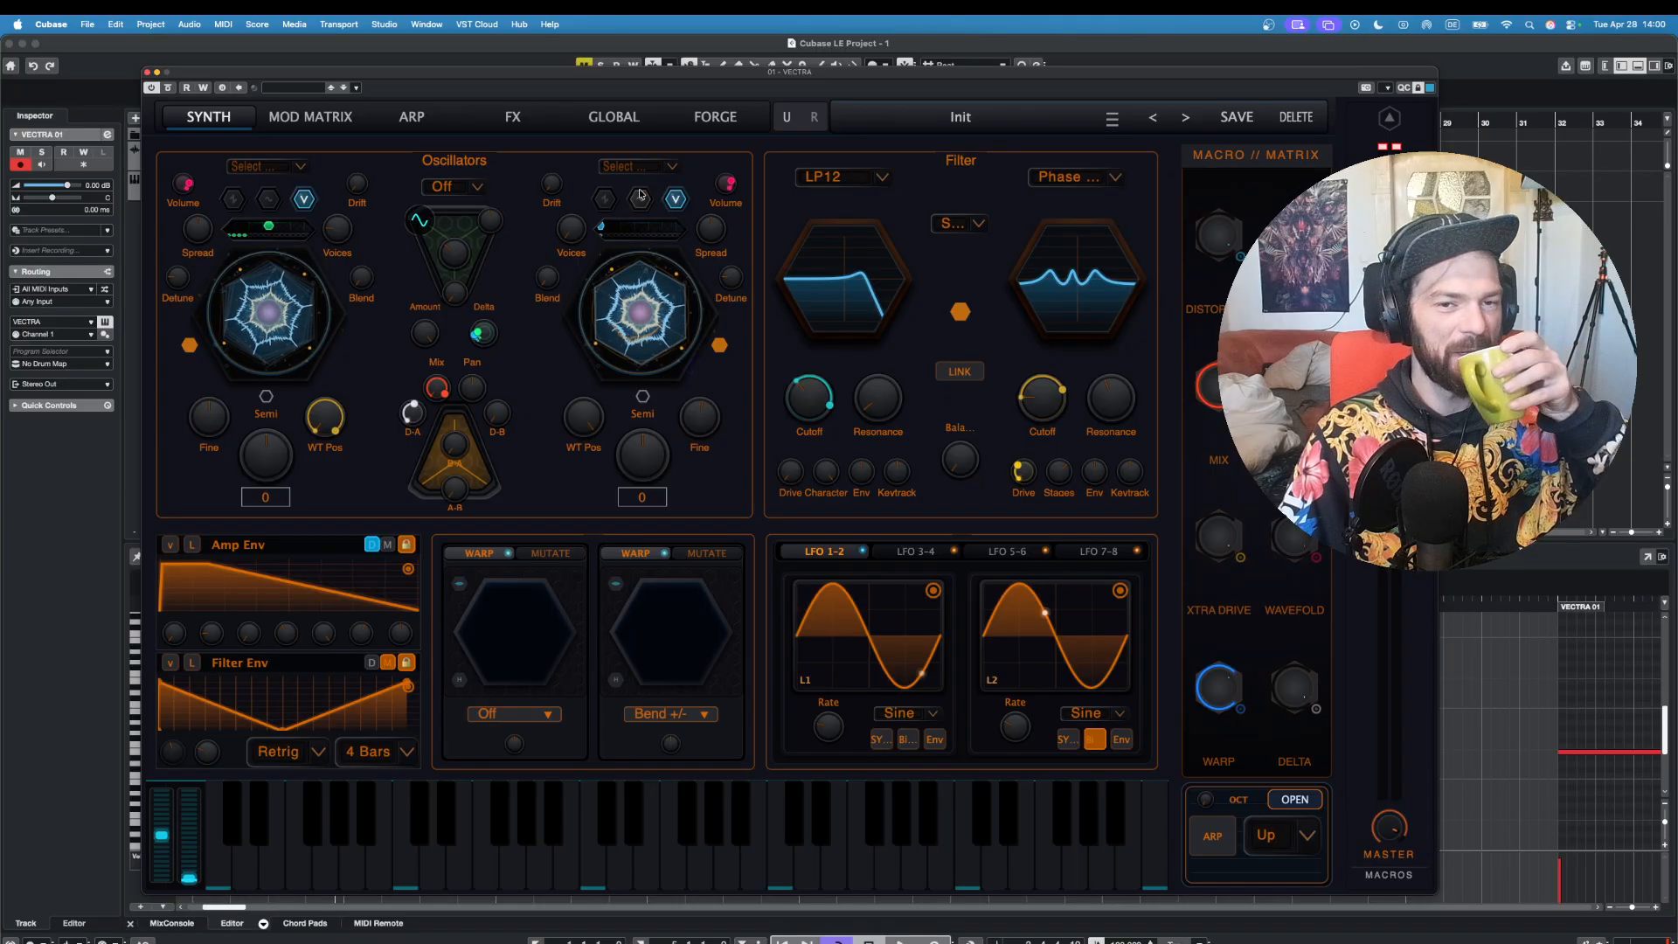
pyautogui.click(260, 848)
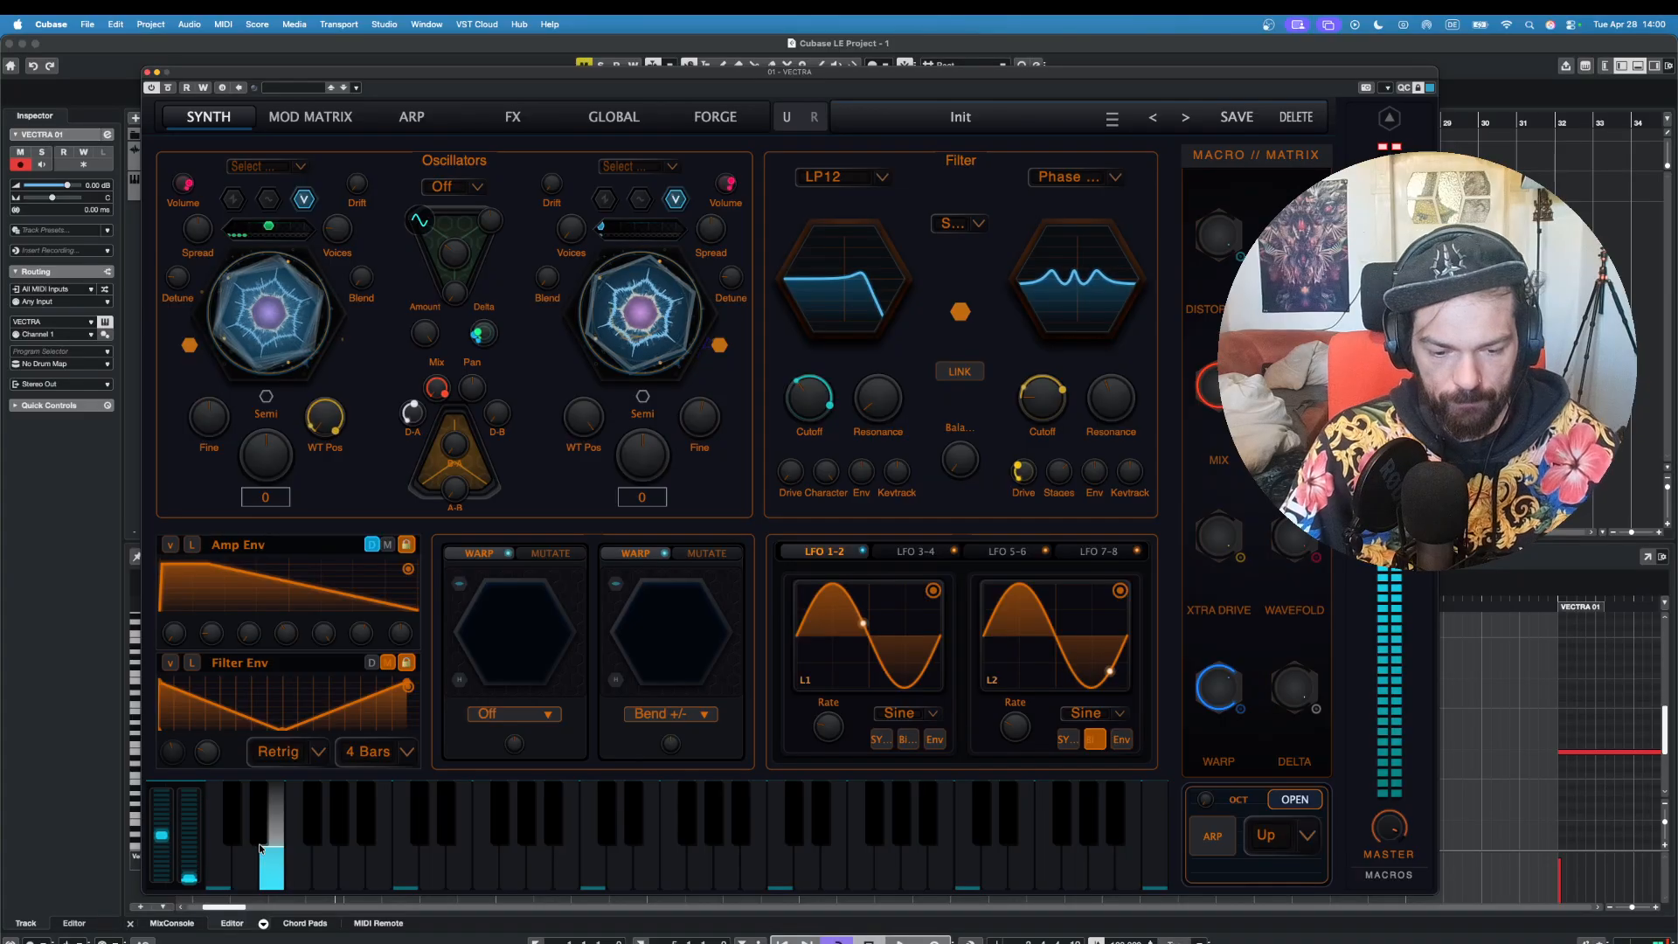
pyautogui.moveTo(356, 73); pyautogui.dragTo(257, 59)
pyautogui.click(1131, 104)
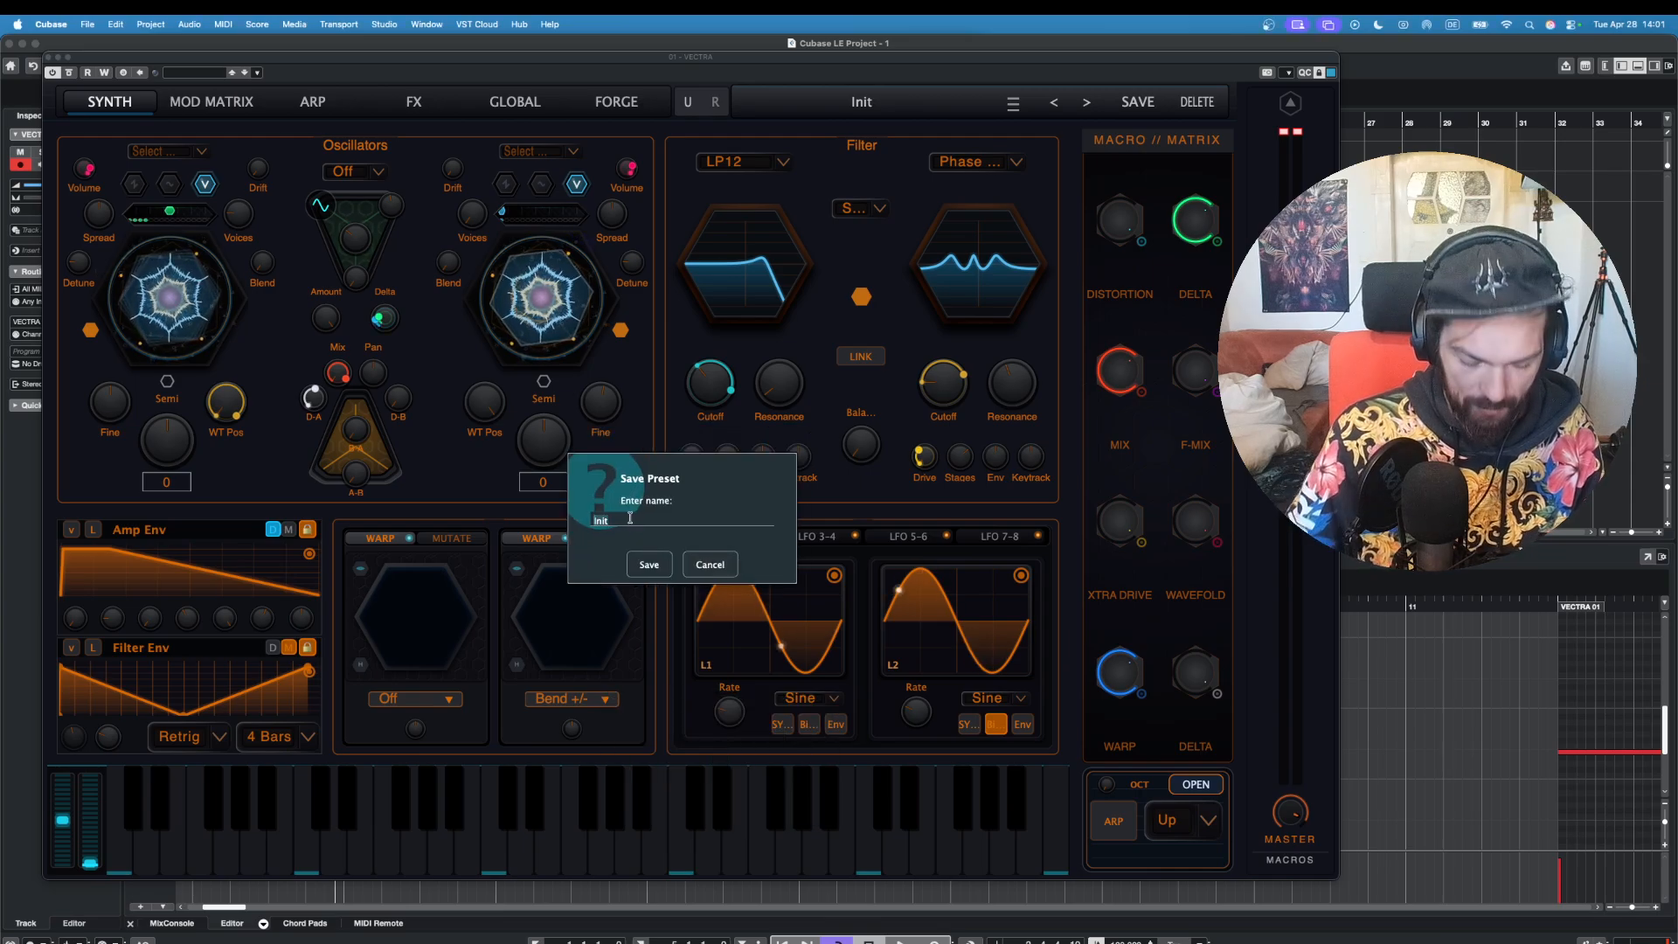
pyautogui.write('Holo Bass')
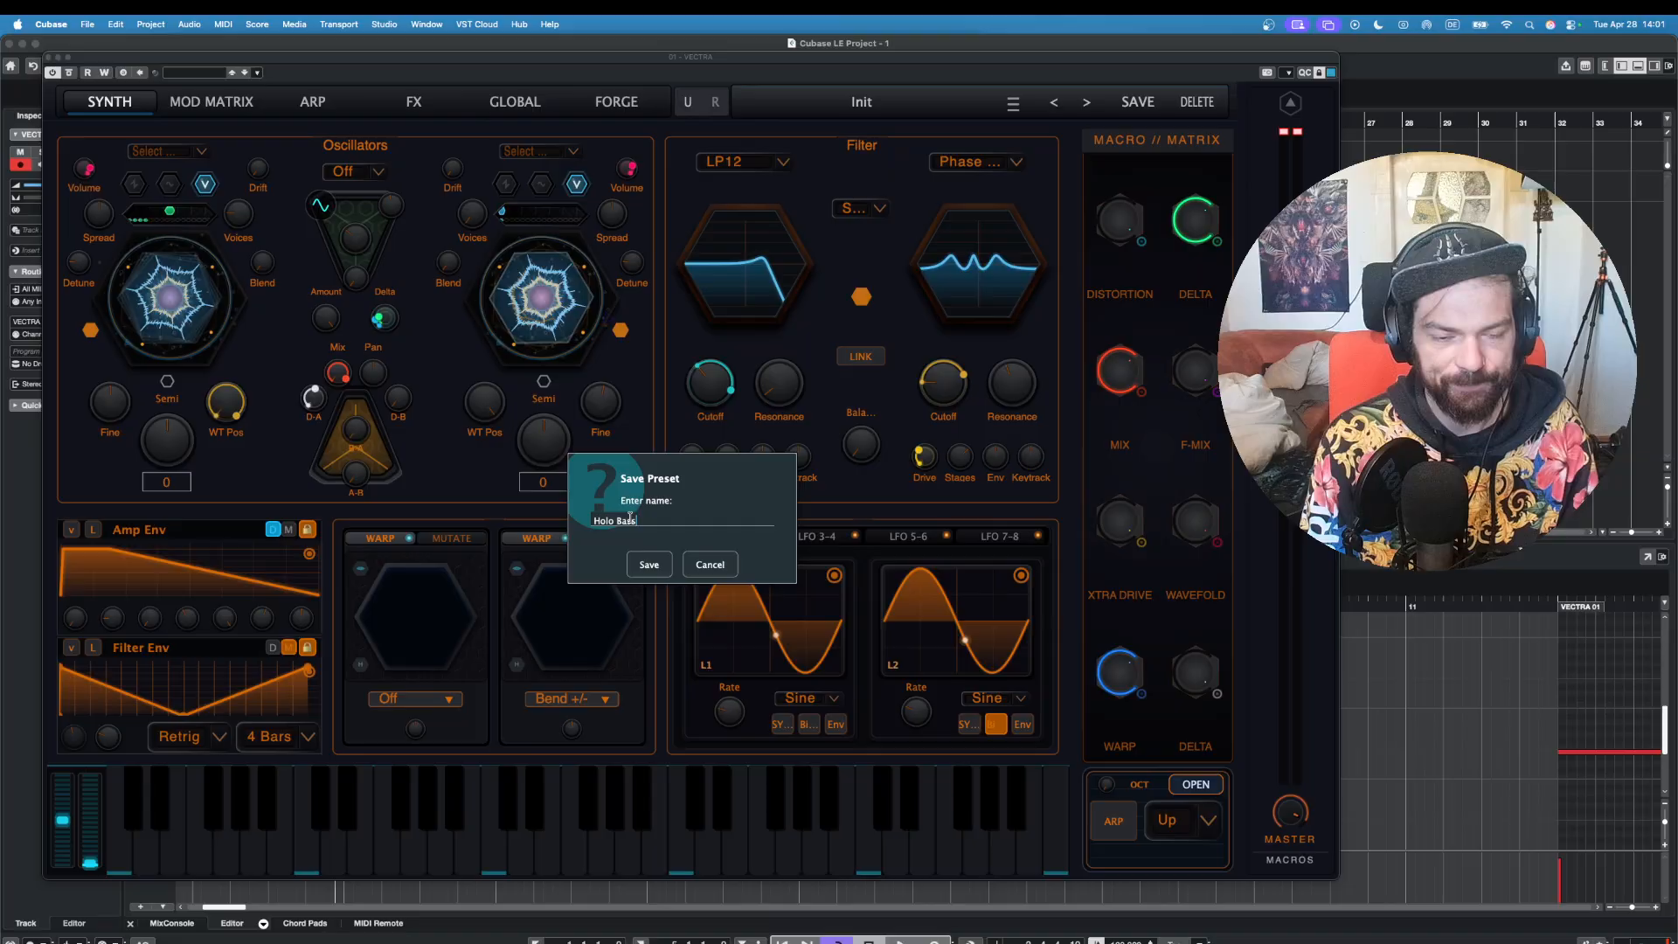
pyautogui.press('Return')
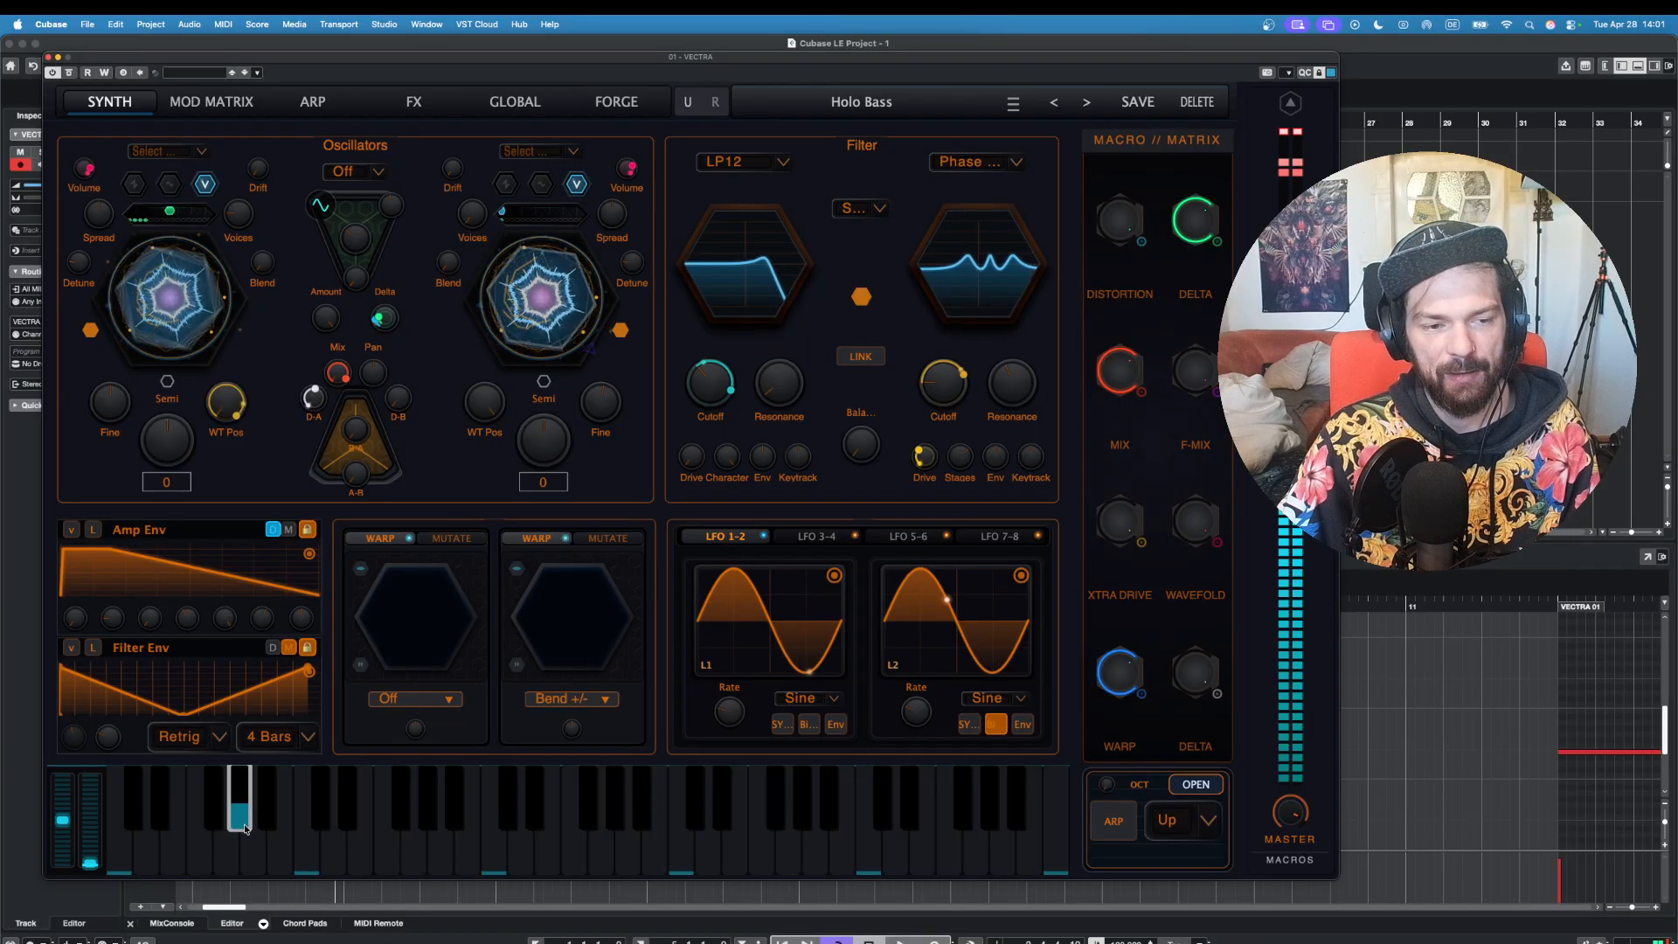
# Step: Check the envelope page, move Osc 2's Forge puck further toward the Incubator's upper-left corner and return to the synth page
pyautogui.click(208, 668)
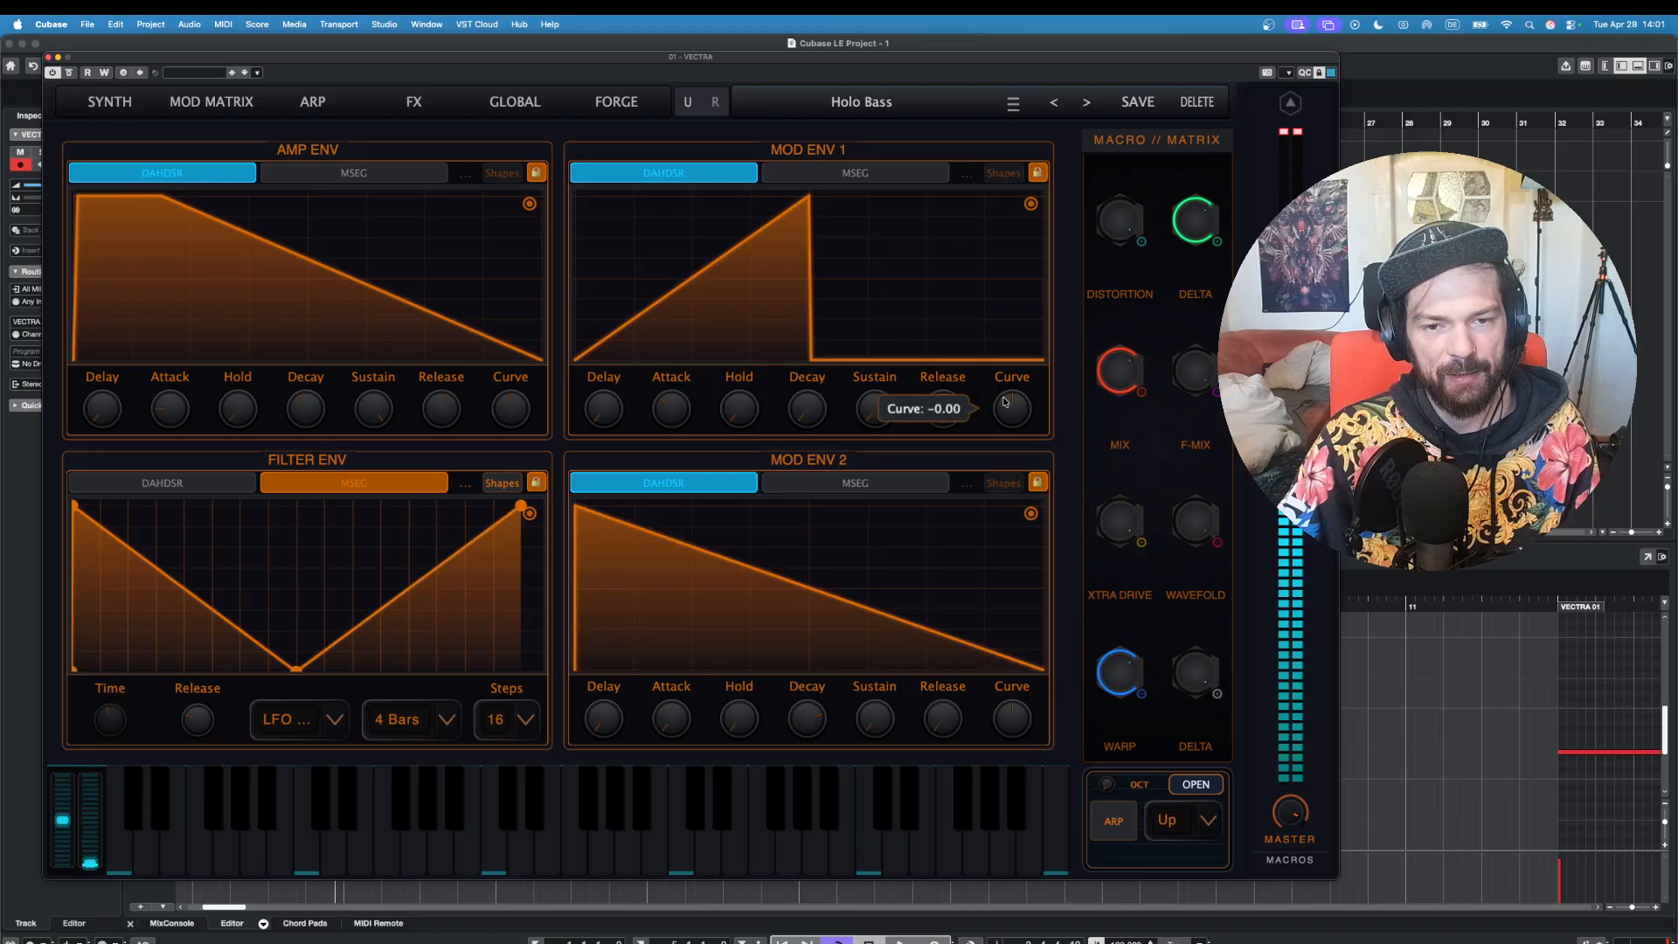
pyautogui.click(89, 100)
pyautogui.click(617, 102)
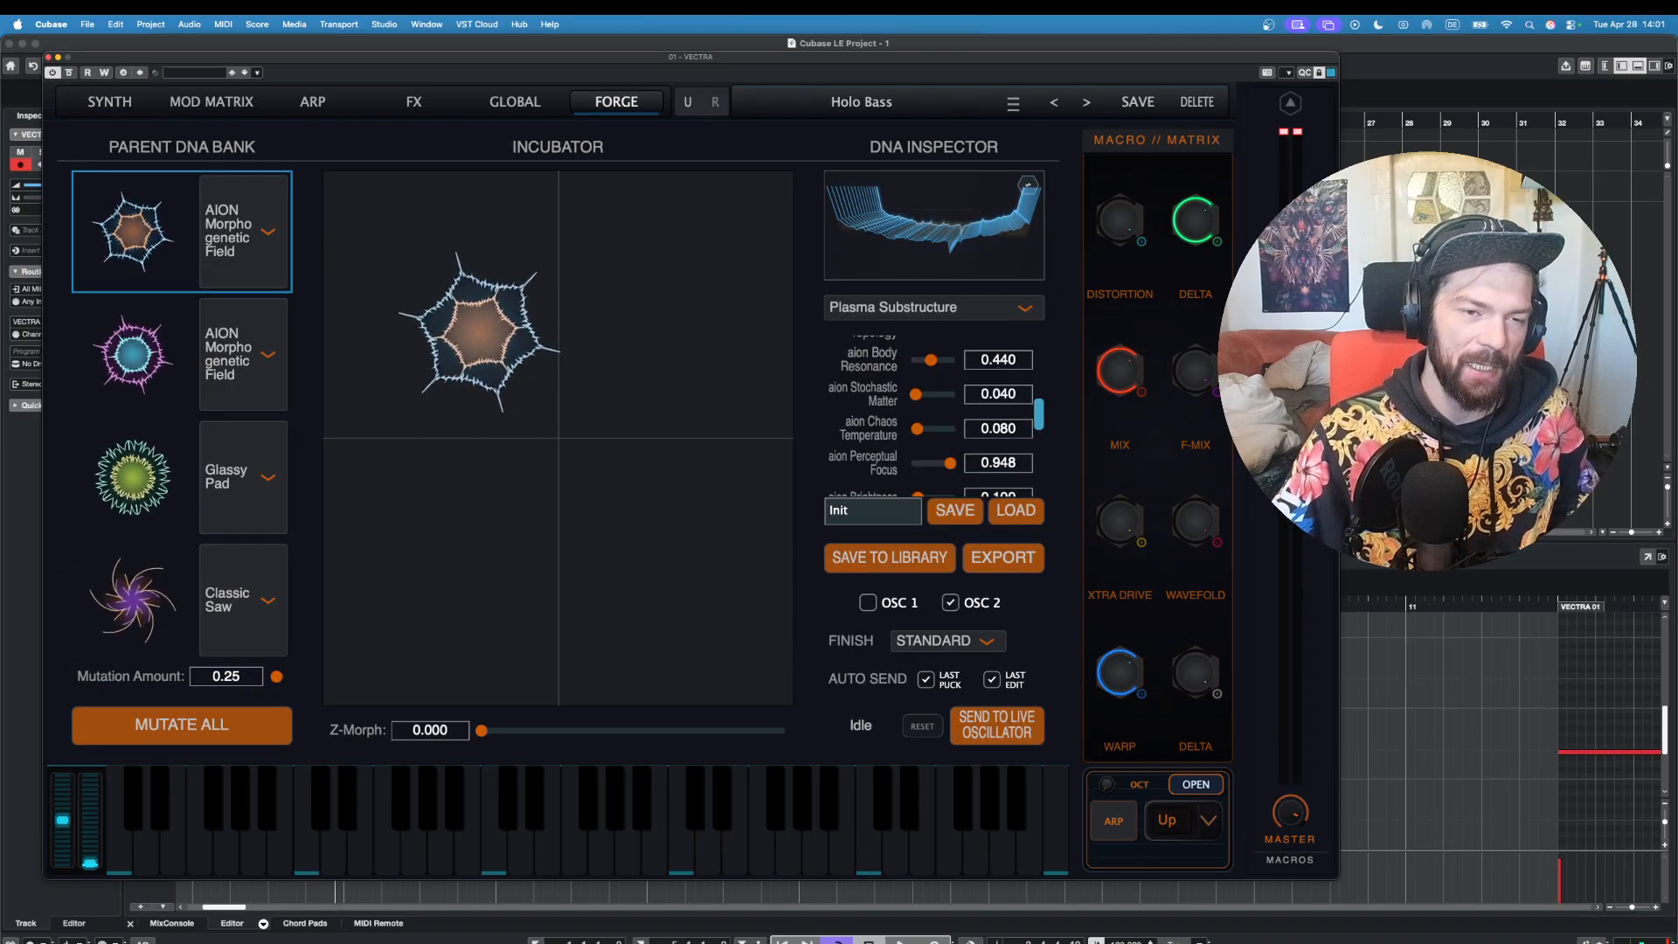
pyautogui.moveTo(468, 304); pyautogui.dragTo(428, 261)
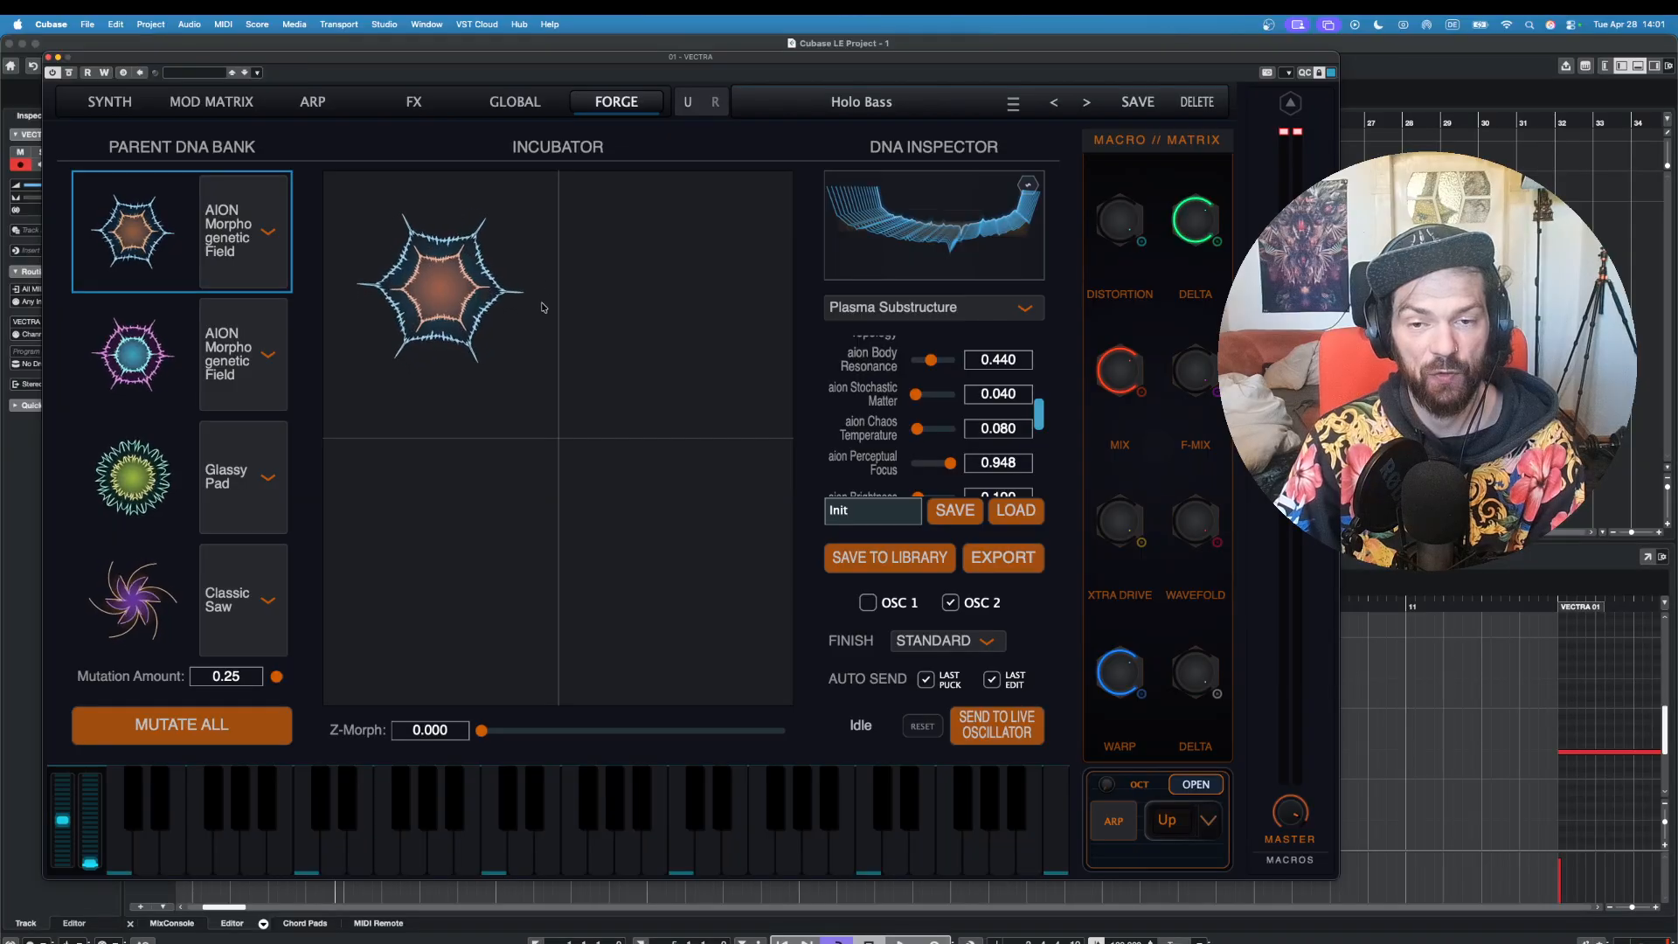
pyautogui.click(90, 107)
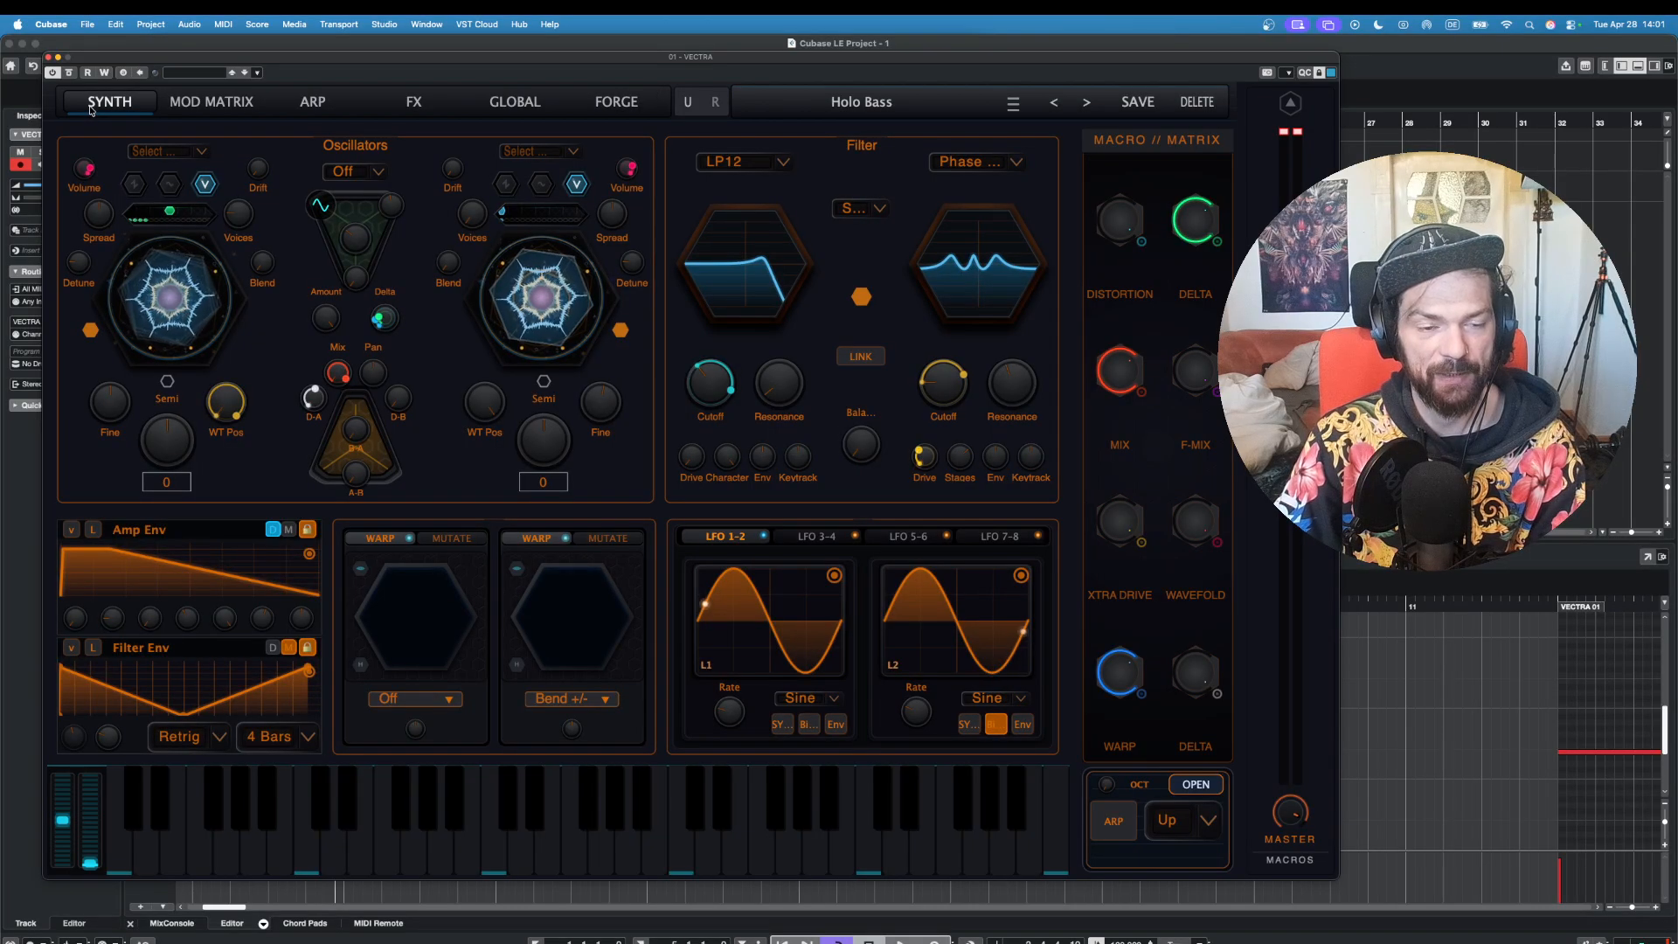